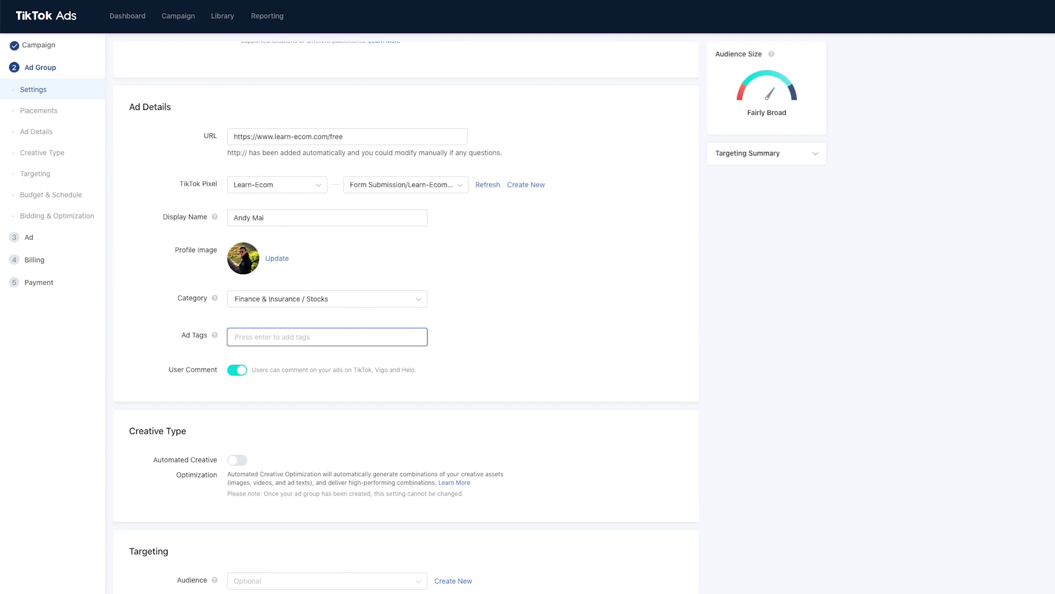
Step: Add the ad tag ecommerce in the ad details
type("ecommerce")
key("Return")
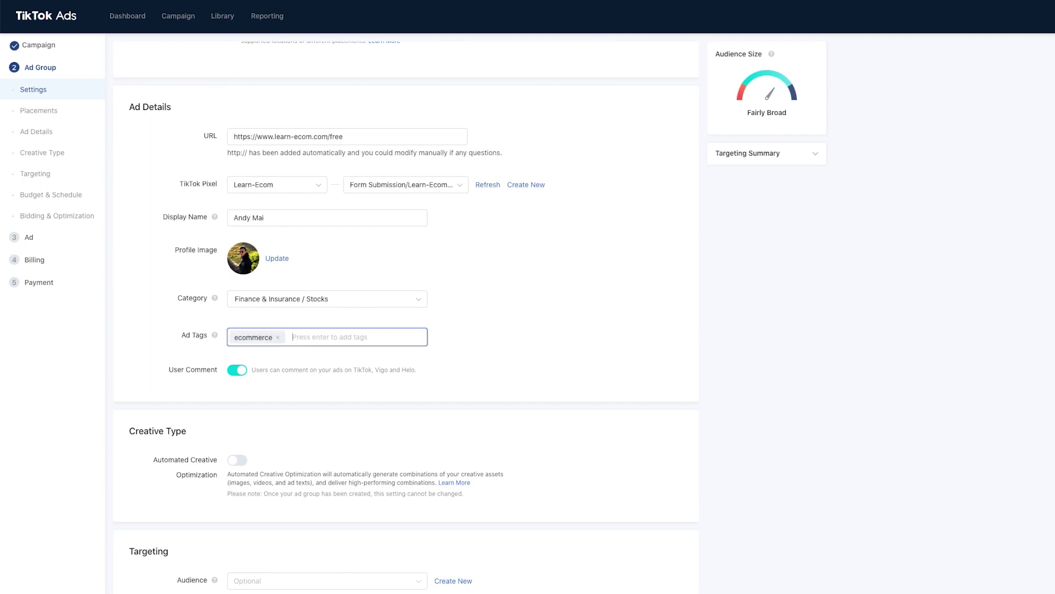
Step: Browse the ad categories and set the category to Advertising & Marketing / Advertising Agency
left_click(287, 305)
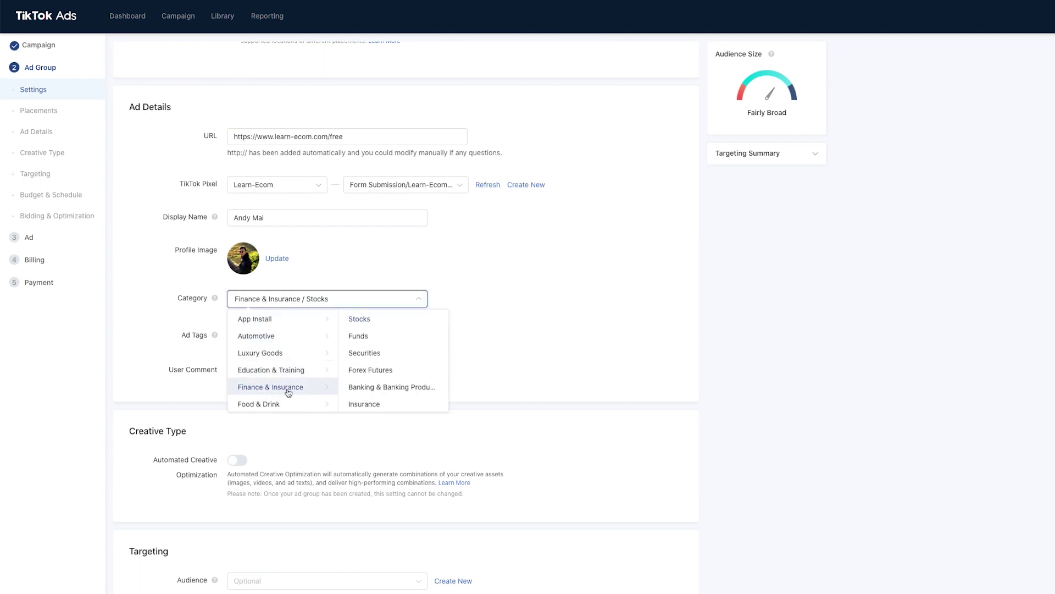
scroll(302, 385, "down", 5)
scroll(311, 368, "down", 4)
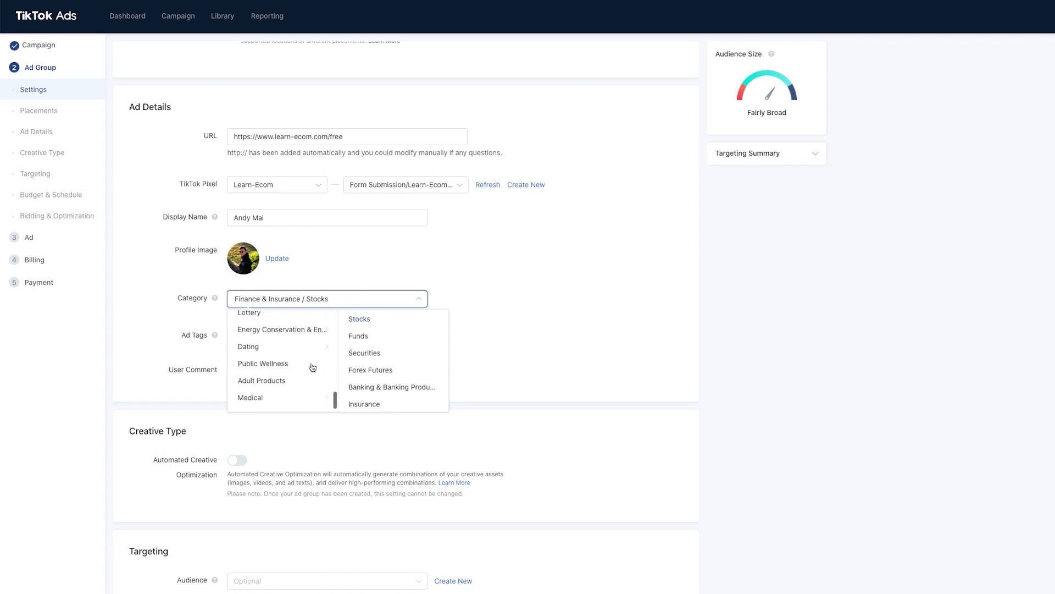
scroll(287, 404, "up", 2)
scroll(286, 398, "up", 3)
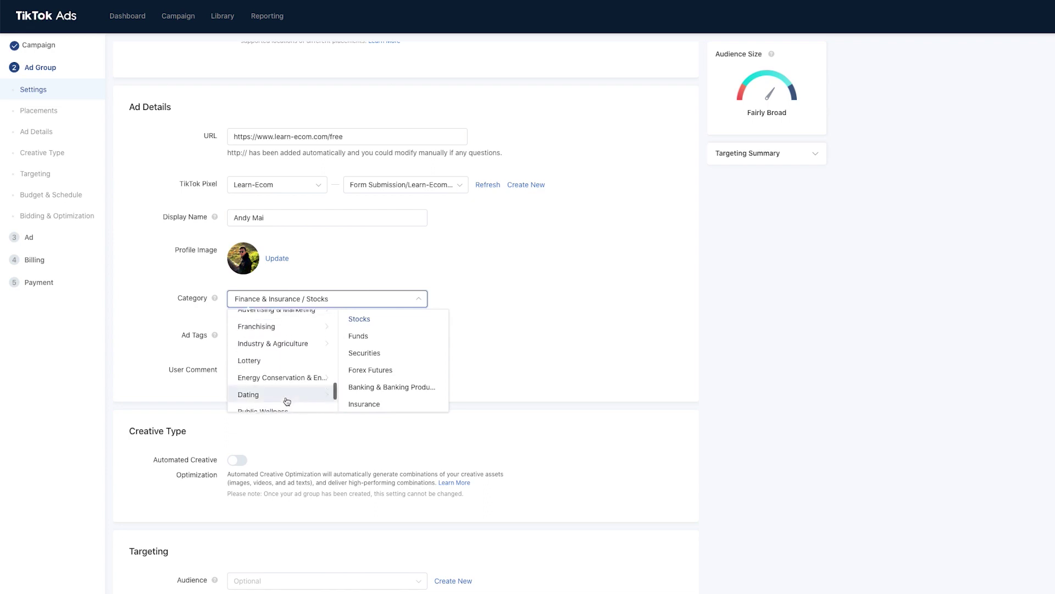
left_click(286, 380)
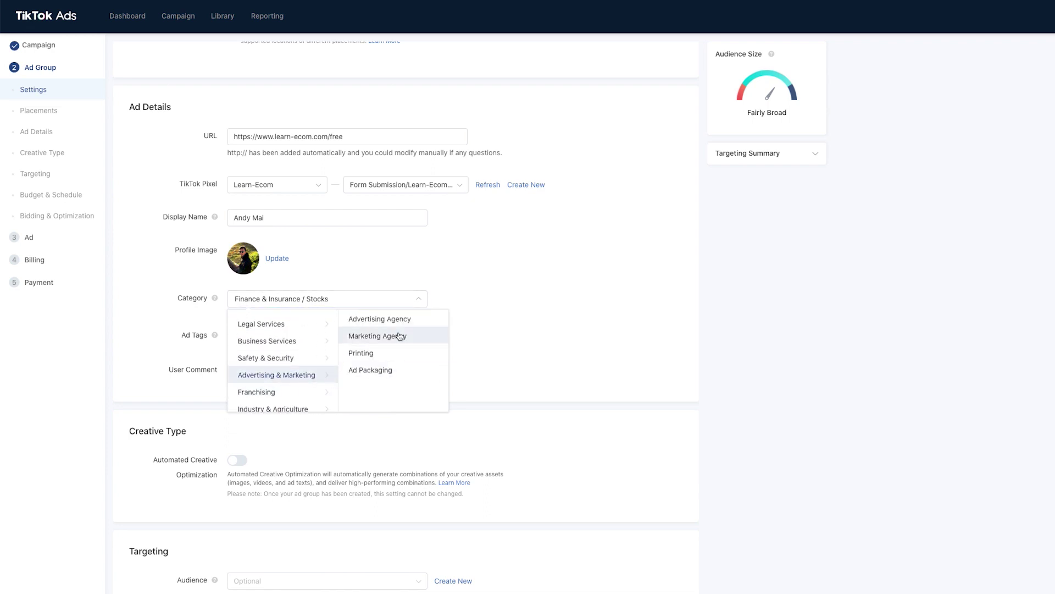
scroll(284, 391, "up", 2)
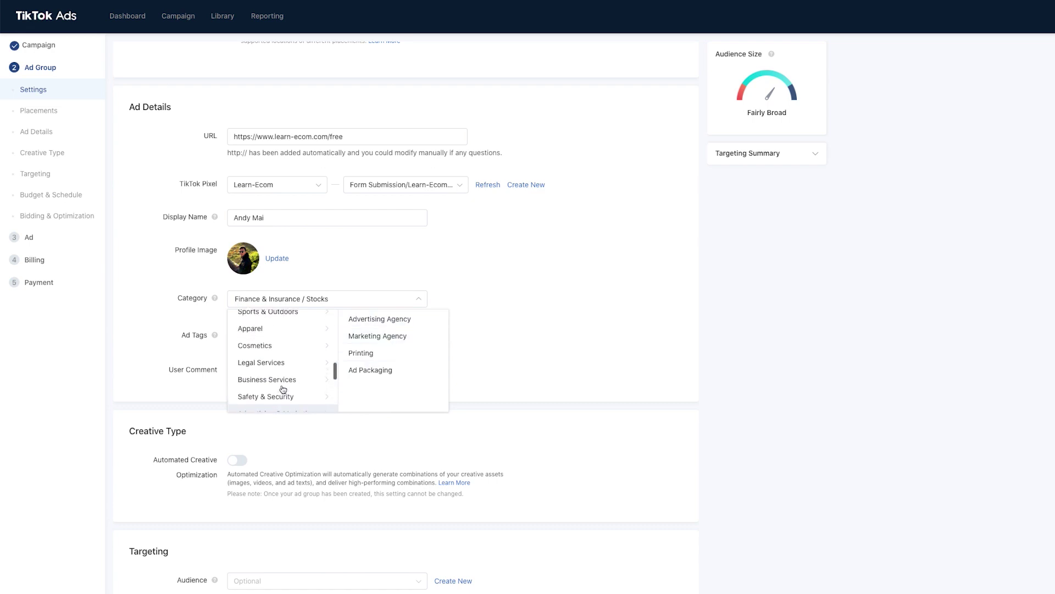
left_click(286, 382)
scroll(417, 360, "down", 3)
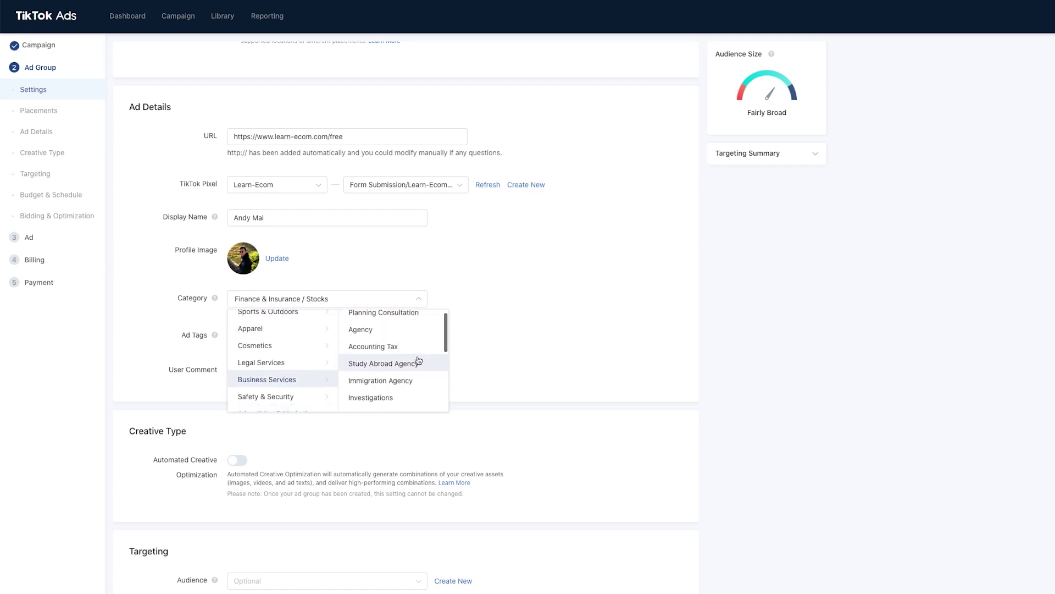
scroll(417, 361, "down", 3)
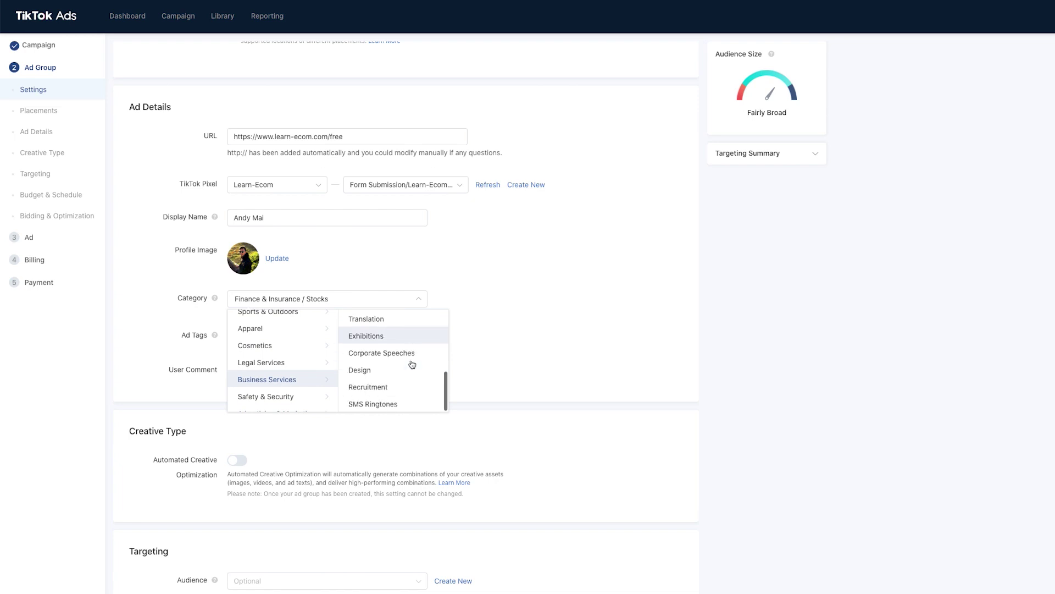
scroll(291, 370, "up", 3)
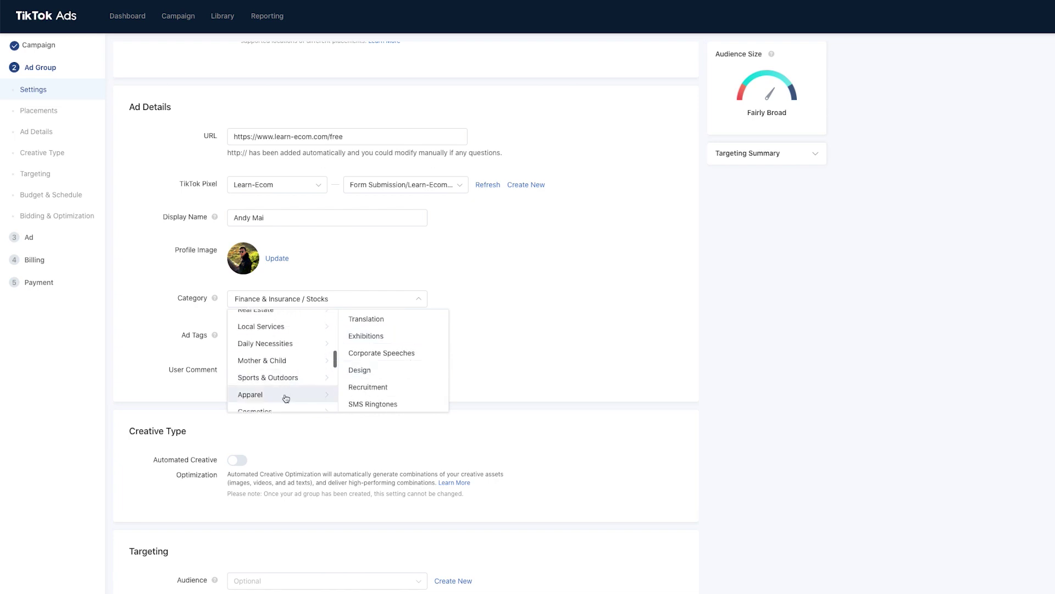
scroll(285, 396, "up", 2)
scroll(286, 395, "up", 5)
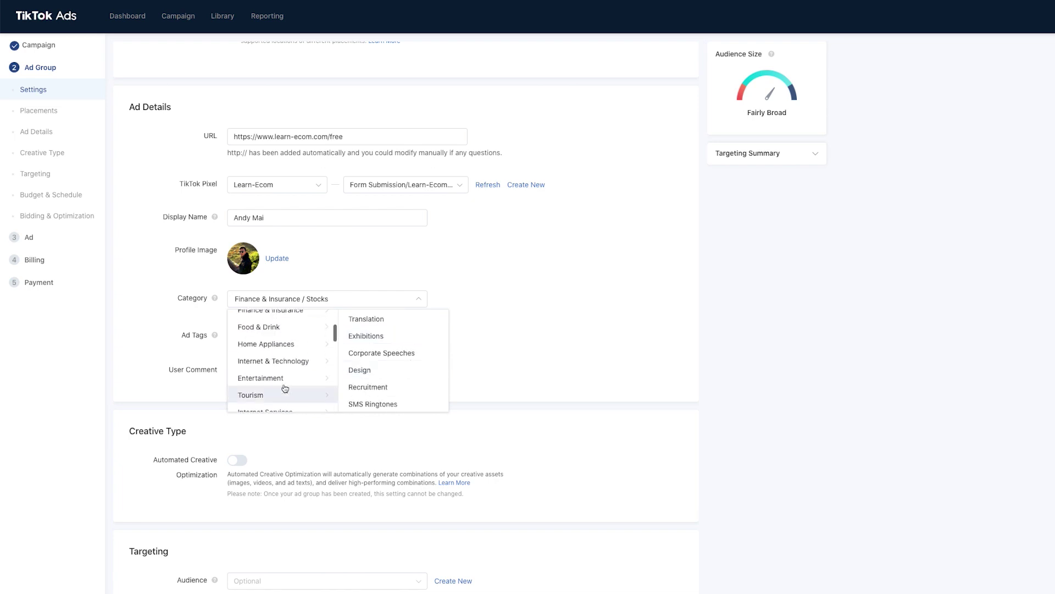
scroll(286, 388, "up", 1)
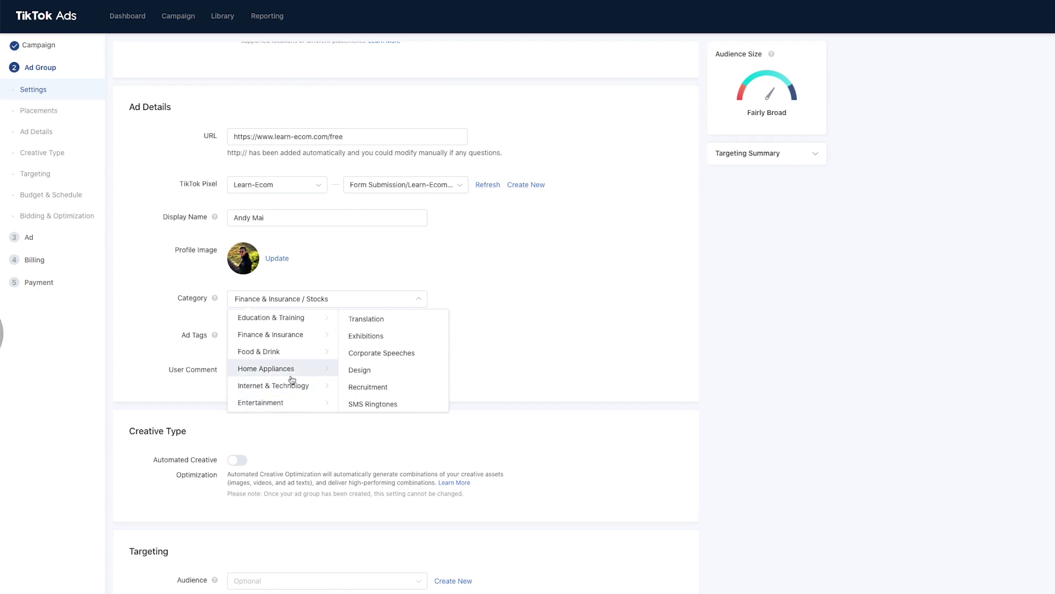
scroll(290, 378, "down", 5)
scroll(291, 379, "down", 8)
scroll(293, 372, "up", 2)
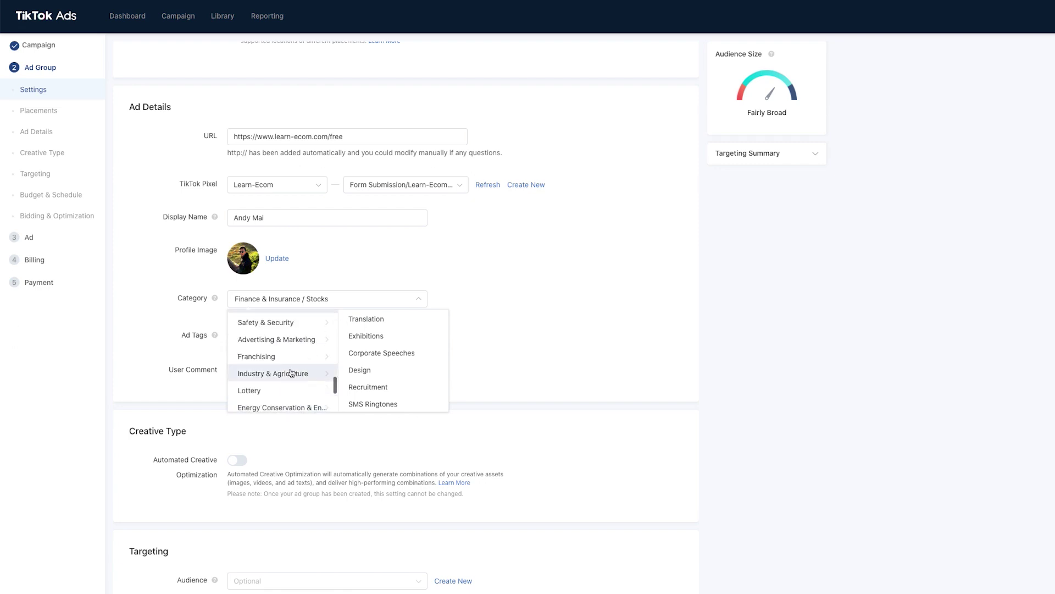
mouse_move(291, 340)
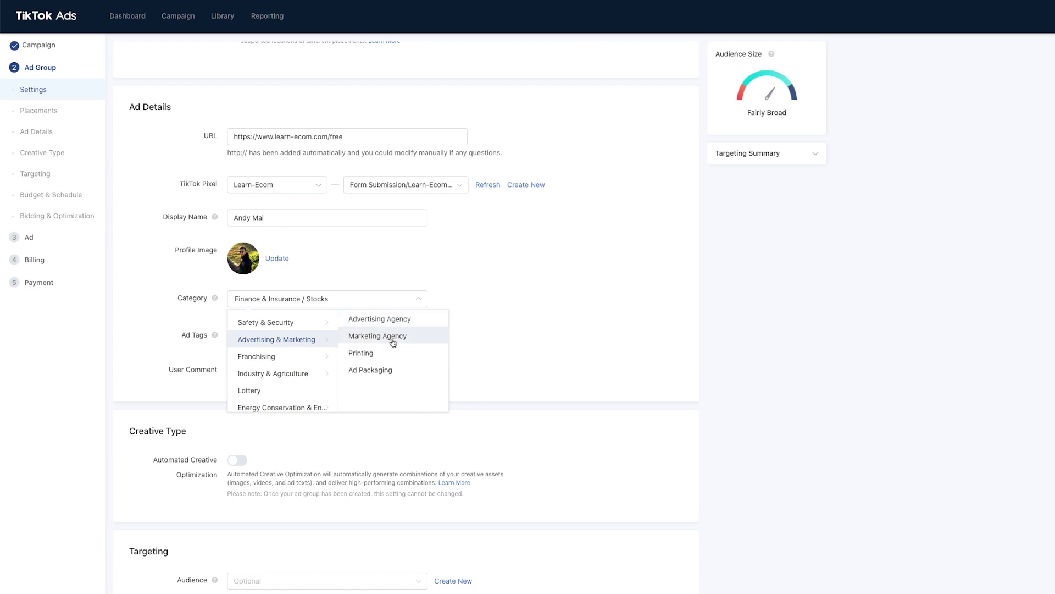
left_click(389, 320)
Step: Add the ad tags shopify, make money online and dropshipping
left_click(342, 339)
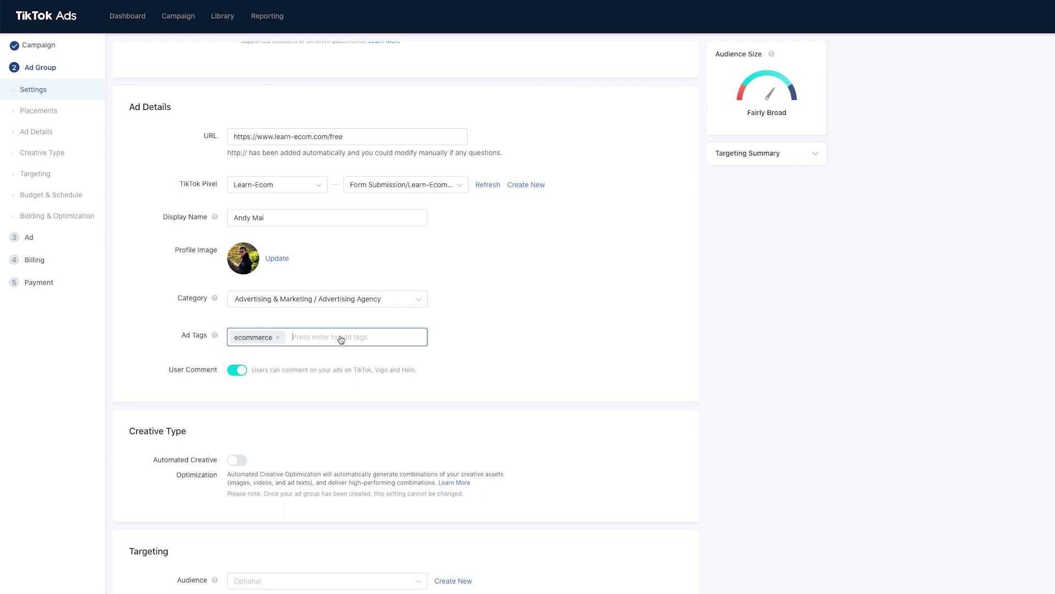
type("shopify")
key("Return")
type("make money online")
key("Return")
type("dropshi")
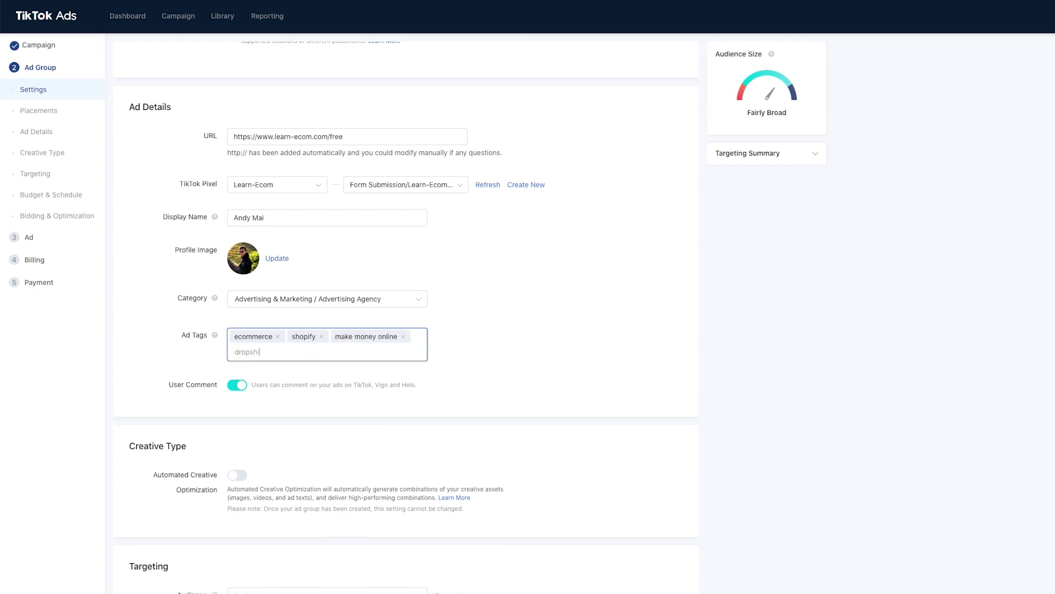
type("pping")
key("Return")
Step: Add the ad tags dropship, aliexpress and amazon fba
type("drop")
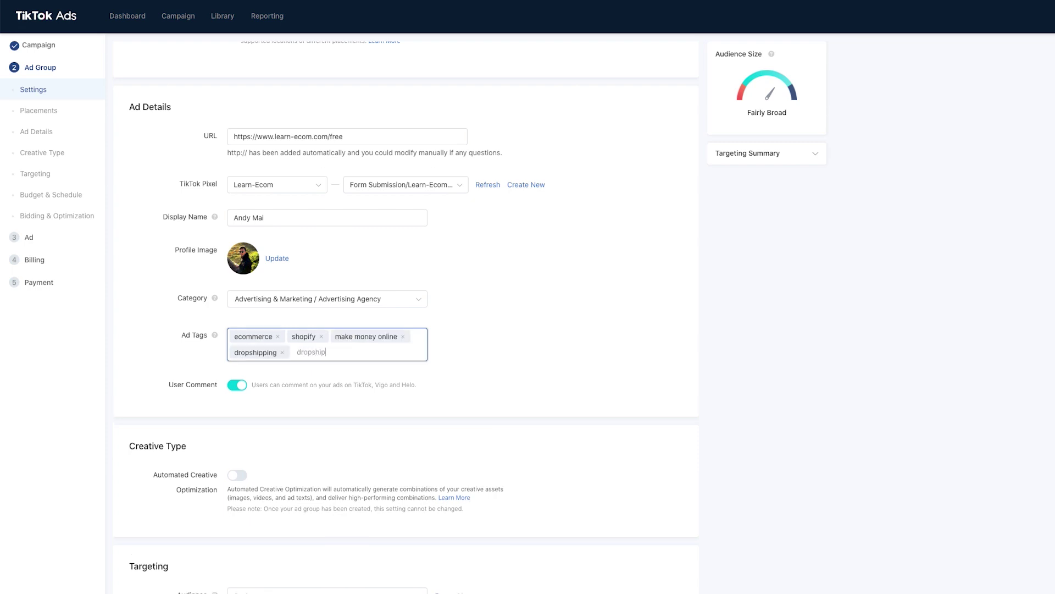
type("ship")
key("Return")
type("alie")
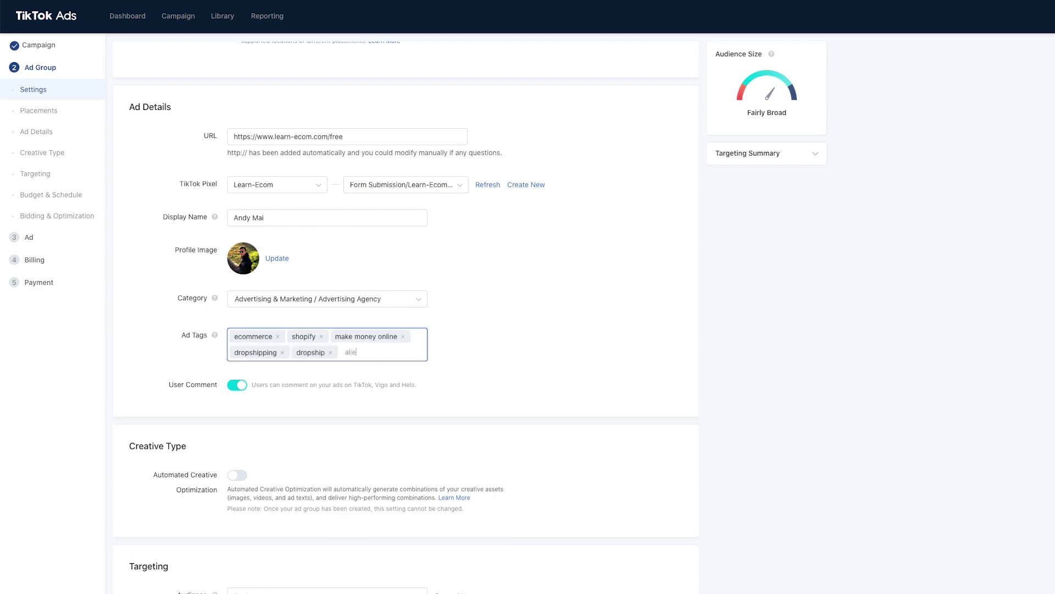
type("xpress")
key("Return")
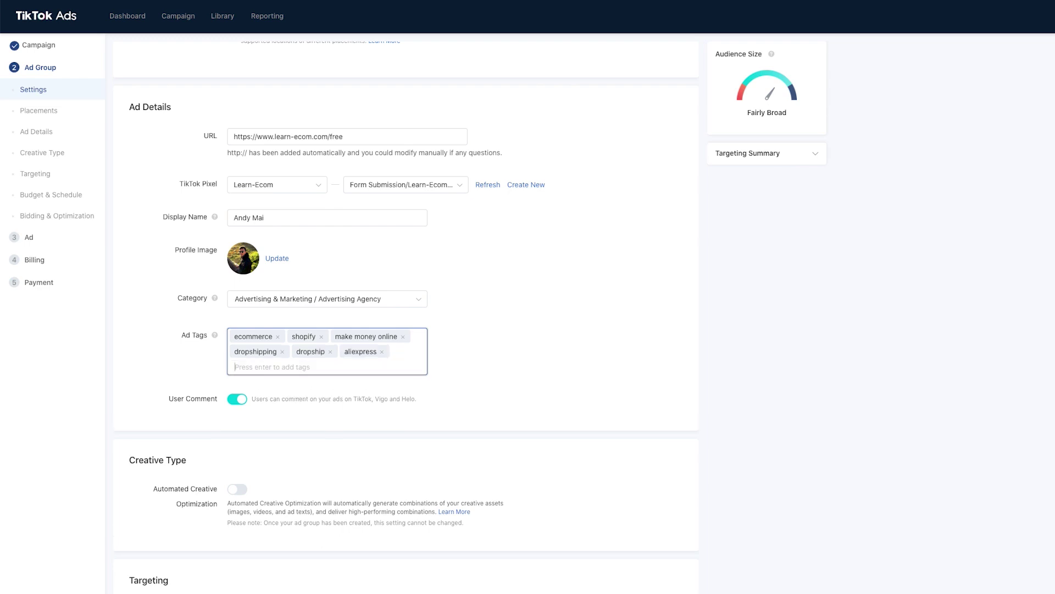
type("amazon fba")
key("Return")
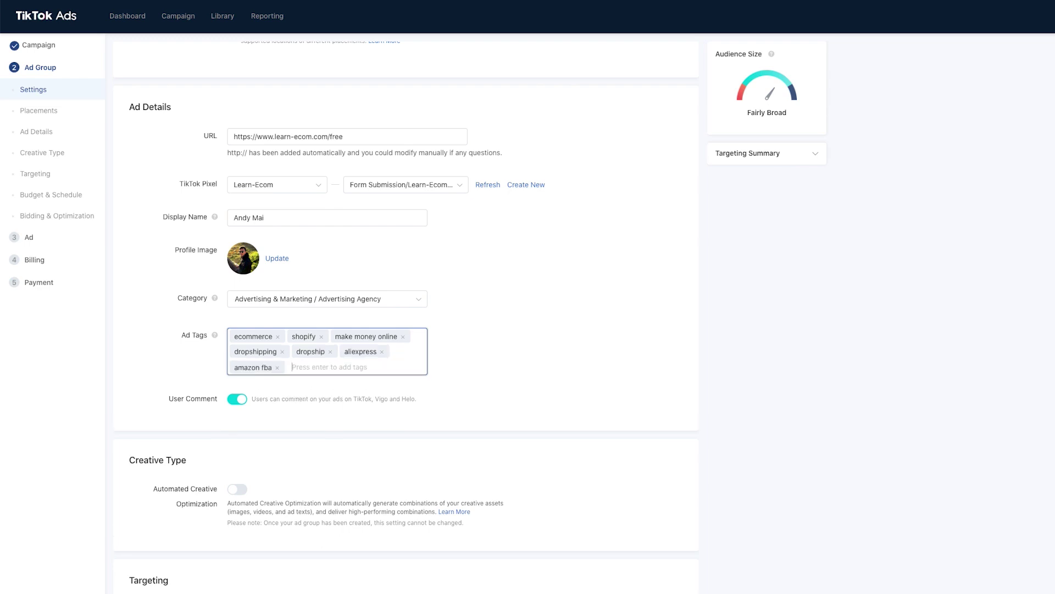
Step: Add the ad tags entrepreneur, make money, millionaire and marketing
type("entrepreneur")
key("Return")
type("makemon")
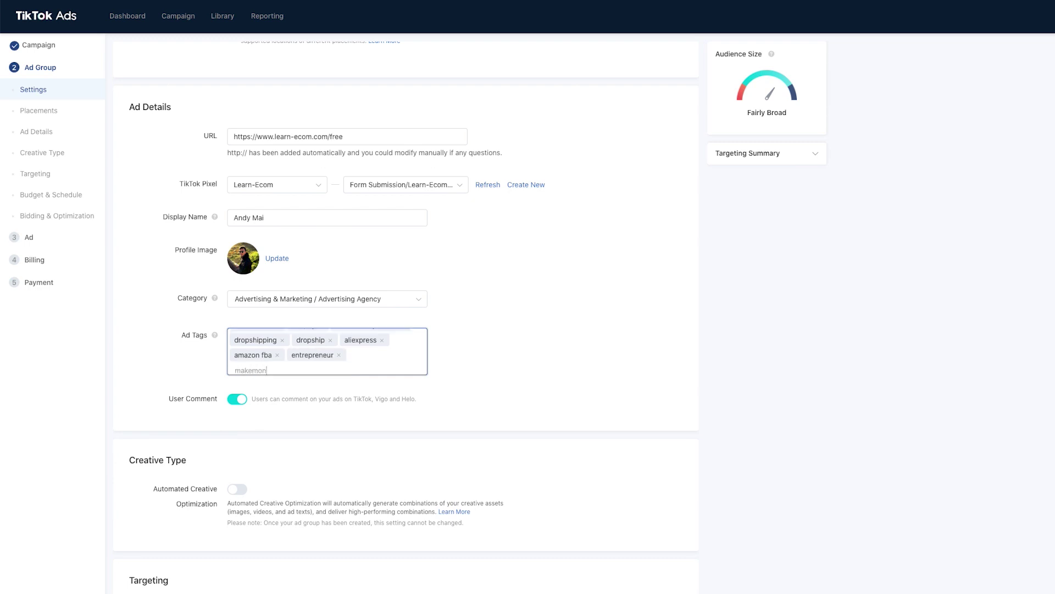
type("ey")
key("Return")
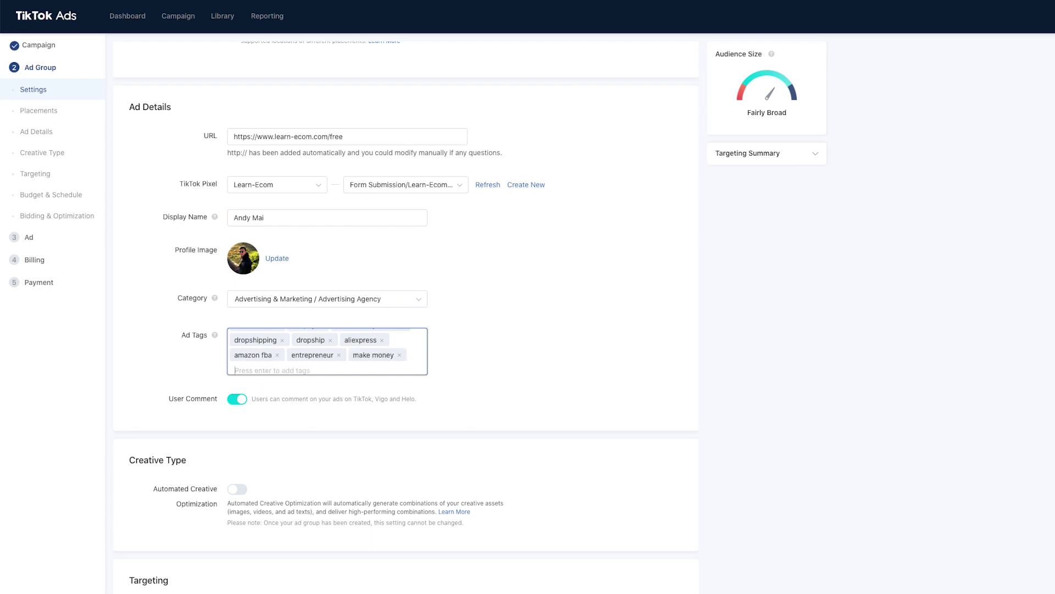
type("millionaire")
key("Return")
type("marketing")
key("Return")
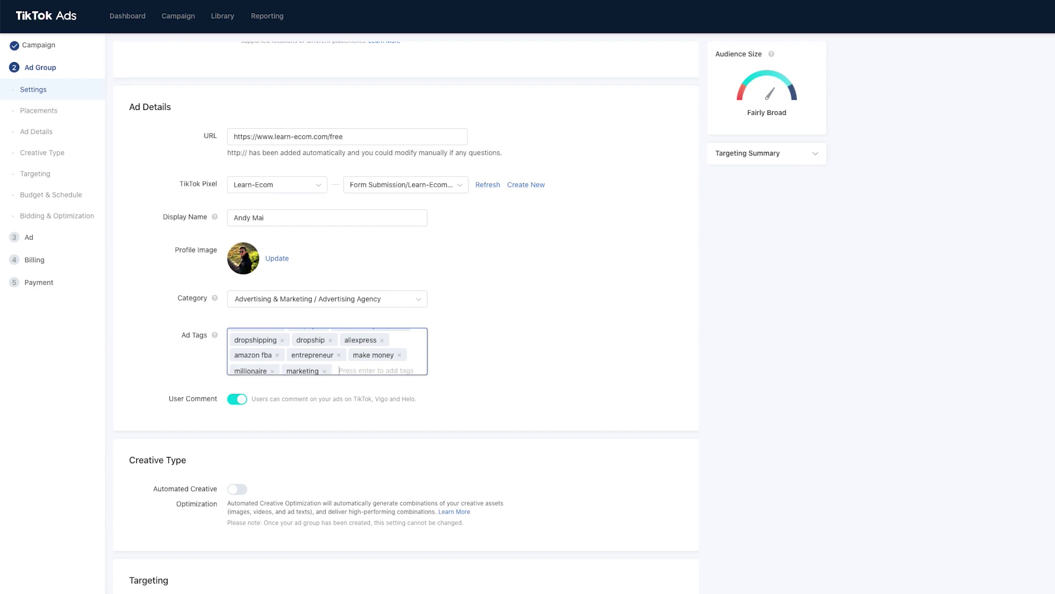
Step: Add the ad tags facebook ads, reseller, ebay, garyvee, online business, business, ceo, mindset and adwords
type("facebook ads")
key("Return")
type("reselle")
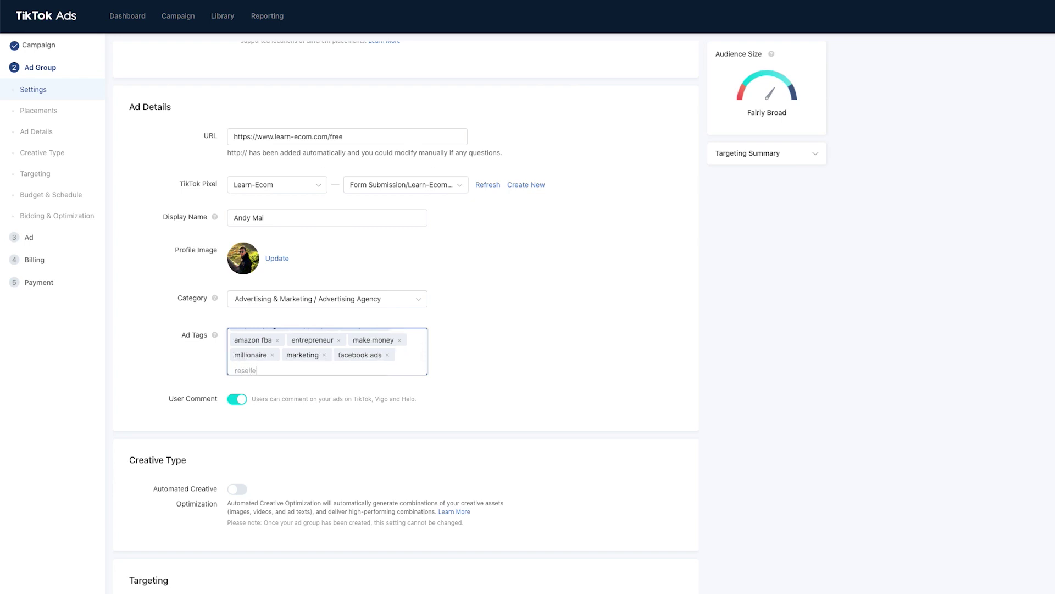
type("r")
key("Return")
type("ebay")
key("Return")
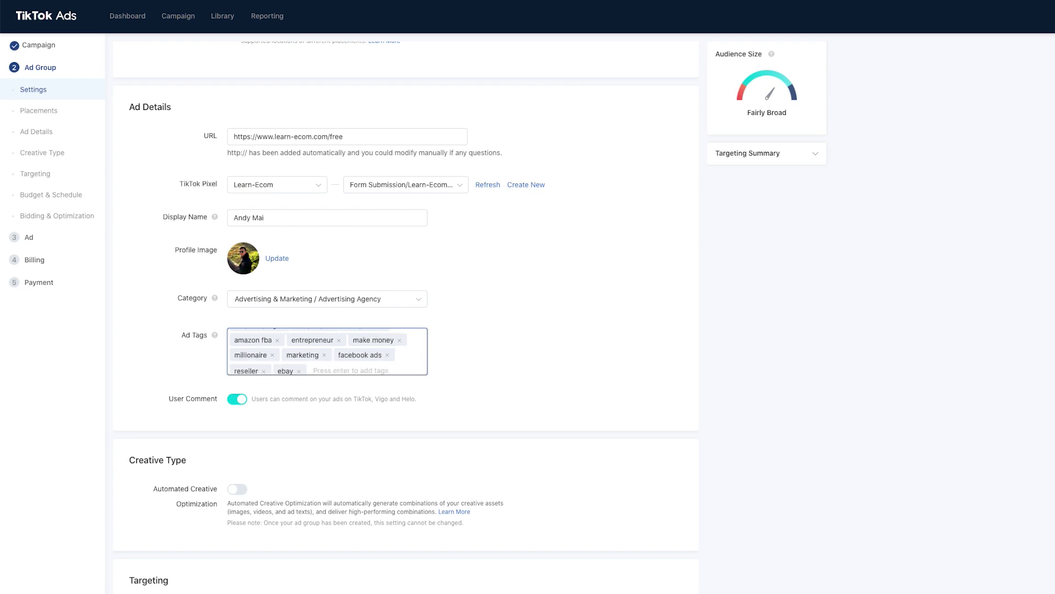
type("garyvee")
key("Return")
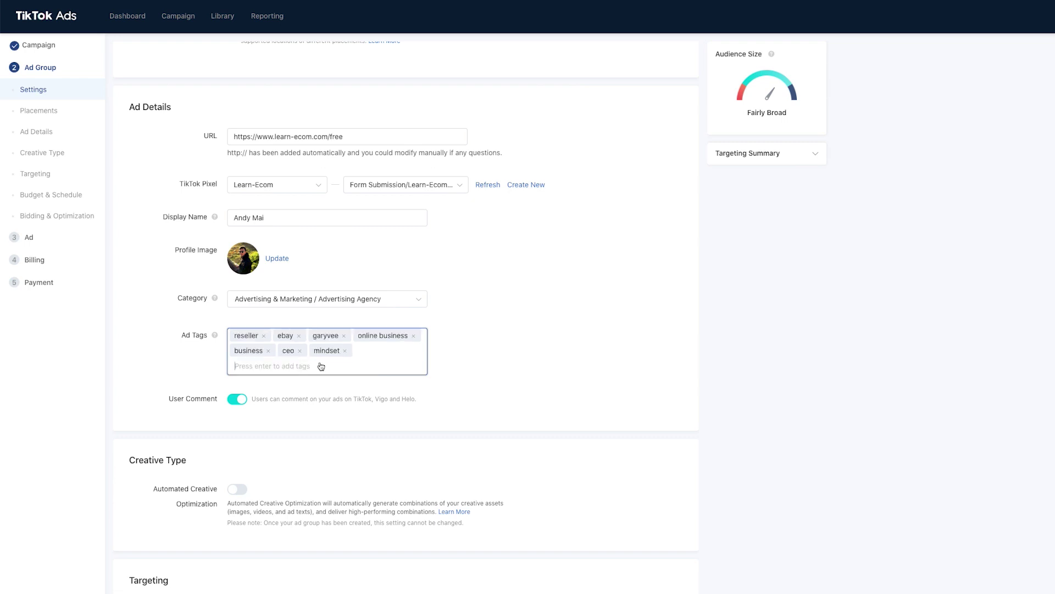
type("adwords")
key("Return")
Step: Try adding an extra ad tag named test and remove it again
type("fdest")
key("Return")
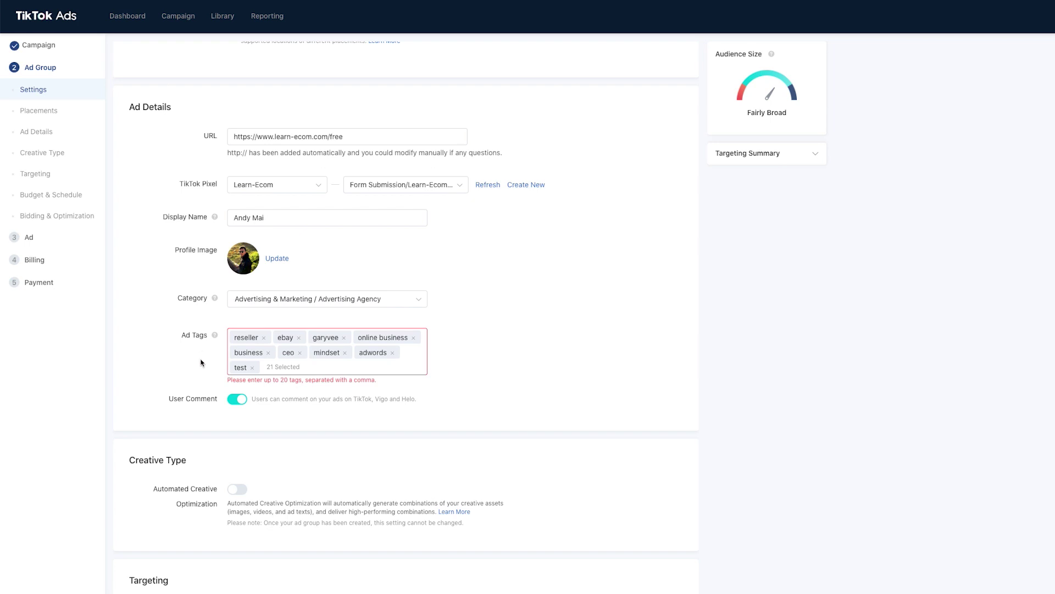
left_click(251, 368)
Step: Turn Automated Creative Optimization on and back off
scroll(347, 422, "down", 3)
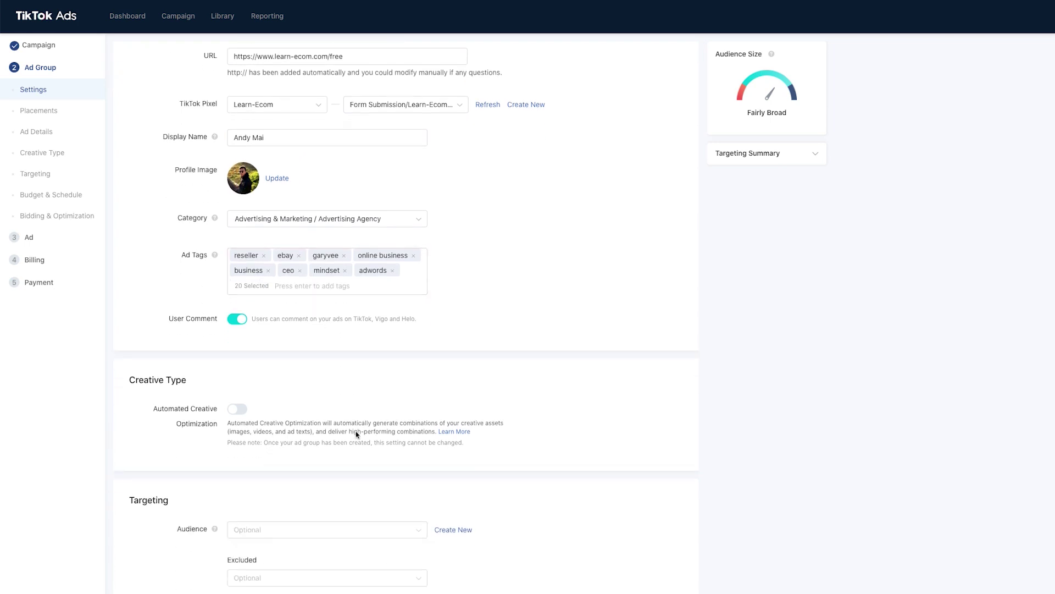
left_click(238, 406)
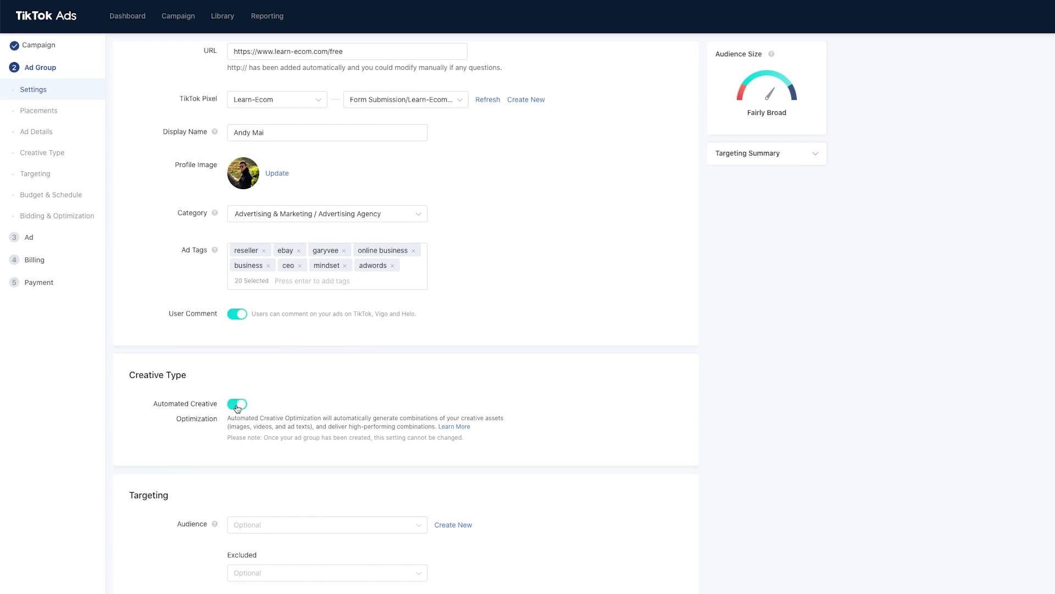
left_click(240, 408)
Step: Search the saved audiences in the targeting settings for shopify
scroll(291, 453, "down", 5)
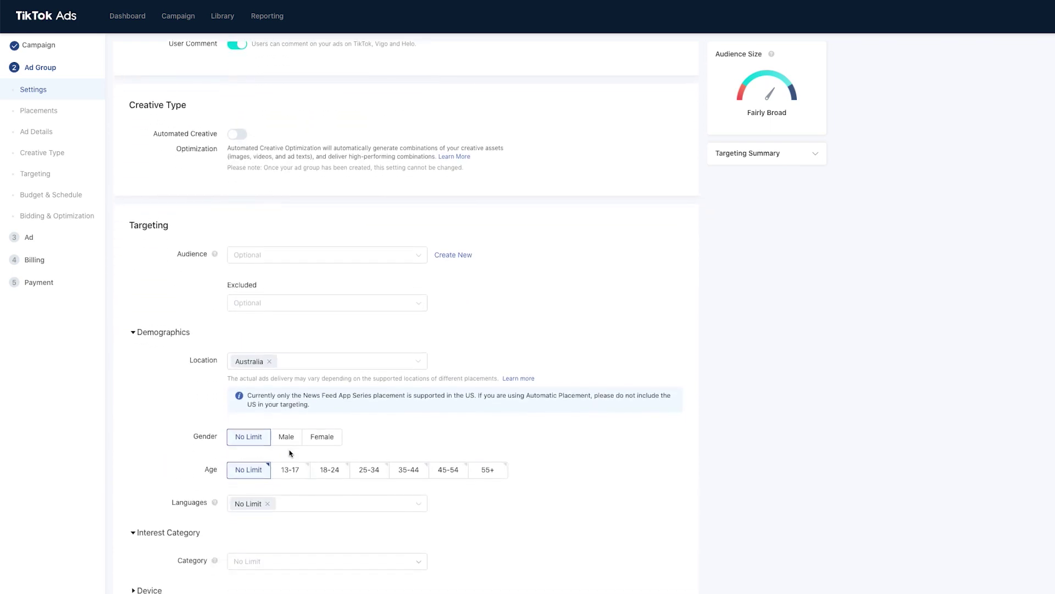
scroll(291, 453, "up", 1)
left_click(337, 272)
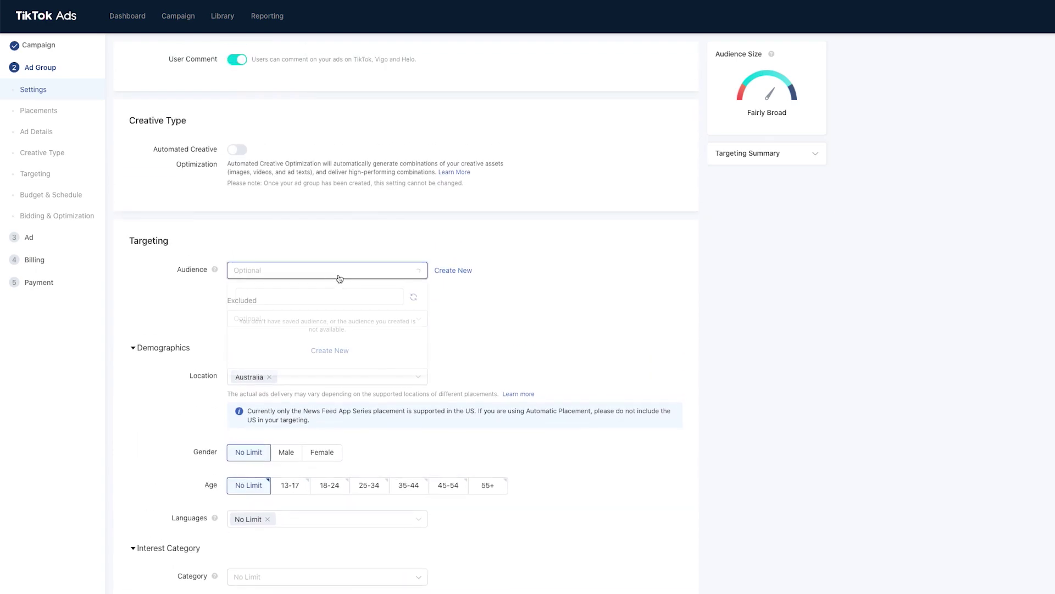
scroll(341, 418, "down", 11)
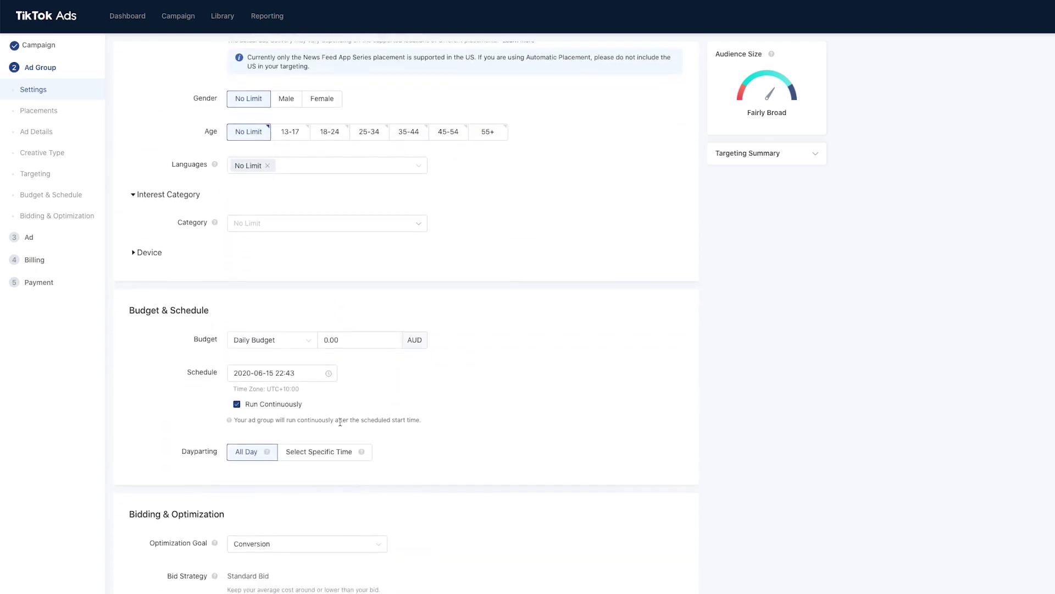
scroll(345, 431, "up", 3)
scroll(373, 385, "up", 10)
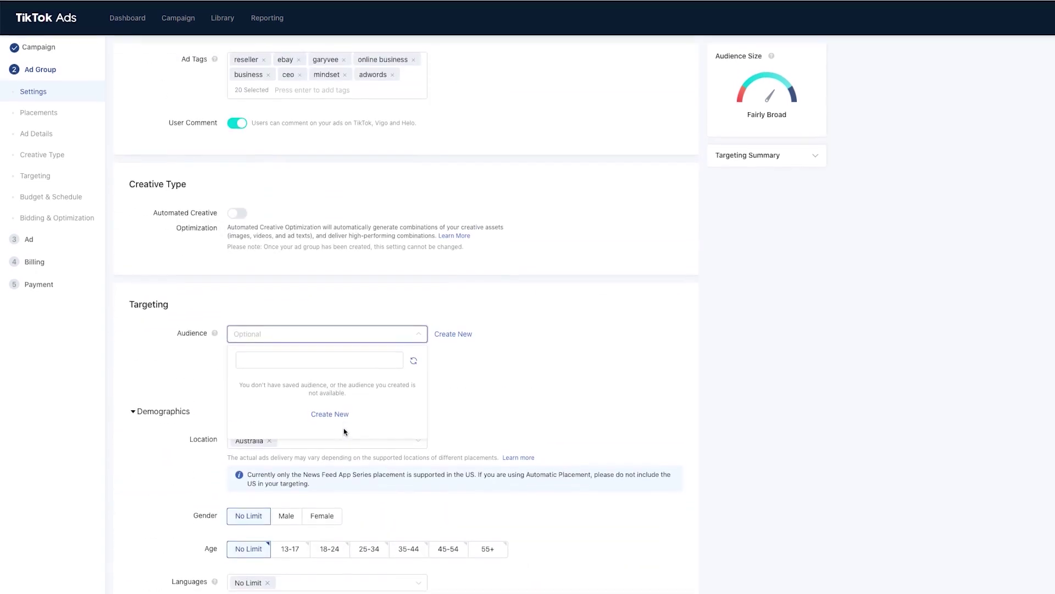
scroll(418, 308, "up", 3)
scroll(424, 357, "up", 2)
scroll(427, 401, "down", 5)
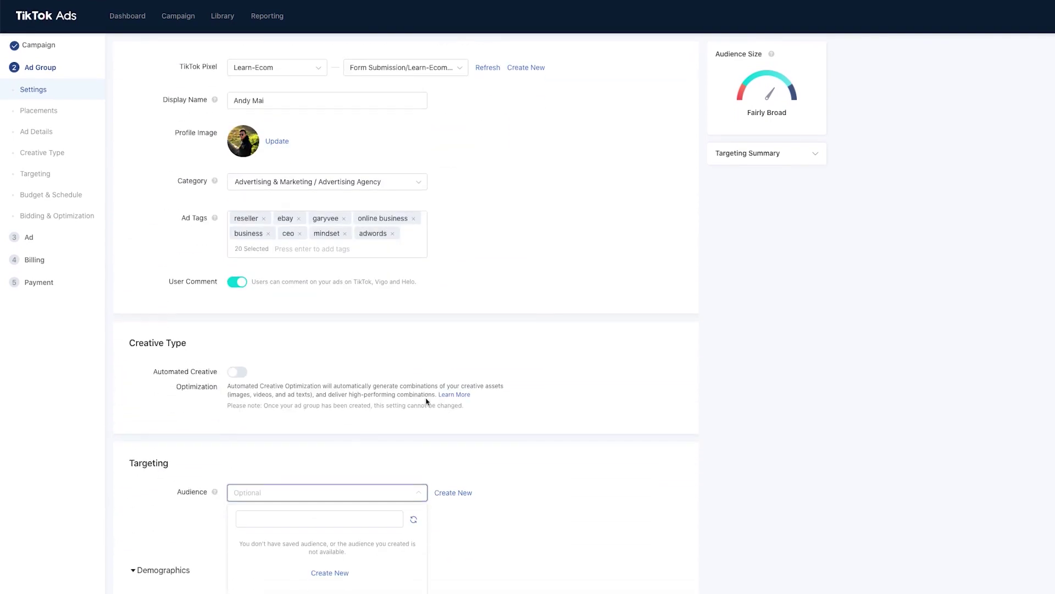
left_click(388, 385)
type("shopify")
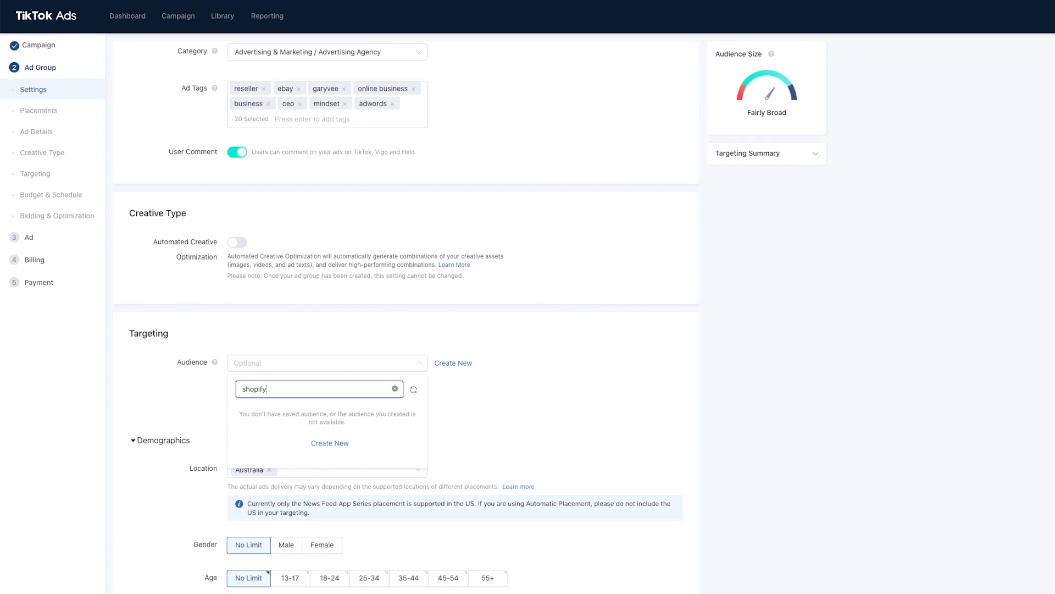
left_click(347, 442)
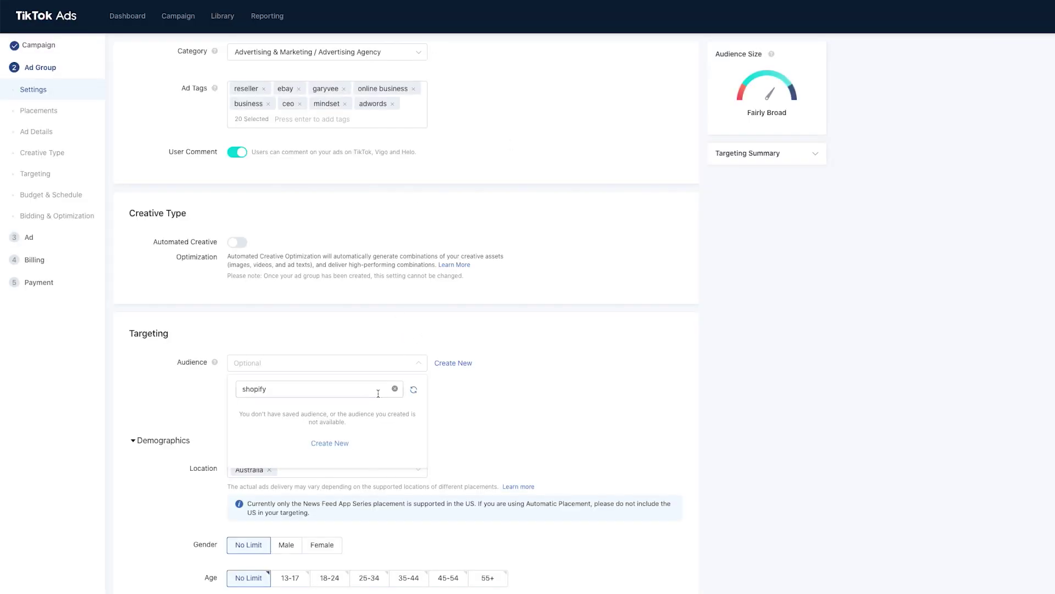
Step: Look through the target locations available in the demographics settings
left_click(309, 470)
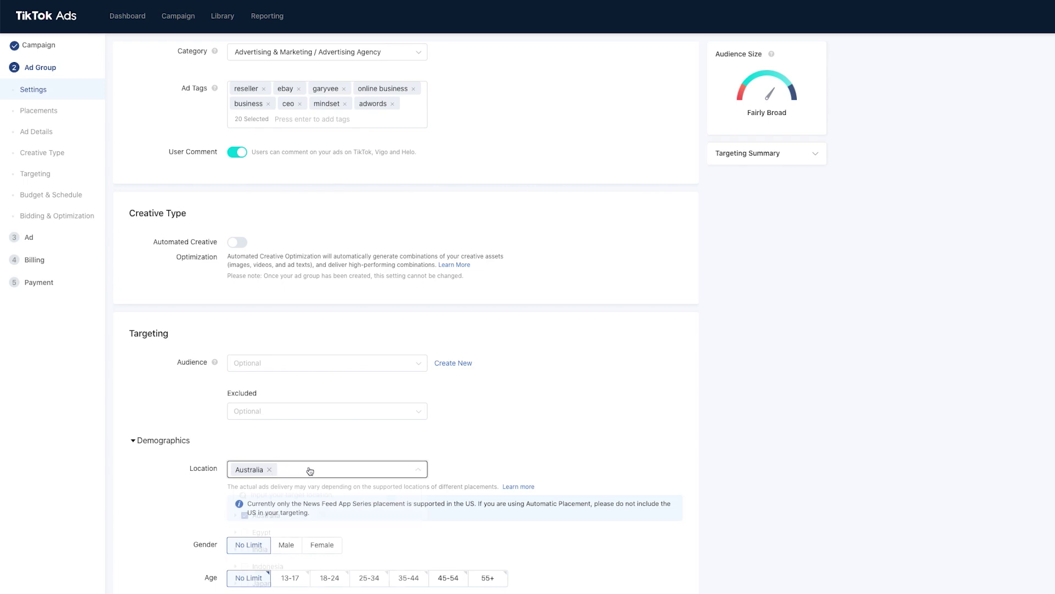
left_click(295, 497)
scroll(294, 497, "down", 5)
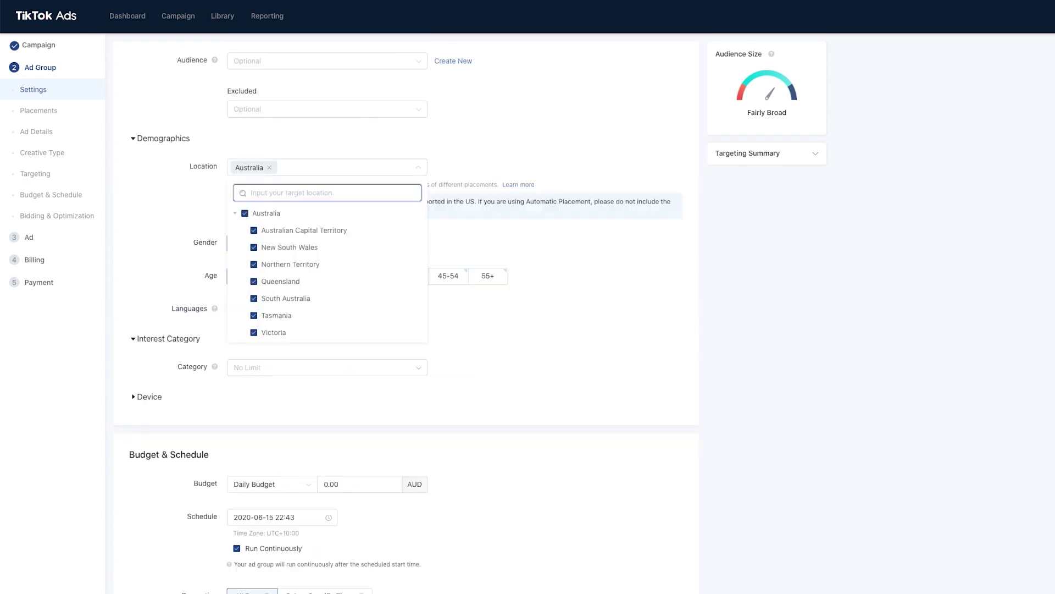
scroll(285, 301, "down", 10)
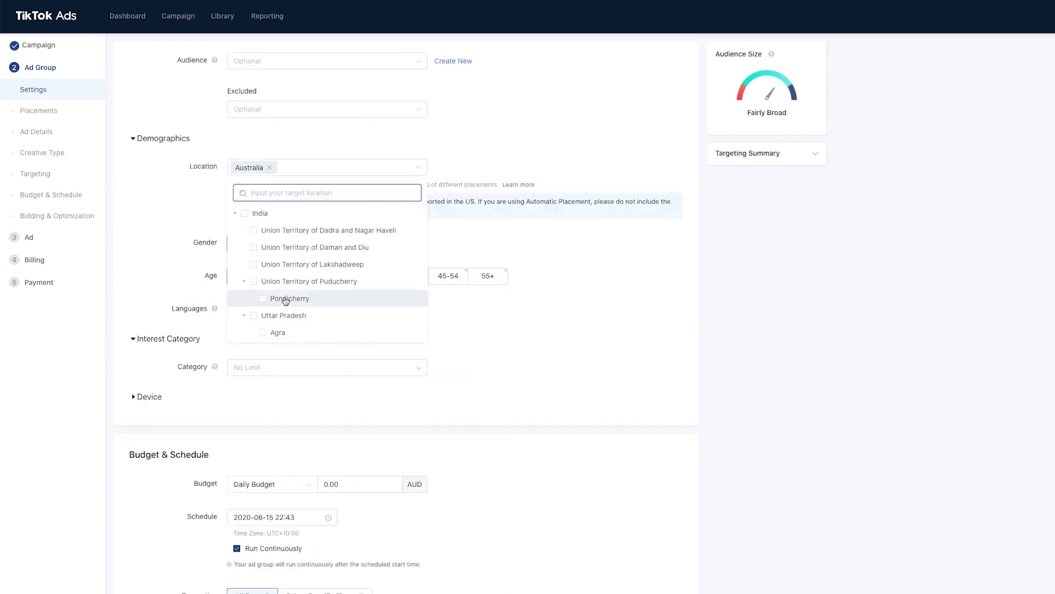
scroll(286, 300, "down", 15)
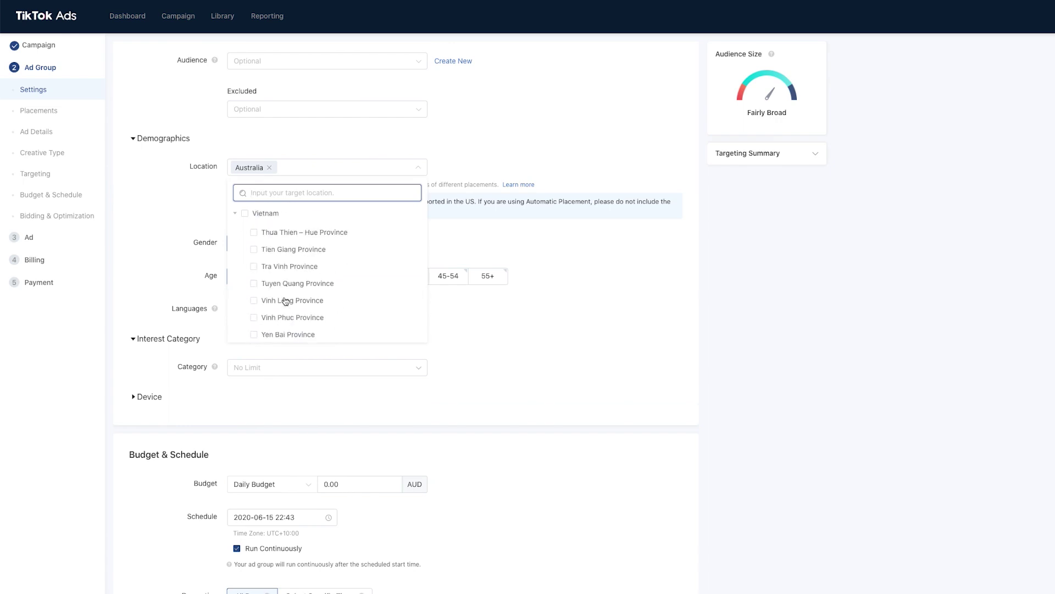
left_click(365, 164)
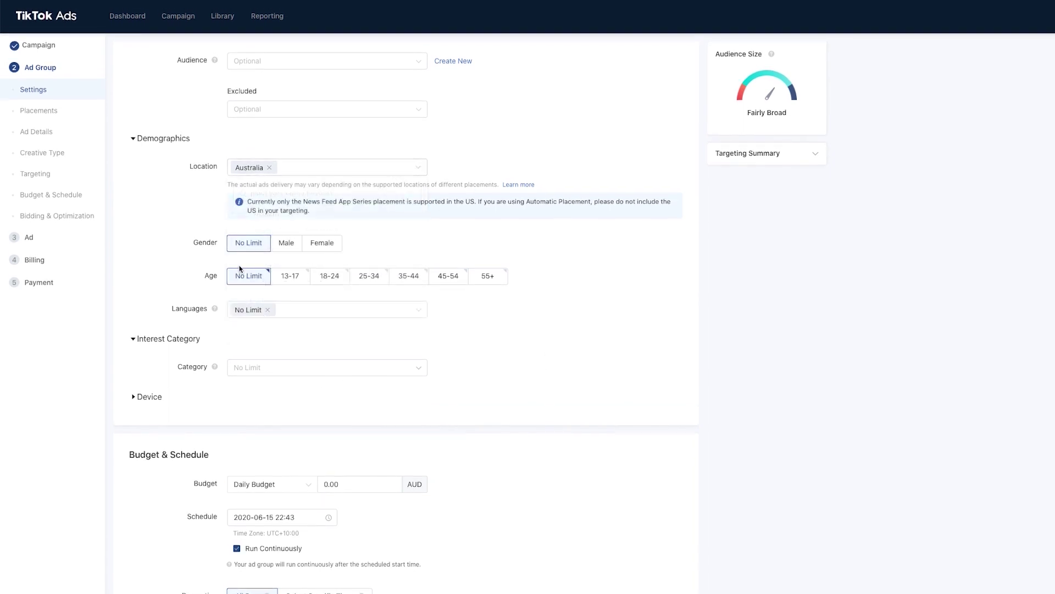
Step: Limit the age targeting to the 25-34, 35-44, 45-54 and 55+ groups
left_click(340, 280)
left_click(374, 280)
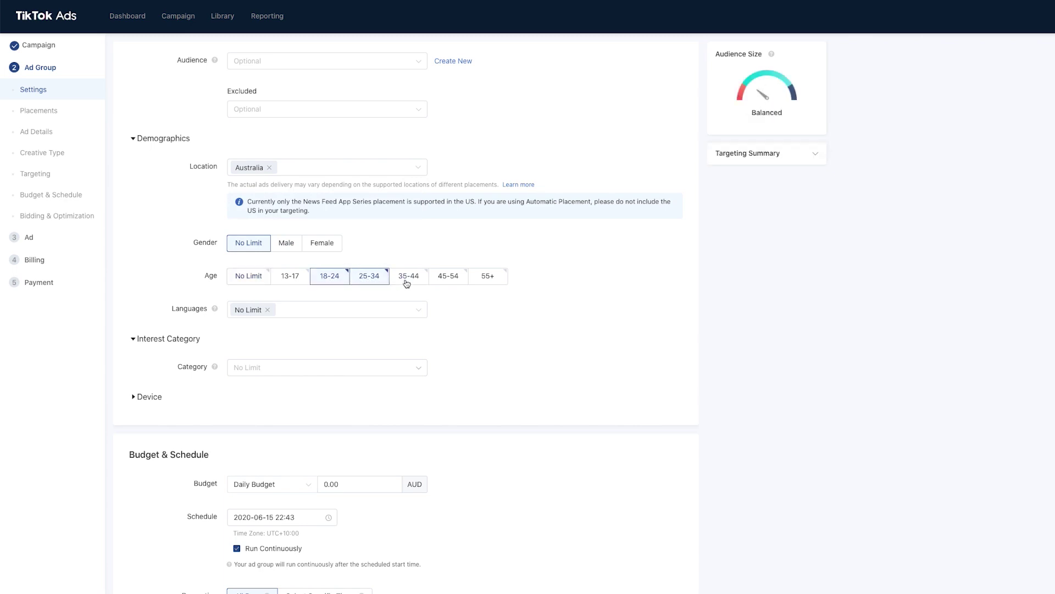
left_click(410, 279)
left_click(449, 279)
left_click(487, 282)
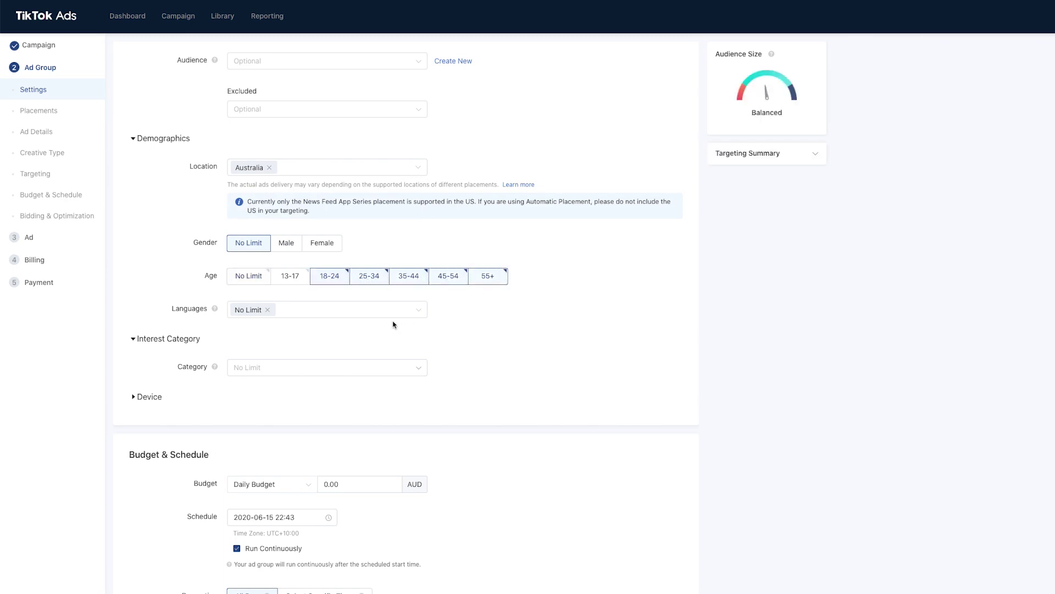
left_click(330, 280)
Step: Replace the No Limit language targeting with English
left_click(282, 312)
left_click(269, 311)
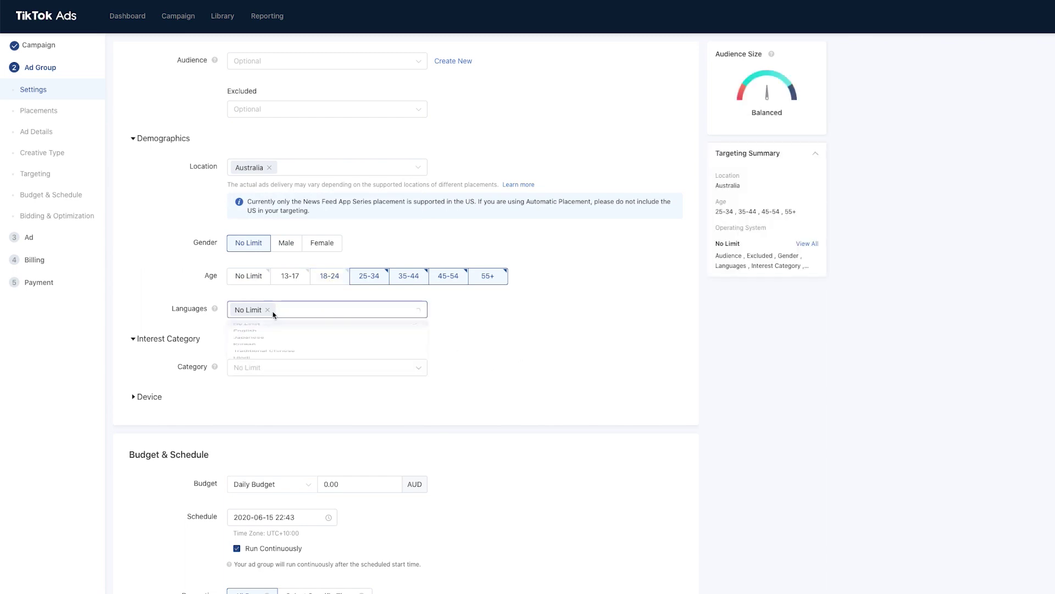
left_click(269, 314)
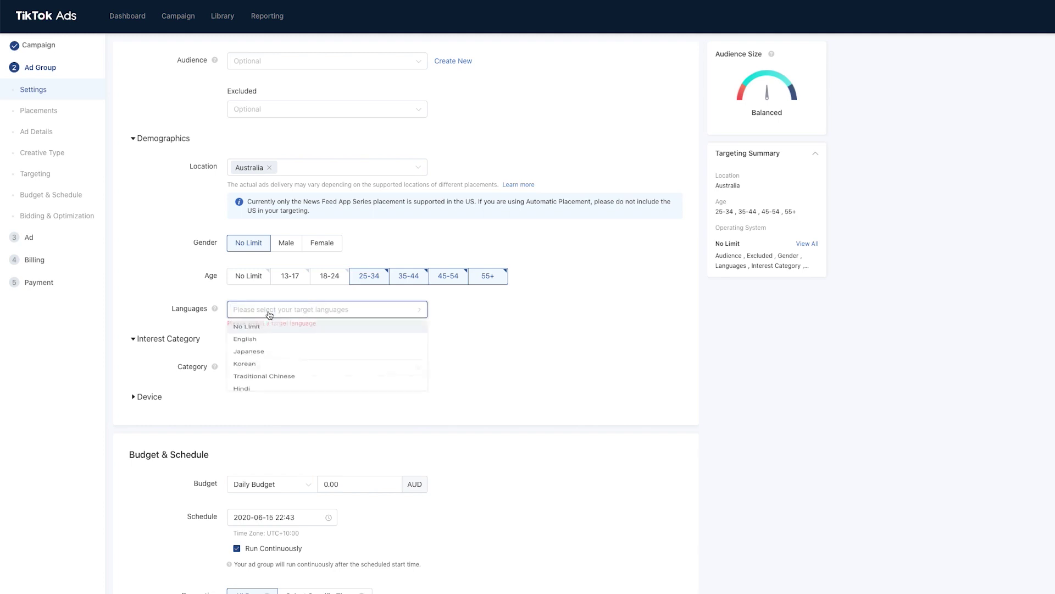
left_click(368, 345)
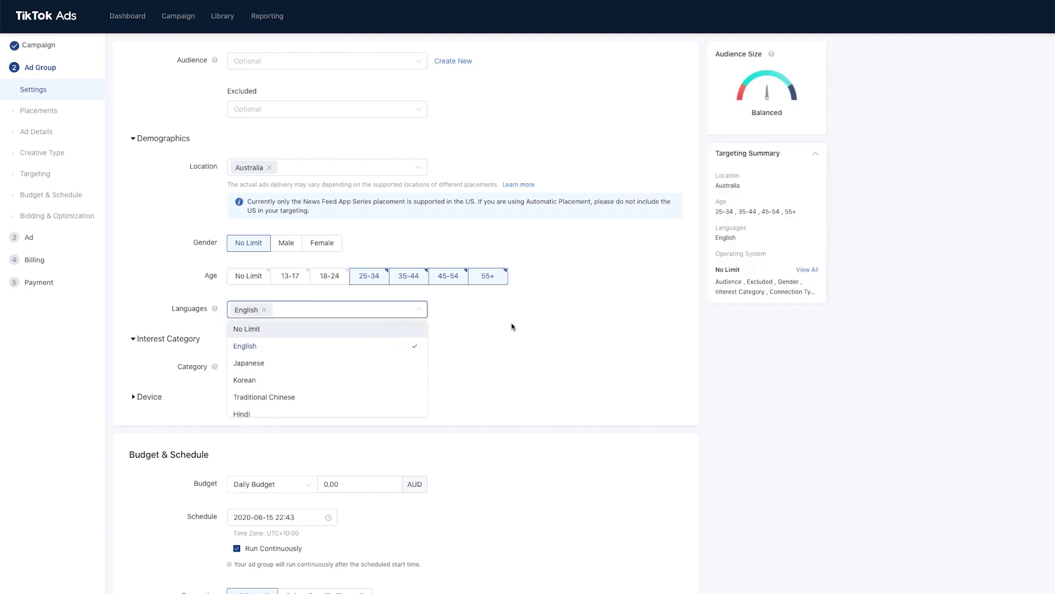
left_click(524, 366)
Step: Set the interest categories of the audience to Education and Financial Services
left_click(282, 374)
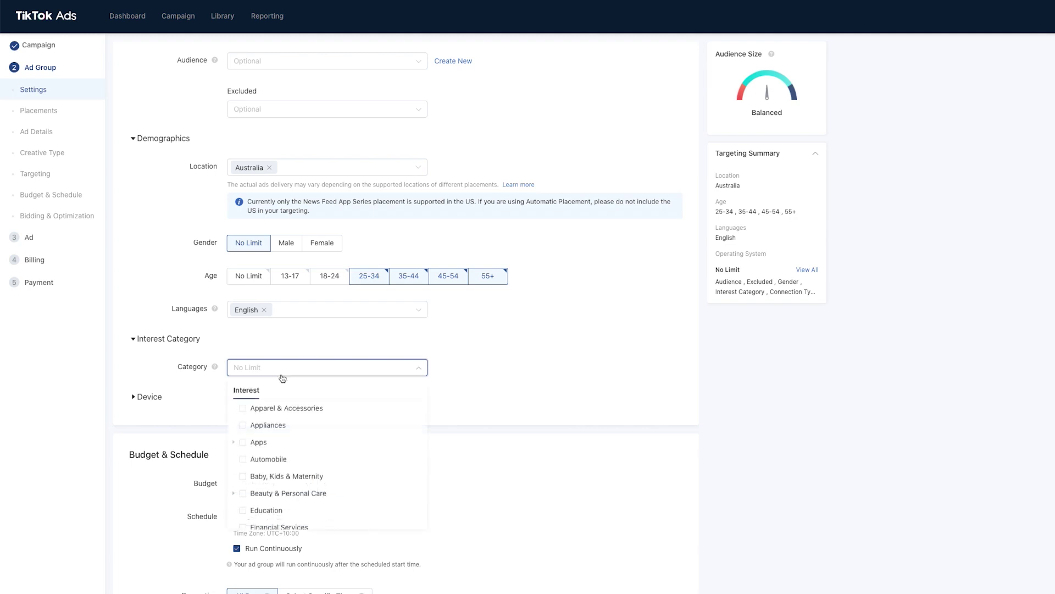
scroll(290, 479, "down", 2)
scroll(289, 479, "down", 1)
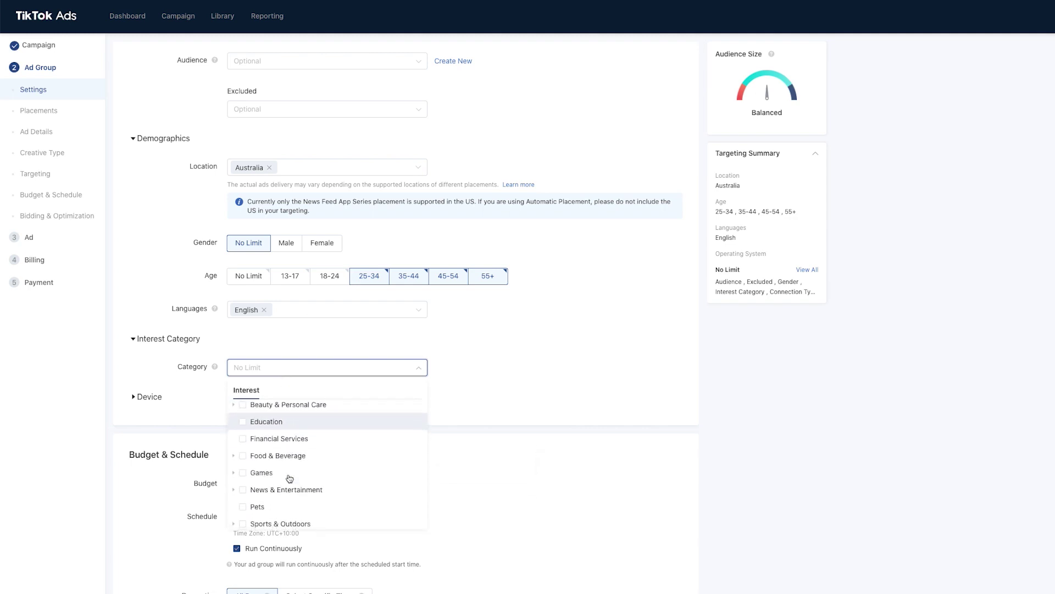
left_click(242, 422)
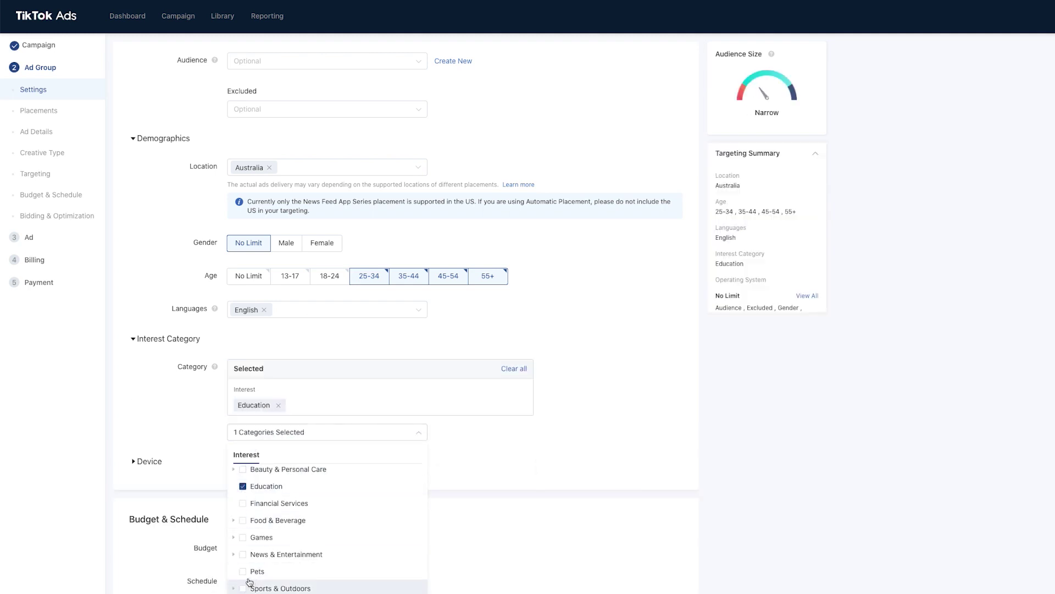
left_click(243, 554)
left_click(243, 555)
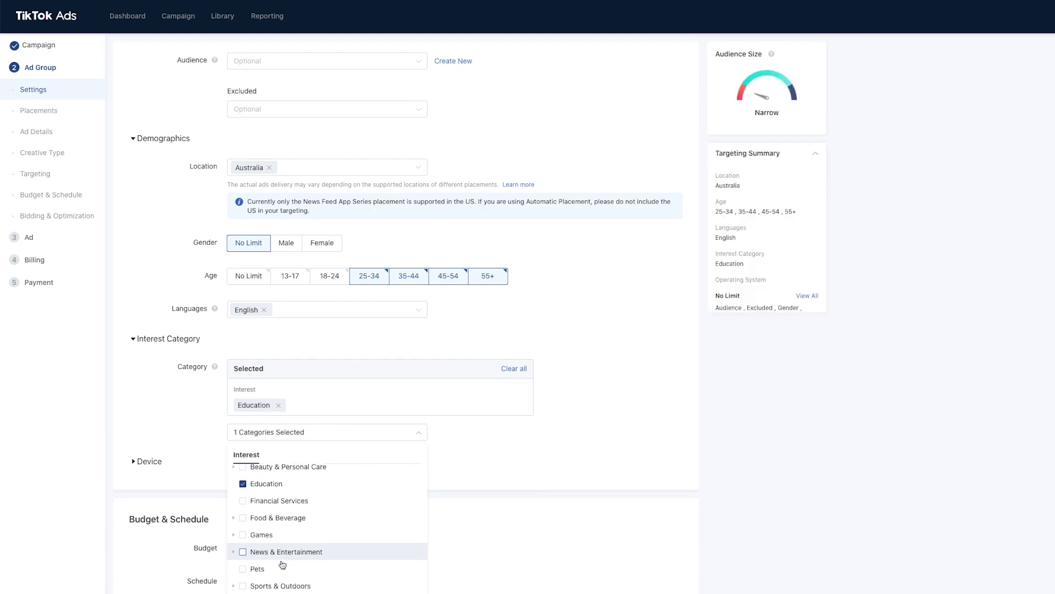
scroll(278, 564, "down", 1)
scroll(258, 566, "up", 2)
scroll(255, 565, "up", 2)
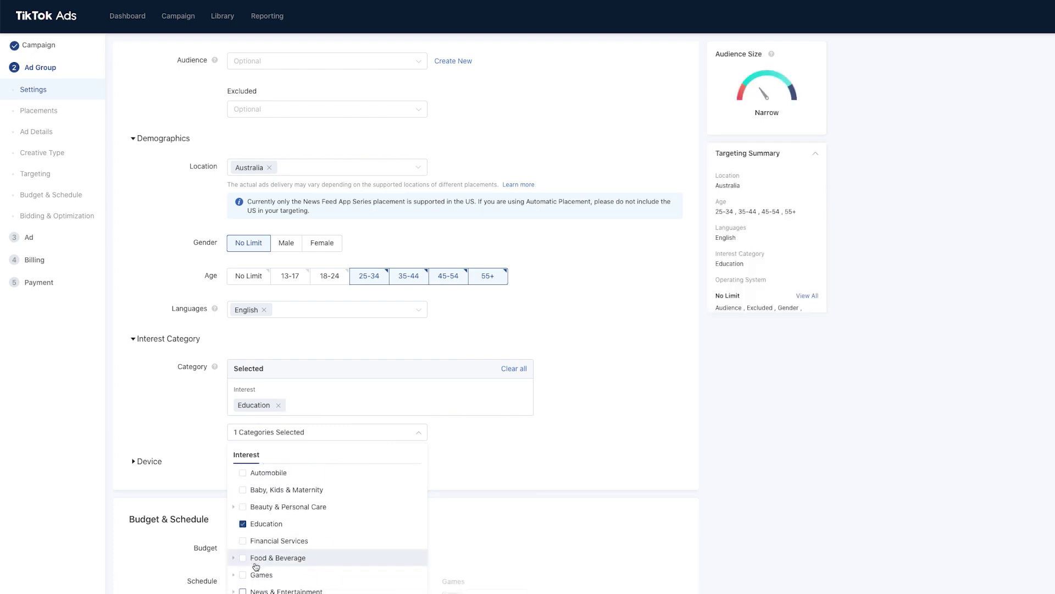
left_click(254, 560)
scroll(259, 562, "up", 2)
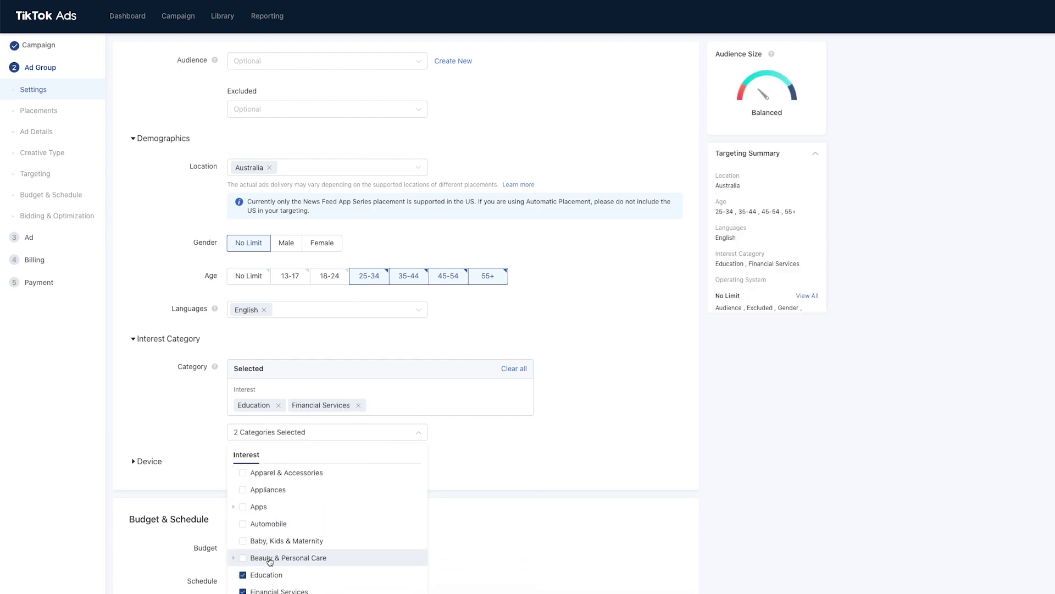
left_click(138, 426)
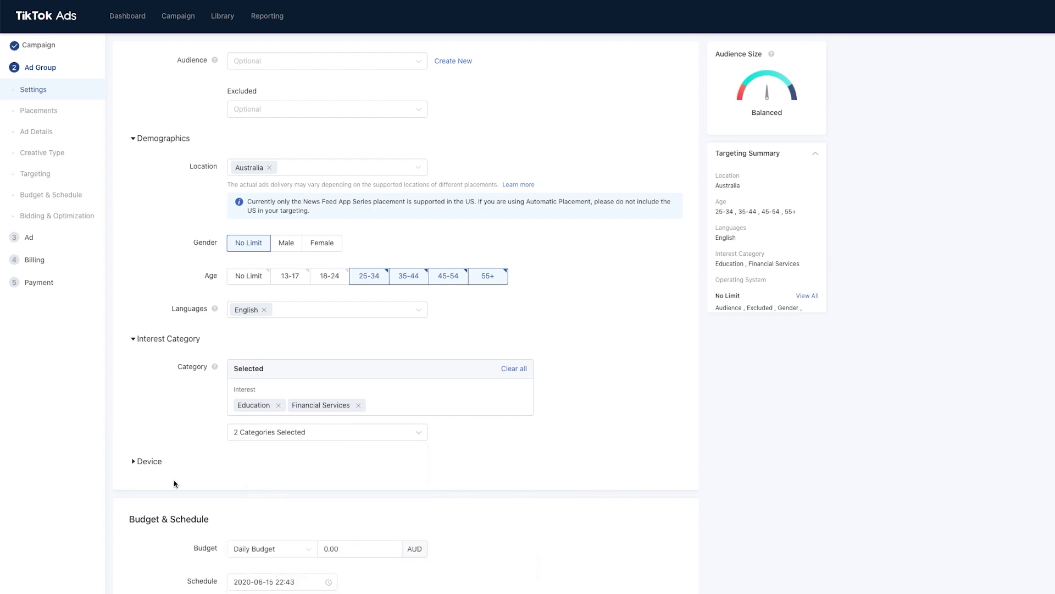
Step: Expand the device targeting settings and review the operating system, connection type, carrier and device price options
left_click(147, 464)
scroll(288, 517, "down", 4)
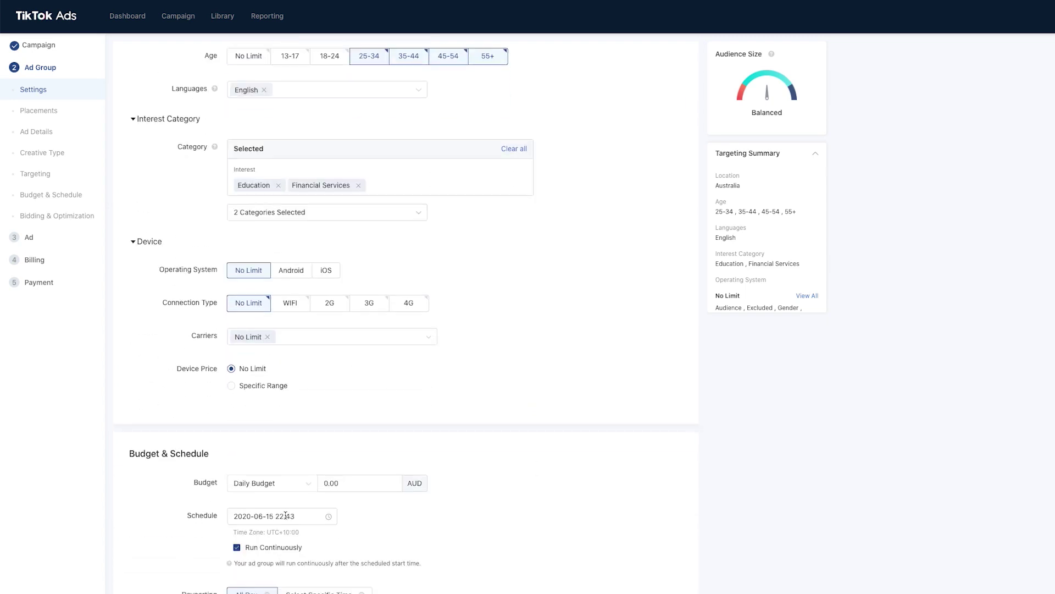
scroll(287, 517, "down", 2)
Step: Try to set the daily budget to 1 AUD
left_click(351, 336)
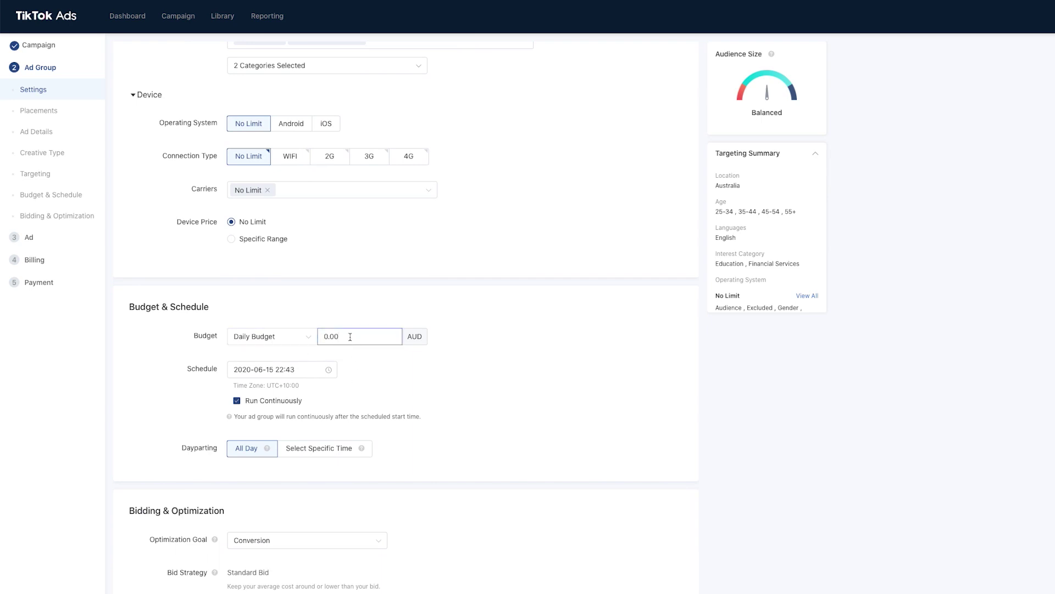
left_click_drag(324, 336, 319, 336)
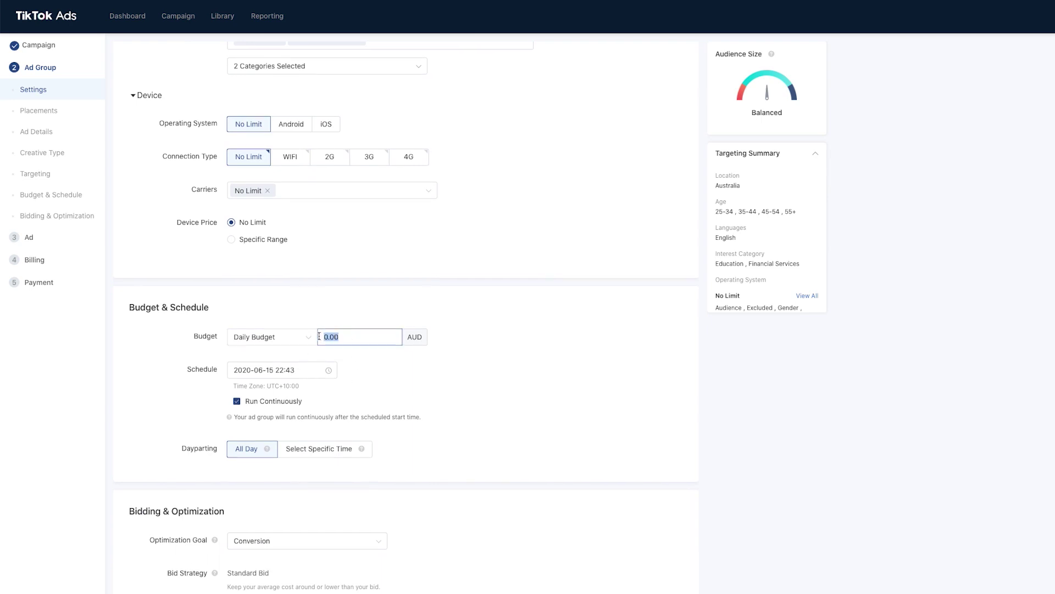
type("1")
left_click(382, 378)
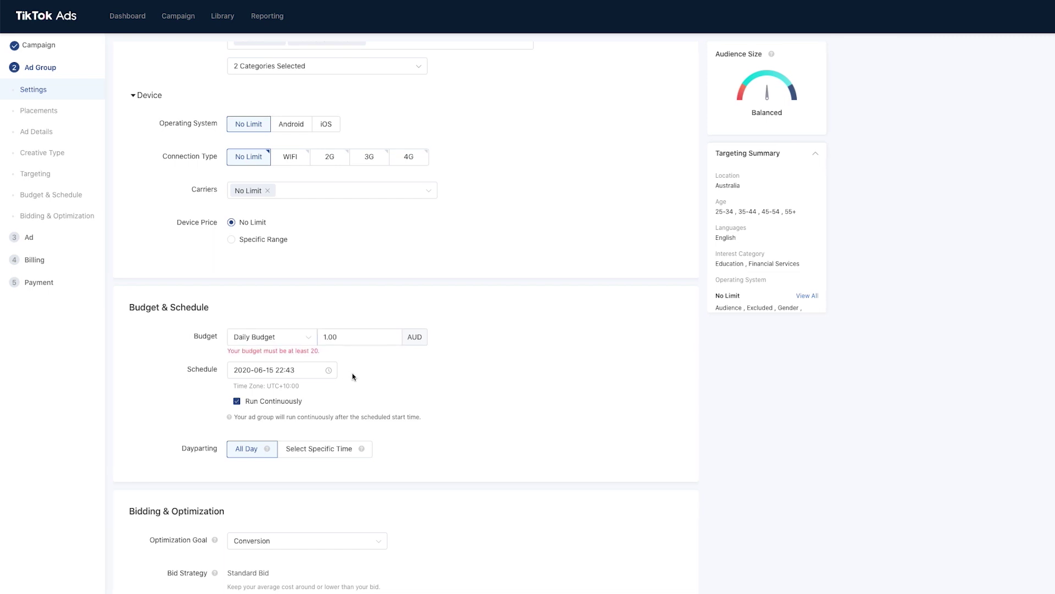
Step: Set the daily budget to 20 AUD and check the schedule's start date and time options
double_click(351, 339)
type("20")
left_click(295, 383)
left_click(291, 372)
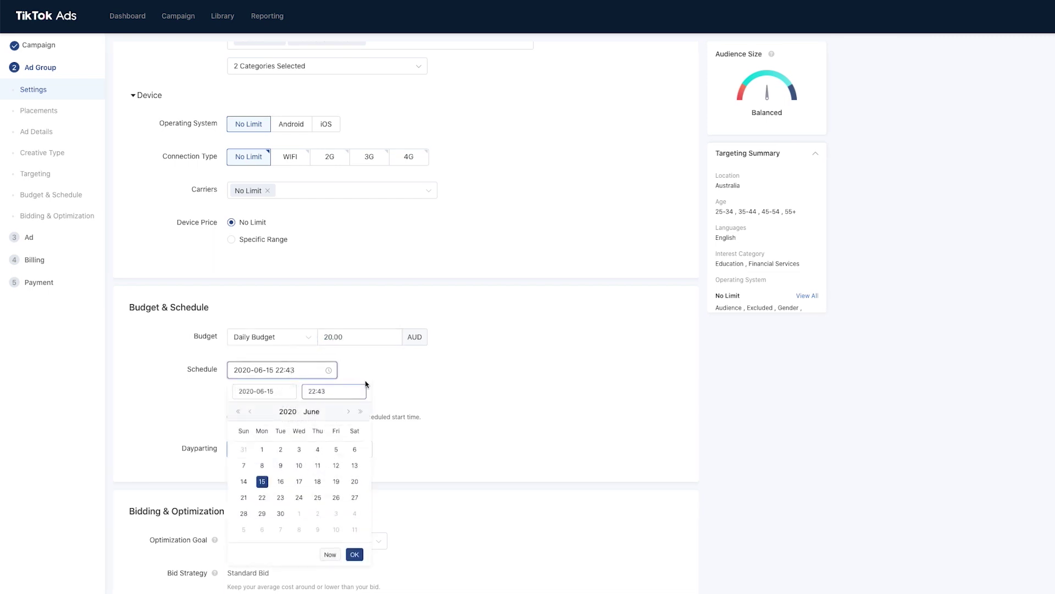
left_click(383, 375)
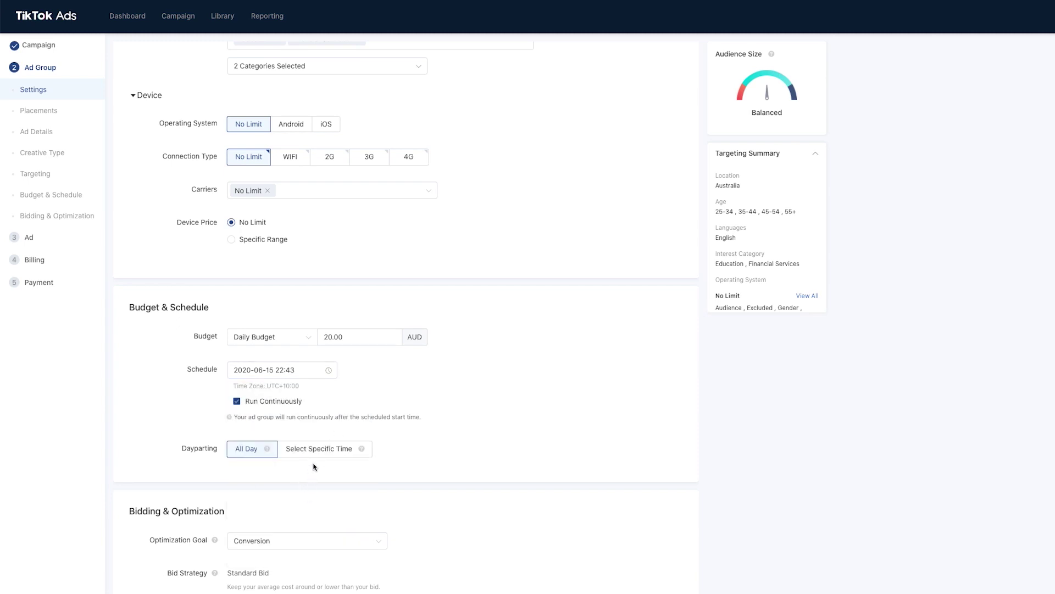
Step: Keep Conversion as the optimization goal and choose Optimize Conversions at Learning Phase as the optimization preference
scroll(322, 484, "down", 3)
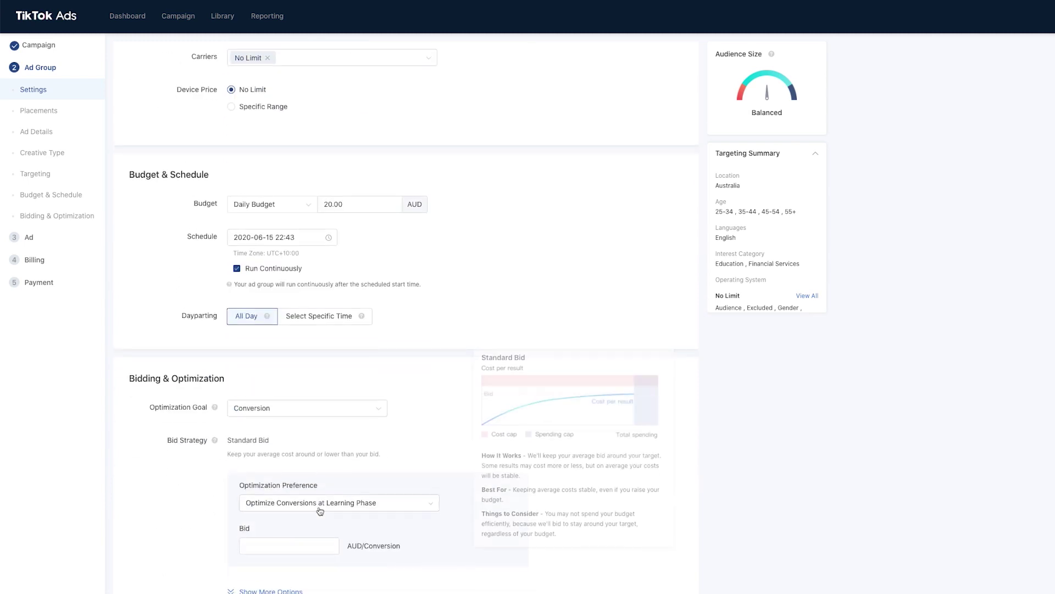
left_click(318, 410)
left_click(308, 429)
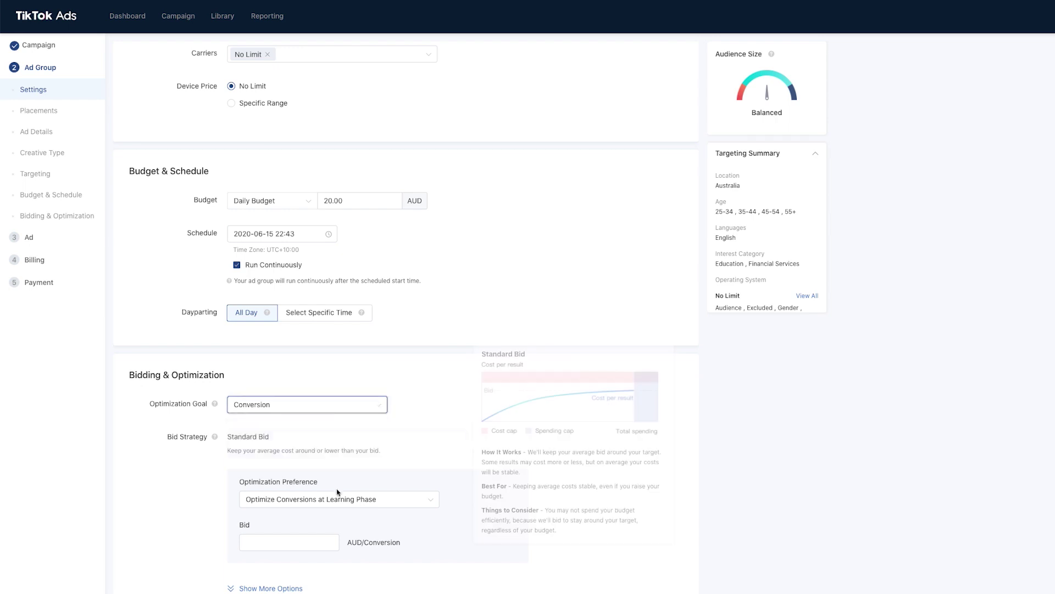
scroll(349, 522, "down", 1)
left_click(359, 436)
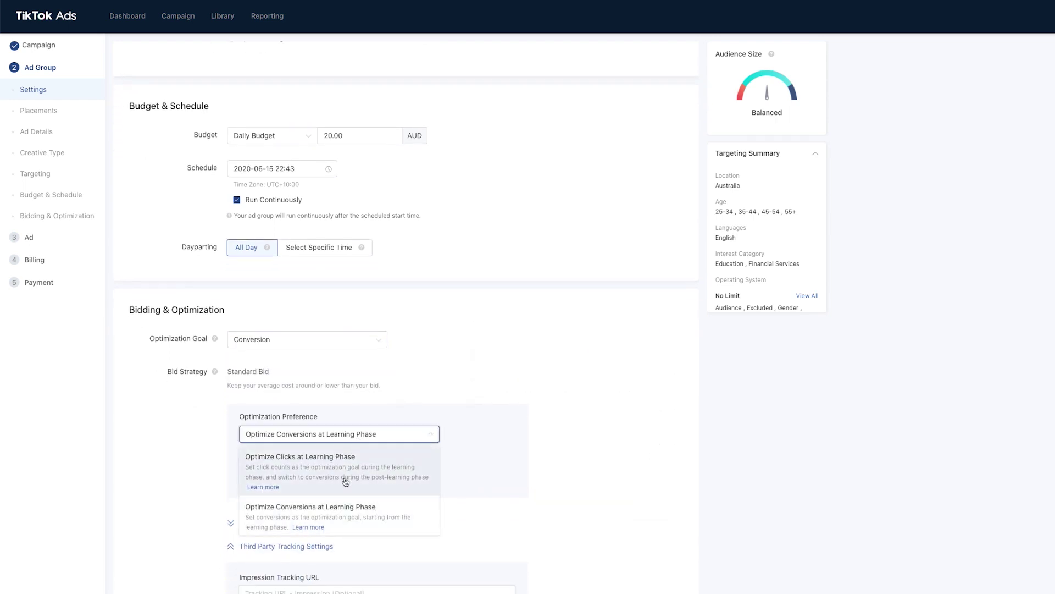
left_click(392, 525)
Step: Try a bid of 20 AUD per conversion for the ad group
left_click(267, 478)
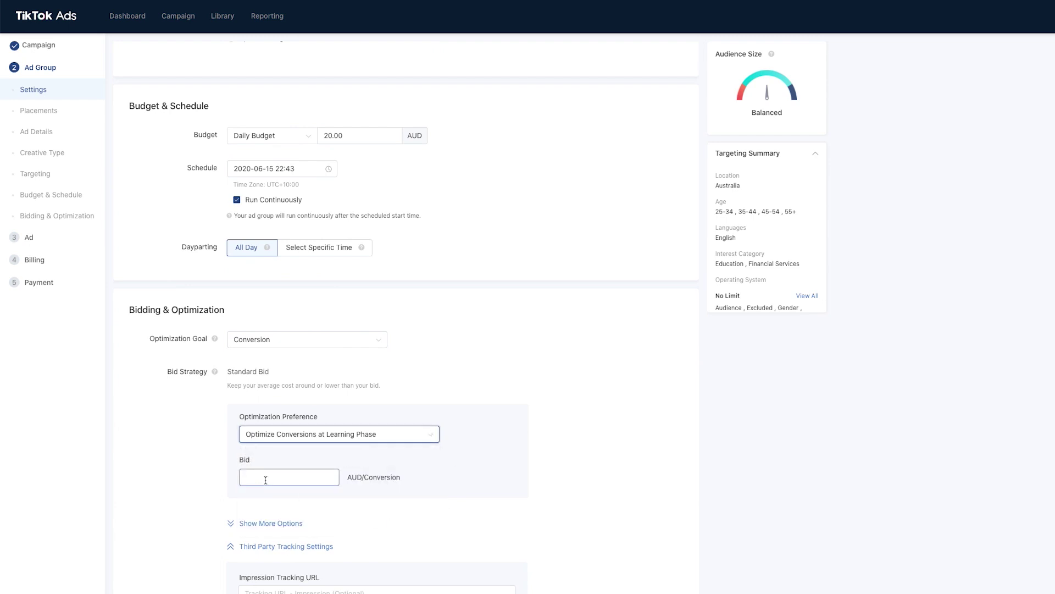
scroll(352, 542, "down", 2)
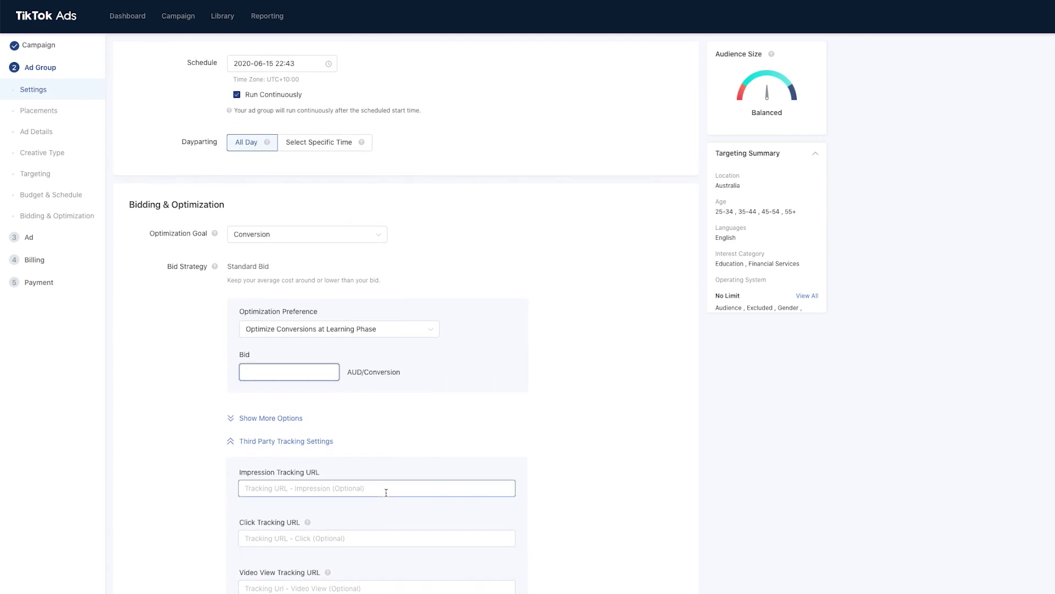
type("50")
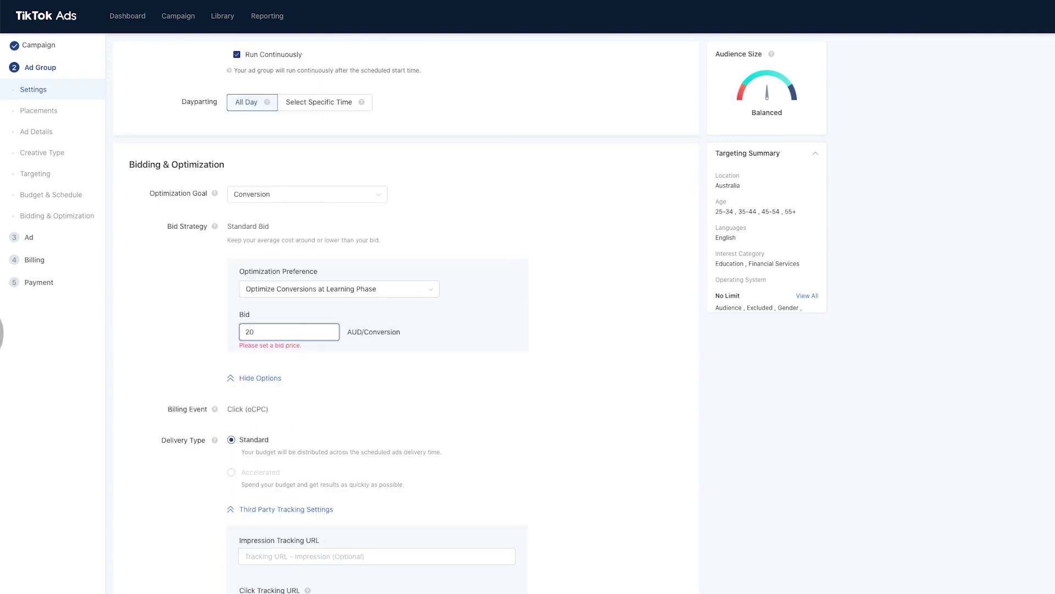
left_click(490, 384)
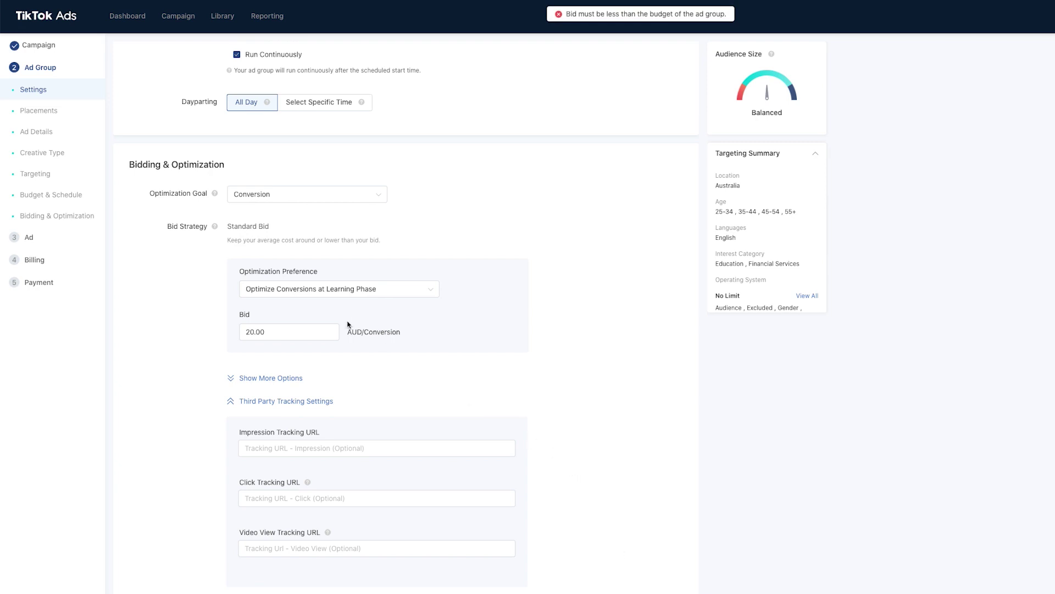
Step: Set the bid to 10 AUD per conversion and proceed to the ad creation stage
scroll(383, 387, "up", 6)
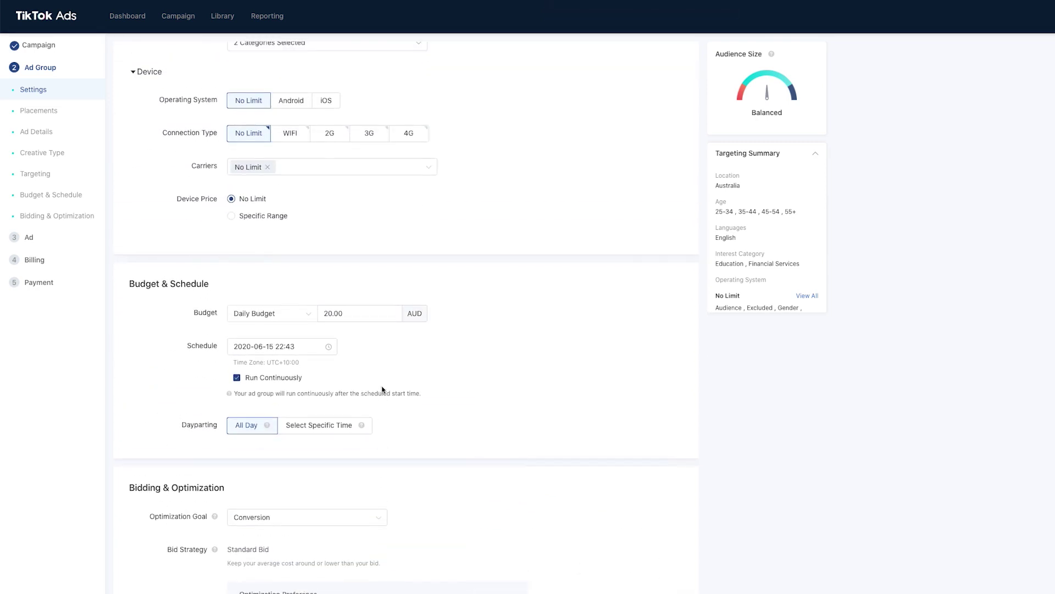
scroll(383, 389, "down", 6)
double_click(249, 308)
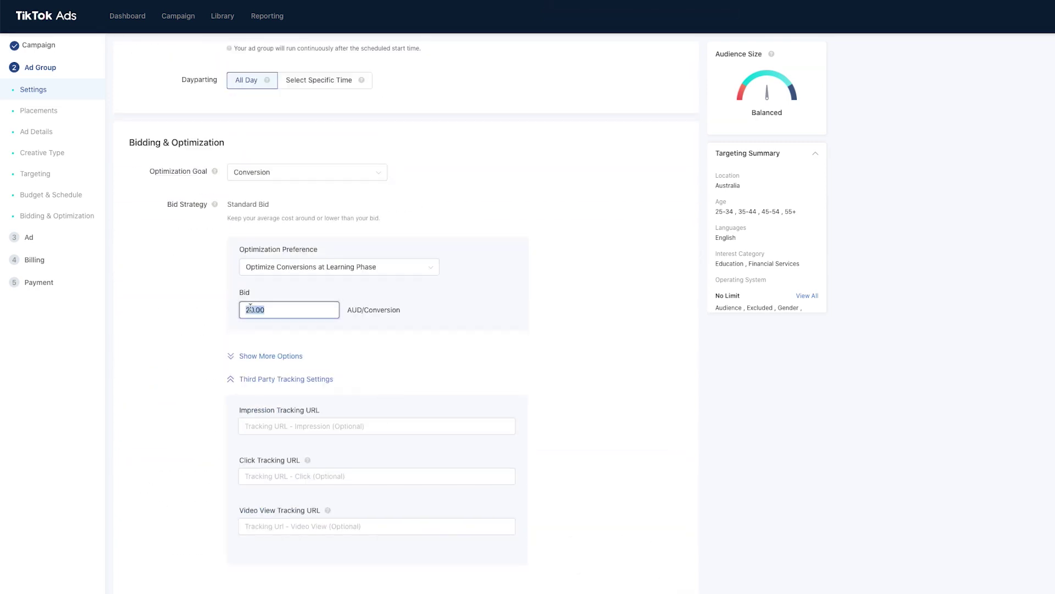
type("10")
key("Tab")
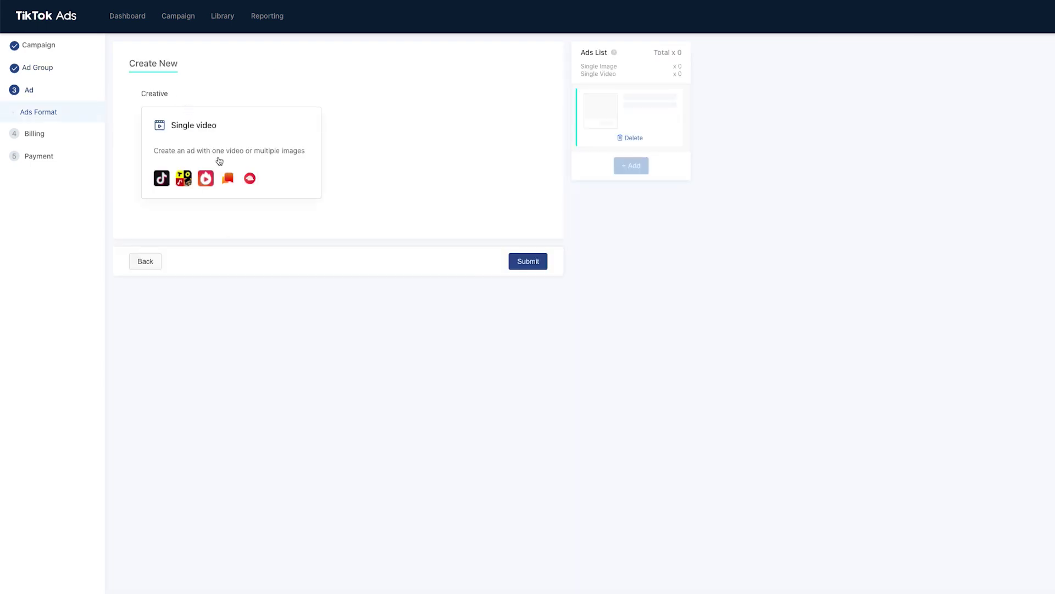
Step: Choose the single video format and upload V12.mp4 from the computer as the ad's video
left_click(189, 135)
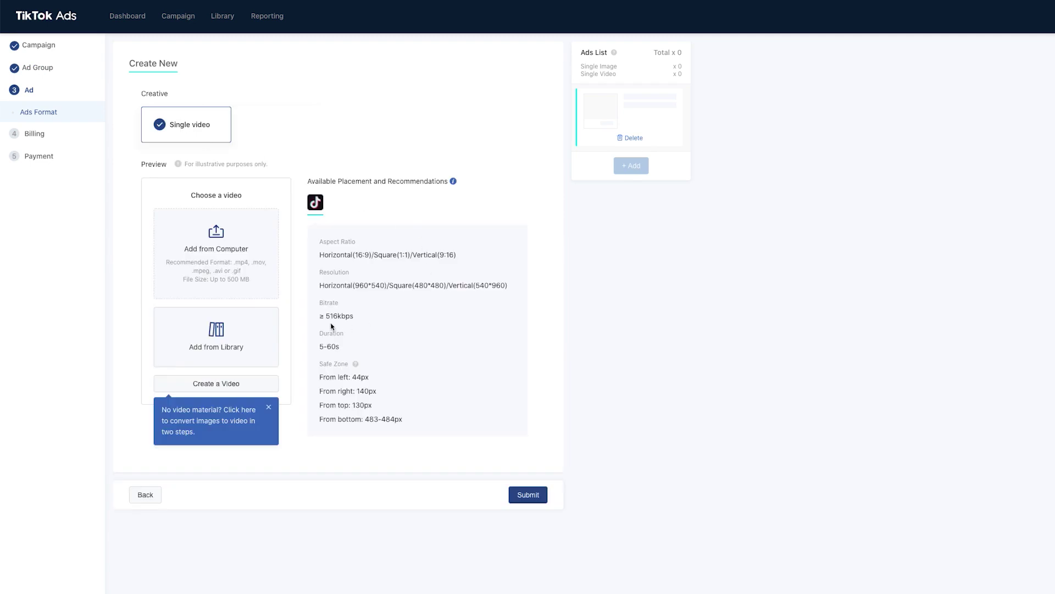
left_click(247, 257)
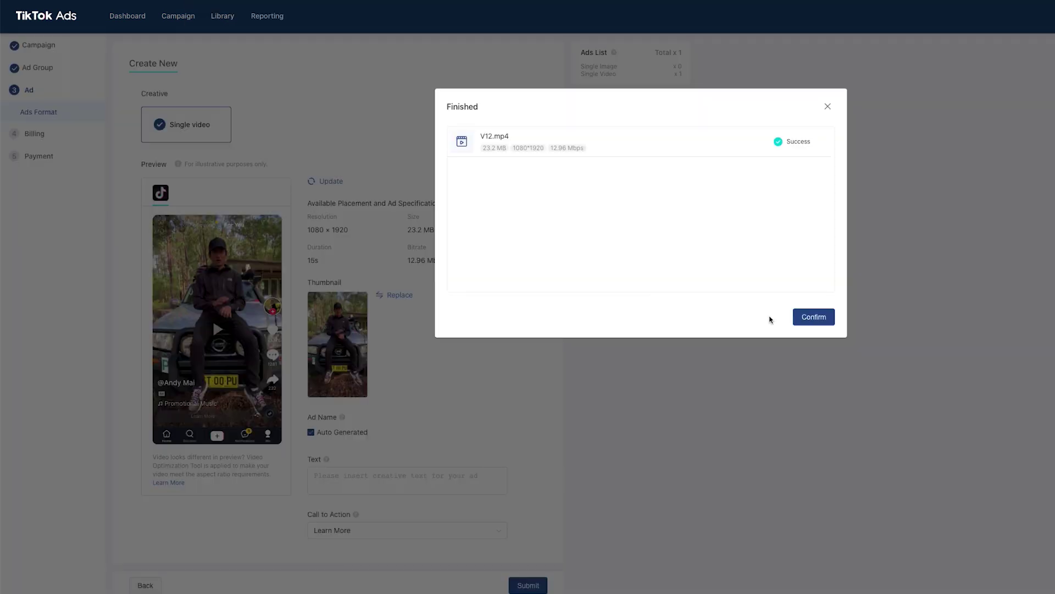
left_click(801, 317)
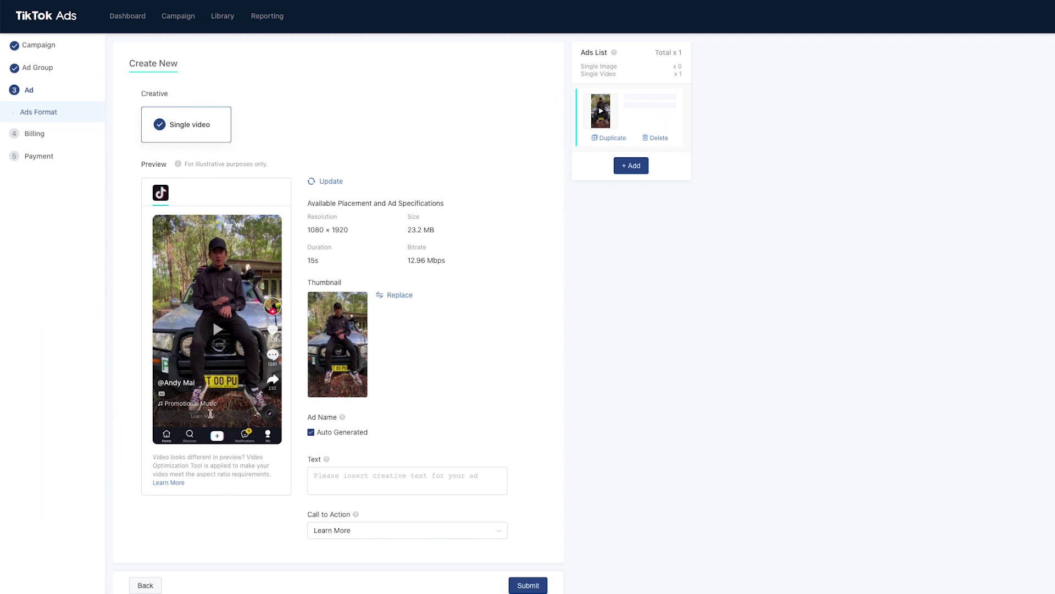
Step: Look through the call-to-action options for the ad and keep Learn More
left_click(363, 487)
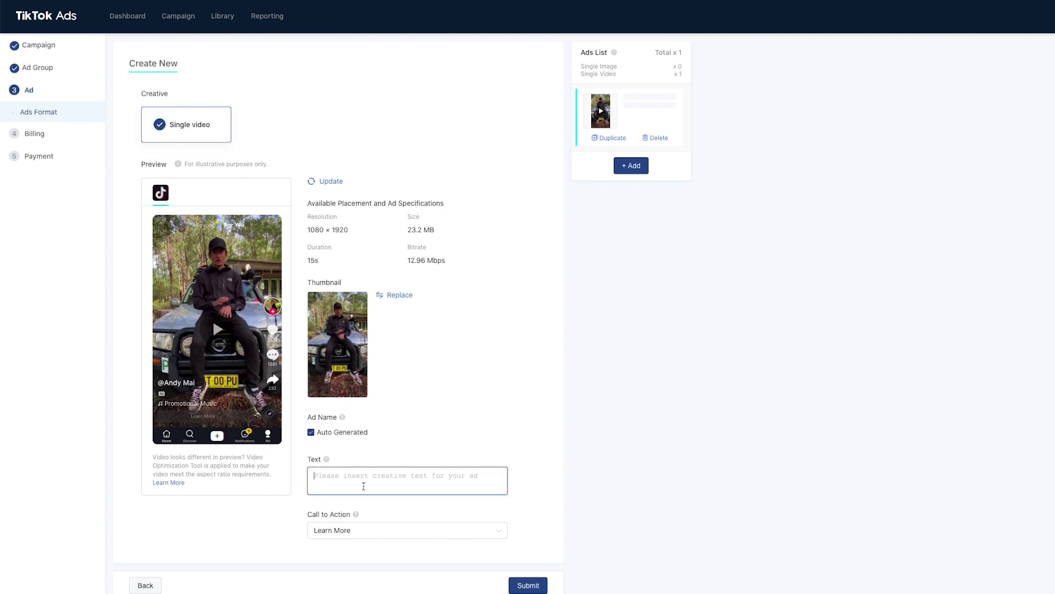
left_click(366, 530)
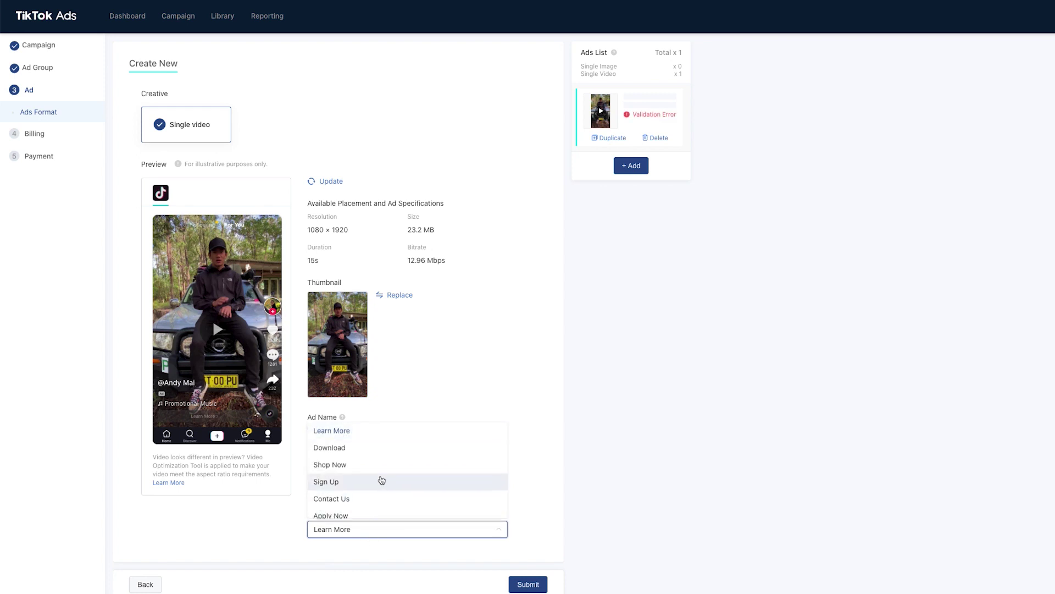
scroll(380, 480, "down", 1)
scroll(384, 492, "up", 1)
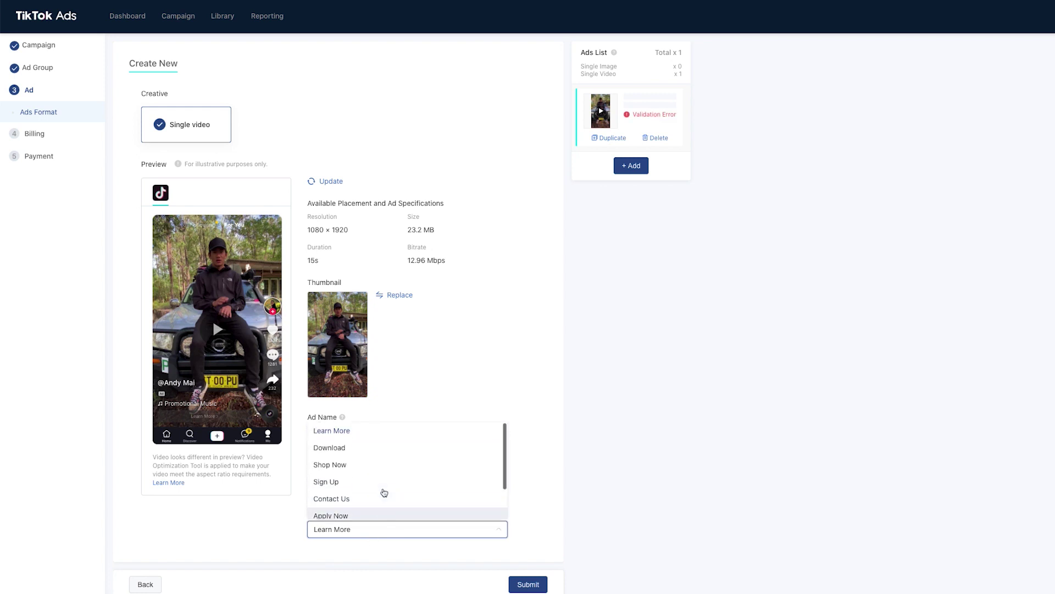
left_click(358, 432)
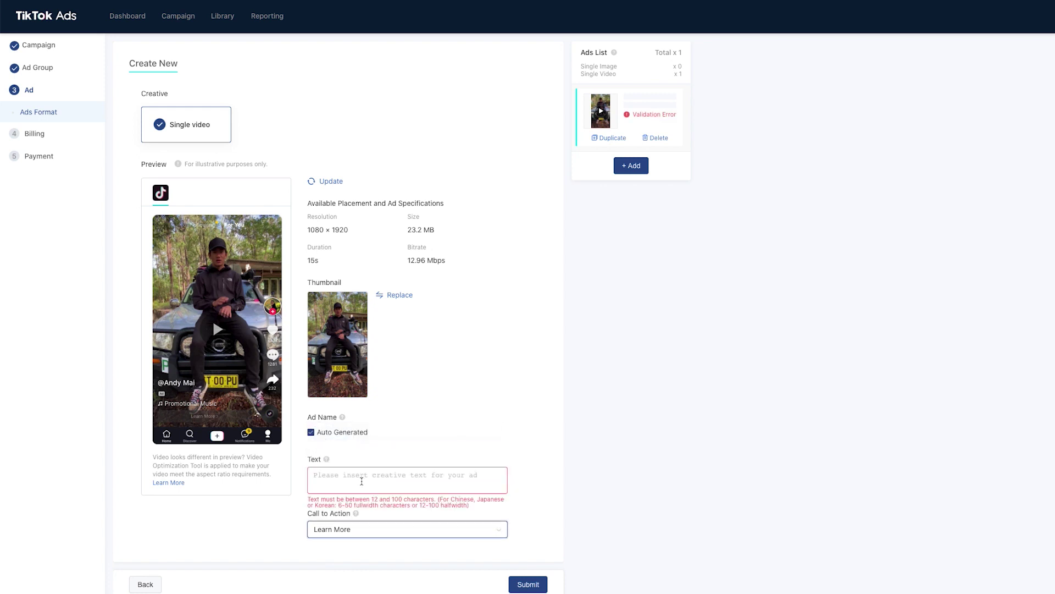
Step: Enter "Click Link Below" as the ad's creative text
left_click(361, 481)
type("Click ")
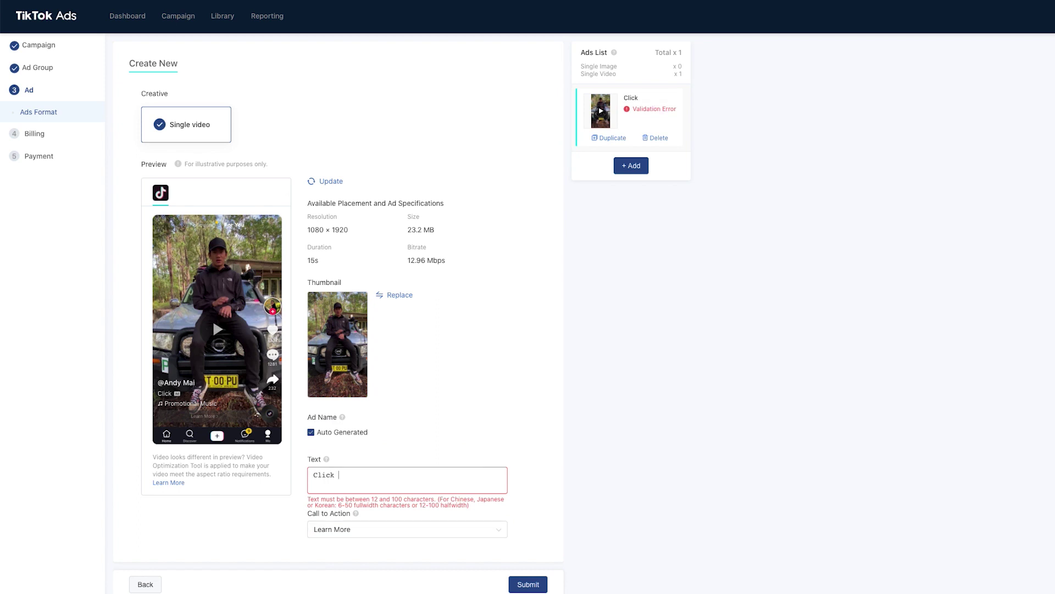
type("Link Below")
Step: Search the web for emoji in a new browser tab, open the getemoji.com site and look up the "pointing down" emoji
key("super+t")
type("emoj")
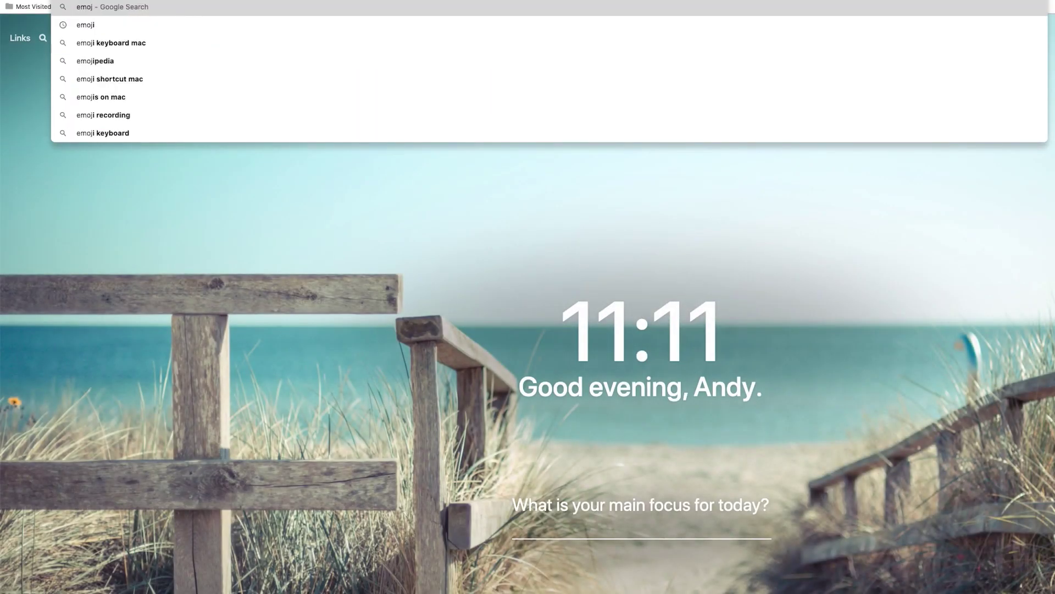
left_click(269, 25)
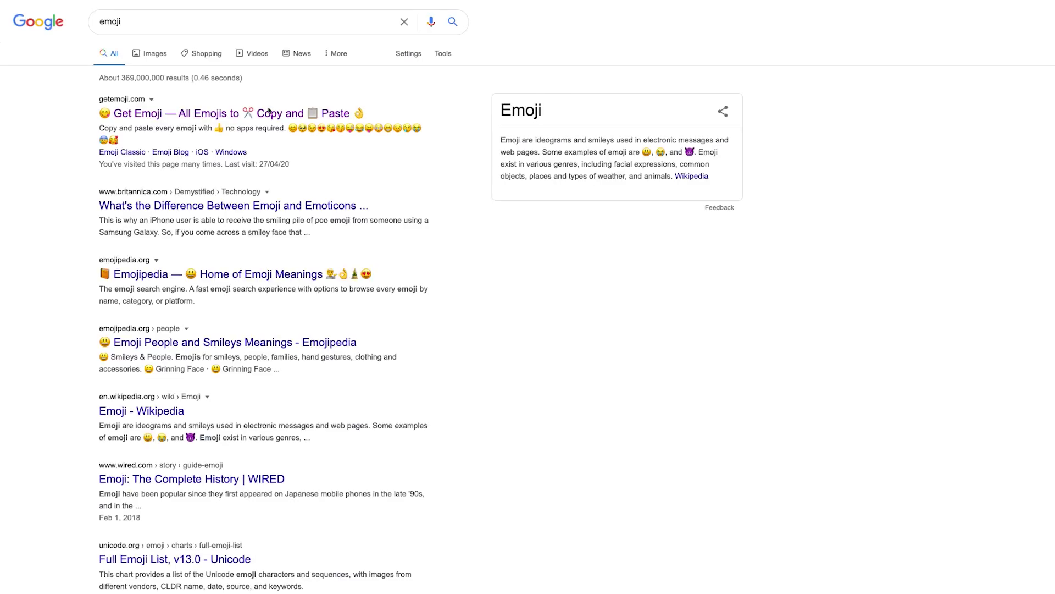
left_click(202, 117)
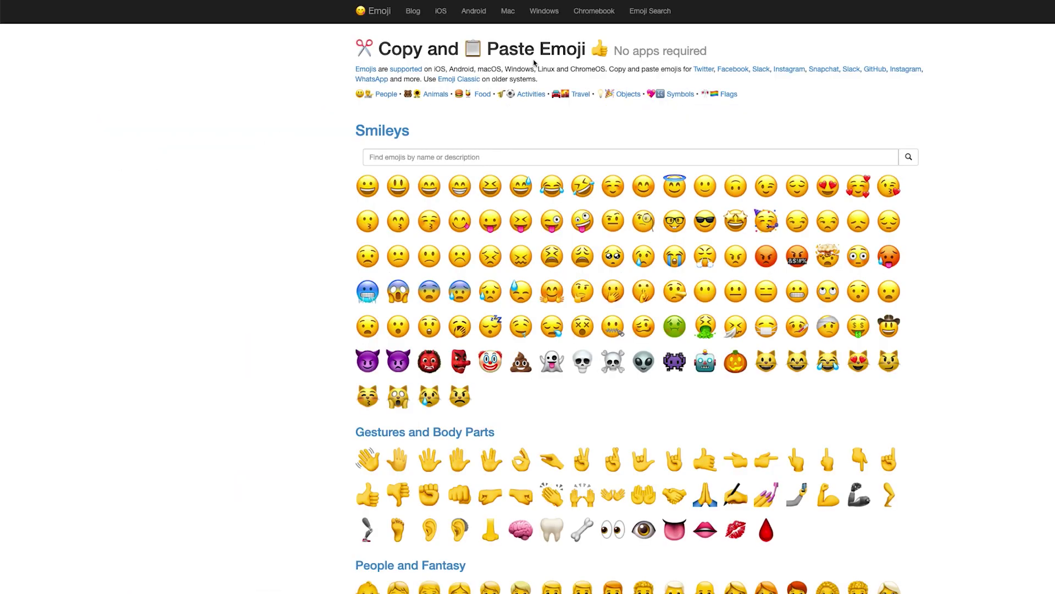
left_click(454, 158)
type("poi")
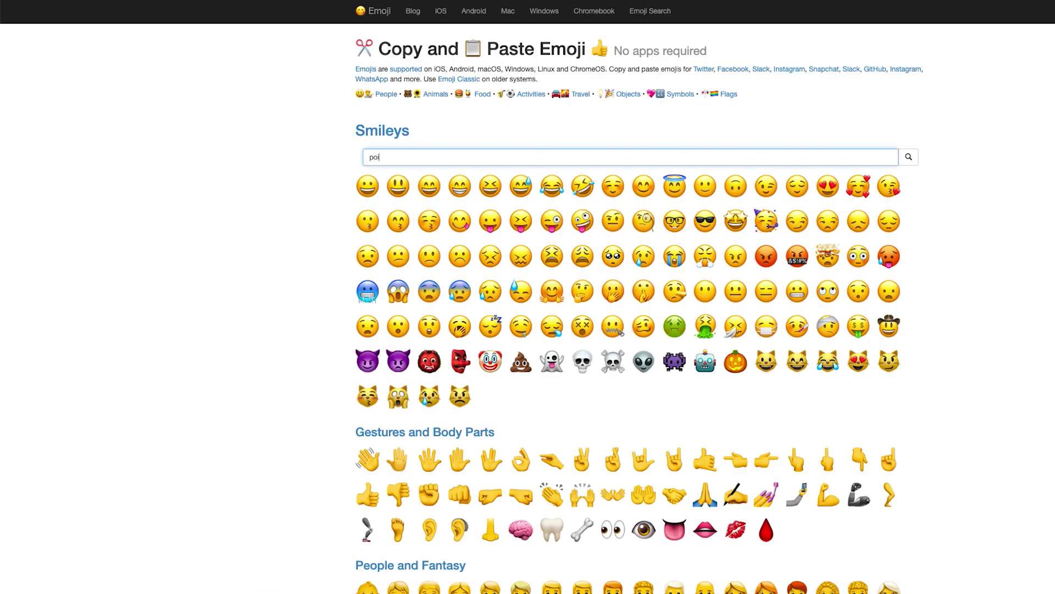
type("nting down")
key("Return")
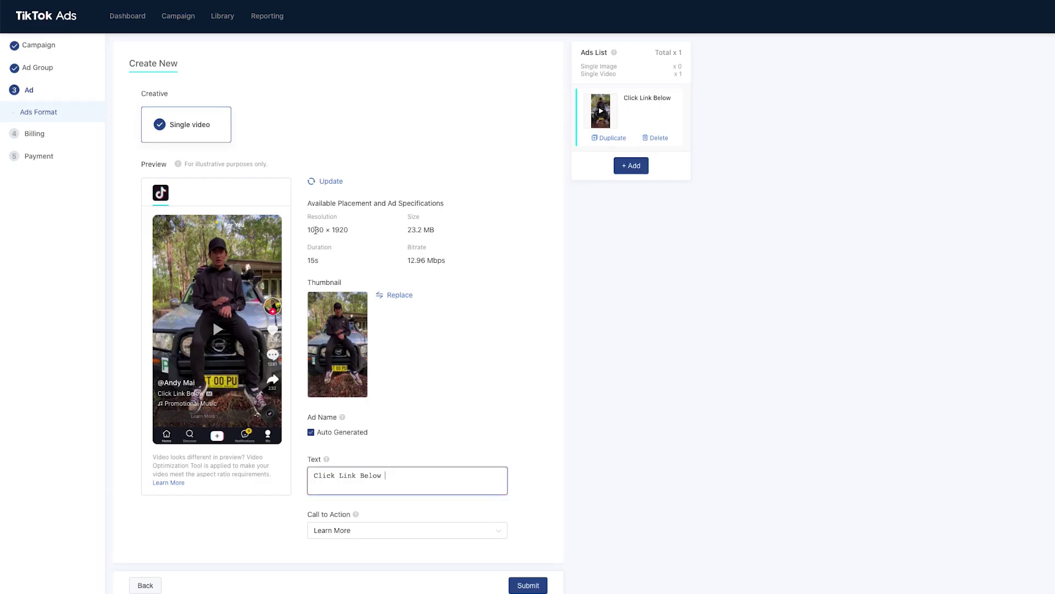
Step: Try to put 👇 emojis before and after "Click Link Below" in the ad text
type("👇")
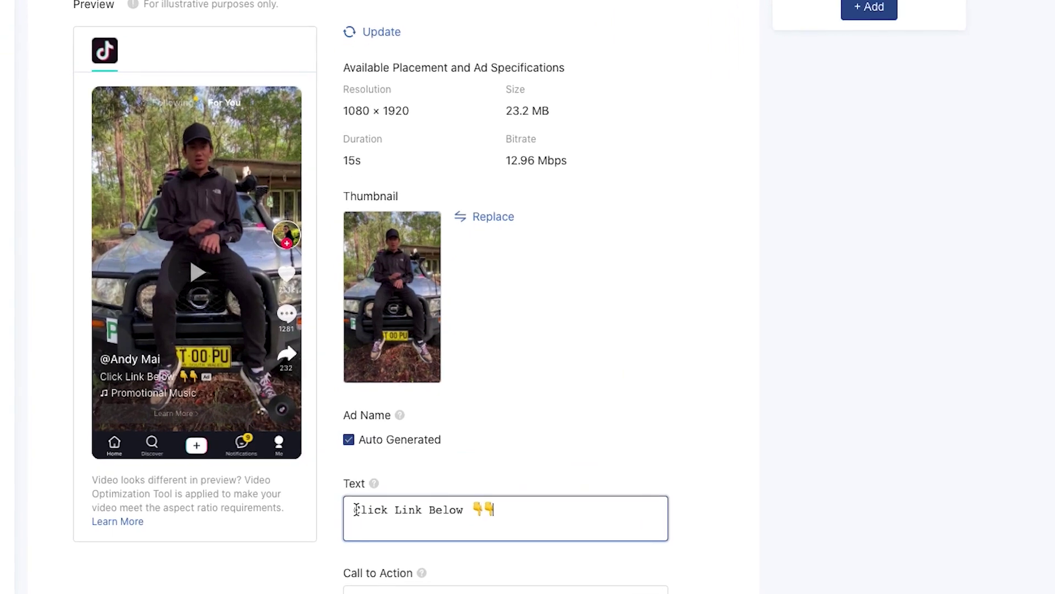
left_click(351, 505)
key("ctrl+v")
key("ctrl+v")
type("👇")
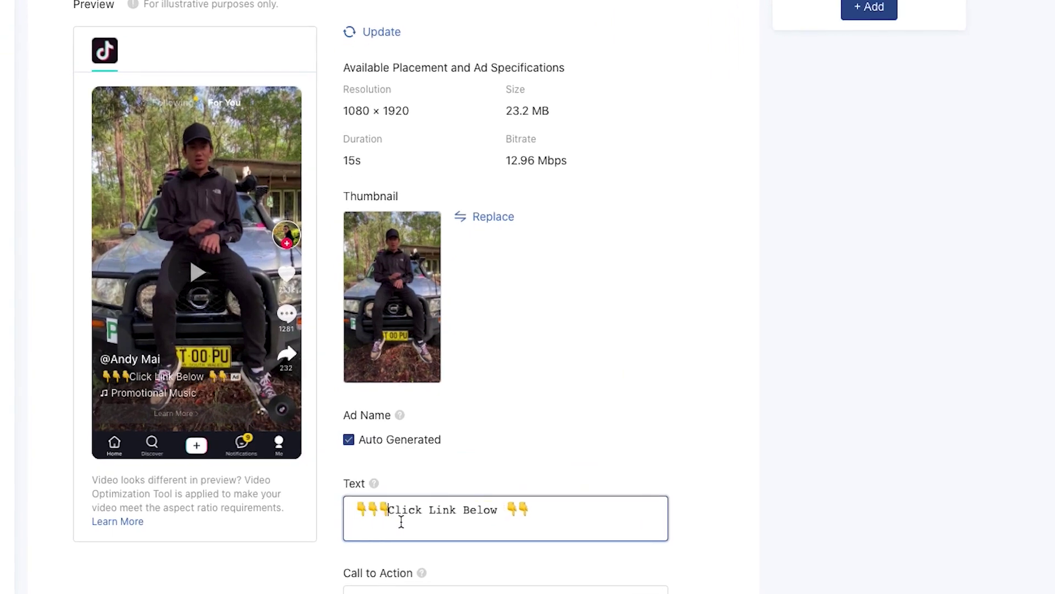
left_click(549, 511)
type("👇")
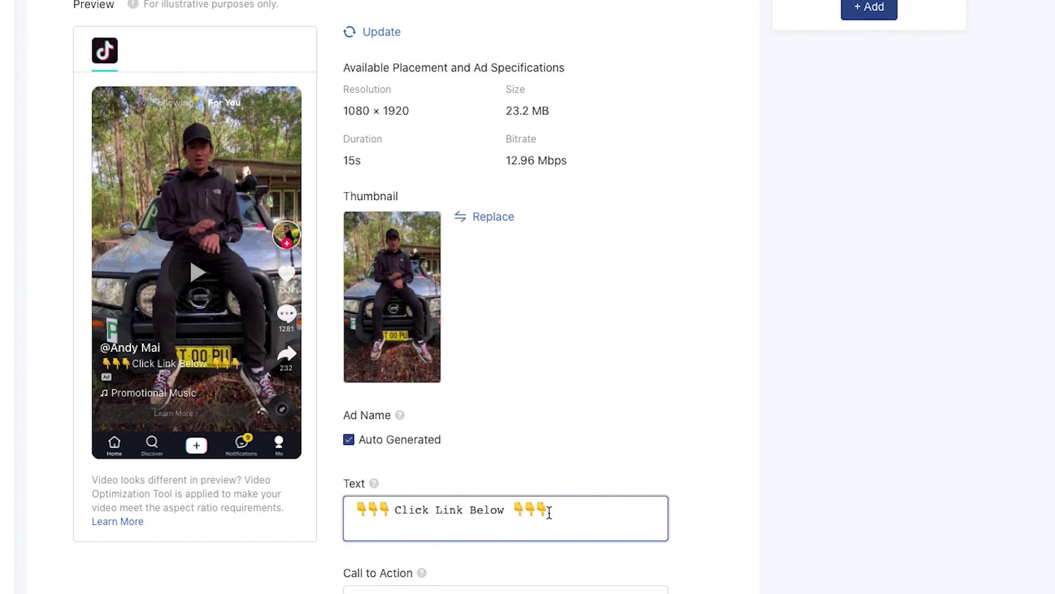
key("BackSpace")
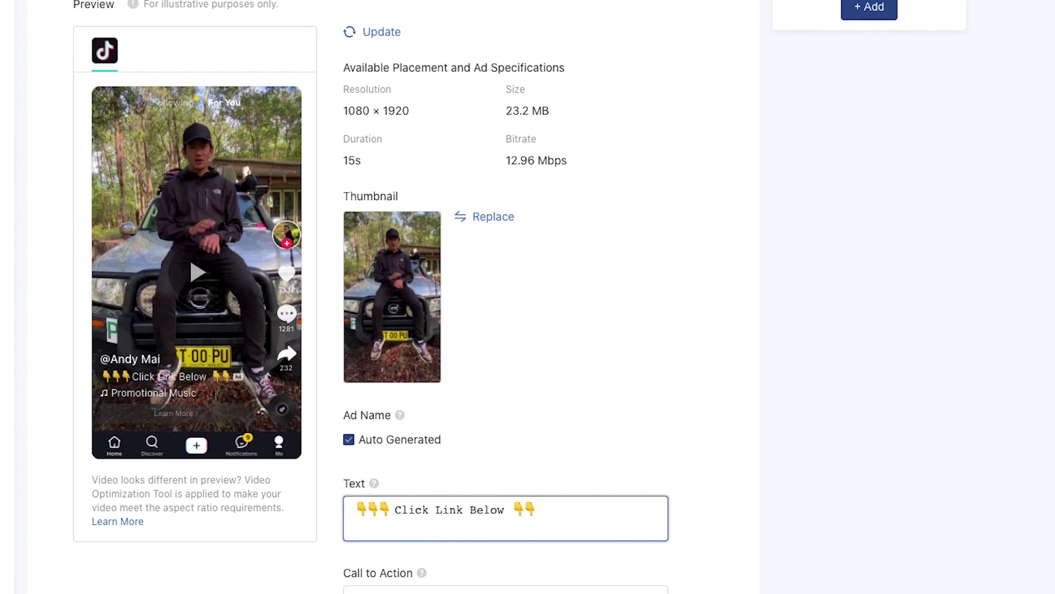
type("👇")
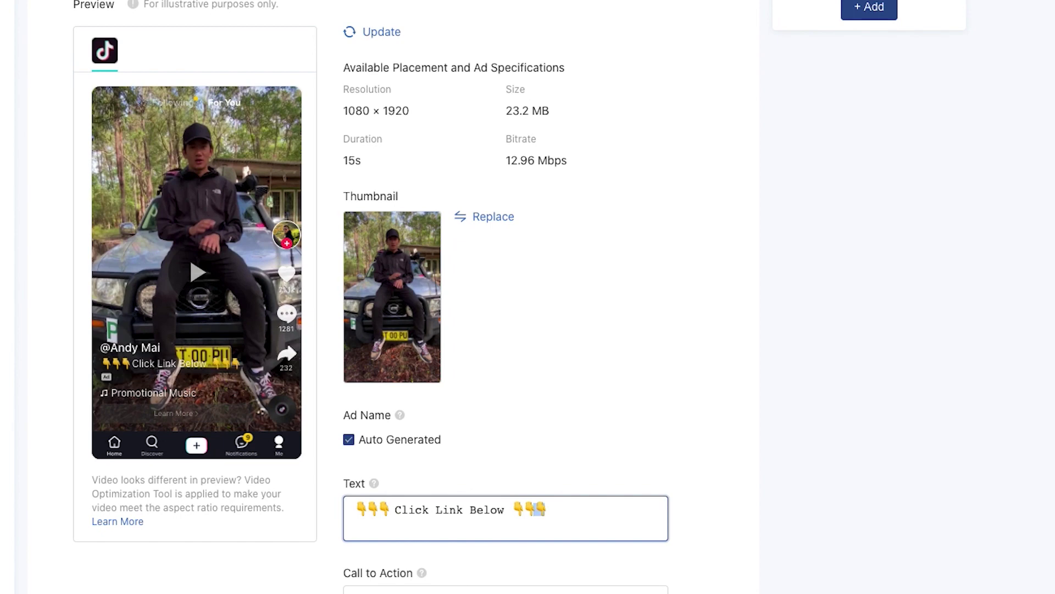
key("BackSpace")
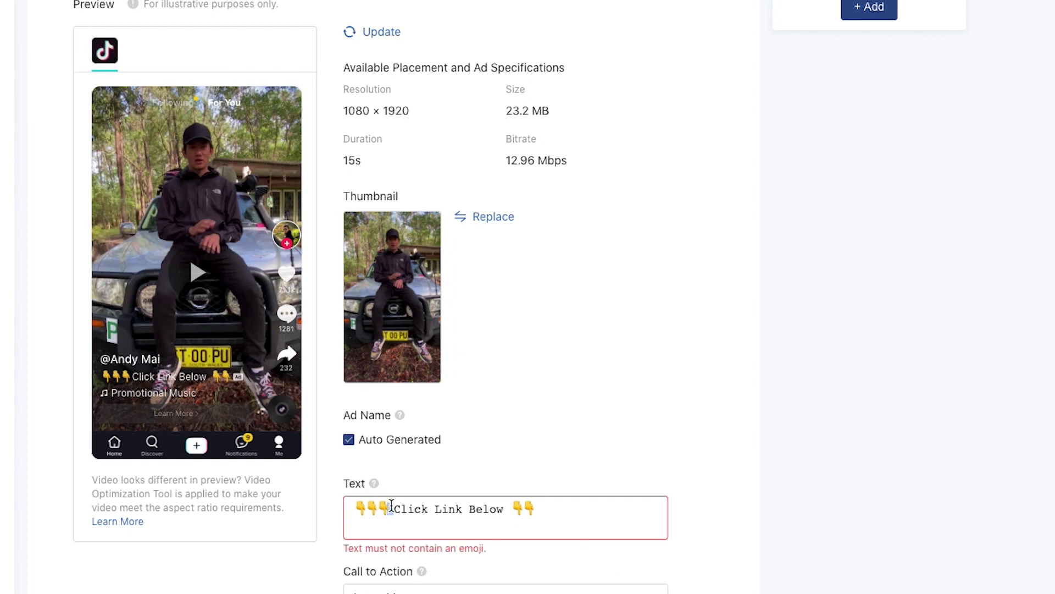
Step: Remove all emojis from the ad text and finish it as "Click Link Below!"
left_click_drag(389, 506, 352, 506)
key("BackSpace")
key("Delete")
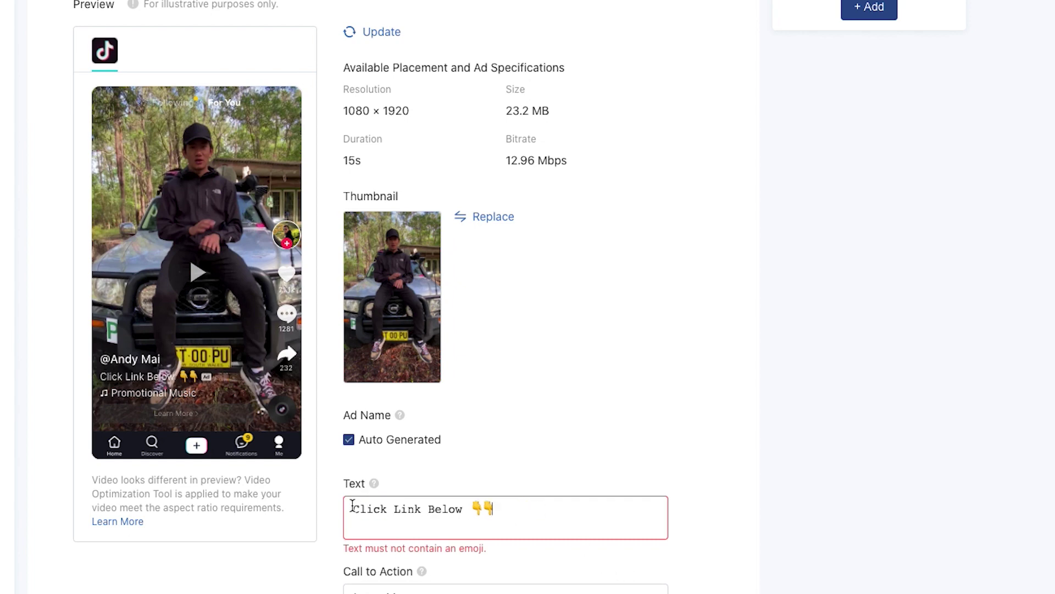
left_click(513, 511)
key("BackSpace")
key("BackSpace")
key("BackSpace")
key("BackSpace")
type("w!")
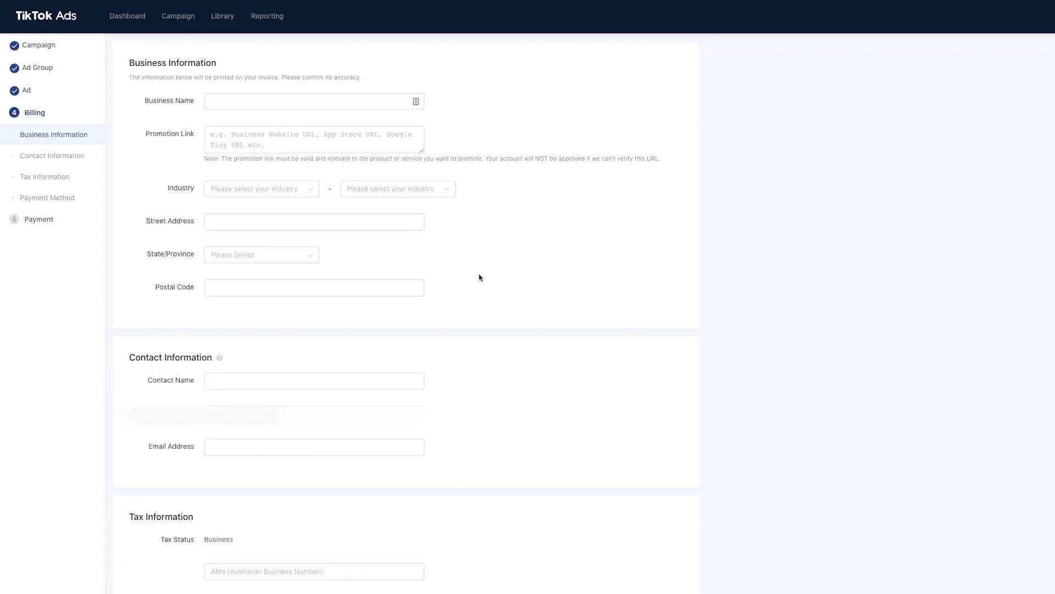
Step: Fill in the billing details with business name Ecommerce Consulting and promotion link Learn-Ecom
left_click(288, 98)
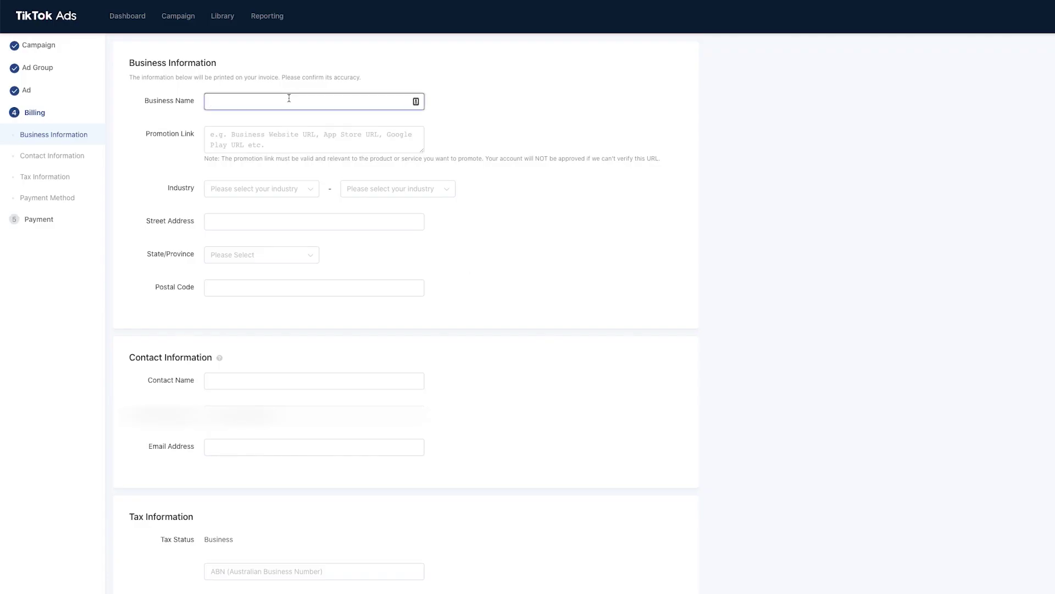
type("Ecommerce Consulting")
left_click(313, 139)
type("Learn-")
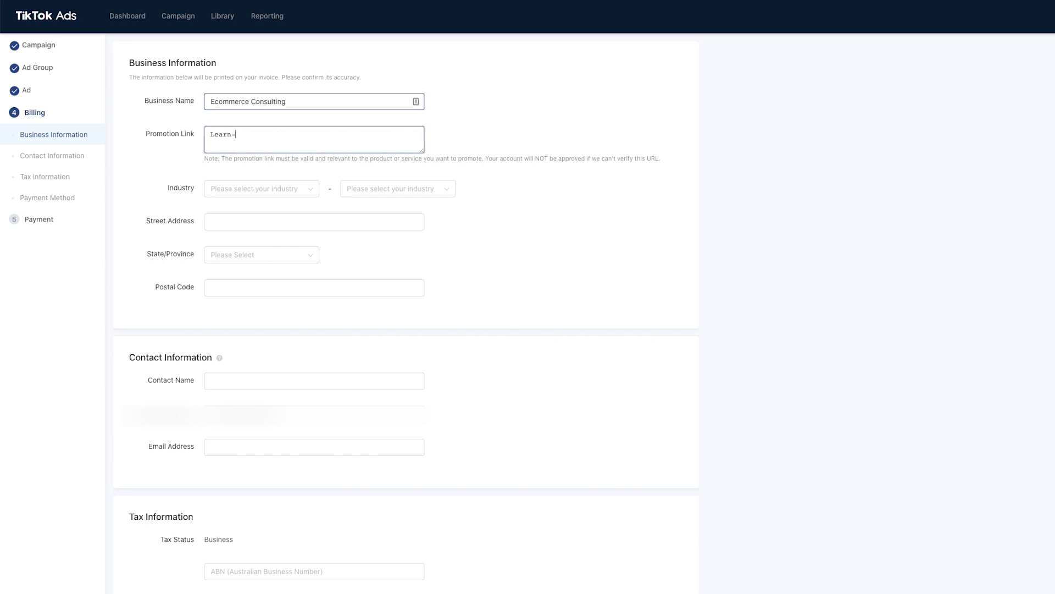
type("Ecom")
key("Tab")
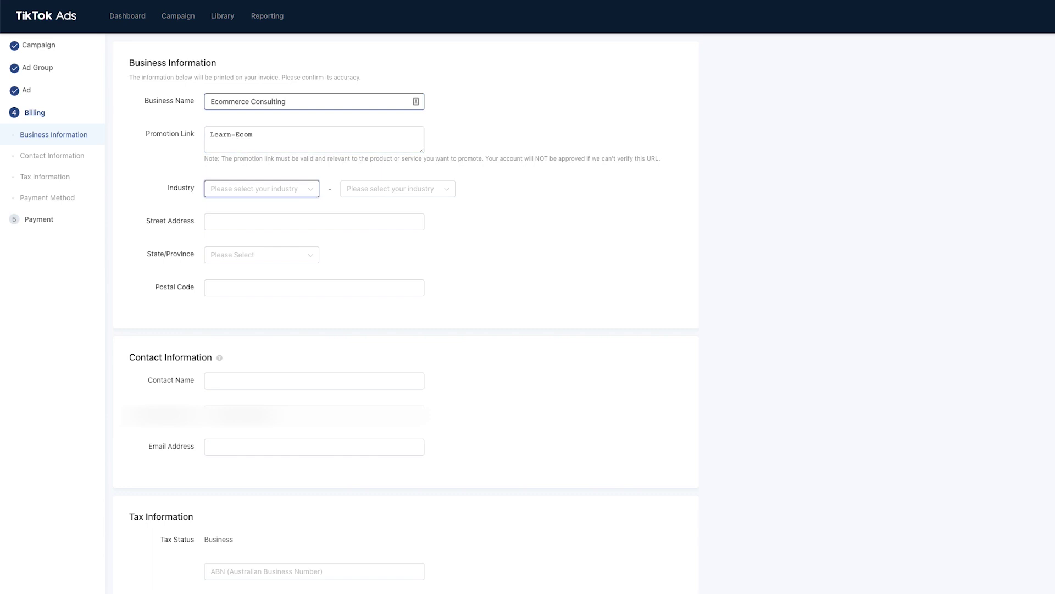
Step: Set the business industry to Education and Training with Others as the sub-industry
left_click(264, 187)
scroll(270, 250, "down", 1)
scroll(270, 250, "down", 3)
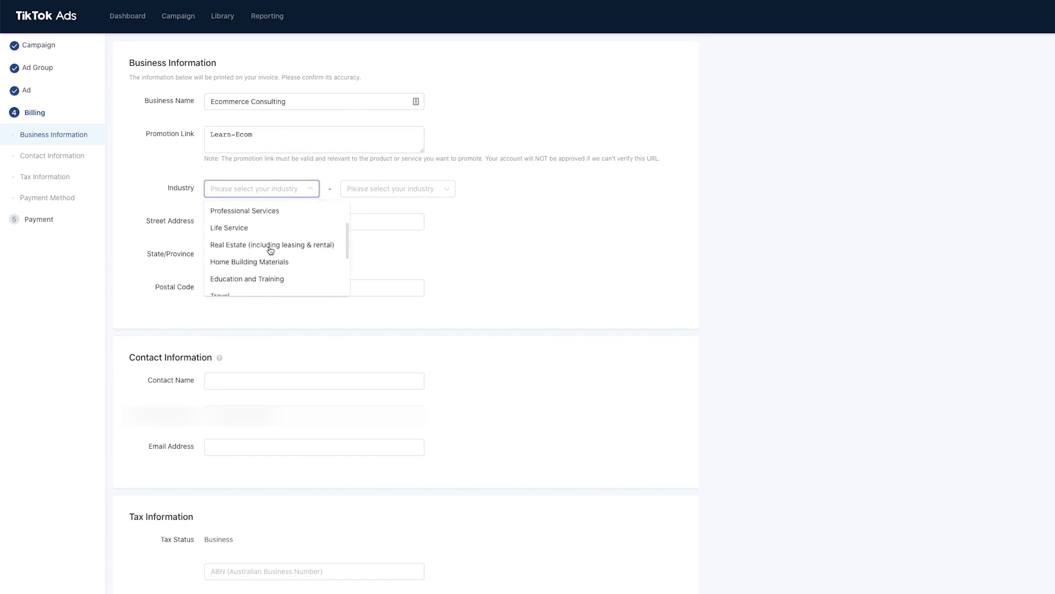
left_click(274, 241)
left_click(407, 195)
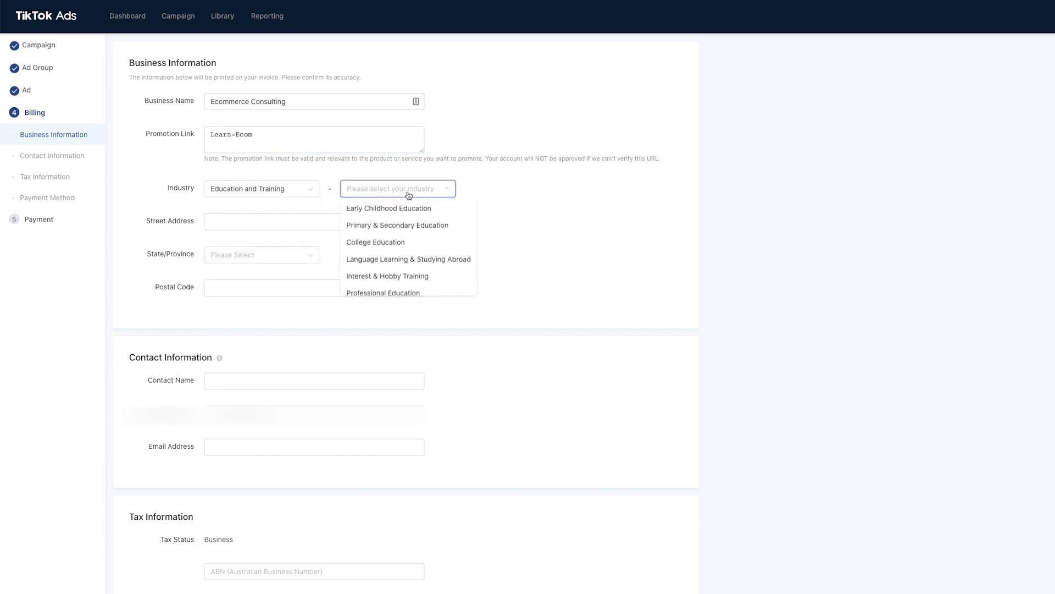
scroll(415, 259, "down", 1)
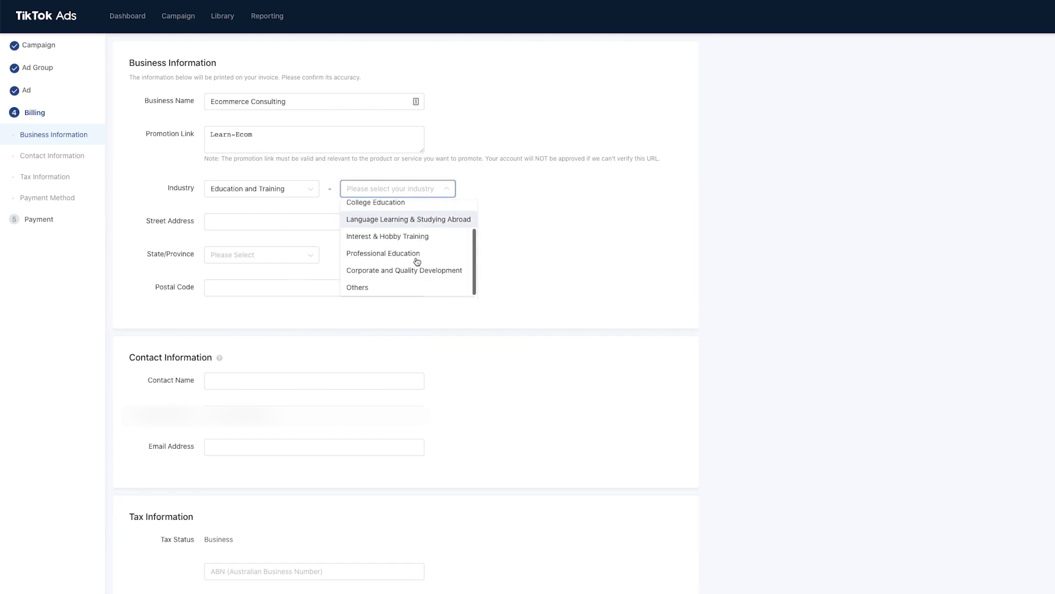
left_click(407, 285)
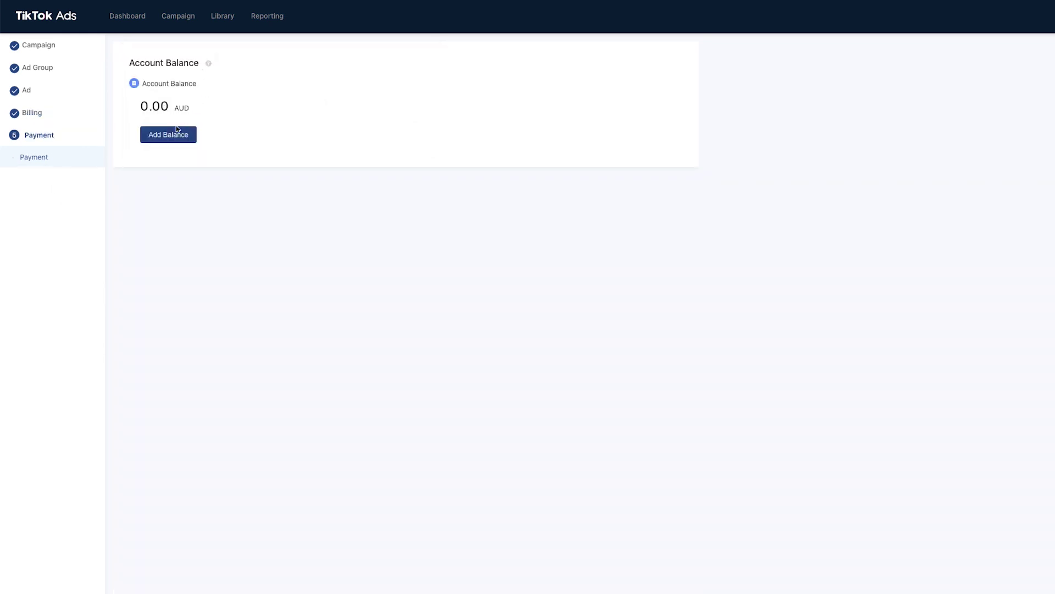
Step: Add a 50.00 AUD balance to the account, confirm the amount and continue with American Express as the payment method
left_click(175, 134)
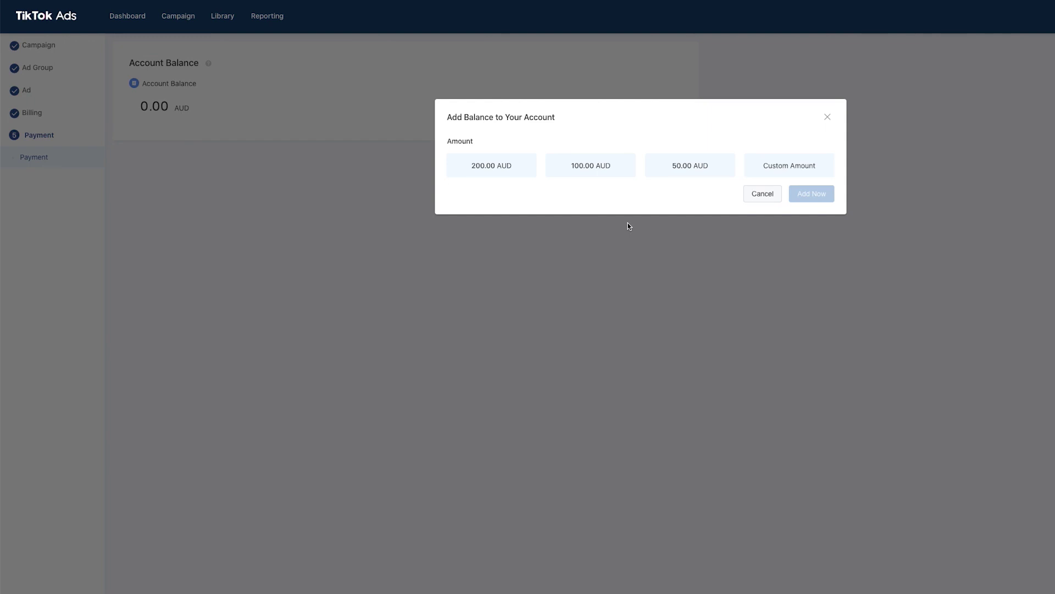
left_click(687, 172)
left_click(810, 198)
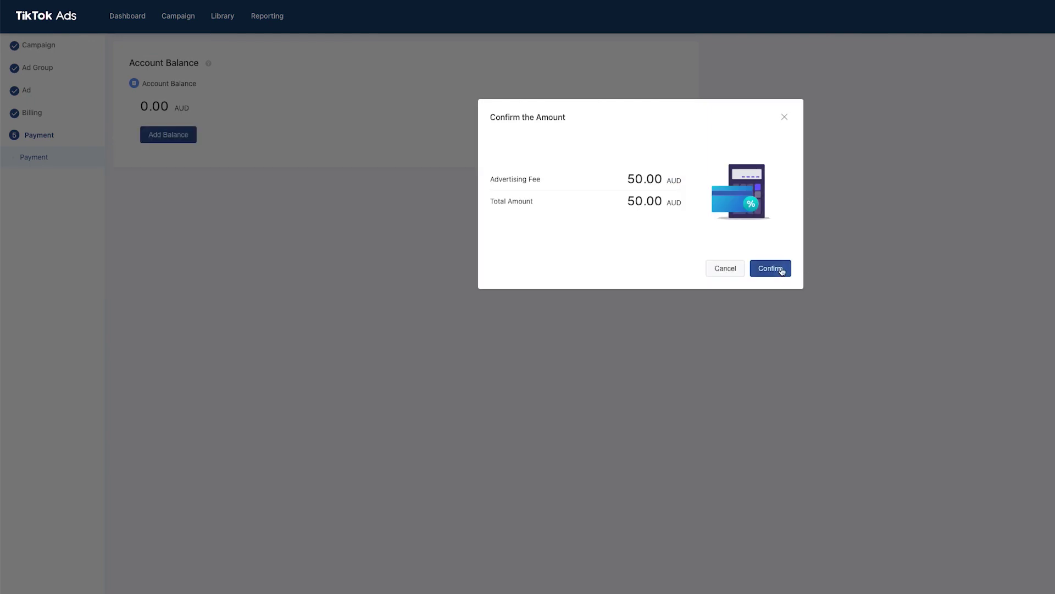
left_click(781, 269)
left_click(659, 171)
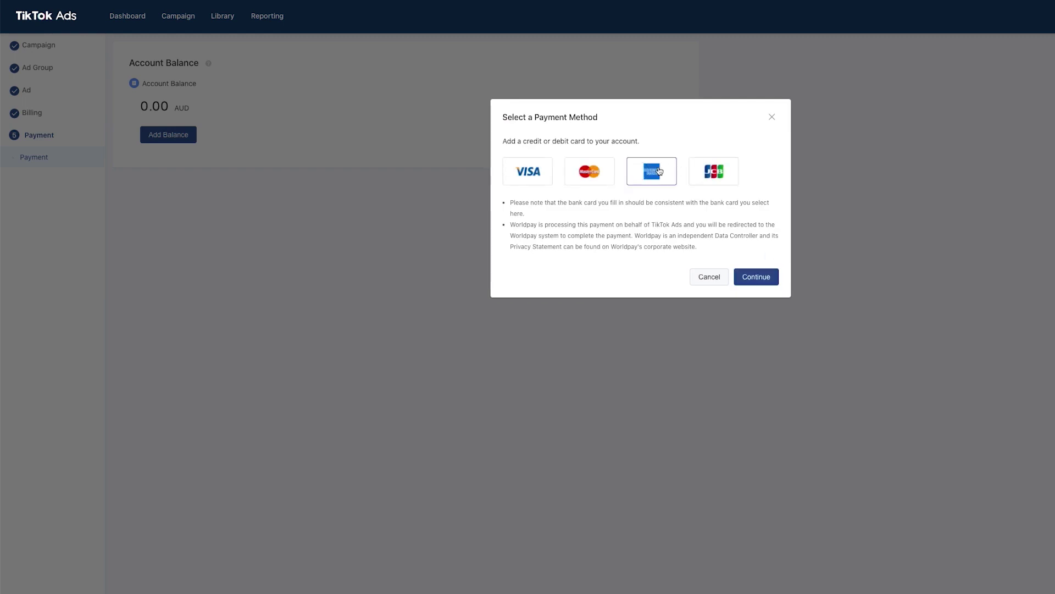
left_click(757, 277)
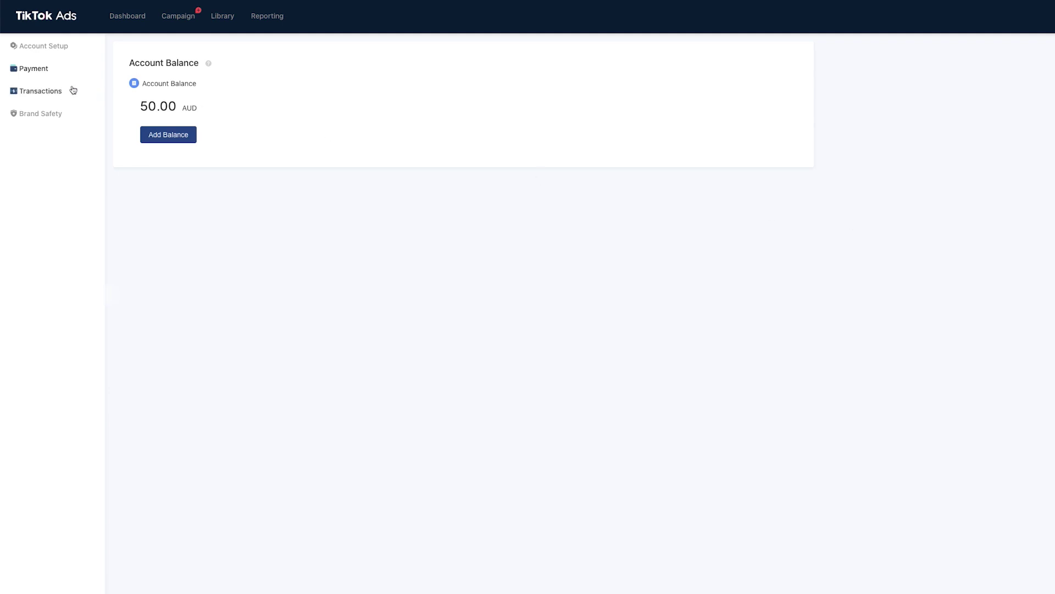
Step: Check the 001. Learn-Ecom campaign and expand the additional options under the account's status
left_click(179, 20)
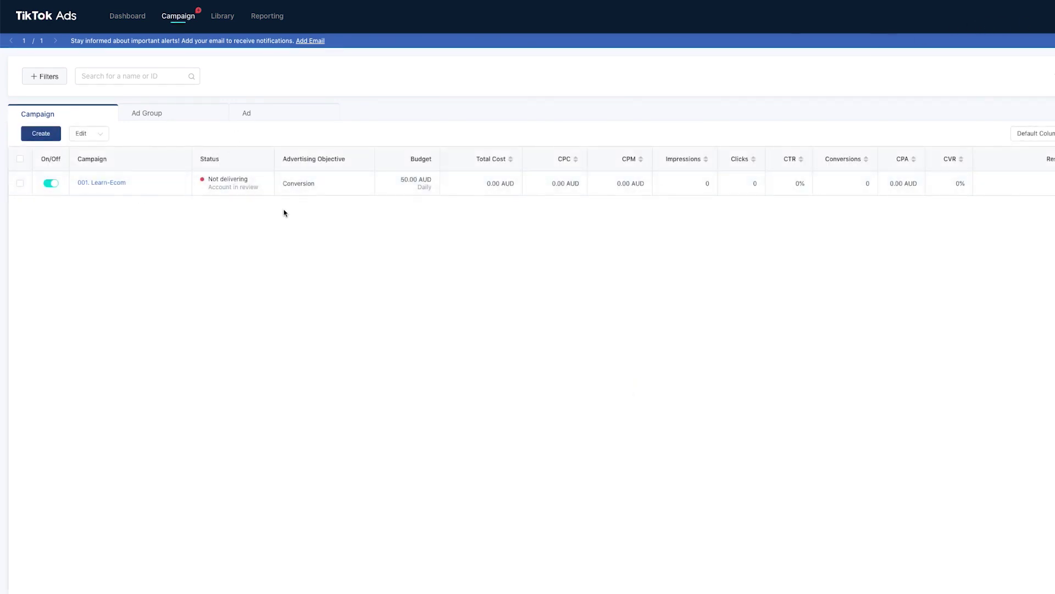
left_click(108, 181)
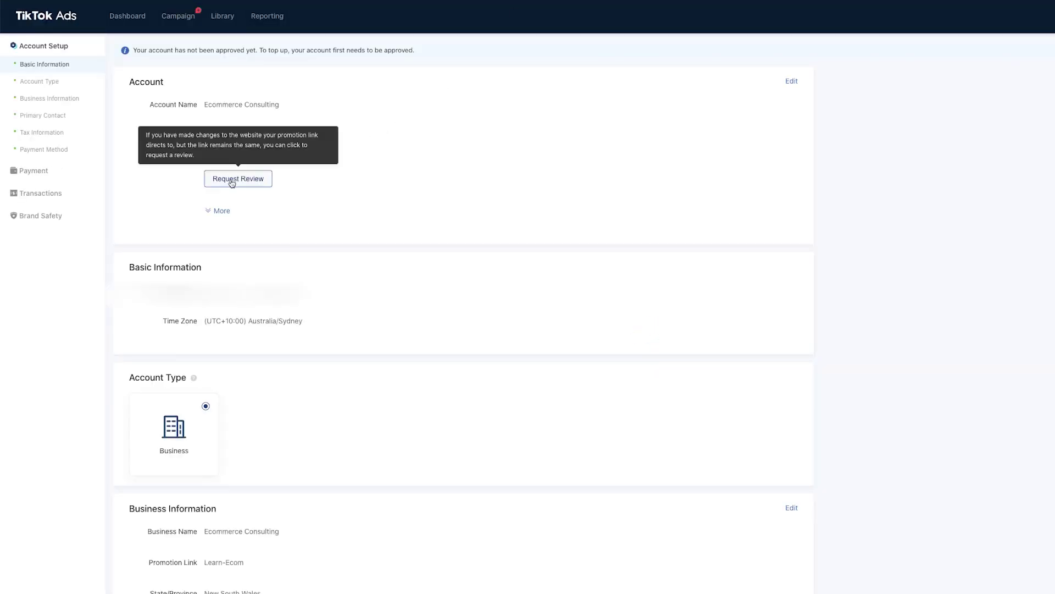
left_click(216, 211)
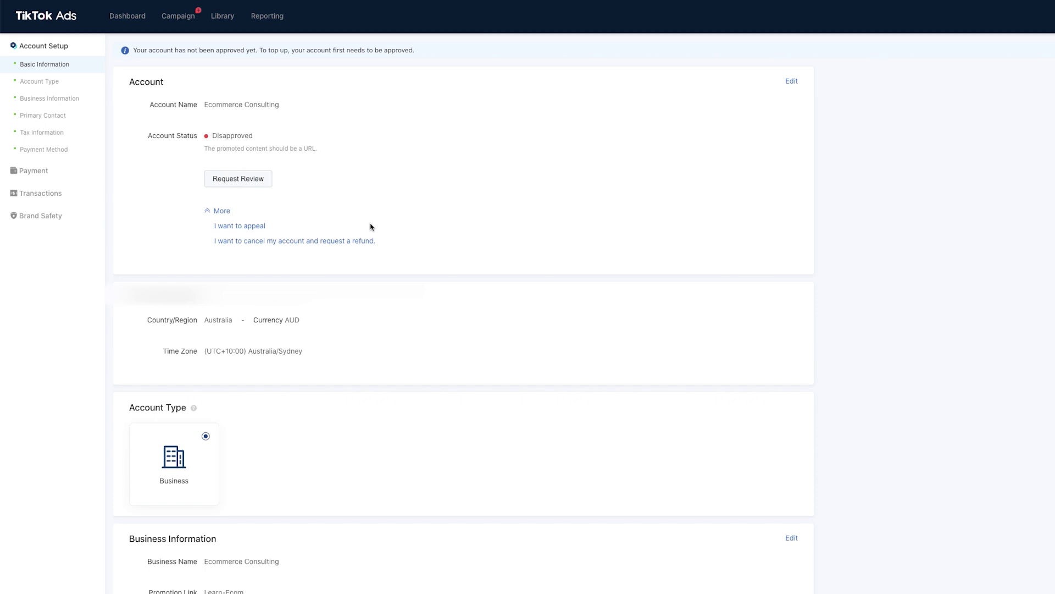
scroll(388, 332, "down", 3)
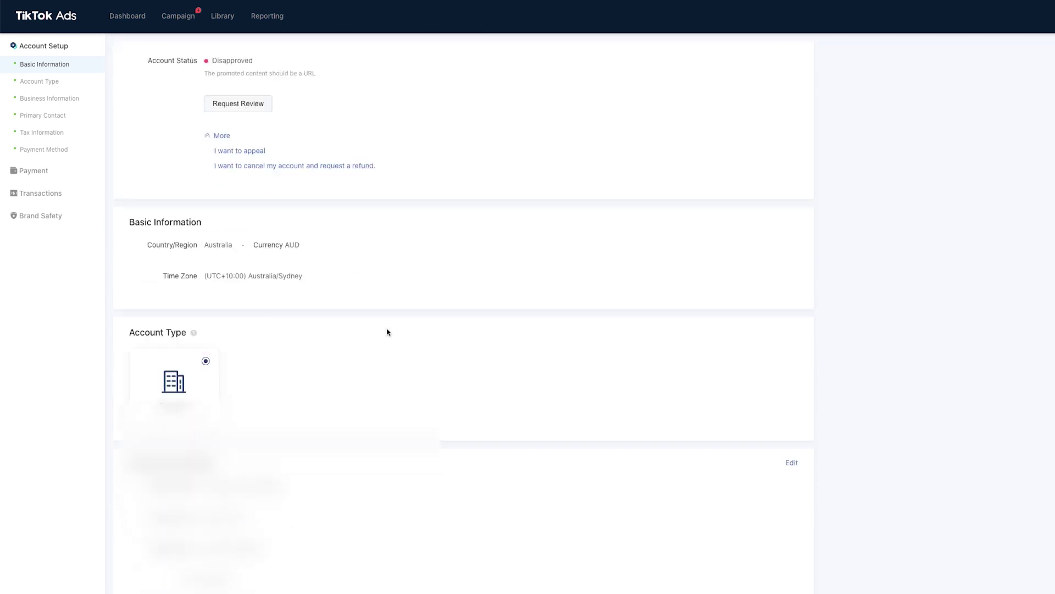
scroll(387, 332, "down", 3)
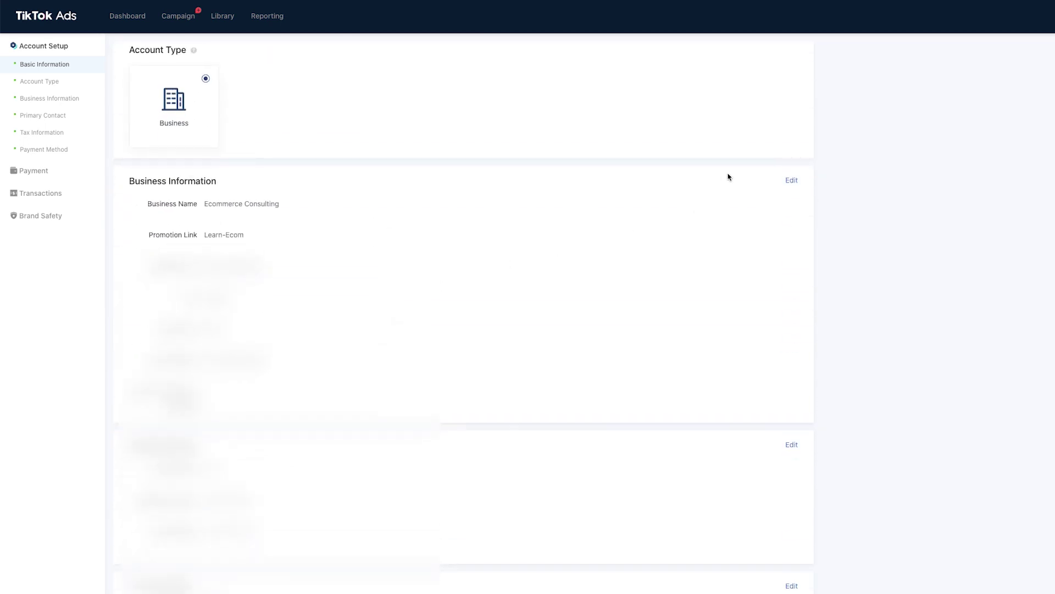
left_click(790, 180)
left_click_drag(284, 254, 10, 226)
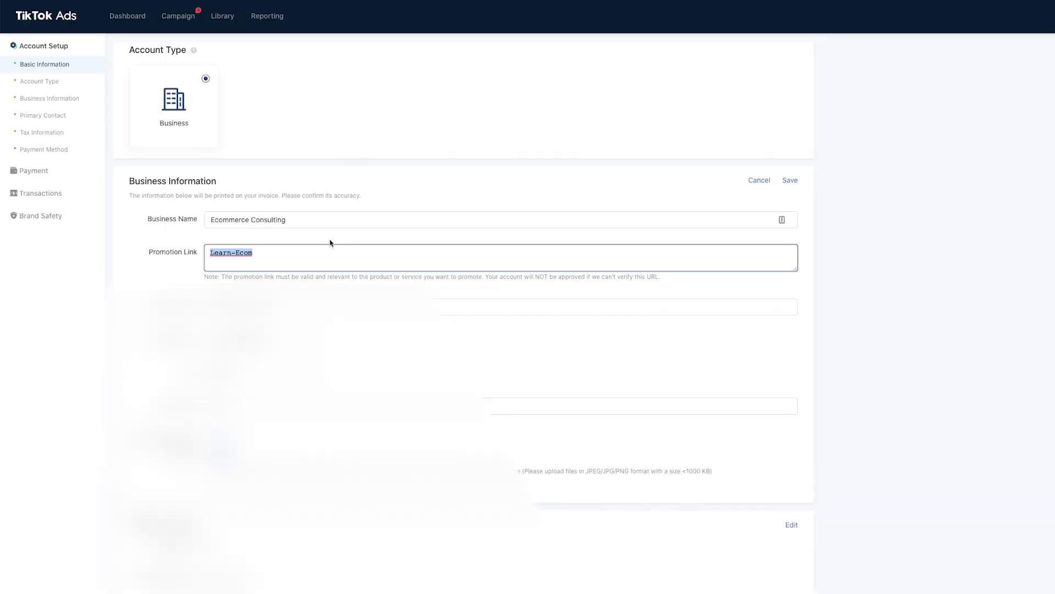
type("https://www.learn-ecom.com/free")
scroll(737, 322, "up", 2)
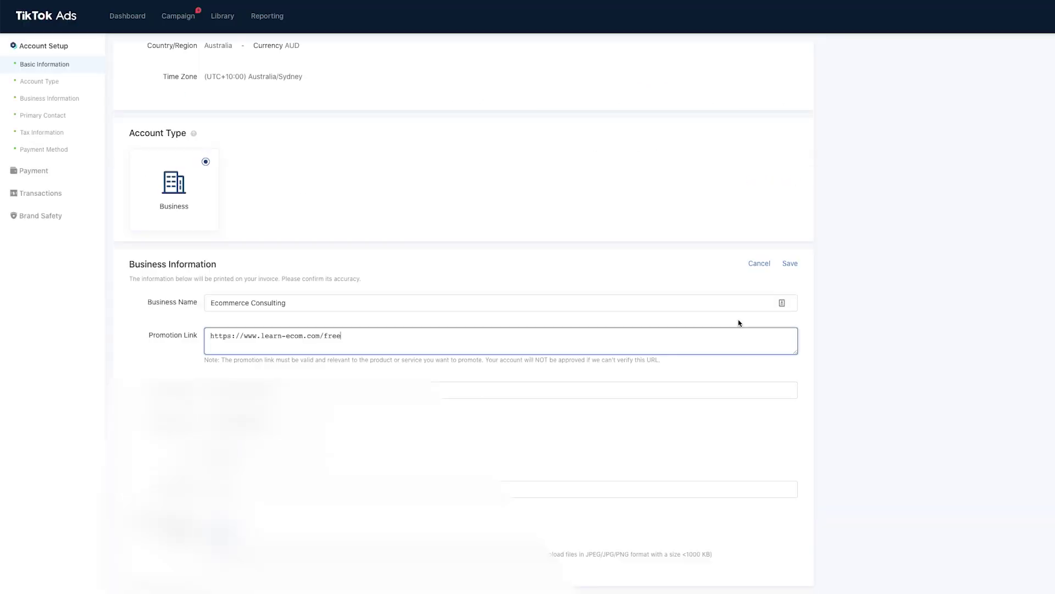
left_click(784, 270)
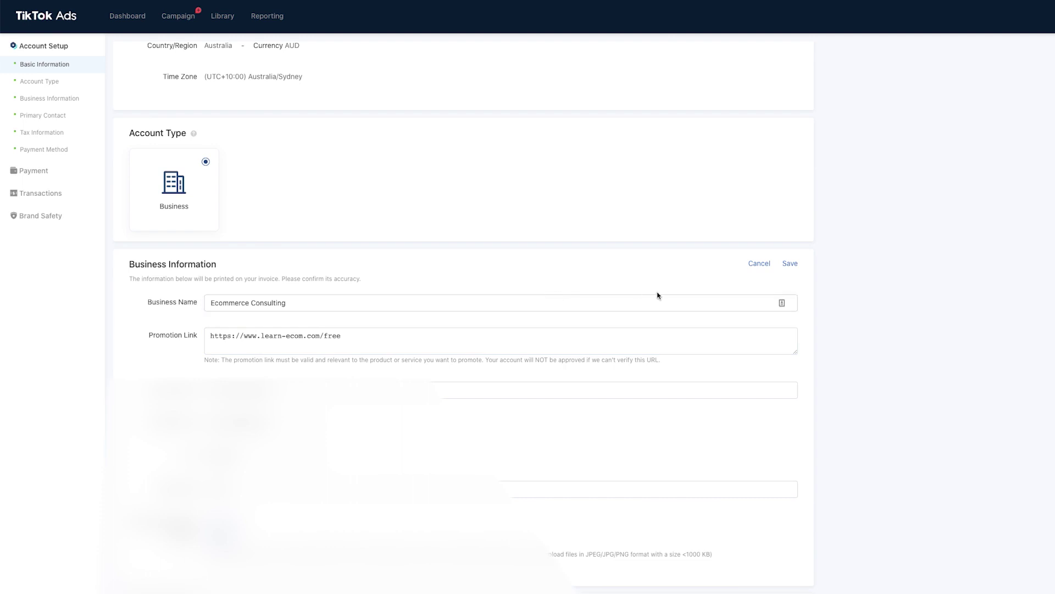
left_click(790, 264)
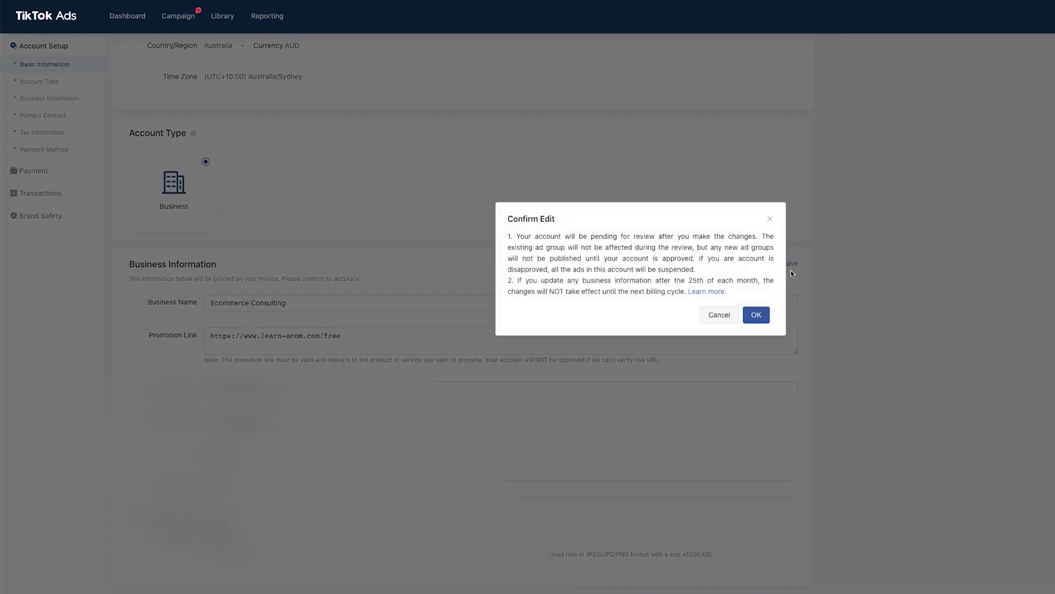
left_click(754, 317)
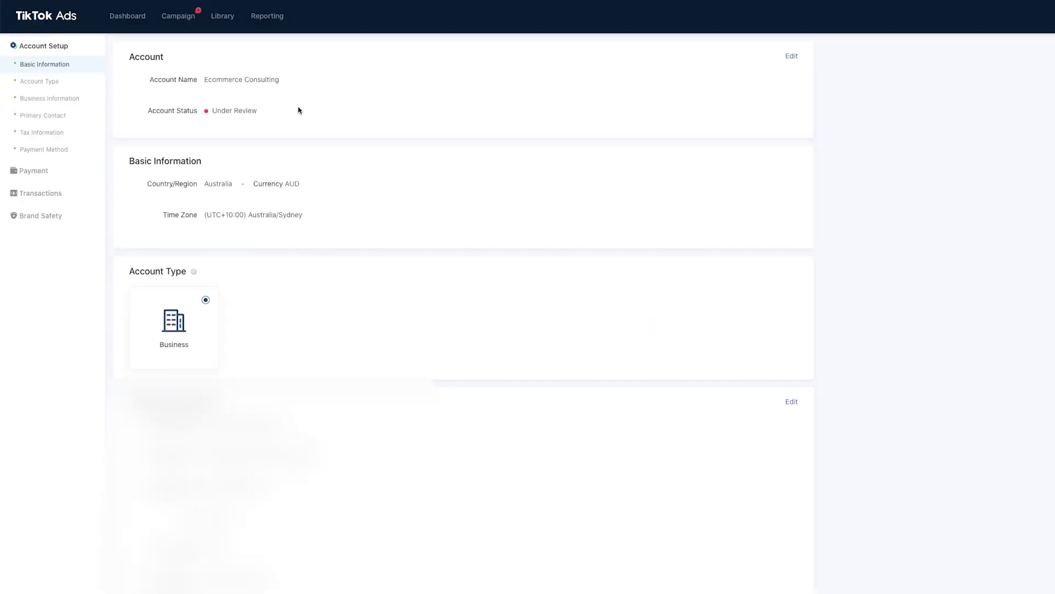
scroll(353, 288, "down", 8)
scroll(353, 288, "up", 10)
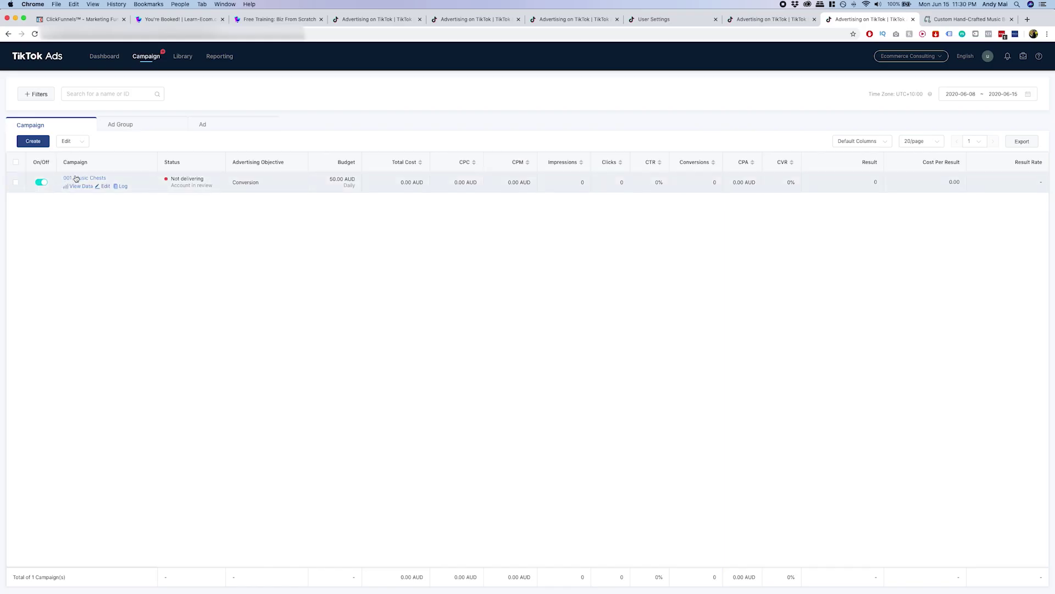
Step: Open the 001. Music Chests campaign and view the edit settings of its 001. Test ad group and V12.mp4 ad
left_click(70, 179)
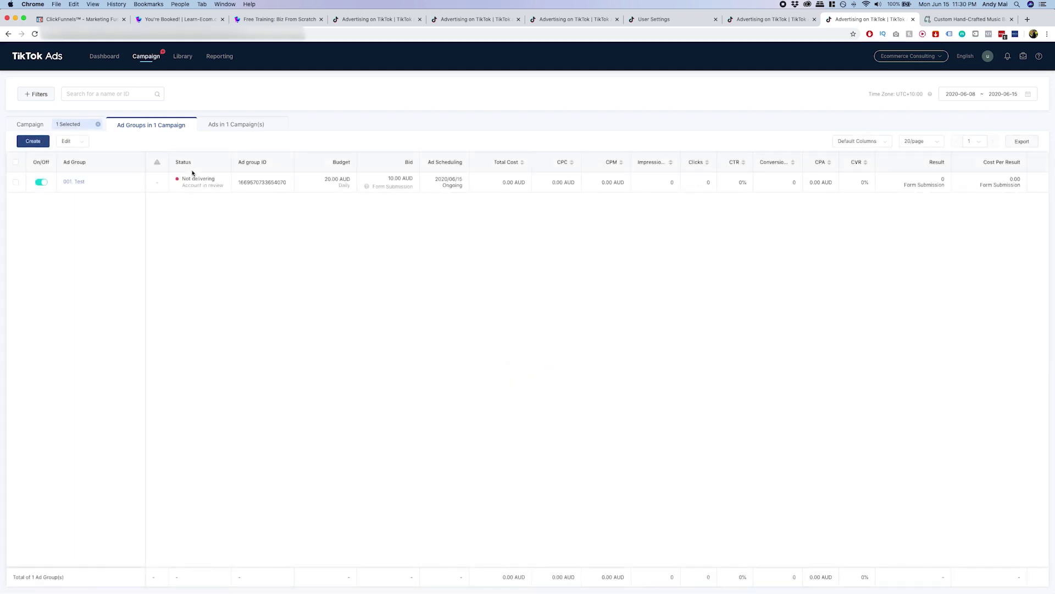
left_click(101, 187)
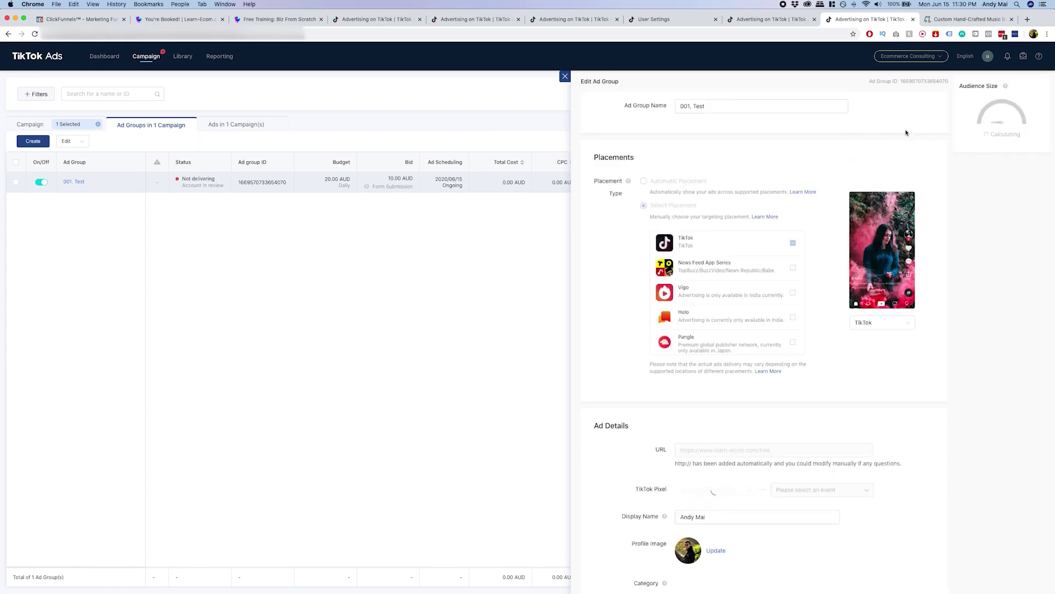
left_click(565, 76)
left_click(45, 130)
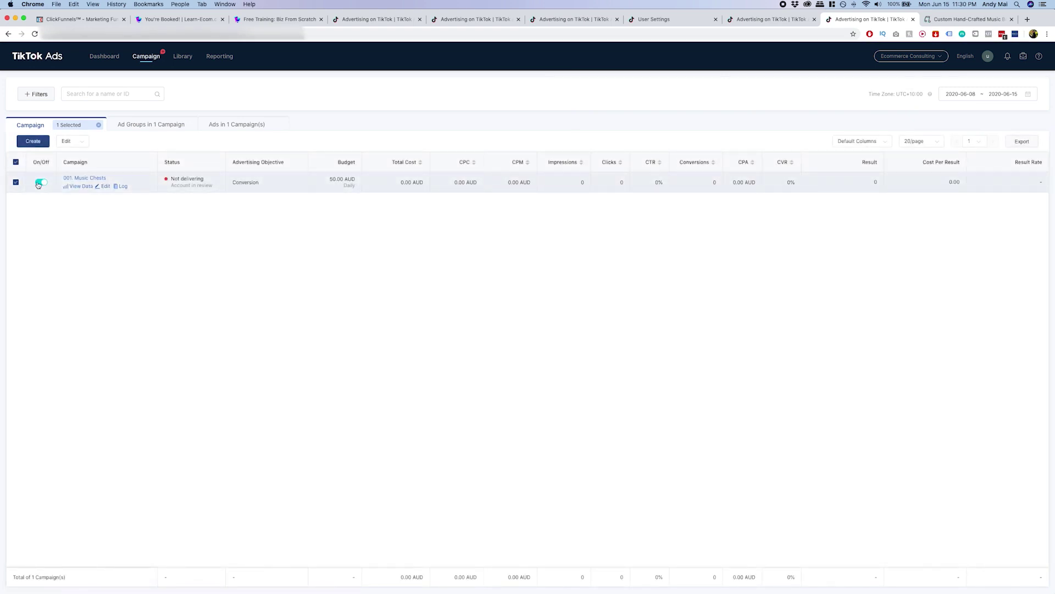
left_click(39, 183)
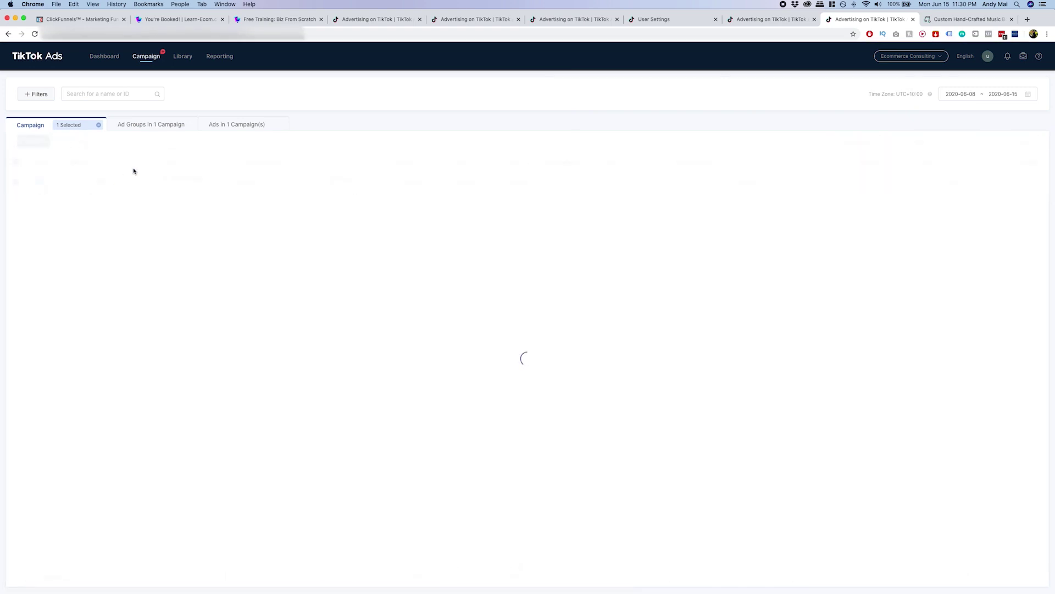
left_click(252, 125)
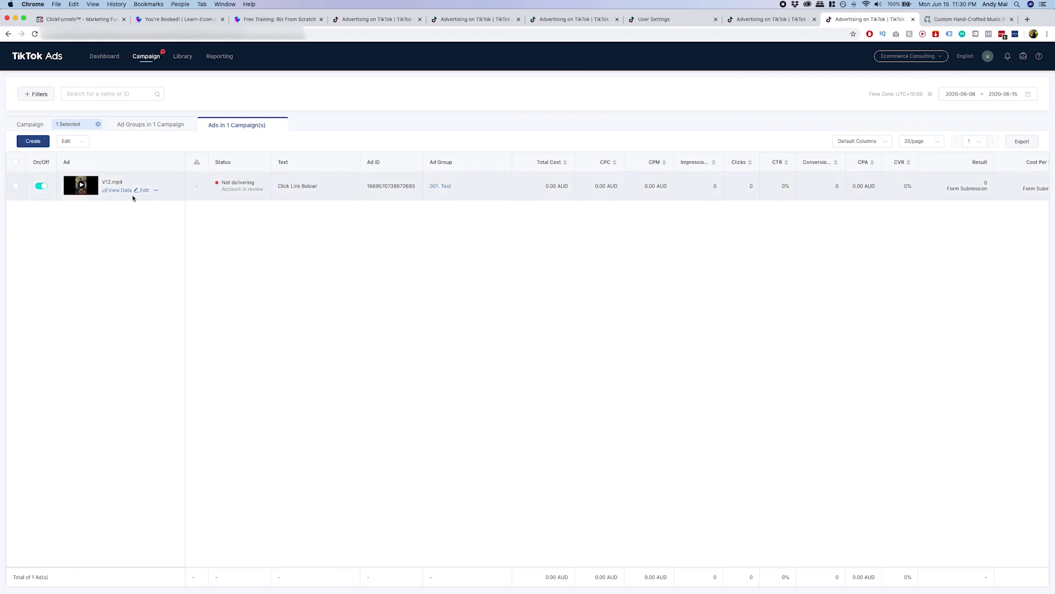
left_click(142, 191)
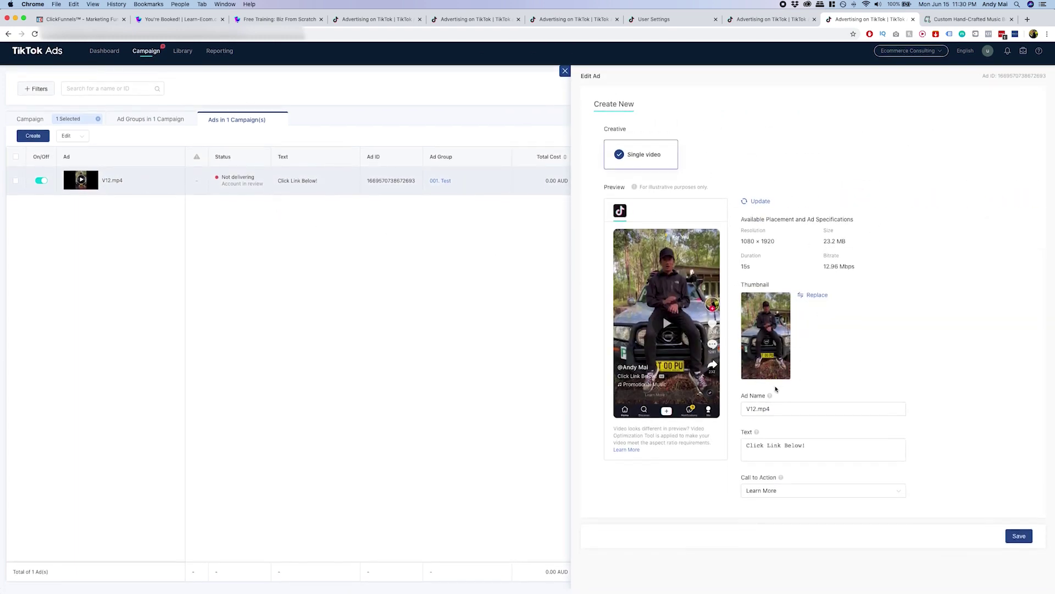
Step: Examine the 001. Test ad group's URL, pixel, category and ad tags, closing its settings without saving and returning to the campaign list
left_click(146, 125)
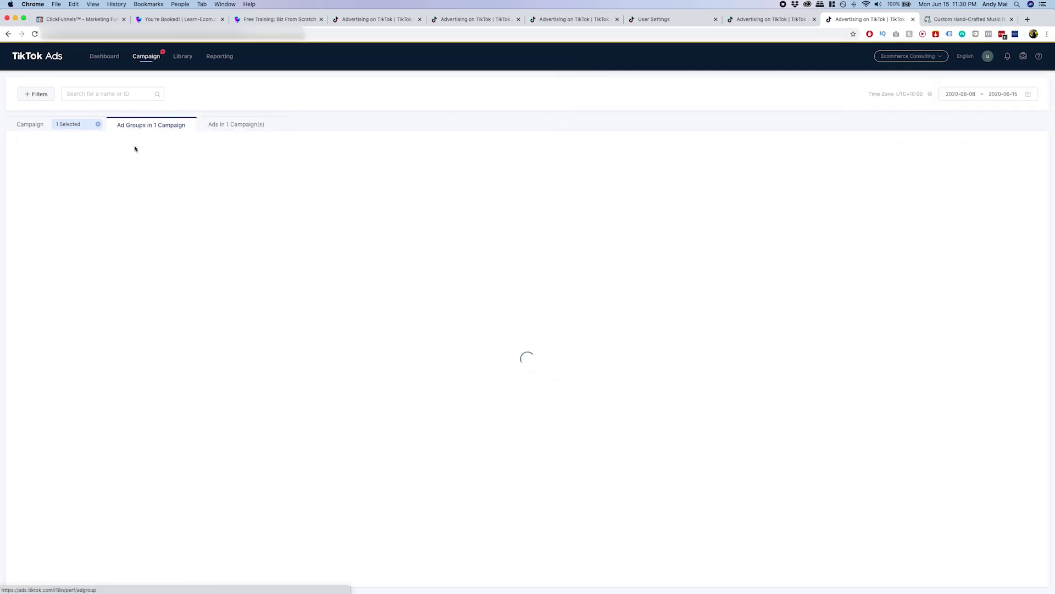
left_click(102, 187)
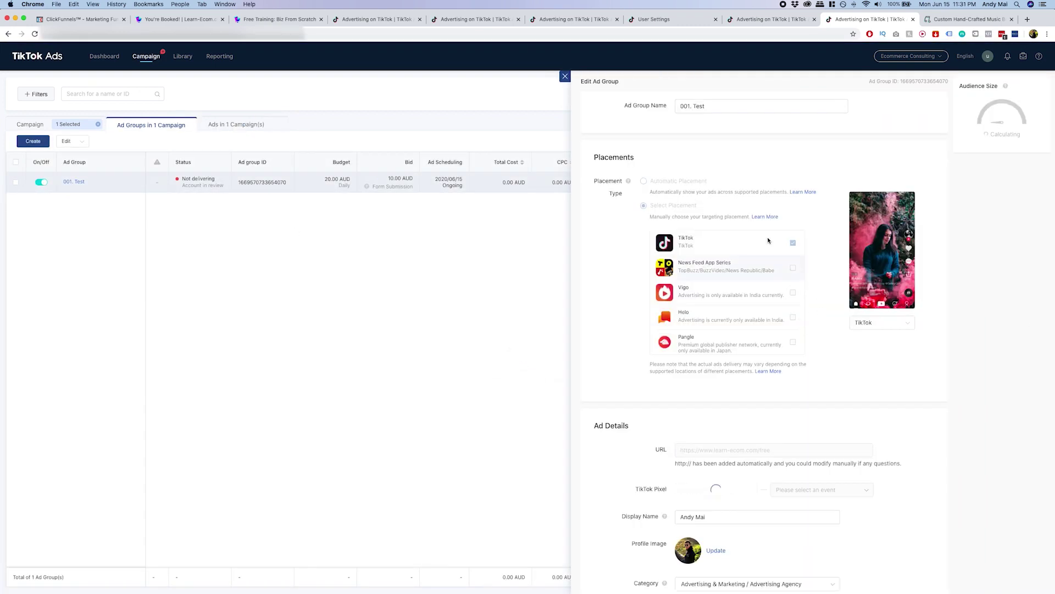
scroll(745, 470, "down", 3)
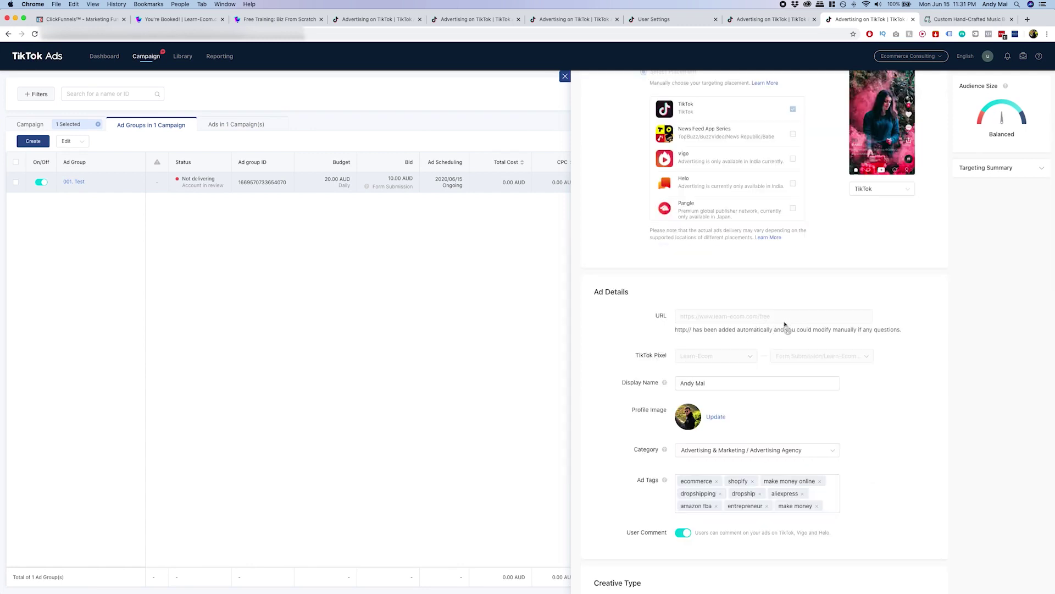
left_click_drag(683, 335, 824, 341)
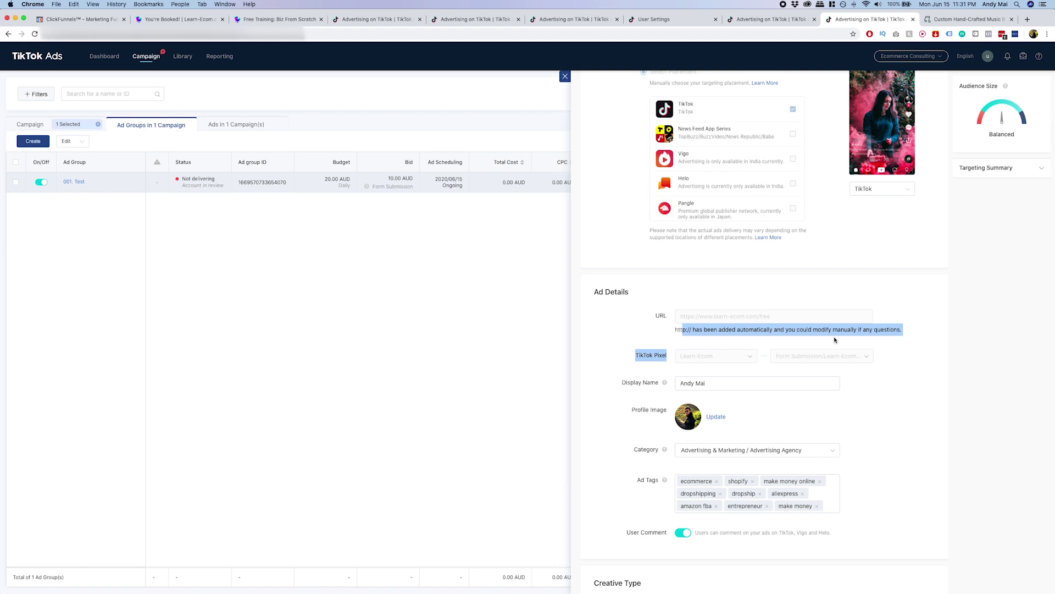
left_click(835, 339)
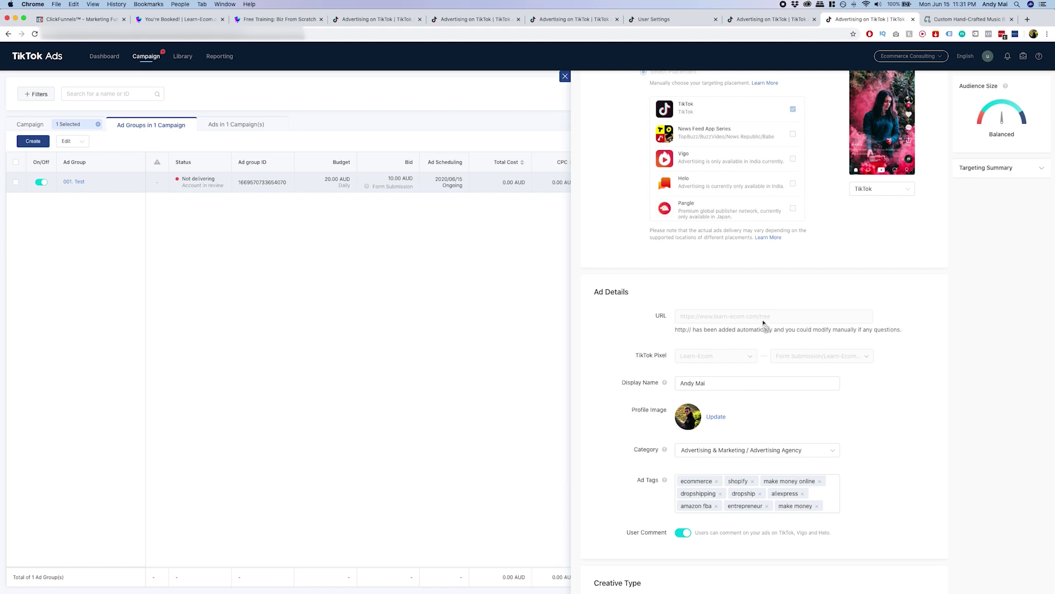
mouse_move(217, 191)
scroll(706, 383, "down", 2)
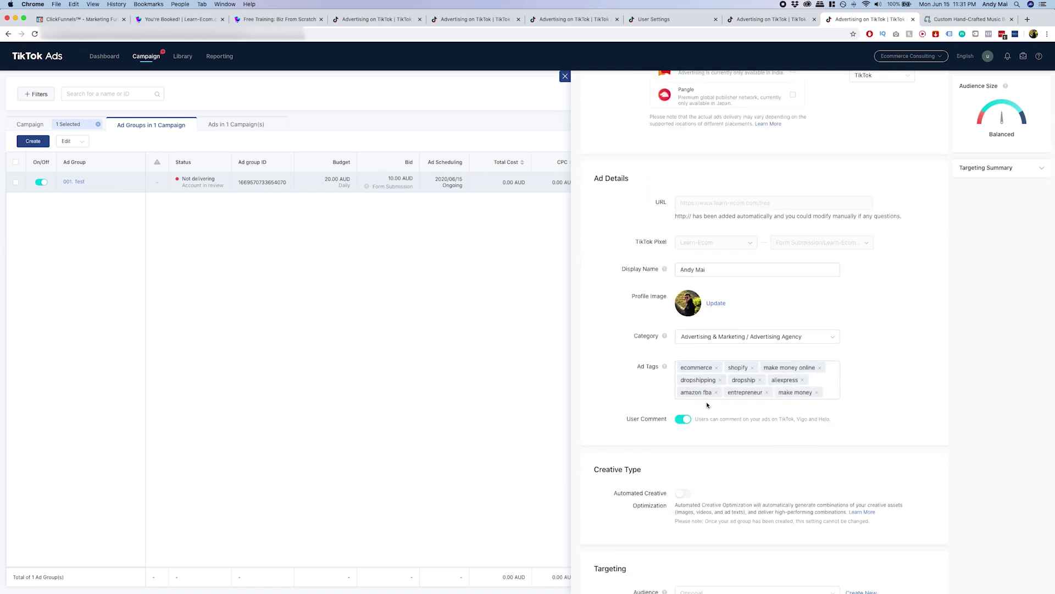
scroll(714, 401, "down", 5)
scroll(723, 360, "up", 10)
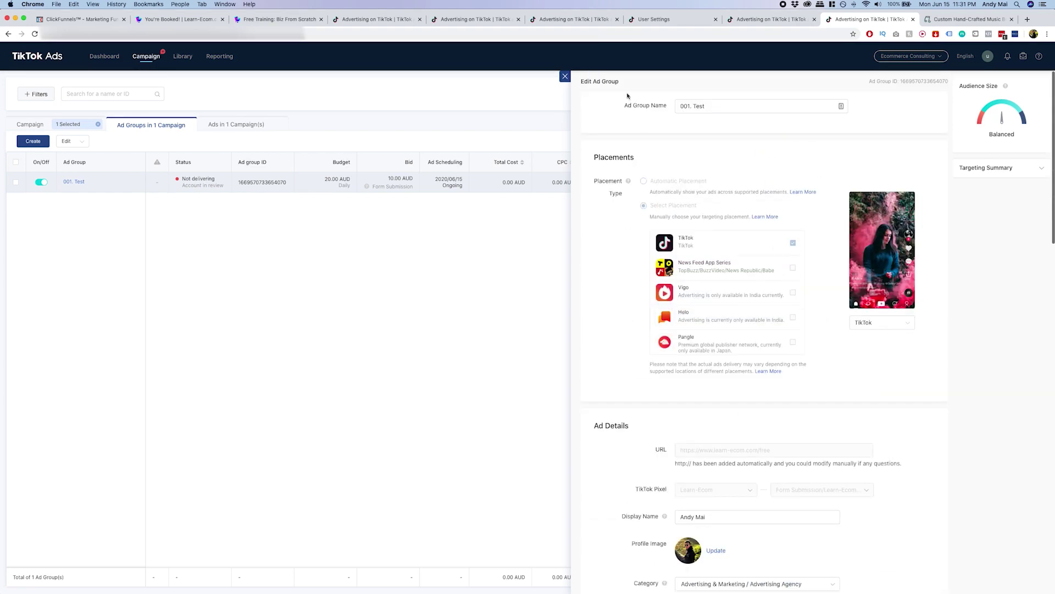
left_click(565, 75)
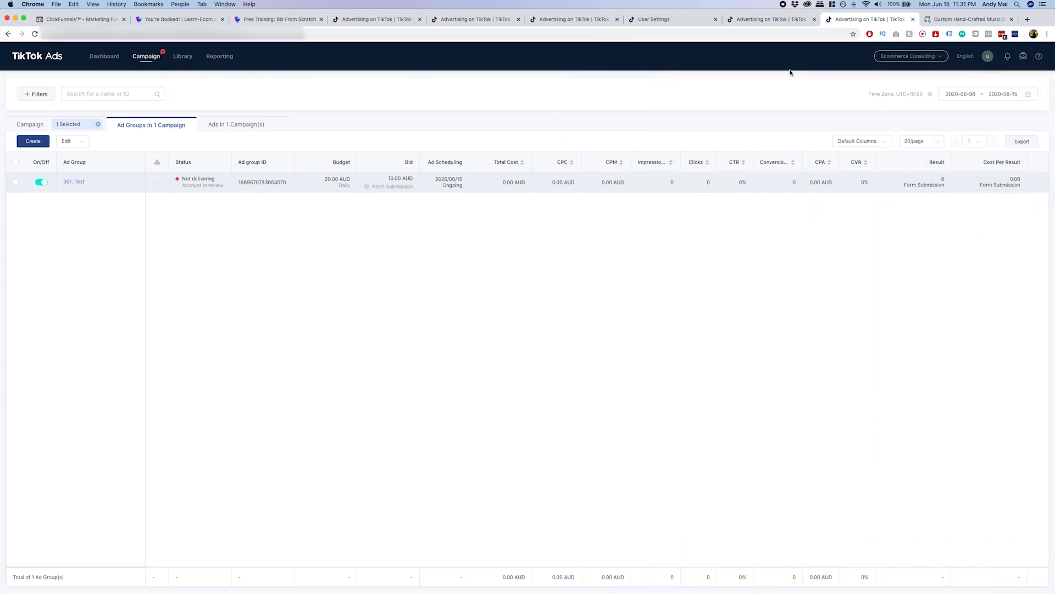
scroll(544, 144, "left", 10)
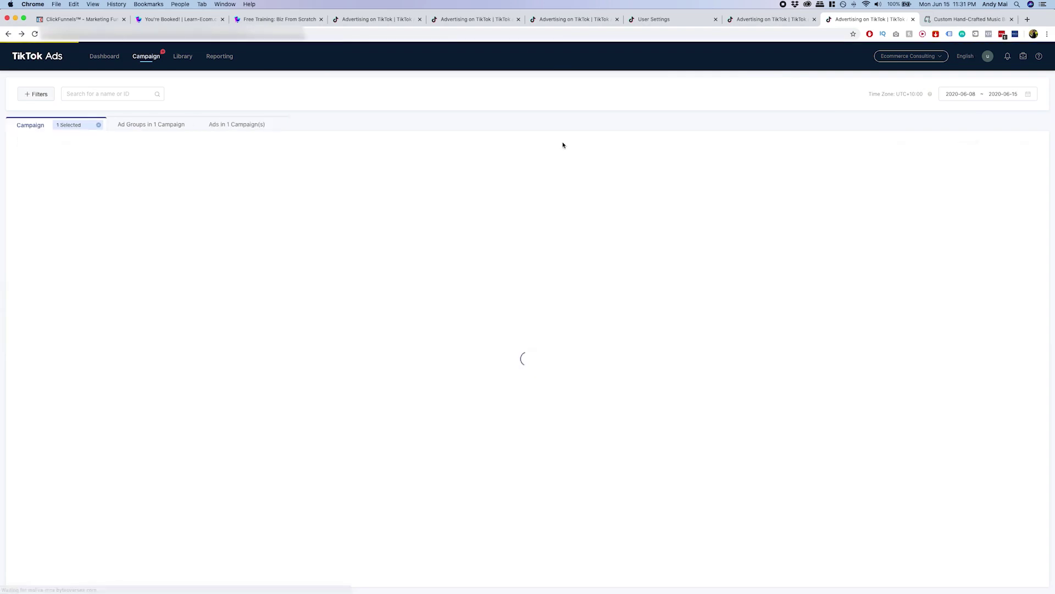
scroll(563, 145, "left", 5)
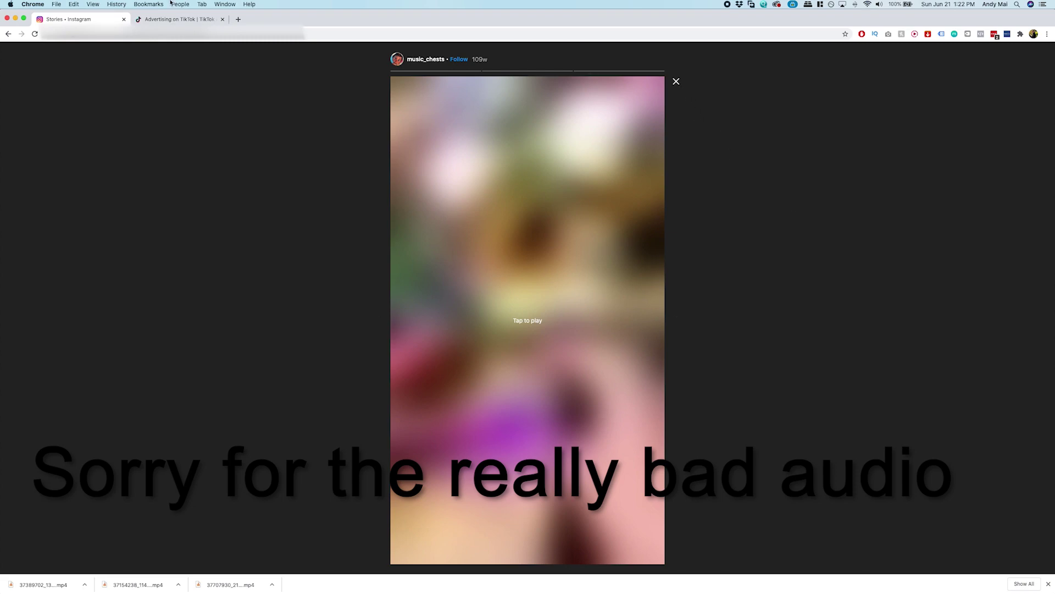
Step: Switch to TikTok Ads and review the rejection reason and full settings of the 001. Test ad group in 001. Music Chests
left_click(181, 19)
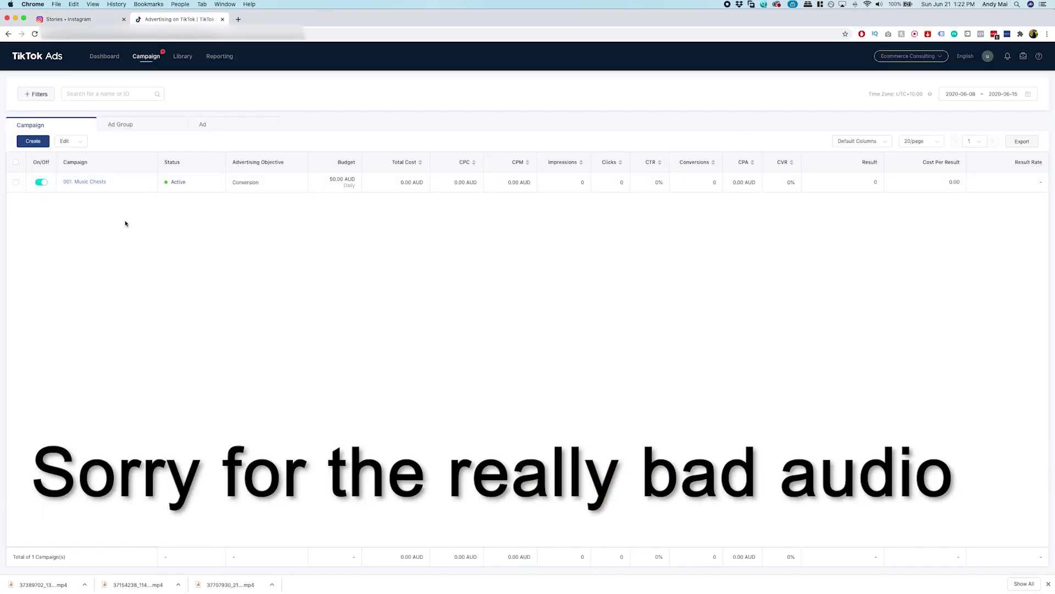
left_click(85, 181)
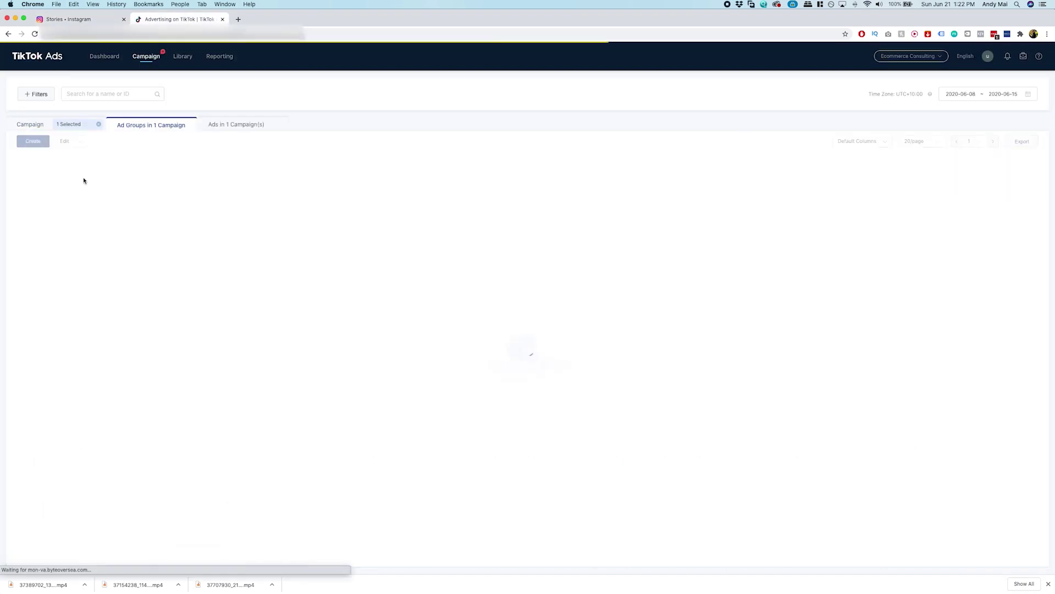
mouse_move(157, 187)
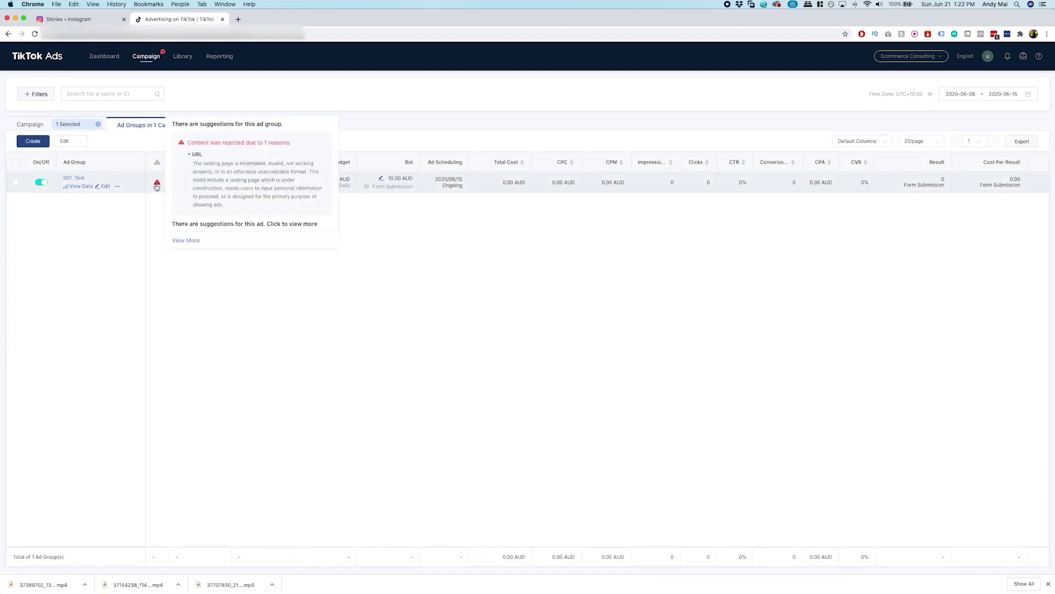
left_click(186, 240)
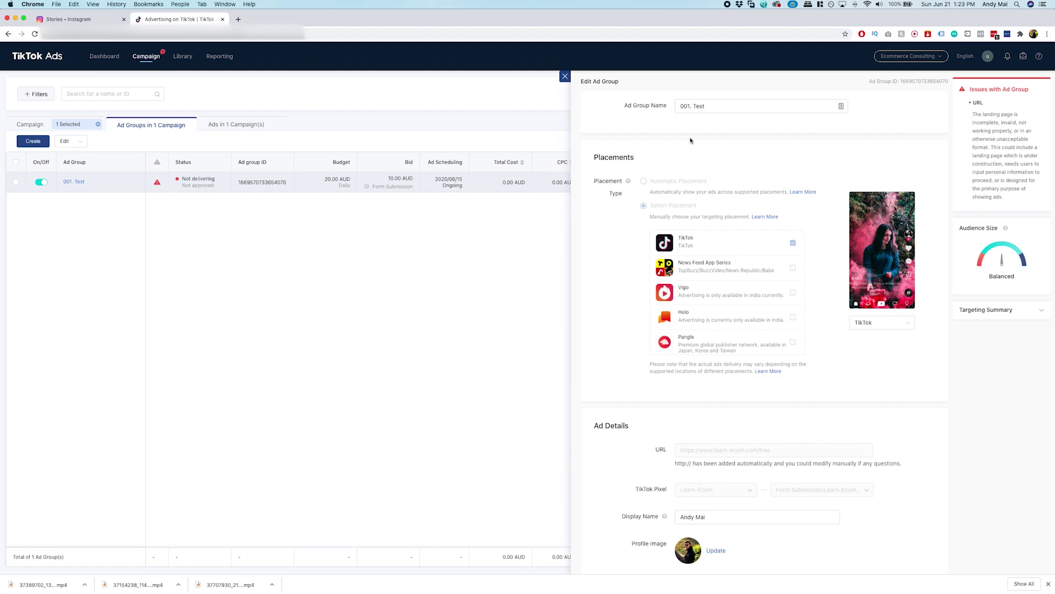
scroll(802, 416, "down", 3)
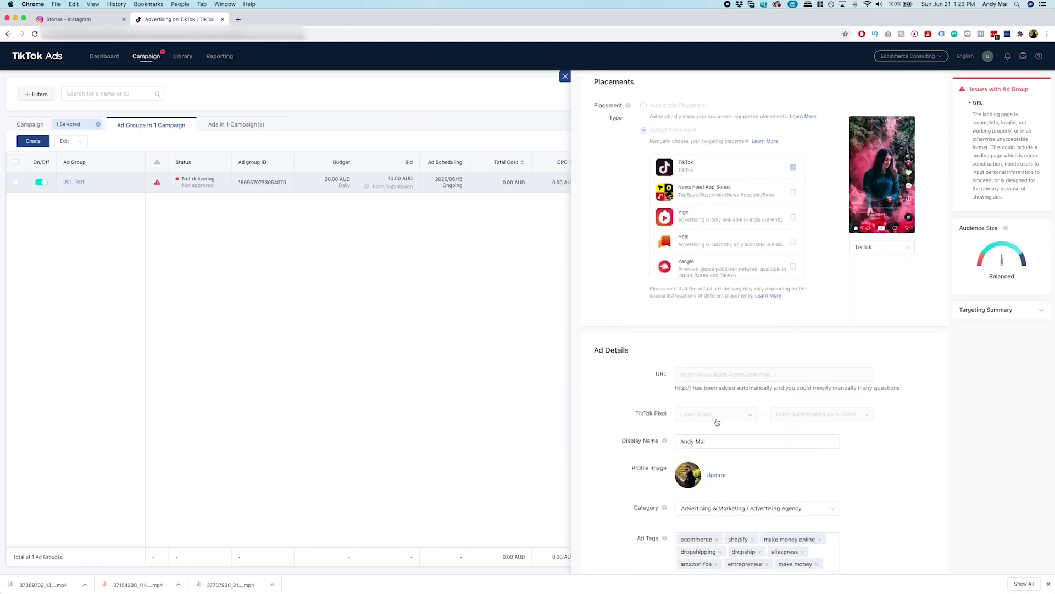
scroll(779, 445, "down", 20)
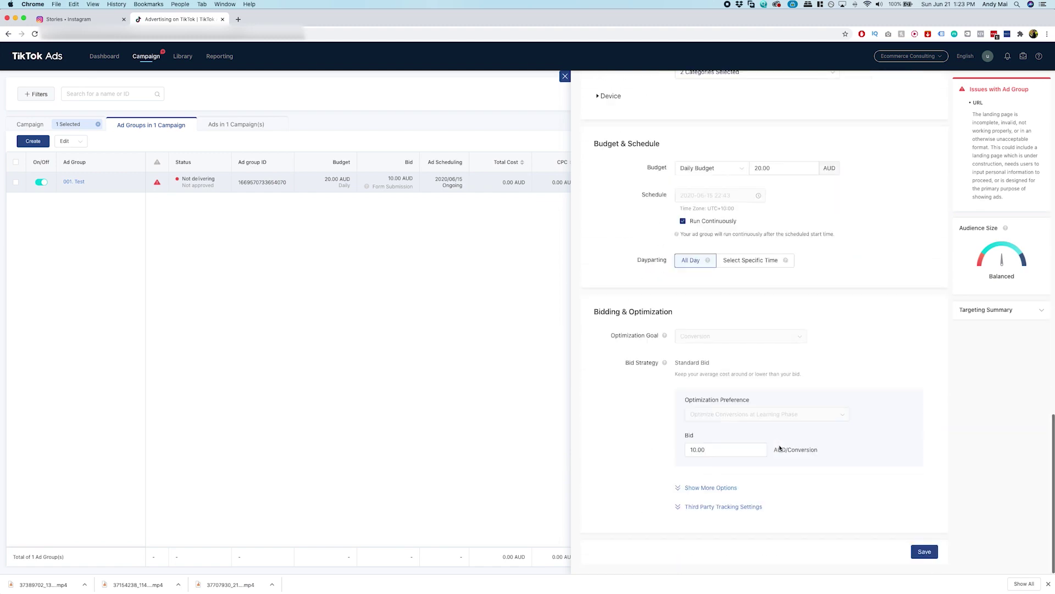
scroll(779, 446, "up", 20)
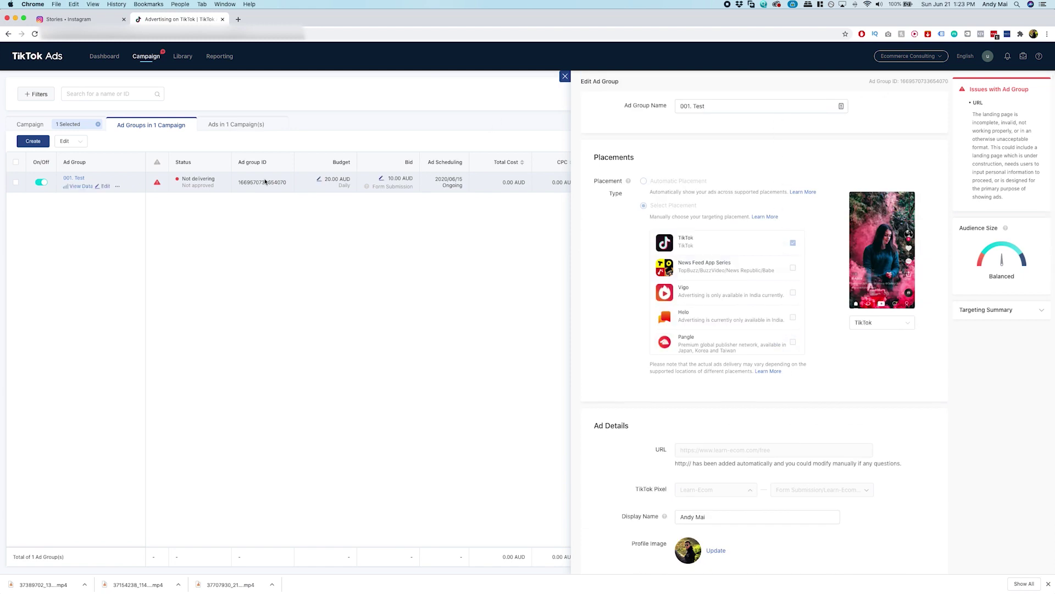
Step: Replace the video in the V12.mp4 ad with V12 - No Overlay.mp4 and save the ad
left_click(70, 179)
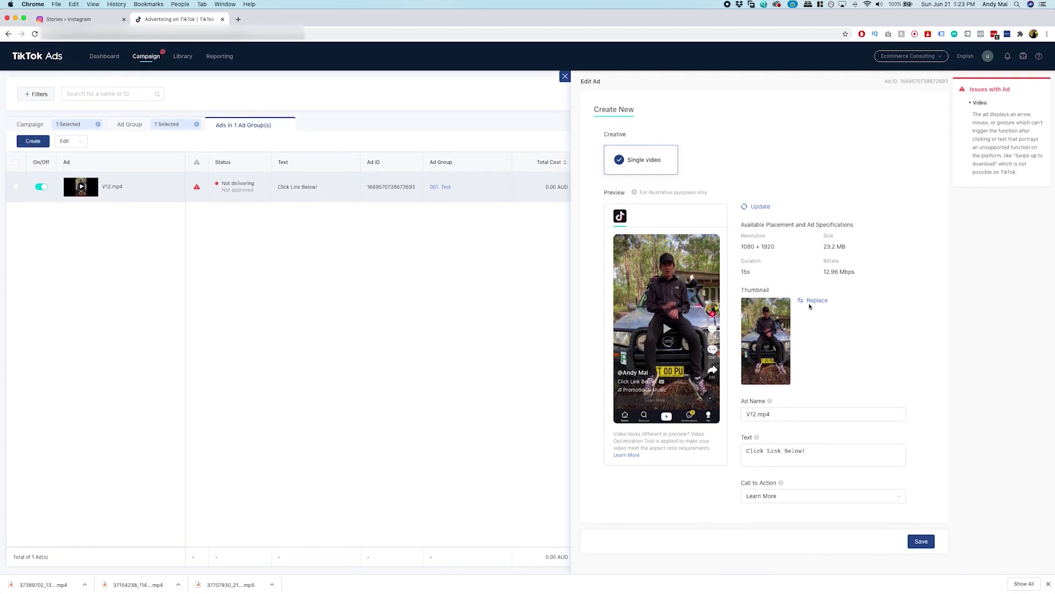
left_click(811, 302)
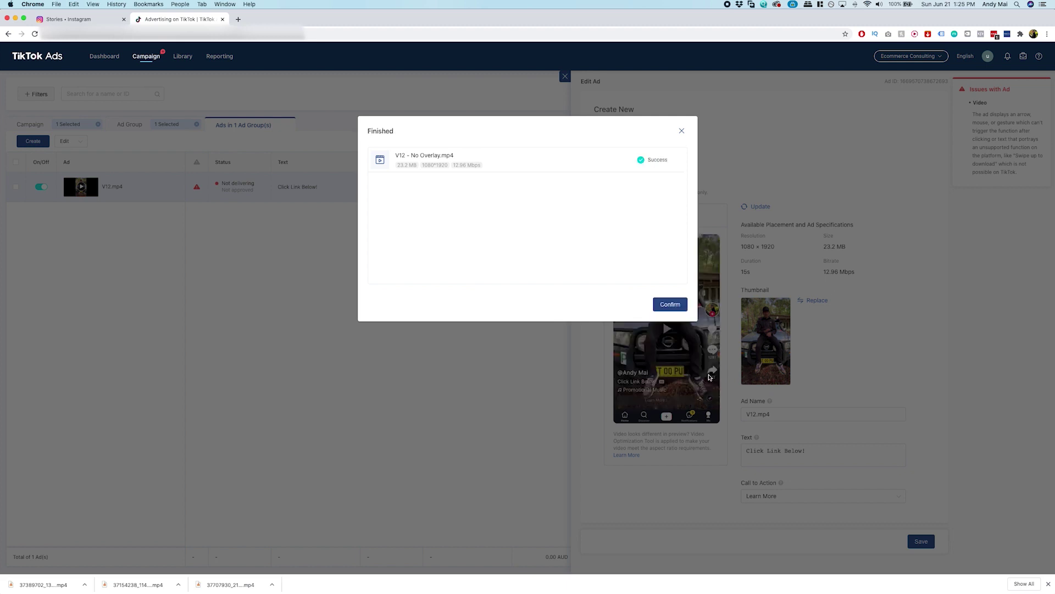
left_click(670, 304)
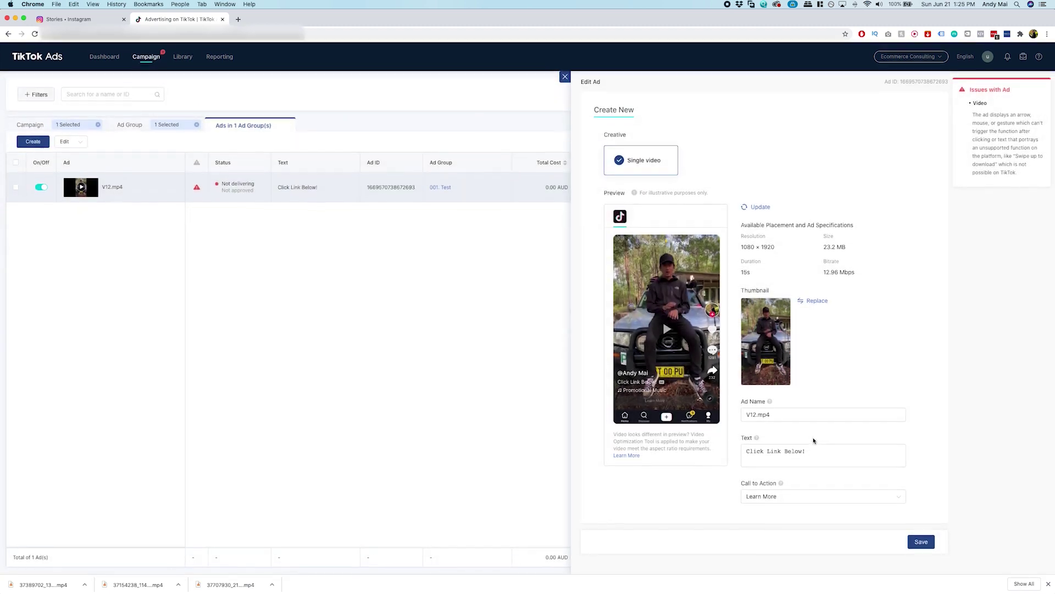
left_click(926, 541)
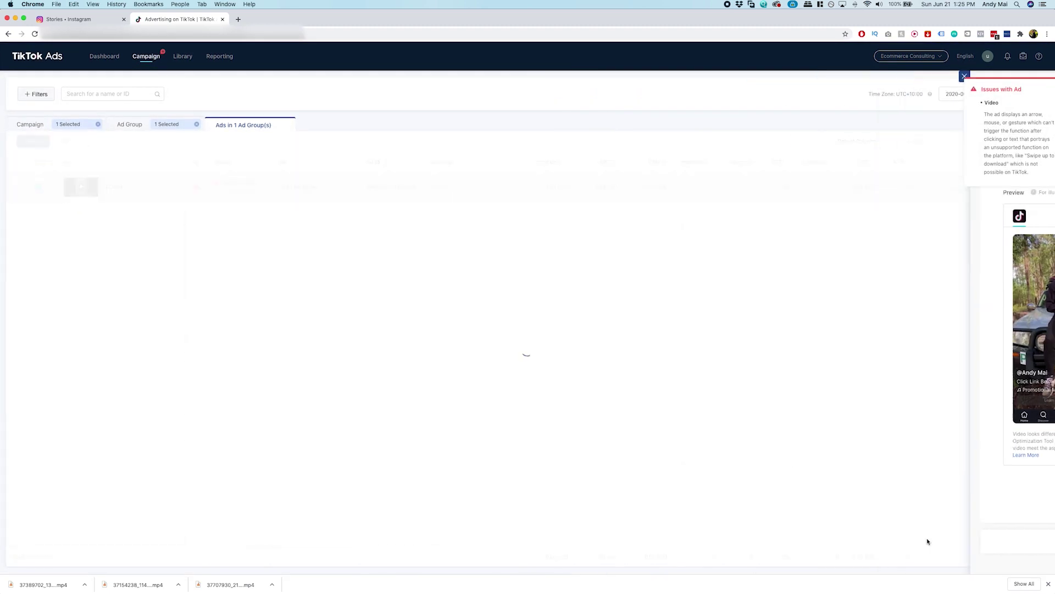
Step: Review the V12.mp4 ad's rejection reason, suggestions and edit form, closing it without saving and returning to the campaign level
mouse_move(202, 191)
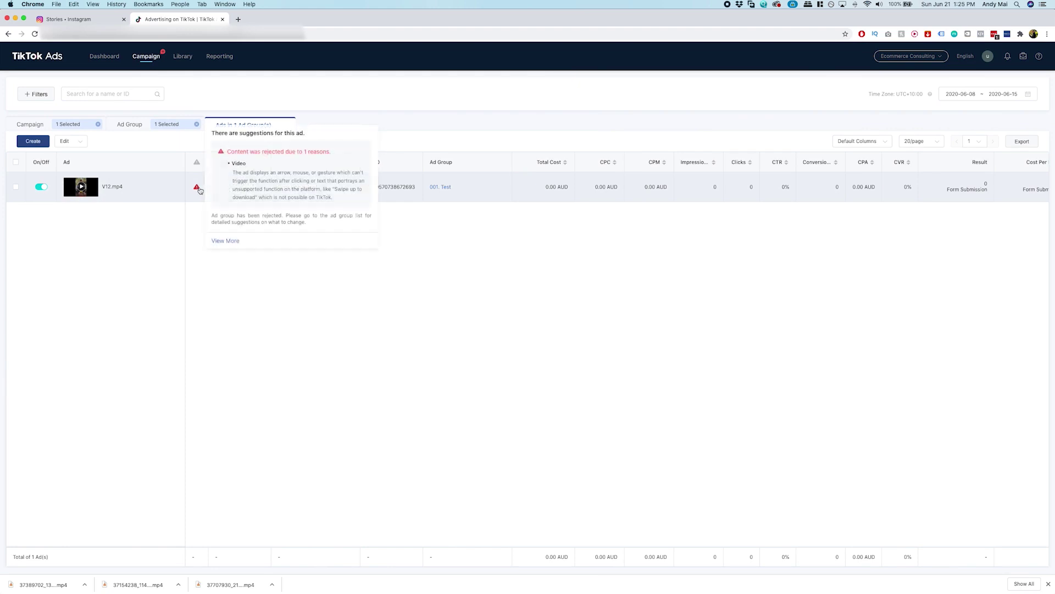
left_click(221, 241)
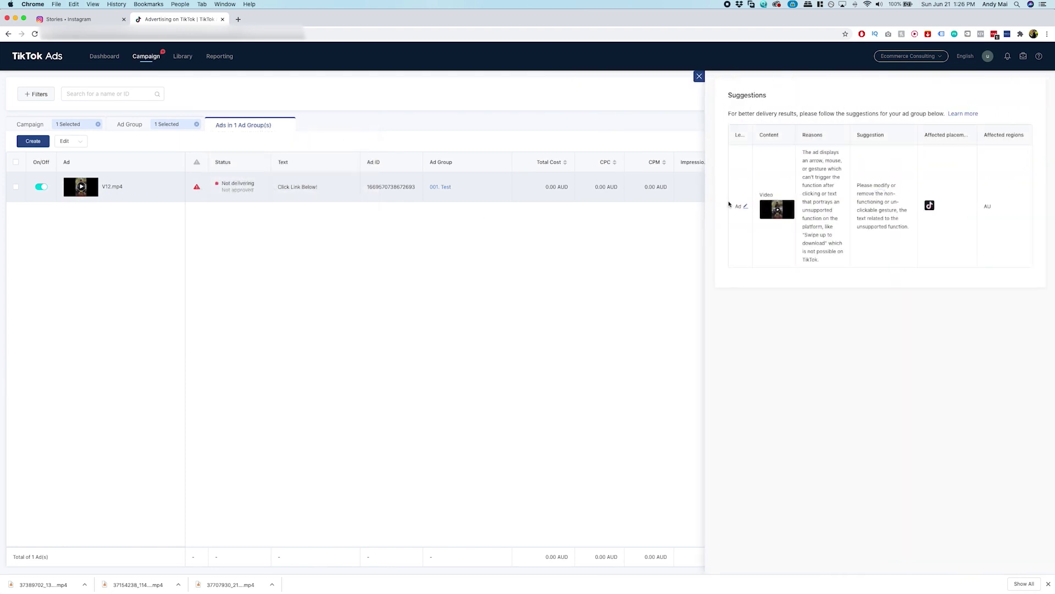
left_click(745, 206)
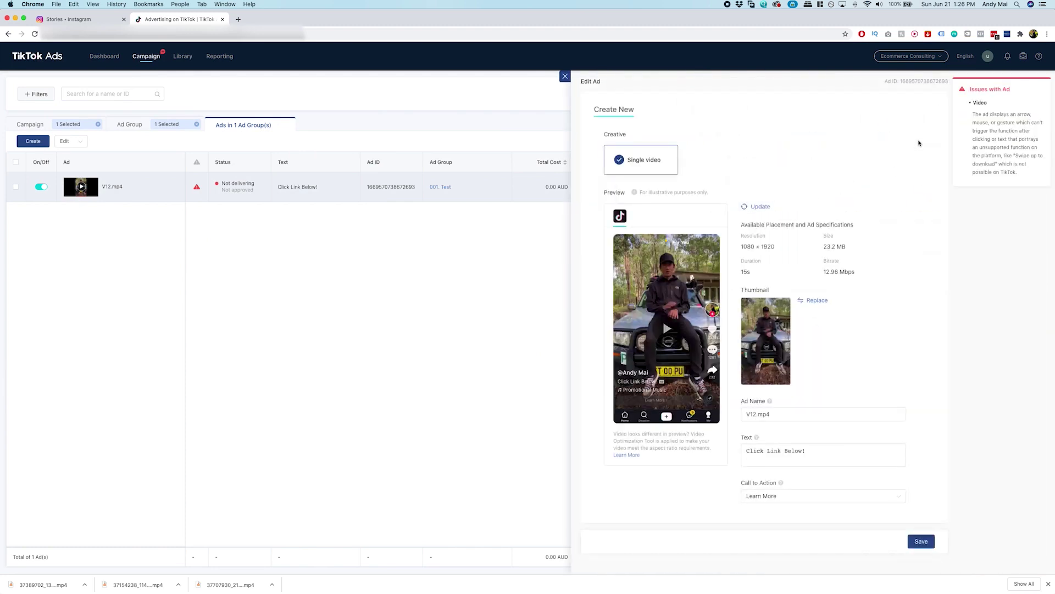
left_click(565, 76)
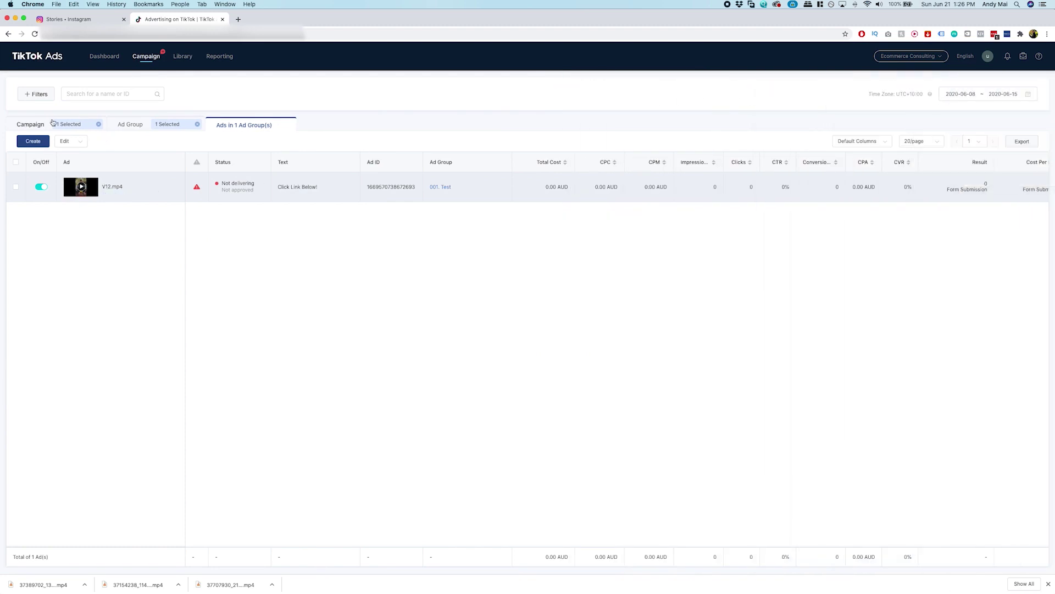
left_click(51, 122)
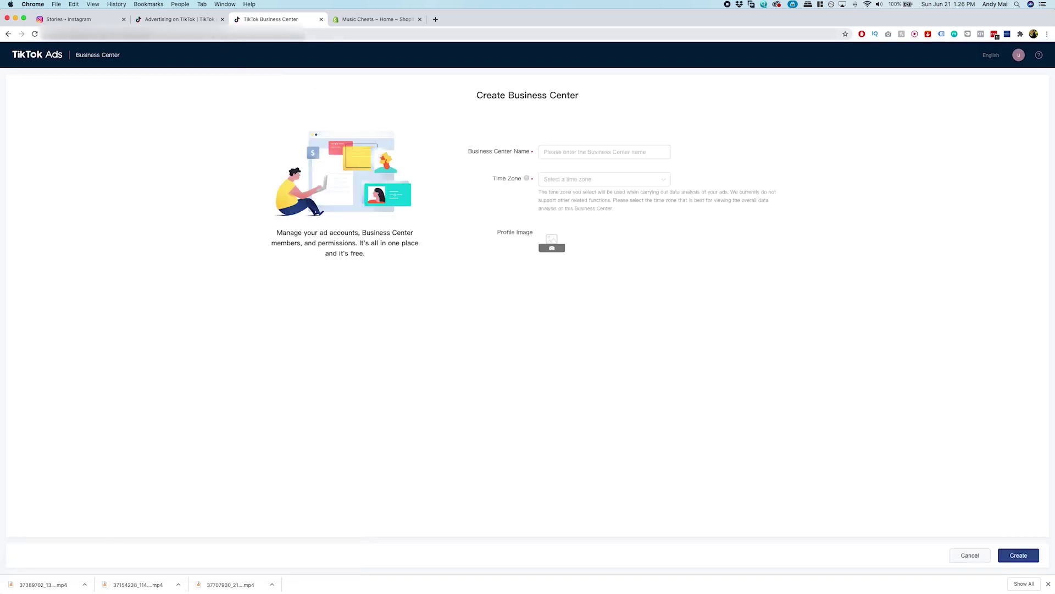
Step: Create a Business Center named with the owner's full name and the time zone (UTC+10:00) Australia/Sydney
left_click(598, 157)
left_click(602, 149)
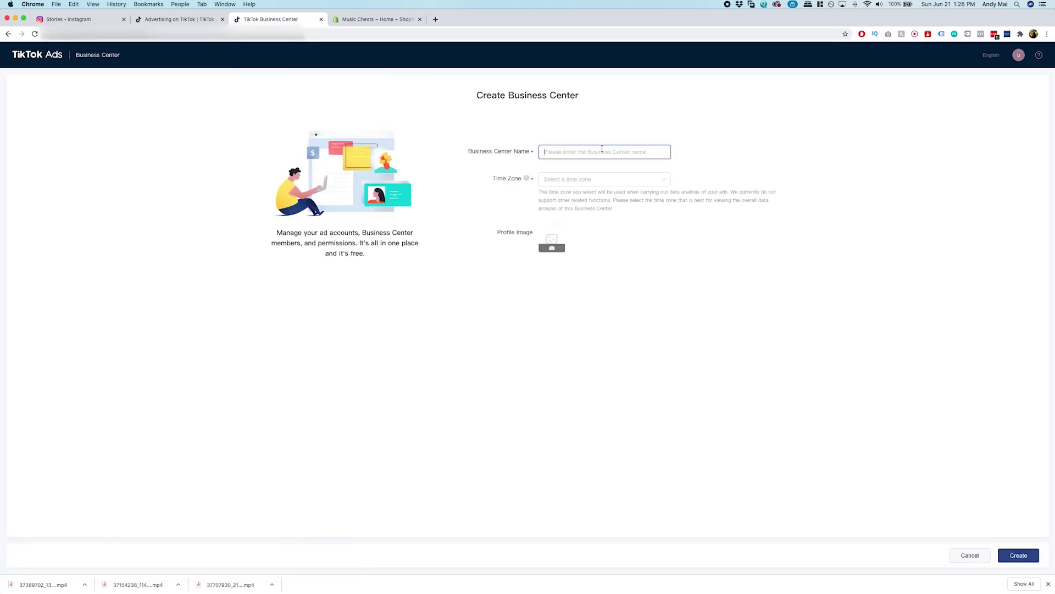
type("Andy Mai")
left_click(610, 181)
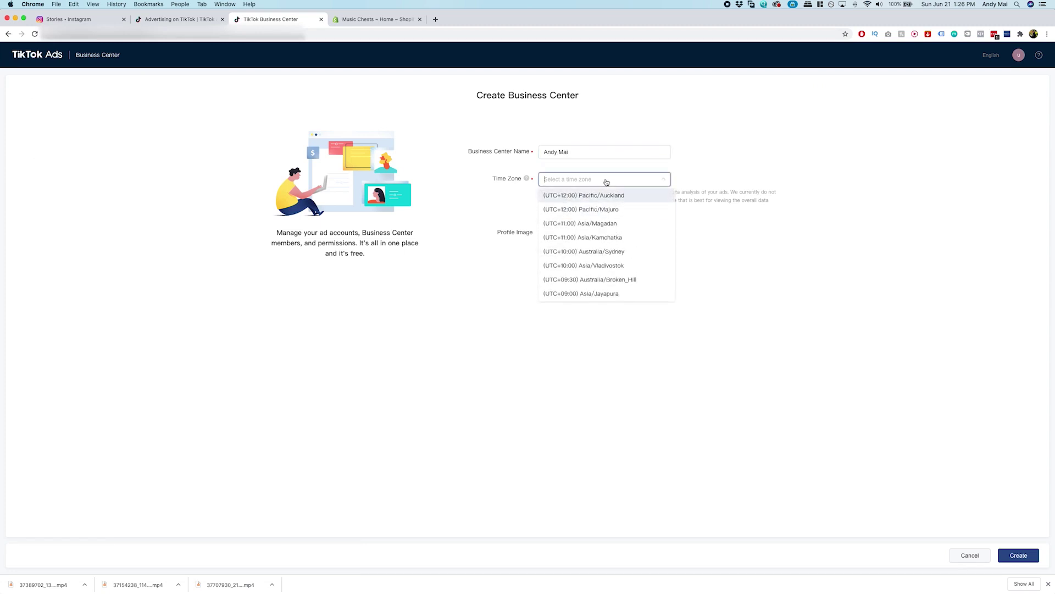
type("sydn")
key("Return")
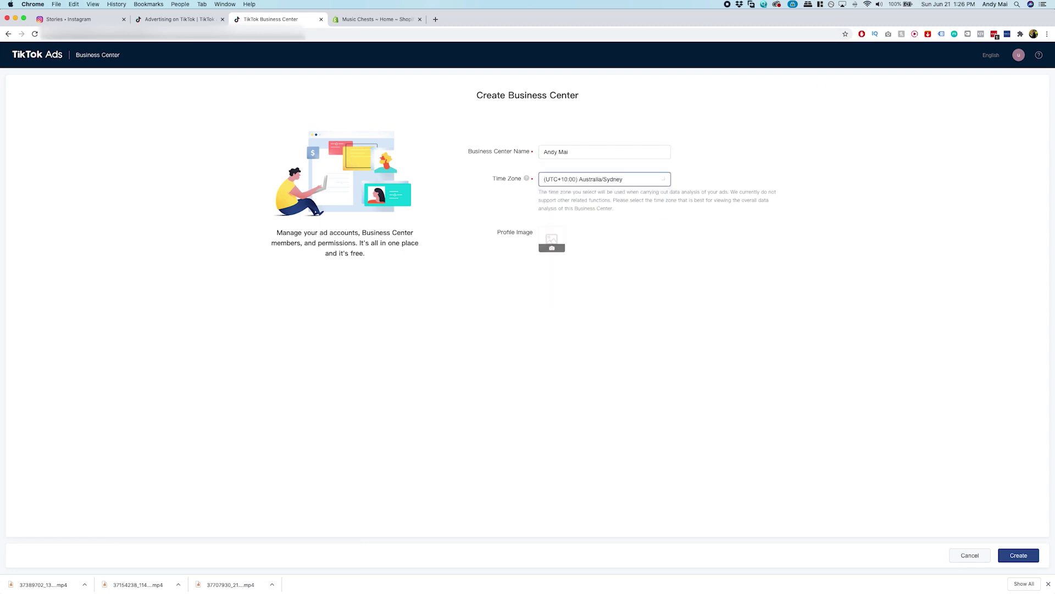
left_click(1017, 555)
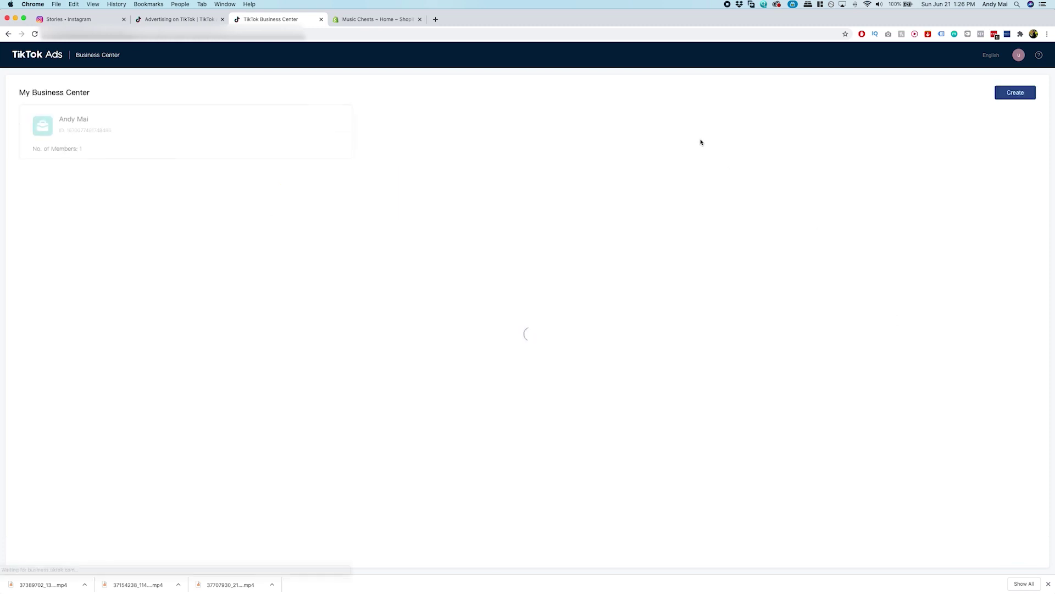
Step: Open the newly created Business Center and go to its ad accounts page
left_click(210, 124)
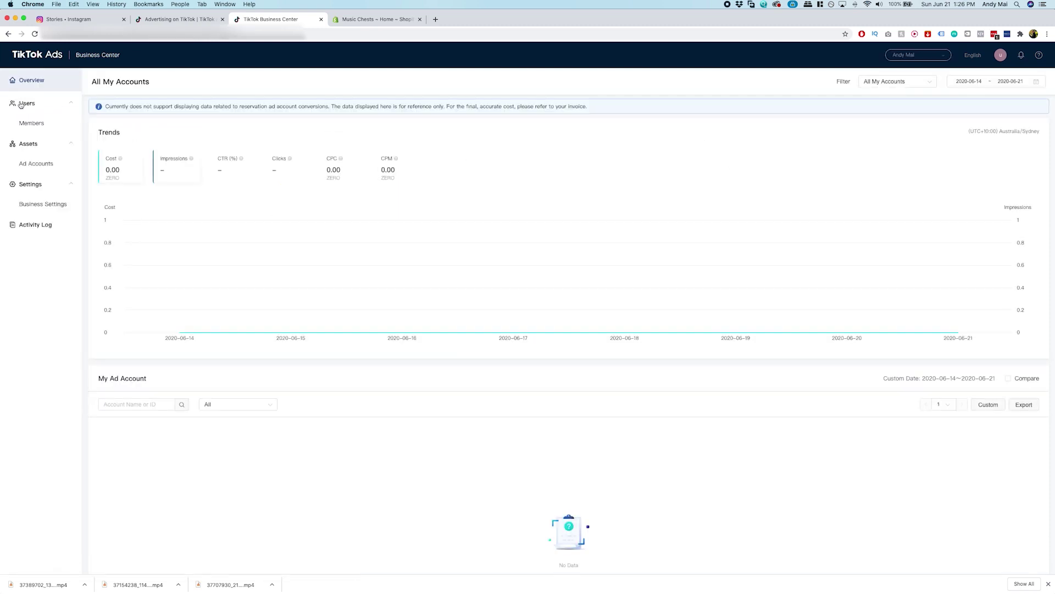
left_click(38, 122)
left_click(38, 163)
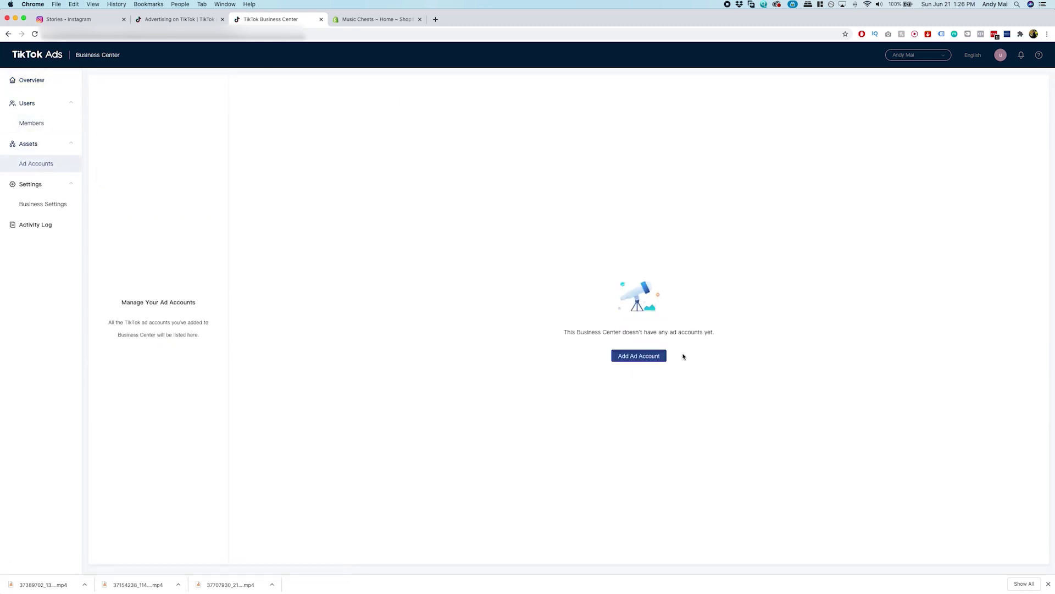
Step: Add the existing ad account to the Business Center, getting its account ID from TikTok Ads and sending the access request
left_click(648, 356)
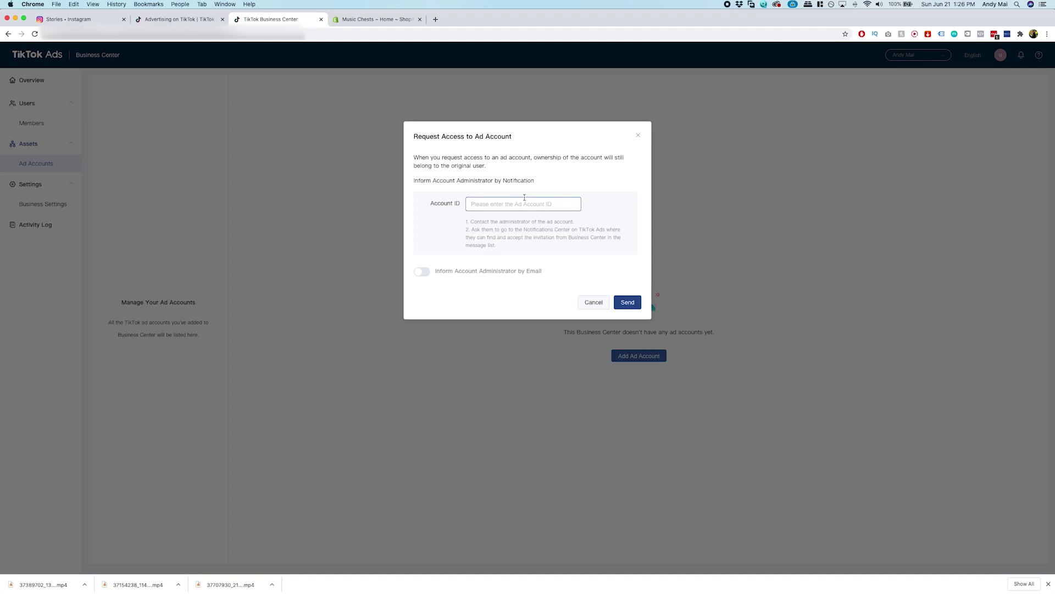
left_click(184, 19)
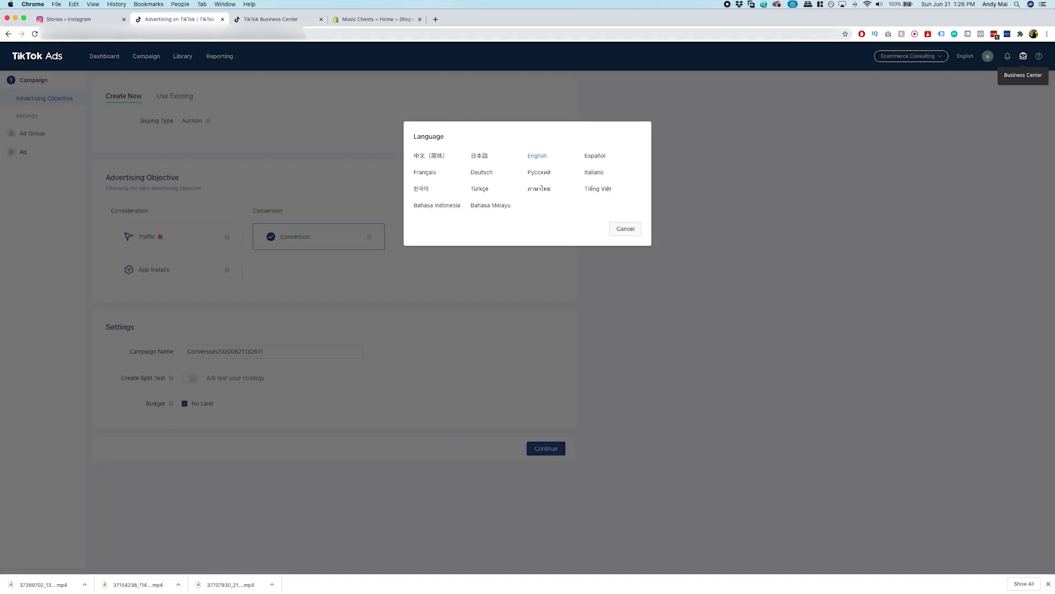
left_click(513, 205)
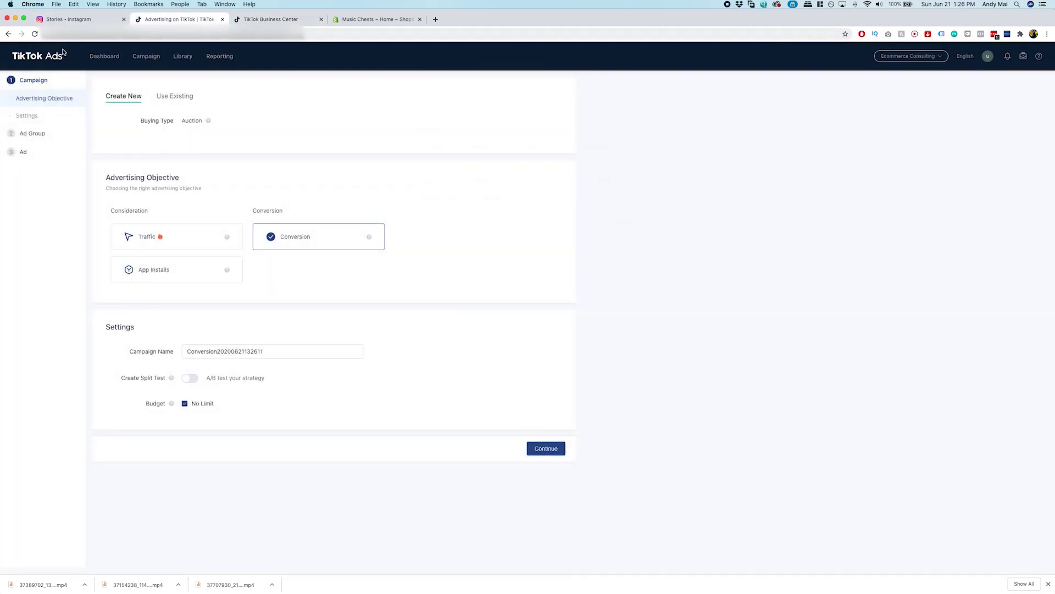
left_click(112, 56)
left_click(596, 191)
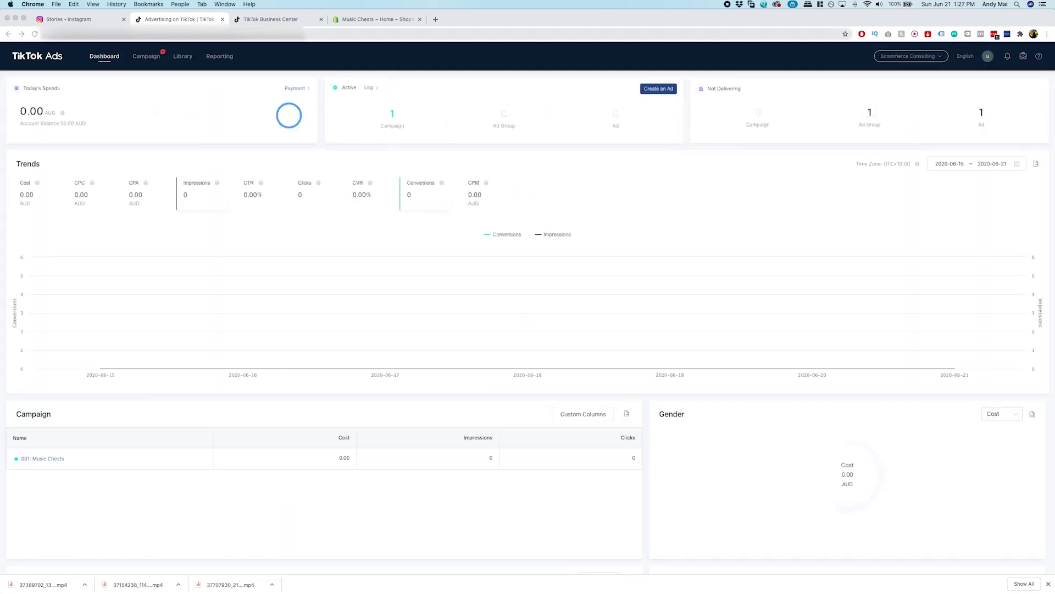
left_click(267, 20)
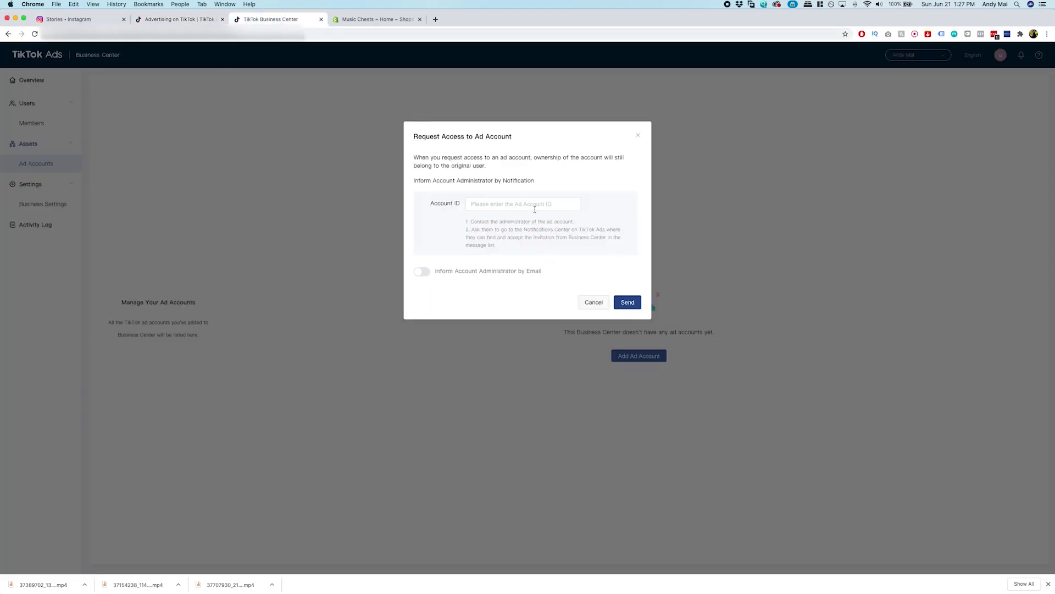
left_click(617, 304)
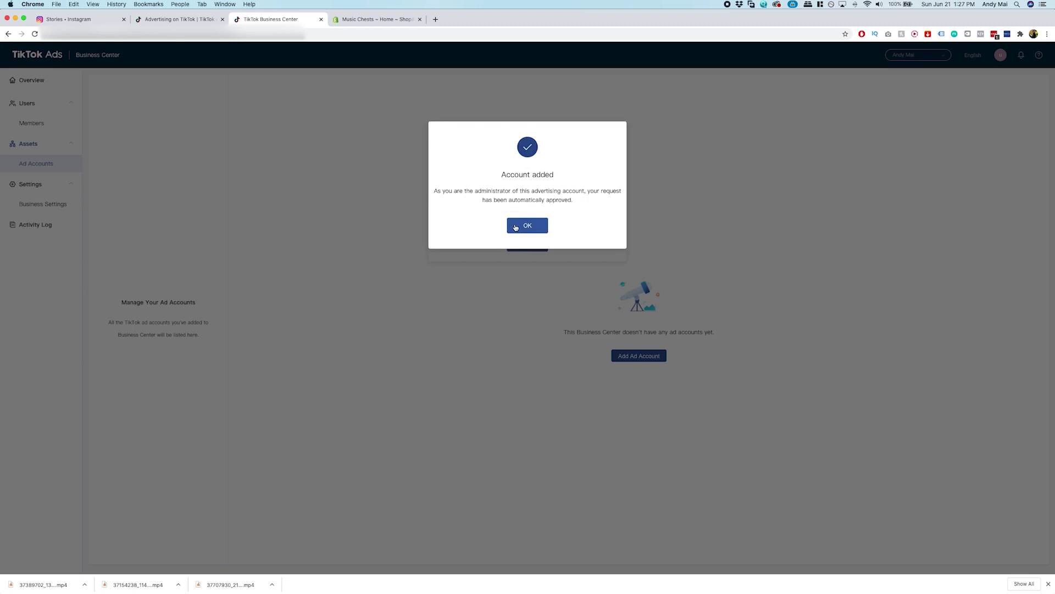
left_click(516, 226)
left_click(522, 248)
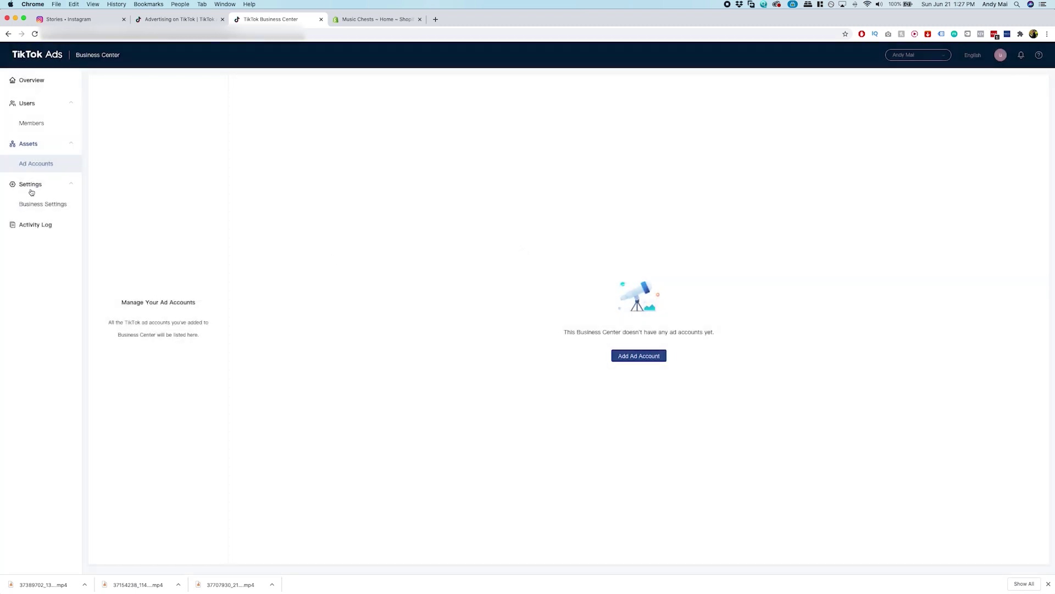
Step: Switch to TikTok Ads and select the Ecommerce Consulting ad account to view its dashboard
left_click(176, 20)
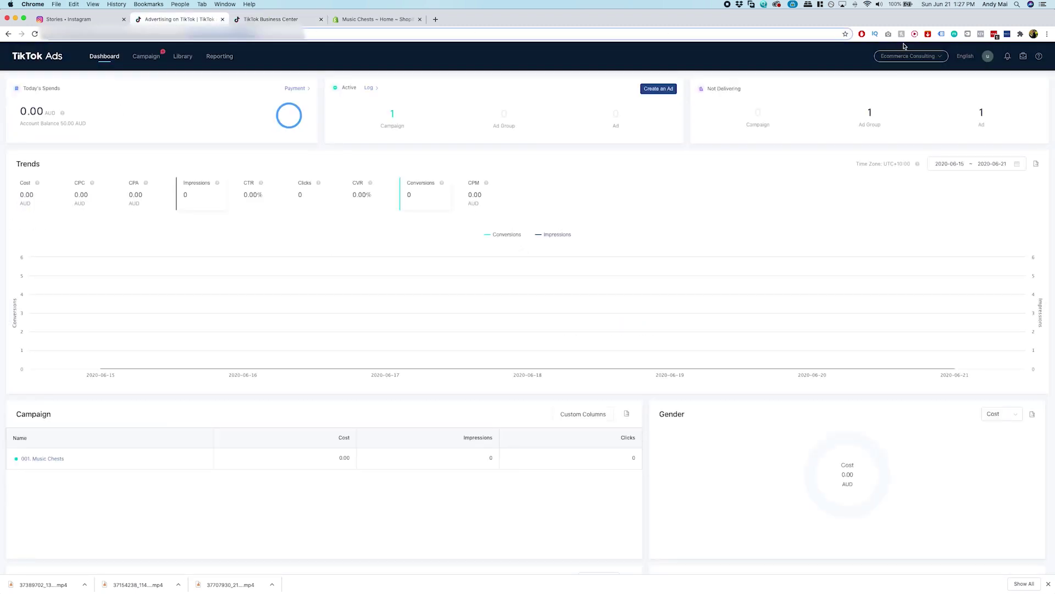
left_click(925, 60)
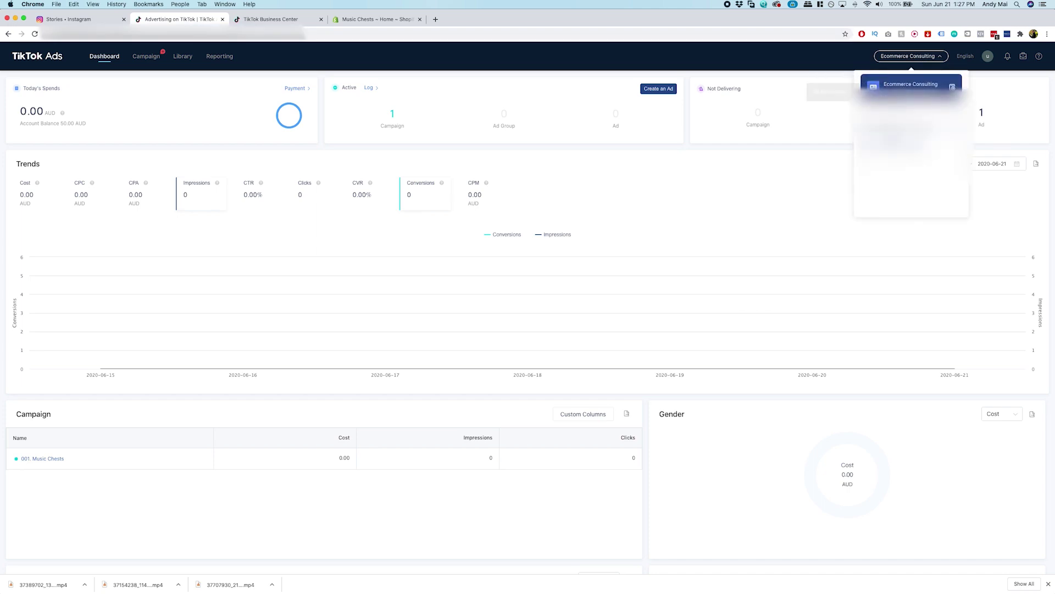
left_click(910, 85)
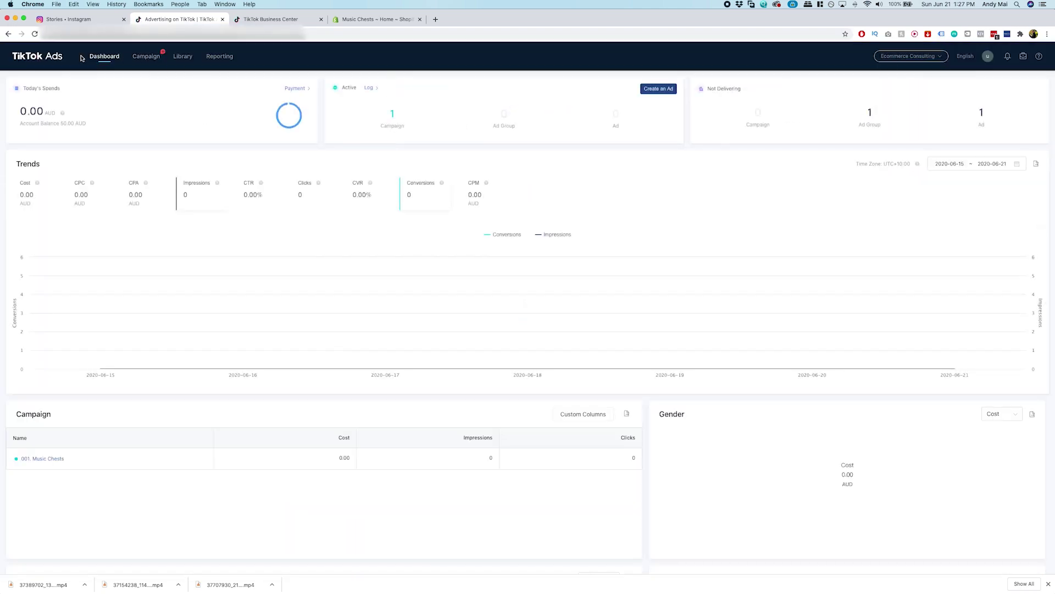
Step: Open the Events Manager from the library and view the account's website pixel
mouse_move(184, 58)
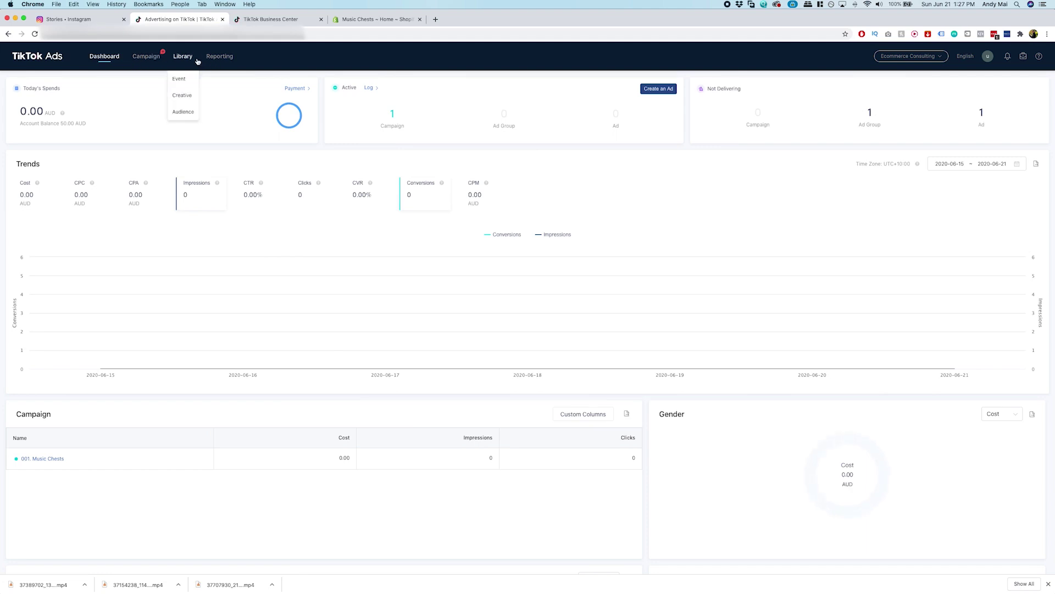
left_click(185, 85)
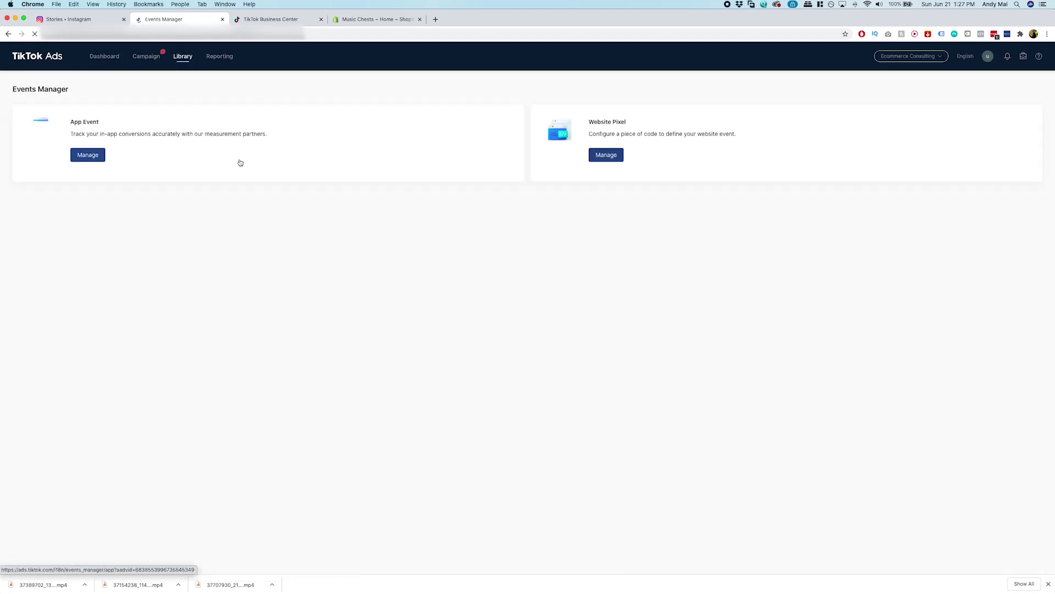
left_click(623, 158)
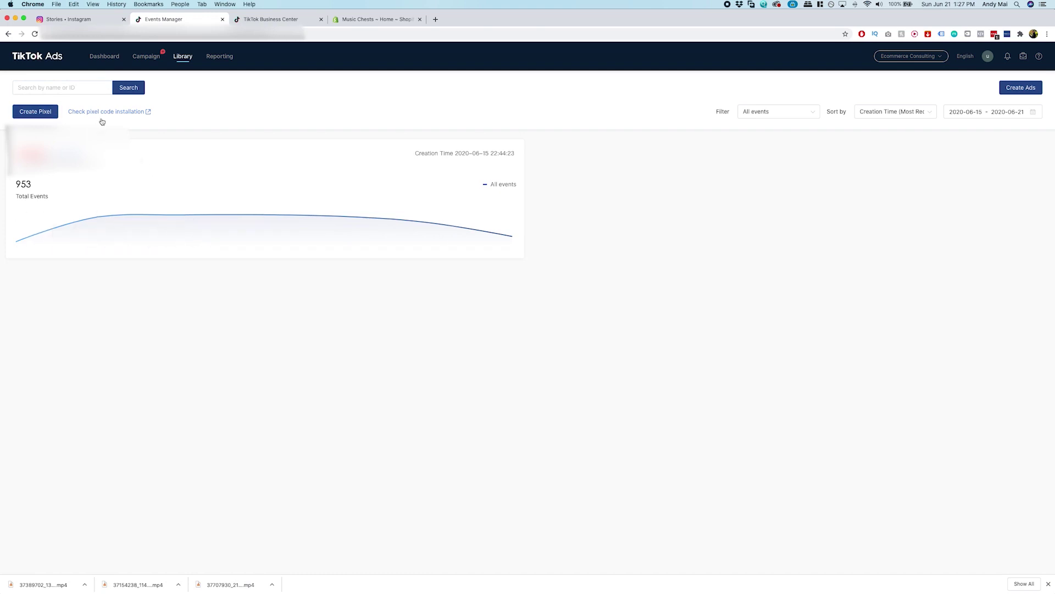
Step: Start creating a Website Traffic custom audience in the audience library, accepting the Custom Audience Addendum
mouse_move(183, 57)
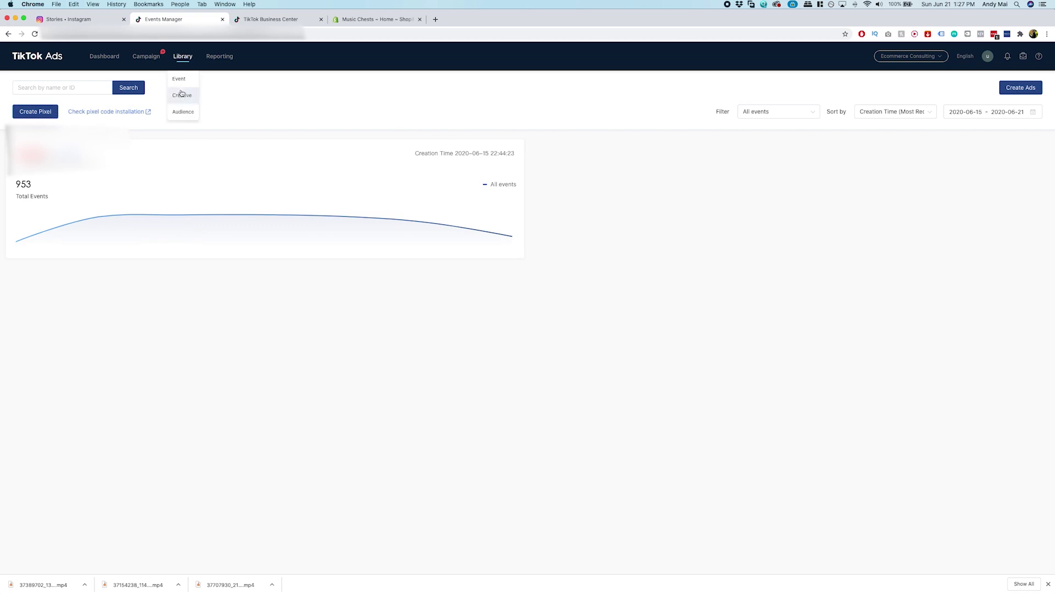
left_click(182, 112)
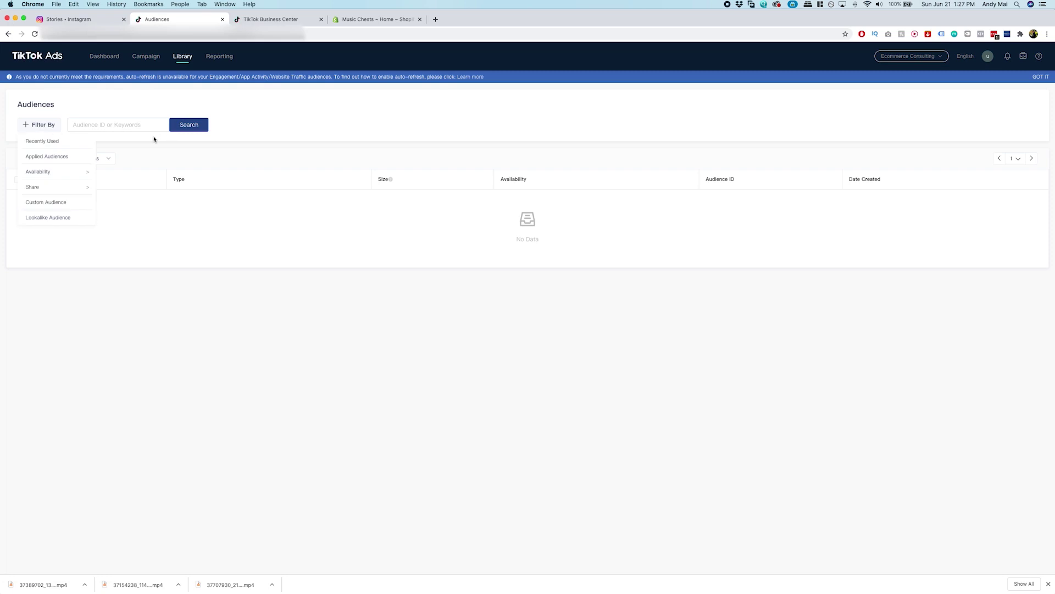
left_click(59, 161)
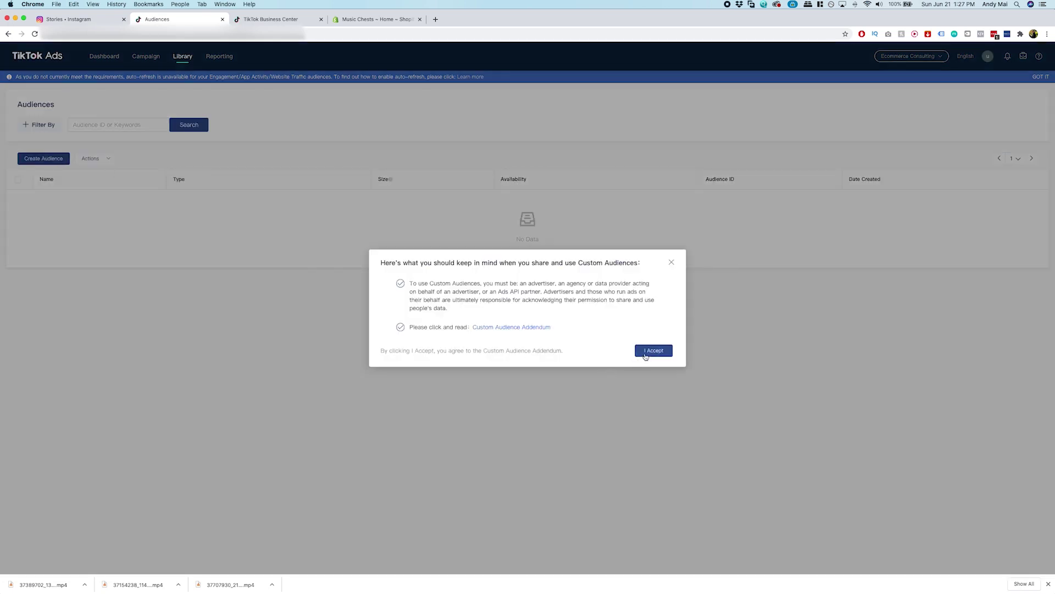
left_click(650, 352)
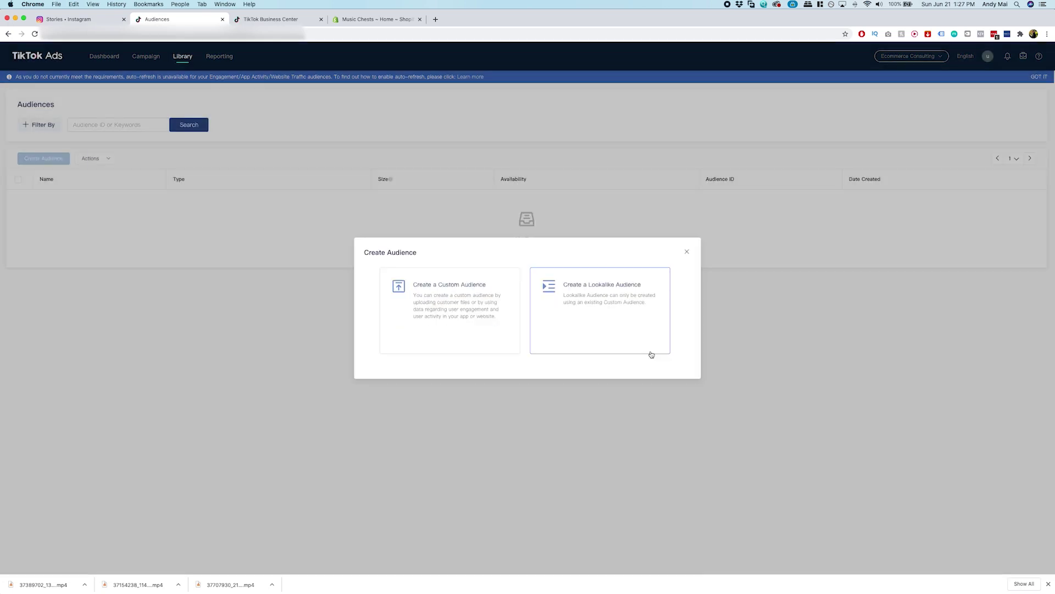
left_click(426, 302)
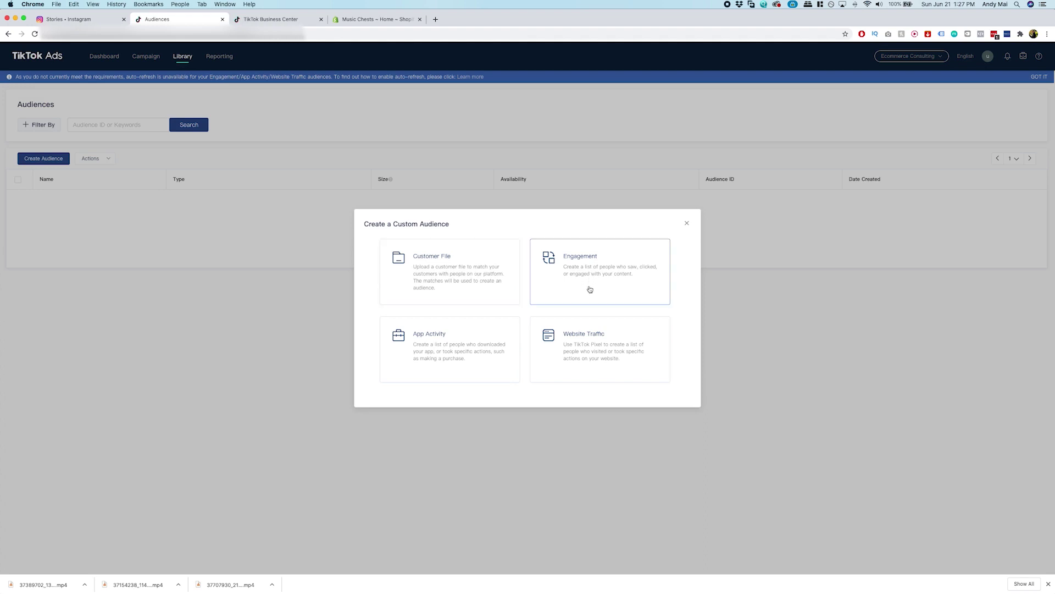
left_click(567, 347)
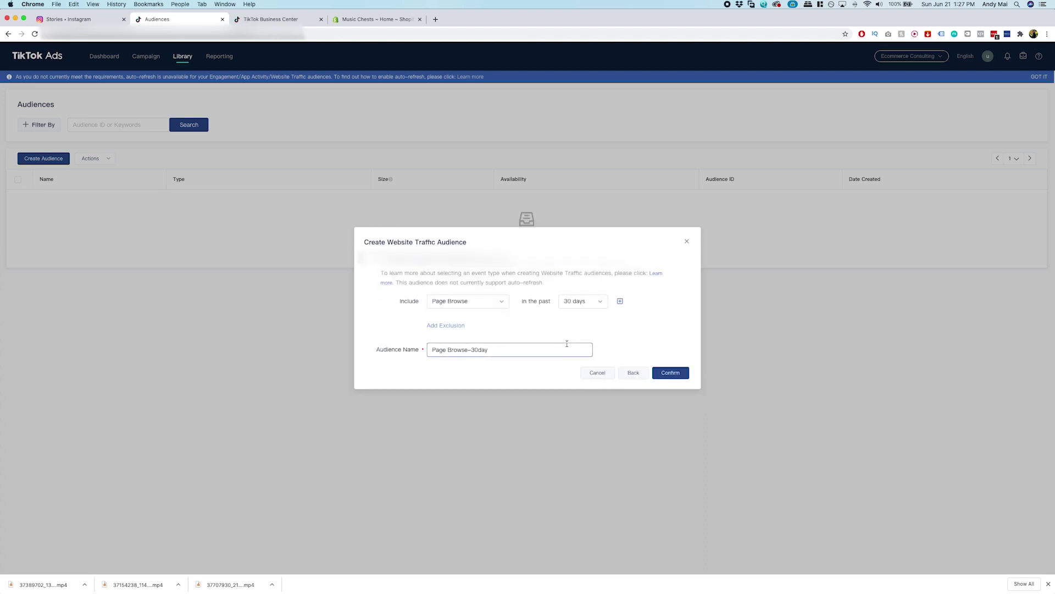
Step: Examine the audience's event and time-range options, and try adding an exclusion for Page Browse in the past 7 days
left_click(478, 303)
scroll(479, 346, "down", 2)
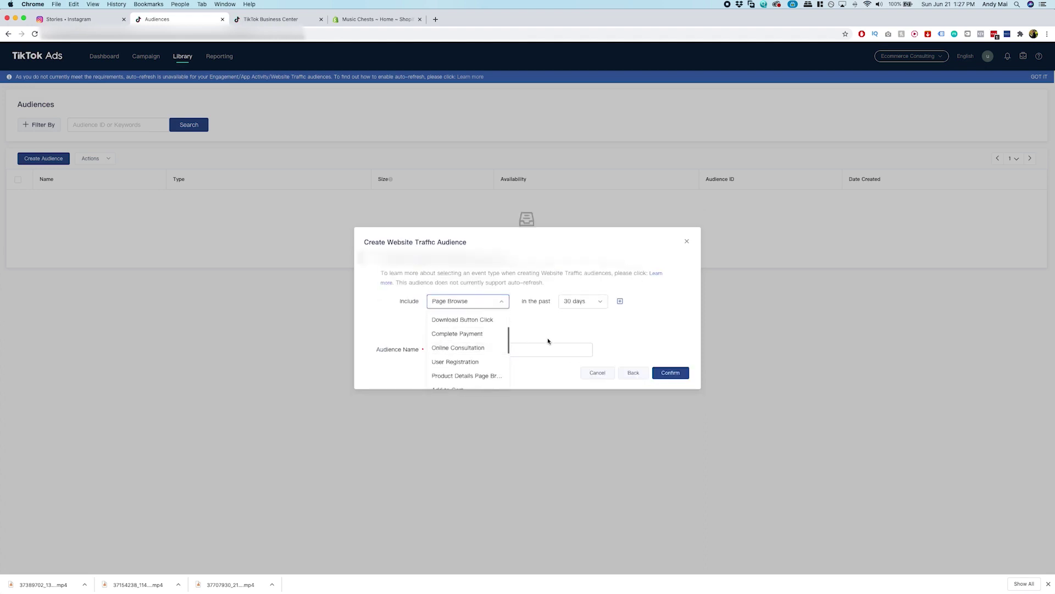
left_click(575, 313)
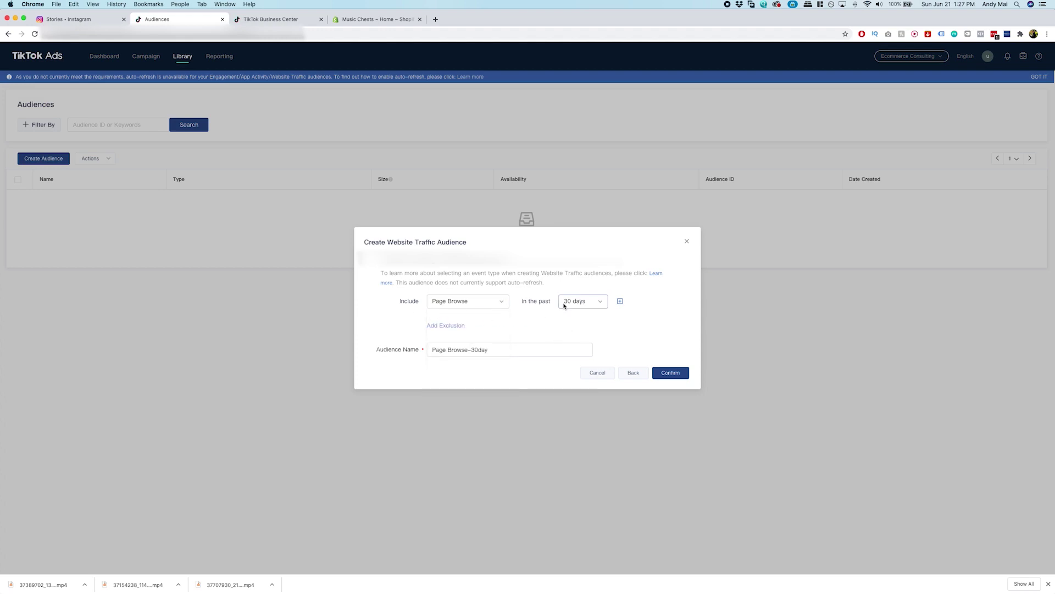
left_click(566, 304)
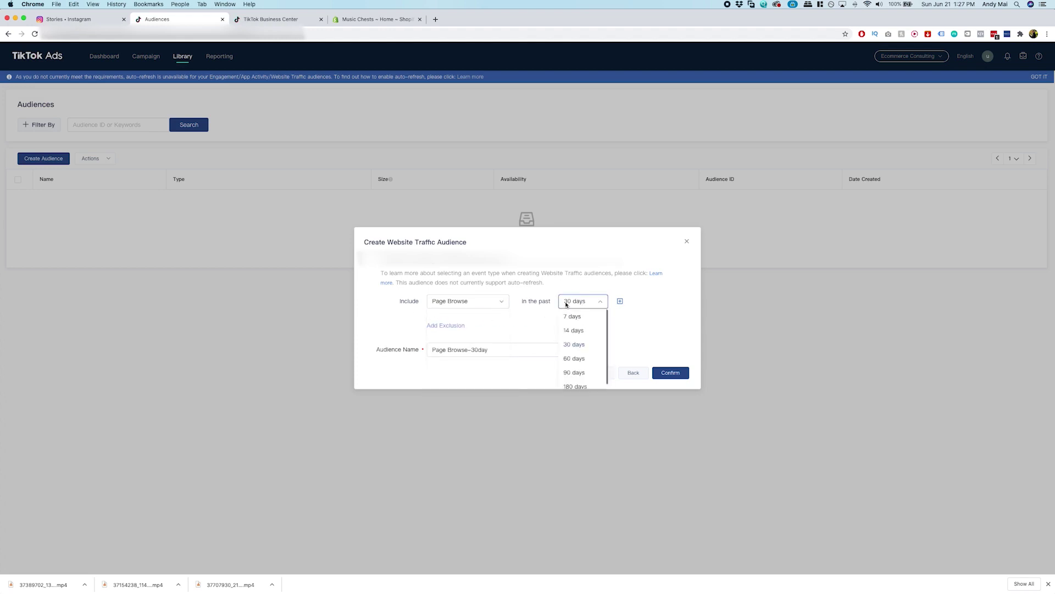
left_click(461, 325)
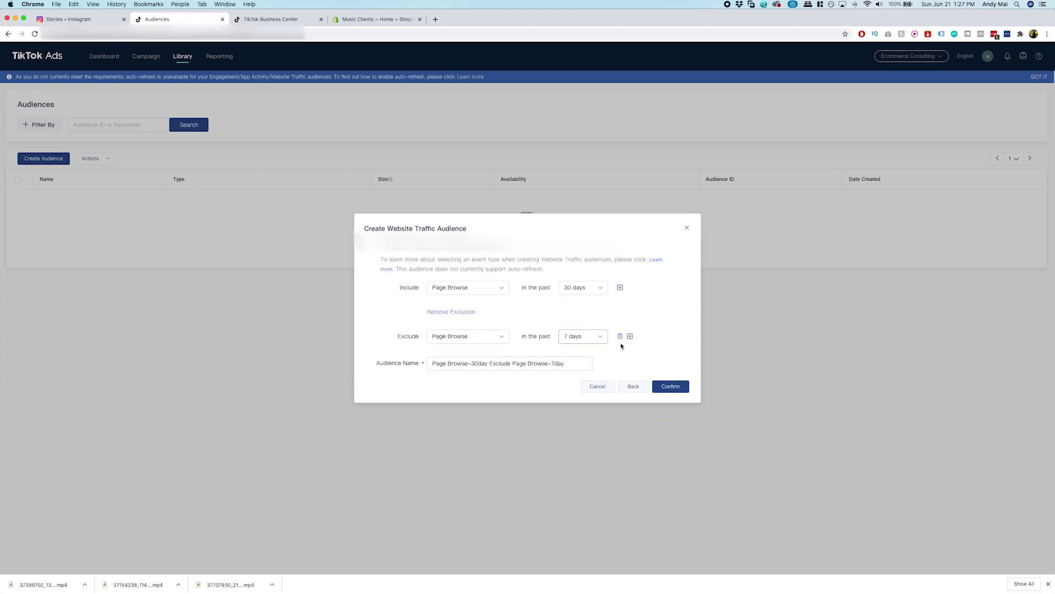
left_click(619, 337)
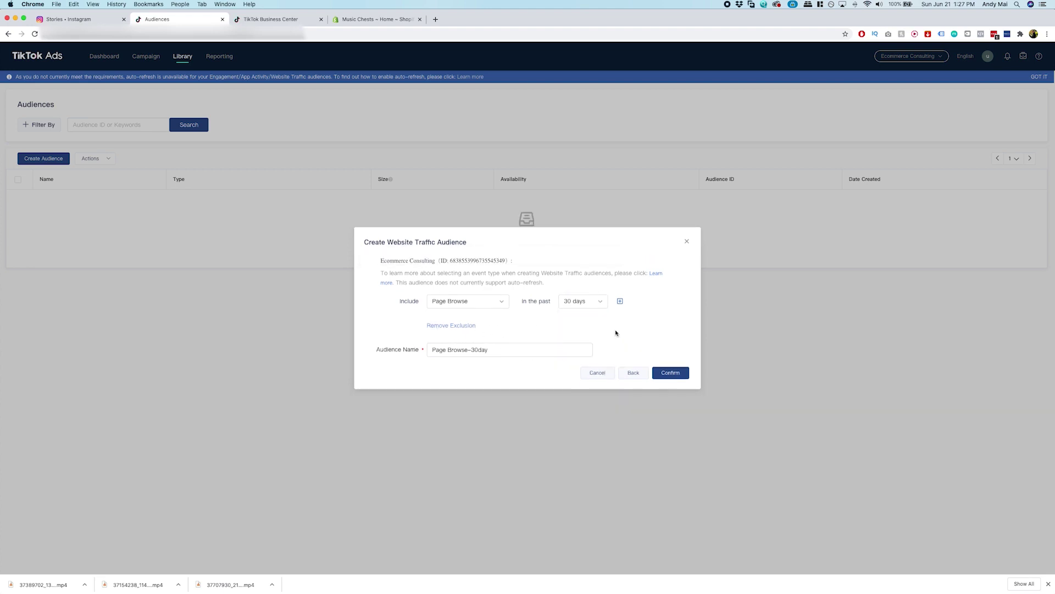
Step: Set the Page Browse audience's time range to 180 days, name it "Learn-Ecom - Page Browse", and create it
left_click(596, 301)
left_click(575, 381)
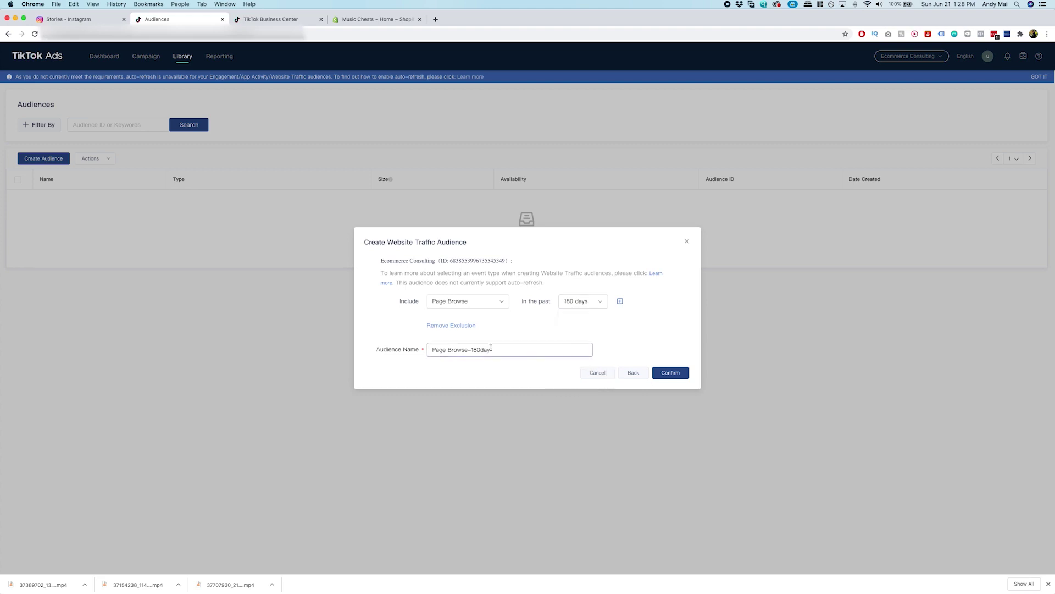
double_click(489, 350)
key("super+a")
type("Learn-Ecom P")
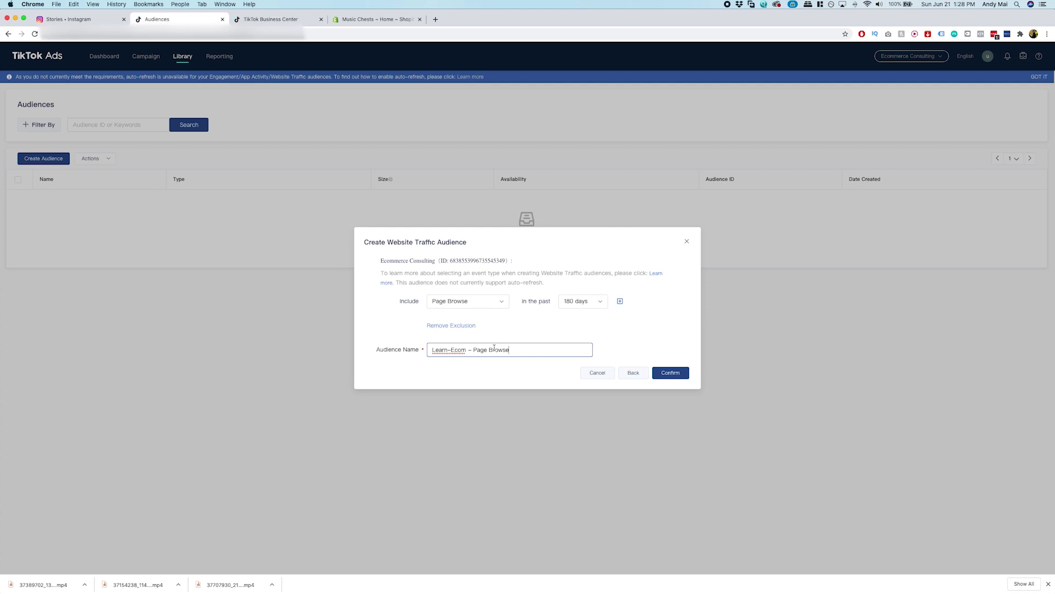
left_click(670, 372)
left_click(669, 373)
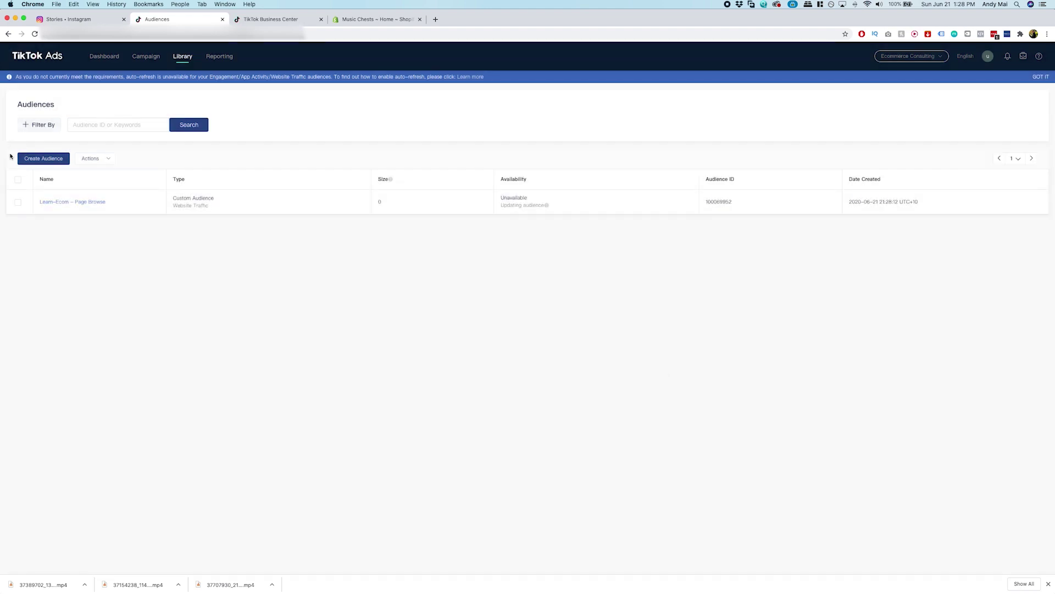
Step: Open the name settings of the Learn-Ecom - Page Browse audience and save them
left_click(46, 210)
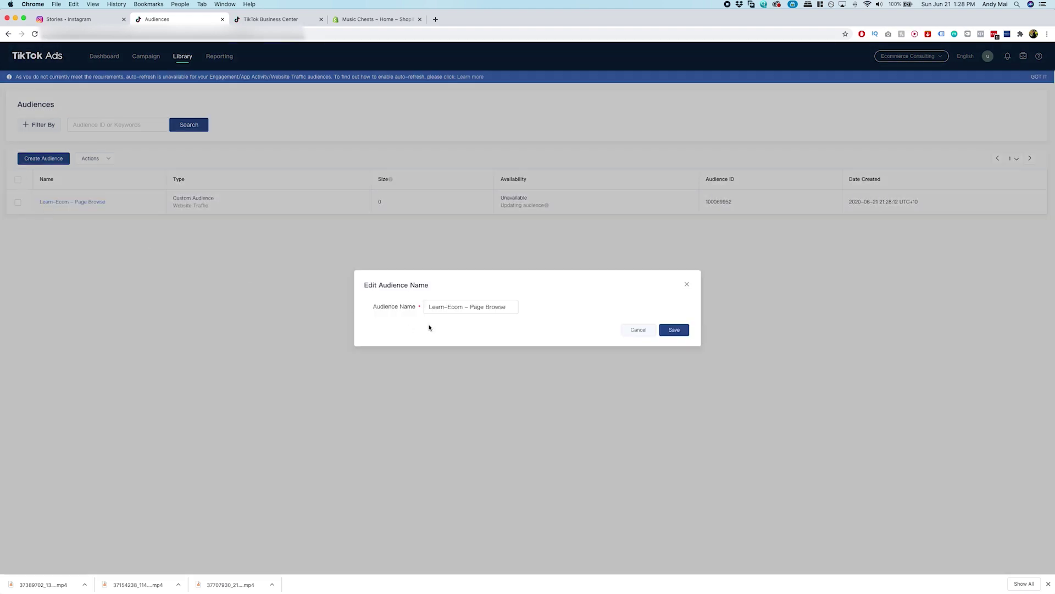
left_click(452, 308)
left_click(673, 328)
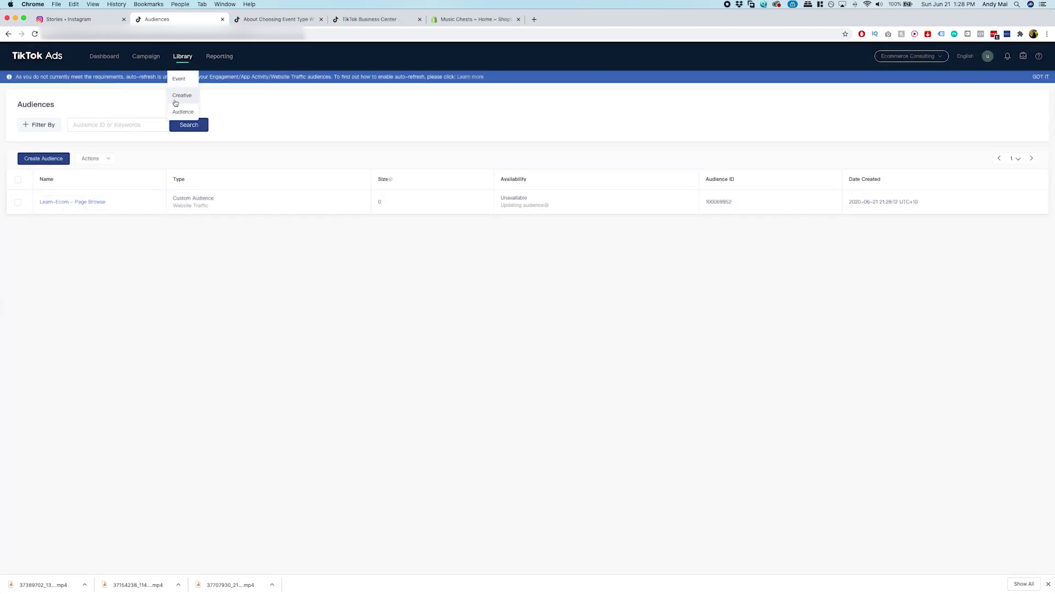
Step: View the videos and images stored in the creative library
left_click(177, 102)
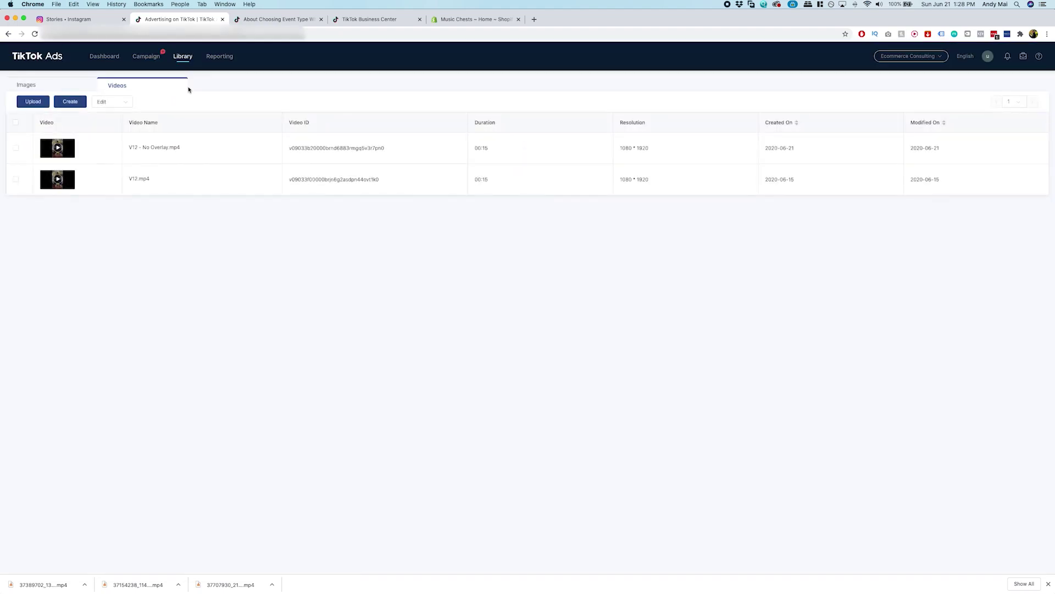
left_click(65, 89)
Step: Open the app event management in the Events Manager, go through its introduction, and view the new-app form
mouse_move(183, 59)
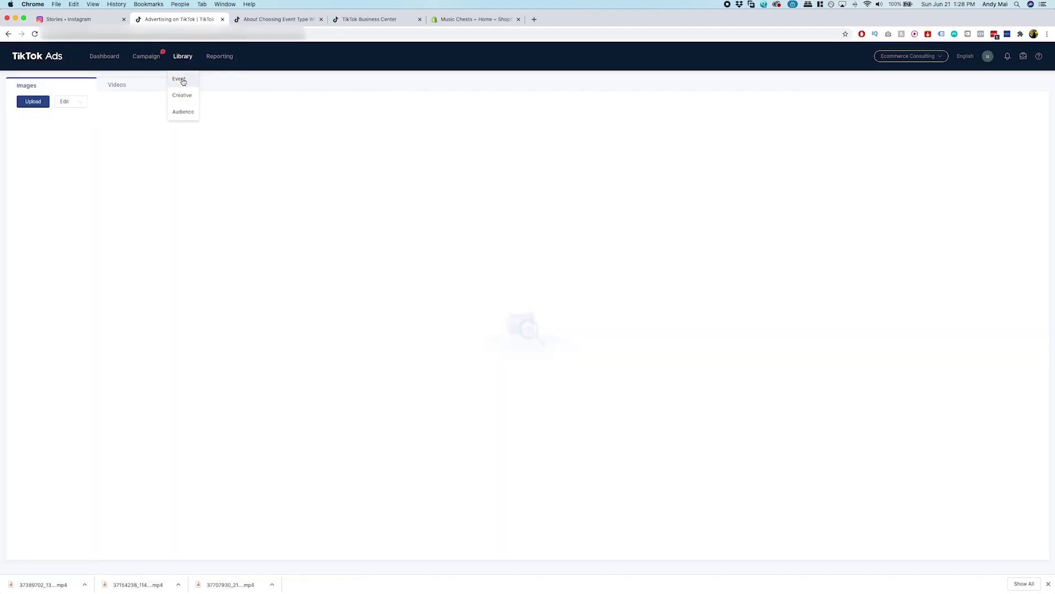
left_click(182, 80)
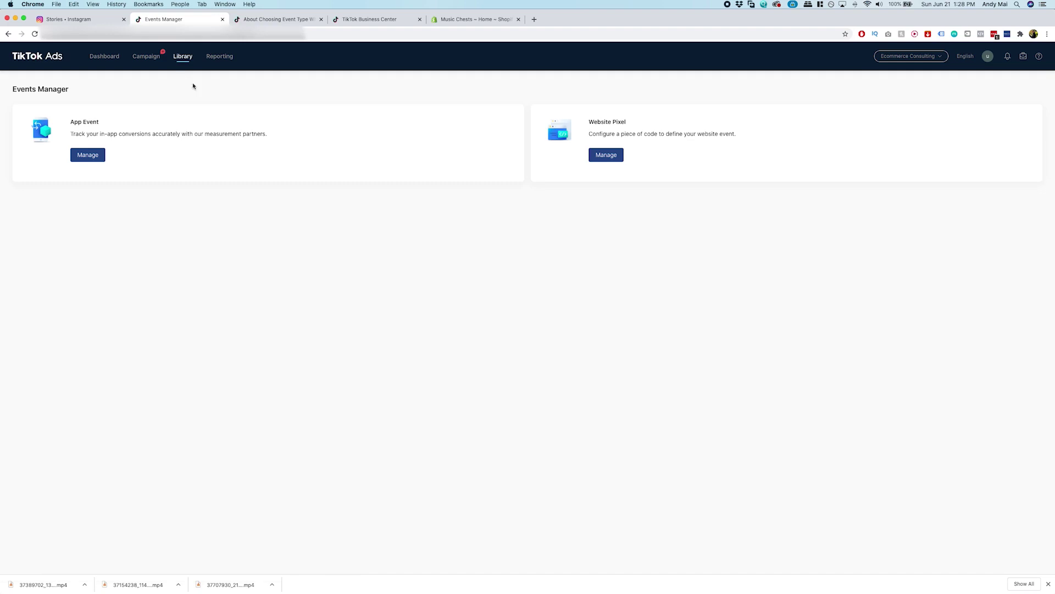
left_click(91, 154)
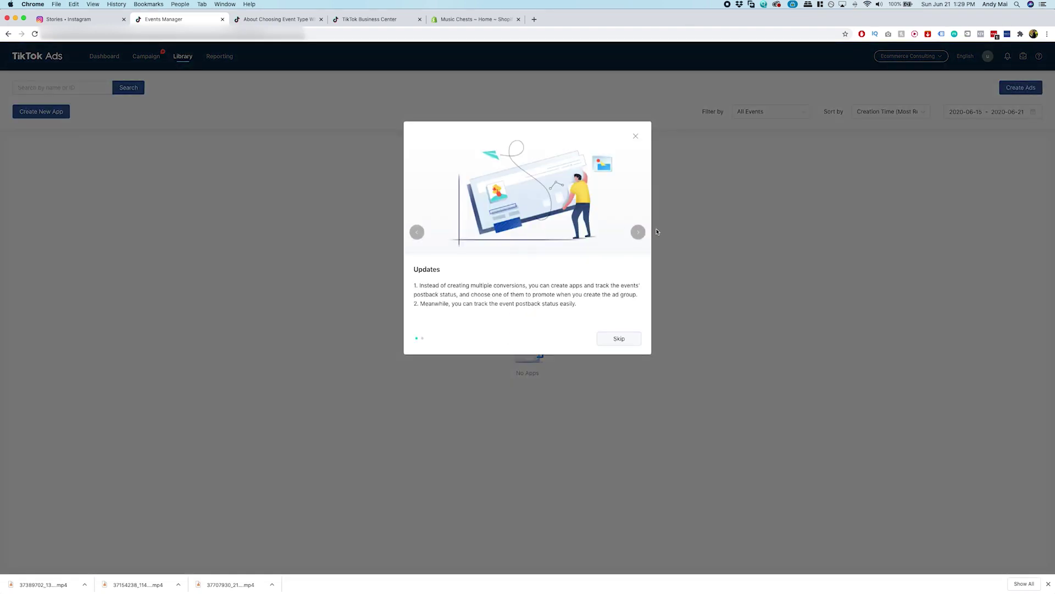
left_click(639, 231)
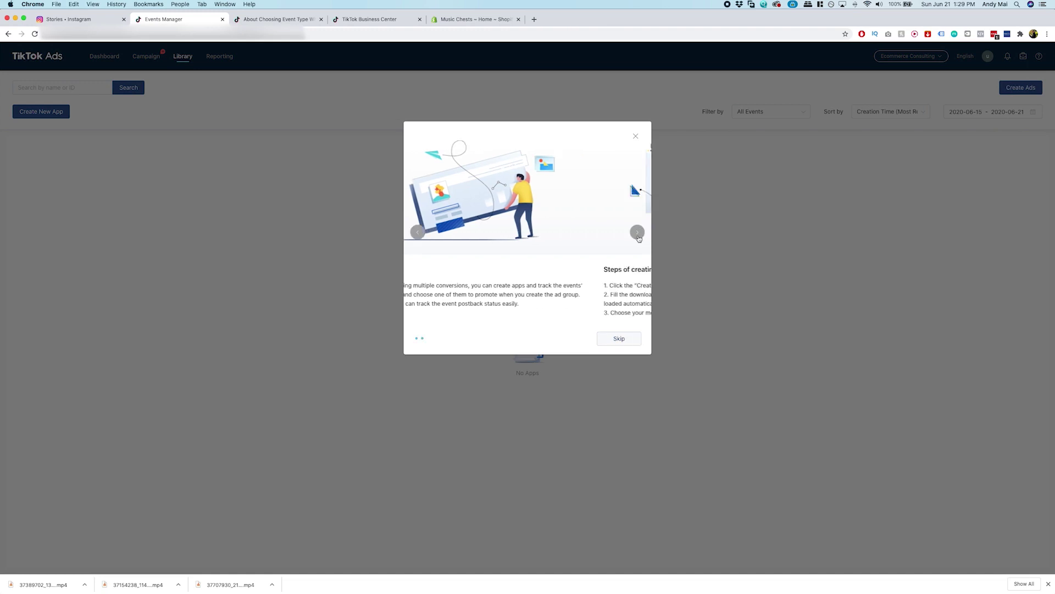
left_click(640, 232)
left_click(627, 337)
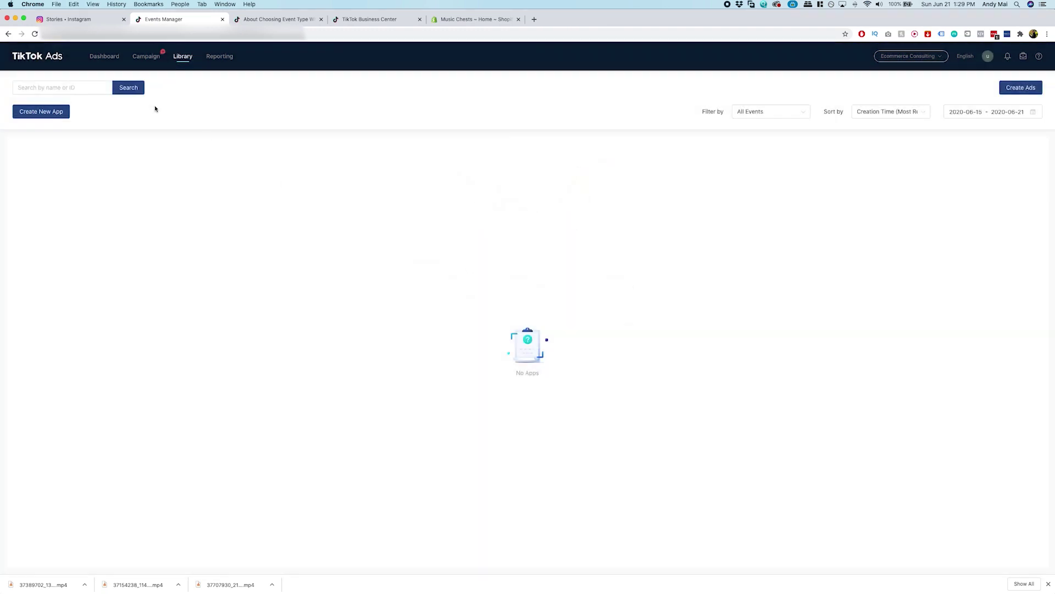
left_click(56, 112)
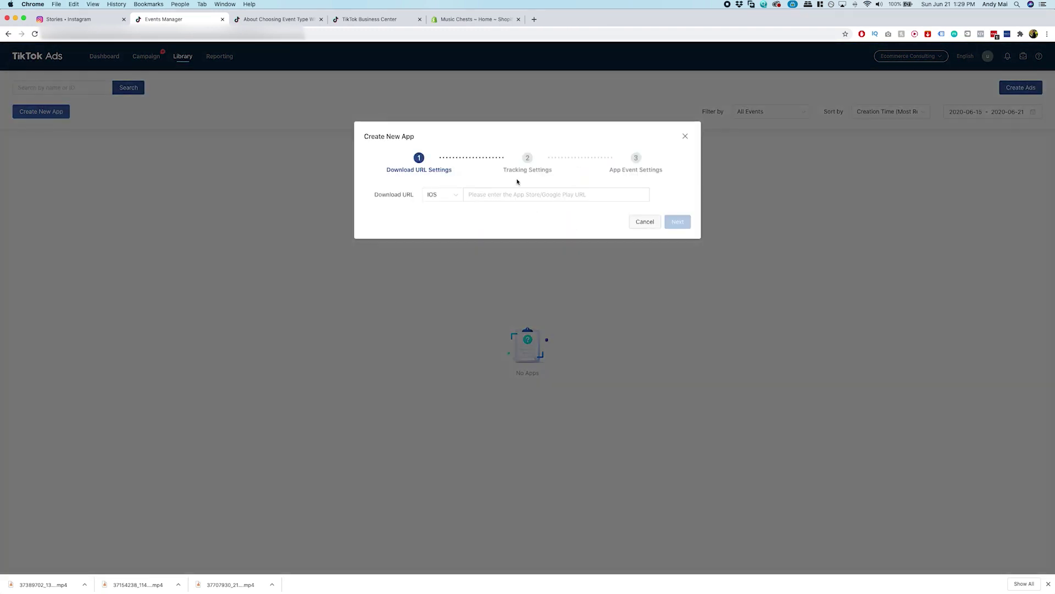
left_click(644, 221)
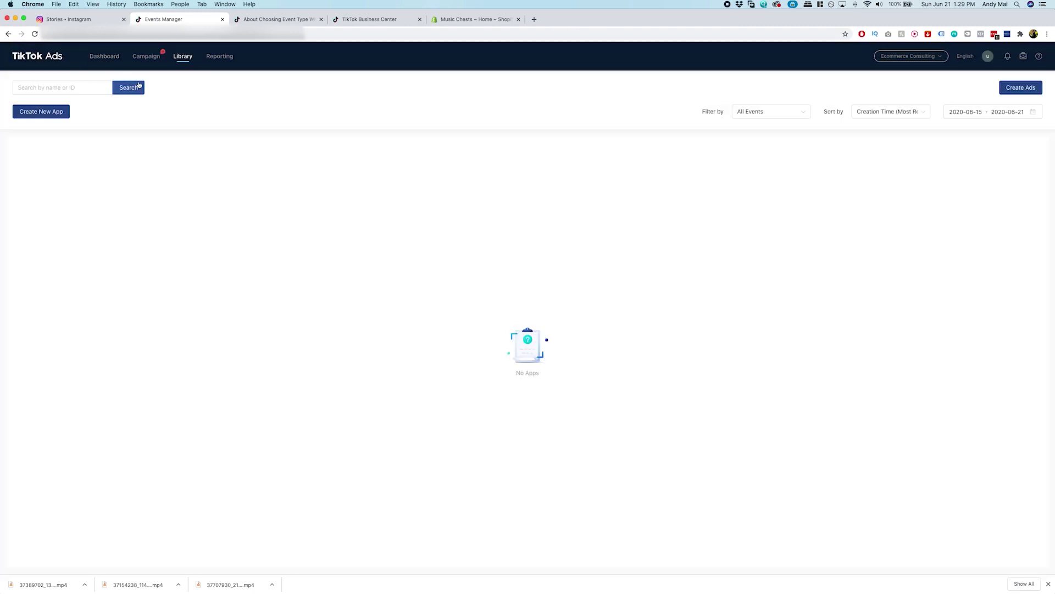
Step: Open the website pixel management and start creating a pixel named "Music Chest"
scroll(141, 85, "left", 5)
mouse_move(174, 64)
left_click(596, 154)
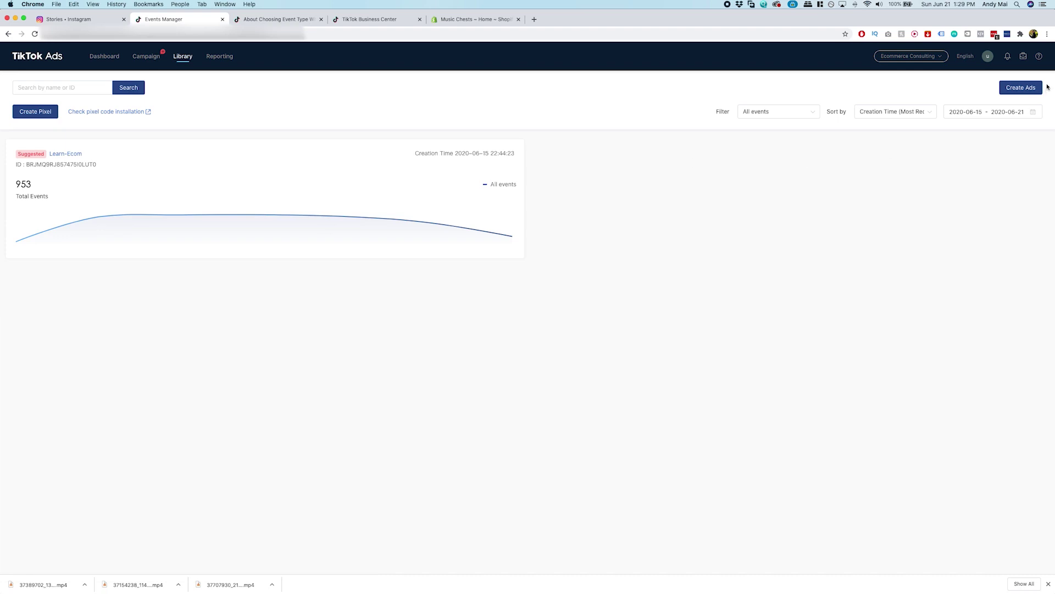
left_click(14, 113)
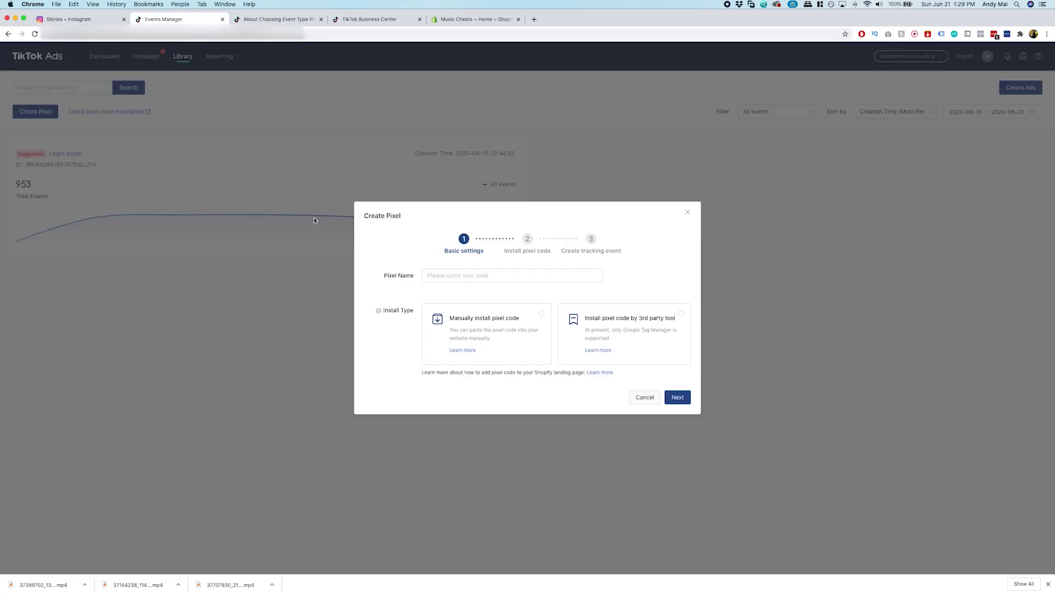
left_click(470, 279)
type("Music Chest")
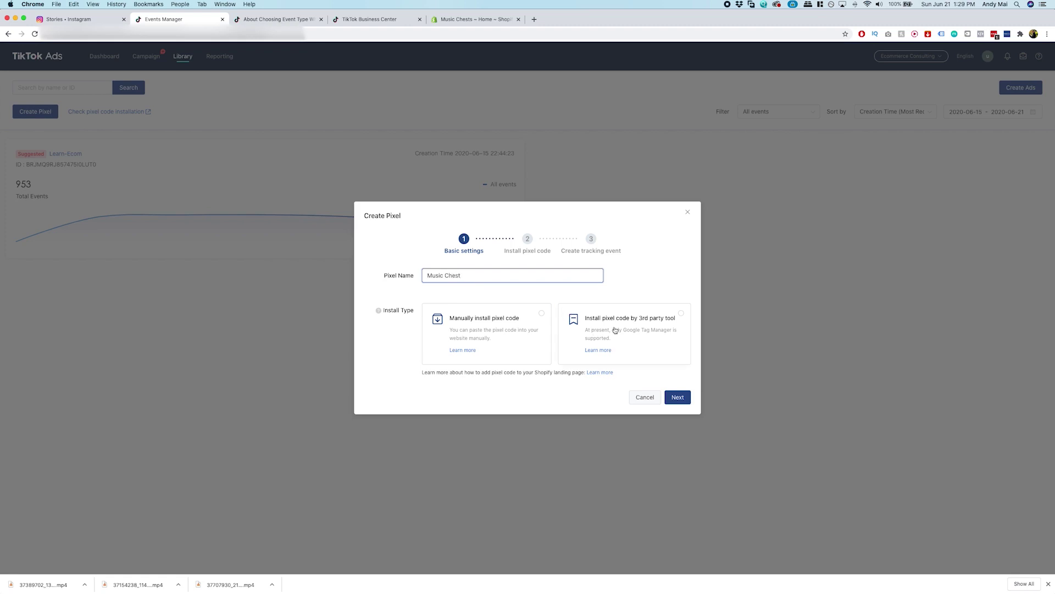
Step: Try the third-party install type for the pixel, opening the Google Tag Manager connection
left_click(663, 323)
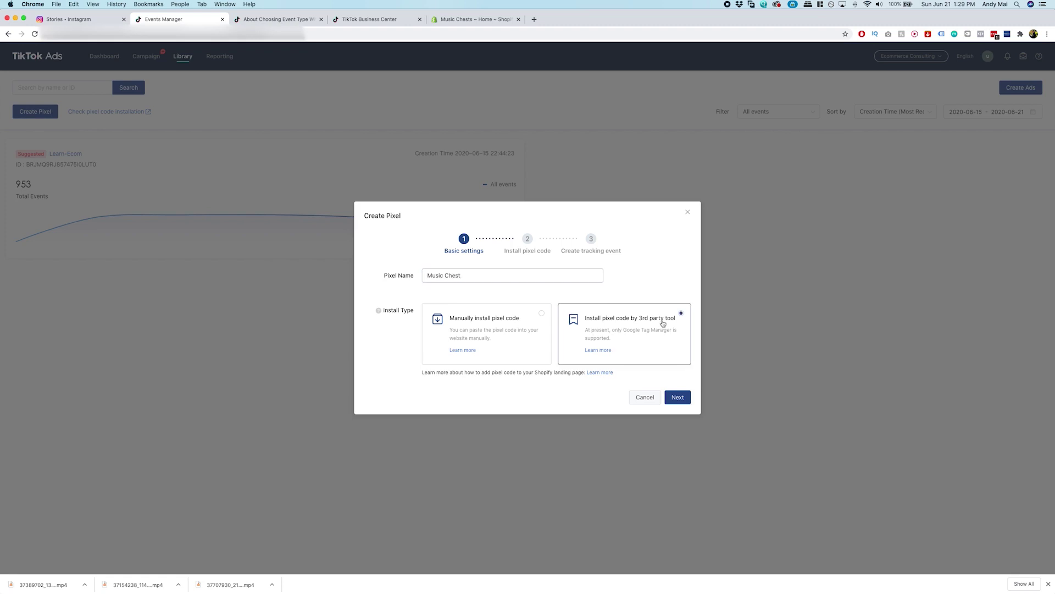
left_click(678, 397)
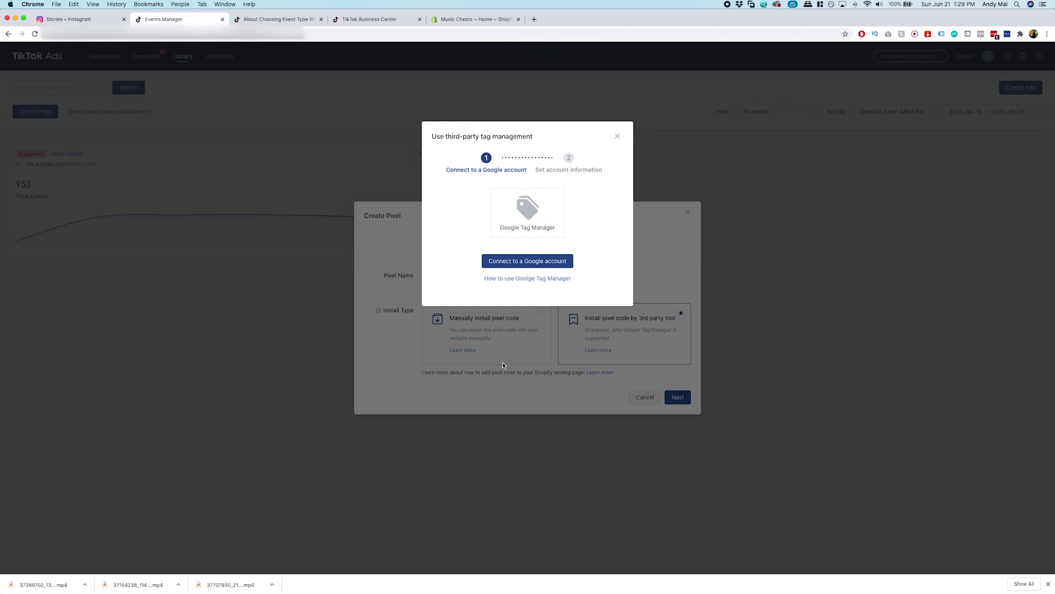
left_click(618, 136)
Step: Choose manual pixel code installation for the Music Chest pixel and proceed to its code
left_click(516, 341)
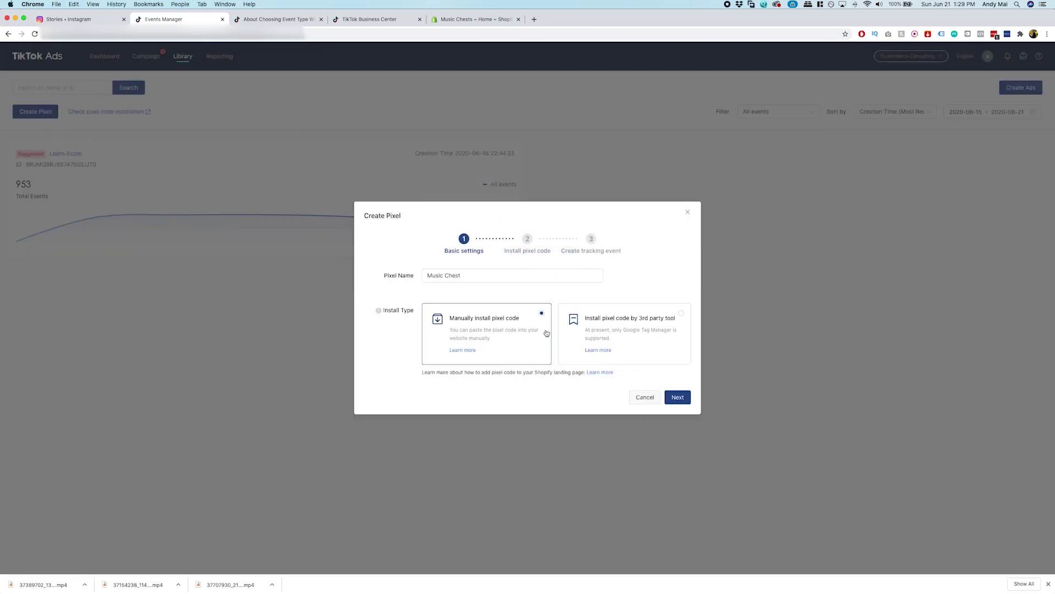
left_click(673, 396)
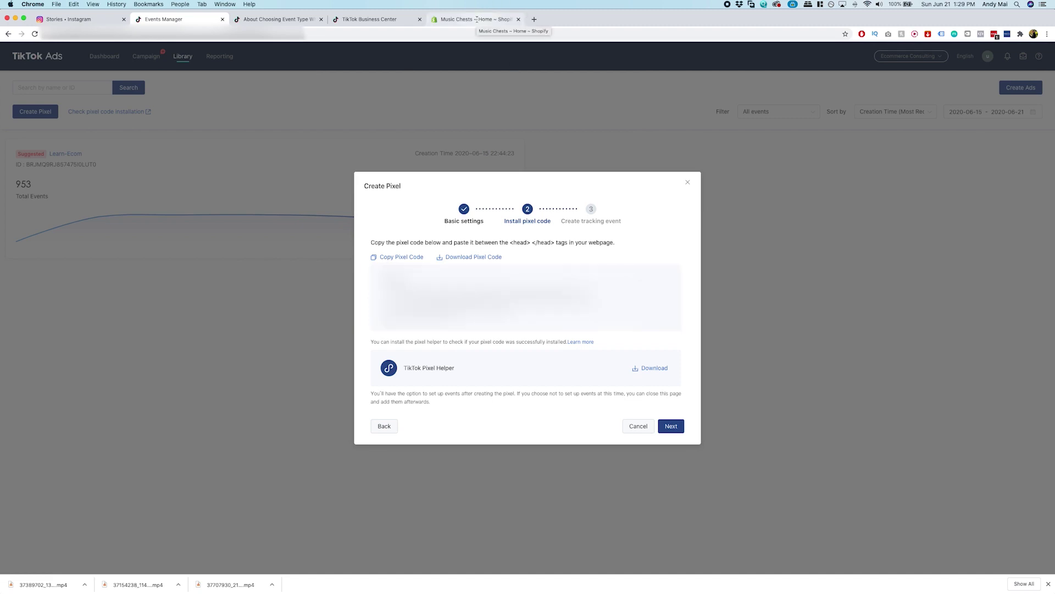
Step: Switch to the Music Chests Shopify admin and open the live theme's theme.liquid file in the code editor
left_click(435, 20)
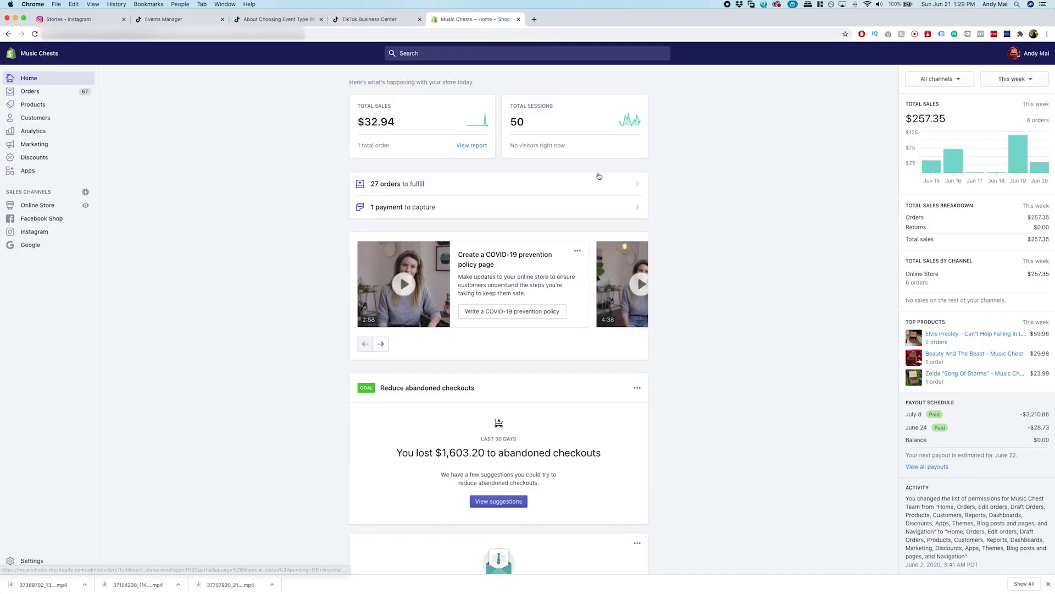
left_click(9, 205)
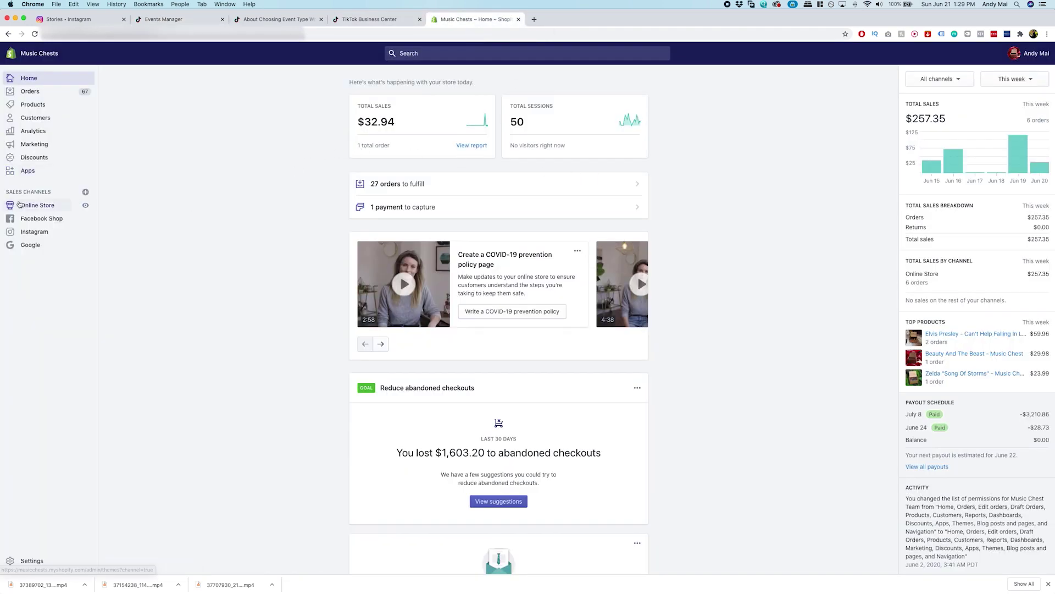
left_click(695, 140)
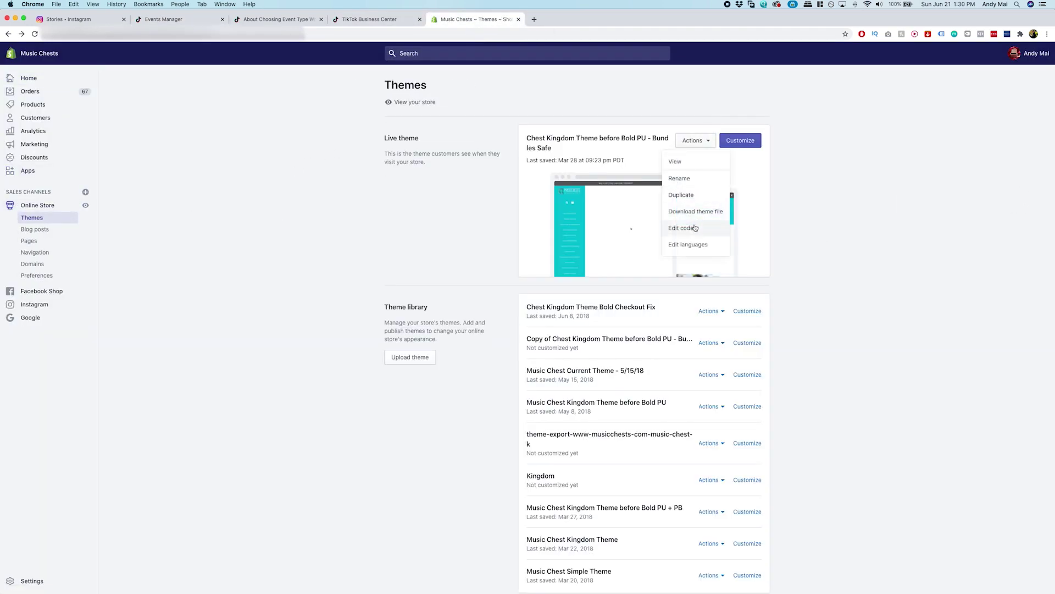
left_click(694, 229)
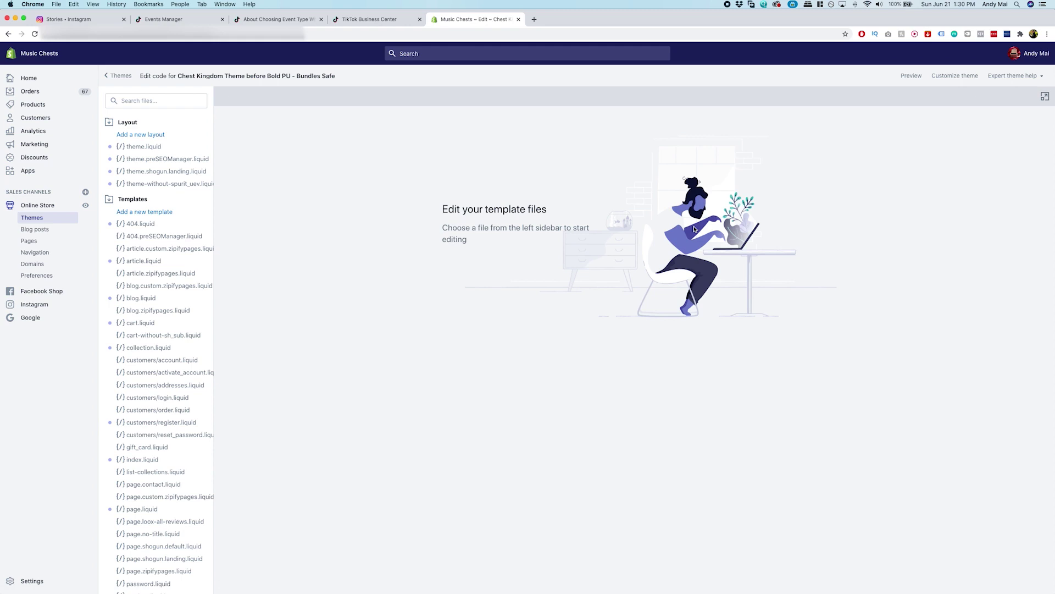
scroll(175, 338, "down", 10)
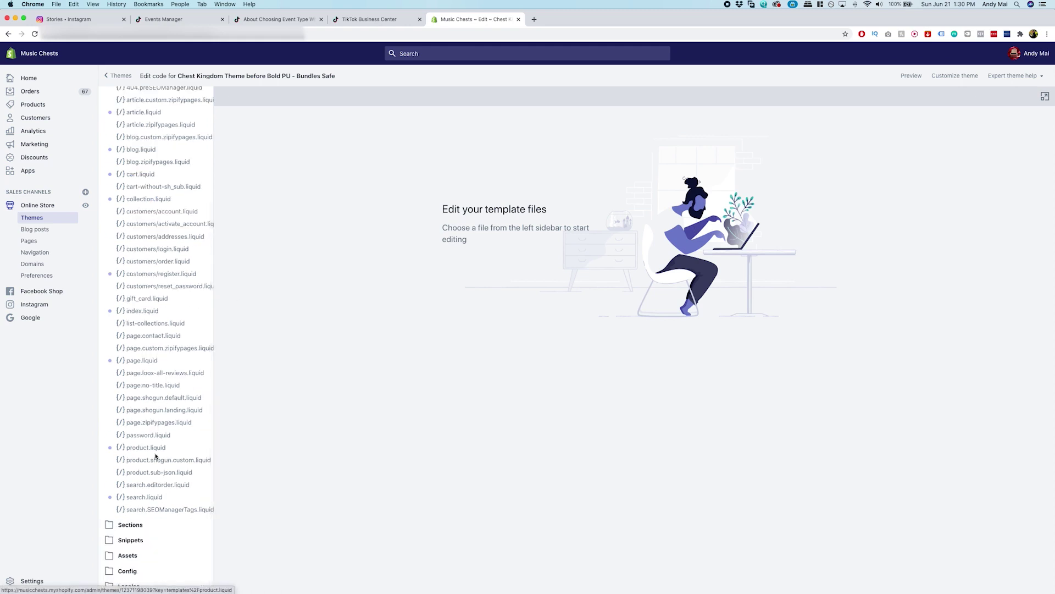
scroll(165, 440, "up", 8)
scroll(156, 522, "down", 10)
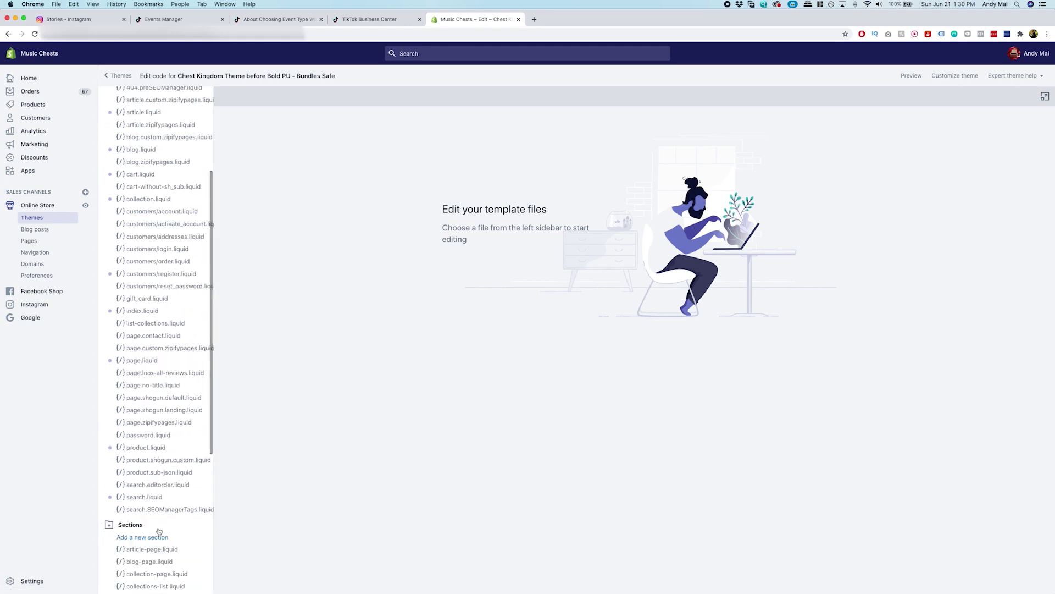
scroll(159, 528, "up", 5)
left_click(156, 147)
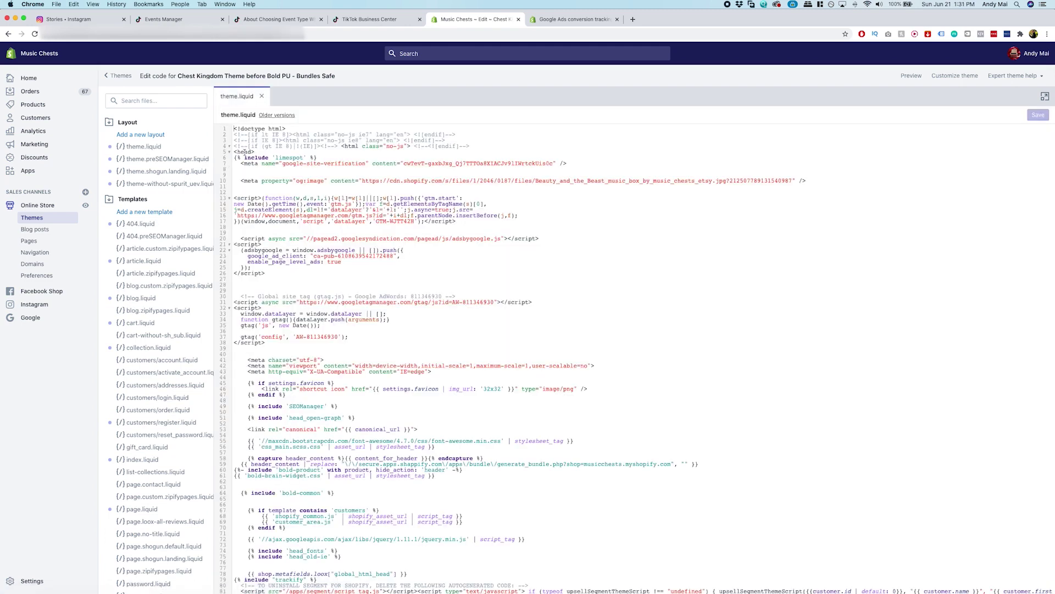
Step: Paste the TikTok pixel code into the head section of theme.liquid, above the Google global site tag, and save the file
key("Return")
key("Return")
key("Return")
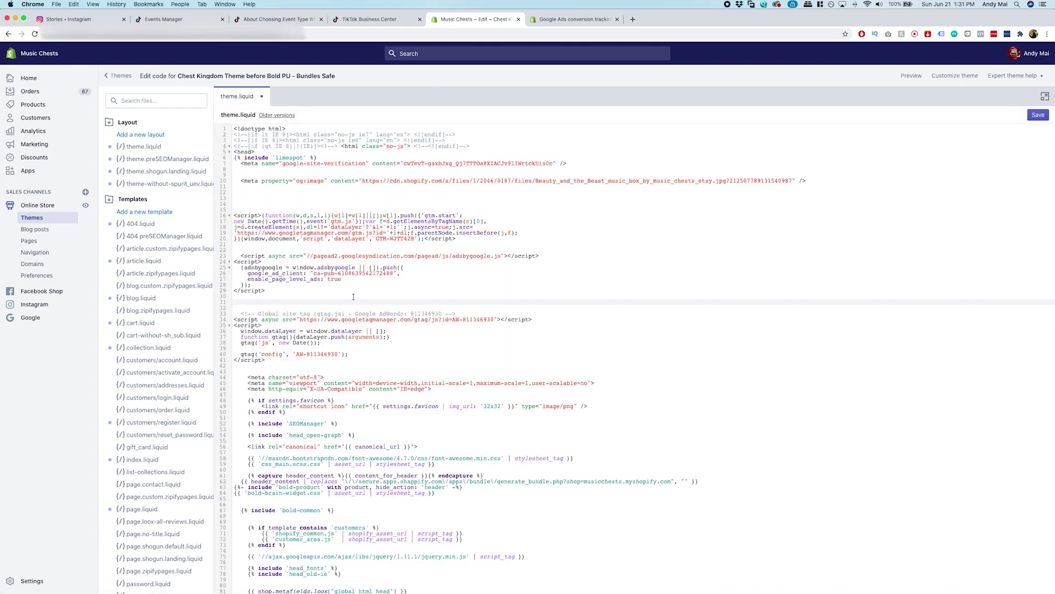
key("super+v")
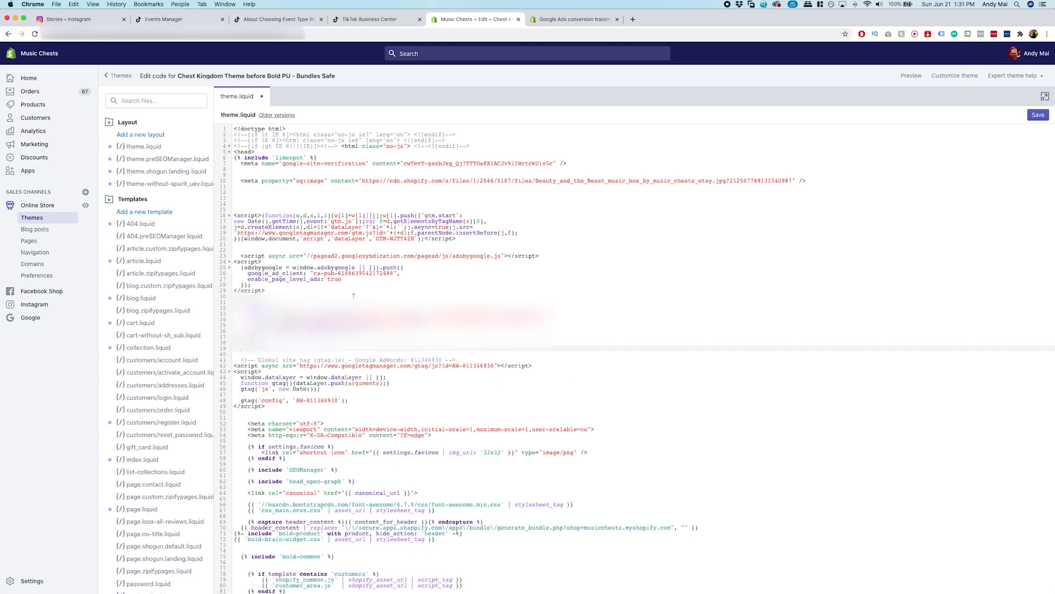
left_click(1038, 115)
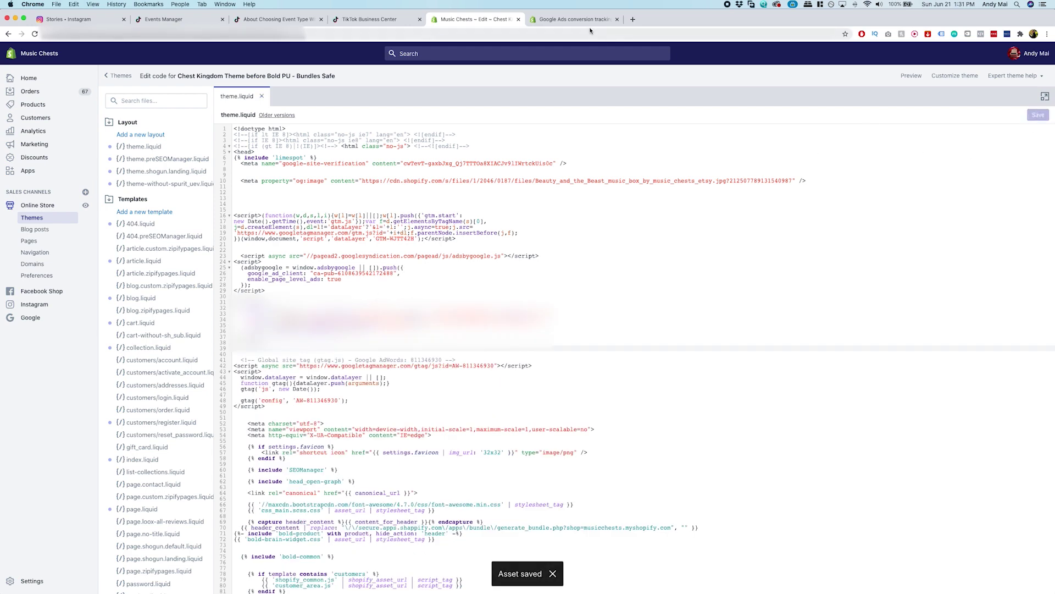
Step: Open the Music Chests storefront in a new tab and check its pixel with the Pixel self-test tool
left_click(632, 20)
type("mus")
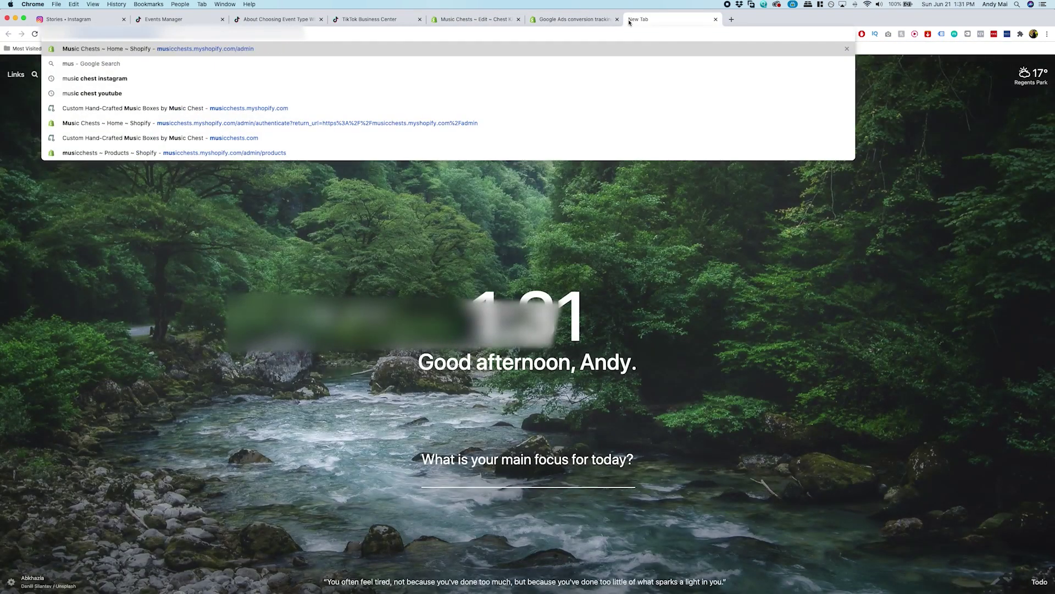
left_click(482, 107)
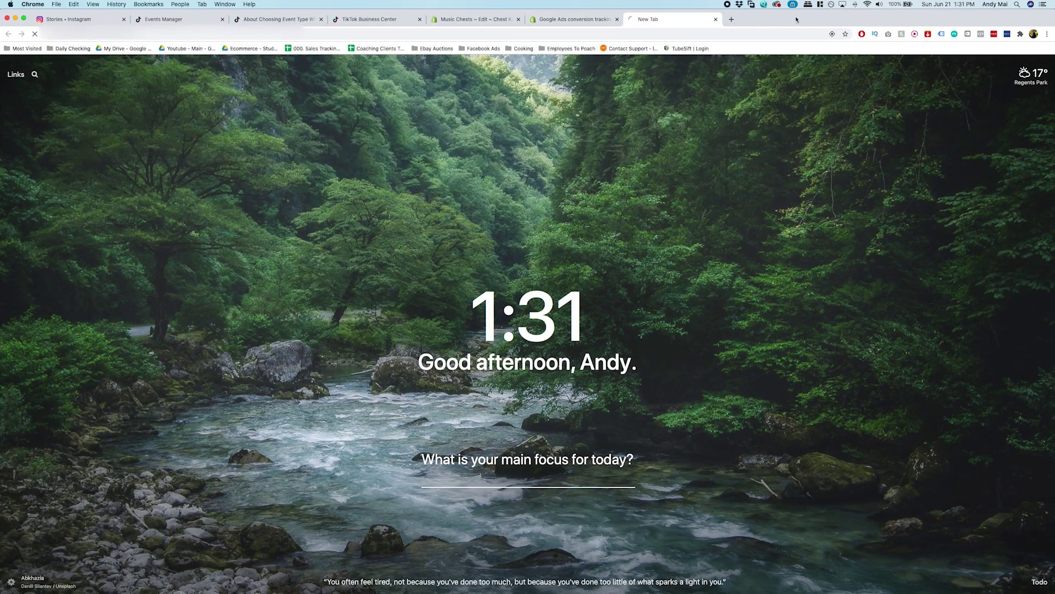
left_click(860, 35)
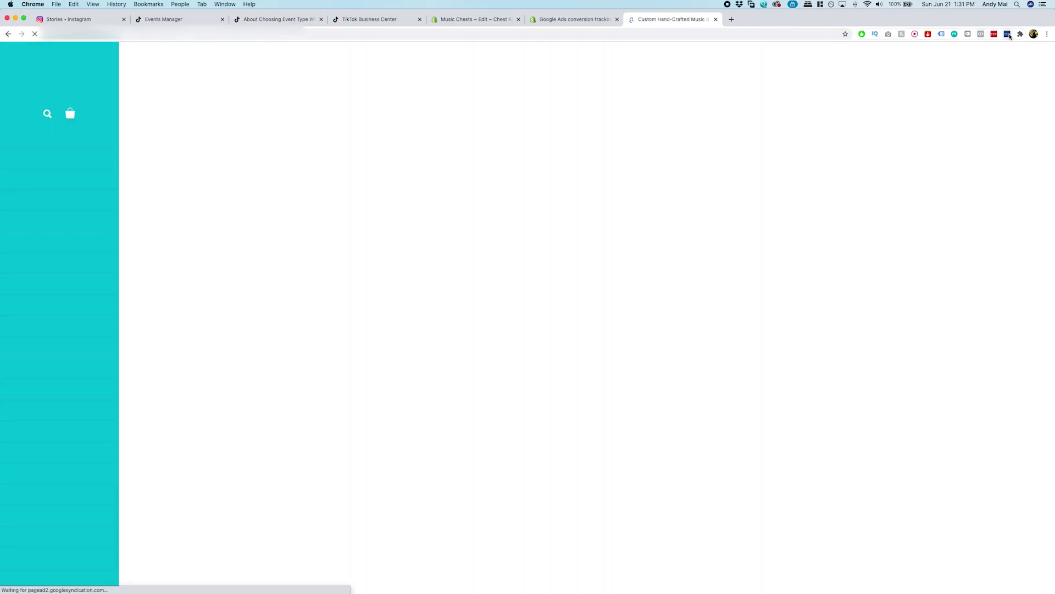
left_click(1007, 34)
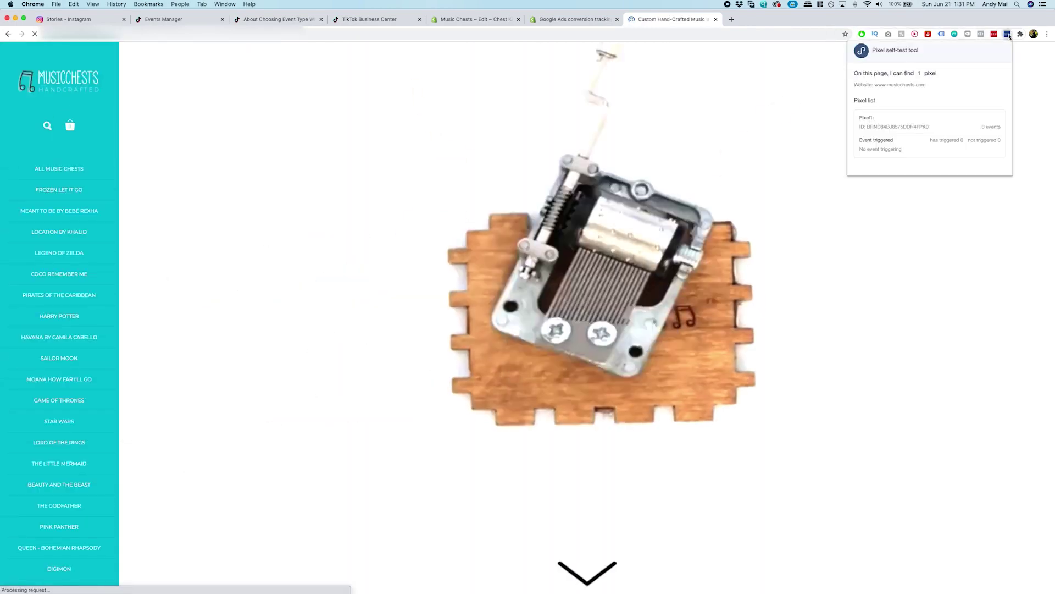
left_click(788, 141)
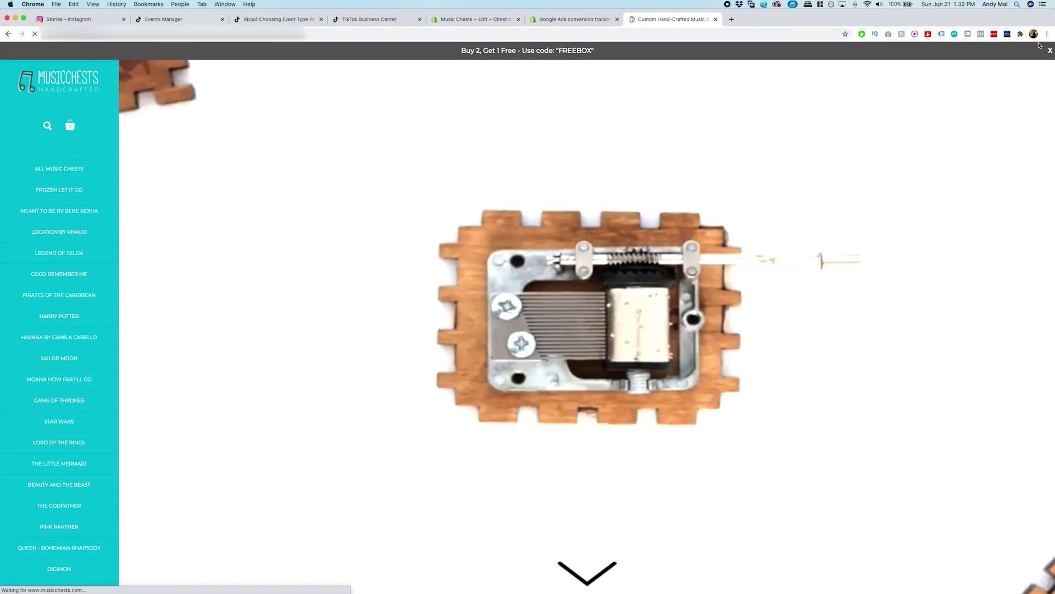
Step: Reload the Music Chests storefront and recheck its pixel with the Pixel self-test tool
key("super+r")
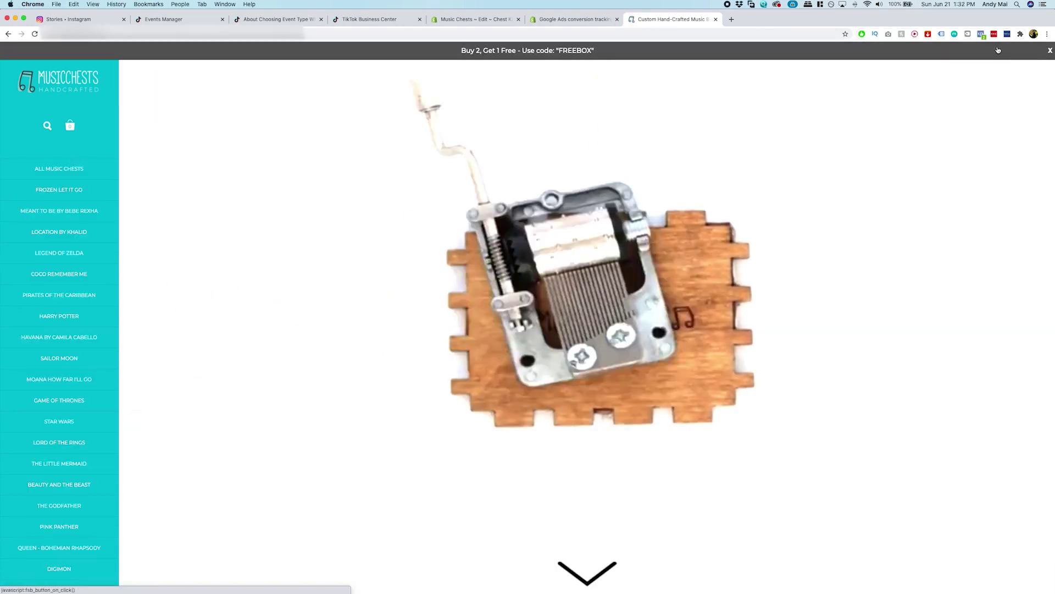
left_click(1007, 35)
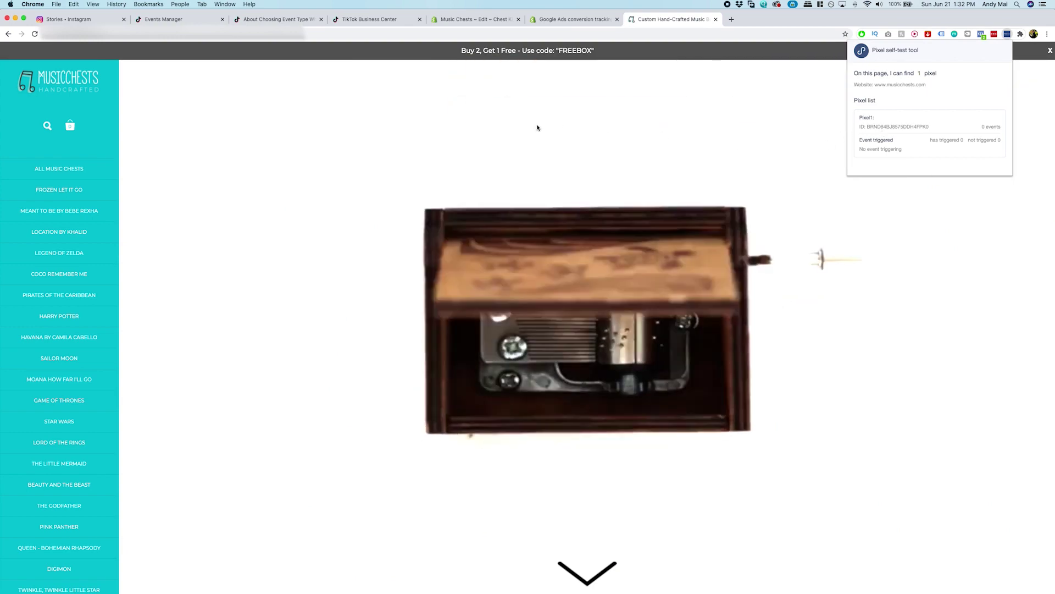
left_click(34, 34)
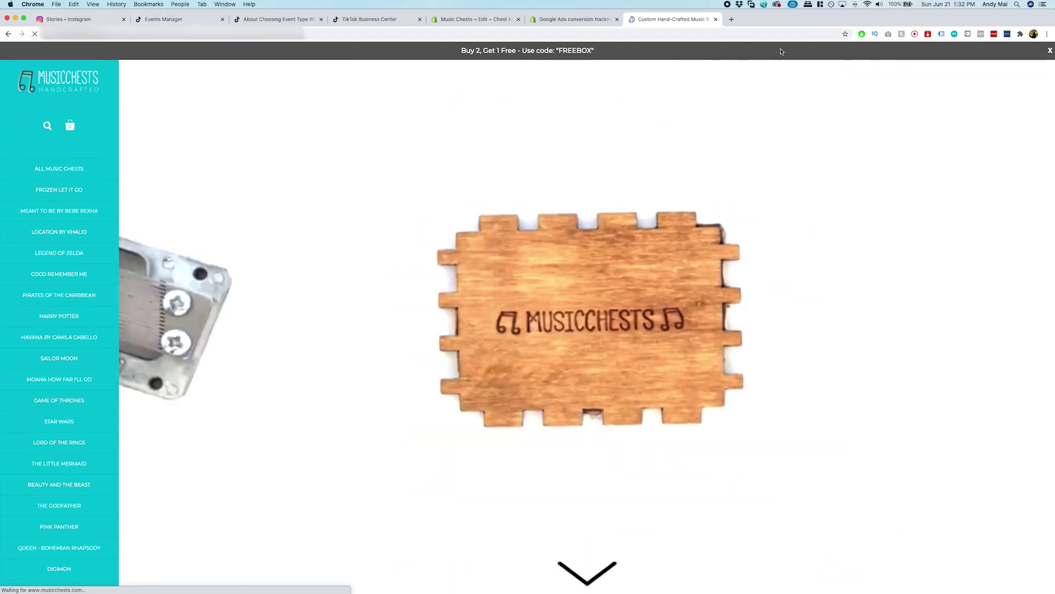
left_click(1007, 36)
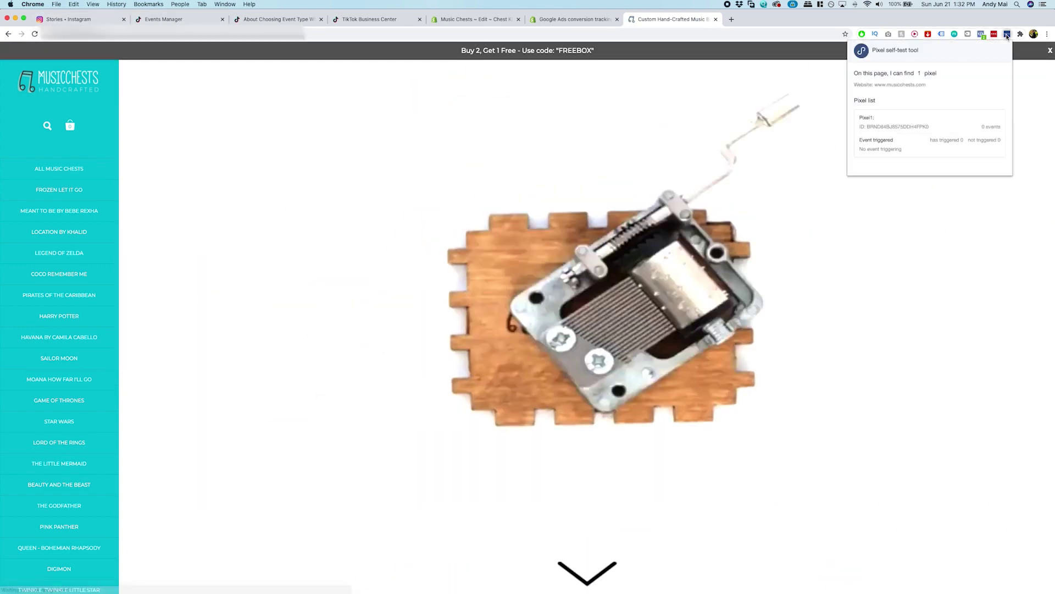
left_click(981, 34)
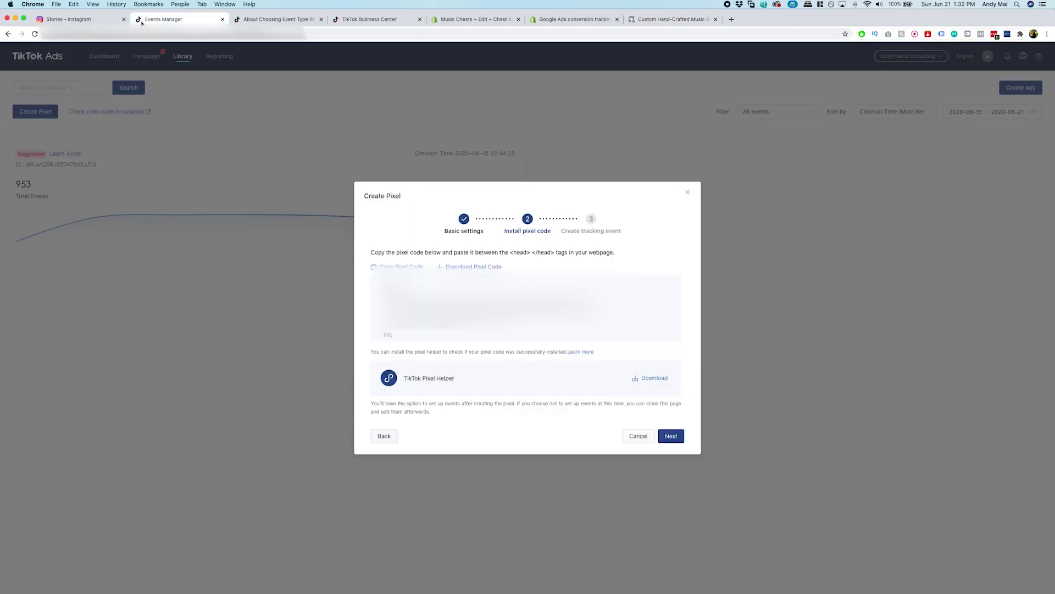
Step: Proceed to tracking event creation with the E-Commerce Events template and set the statistic type of all four events to Every
left_click(671, 436)
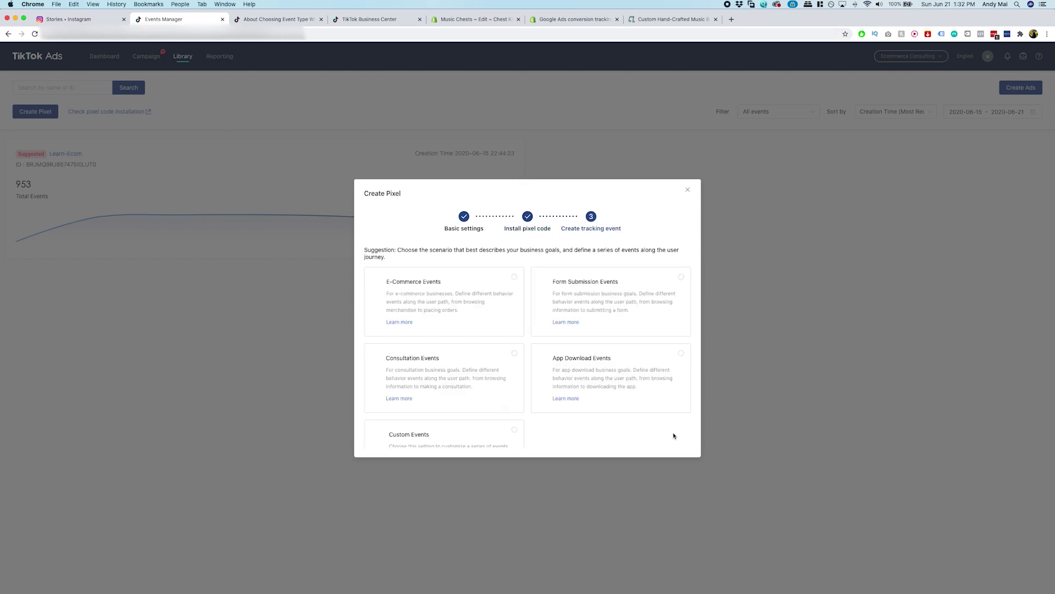
left_click(488, 287)
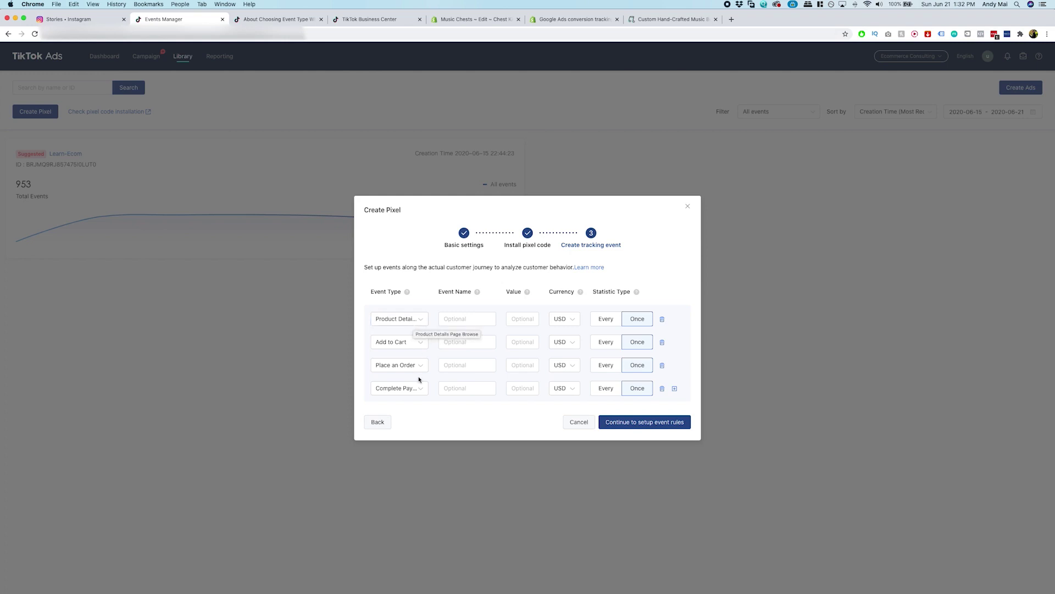
left_click(601, 320)
left_click(603, 345)
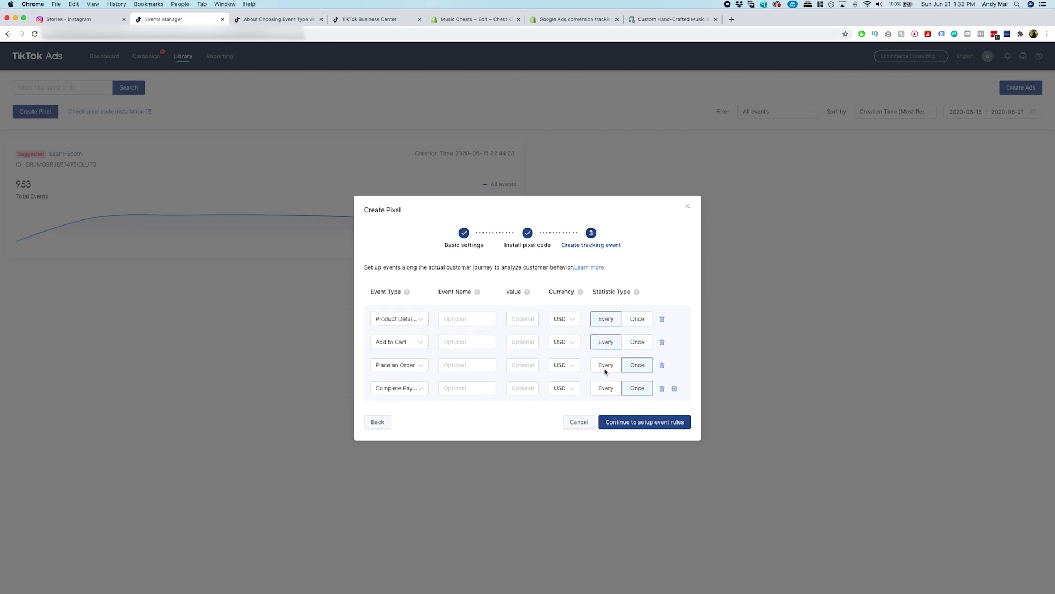
left_click(605, 368)
left_click(607, 389)
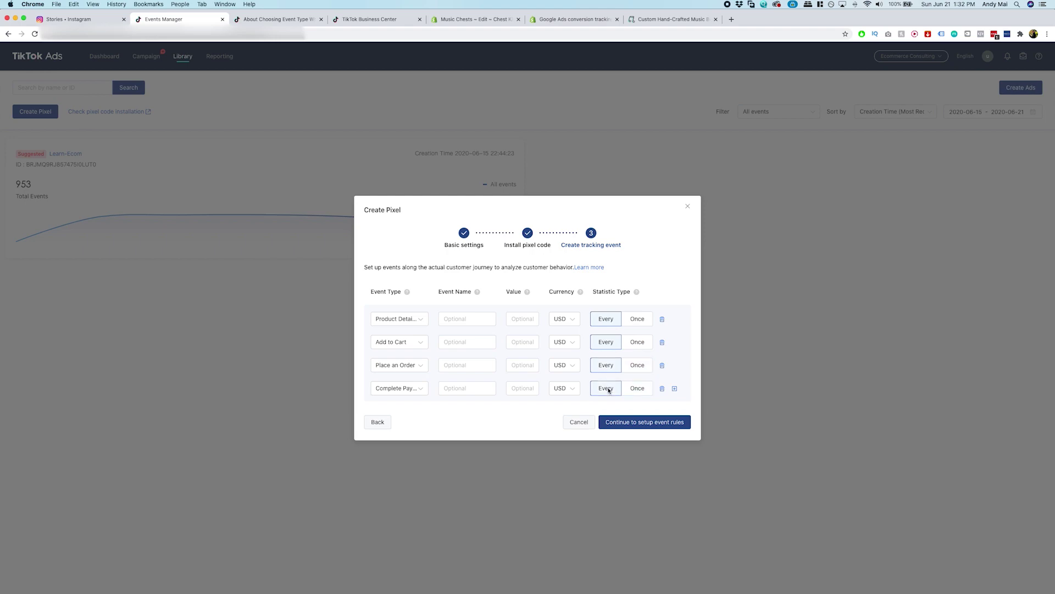
Step: Read the help article on creating events, including its Statistics Method section, and return to the pixel's event setup
left_click(594, 267)
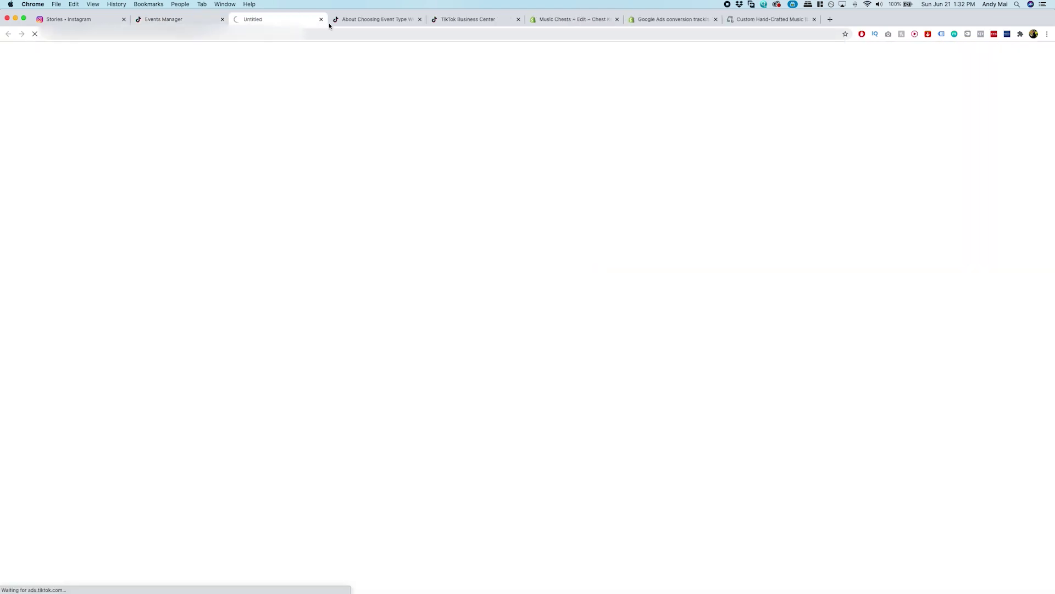
scroll(424, 300, "down", 5)
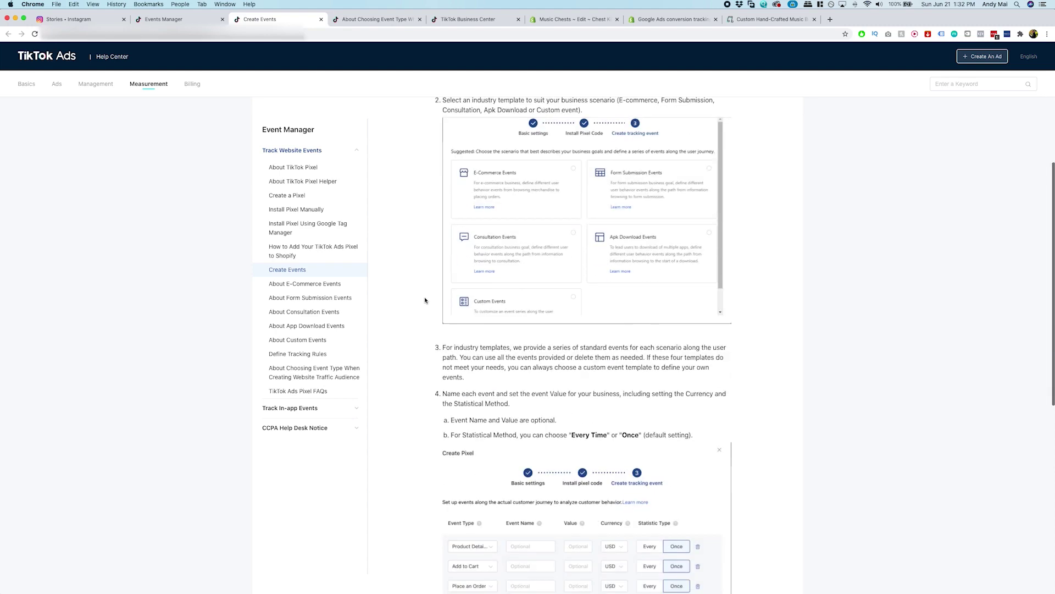
scroll(424, 299, "down", 6)
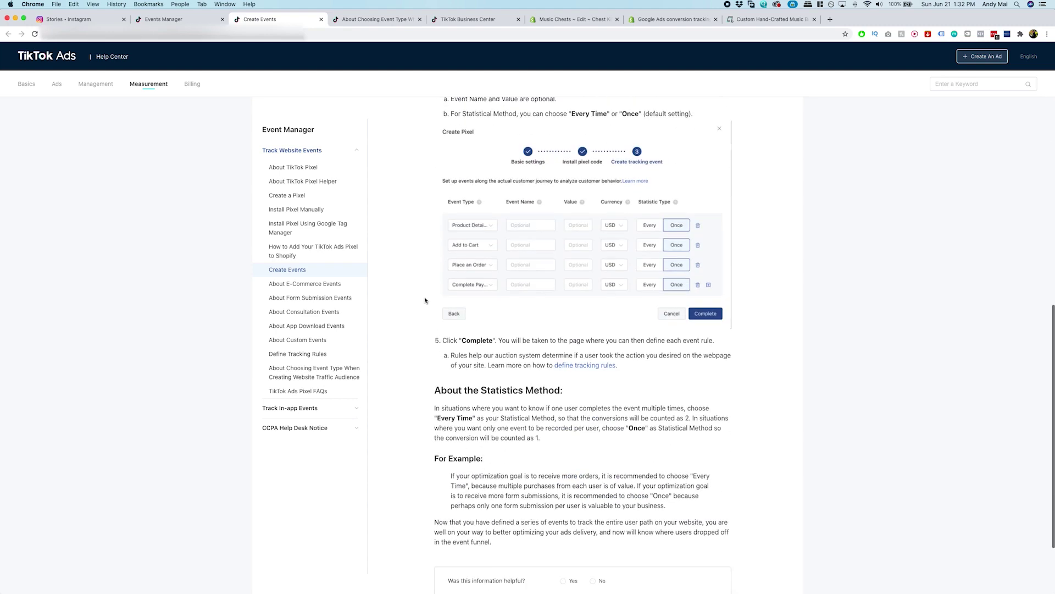
left_click(182, 19)
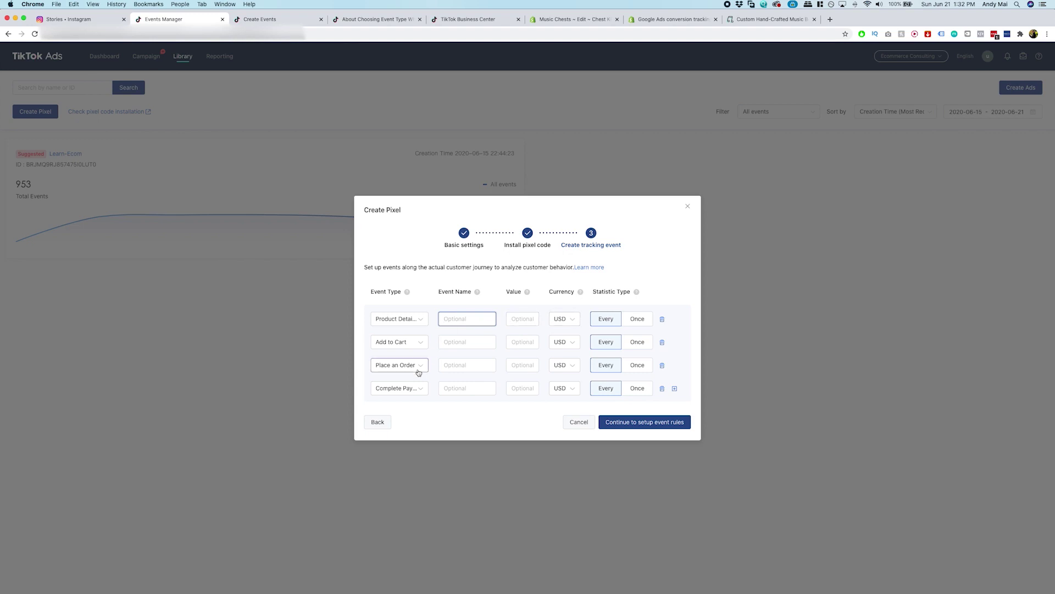
Step: Continue to the event rules setup and load musicchests.com as the website URL
left_click(419, 390)
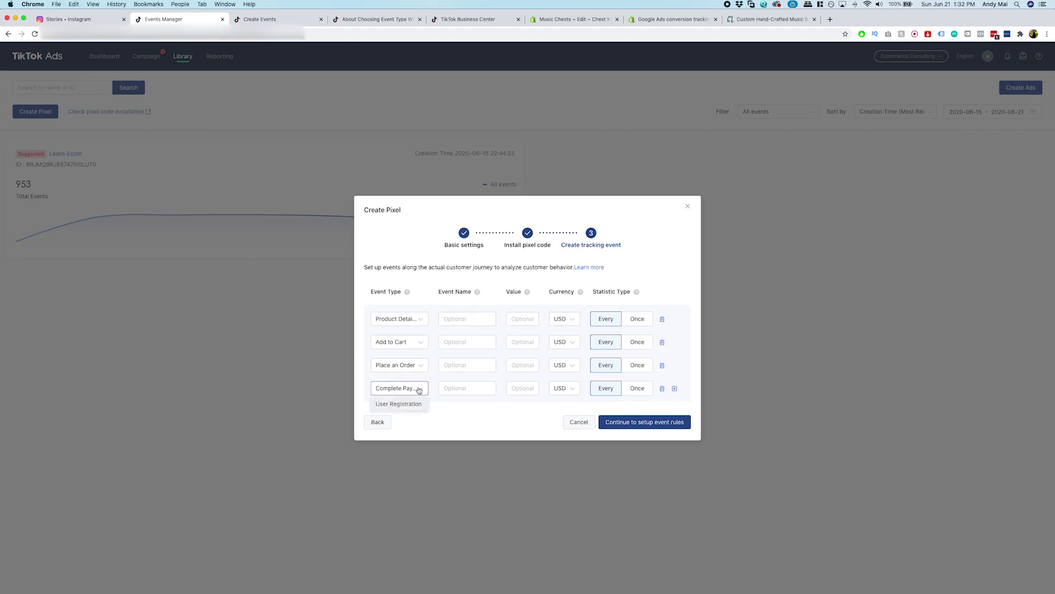
left_click(663, 423)
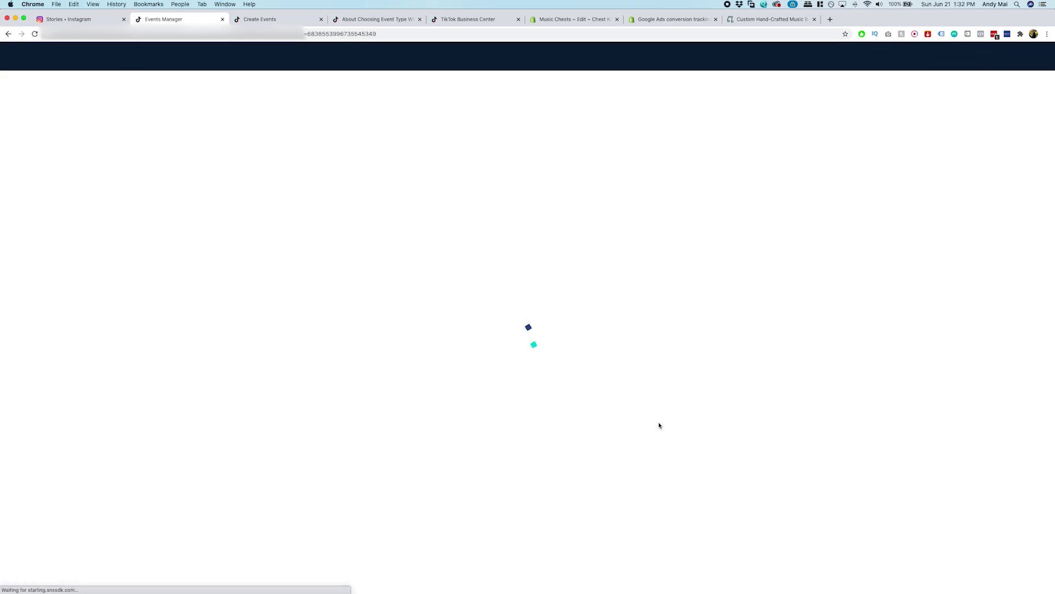
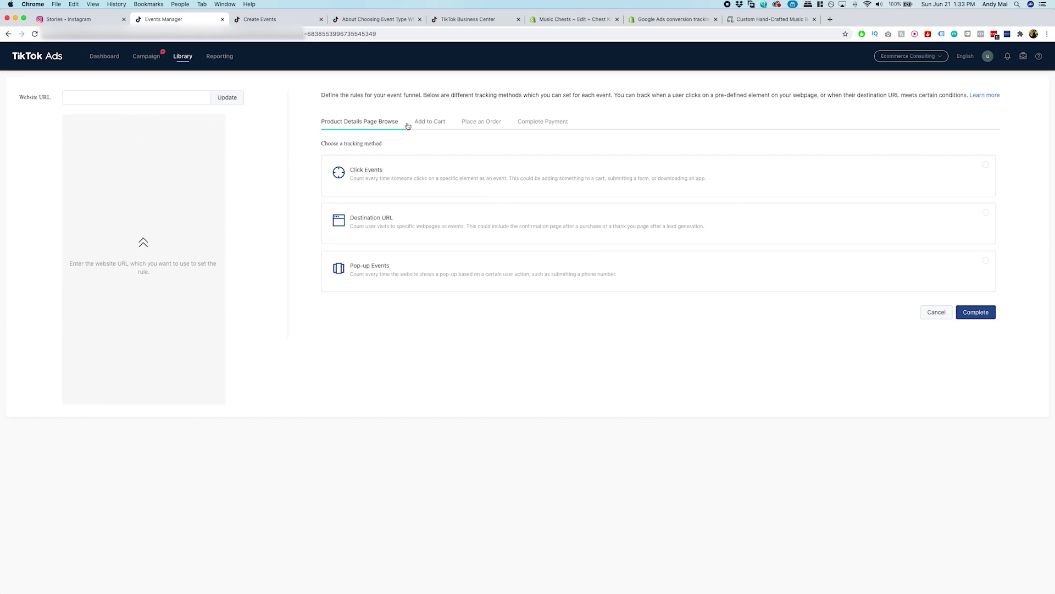
left_click(94, 98)
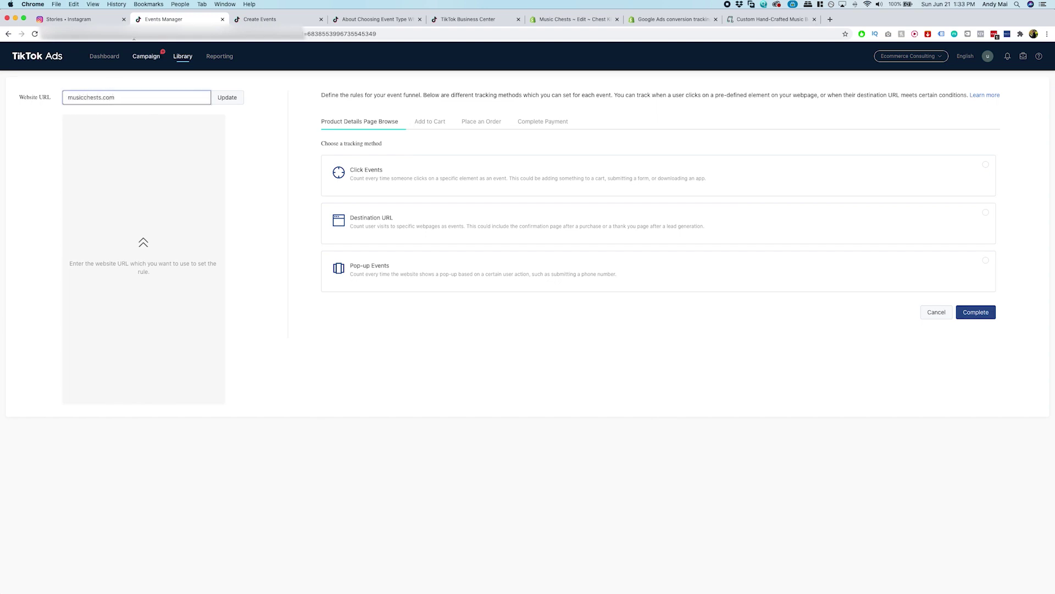
left_click(228, 99)
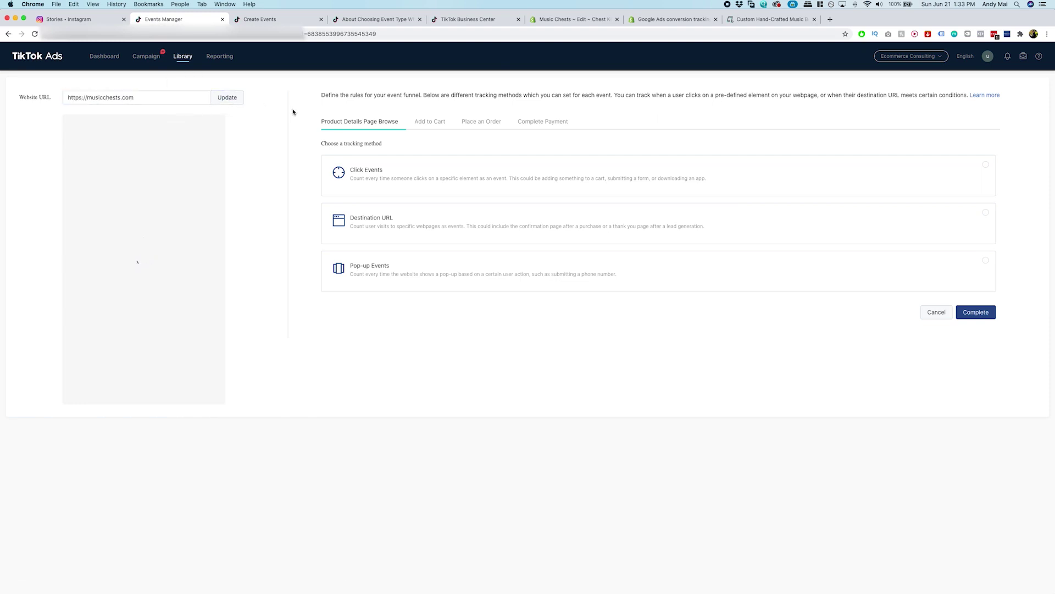
Step: Choose Destination URL tracking for the Product Details Page Browse event and compare it with the Add to Cart event's options
left_click(838, 229)
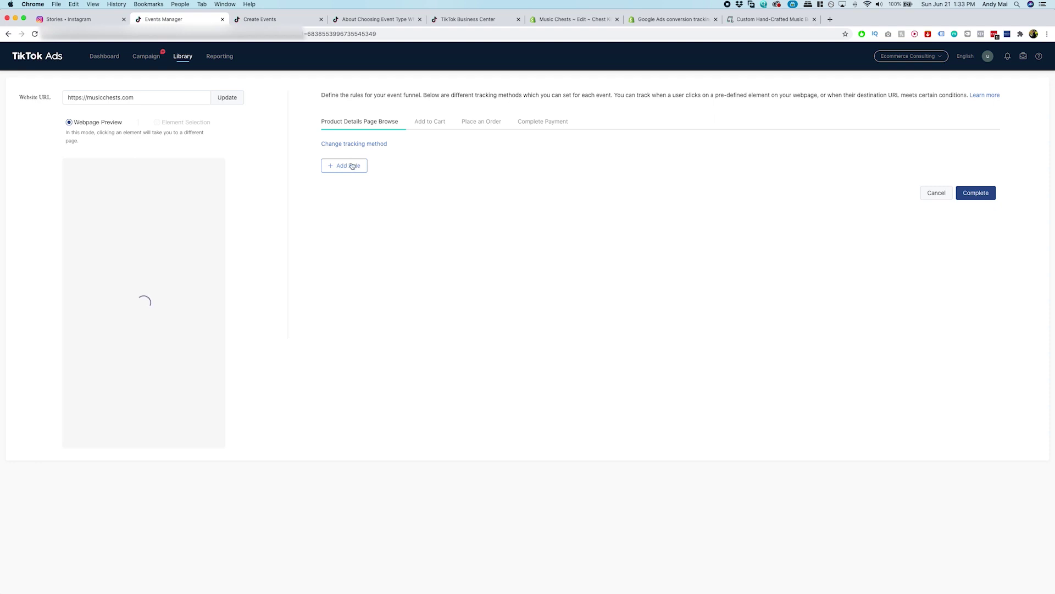
left_click(424, 122)
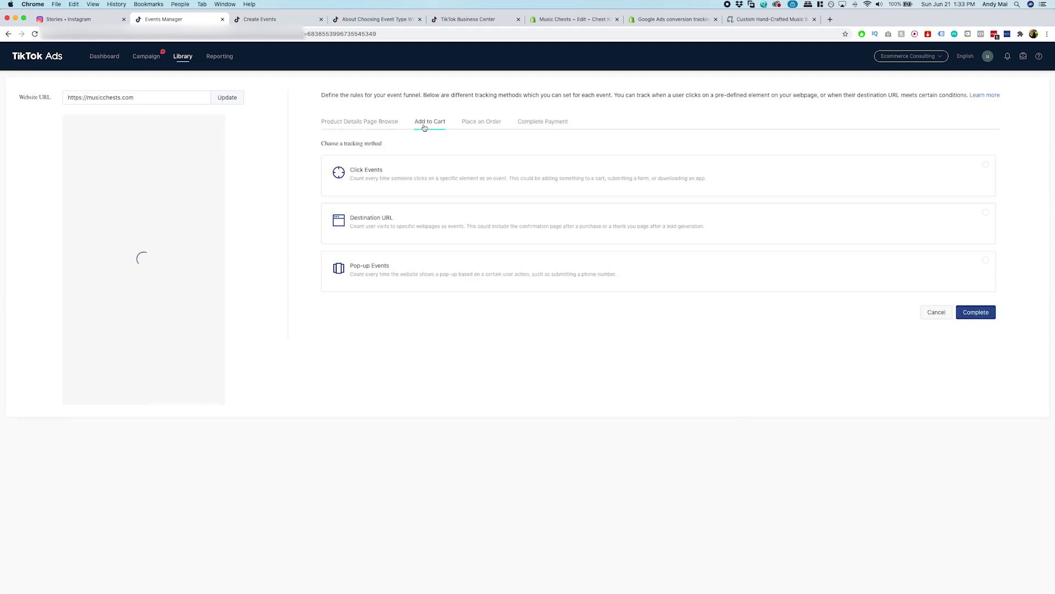
left_click(368, 122)
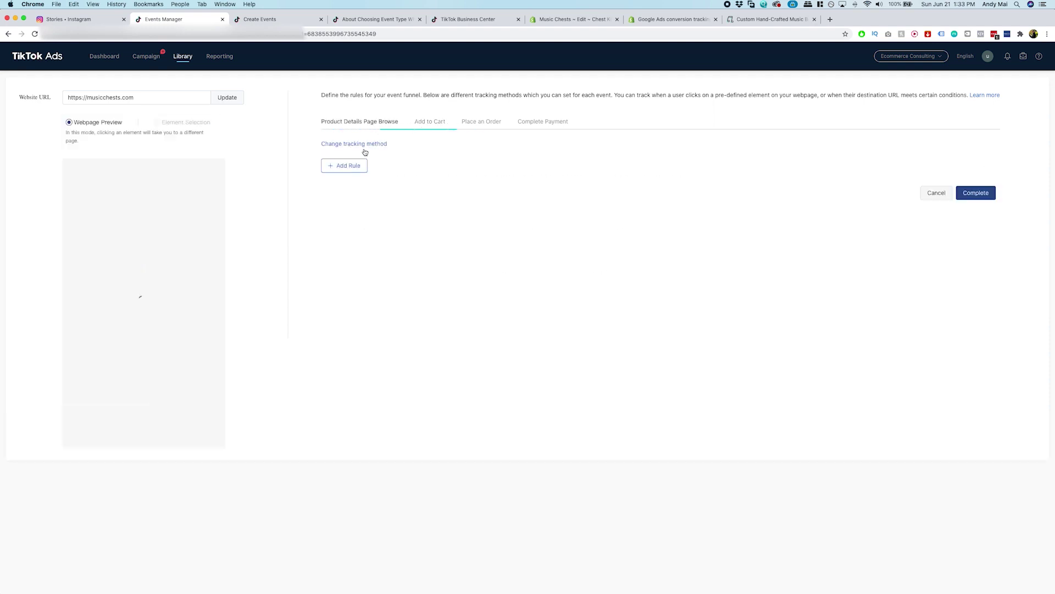
left_click(412, 122)
left_click(370, 124)
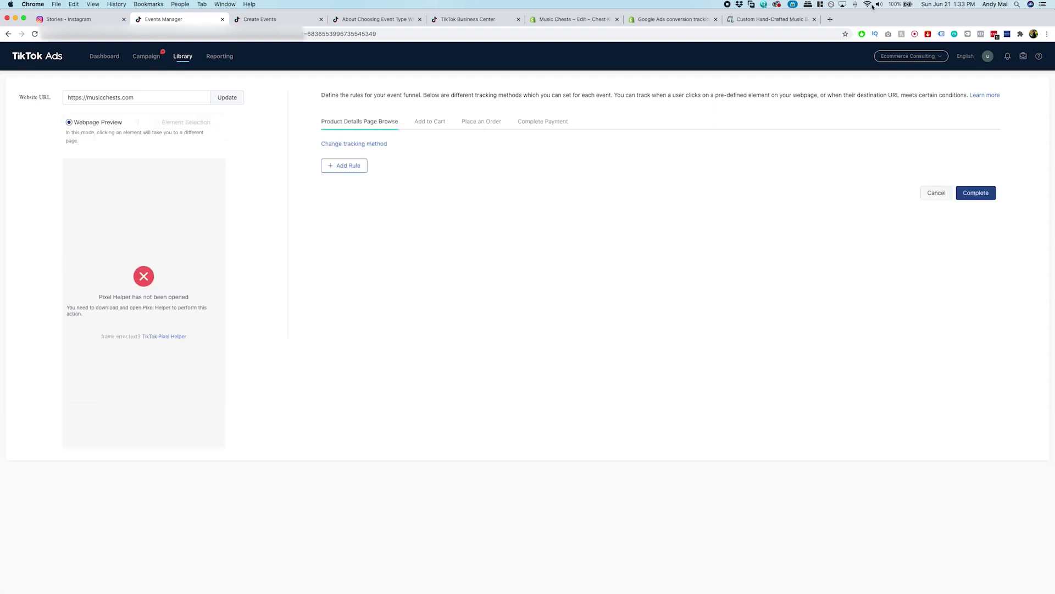
Step: Check the event rules page with the Pixel self-test tool and close the Create Events help article
left_click(1007, 34)
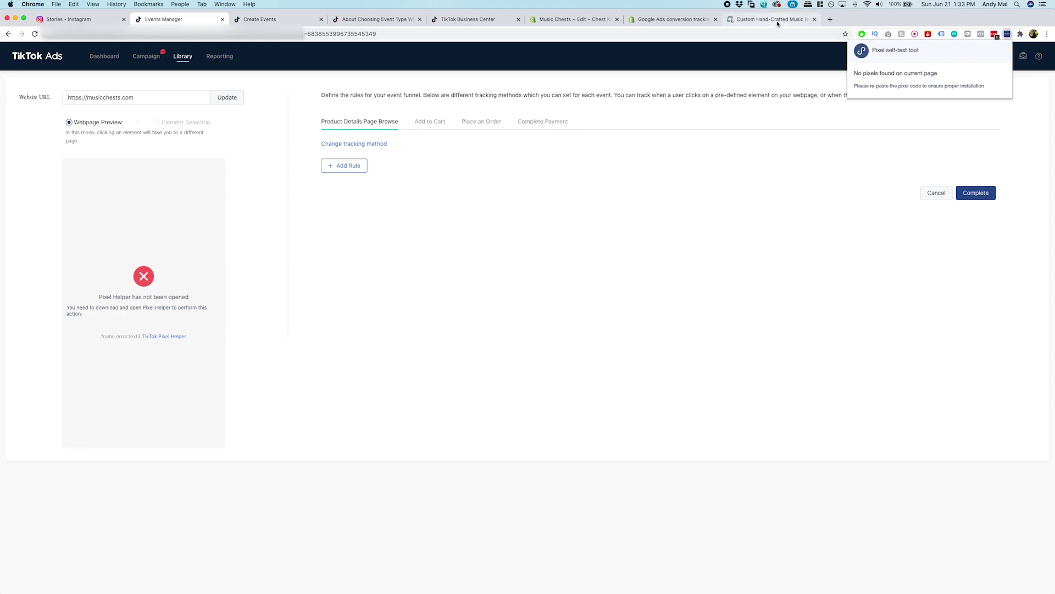
left_click_drag(780, 24, 387, 24)
left_click(165, 20)
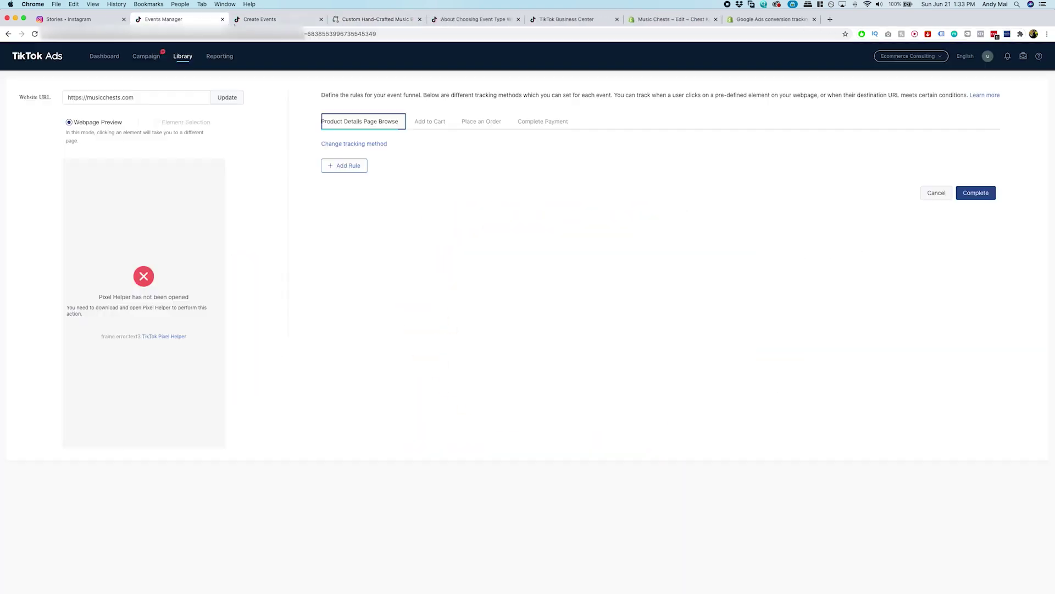
left_click(263, 19)
left_click(321, 20)
left_click(153, 24)
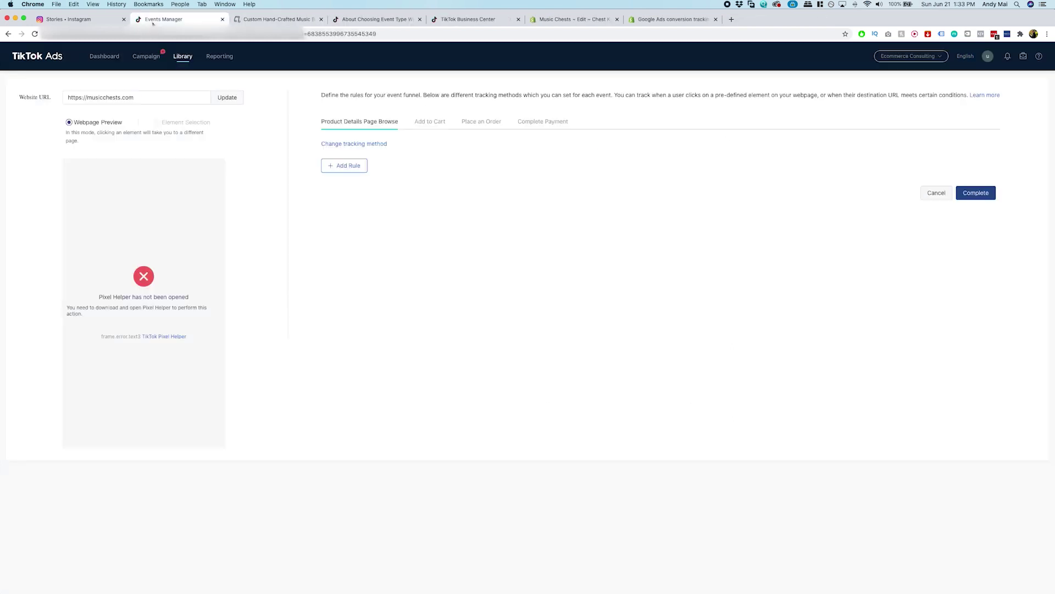
Step: Discard a new Page URL rule for Product Details Page Browse and choose Pop-up Events tracking for Add to Cart
left_click(340, 168)
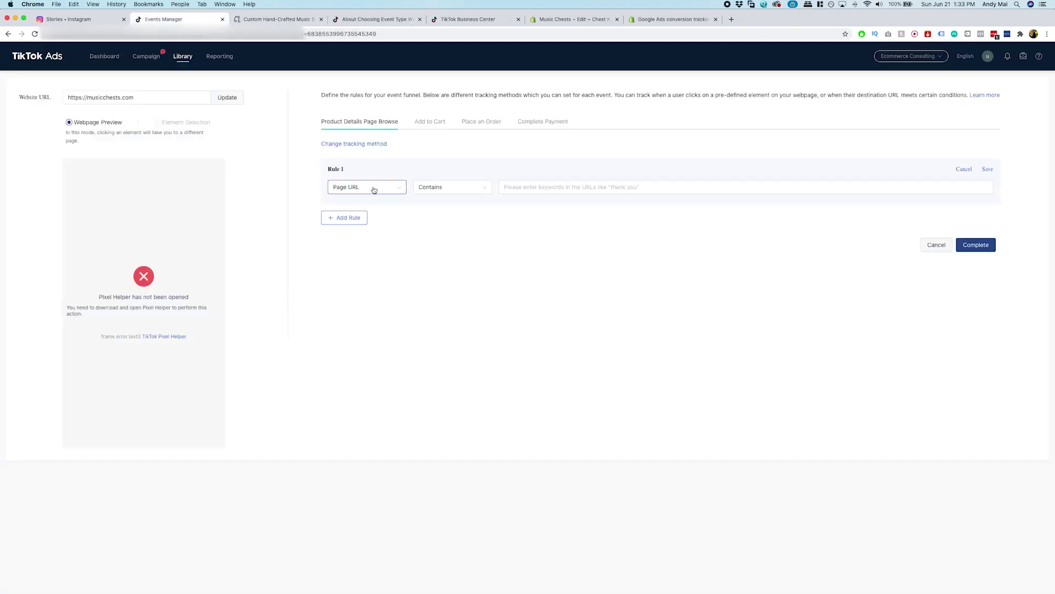
left_click(964, 170)
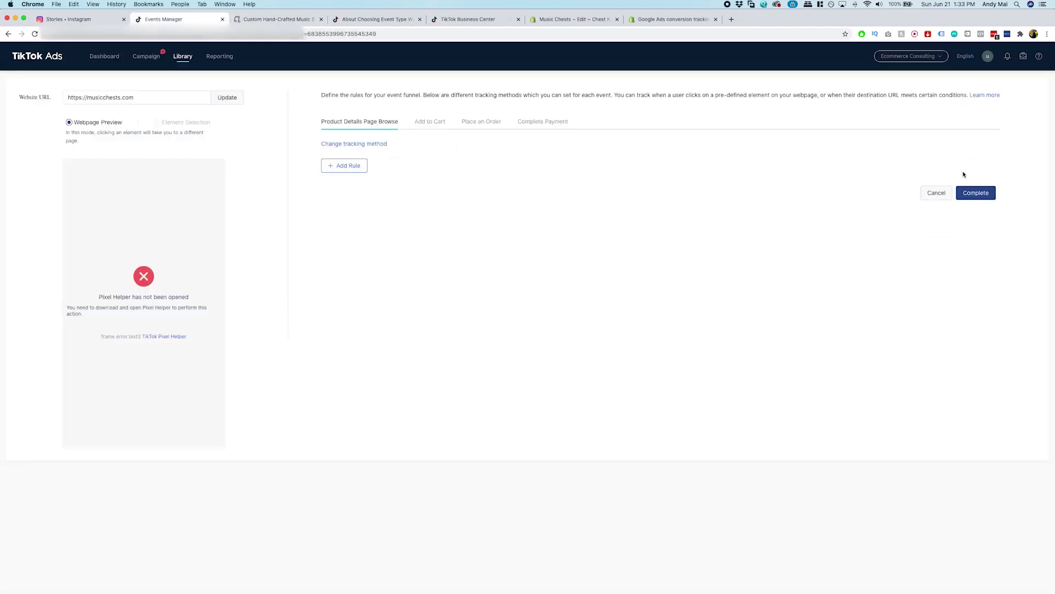
left_click(419, 128)
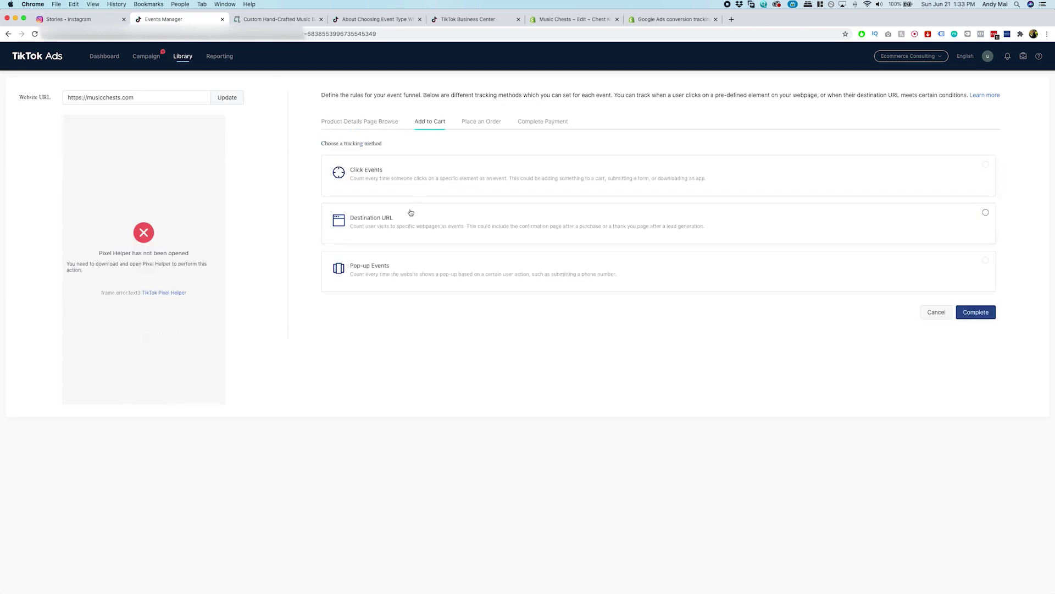
left_click(402, 262)
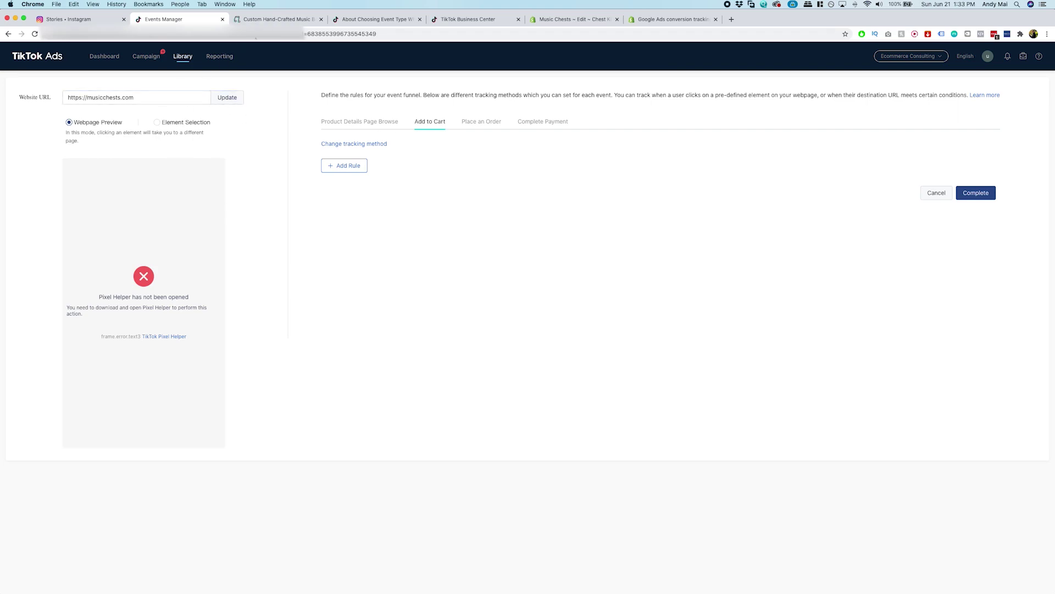
left_click(278, 19)
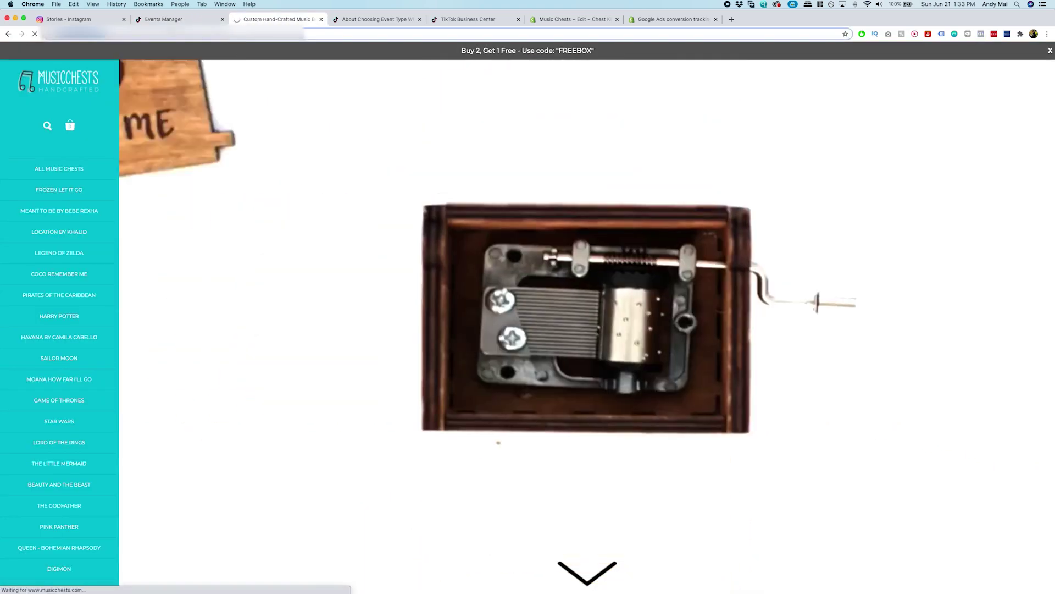
left_click(164, 20)
left_click_drag(67, 98, 212, 114)
key("Right")
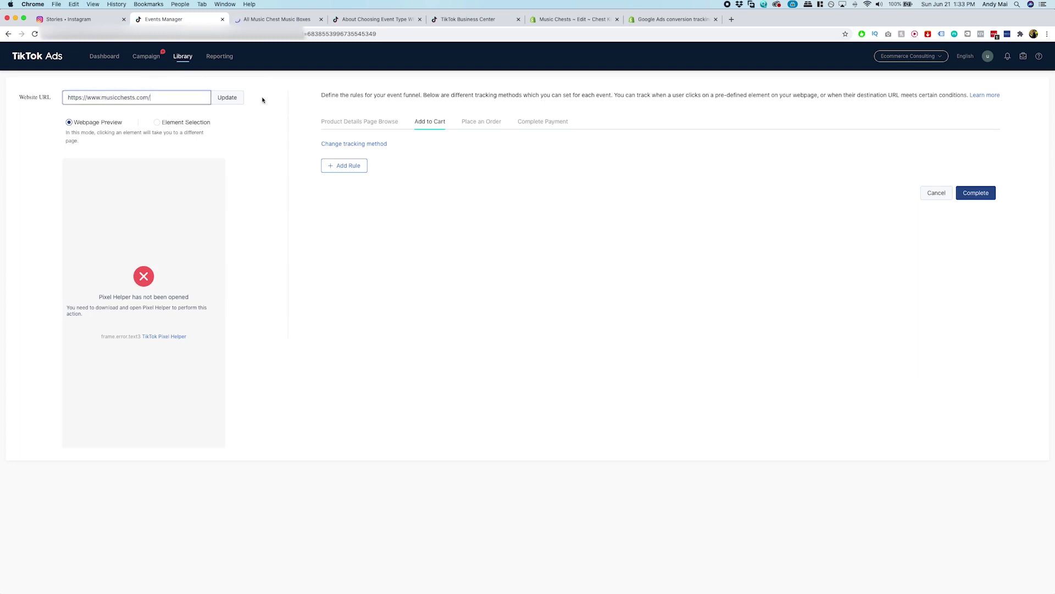
left_click(227, 98)
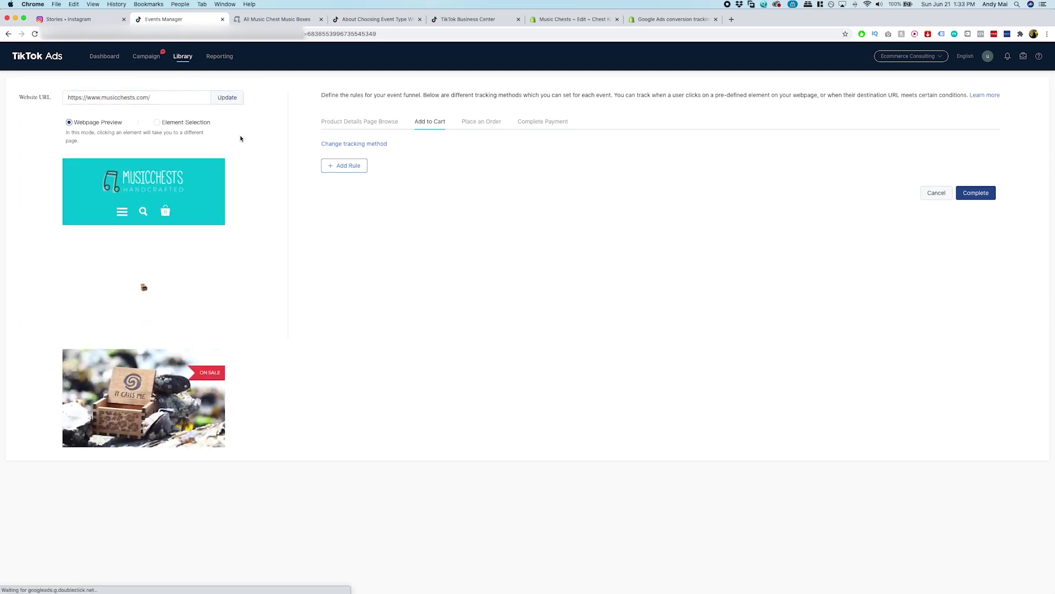
Step: Reset the tracking method of the Product Details Page Browse event and select Destination URL again
left_click(358, 123)
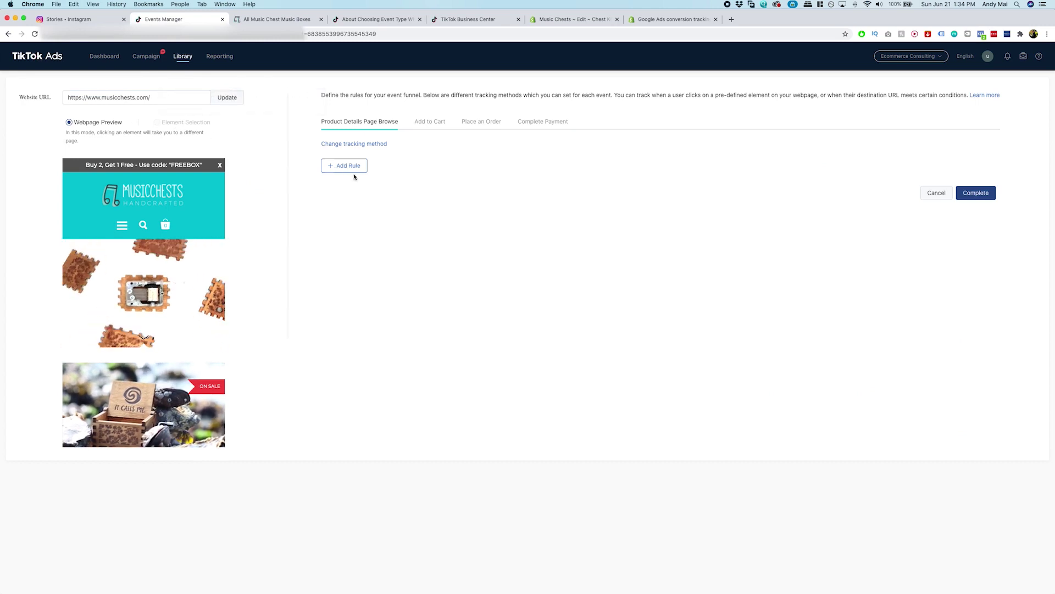
left_click(361, 144)
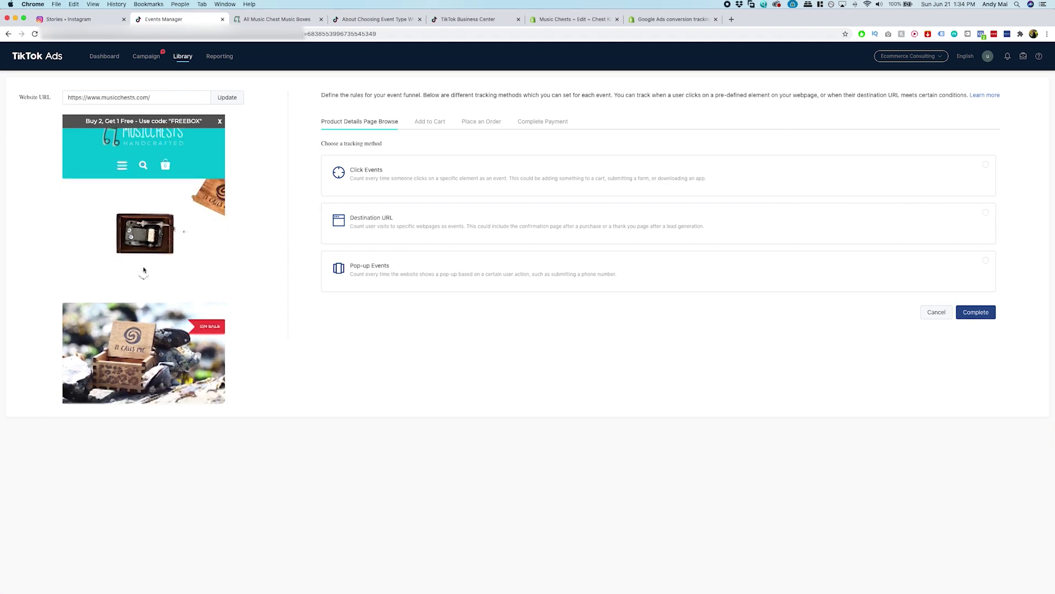
scroll(299, 268, "down", 5)
left_click(388, 239)
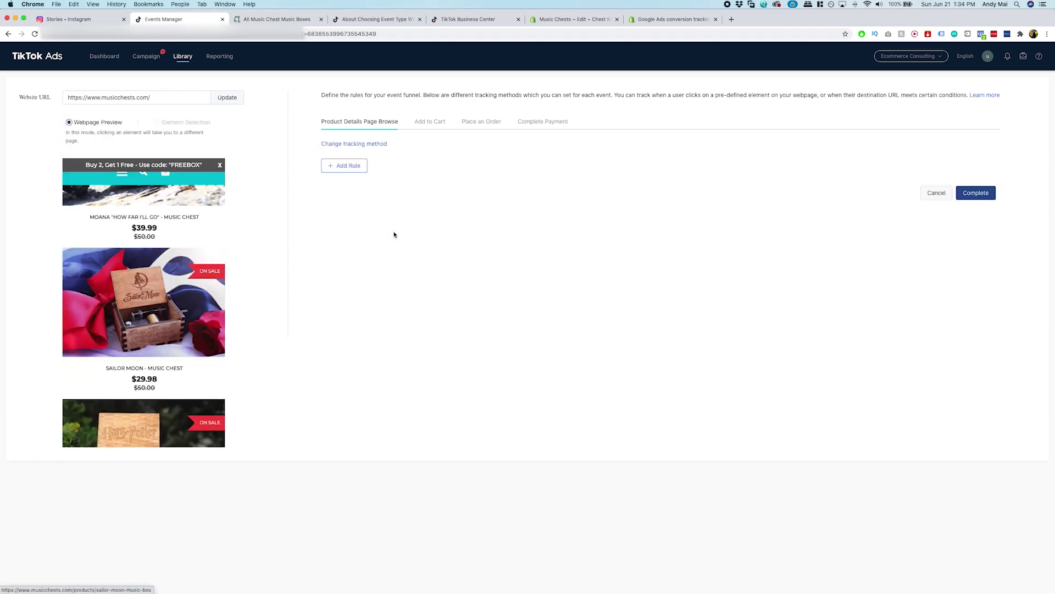
Step: Compare the funnel events, add a blank CSS Selector rule to Add to Cart and skip the rule guide
scroll(219, 227, "up", 5)
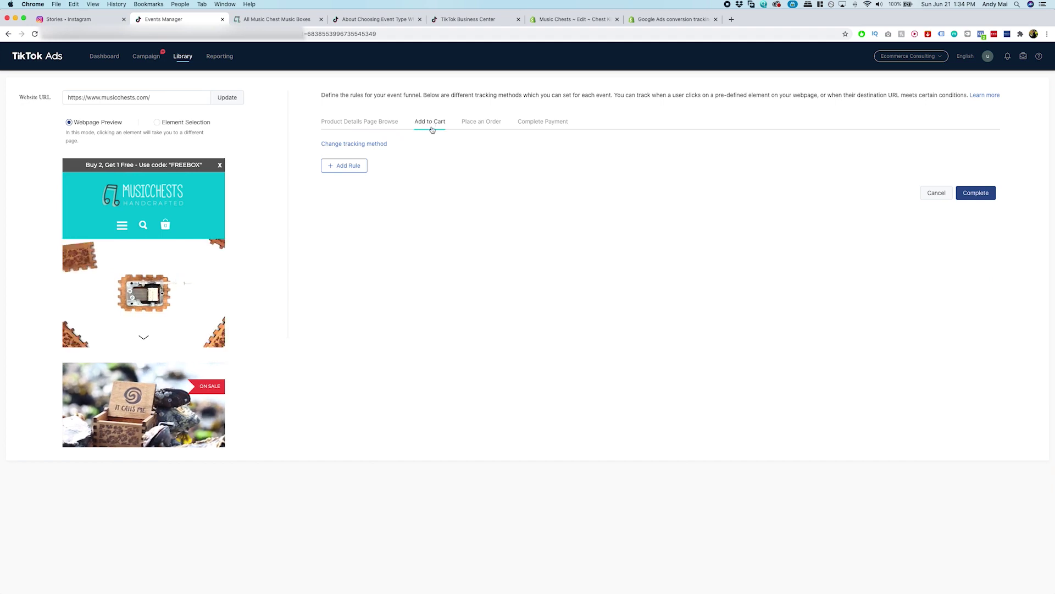
left_click(358, 122)
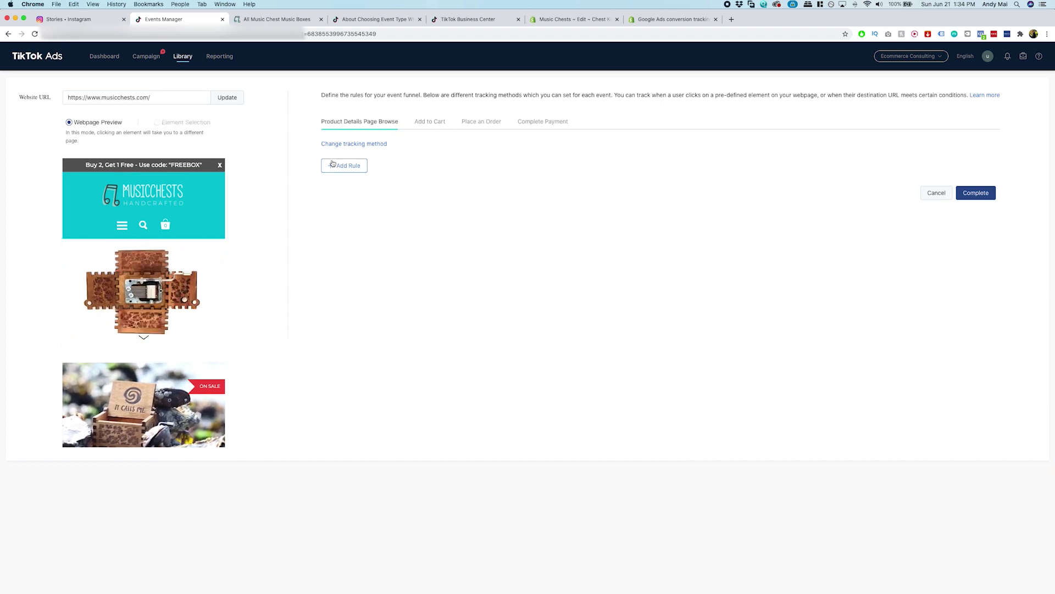
left_click(467, 121)
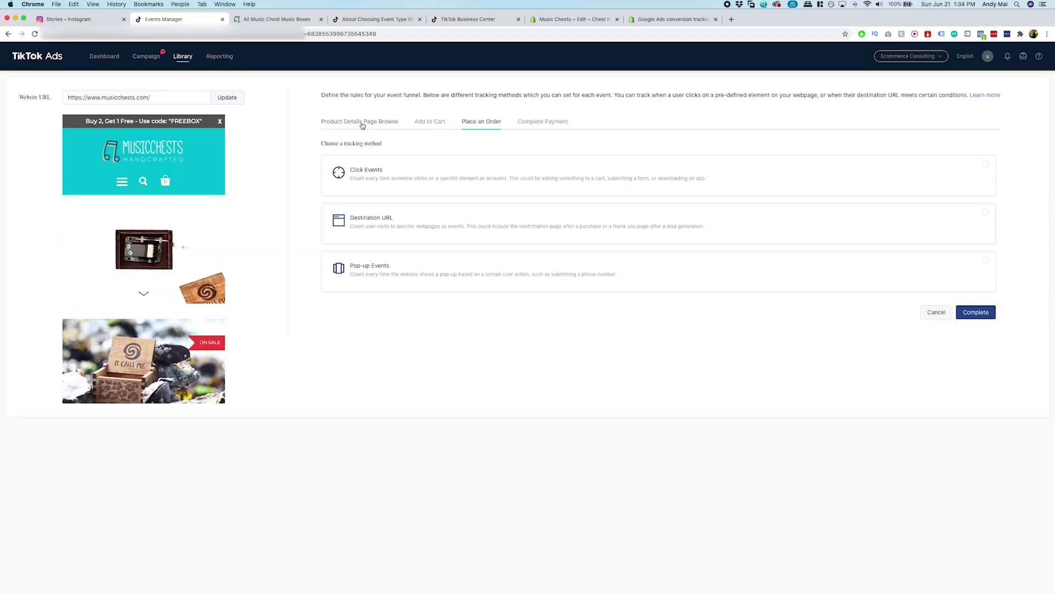
left_click(423, 122)
left_click(344, 165)
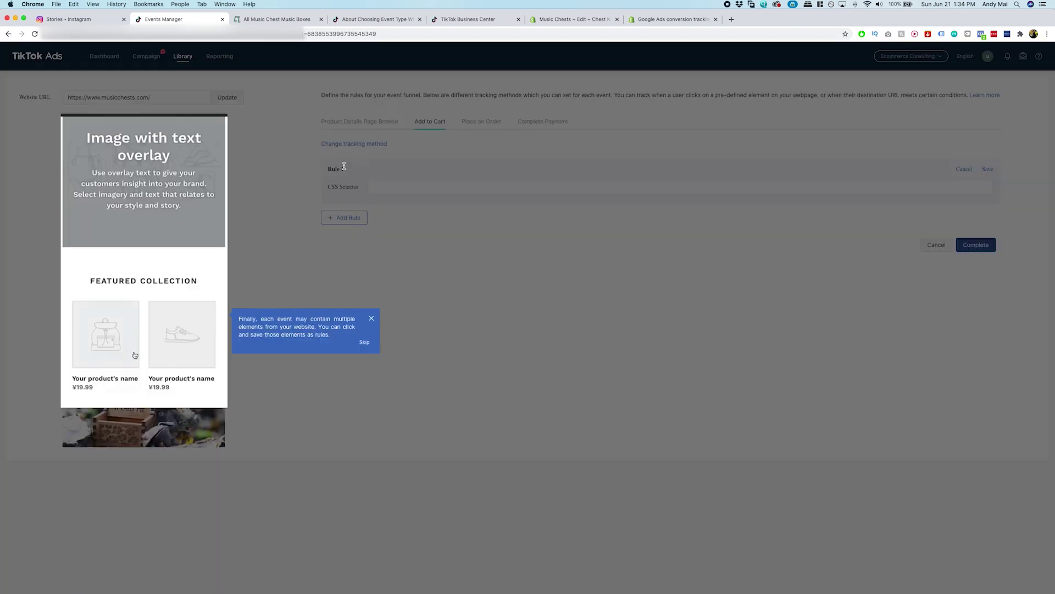
left_click(365, 341)
scroll(137, 341, "down", 2)
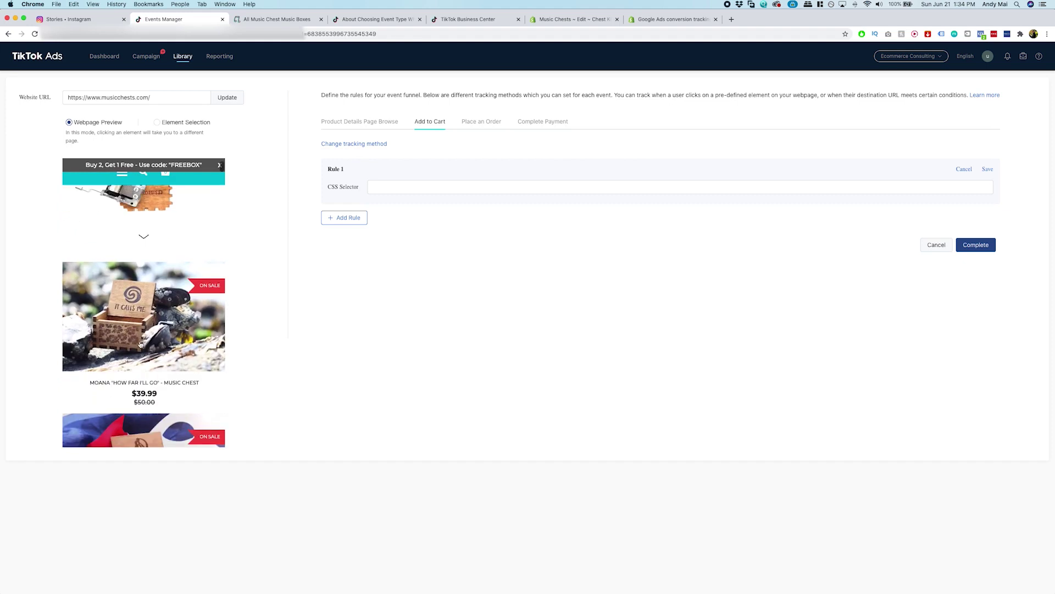
Step: Change the tracking method for Product Details Page Browse, picking Destination URL
left_click(354, 121)
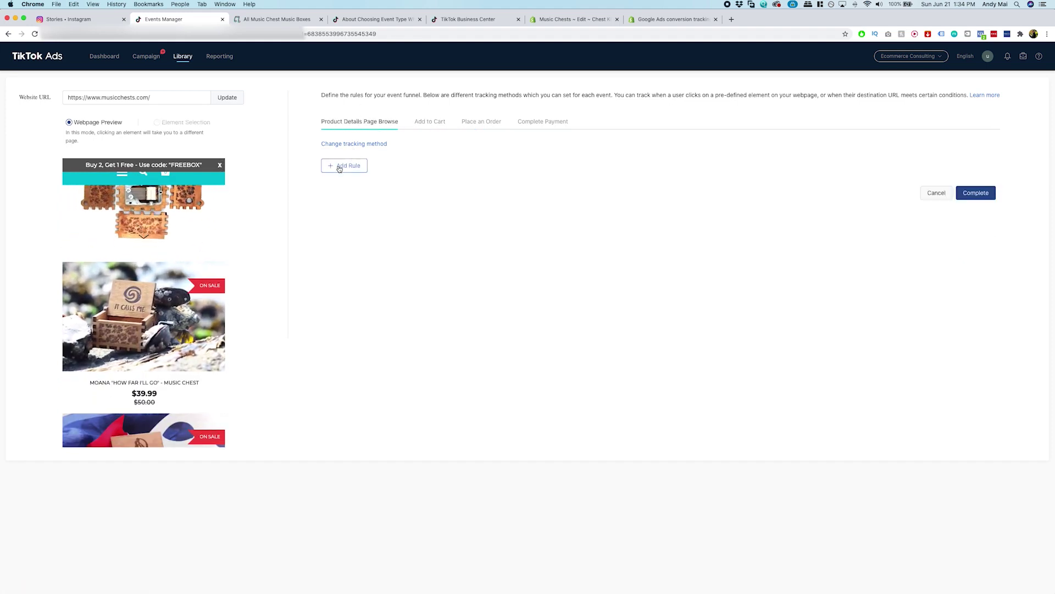
left_click(354, 143)
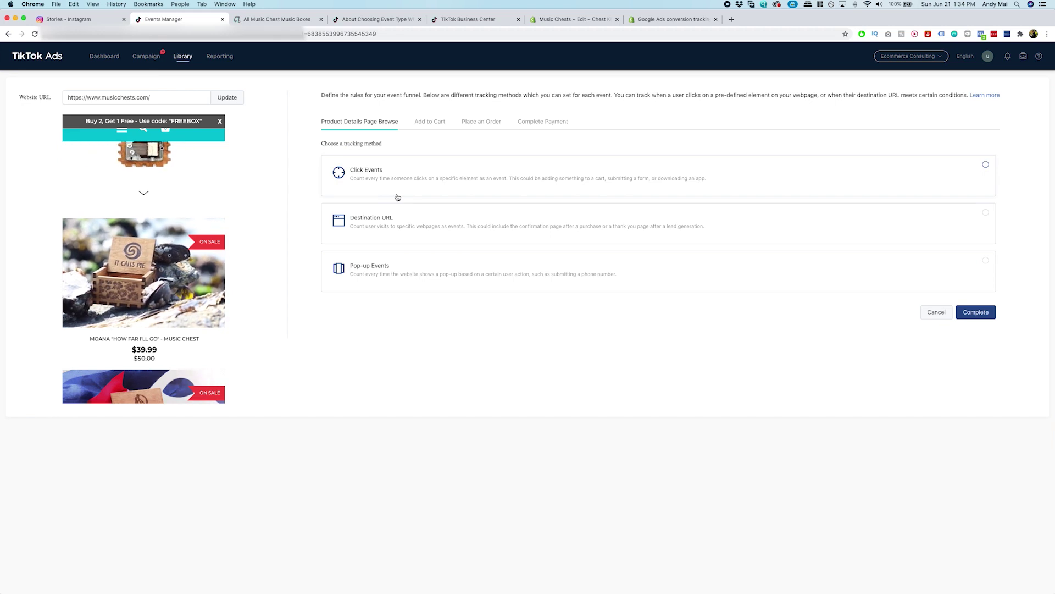
left_click(394, 218)
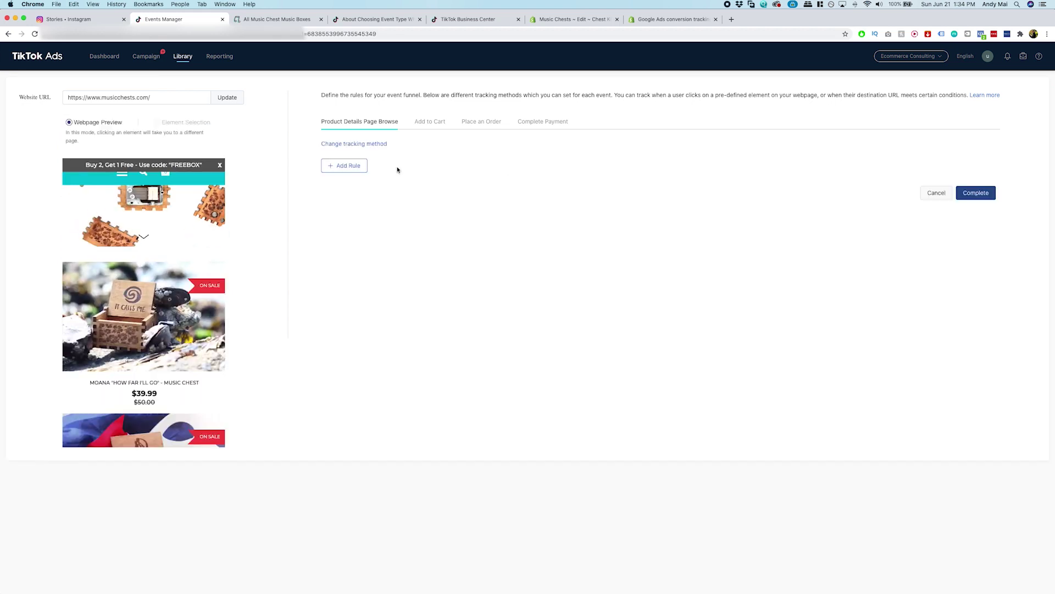
Step: Change the Add to Cart event's tracking method to Click Events
left_click(421, 123)
left_click(366, 146)
left_click(391, 179)
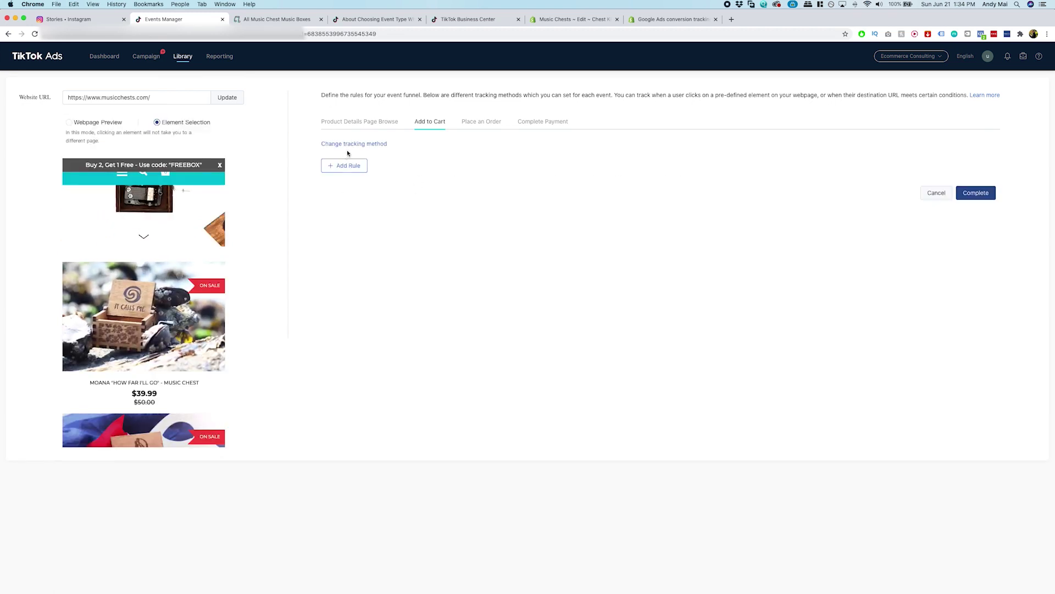
Step: Set Click Events as the tracking method for both Place an Order and Complete Payment
left_click(470, 122)
left_click(448, 175)
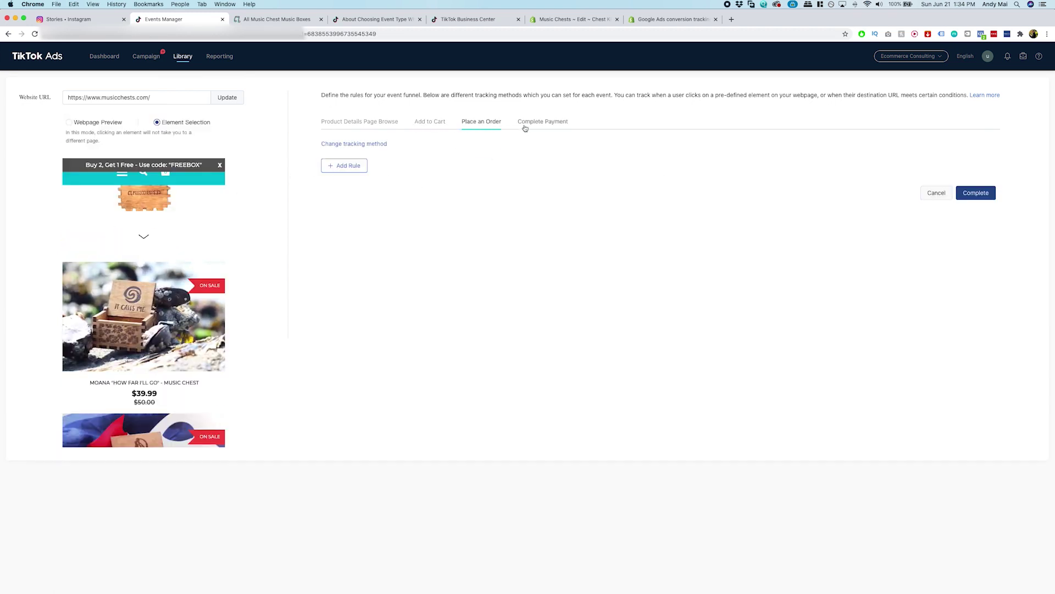
left_click(531, 122)
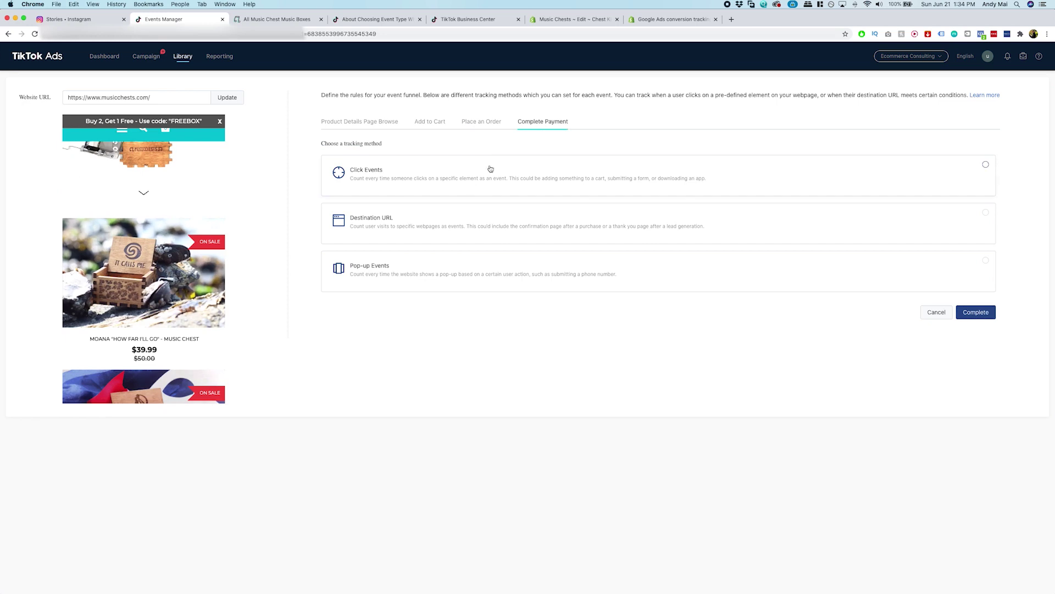
left_click(461, 189)
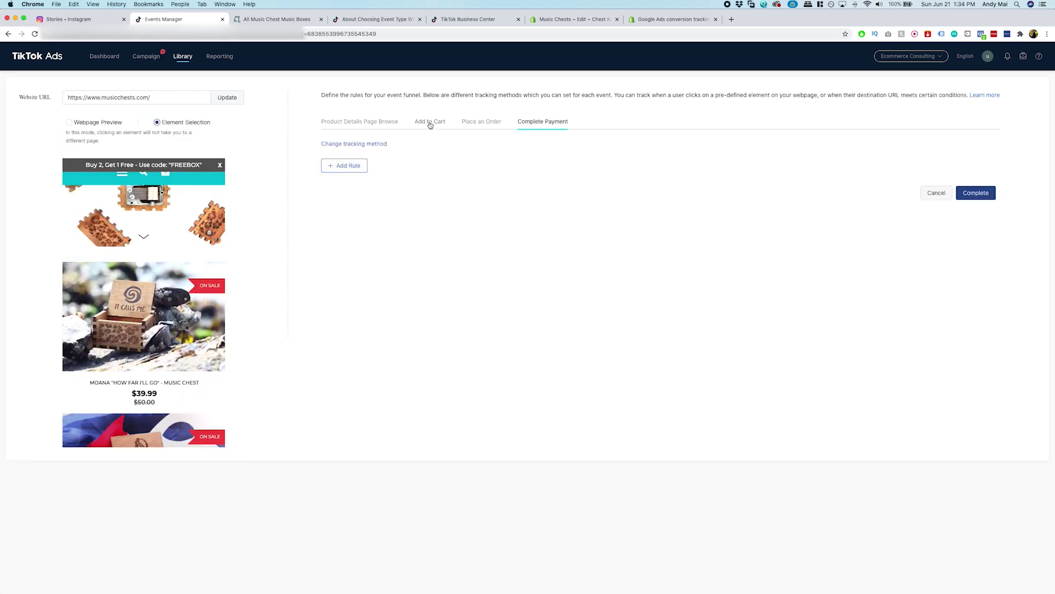
Step: Save the Moana product image as a tracked element for Complete Payment and delete that rule again
left_click(132, 299)
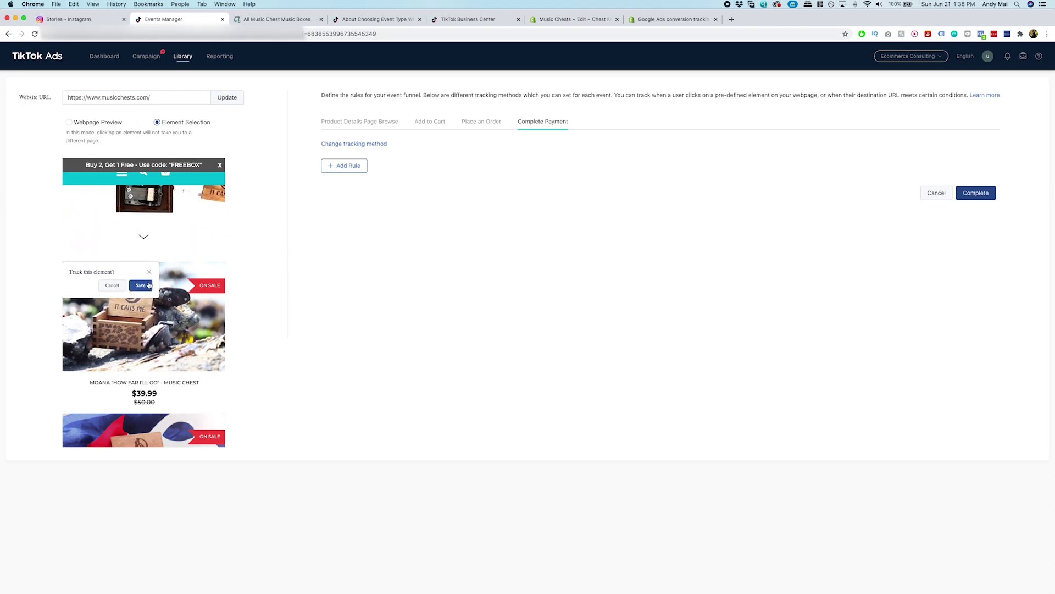
left_click(140, 285)
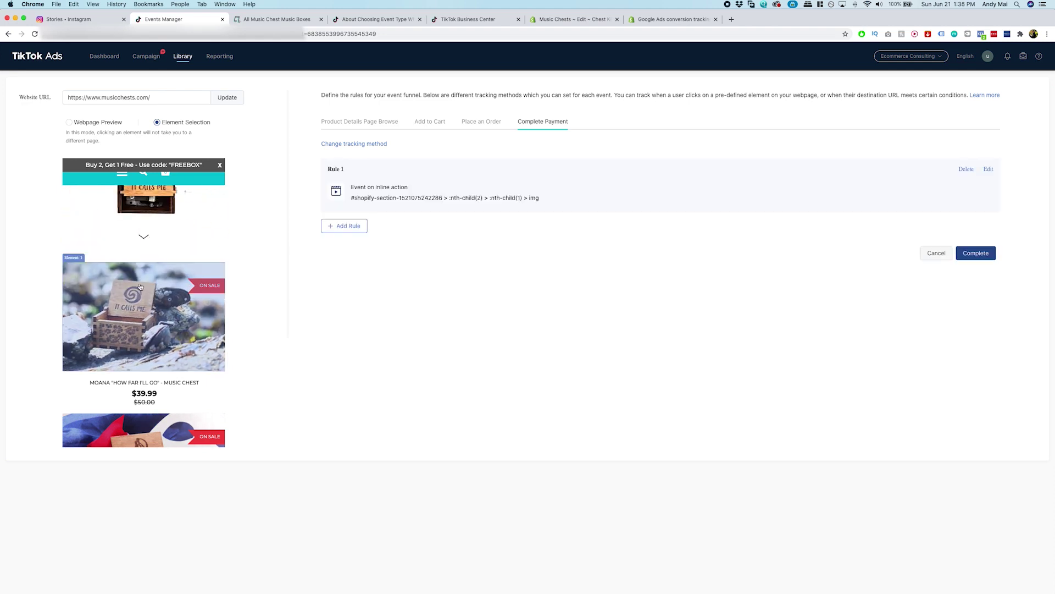
left_click(966, 169)
left_click(419, 123)
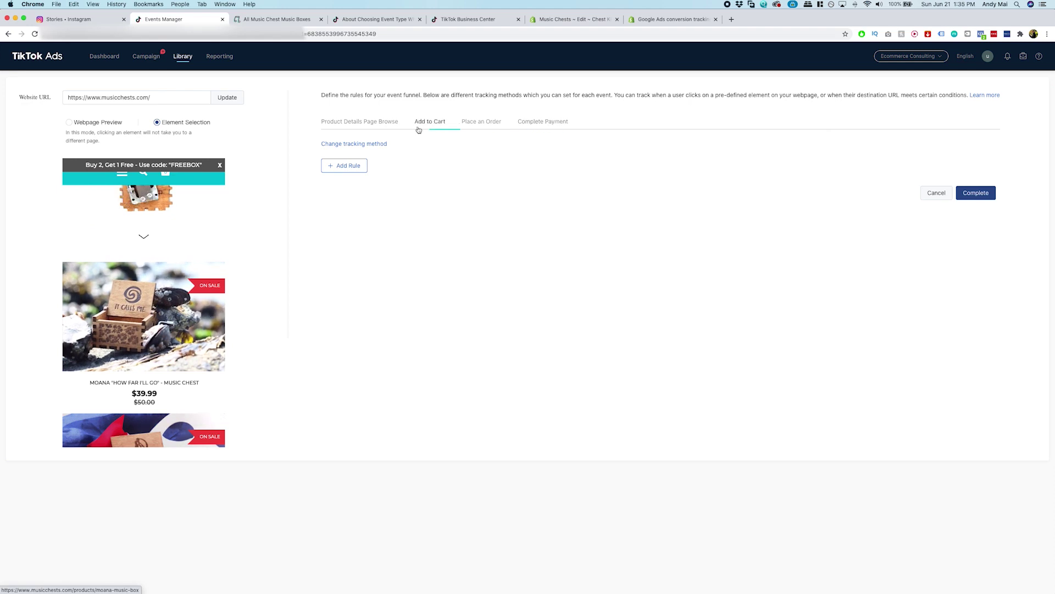
left_click(368, 123)
left_click(430, 121)
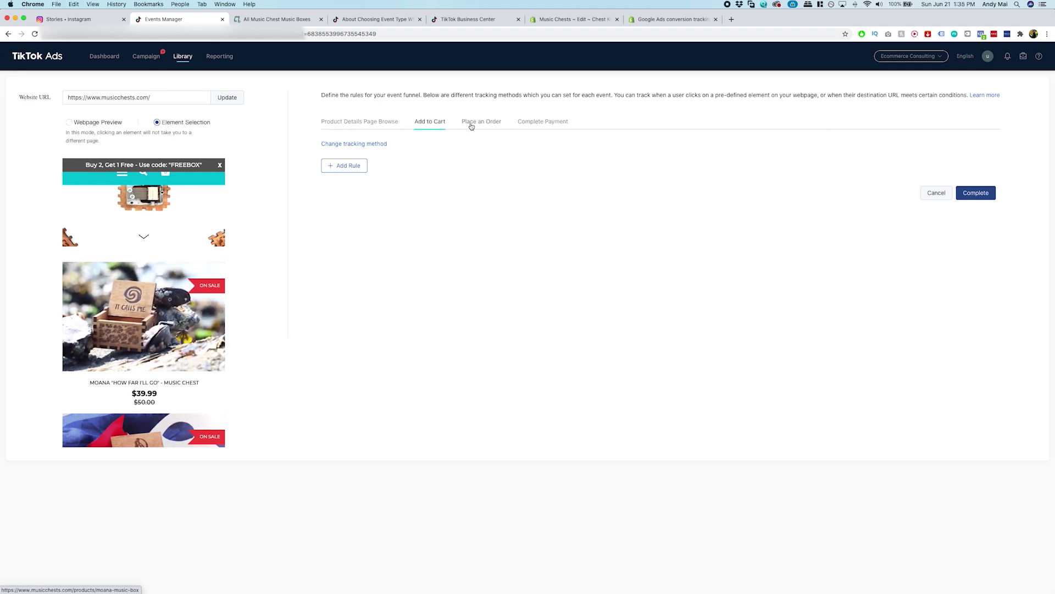
left_click(482, 122)
left_click(518, 122)
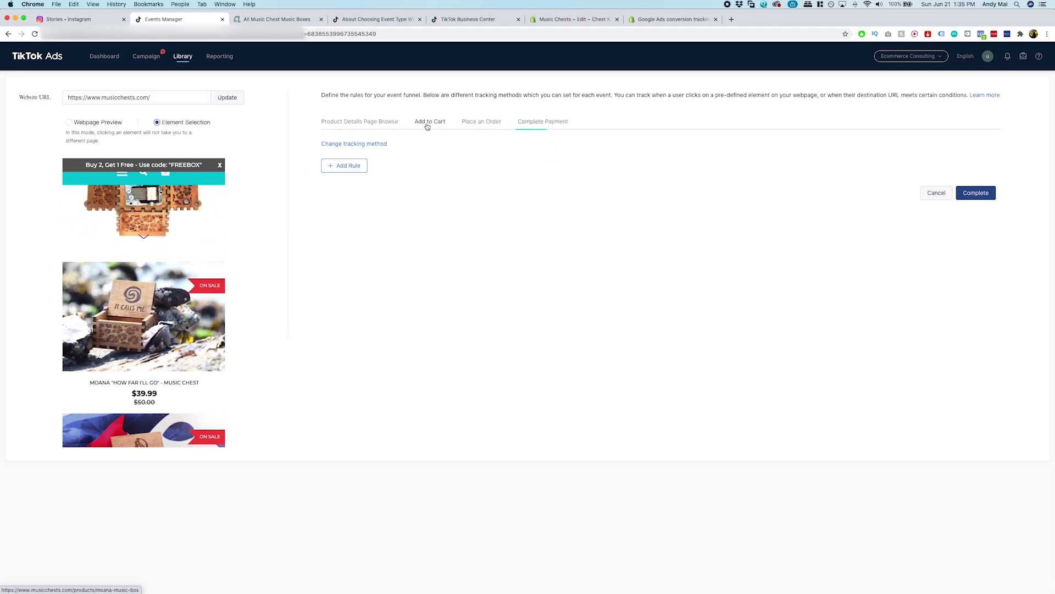
Step: Reset the Add to Cart tracking method and put the Moana music chest into the cart within the webpage preview
left_click(429, 122)
left_click(368, 144)
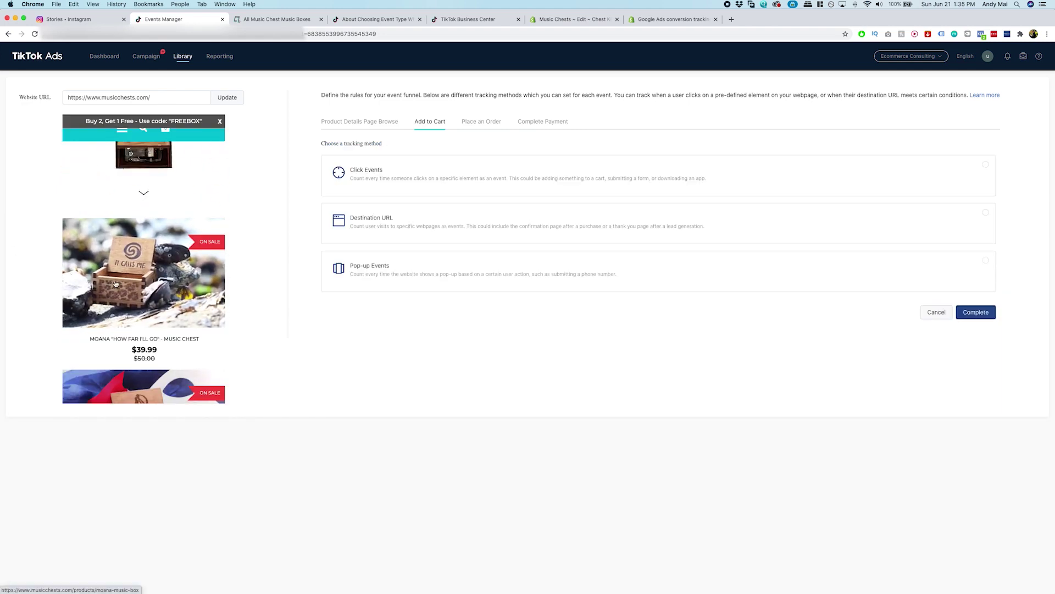
left_click(133, 339)
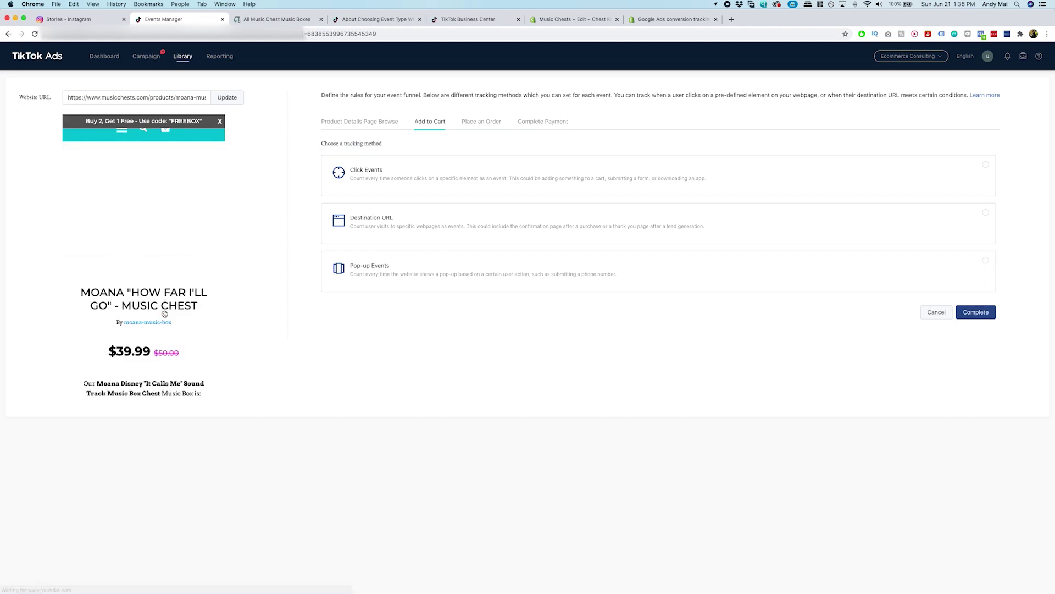
scroll(165, 313, "down", 15)
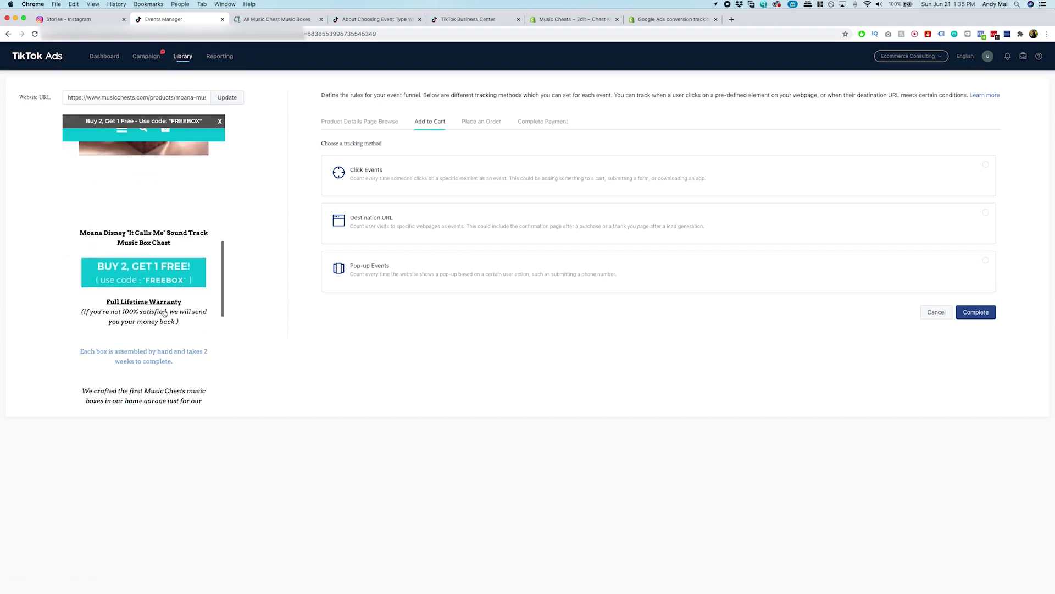
scroll(164, 314, "up", 3)
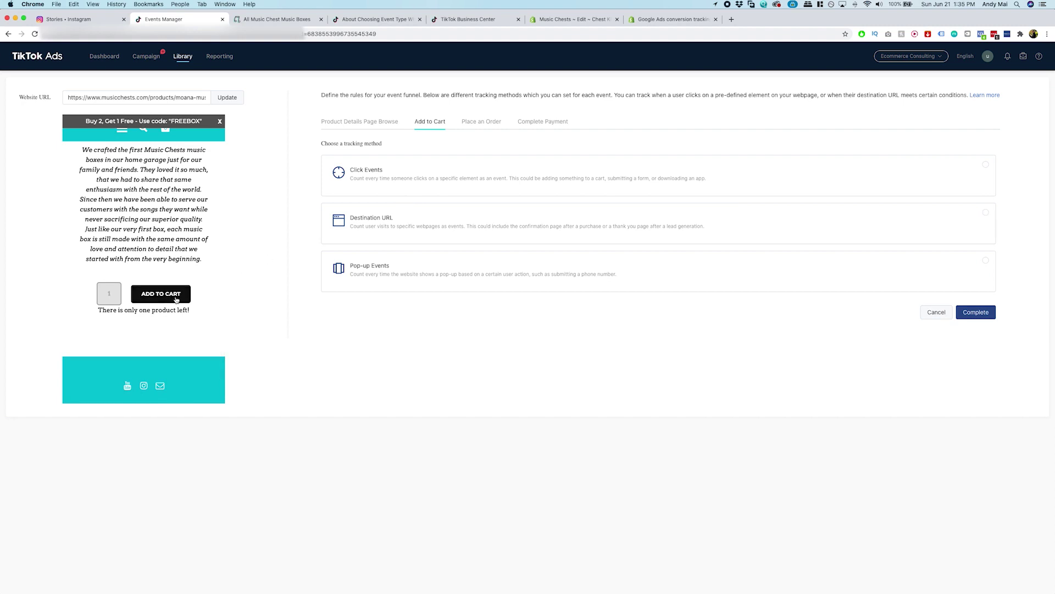
left_click(176, 297)
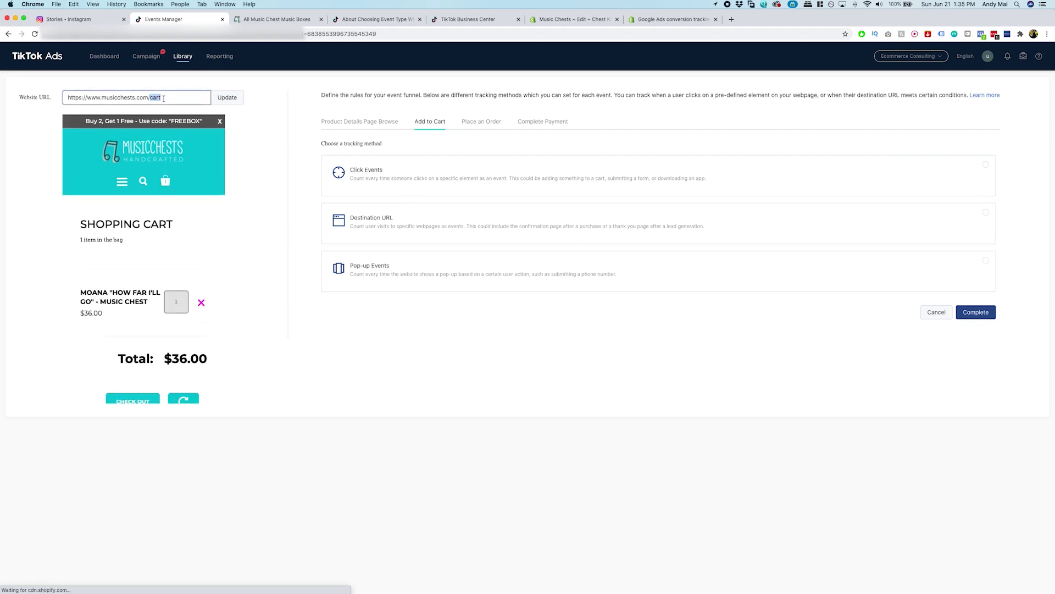
Step: Choose Destination URL for Add to Cart and add a rule where Page URL contains "cart"
left_click(407, 225)
left_click(344, 166)
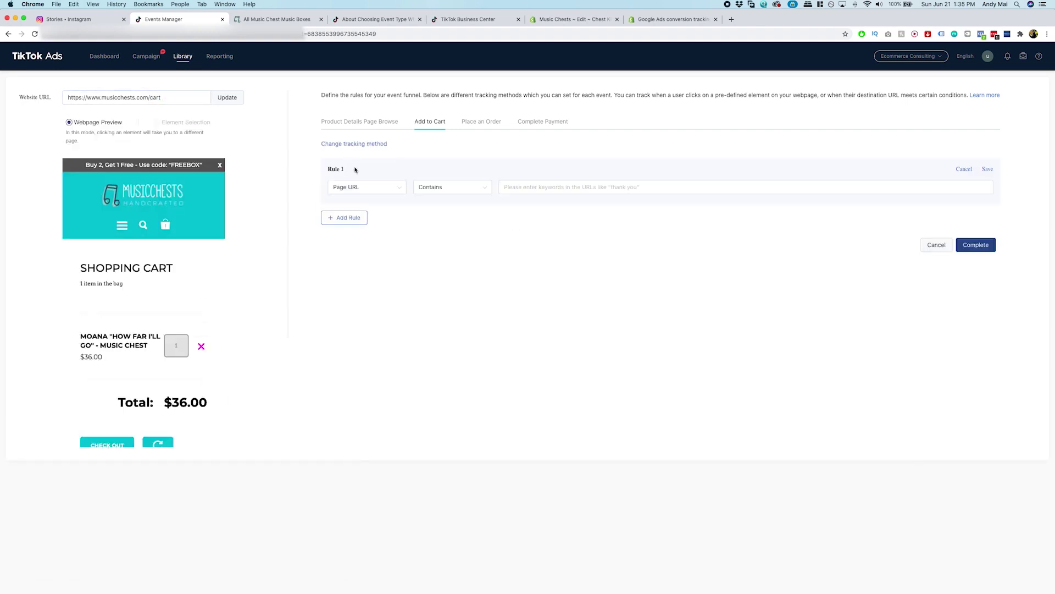
left_click(522, 190)
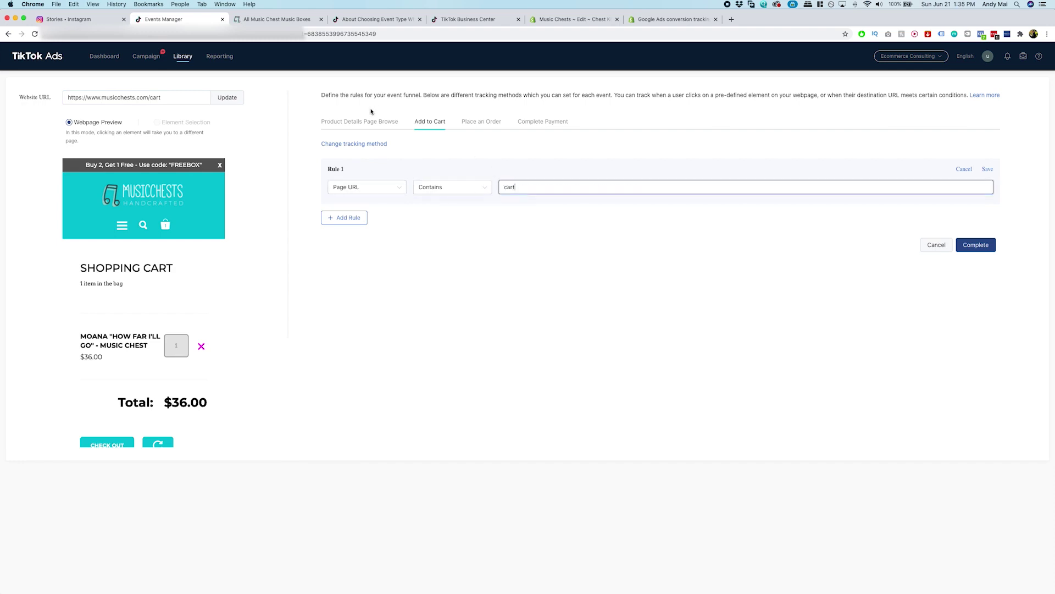
Step: Add a Product Details Page Browse rule where Page URL contains "musicchests.com", plus a second blank rule
left_click(360, 122)
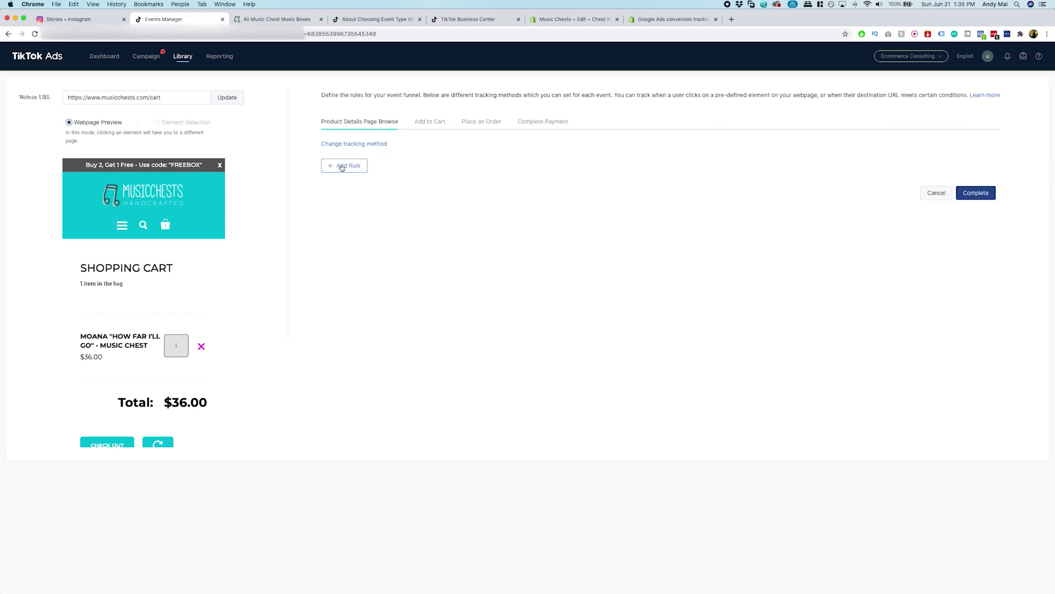
left_click(363, 165)
left_click(392, 188)
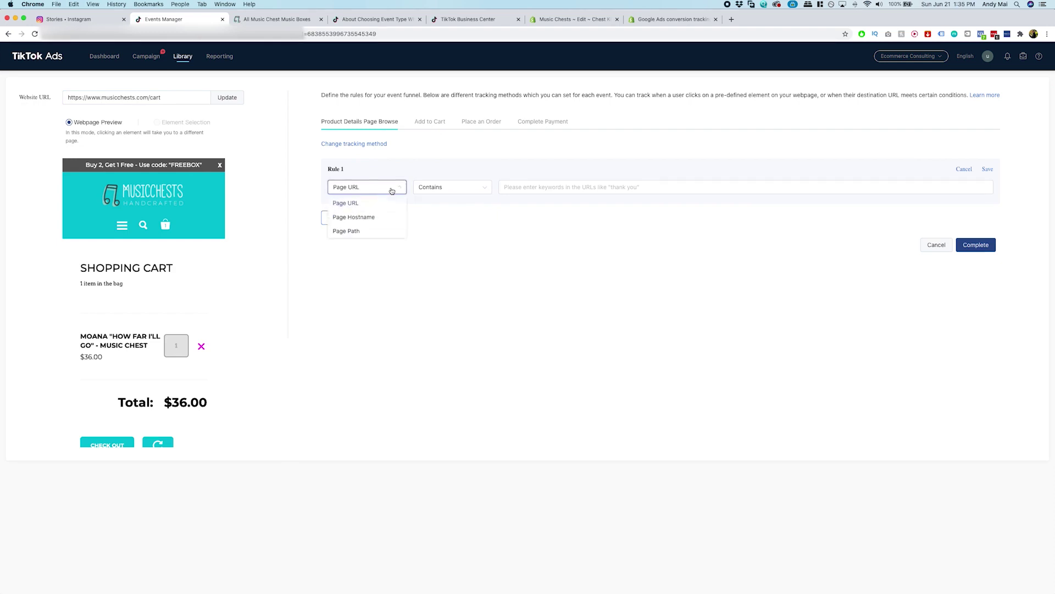
left_click(367, 217)
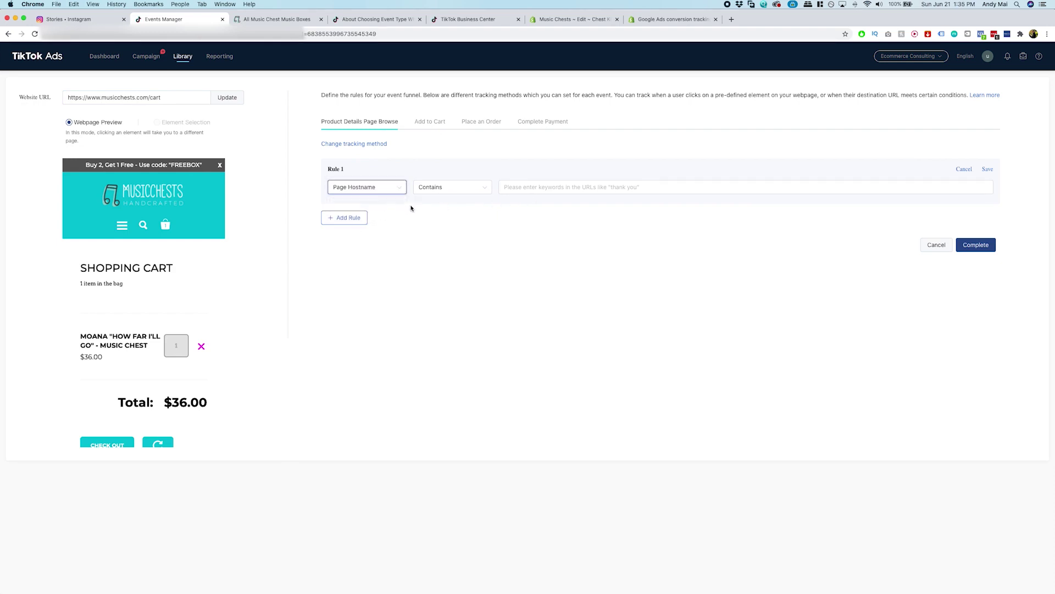
left_click(384, 191)
left_click(380, 202)
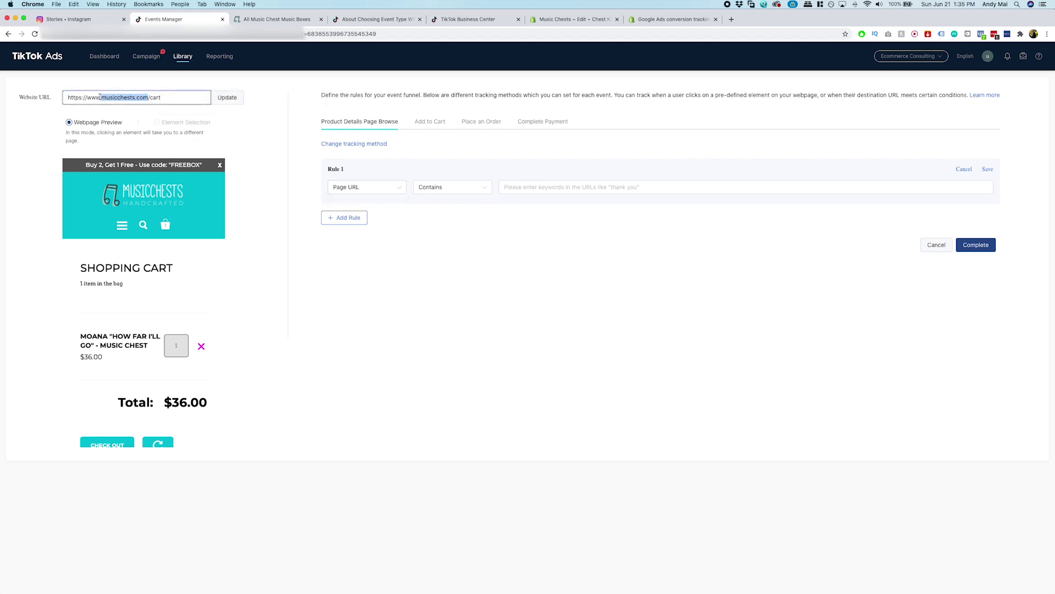
left_click(555, 188)
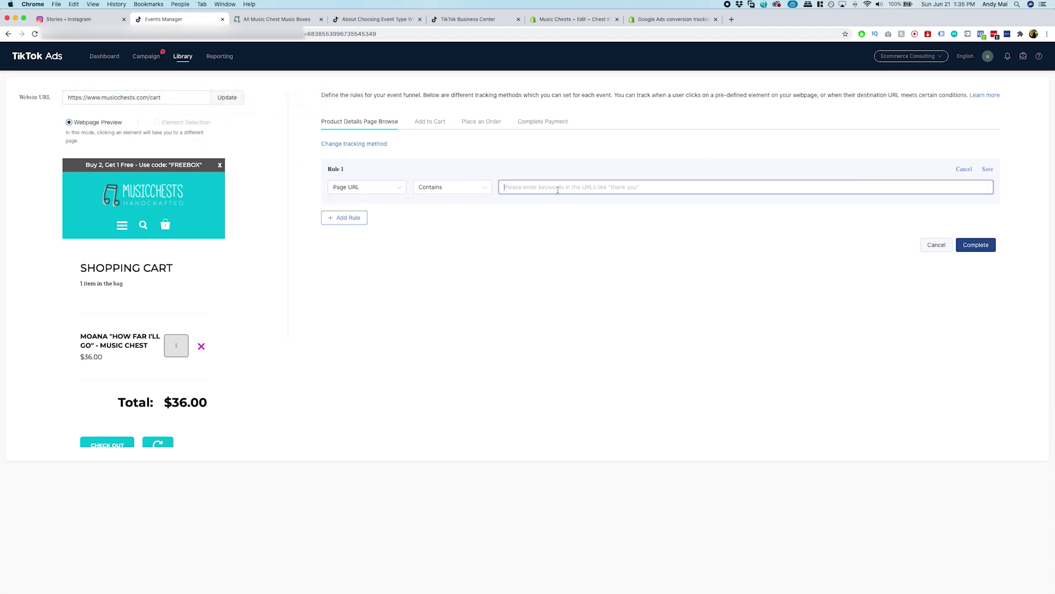
type("musicchests.com")
left_click(353, 219)
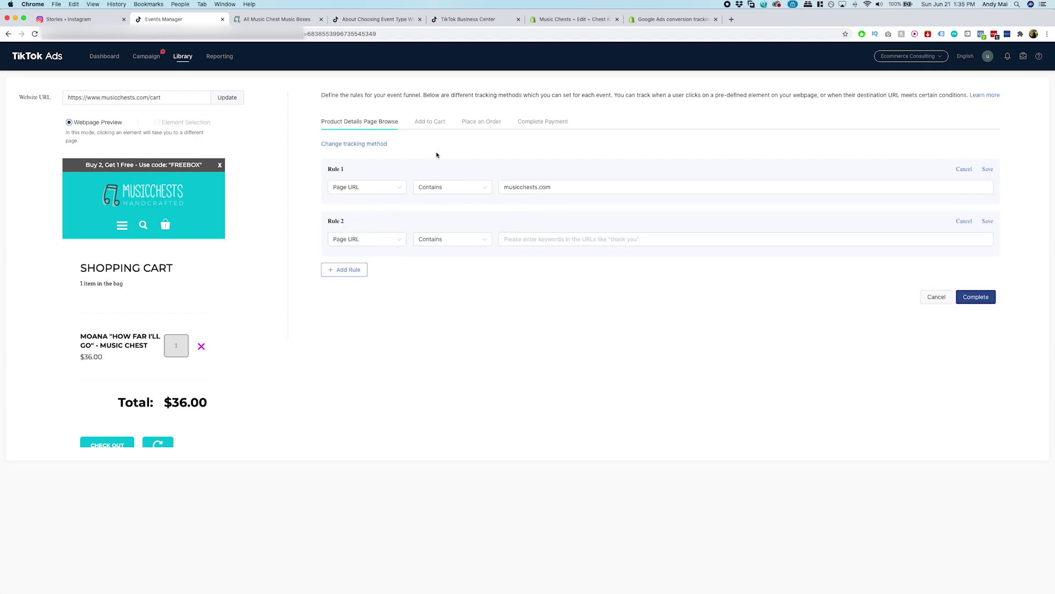
Step: Pick the Check Out area of the cart preview for the Place an Order event and cancel tracking that element
left_click(427, 125)
left_click(492, 124)
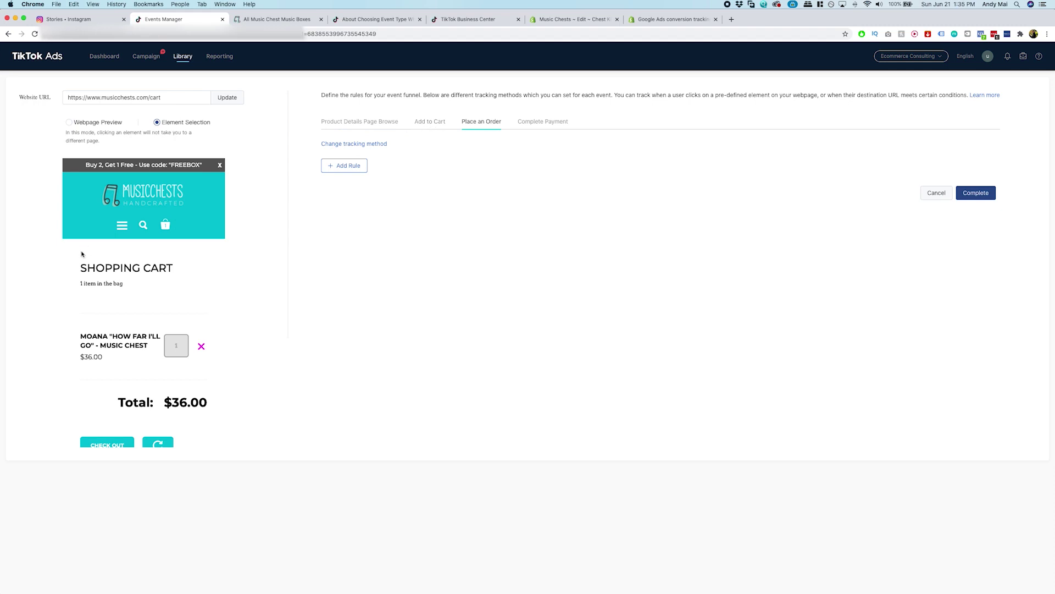
left_click(433, 127)
left_click(481, 122)
scroll(134, 384, "down", 5)
scroll(134, 383, "up", 2)
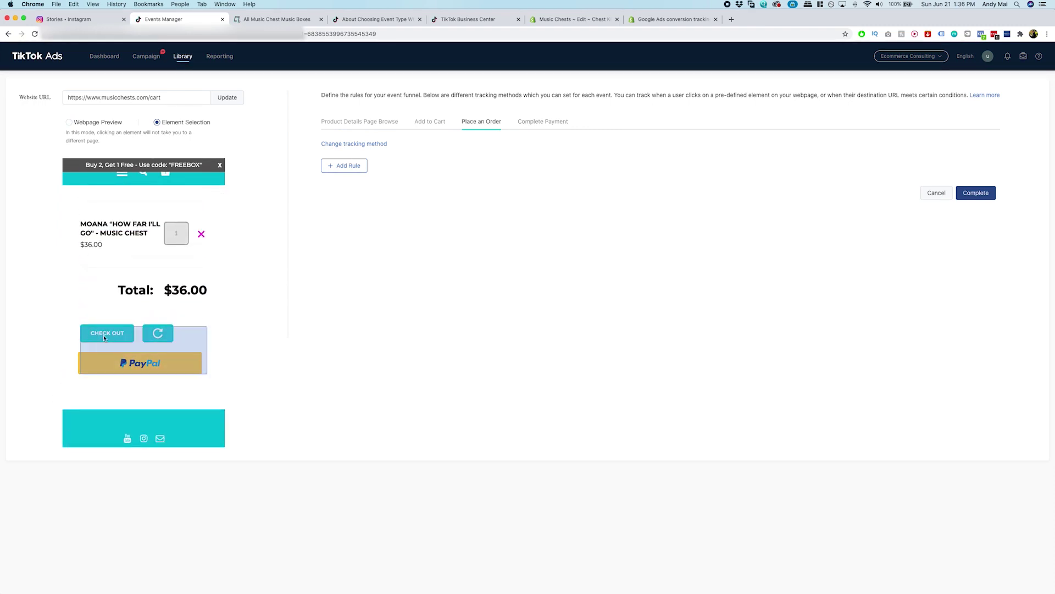
left_click(105, 336)
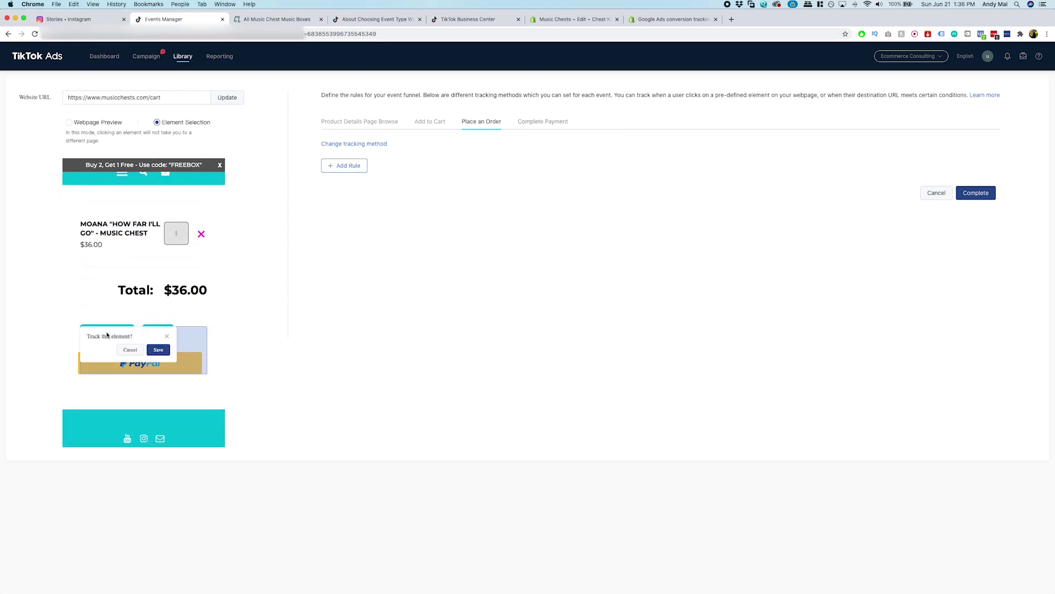
left_click(130, 350)
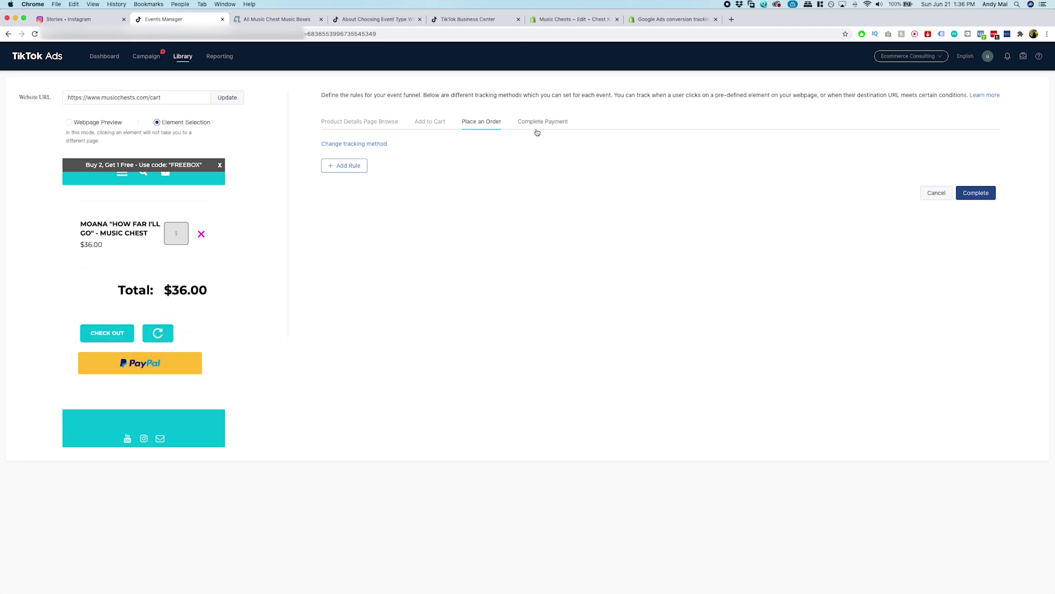
Step: Add a Complete Payment rule with CSS Selector "thank_you" and try to complete the event setup
left_click(103, 334)
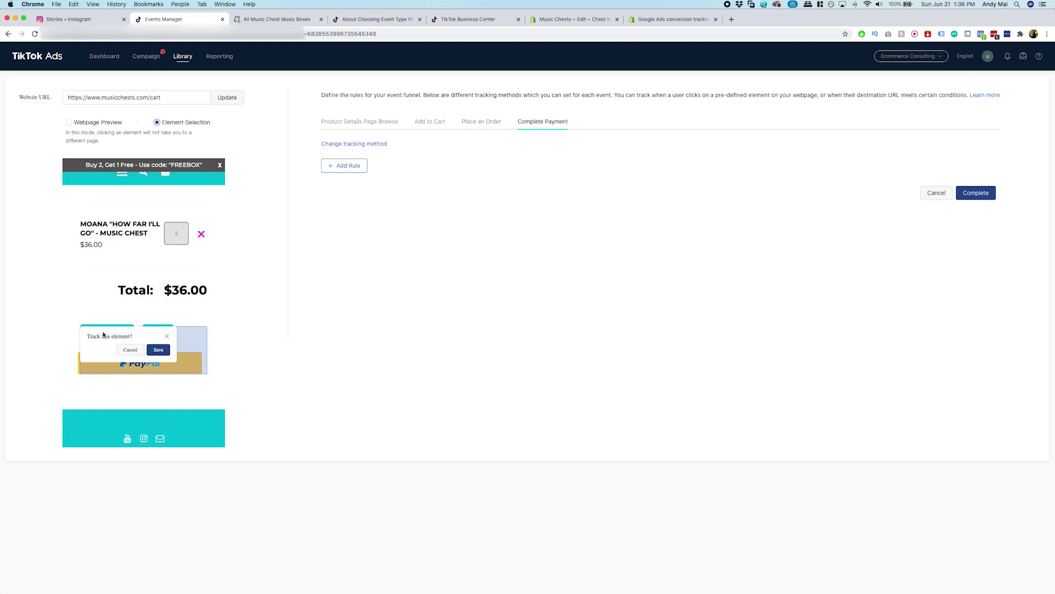
left_click(343, 167)
left_click(394, 188)
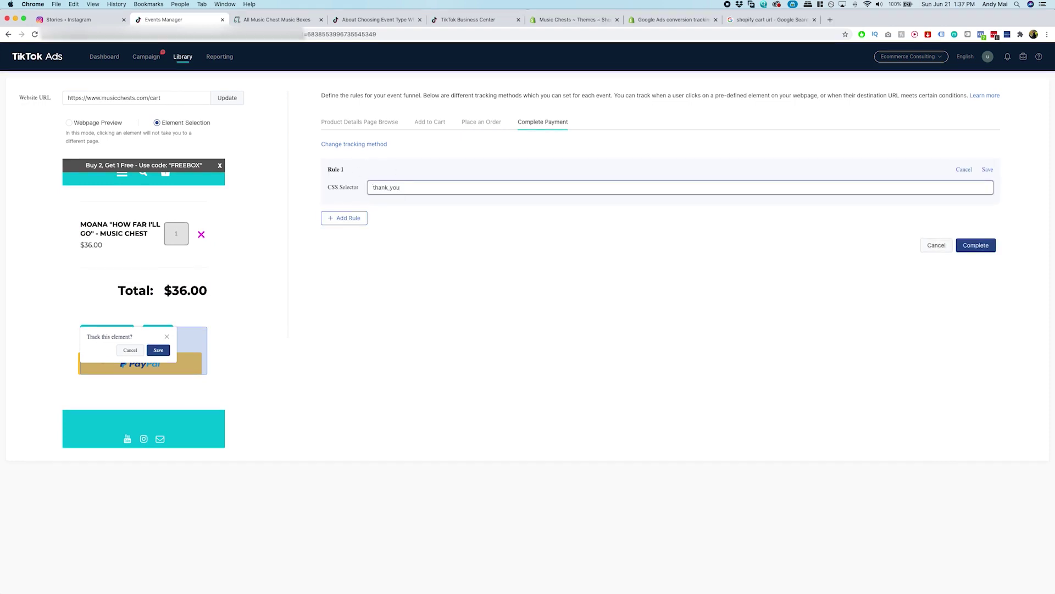
left_click(993, 250)
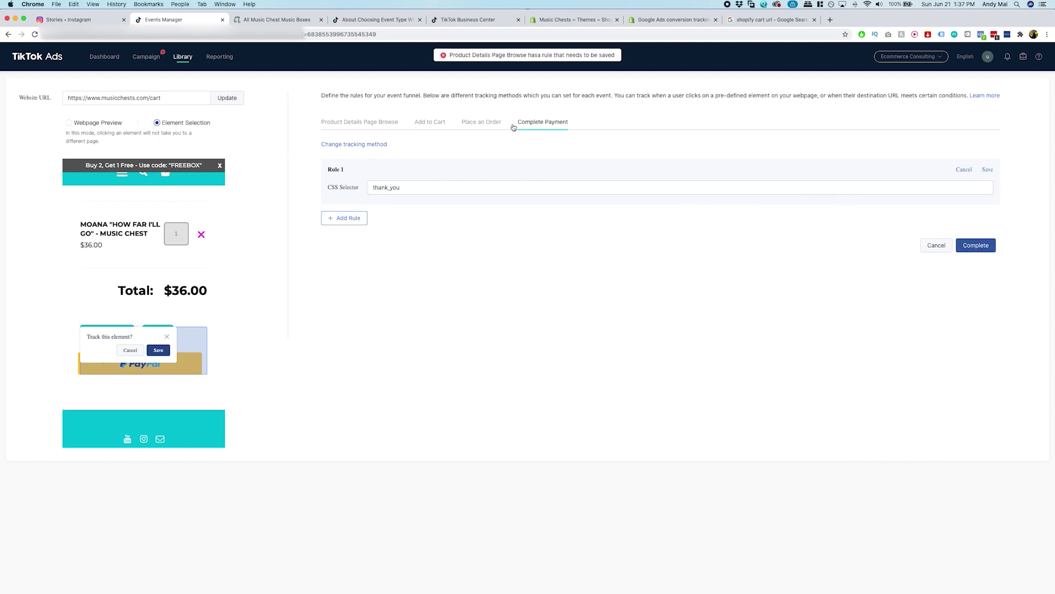
Step: Switch to the Shopify admin, find the Checkout settings with the search "checkout", and examine the Additional scripts under Order processing
left_click(672, 20)
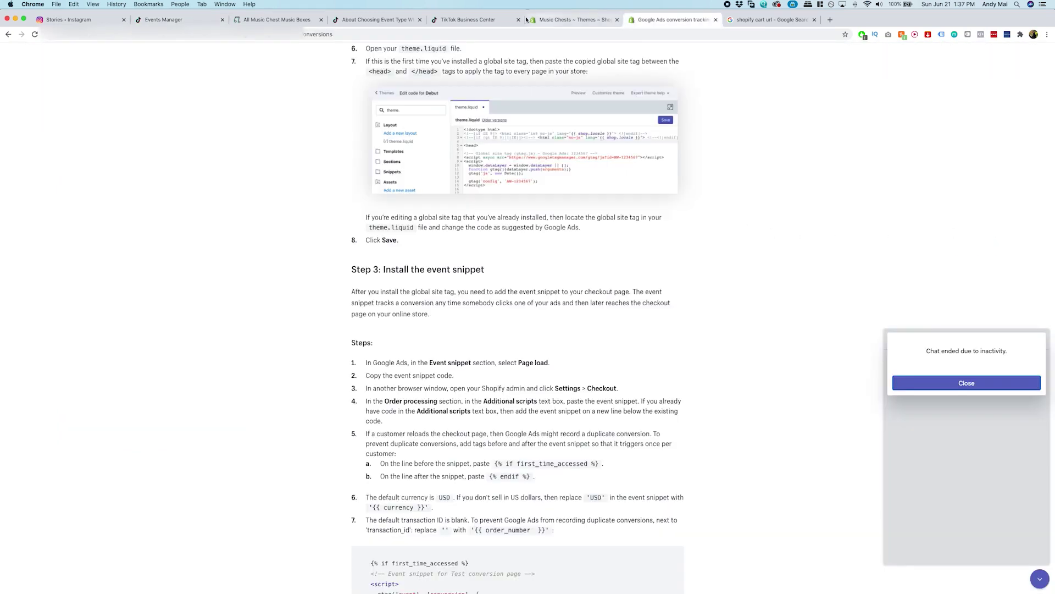
left_click(562, 21)
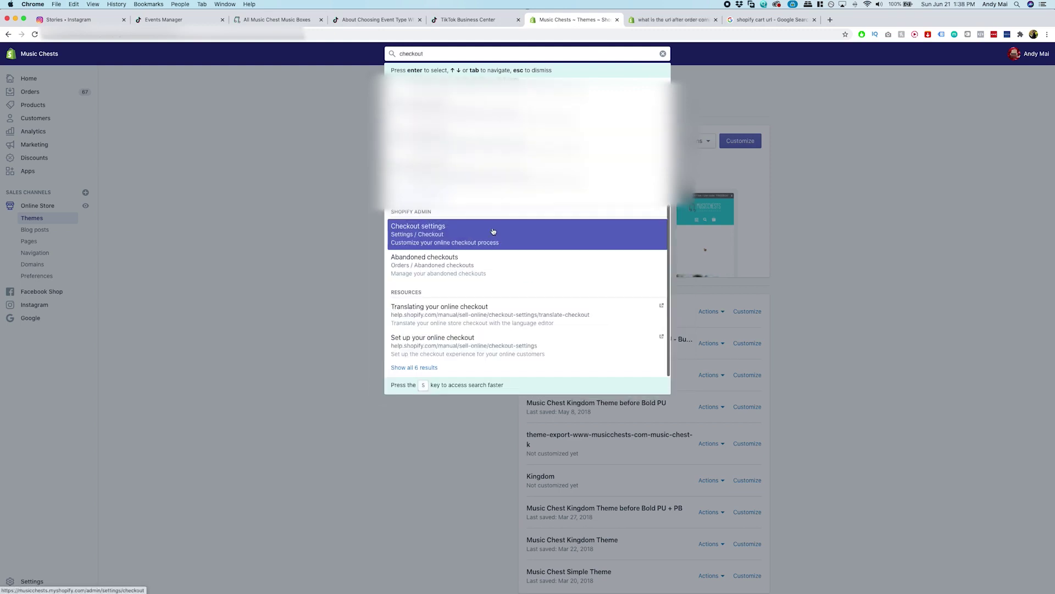
left_click(492, 231)
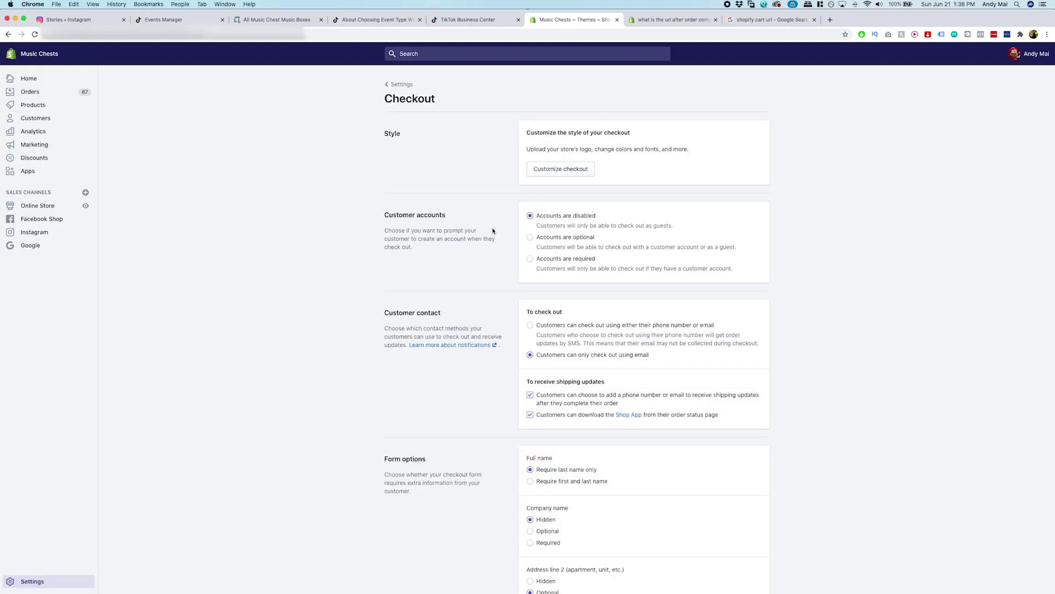
scroll(259, 228, "down", 3)
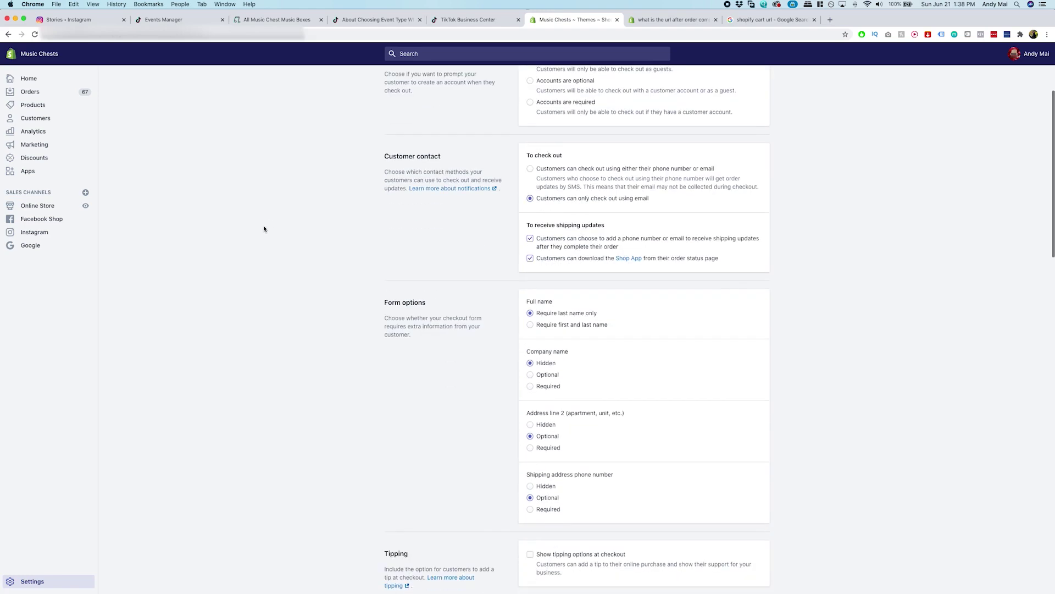
scroll(264, 229, "down", 6)
scroll(264, 229, "up", 5)
scroll(266, 229, "down", 9)
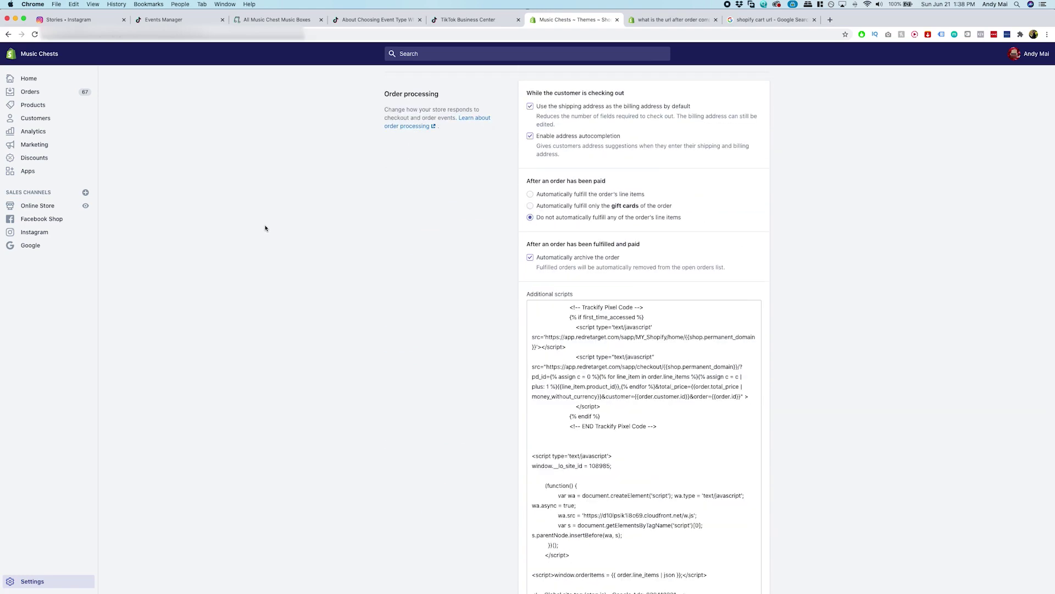
scroll(265, 227, "down", 4)
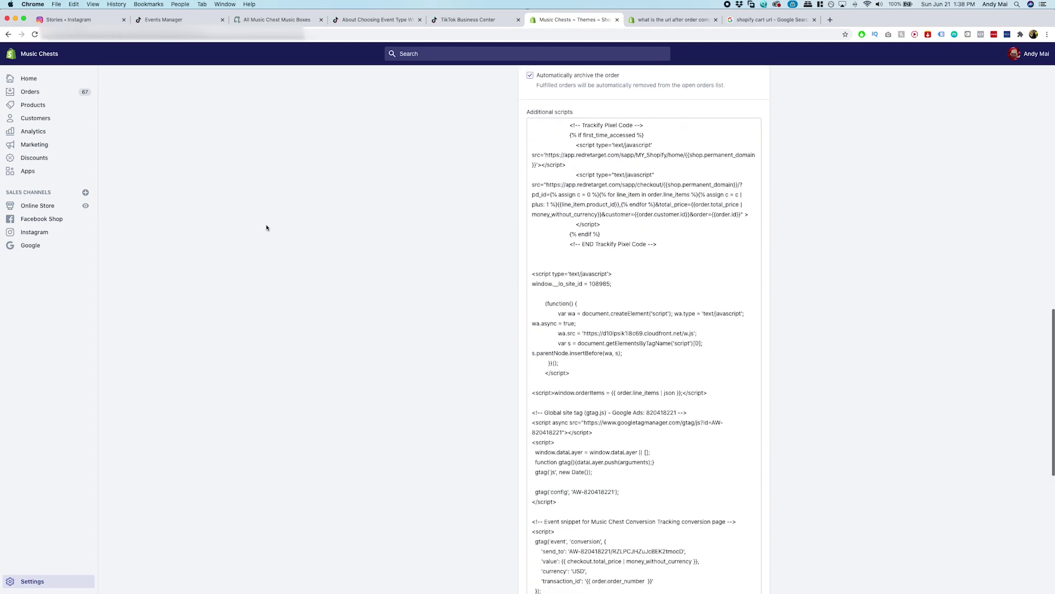
scroll(266, 229, "up", 2)
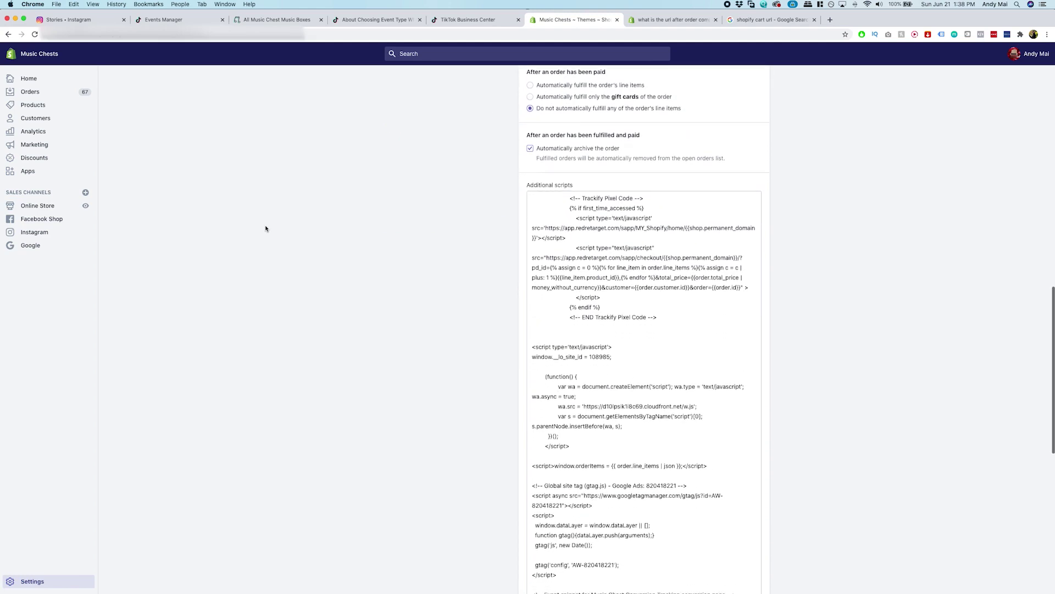
scroll(266, 229, "down", 4)
Step: Switch to Facebook Ads Manager, view the ad sets of the LE-002 Cold Traffic Attempt 2 campaign, and open Events Manager
key("super+9")
left_click(713, 38)
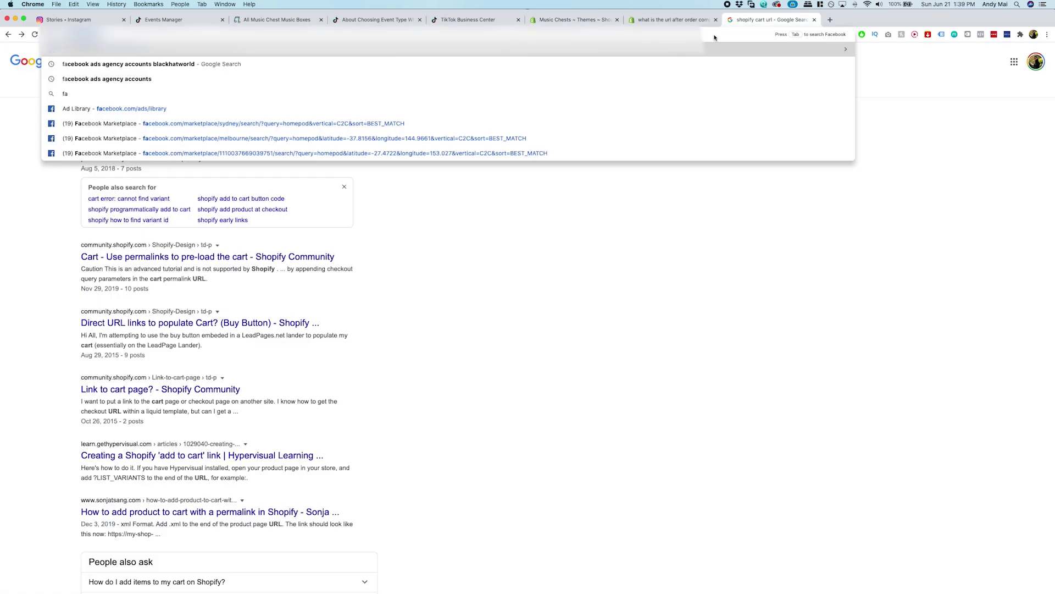
key("Return")
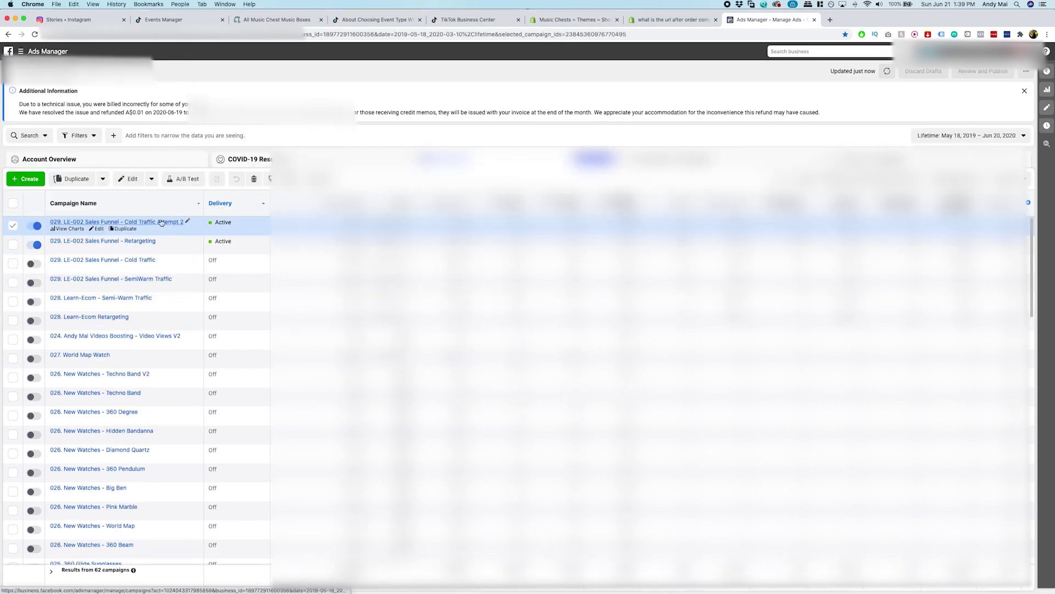
left_click(146, 222)
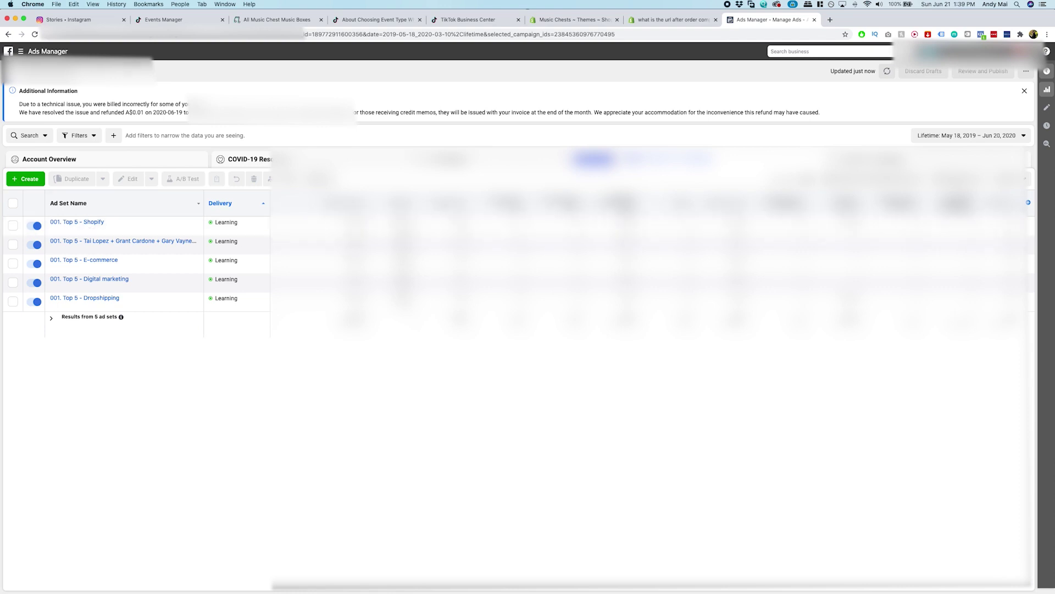
left_click(21, 51)
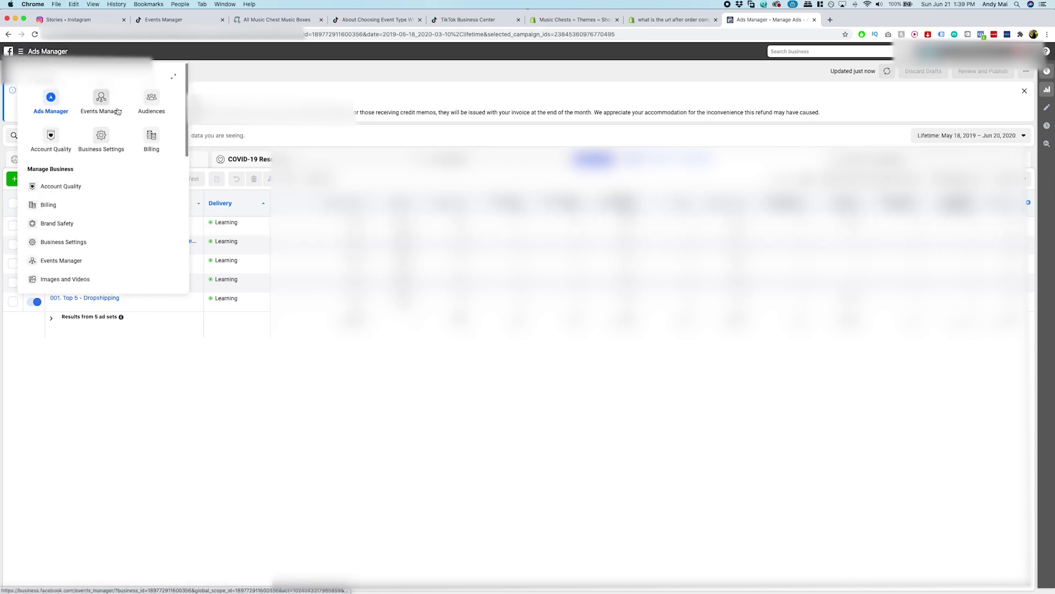
left_click(61, 261)
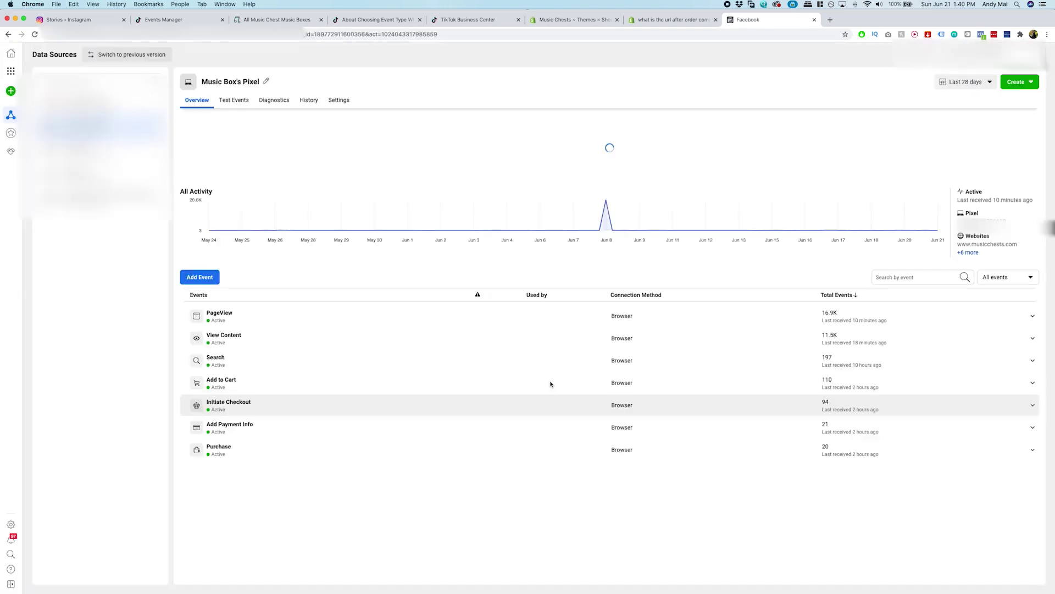
left_click(228, 452)
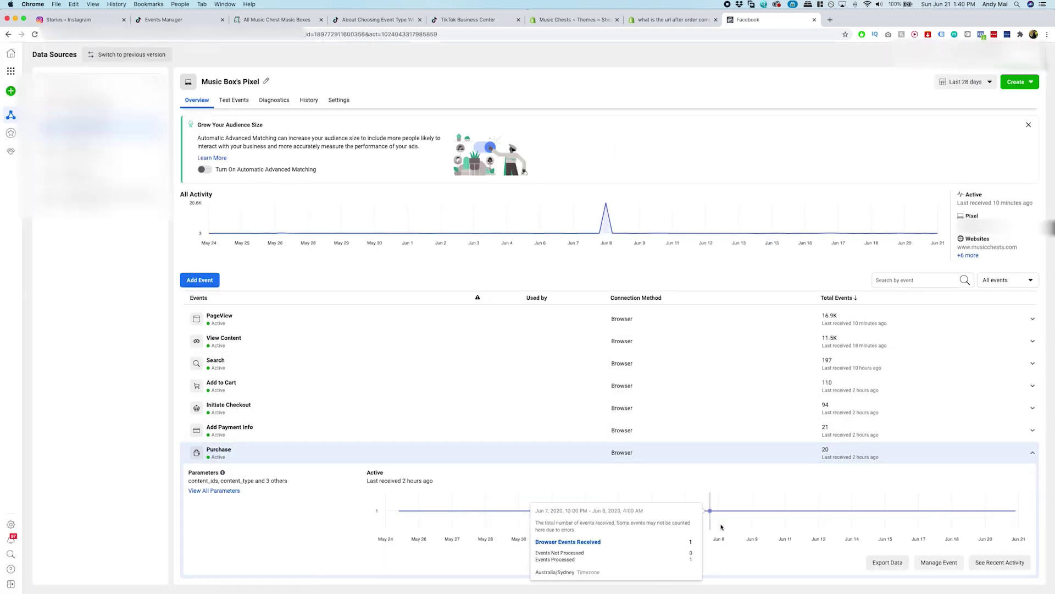
left_click(212, 490)
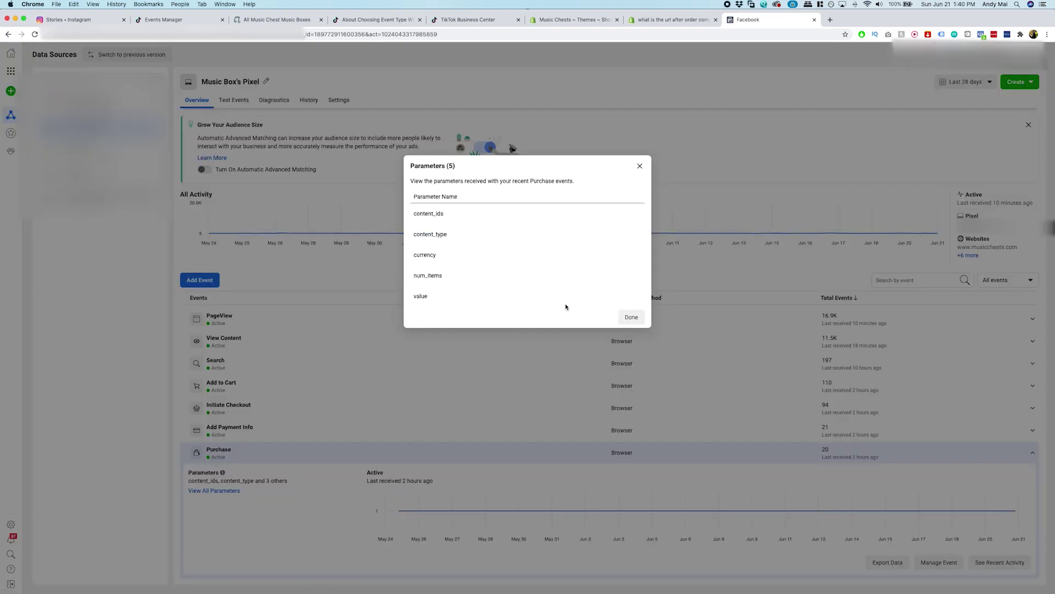
left_click(631, 317)
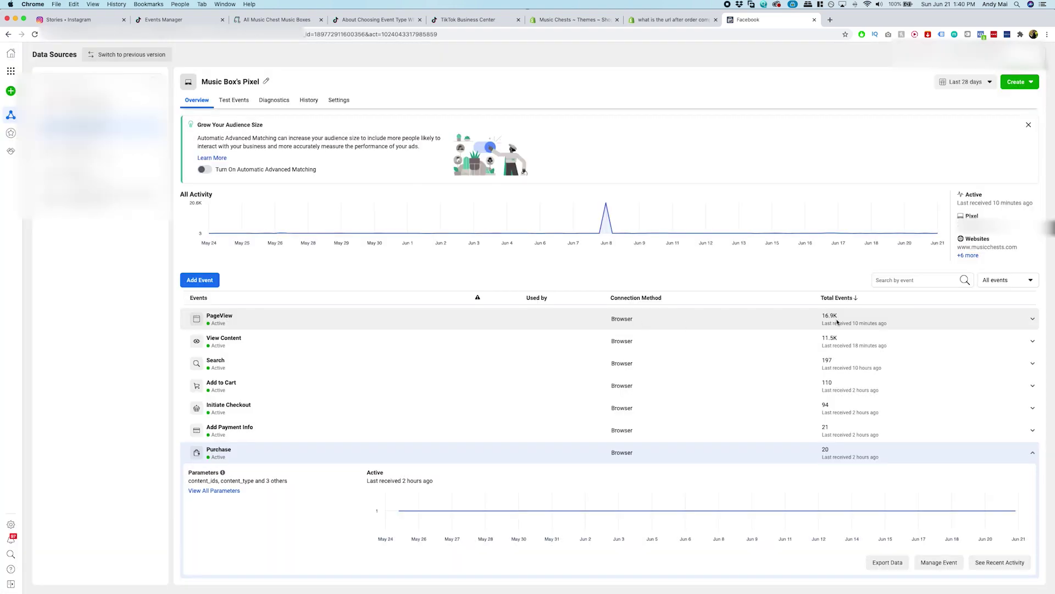
left_click(1003, 282)
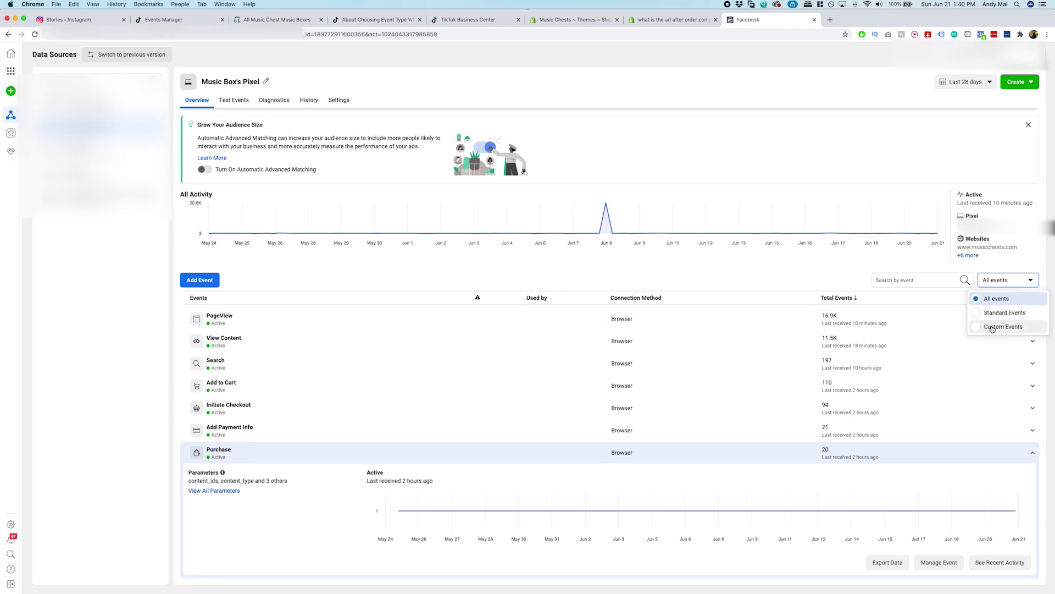
left_click(281, 104)
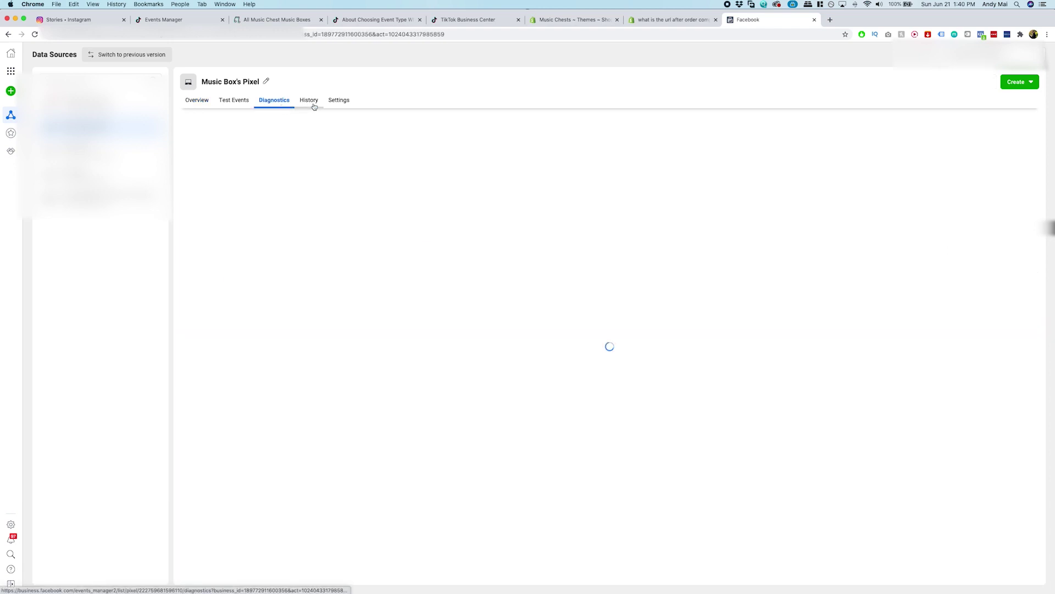
left_click(309, 102)
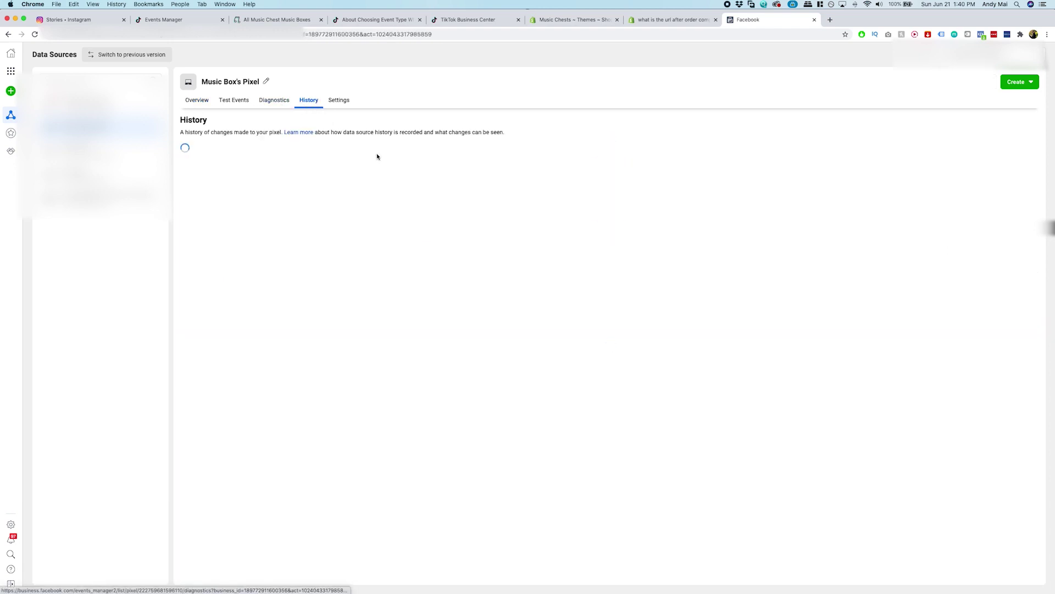
left_click(197, 100)
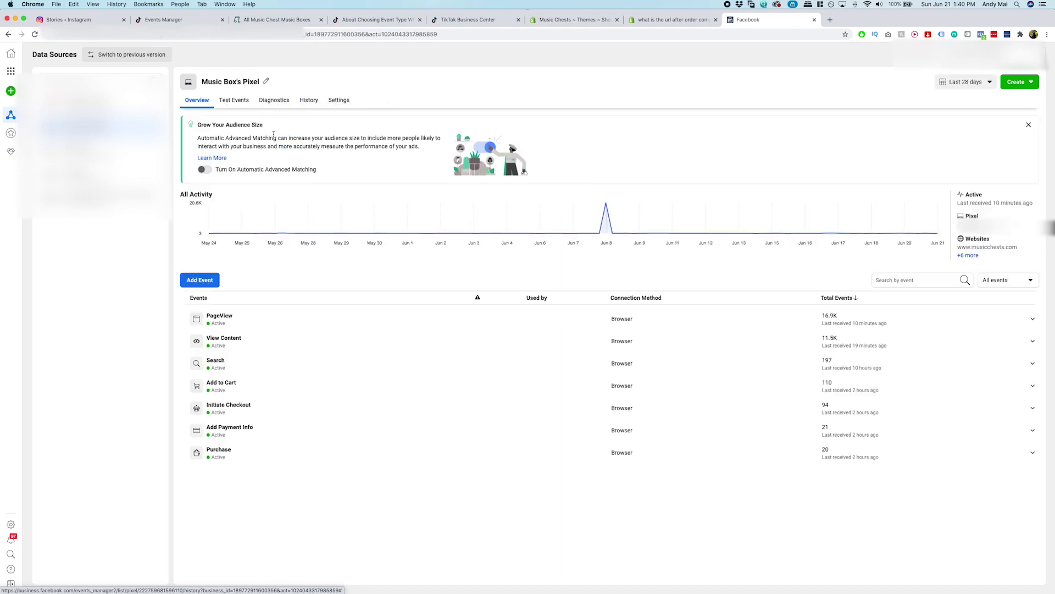
Step: Expand the Purchase event of the Facebook pixel and view its recent activity to check the page URL it fires on
left_click(220, 452)
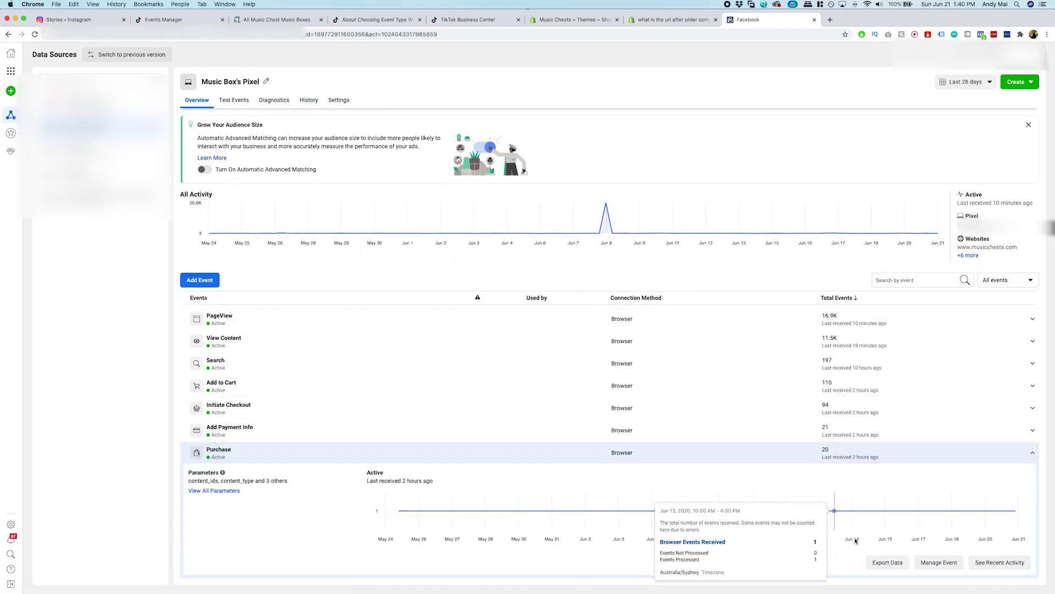
left_click(984, 566)
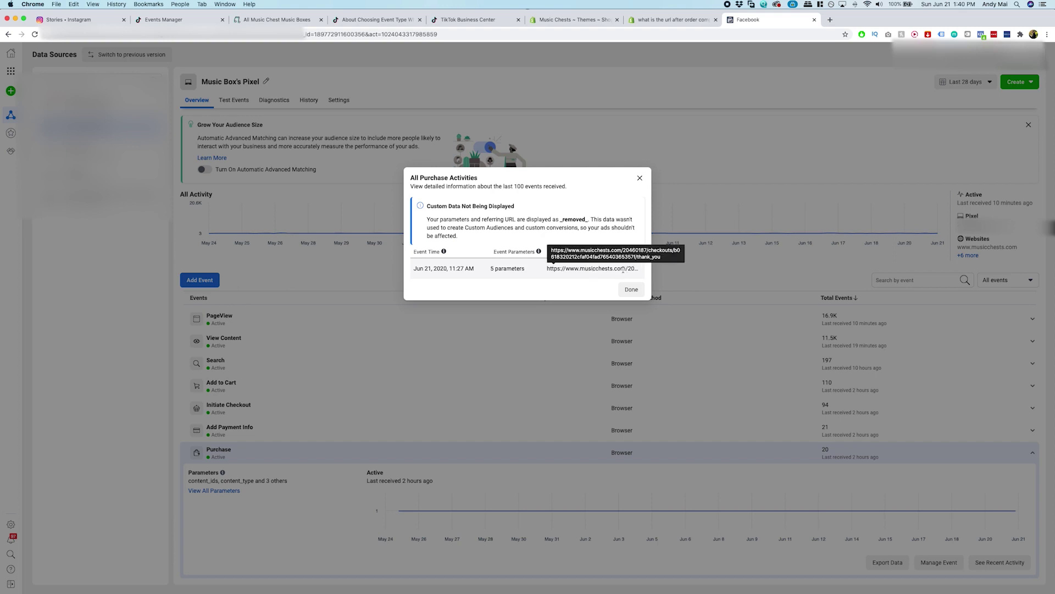
Step: Switch to TikTok Ads Events Manager and save the Complete Payment rule that uses the CSS selector thank_you
left_click(190, 24)
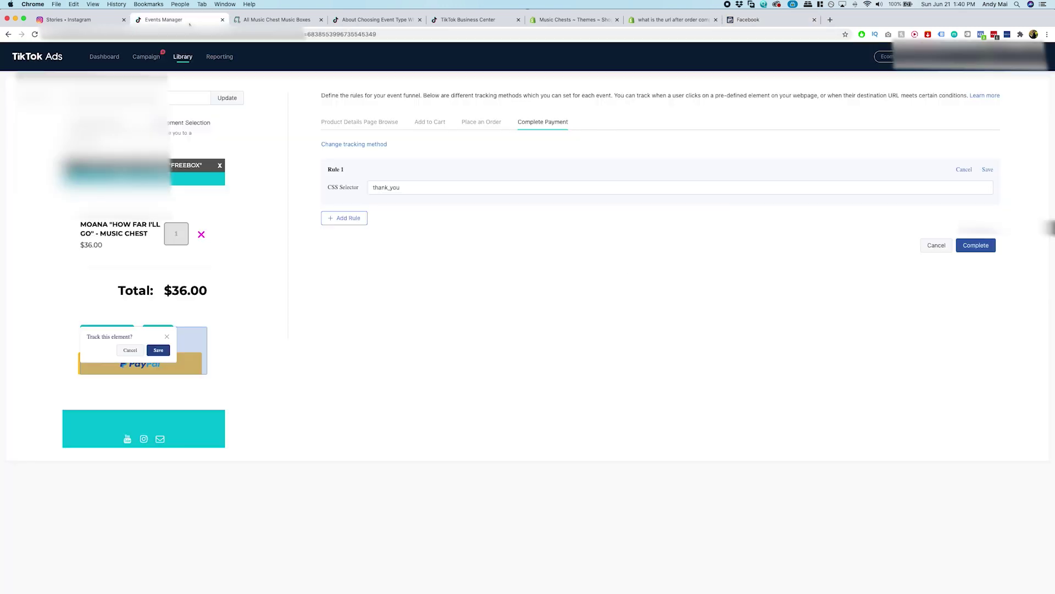
left_click(988, 169)
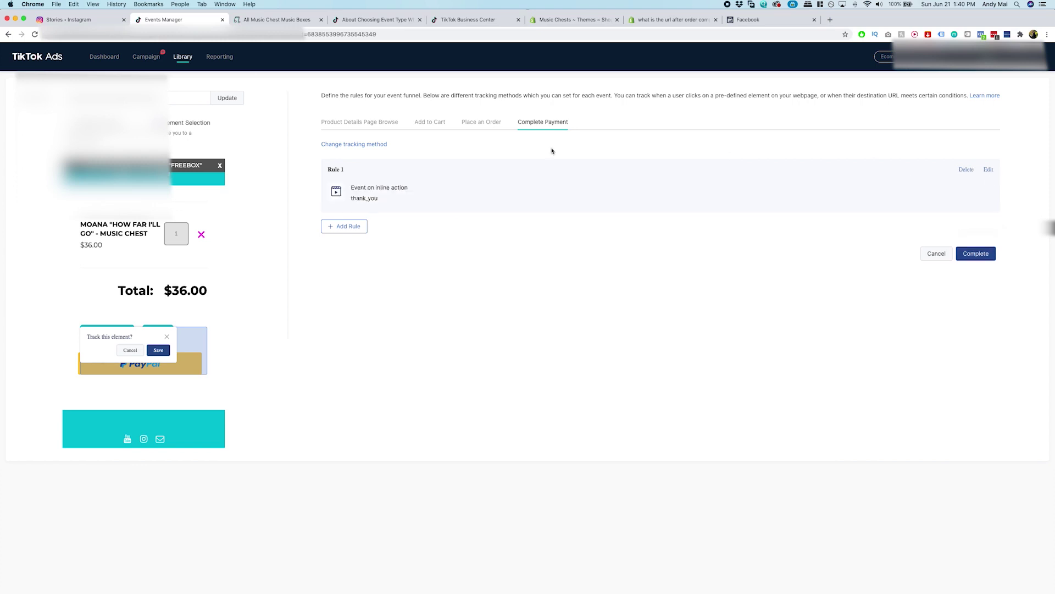
left_click(479, 125)
left_click(541, 123)
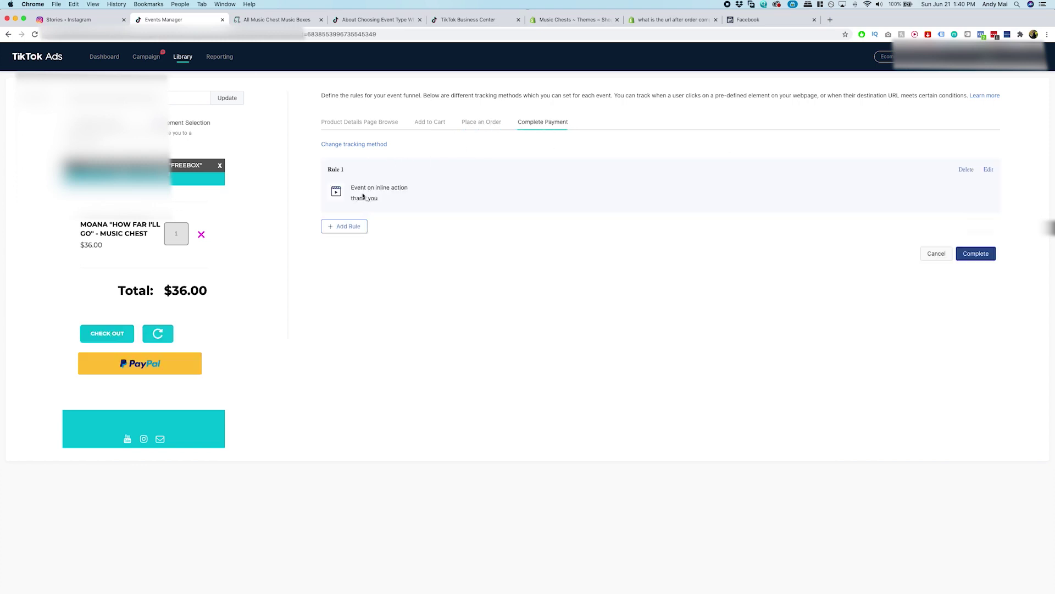
Step: Try changing Complete Payment tracking to Destination URL with a rule for page URLs containing "thank_you"
left_click(369, 144)
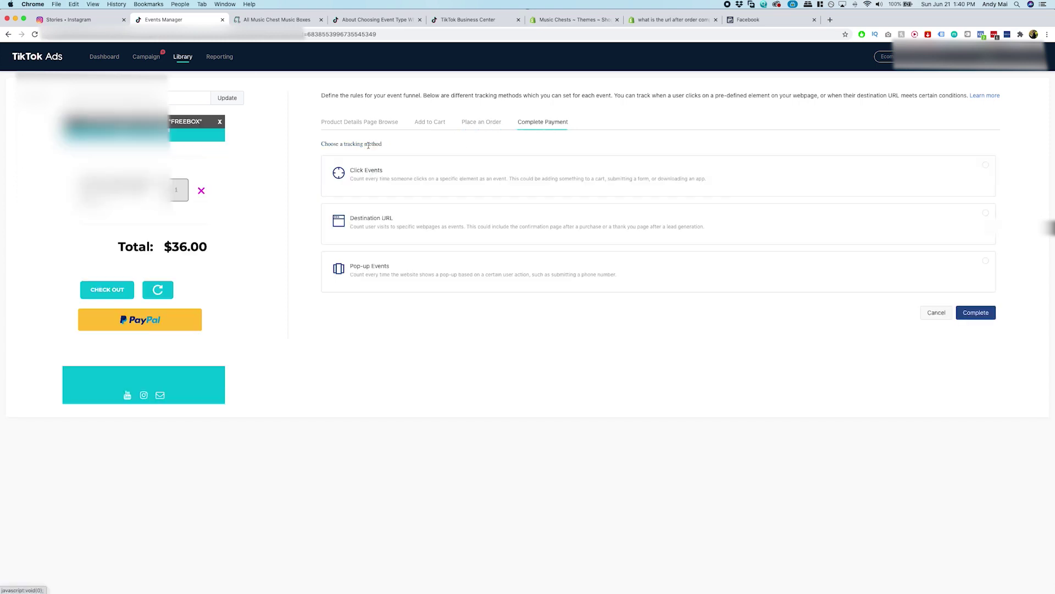
left_click(371, 234)
left_click(360, 167)
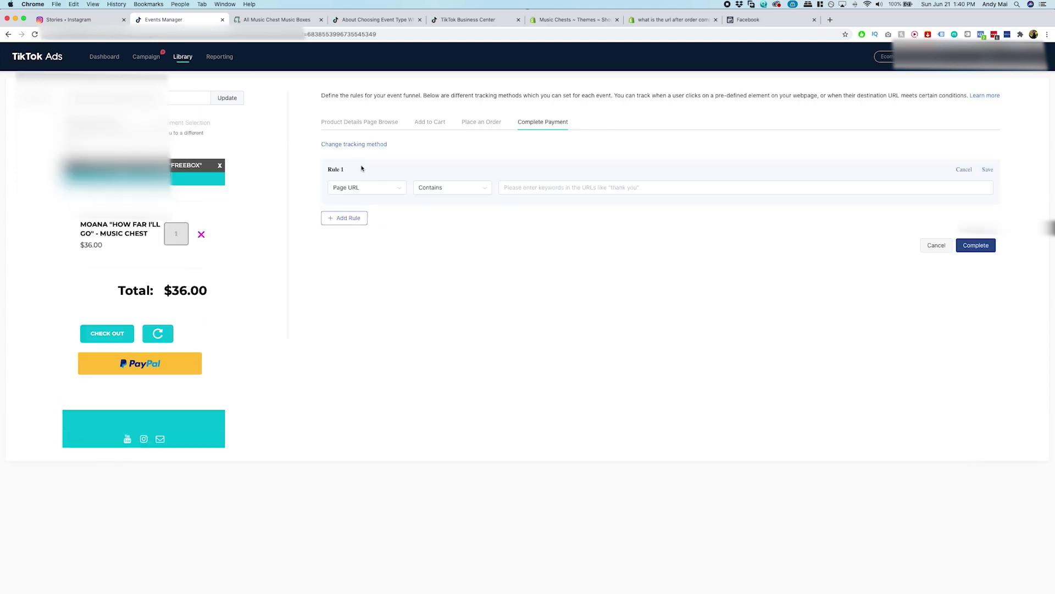
left_click(514, 188)
type("thank_you")
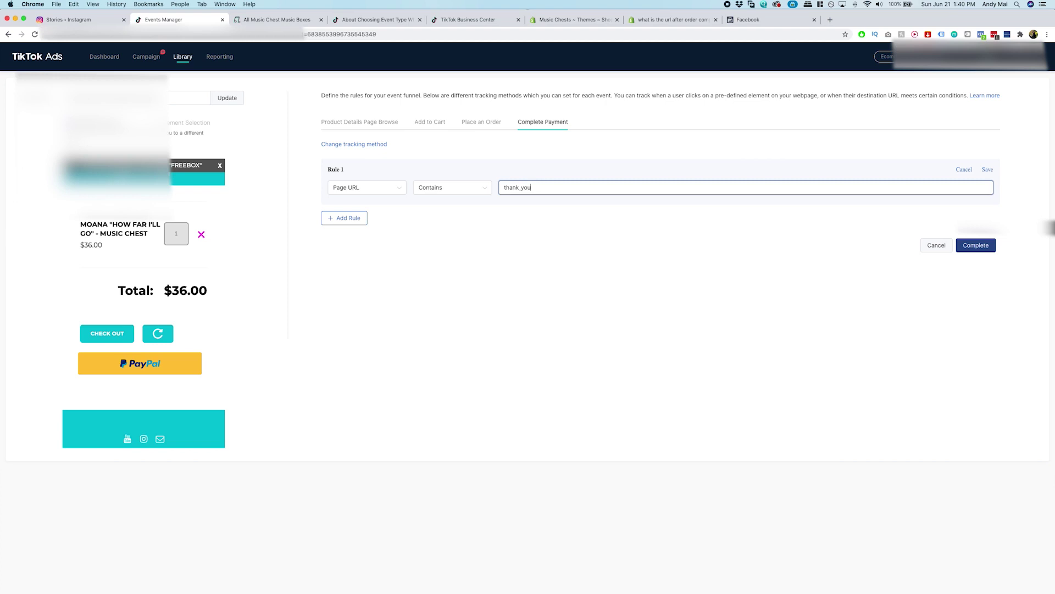
scroll(636, 163, "left", 5)
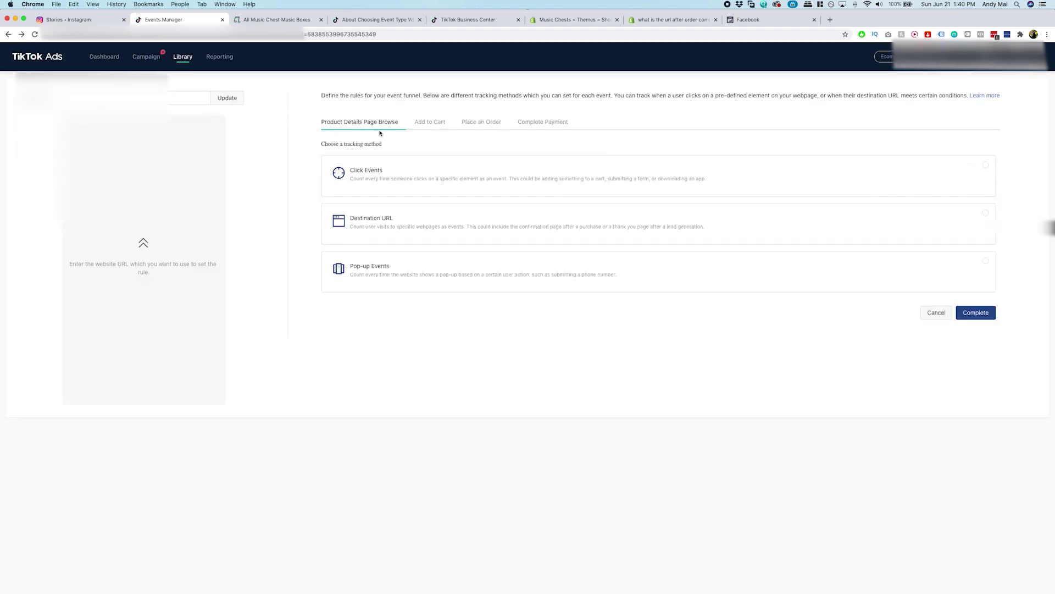
Step: Track Product Details Page Browse by Destination URL, with one rule for page URLs containing "musicchests.com" and a blank second rule
left_click(385, 219)
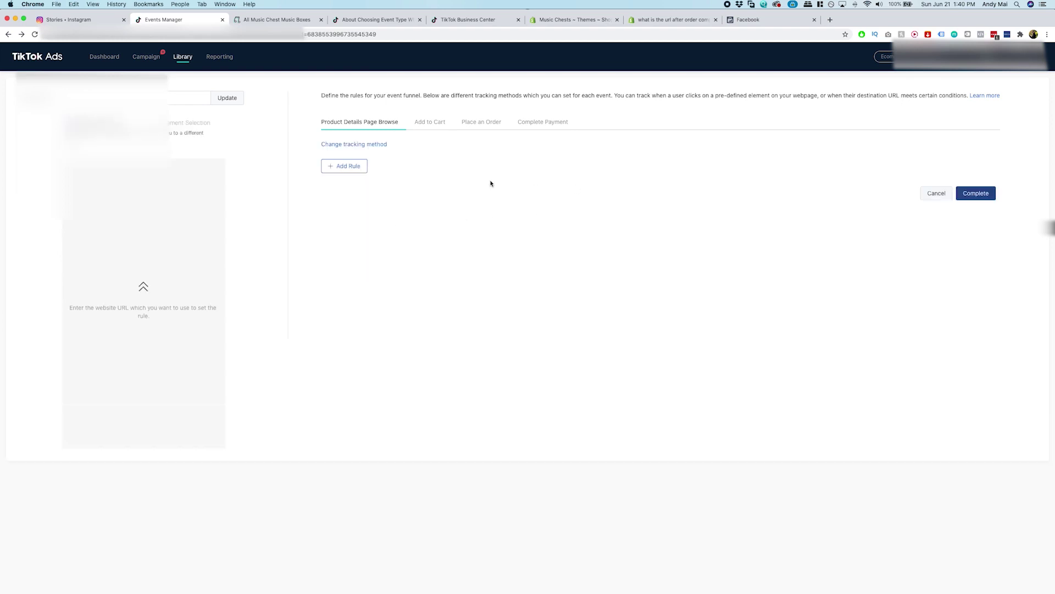
left_click(351, 165)
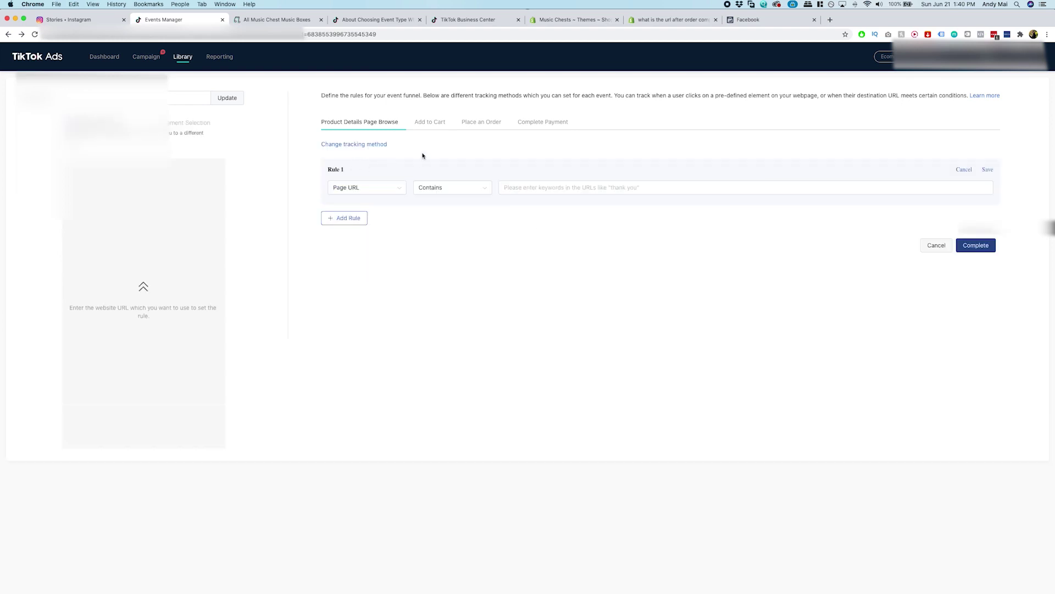
left_click(549, 187)
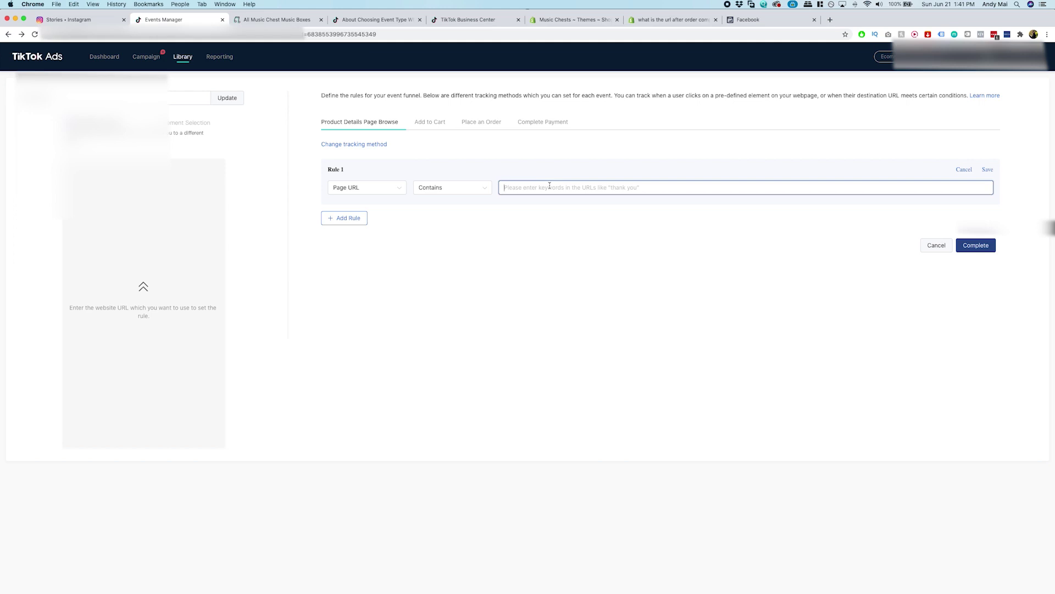
type("musicchests.com")
left_click(347, 217)
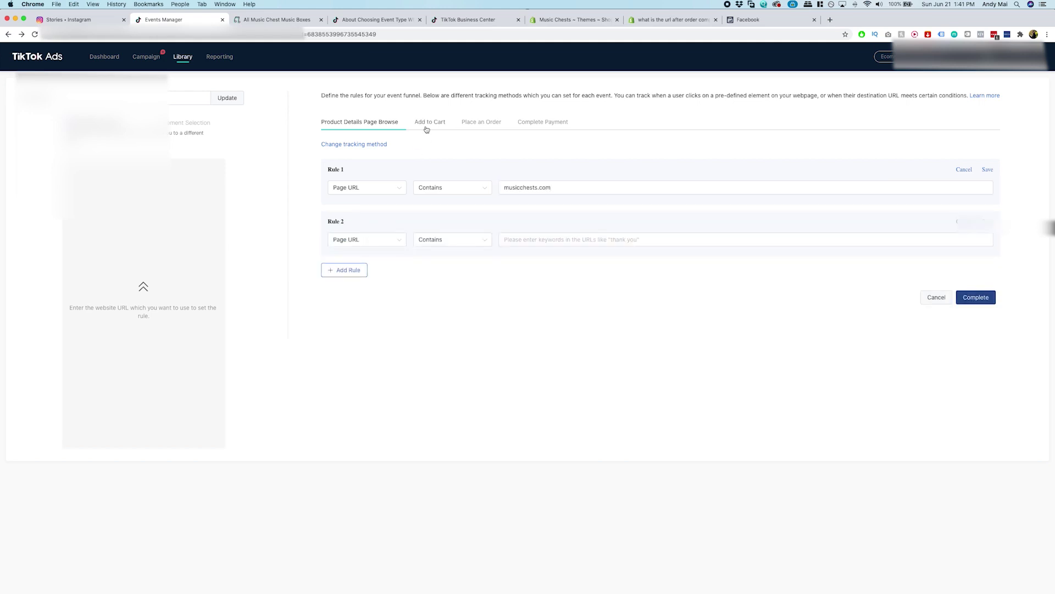
Step: Choose Destination URL as the tracking method for the Add to Cart event
left_click(428, 122)
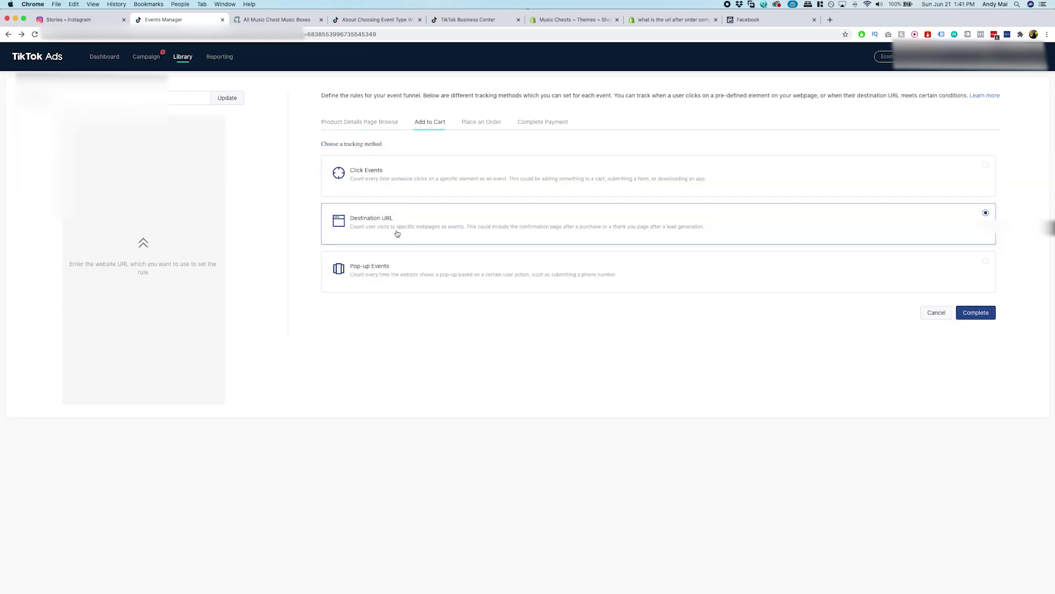
left_click(397, 232)
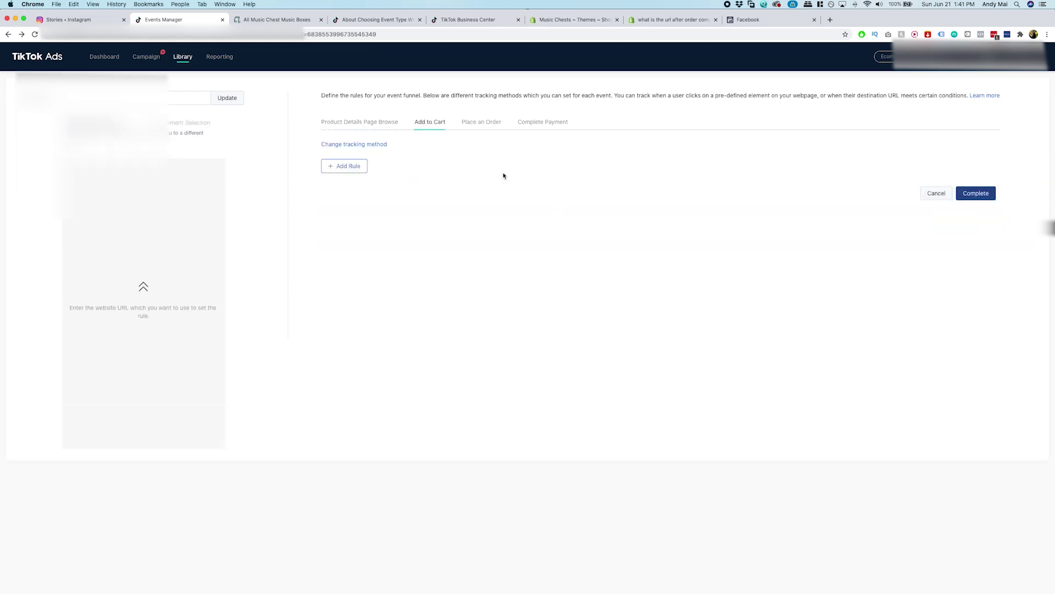
Step: Switch to the Facebook pixel, close the Purchase activities, and view the recent activity of the Add to Cart event
left_click(760, 21)
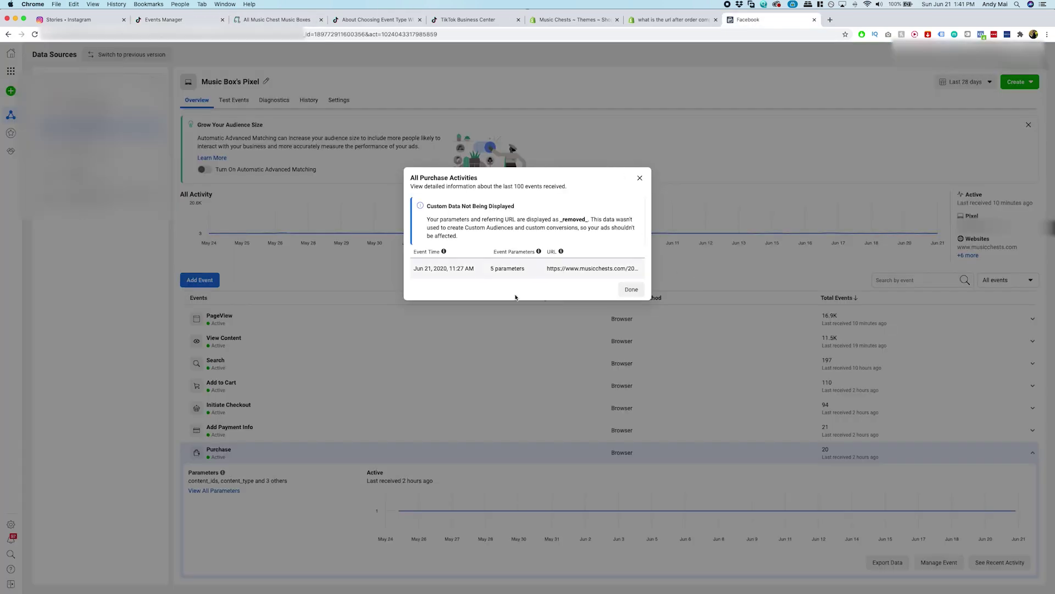
left_click(637, 177)
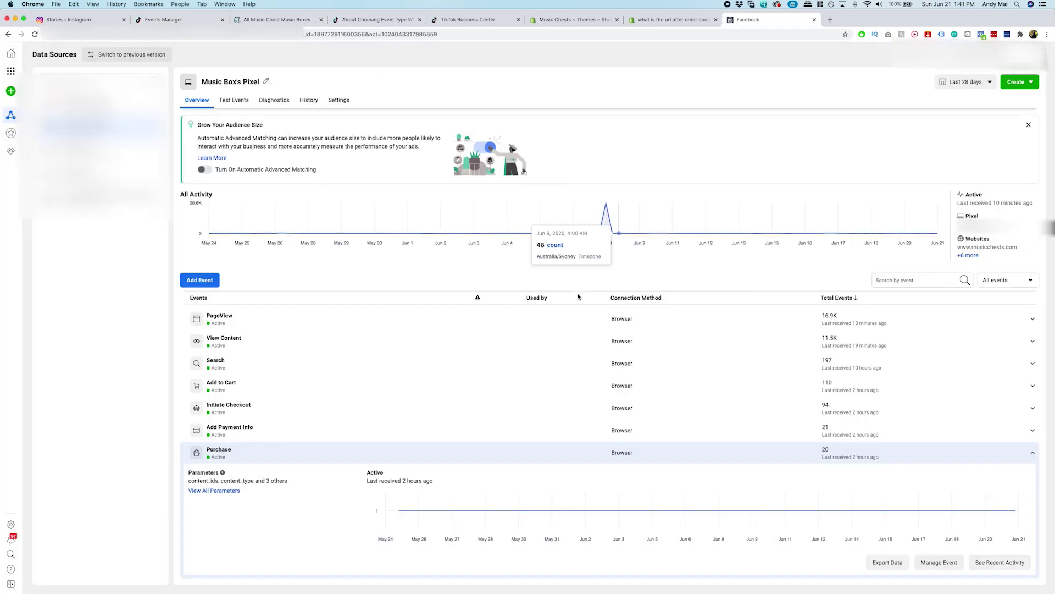
left_click(725, 368)
left_click(929, 500)
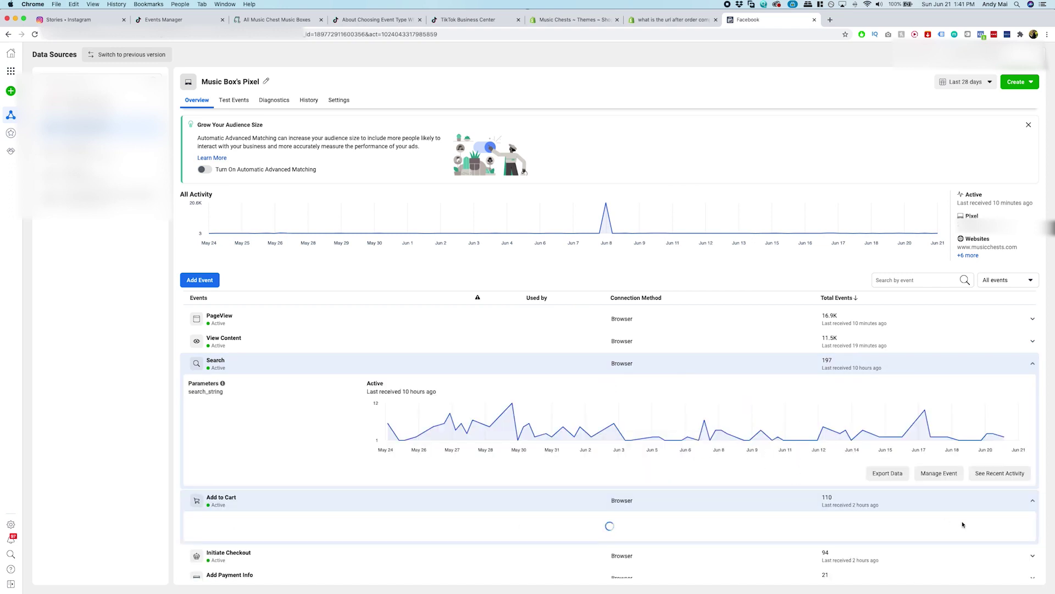
scroll(934, 494, "down", 3)
left_click(989, 531)
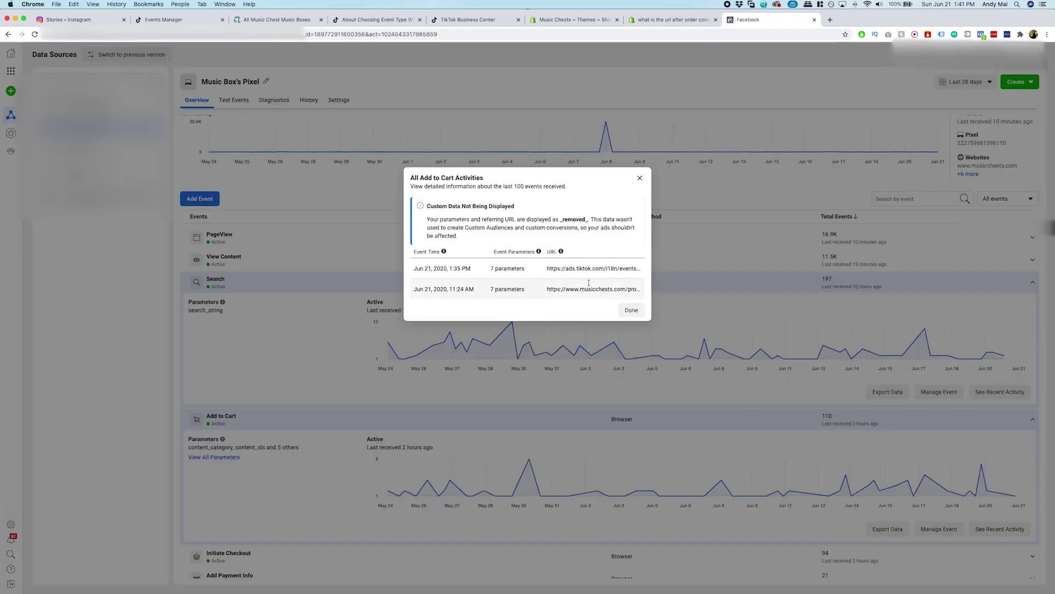
Step: Switch to the Music Chests store and add the Sailor Moon music chest to the shopping cart
left_click(308, 20)
left_click(302, 140)
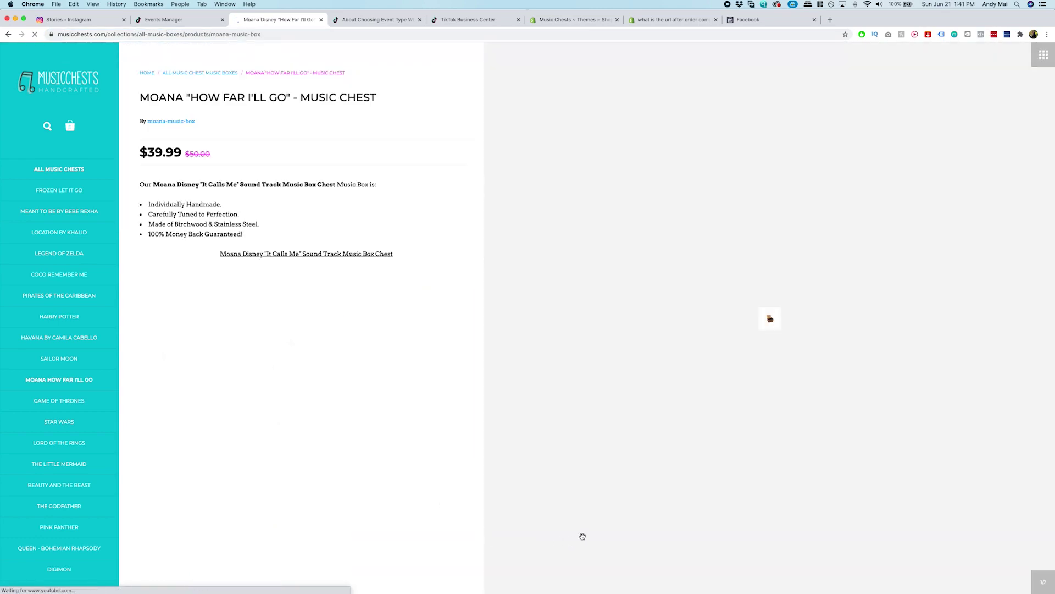
scroll(294, 533, "down", 6)
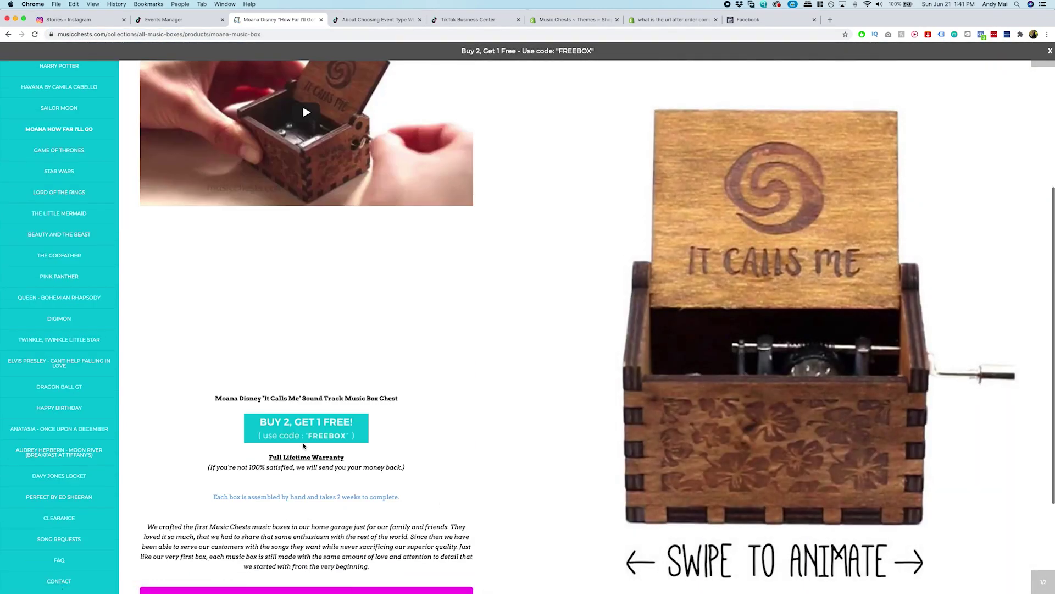
scroll(307, 538, "left", 5)
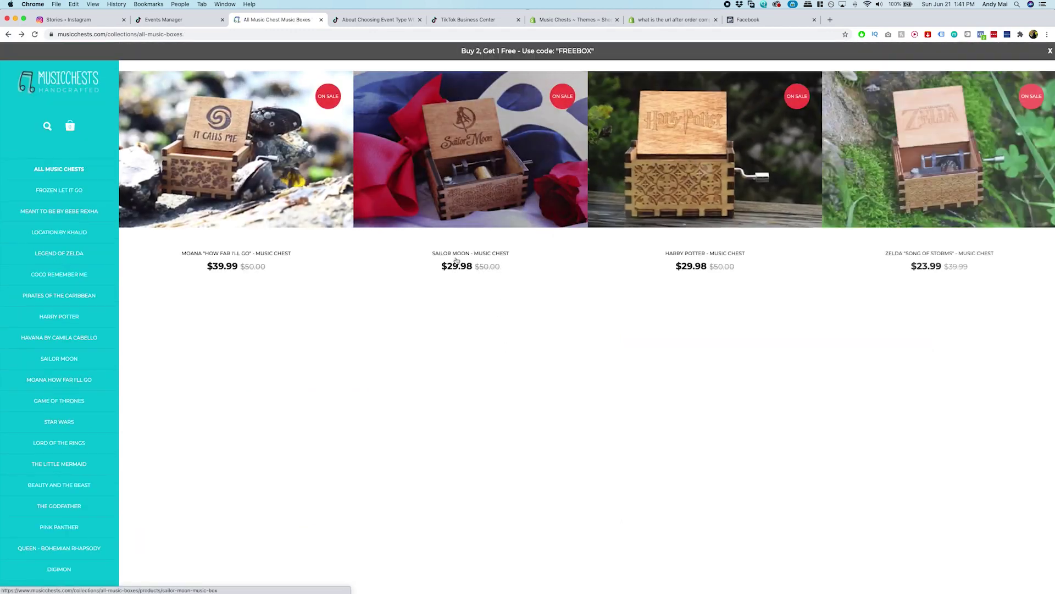
left_click(553, 165)
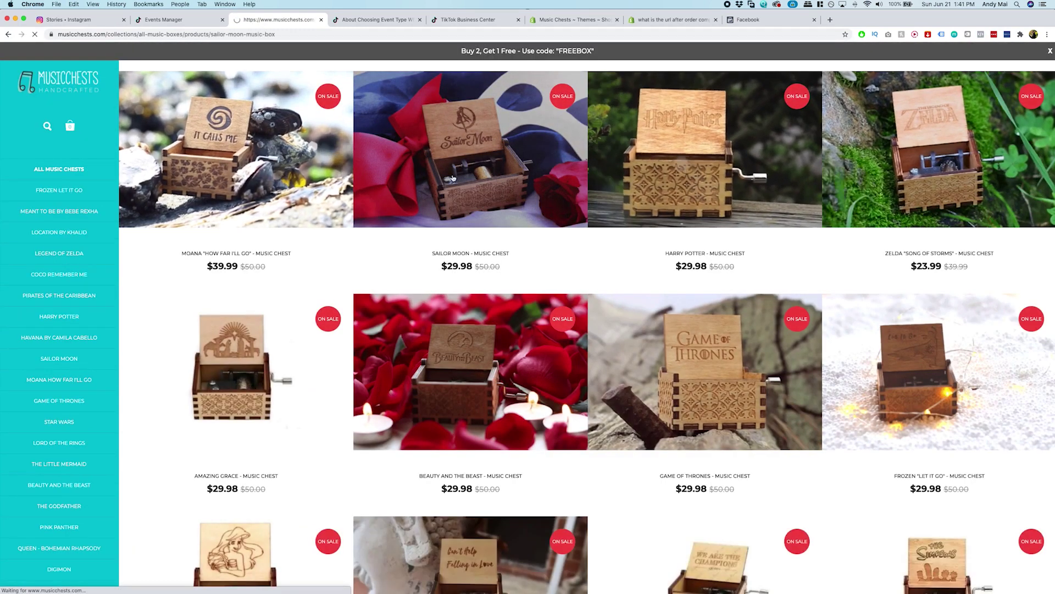
scroll(347, 544, "down", 3)
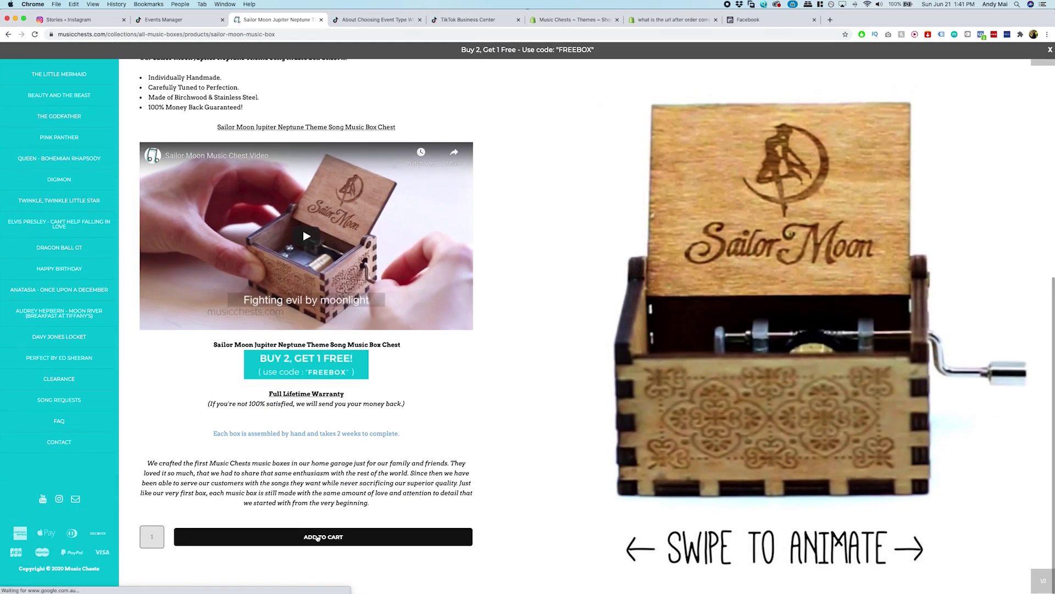
left_click(314, 538)
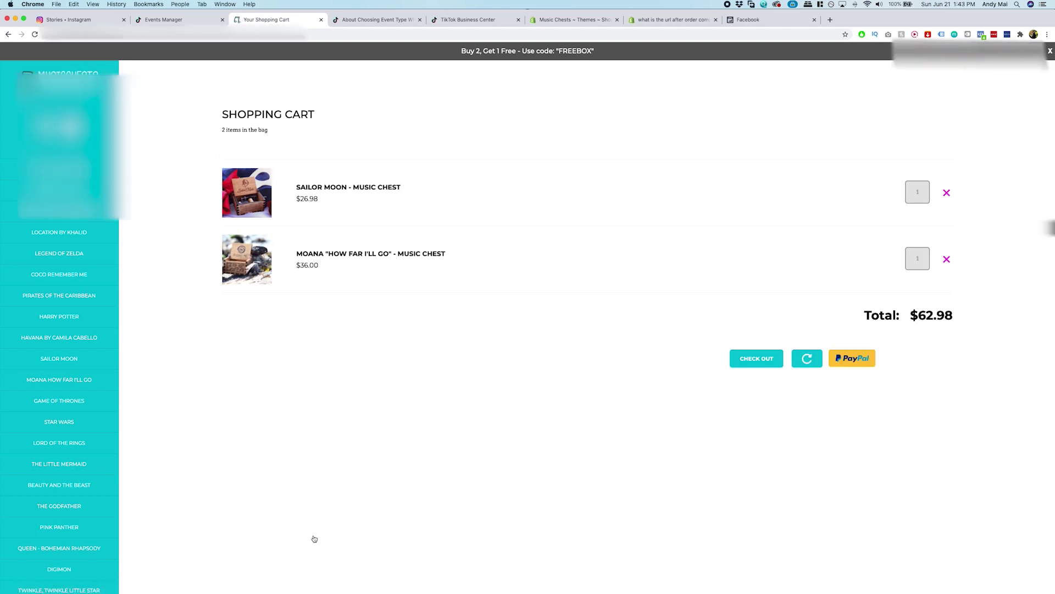
Step: In TikTok Events Manager, save an Add to Cart rule for page URLs containing "cart", and open the Complete Payment event
left_click(163, 19)
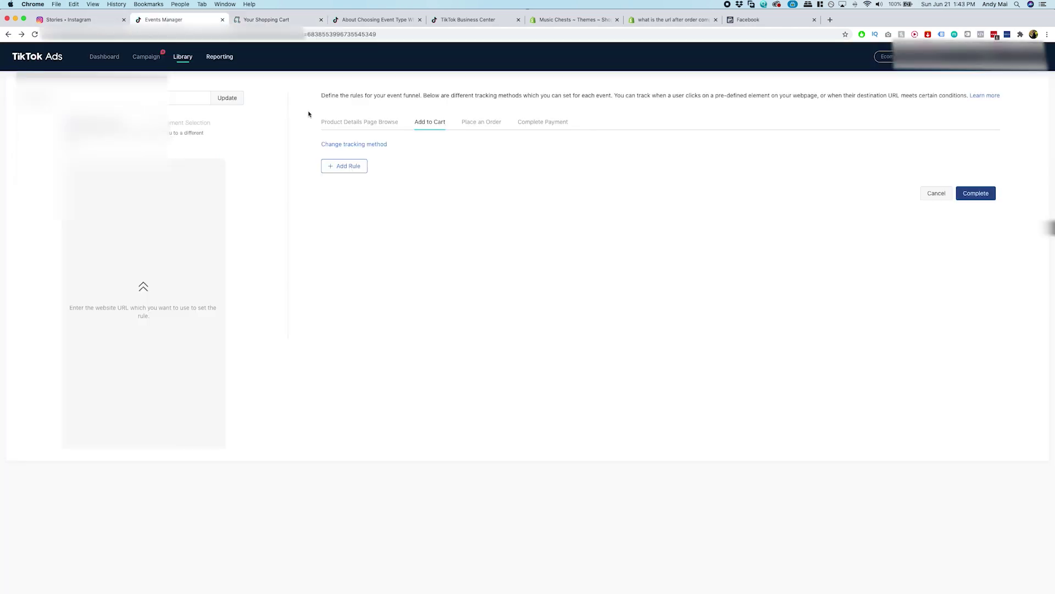
left_click(352, 168)
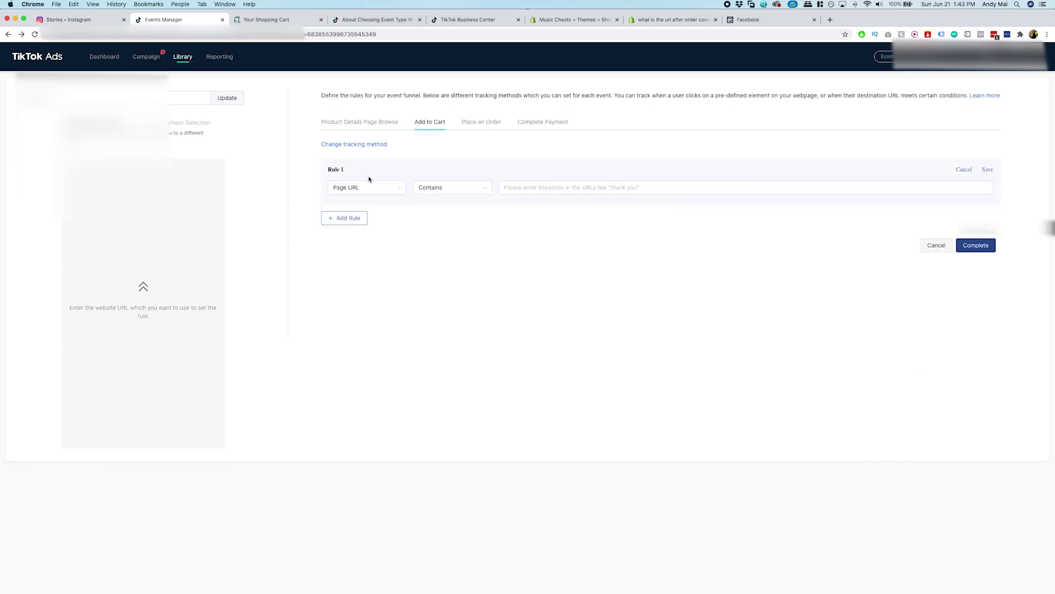
left_click(370, 182)
left_click(577, 187)
type("cart")
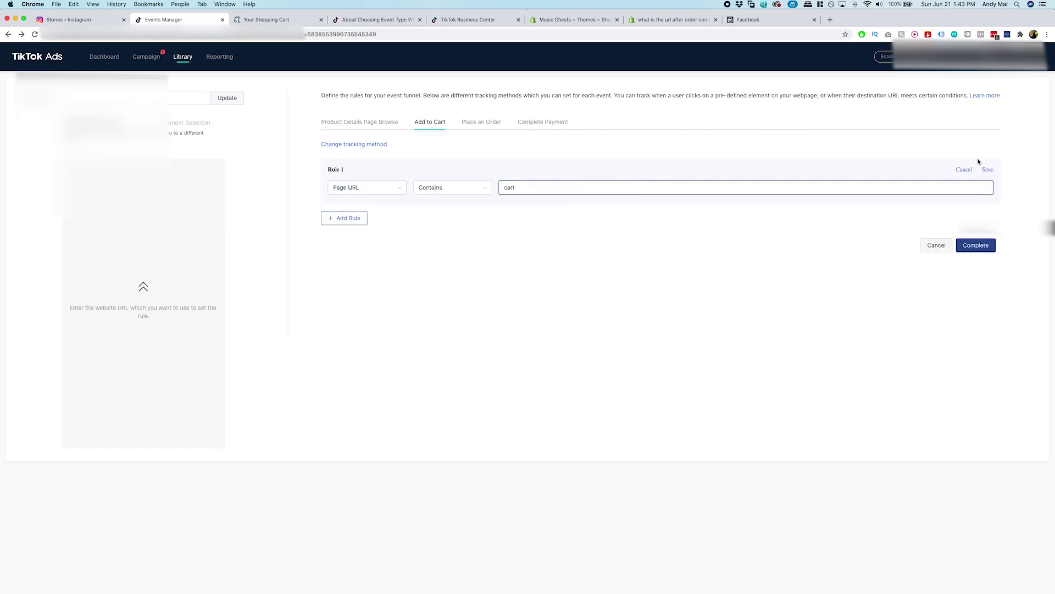
left_click(987, 170)
left_click(558, 122)
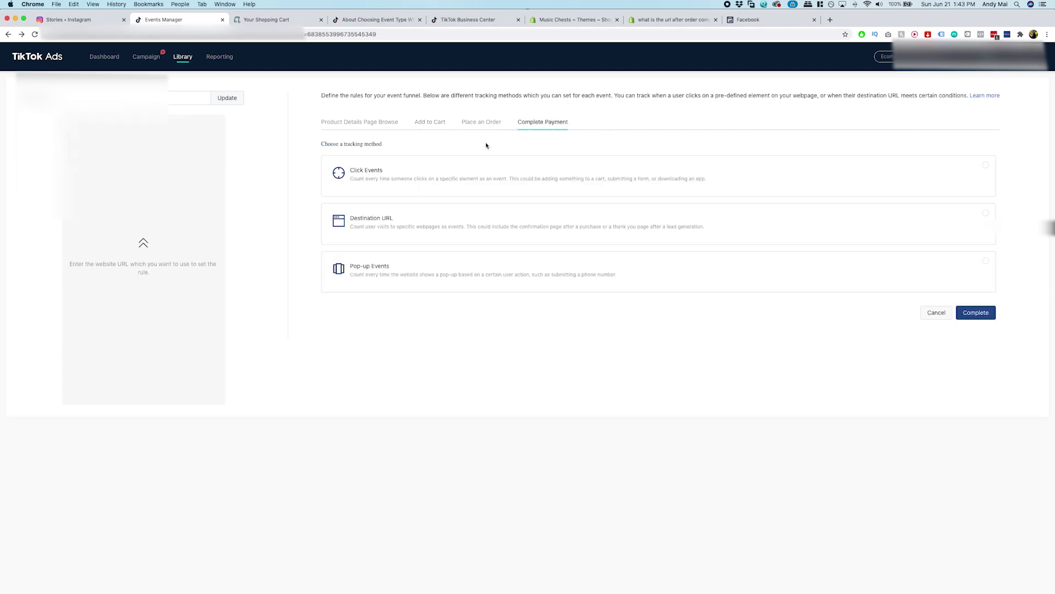
left_click(390, 180)
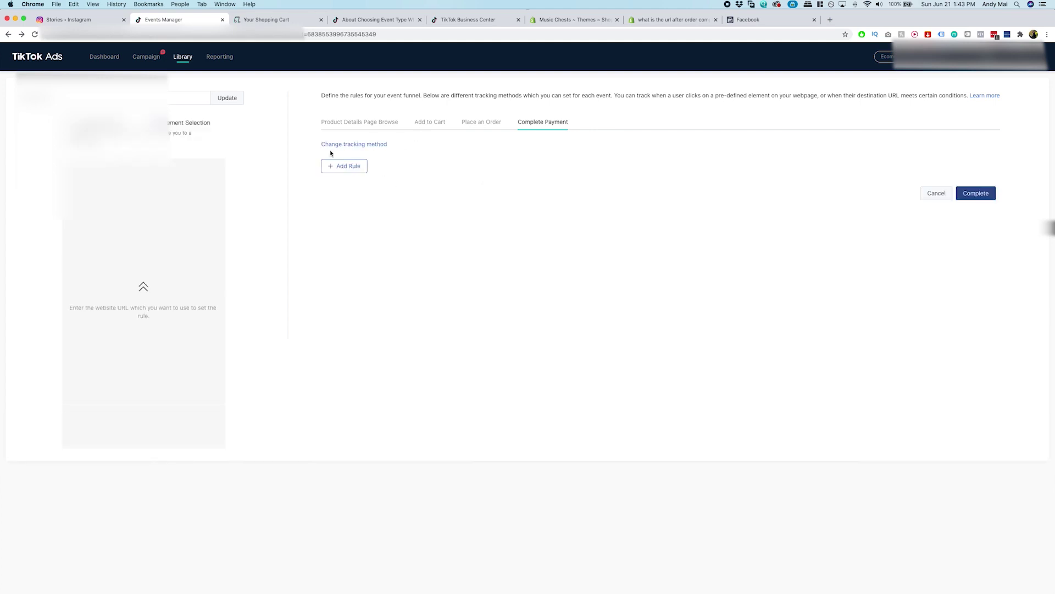
left_click(334, 166)
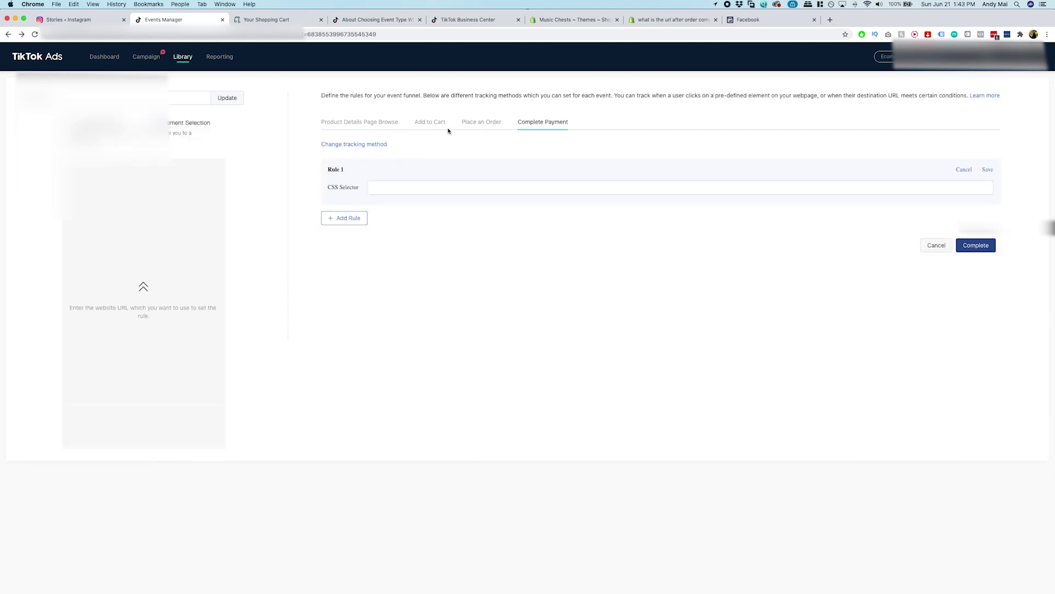
left_click(367, 144)
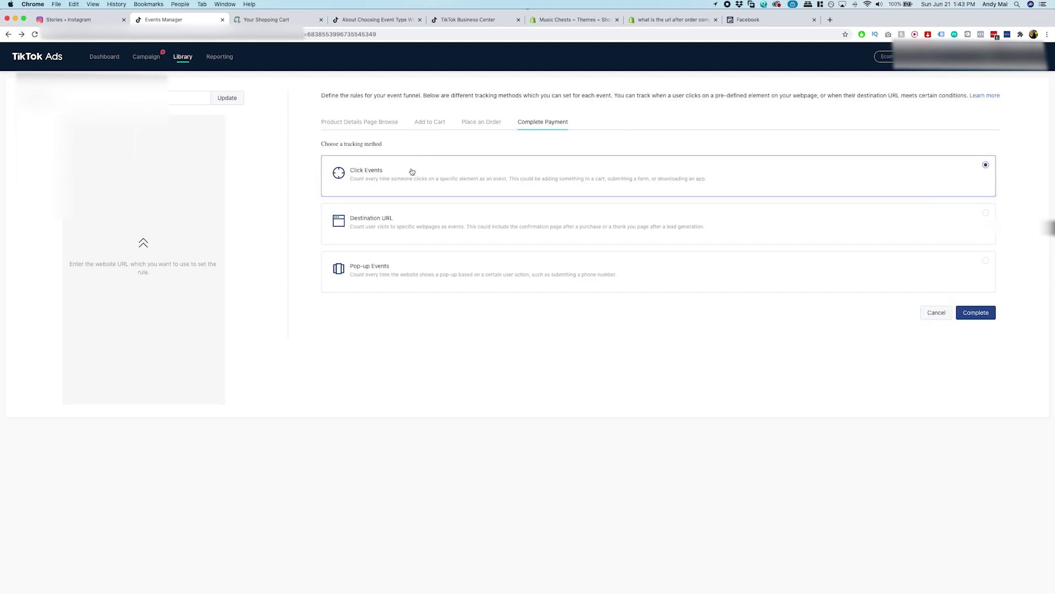
left_click(409, 171)
left_click(382, 144)
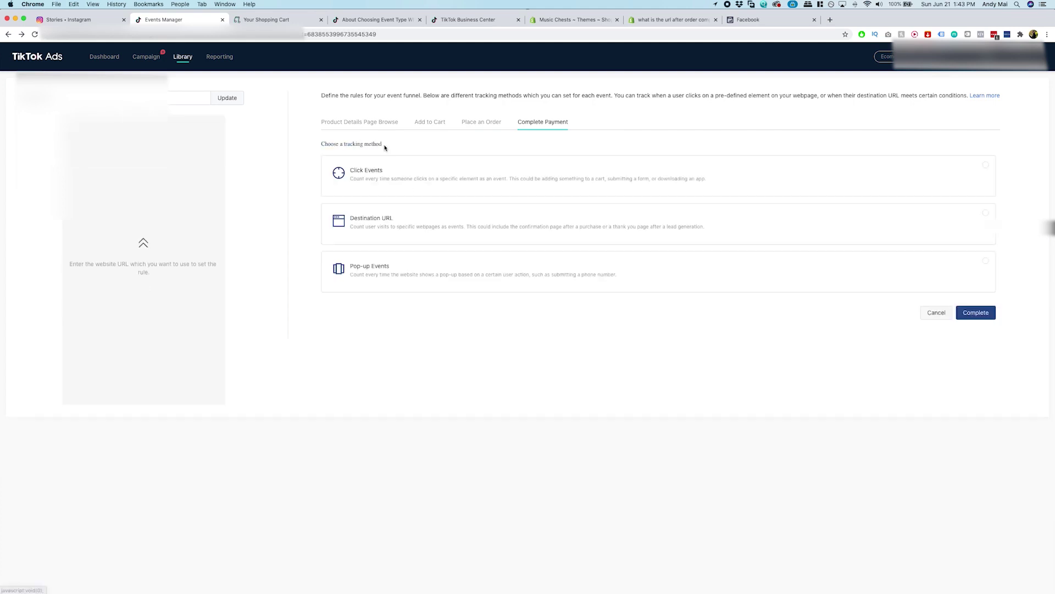
Step: Choose Destination URL for the Complete Payment event, save a rule for page URLs containing "thank_you", and try to complete the event setup
left_click(386, 223)
left_click(363, 170)
left_click(619, 187)
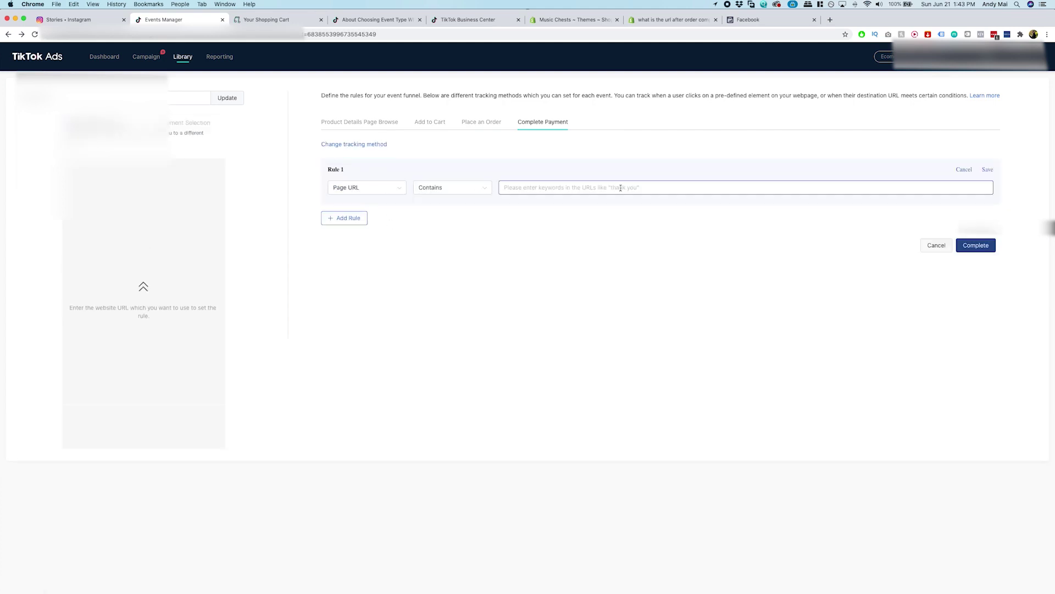
type("thank_you")
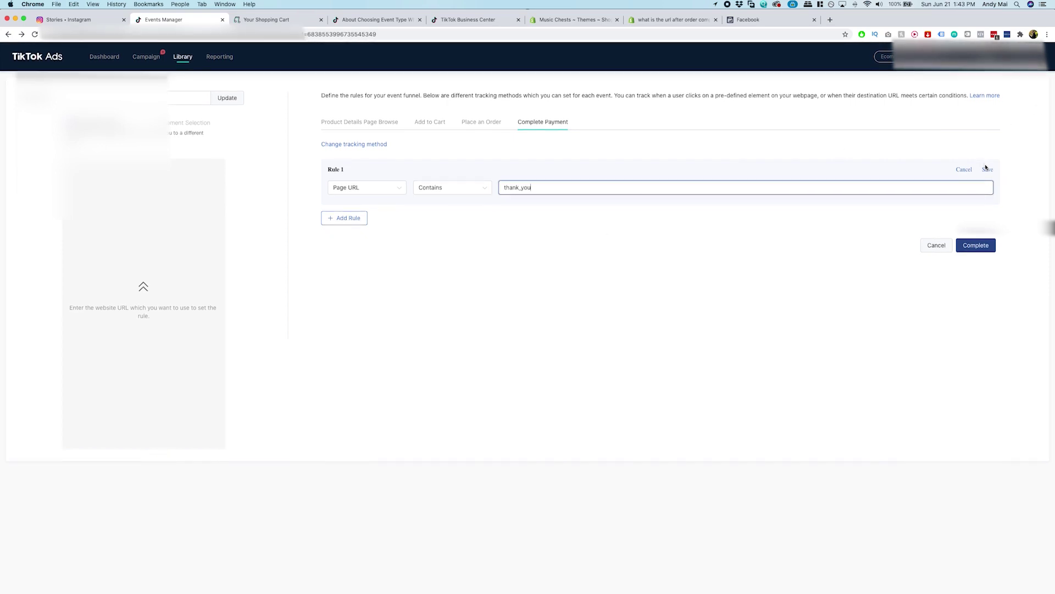
left_click(987, 168)
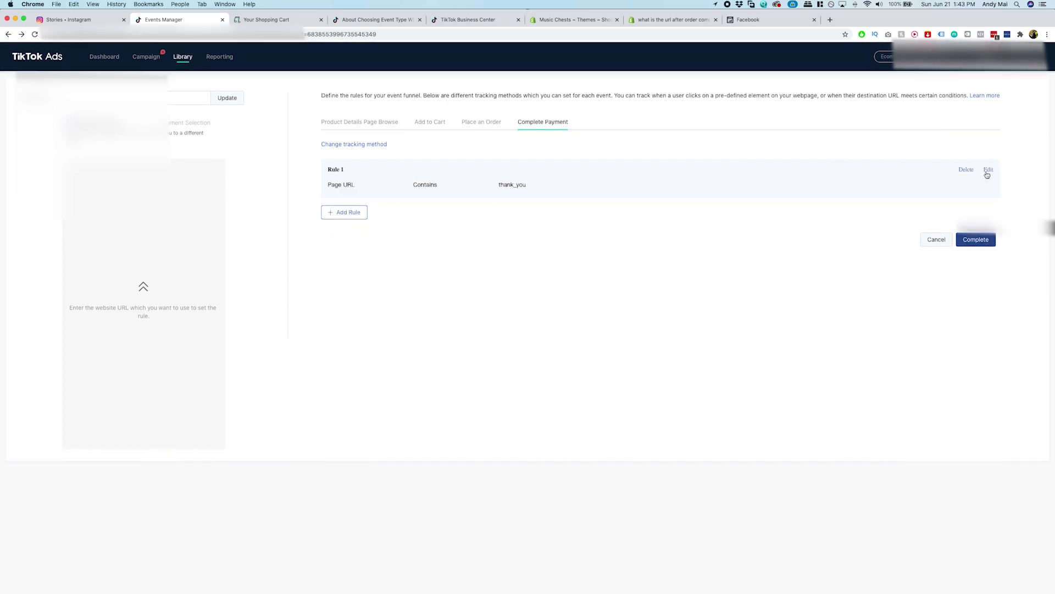
left_click(984, 241)
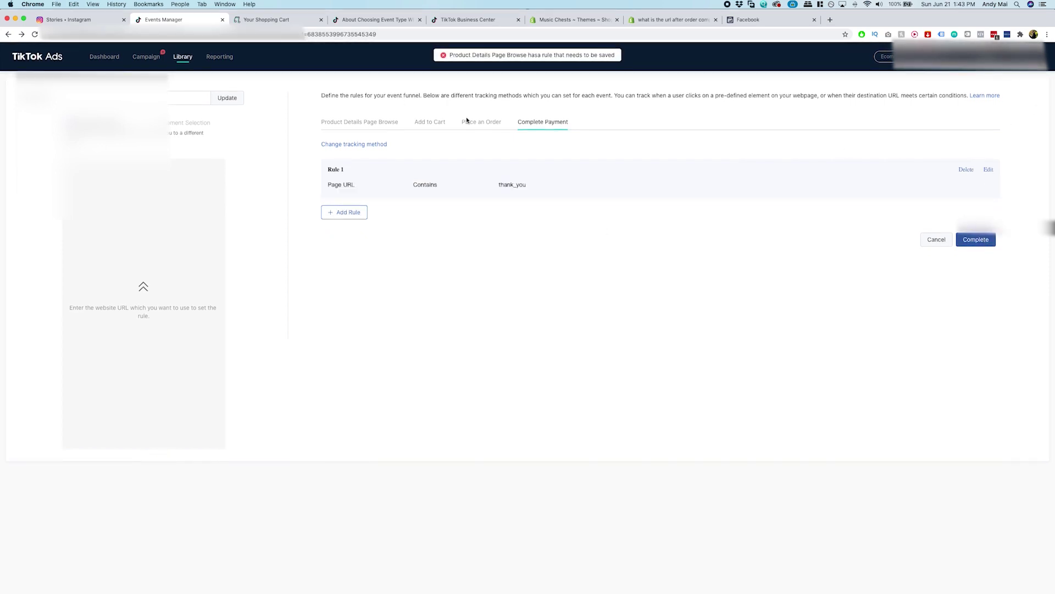
Step: Save the Product Details Page Browse rule for "musicchests.com", discard its empty second rule, and try again to complete the event setup
left_click(486, 128)
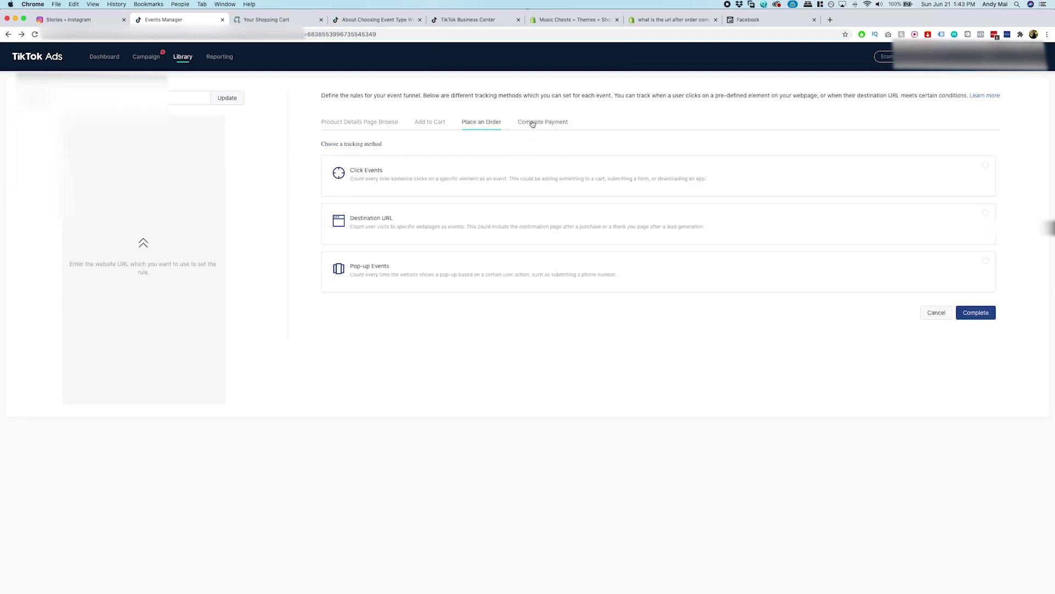
left_click(532, 123)
left_click(414, 121)
left_click(360, 126)
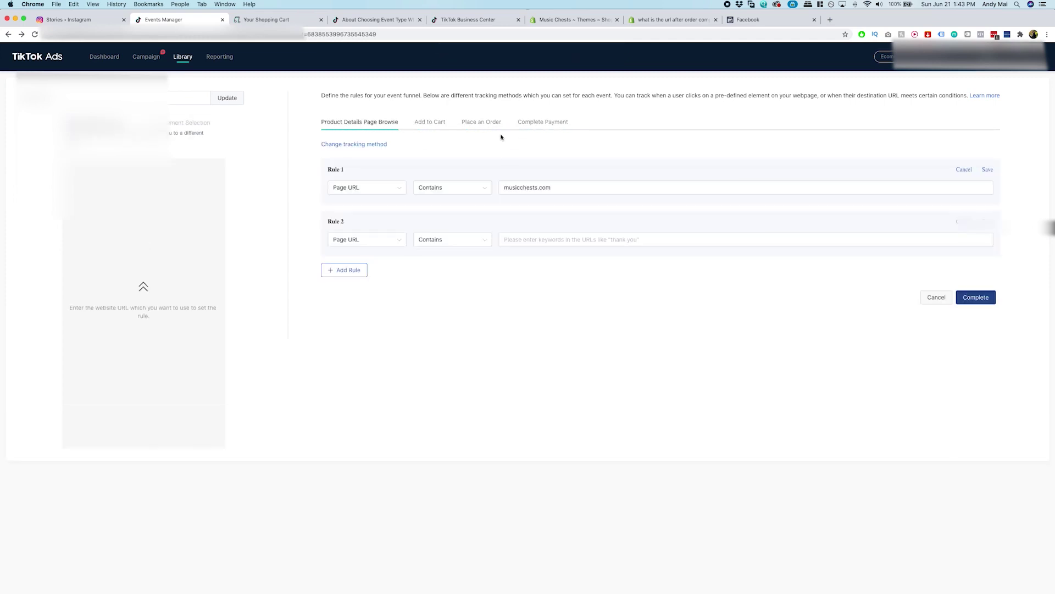
left_click(988, 171)
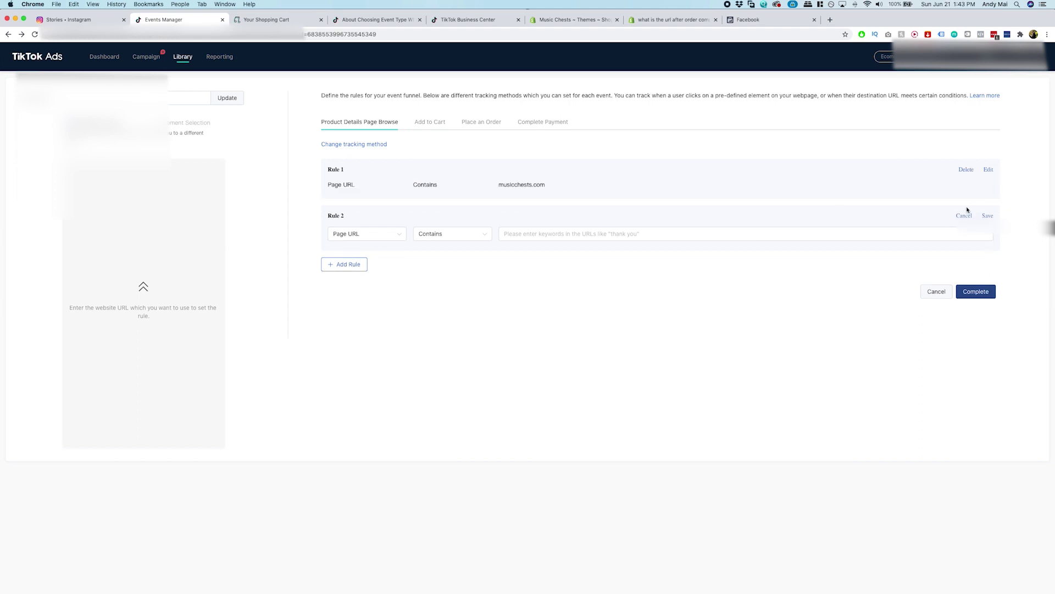
left_click(965, 212)
left_click(971, 235)
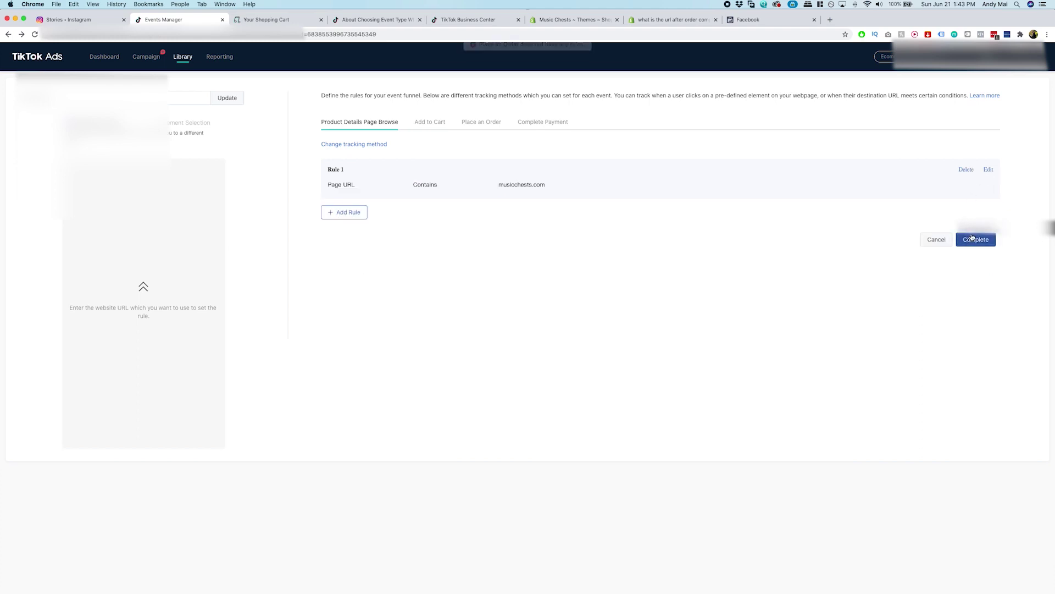
Step: Choose Click Events for the Place an Order event, and view the recent activity of the Facebook pixel's Initiate Checkout event
left_click(485, 121)
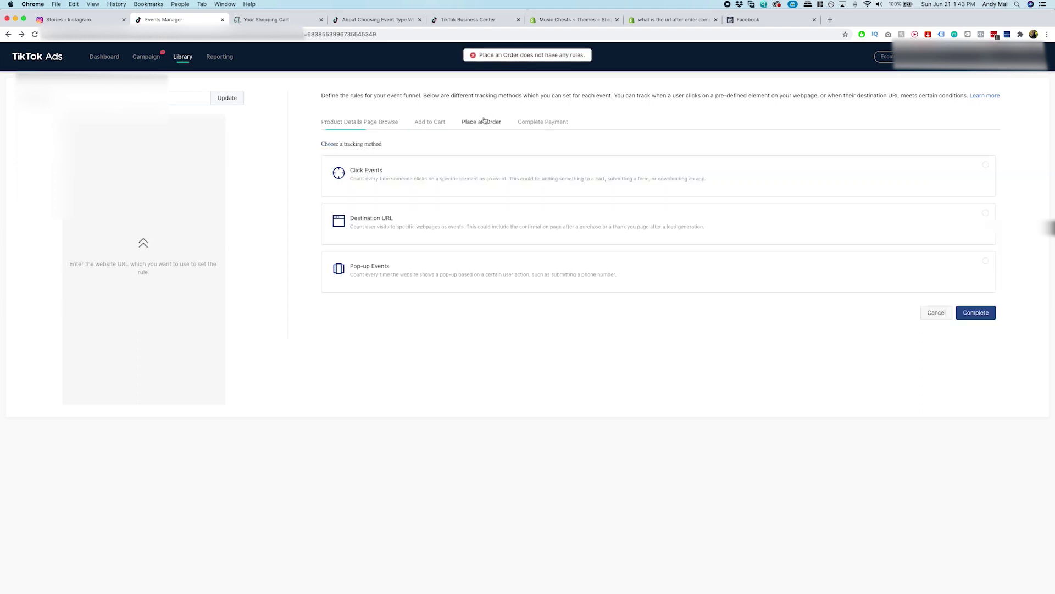
left_click(399, 185)
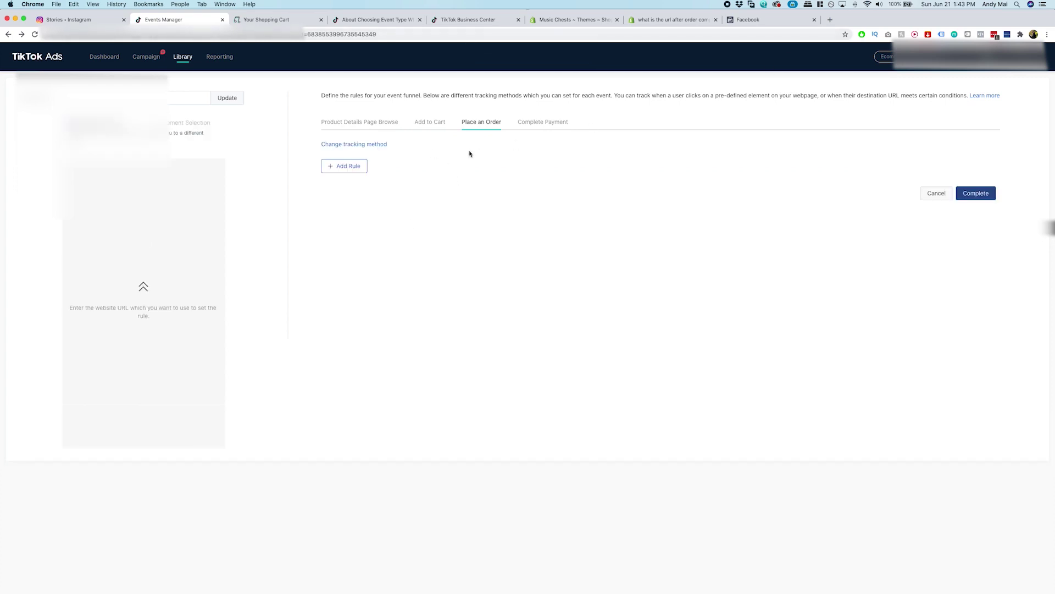
left_click(274, 20)
left_click(374, 19)
left_click(483, 21)
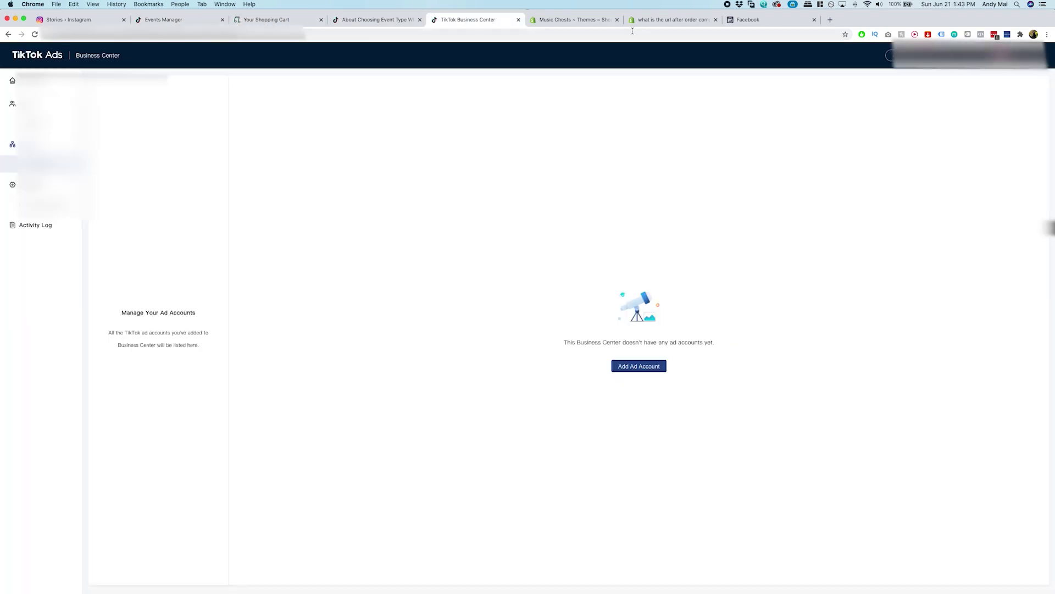
left_click(731, 20)
scroll(566, 396, "down", 3)
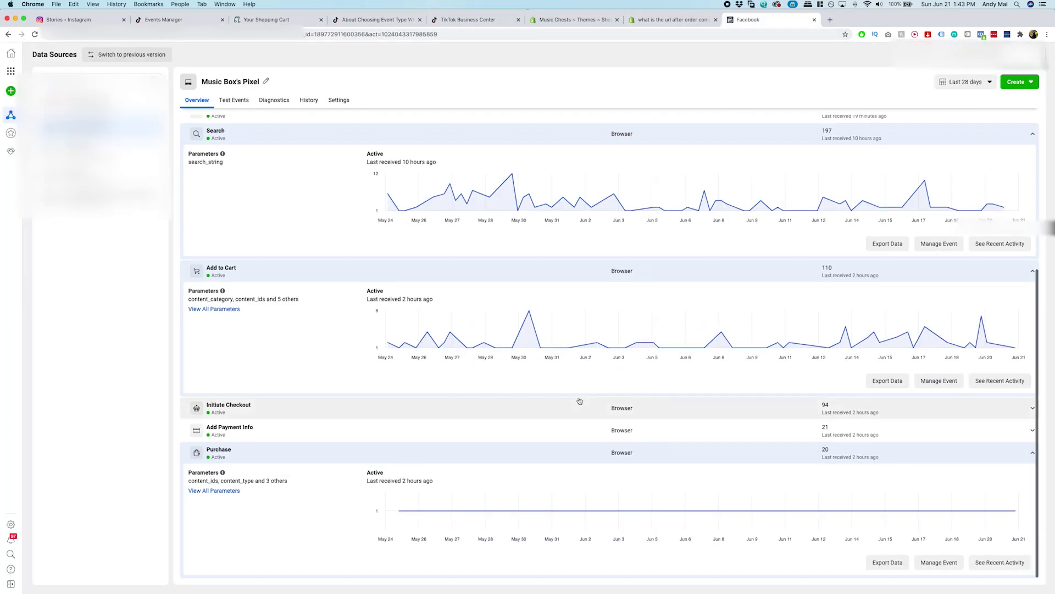
left_click(354, 405)
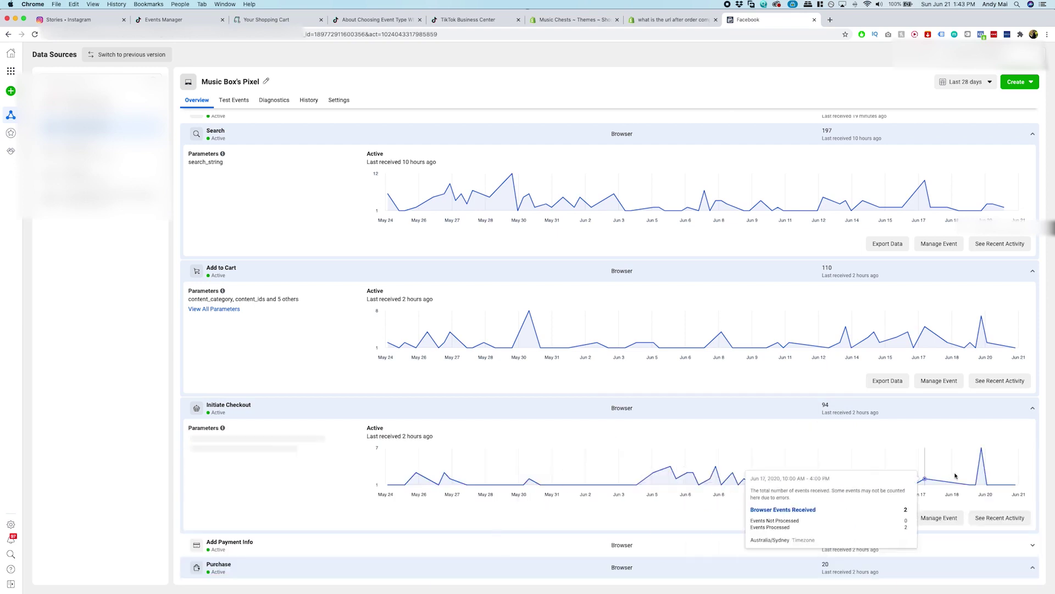
left_click(1000, 518)
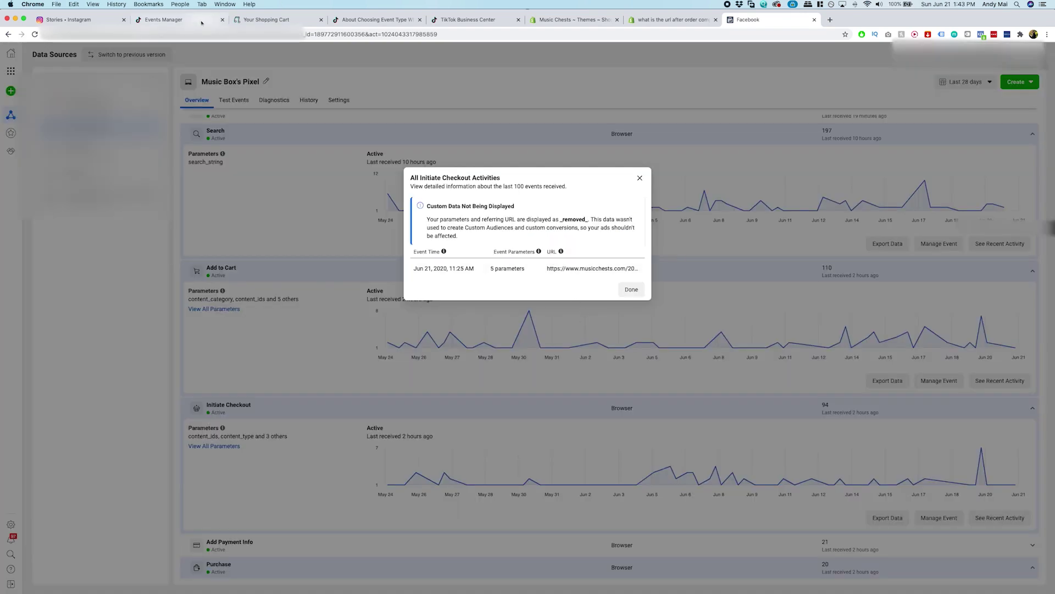
Step: Switch back to TikTok Events Manager and change the Place an Order tracking method to Destination URL
key("super+2")
left_click(355, 145)
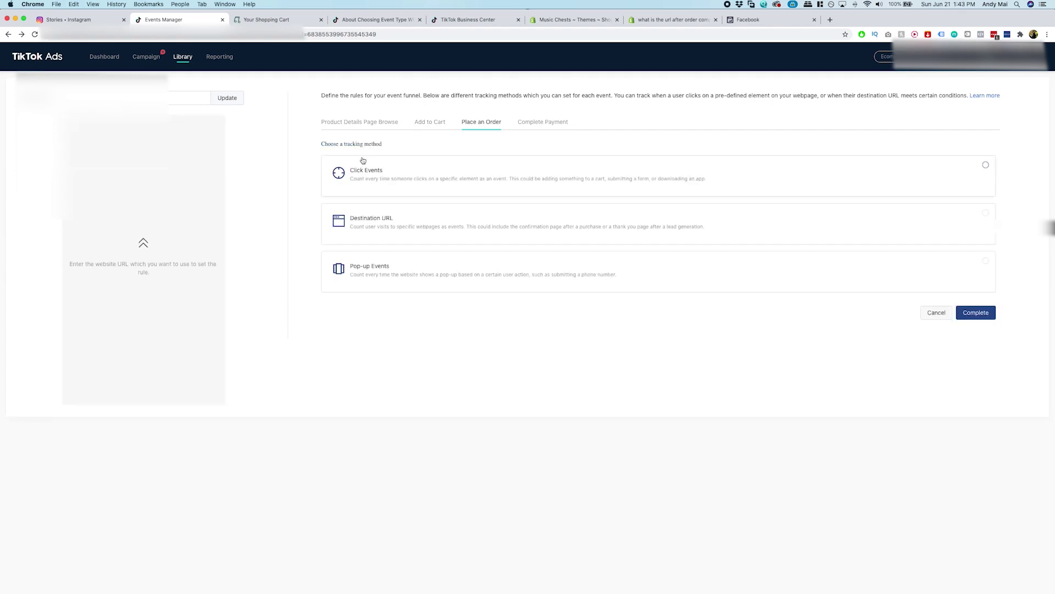
left_click(365, 172)
left_click(356, 145)
left_click(372, 218)
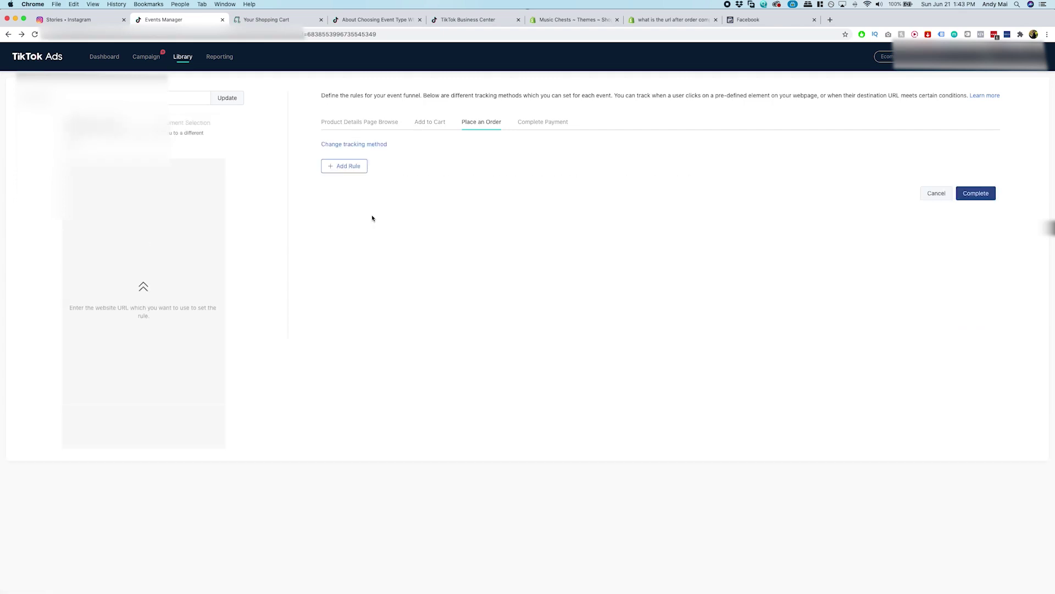
Step: Add and save a Place an Order rule for page URLs containing "checkout", and complete the event setup
left_click(349, 166)
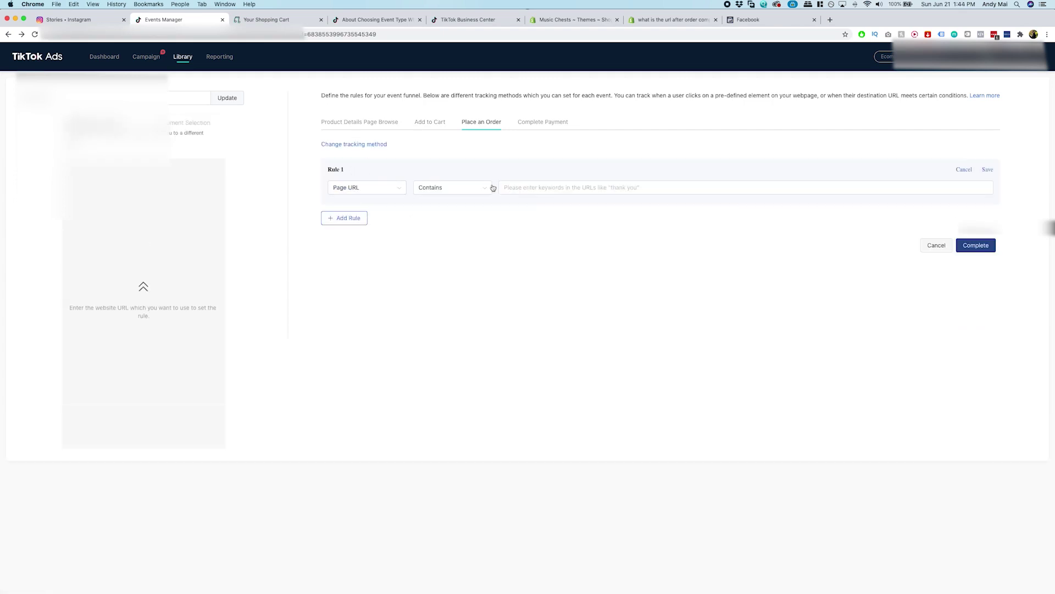
left_click(552, 190)
type("checkout")
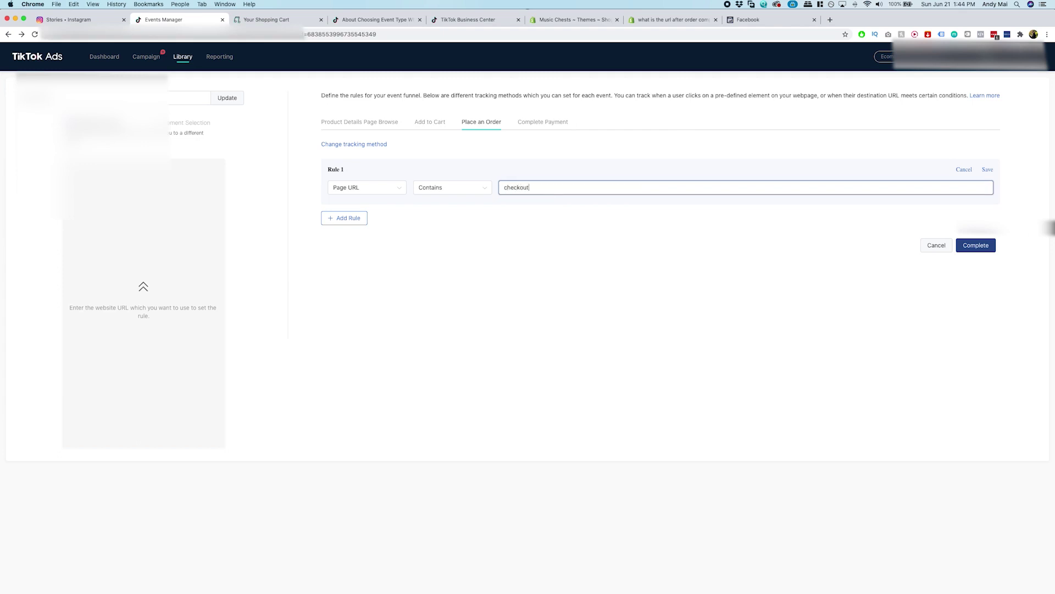
left_click(987, 170)
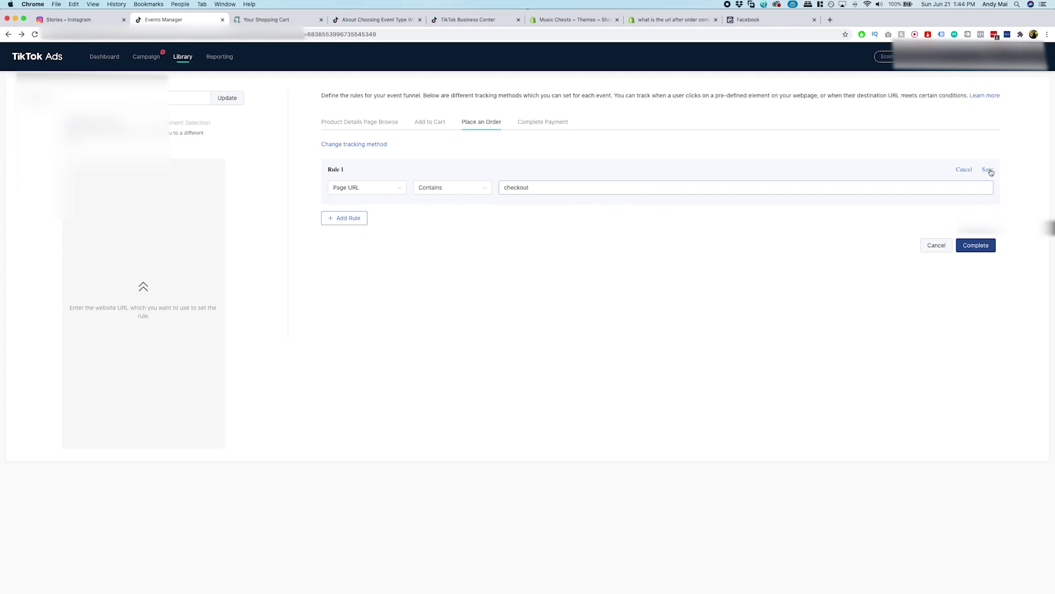
left_click(977, 241)
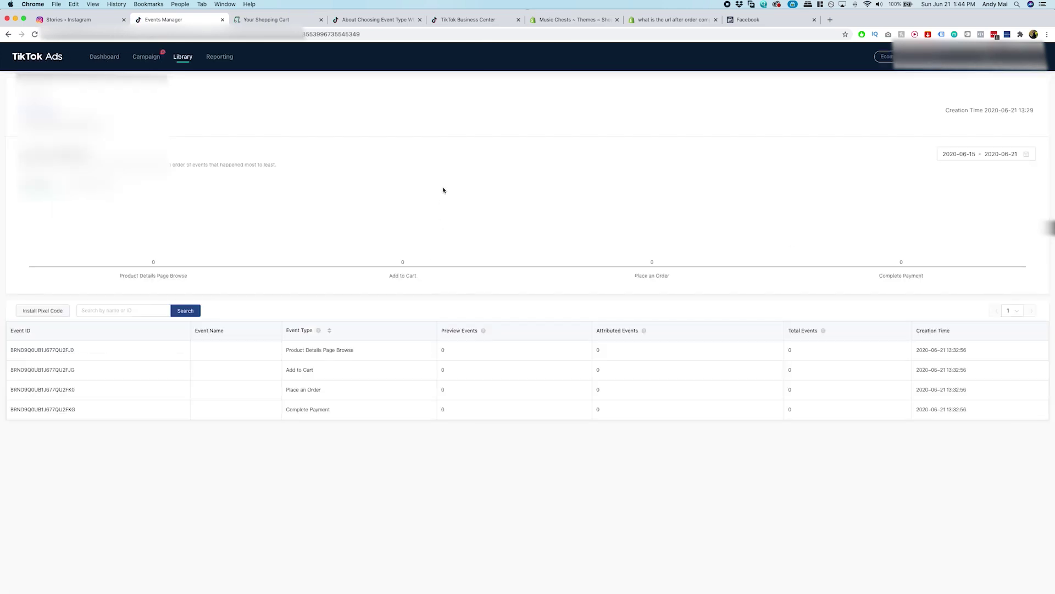
Step: Switch to the Music Chests shopping cart and check the triggered TikTok pixel events with the pixel helper extension
left_click(379, 19)
left_click(267, 20)
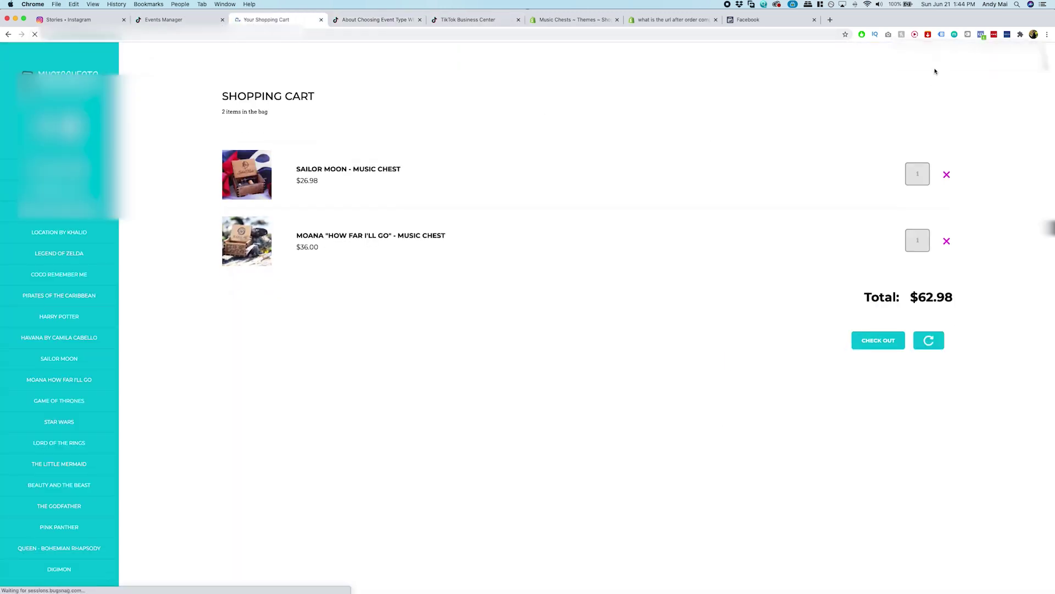
left_click(1007, 34)
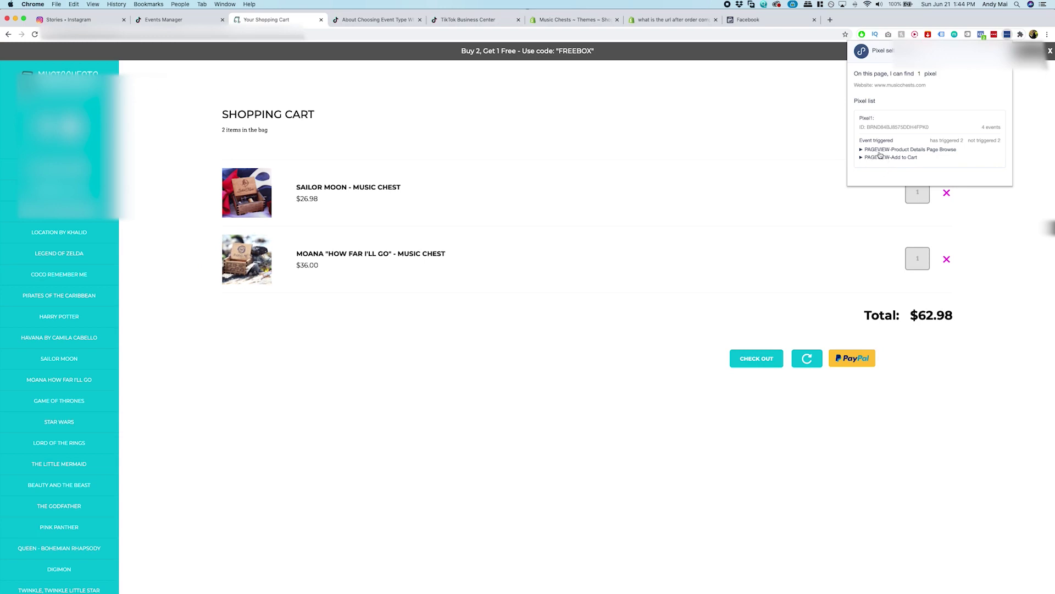
Step: Return to TikTok Ads and start a new campaign with the Conversion advertising objective
left_click(179, 22)
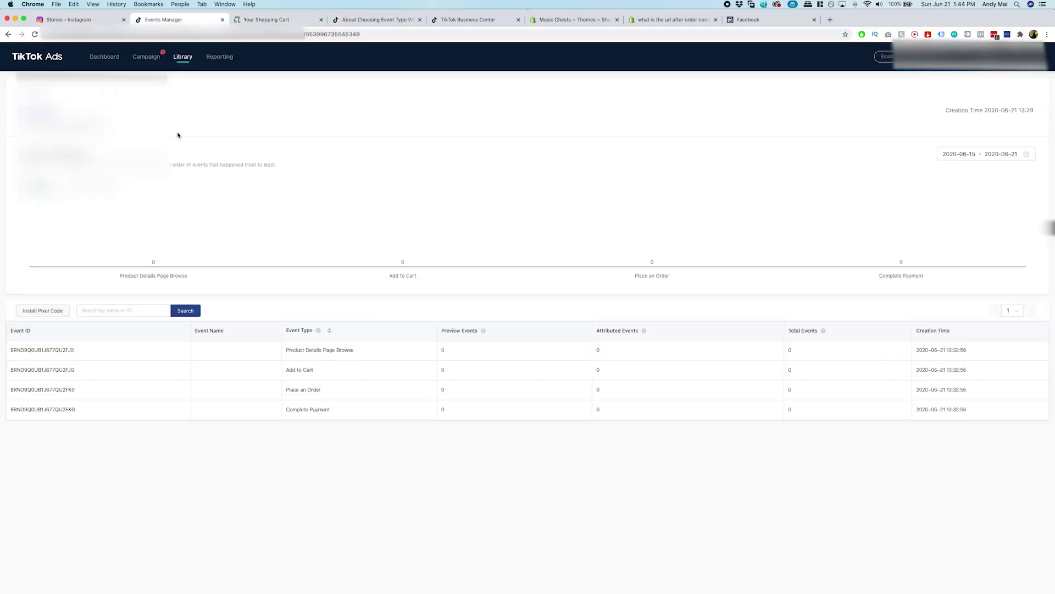
left_click(138, 59)
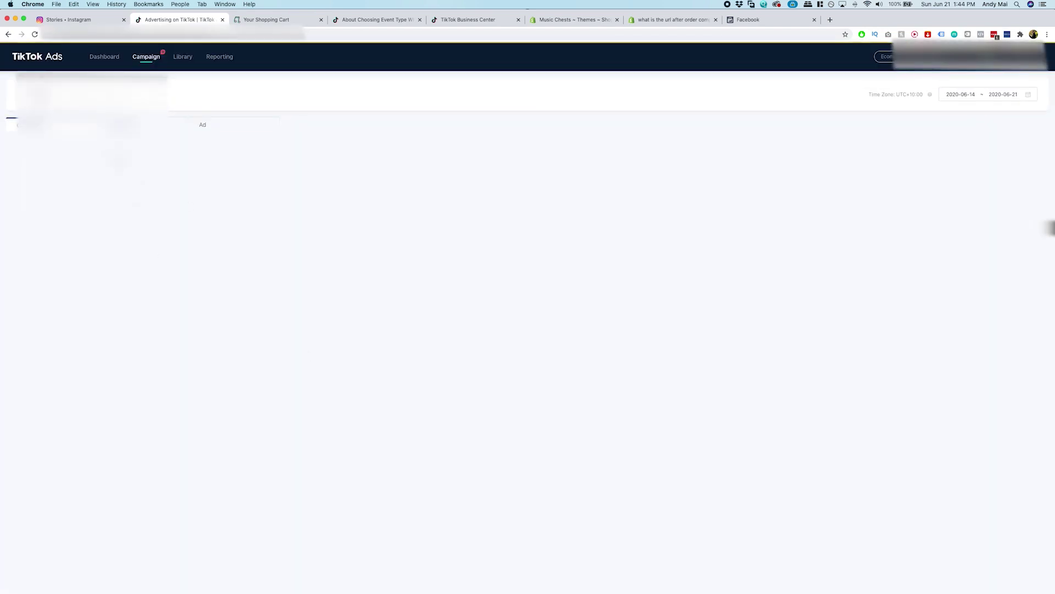
left_click(32, 141)
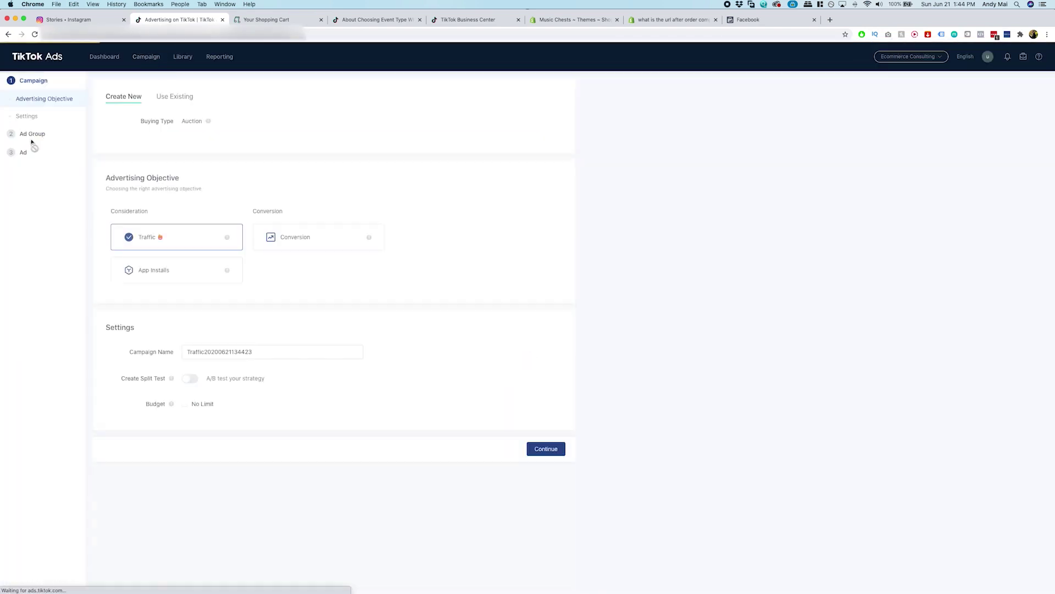
left_click(585, 179)
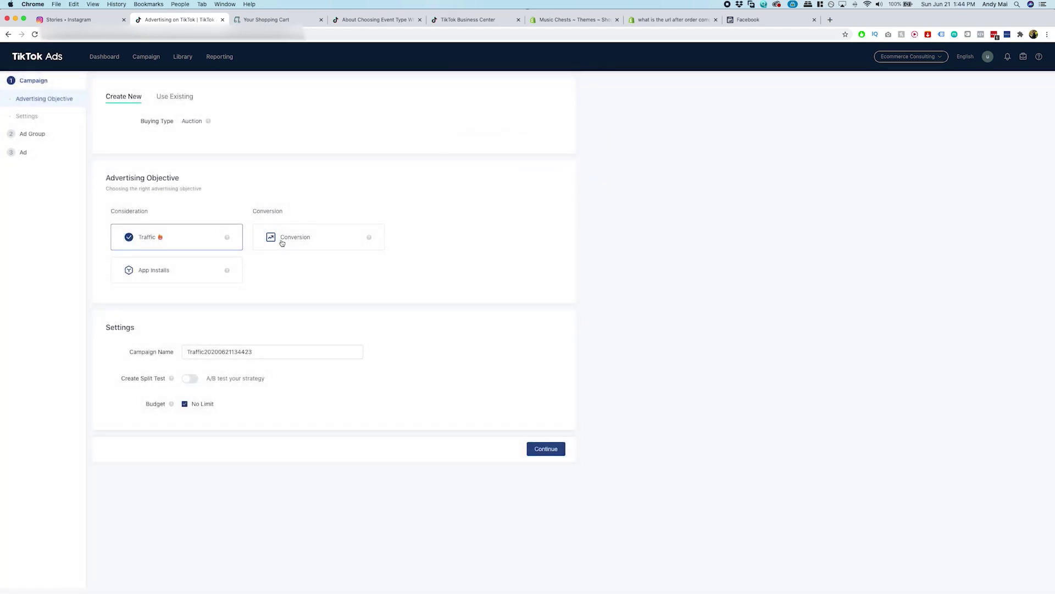
left_click(280, 240)
Step: Name the campaign "002. Music Chest Real", set a daily budget of 50.00 AUD, and continue to the ad group settings
double_click(246, 353)
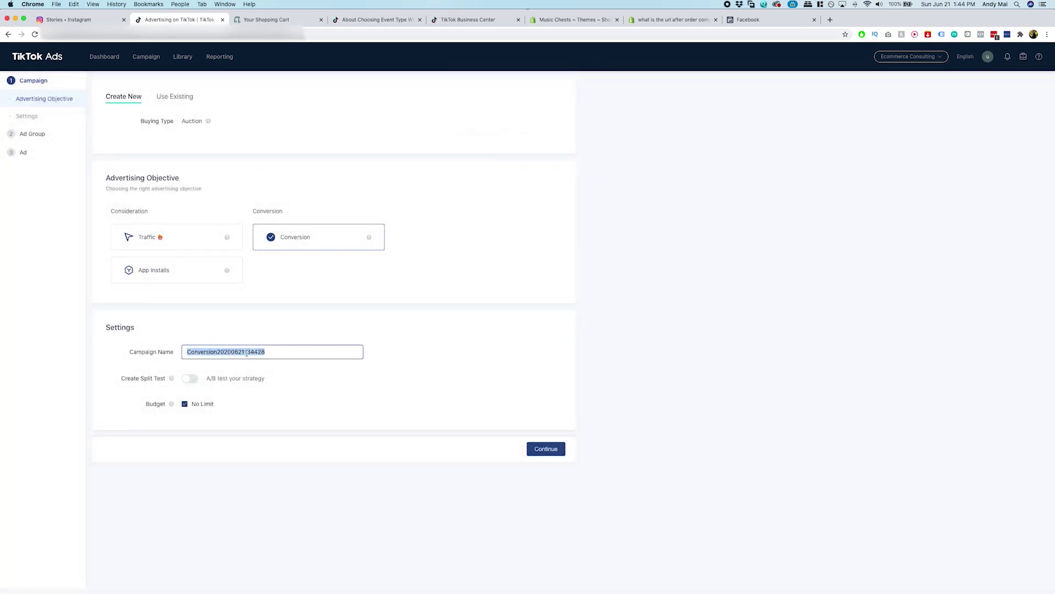
type("002. Music Chest Real")
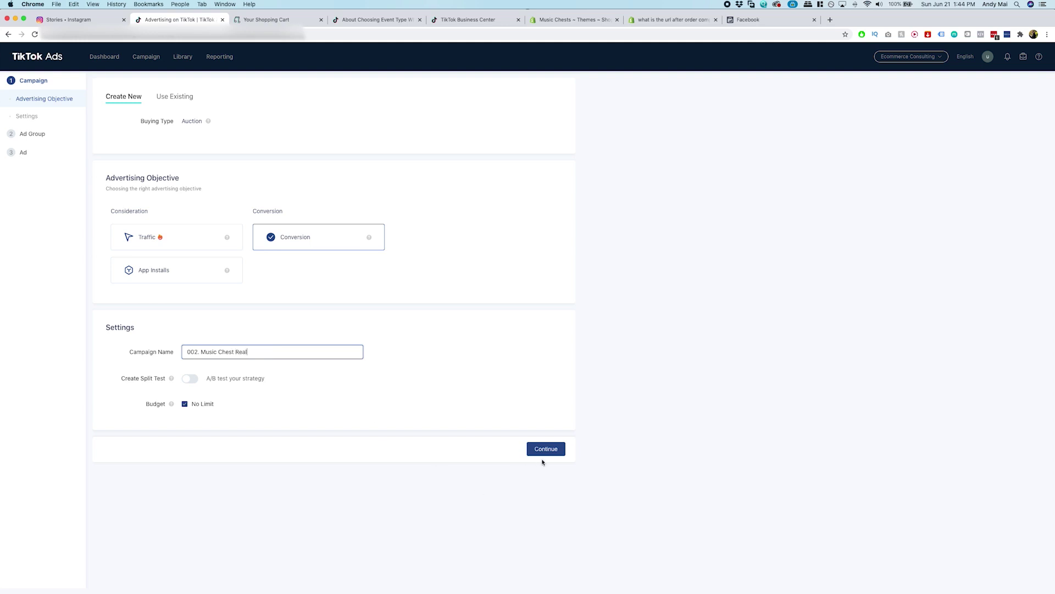
left_click(198, 405)
left_click(255, 424)
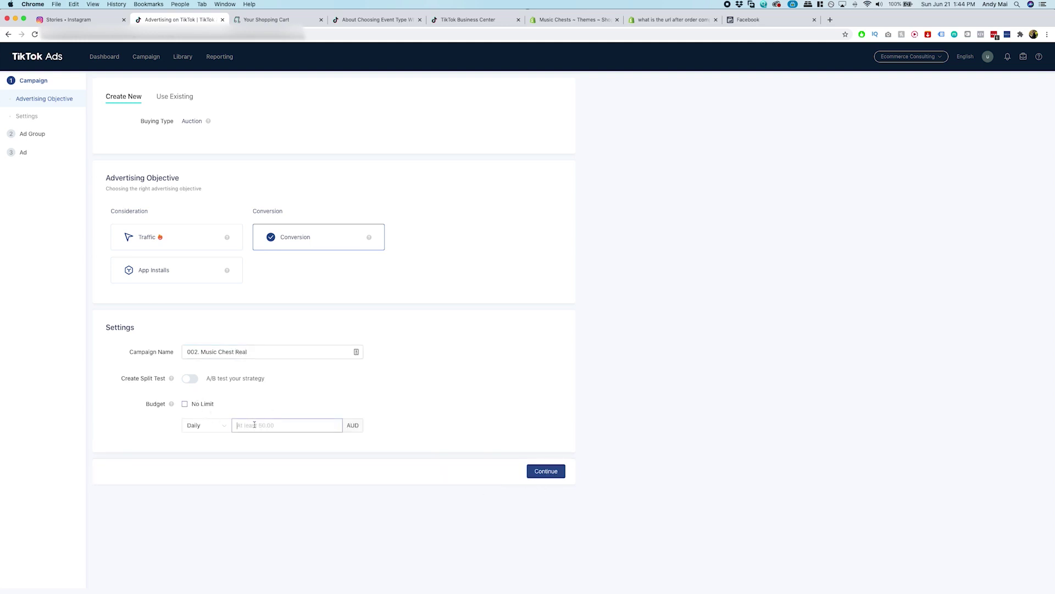
type("50.00")
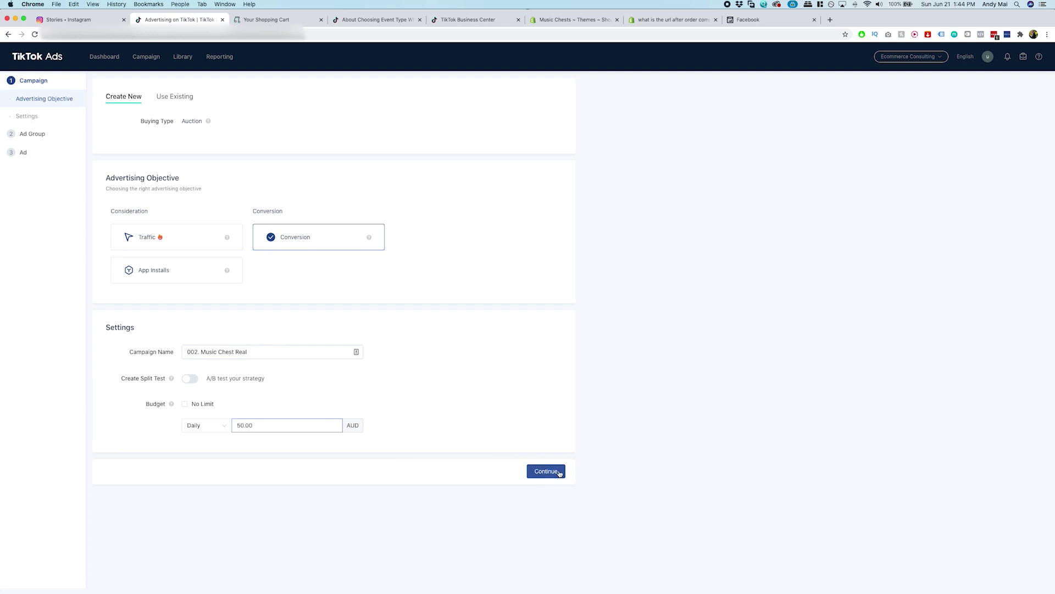
left_click(557, 471)
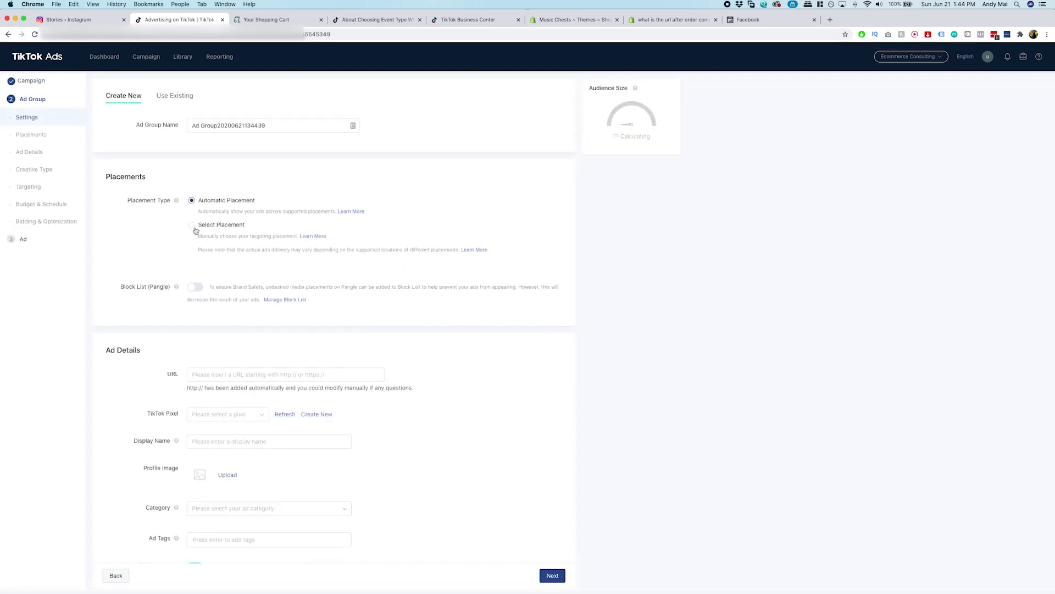
Step: Name the ad group "001." and restrict its manually selected placements to TikTok only
left_click(196, 228)
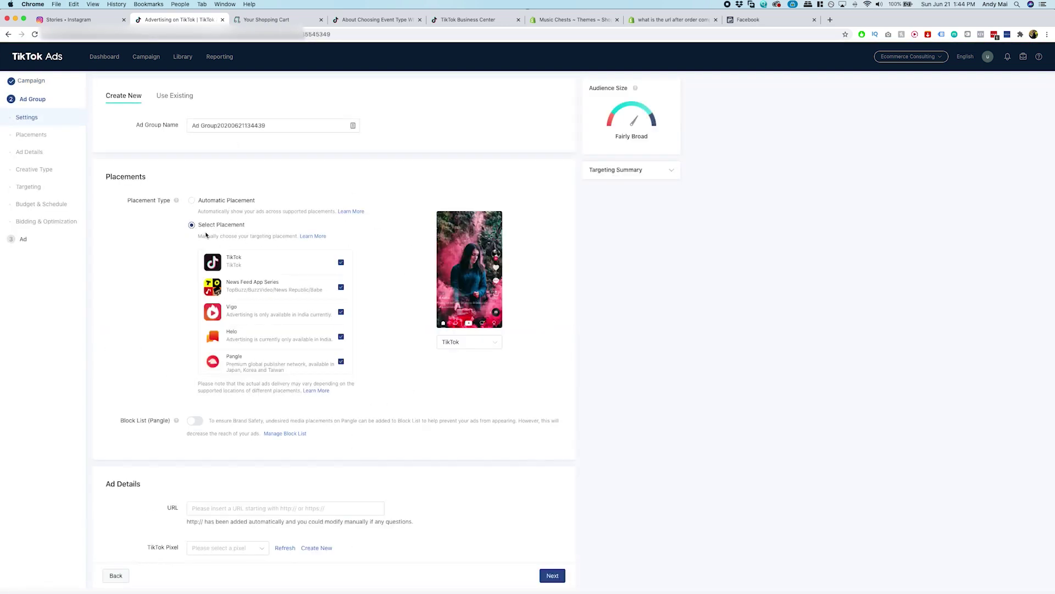
left_click(341, 321)
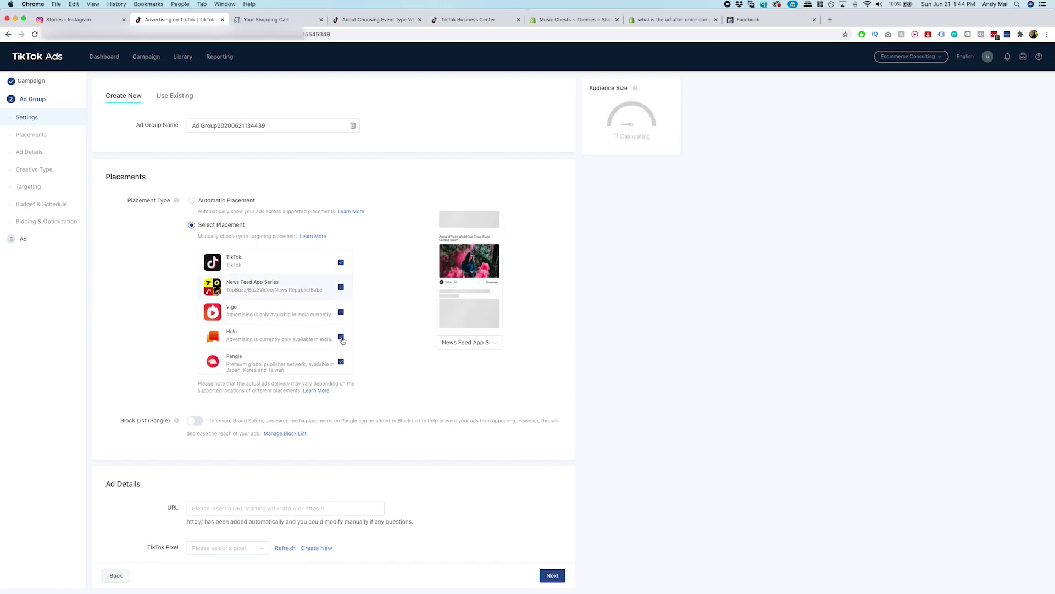
triple_click(278, 127)
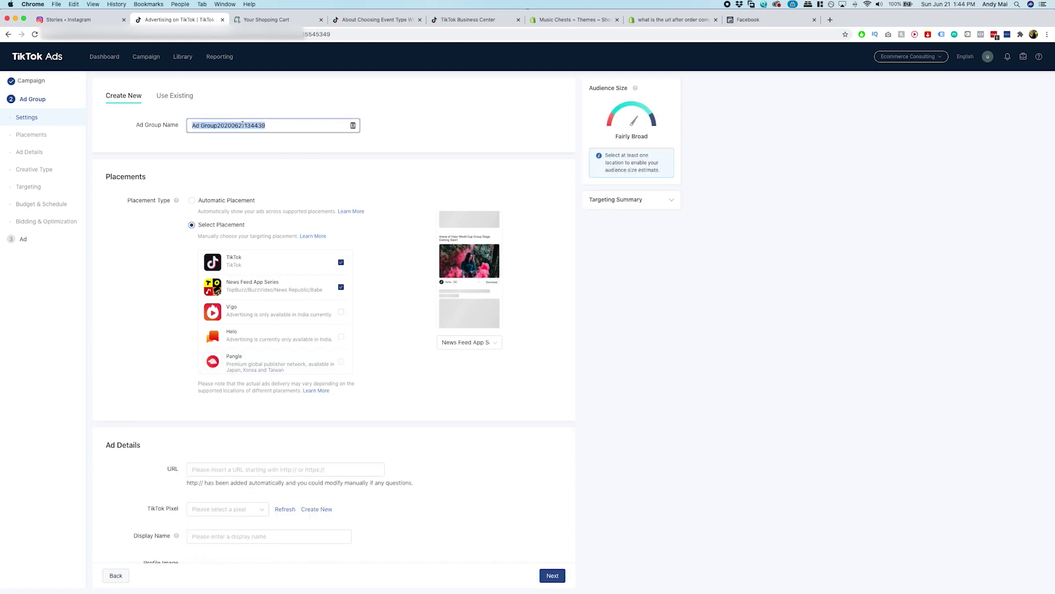
type("001.")
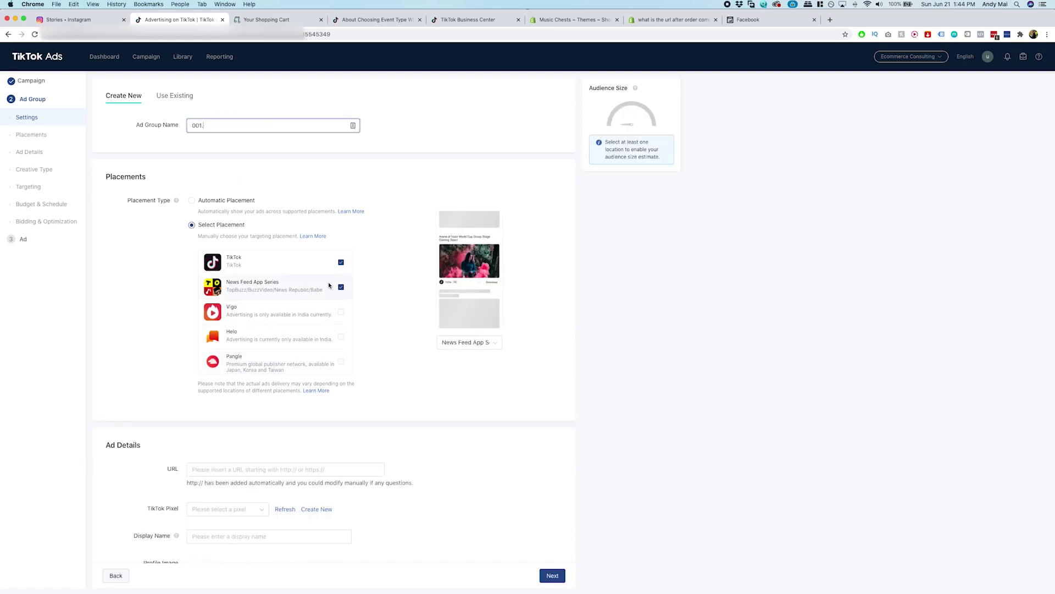
left_click(339, 288)
Step: Set the ad's destination URL to musicchests.com in the ad details
scroll(322, 443, "down", 1)
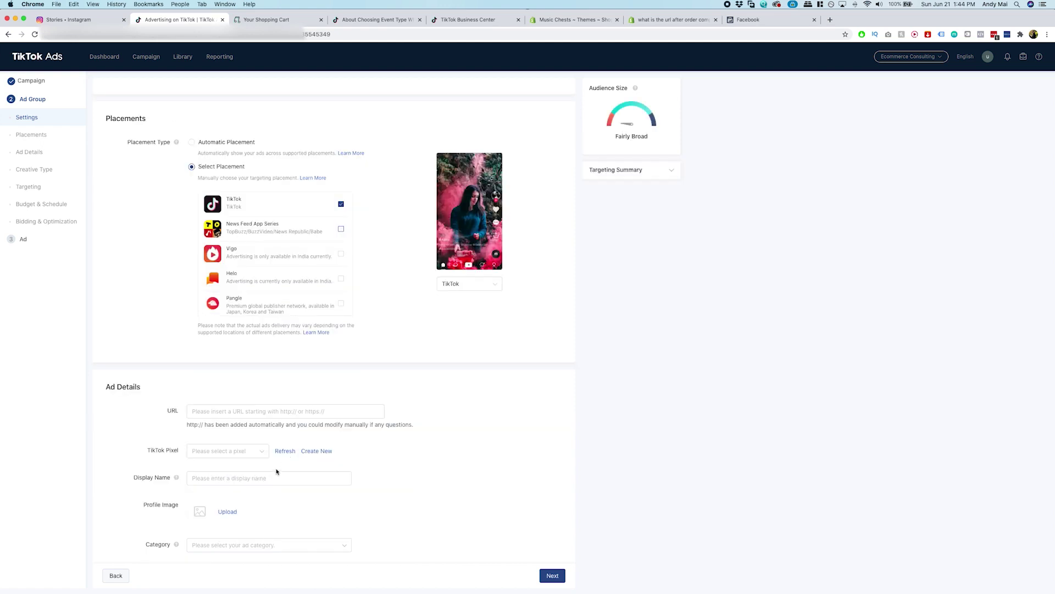
left_click(255, 415)
type("m")
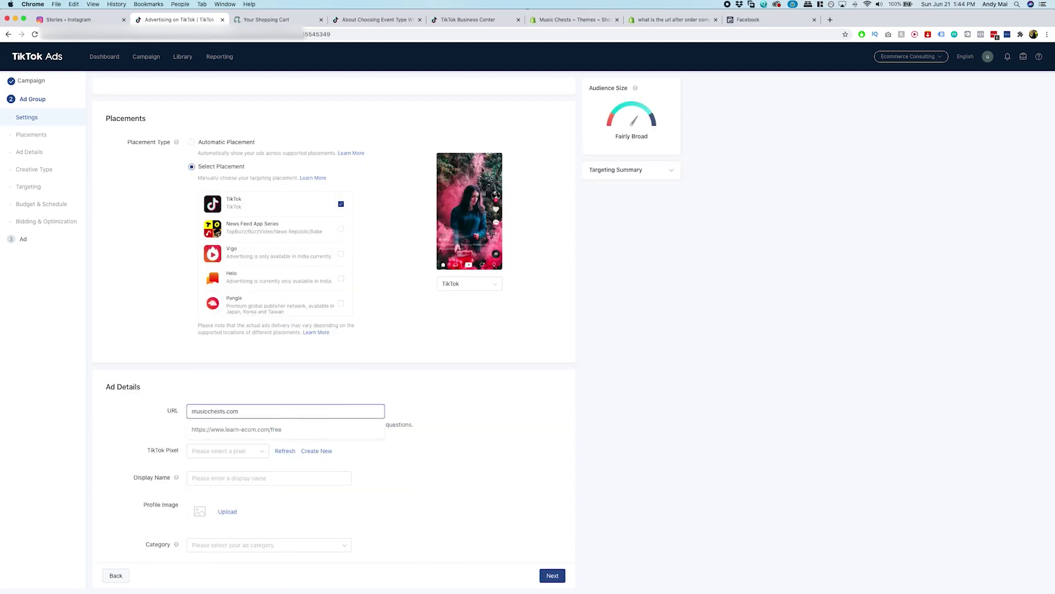
type("usicchests.com")
scroll(402, 470, "down", 1)
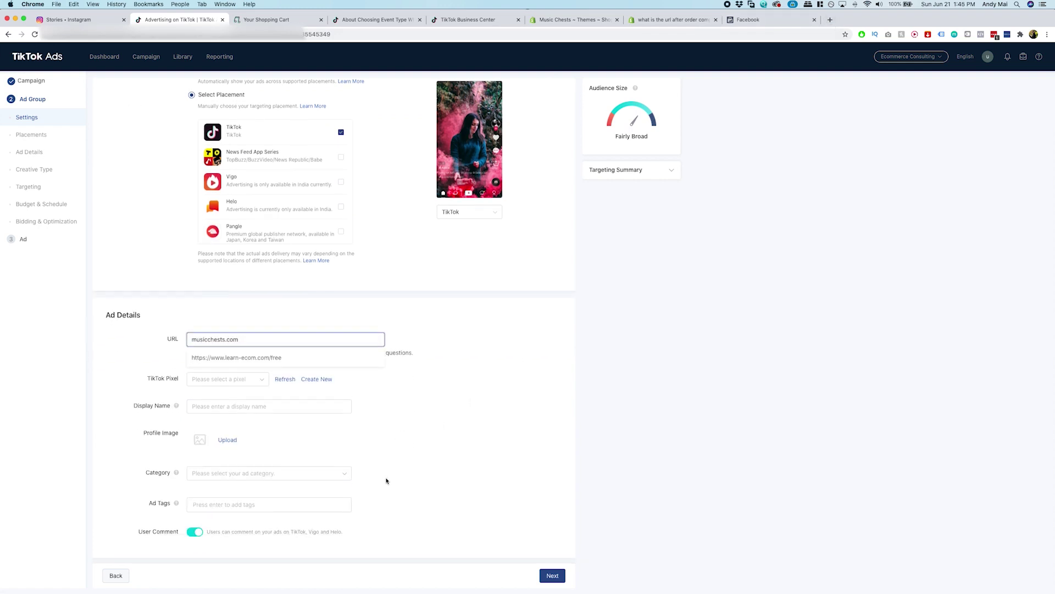
left_click(335, 459)
Step: Assign the Music Chest TikTok pixel to the ad group with Complete Payment as its event
left_click(218, 385)
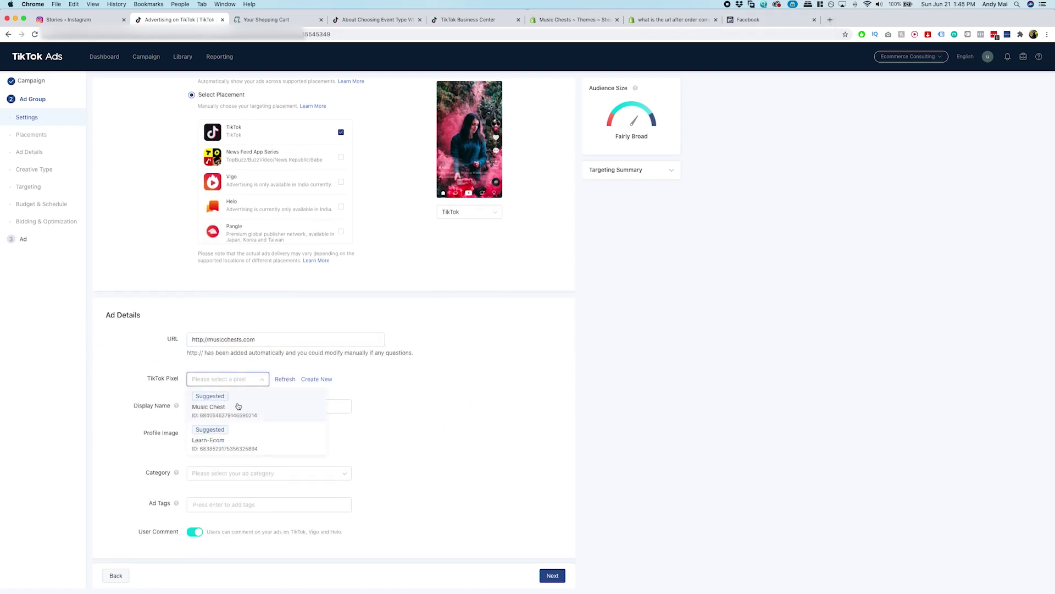
left_click(236, 406)
scroll(389, 442, "down", 1)
left_click(337, 348)
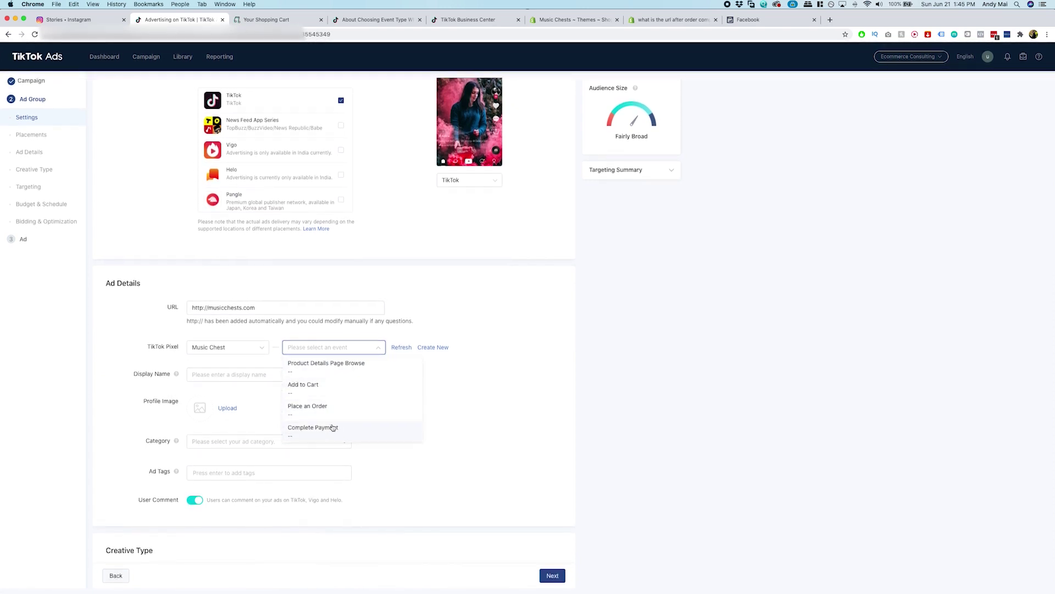
left_click(340, 412)
left_click(341, 350)
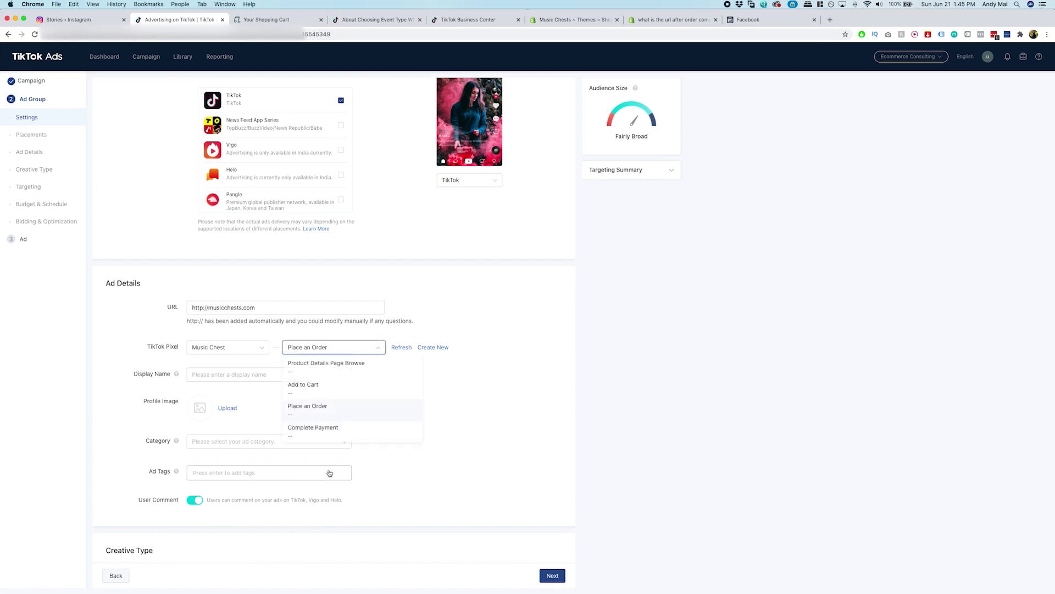
left_click(347, 432)
left_click(352, 351)
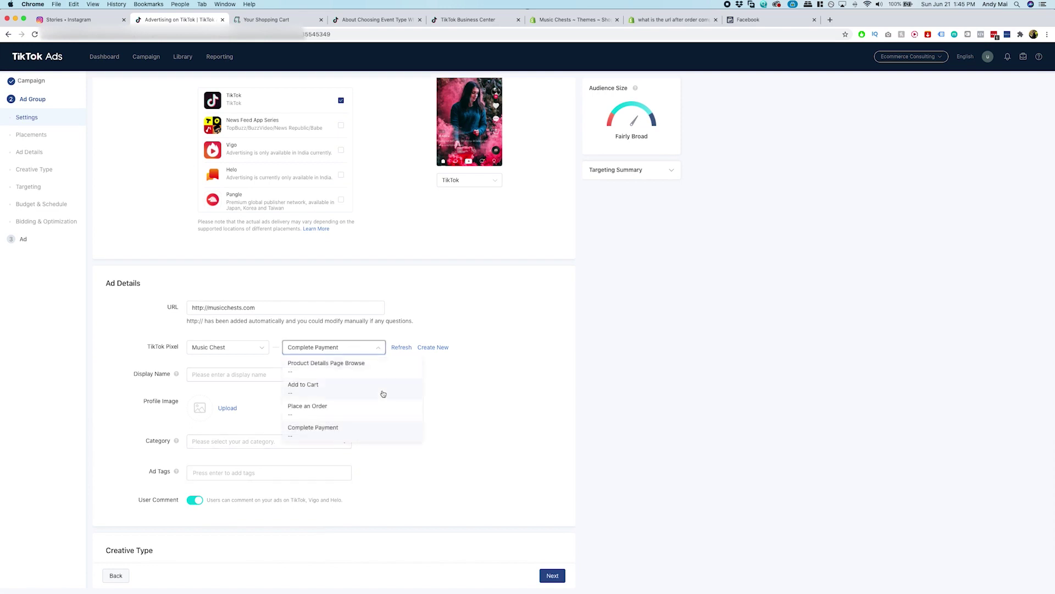
left_click(391, 436)
Step: Set the display name to "Music Chest" and upload the music-note logo, cropped around the symbol, as the profile image
left_click(225, 376)
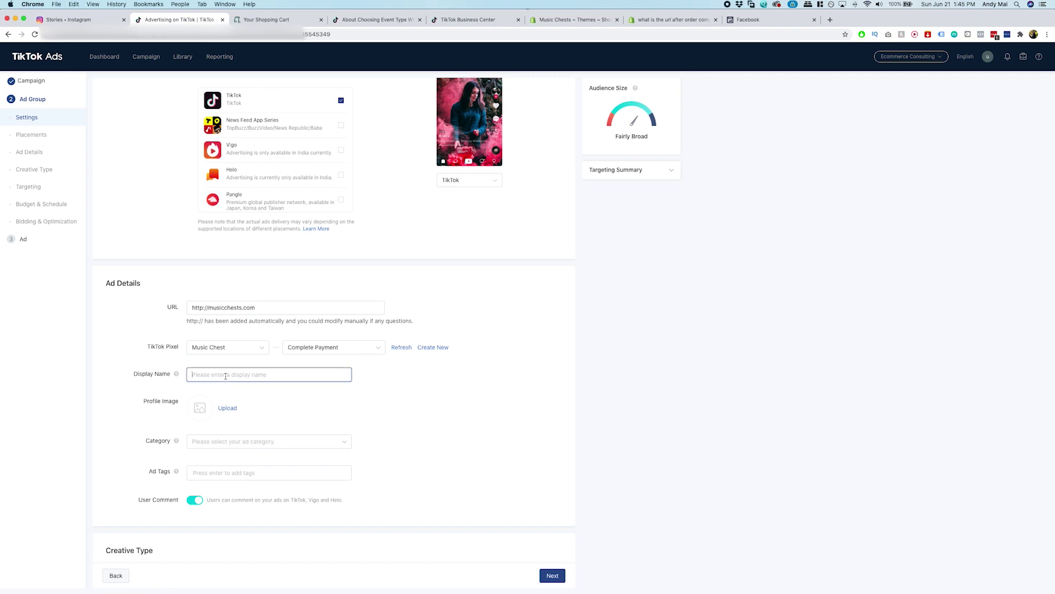
mouse_move(176, 376)
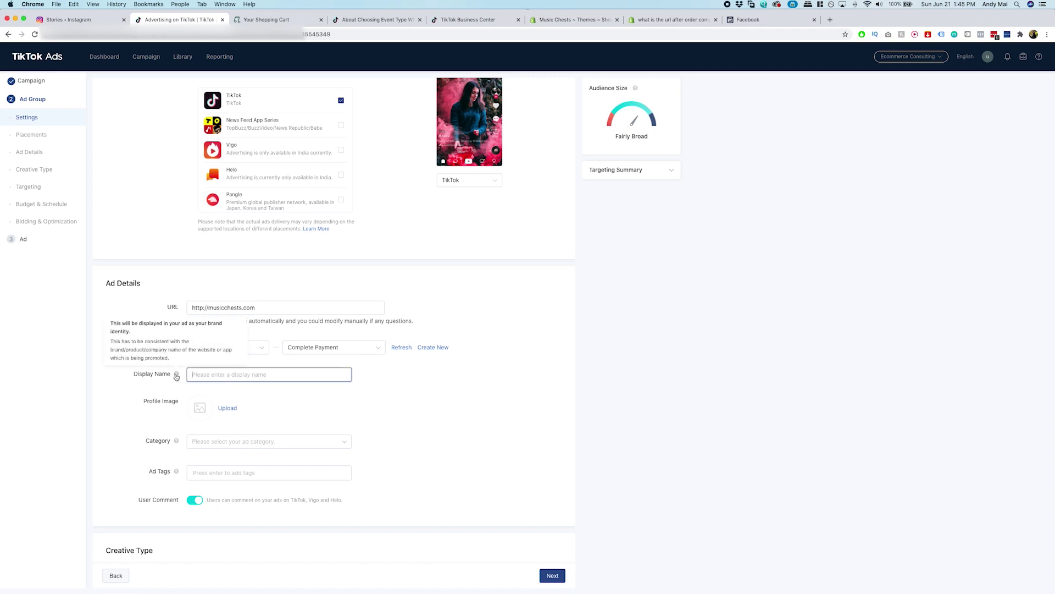
type("Music Chest")
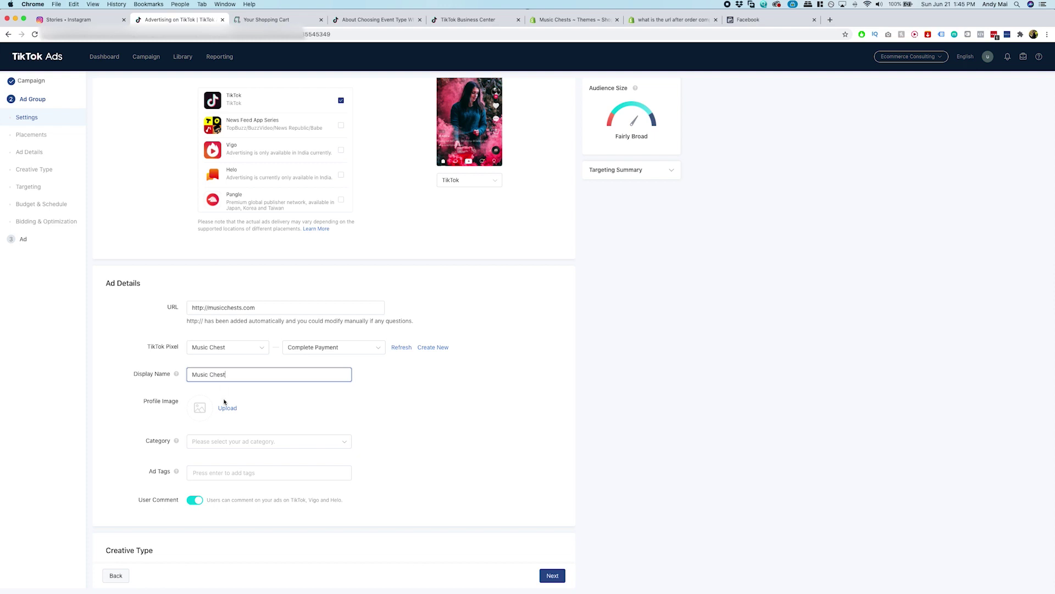
left_click(226, 407)
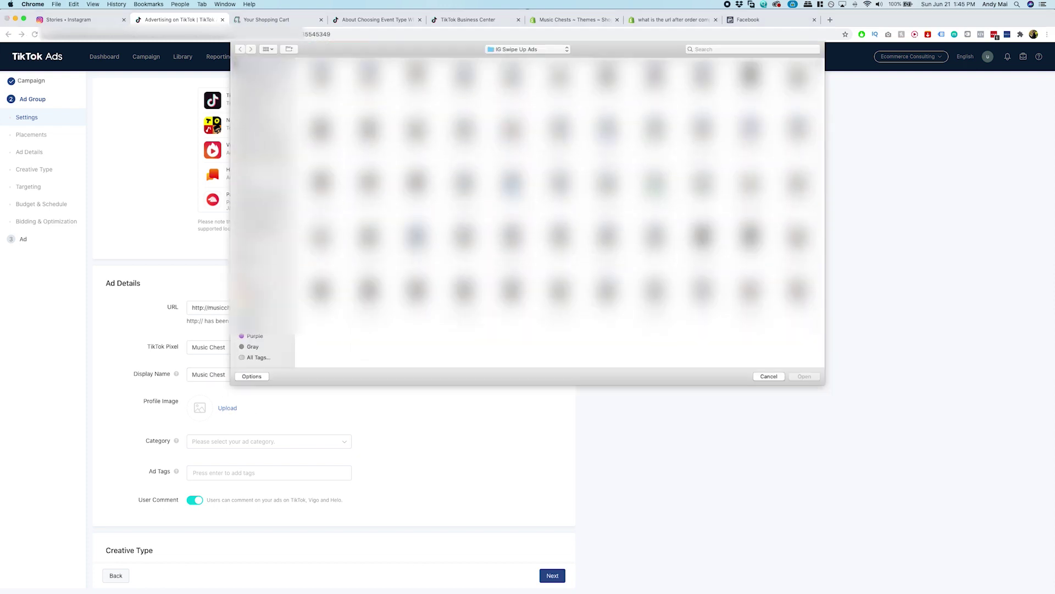
double_click(513, 202)
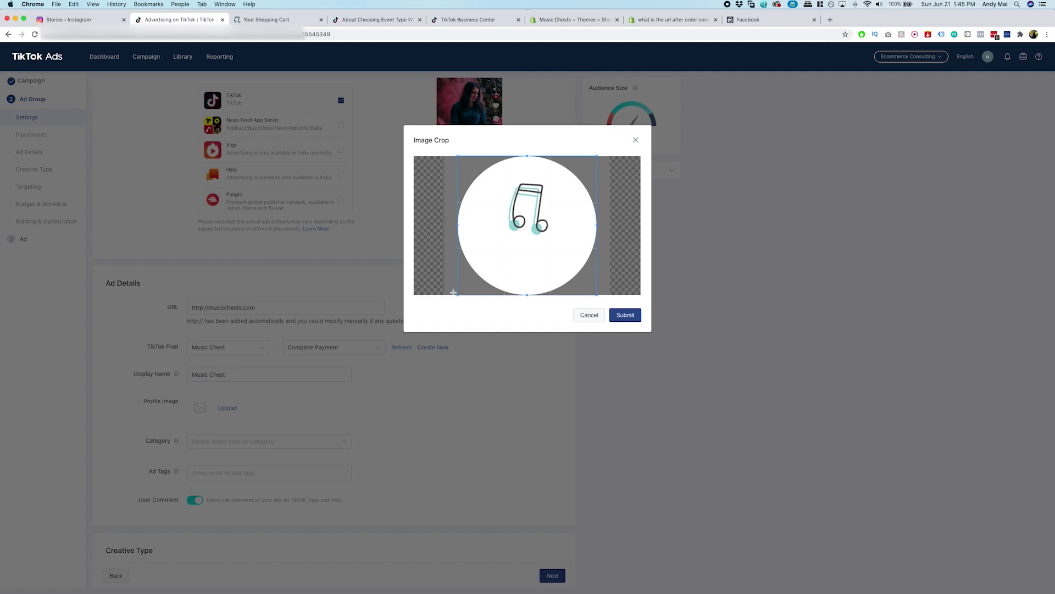
left_click_drag(460, 294, 533, 225)
left_click(635, 321)
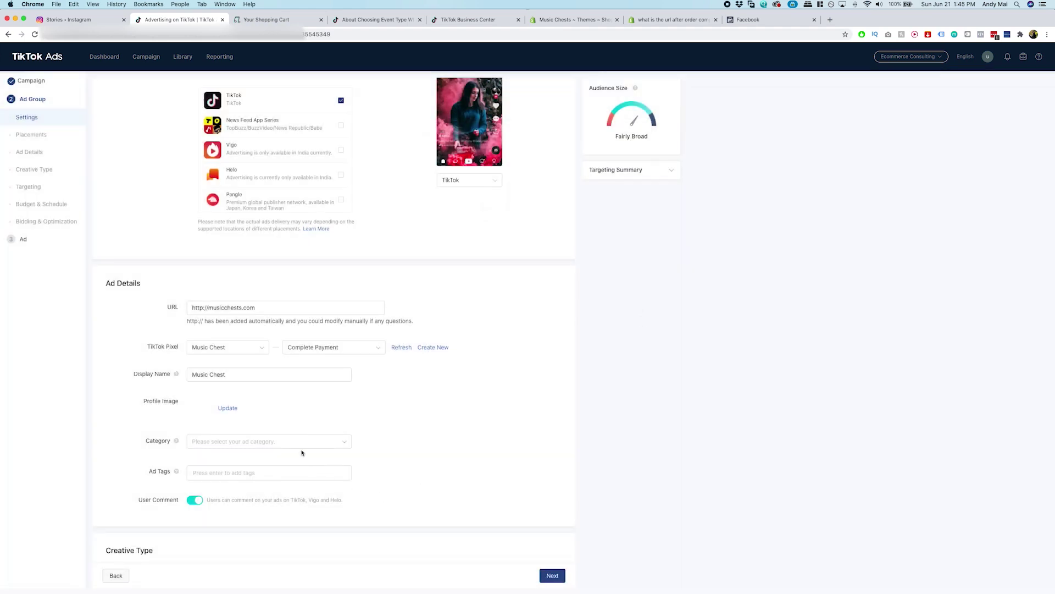
Step: Set the ad category to Entertainment / Movies & Movie Related
left_click(268, 443)
scroll(330, 456, "down", 2)
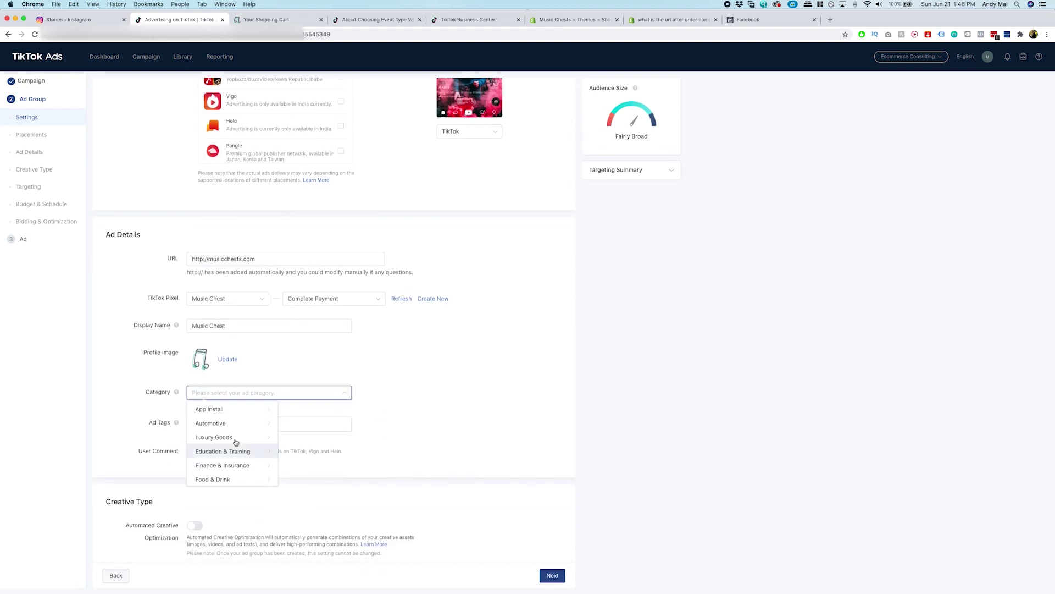
left_click(241, 451)
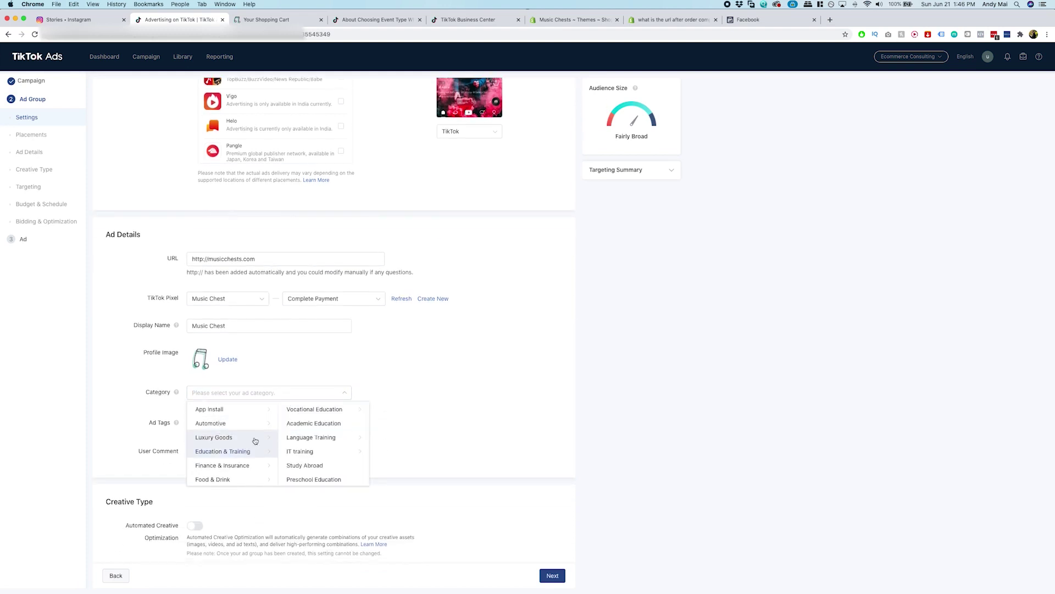
left_click(255, 440)
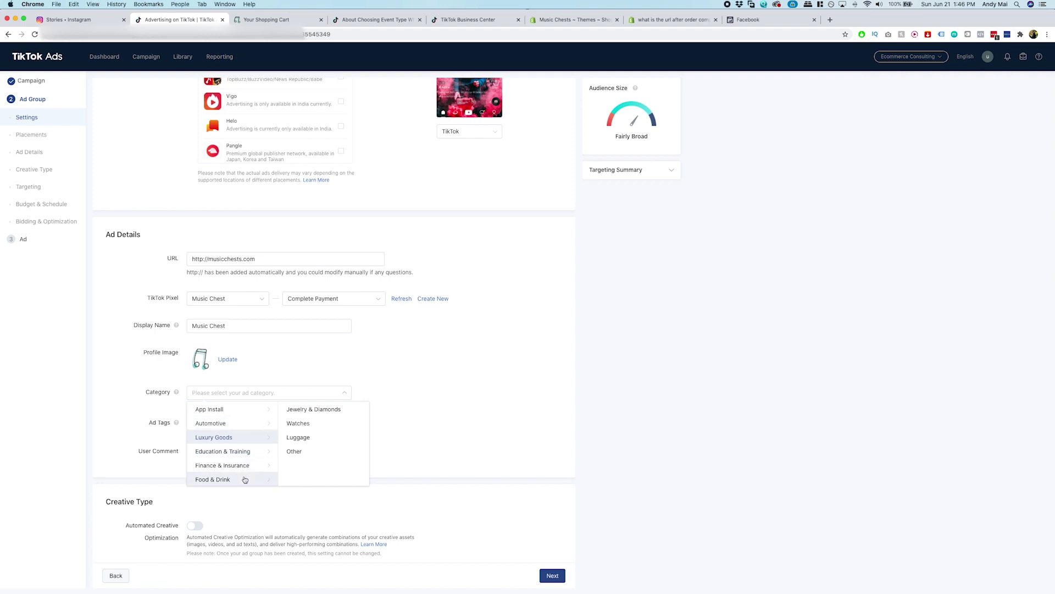
scroll(245, 480, "down", 5)
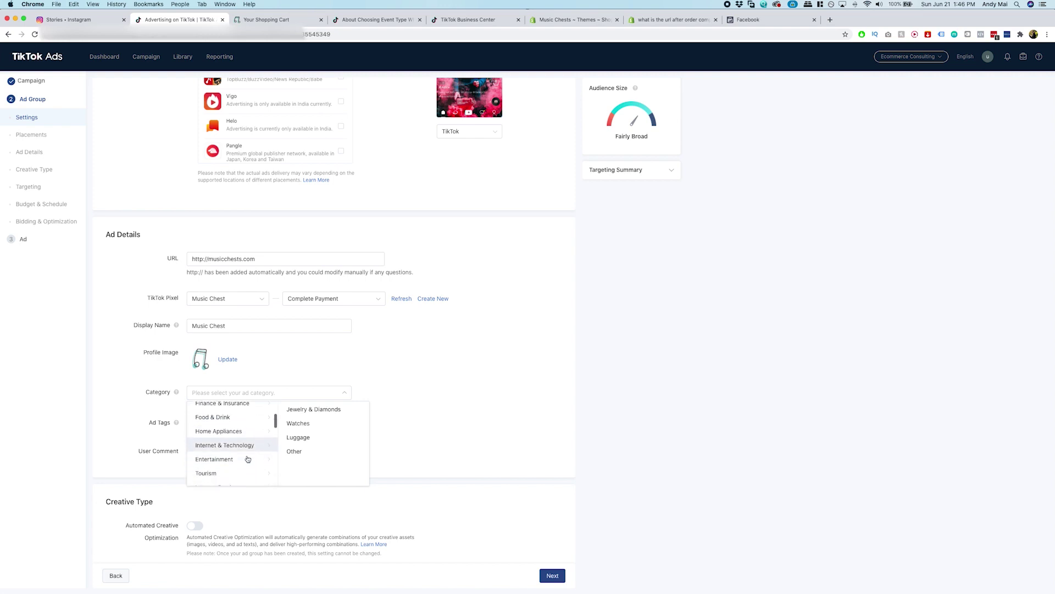
scroll(248, 459, "down", 2)
left_click(236, 438)
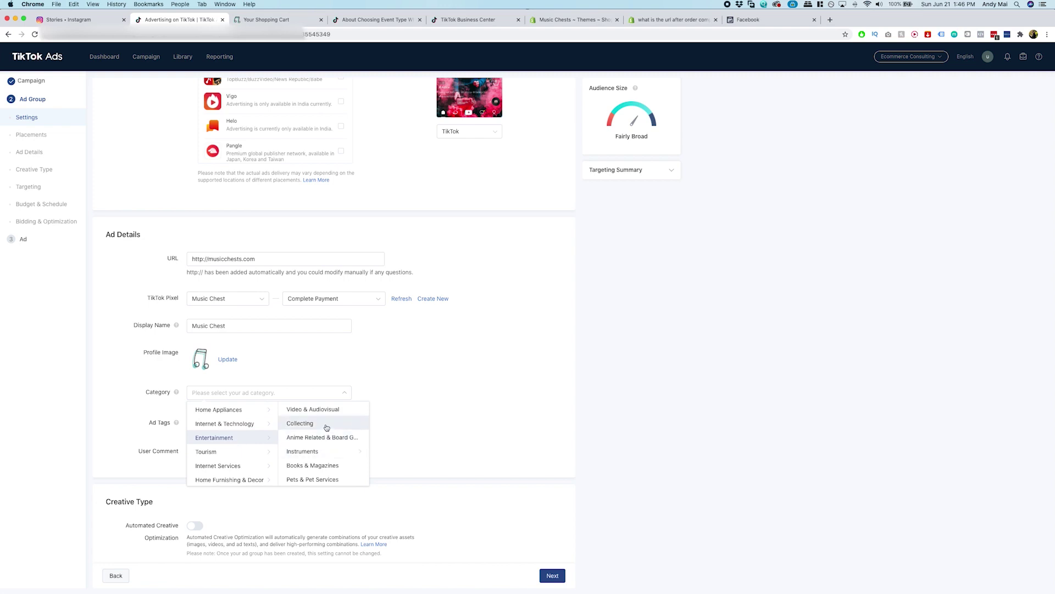
scroll(332, 446, "down", 2)
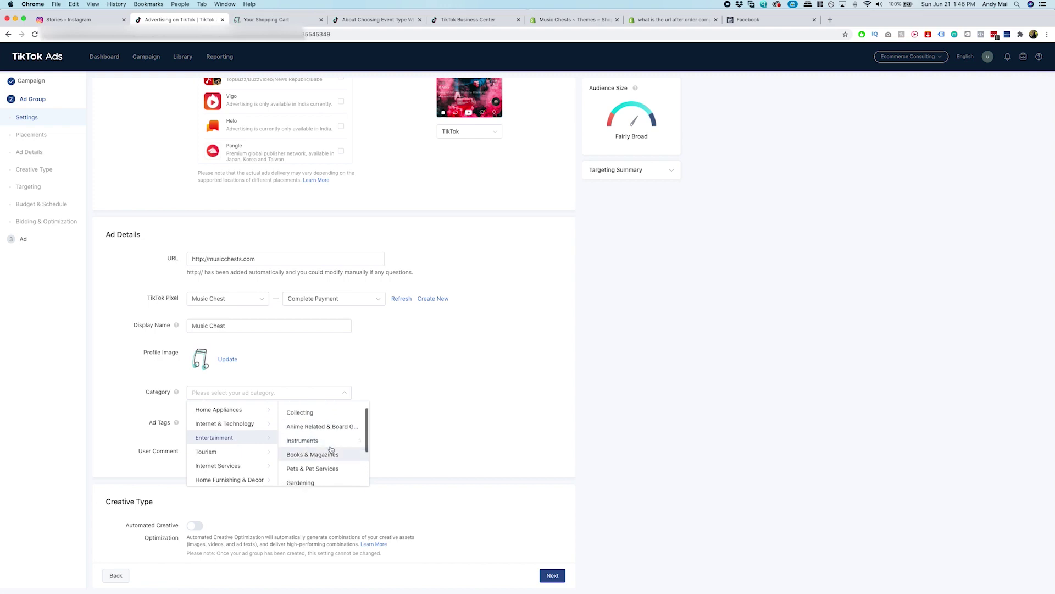
left_click(332, 442)
scroll(332, 448, "up", 1)
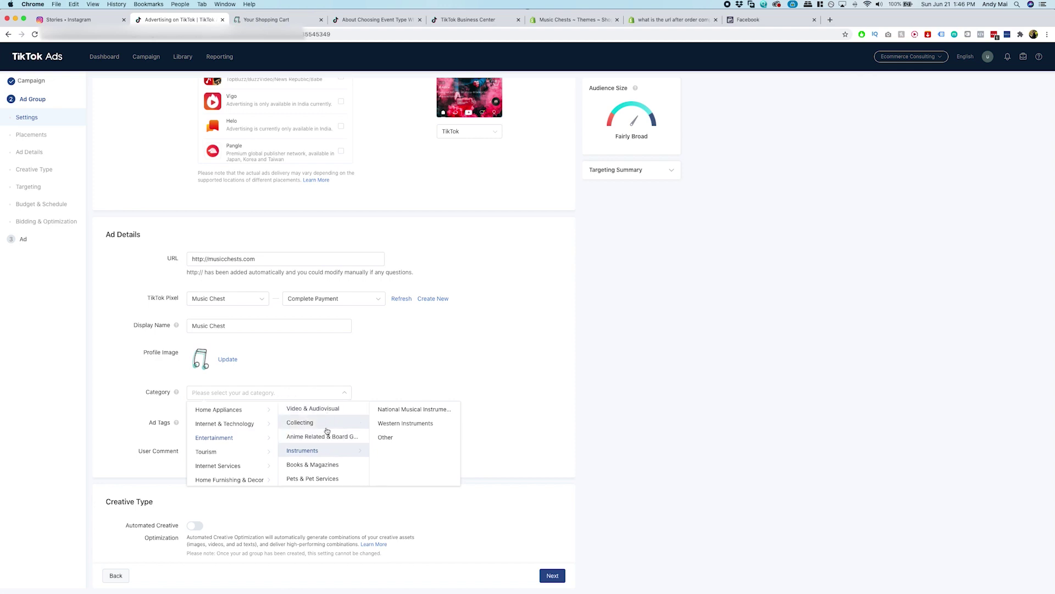
scroll(327, 440, "down", 5)
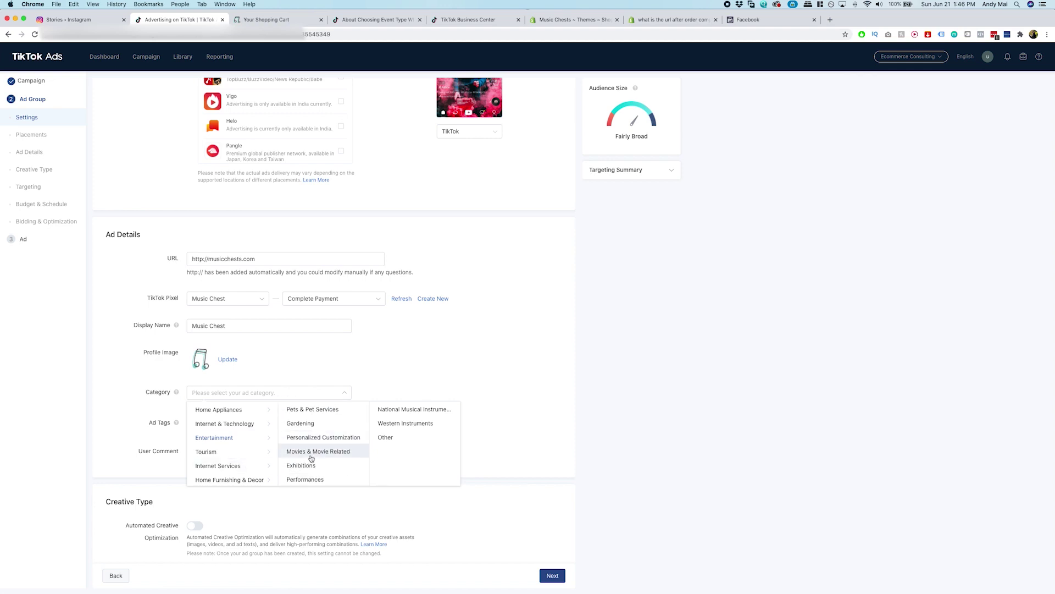
left_click(311, 454)
Step: Switch Automated Creative Optimization on and back off
left_click(252, 426)
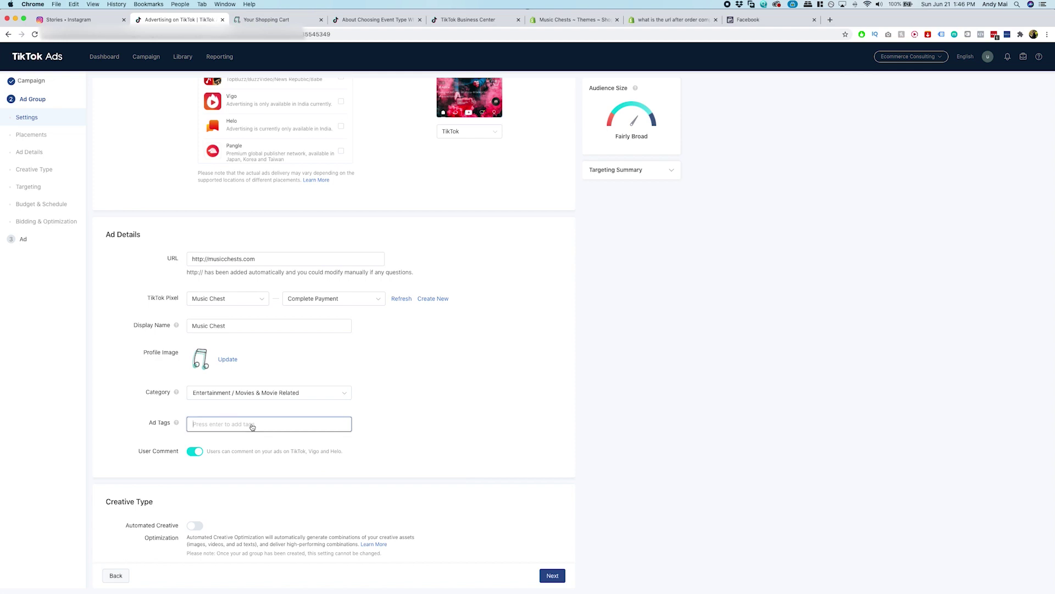
scroll(219, 452, "down", 3)
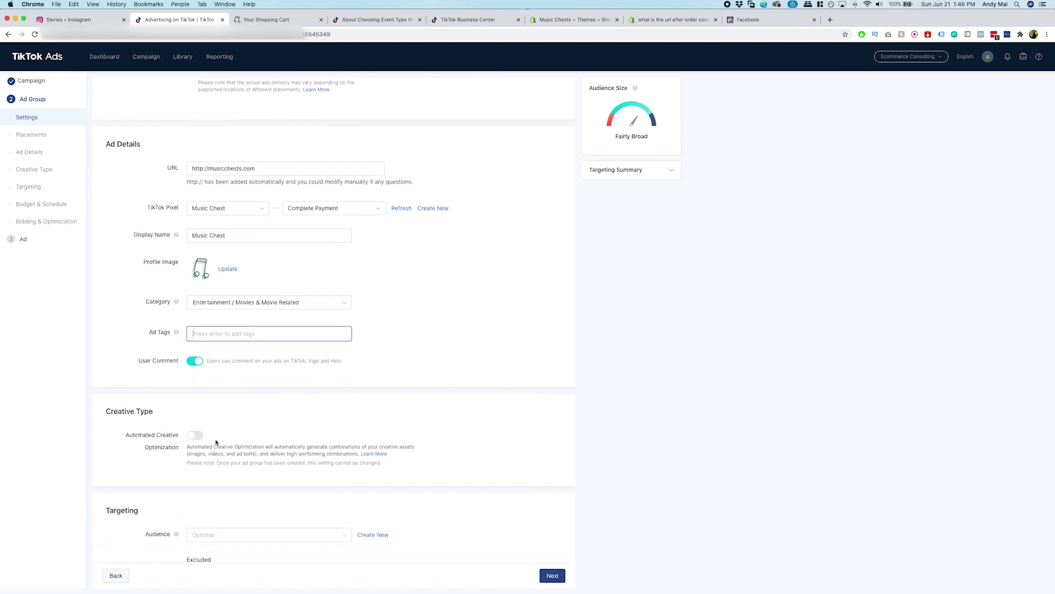
scroll(216, 441, "down", 2)
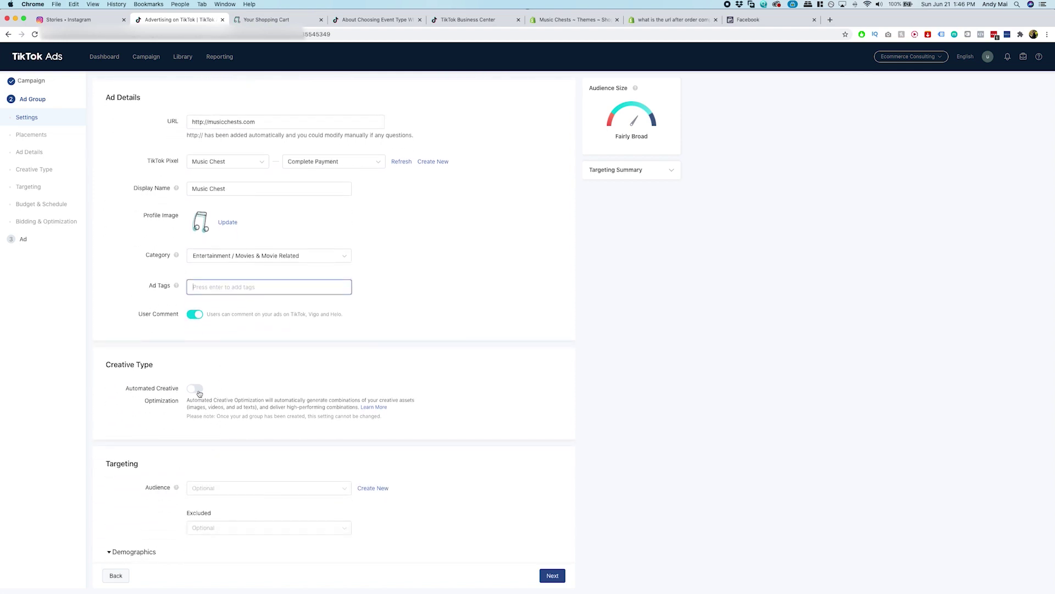
left_click(197, 389)
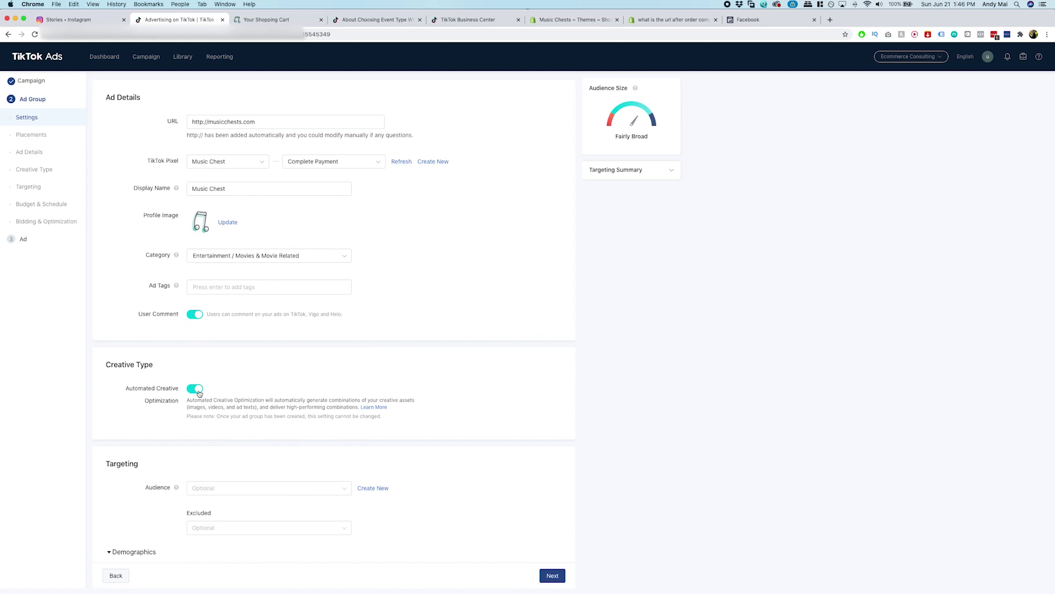
left_click(196, 390)
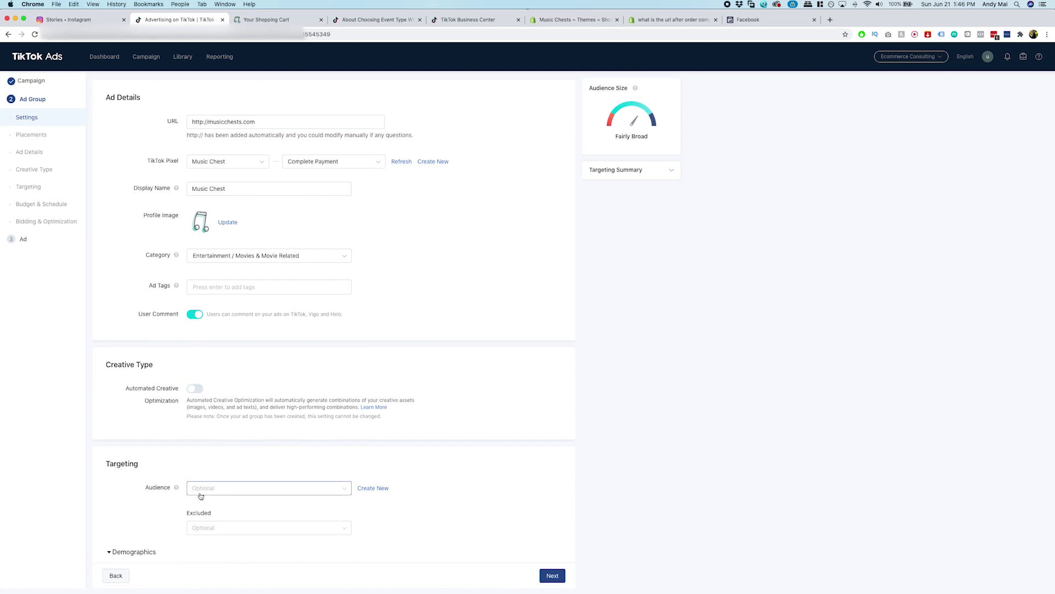
Step: Search the saved targeting audiences for "disney" and close the audience list
scroll(210, 484, "down", 3)
left_click(220, 420)
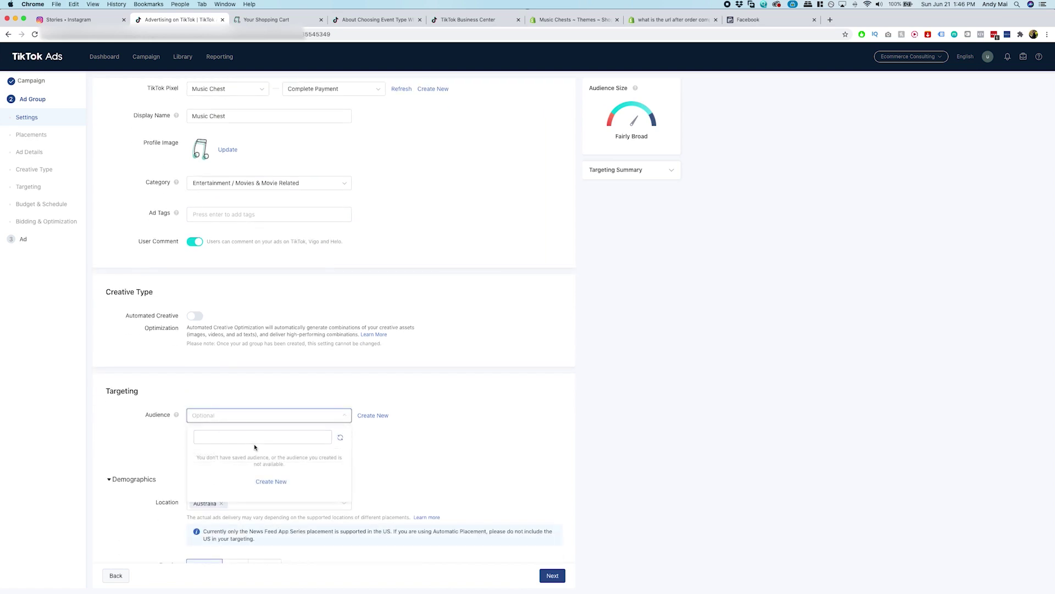
left_click(257, 442)
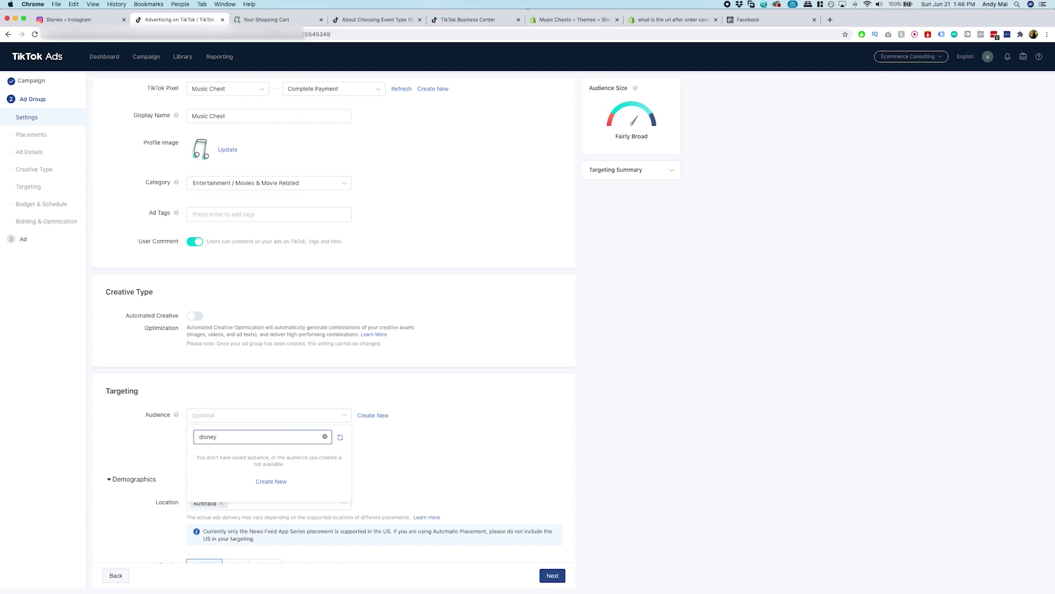
left_click(408, 443)
Step: Add Japan and Korea to the ad group's target locations alongside Australia
scroll(268, 489, "down", 3)
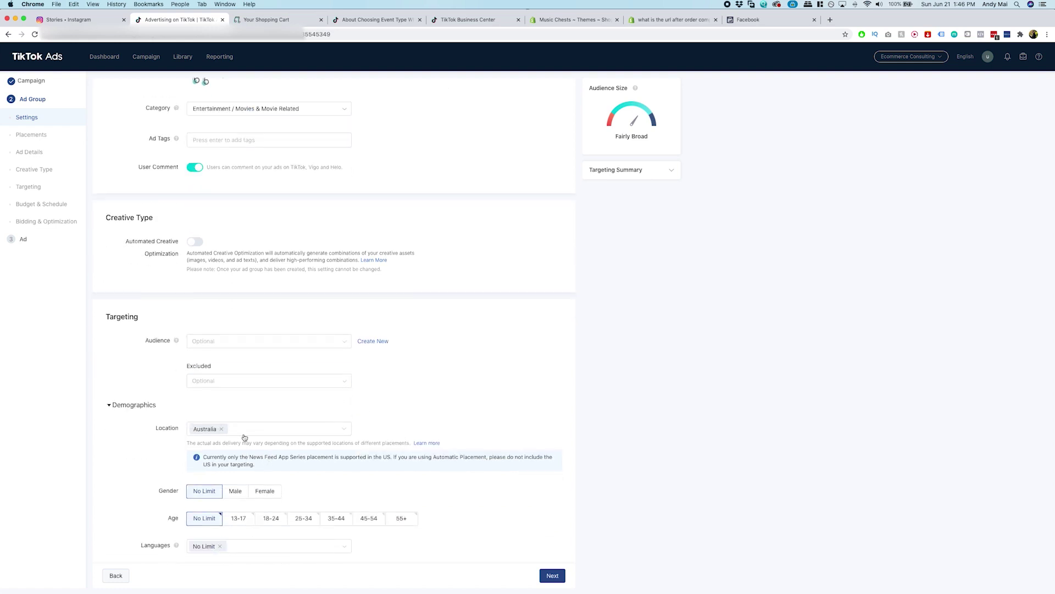
left_click(250, 430)
scroll(260, 501, "down", 5)
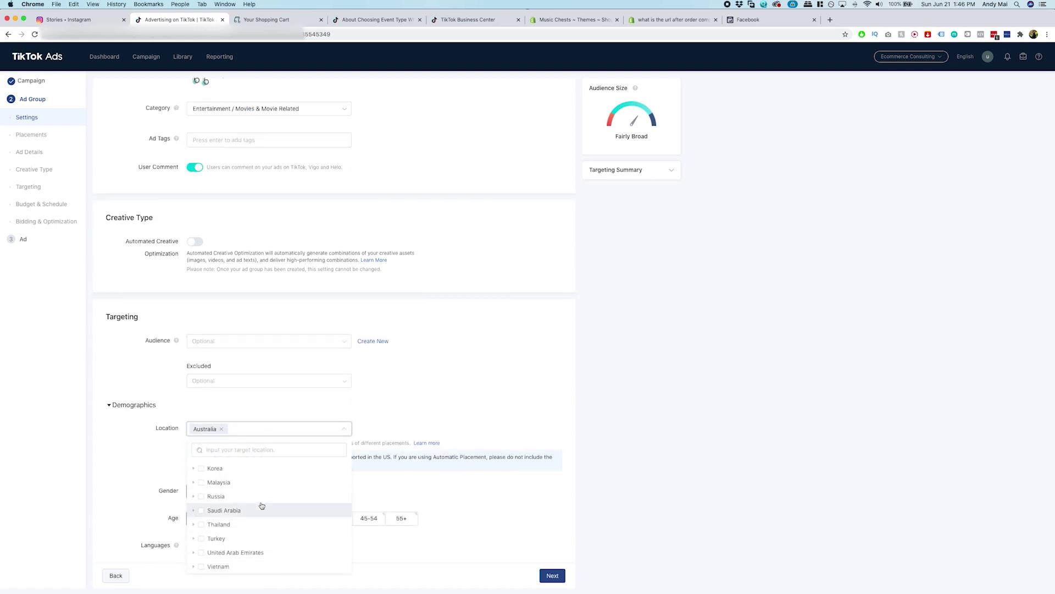
scroll(245, 534, "up", 2)
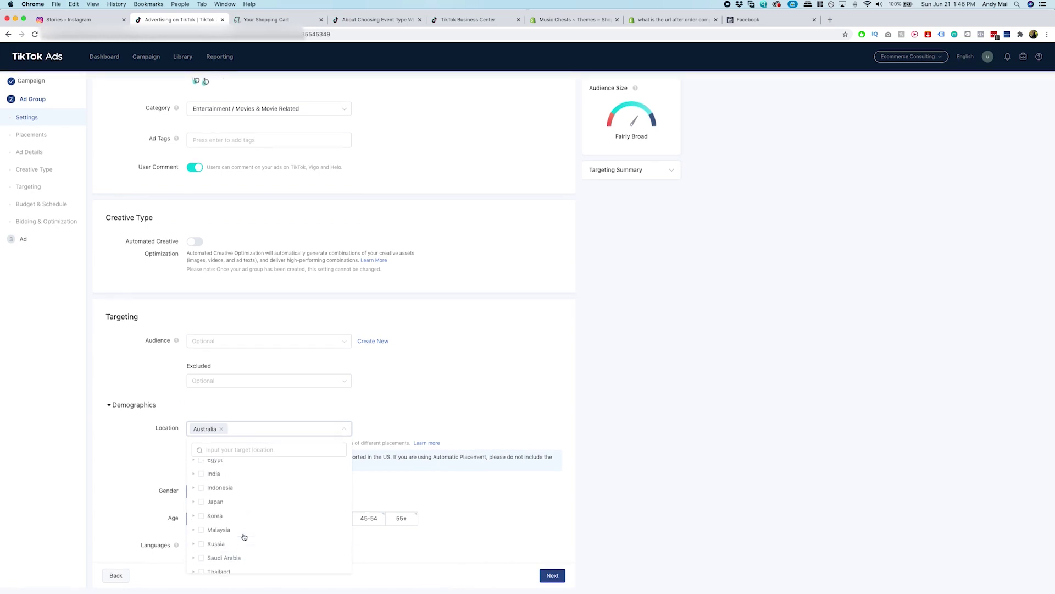
left_click(209, 504)
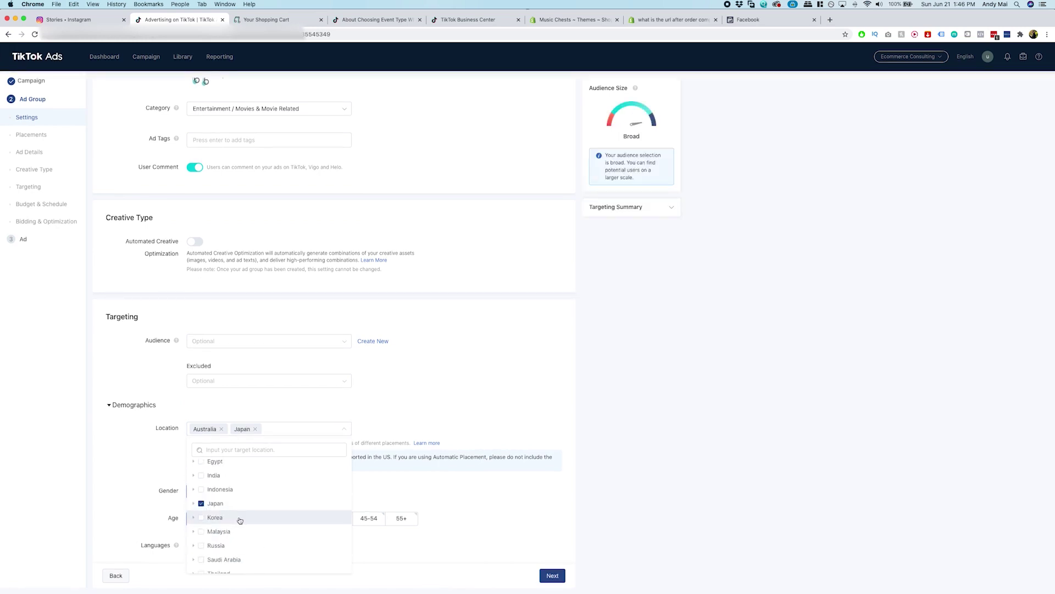
scroll(235, 520, "down", 1)
left_click(208, 486)
scroll(249, 522, "up", 3)
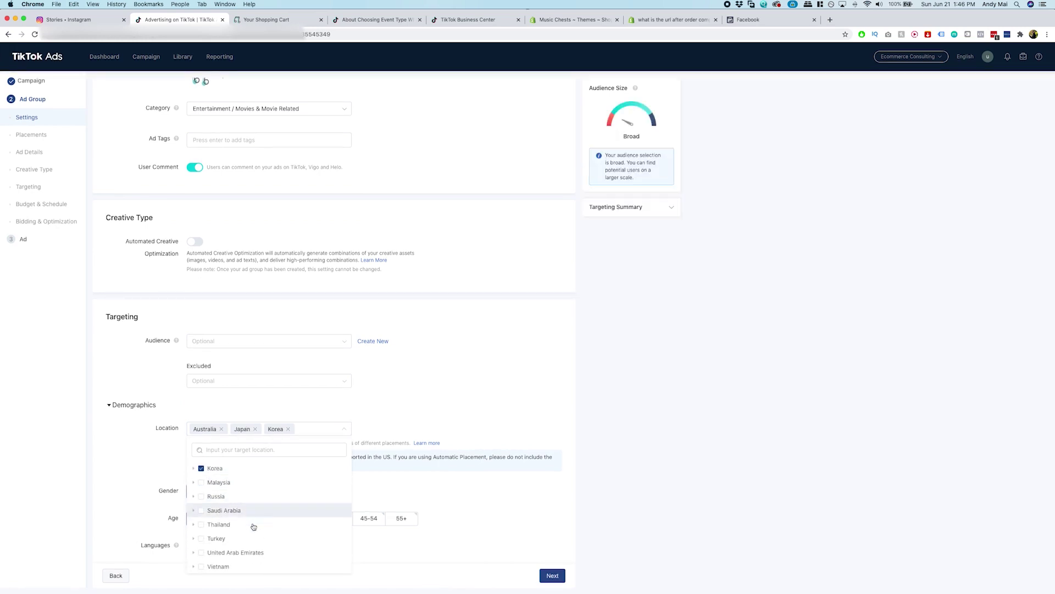
left_click(166, 461)
Step: Restrict the target age to the 18-24, 25-34, 35-44, 45-54 and 55+ groups
scroll(214, 468, "down", 1)
scroll(235, 443, "down", 1)
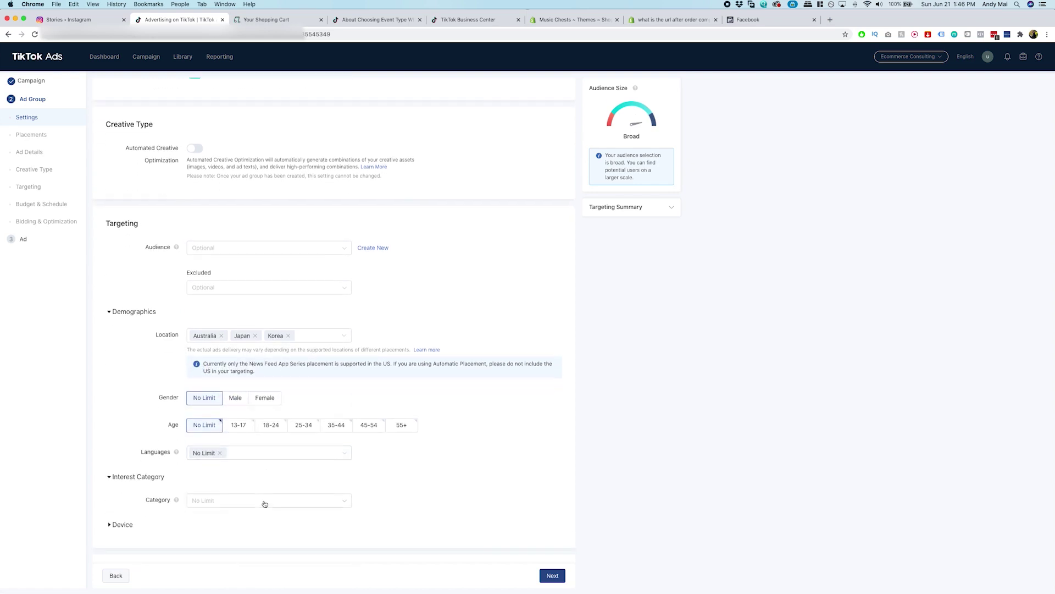
left_click(270, 427)
left_click(304, 427)
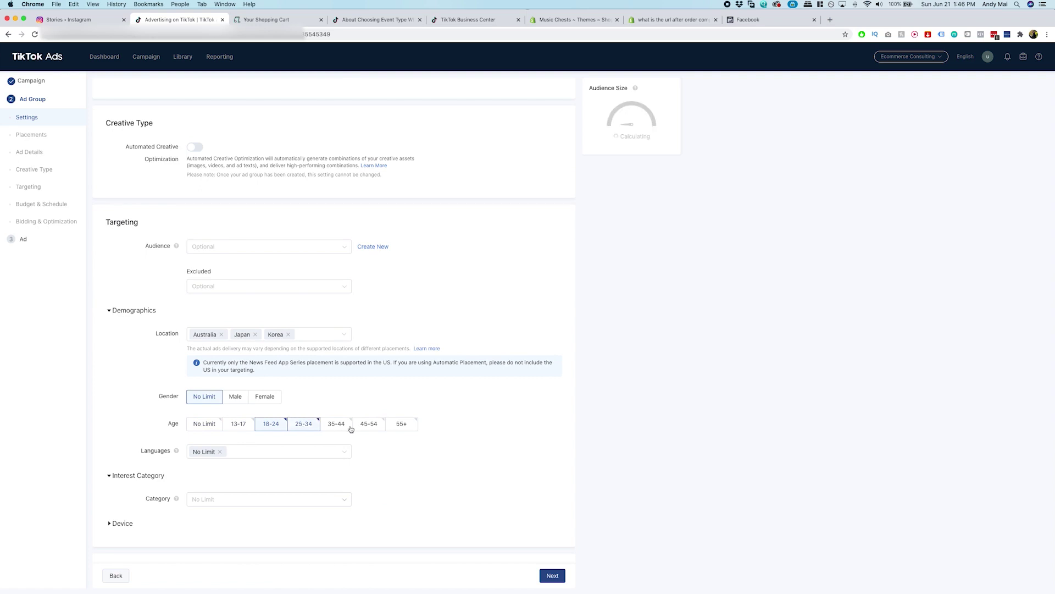
left_click(336, 427)
left_click(374, 428)
left_click(388, 427)
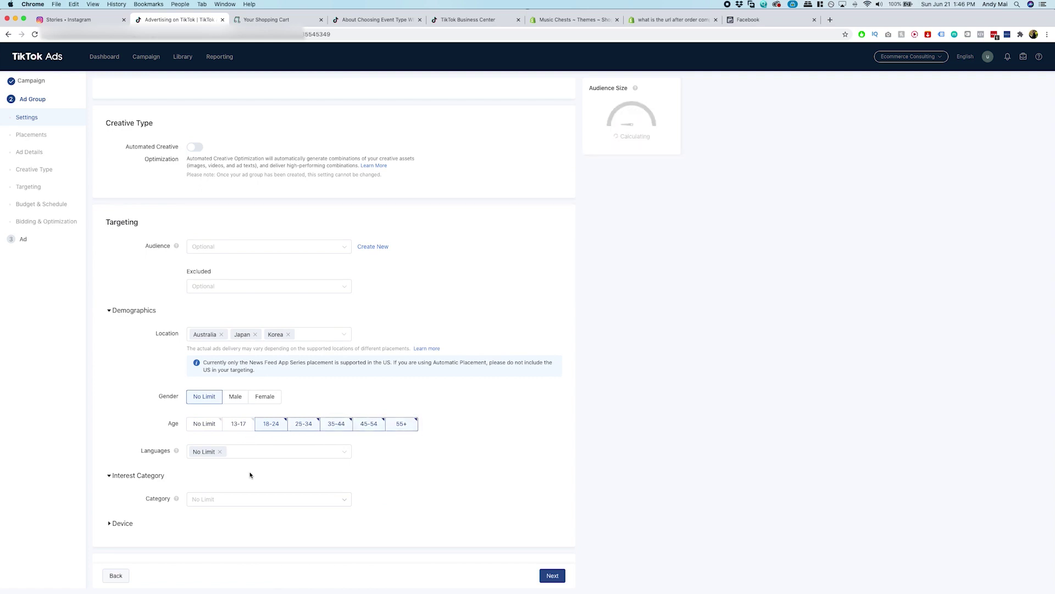
Step: Look through the interest categories and select News & Entertainment for the targeting
left_click(225, 499)
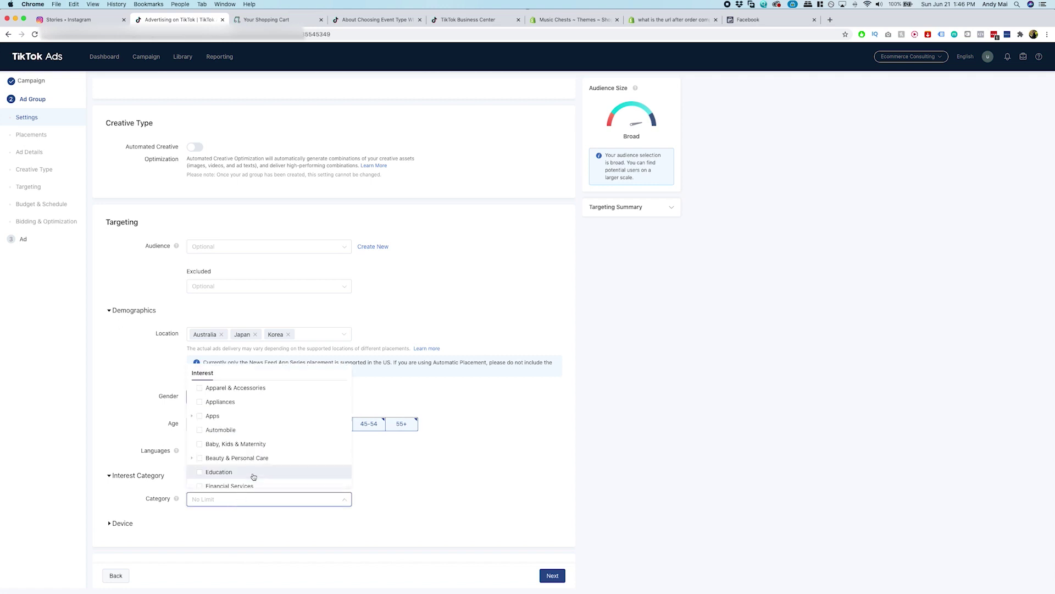
scroll(252, 474, "down", 5)
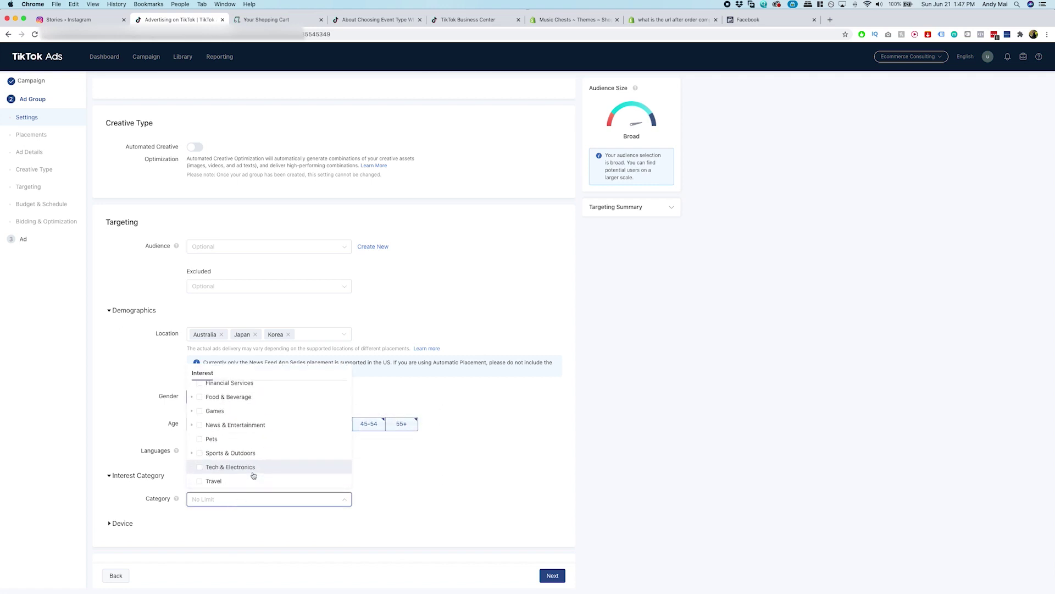
scroll(415, 508, "down", 3)
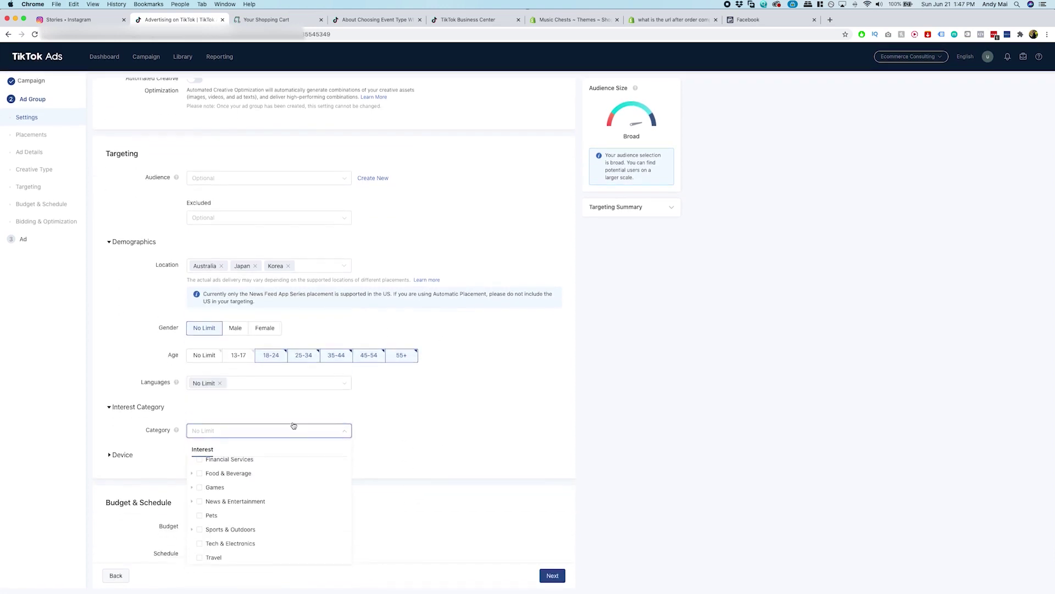
scroll(301, 477, "up", 5)
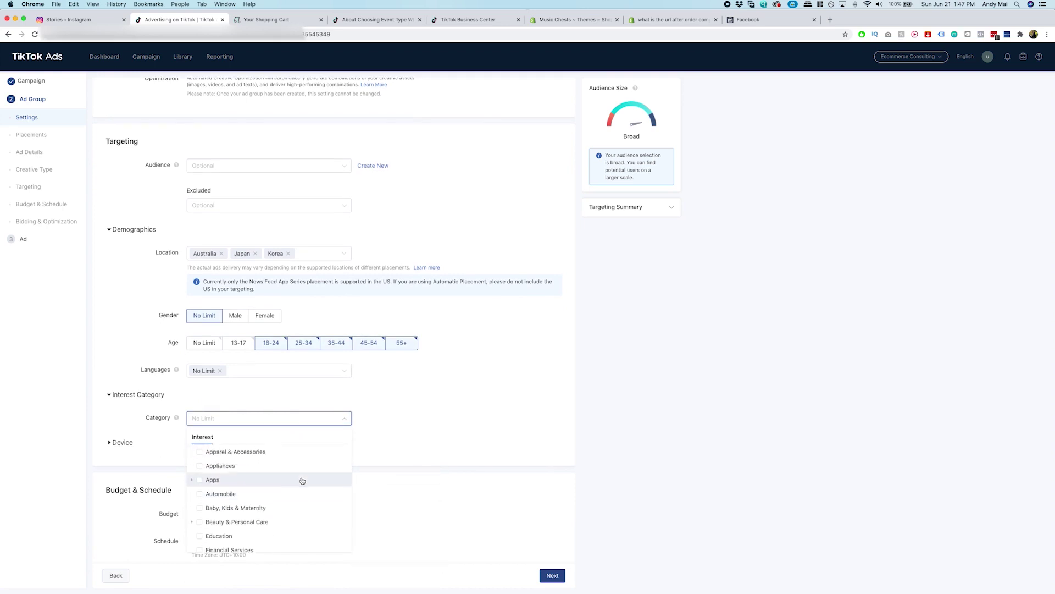
mouse_move(299, 484)
scroll(276, 506, "down", 2)
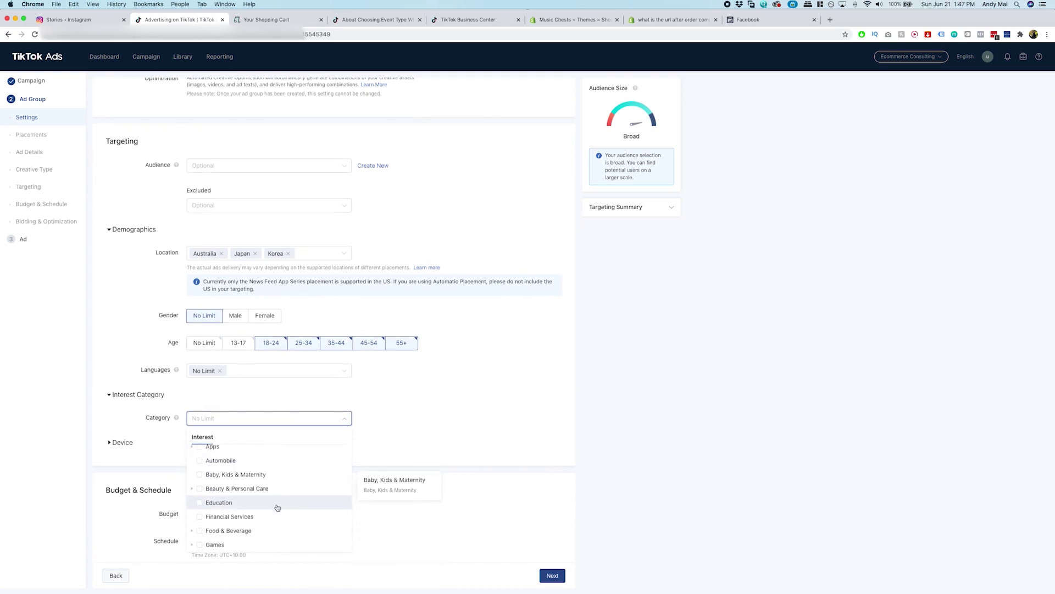
scroll(206, 497, "down", 3)
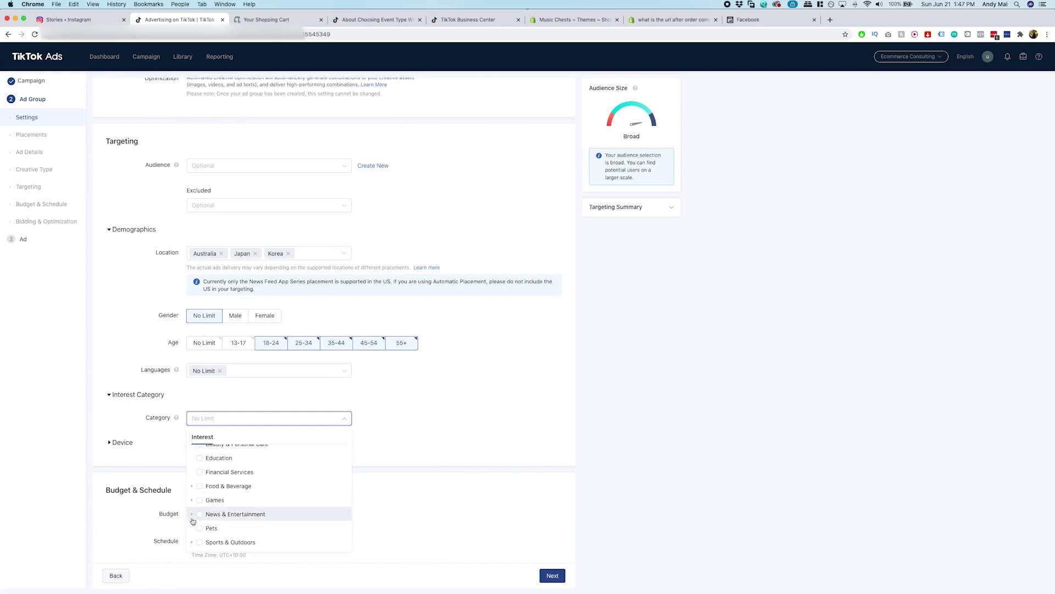
left_click(199, 517)
scroll(261, 454, "down", 1)
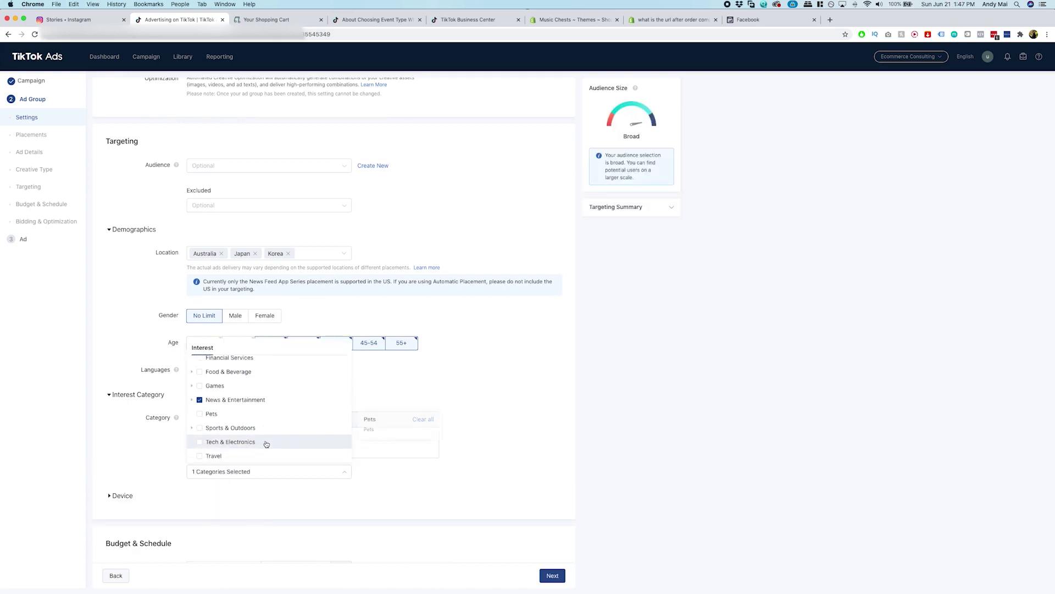
scroll(212, 448, "up", 4)
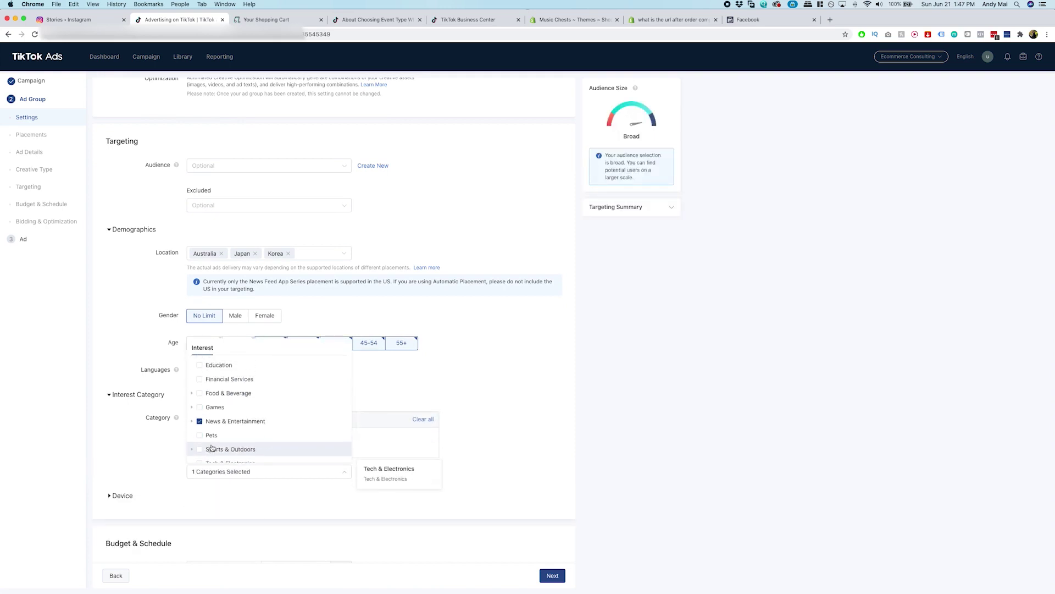
scroll(208, 445, "down", 2)
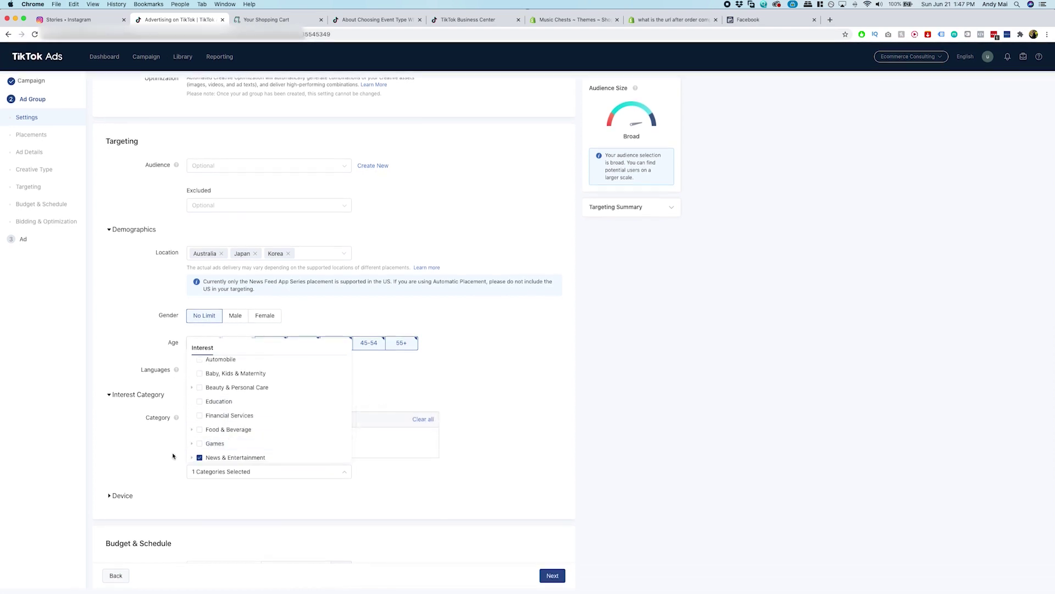
left_click(174, 456)
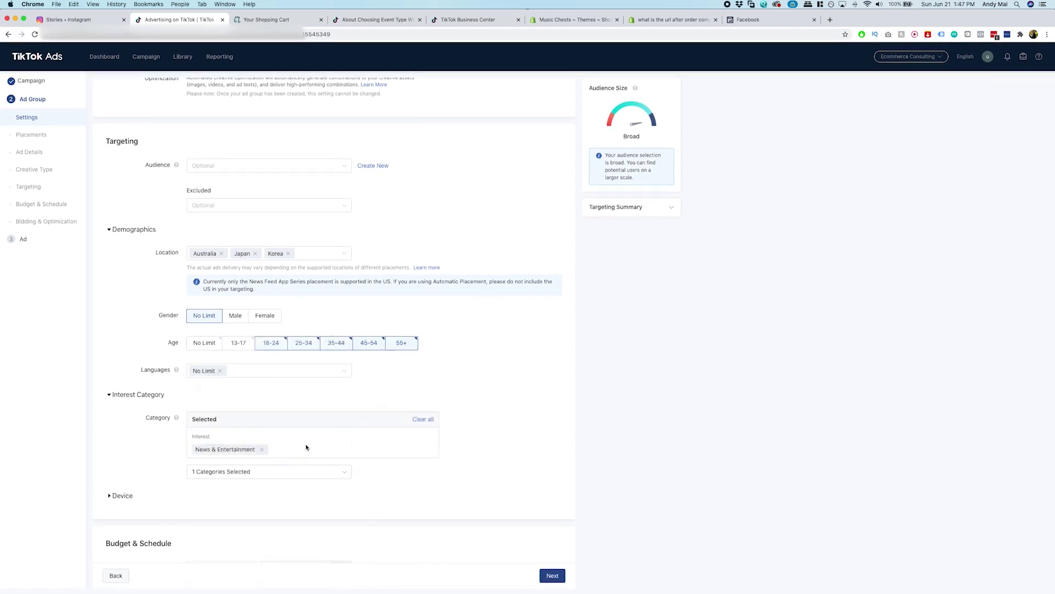
Step: Check the Ad Tags explanation in the ad details and add the tags disney, moana and frozen
scroll(323, 483, "up", 6)
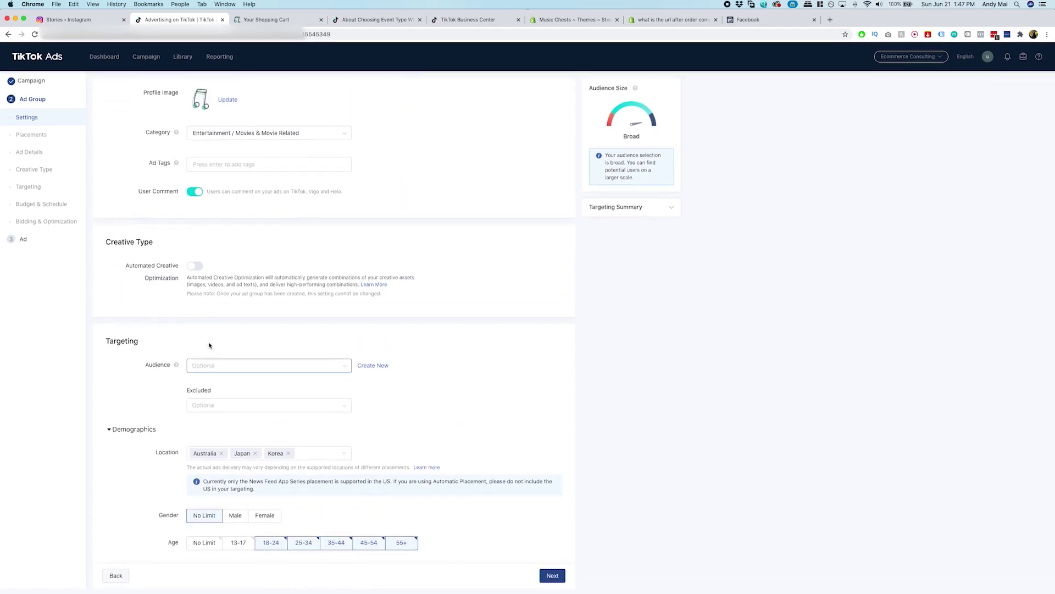
scroll(209, 347, "up", 1)
mouse_move(177, 316)
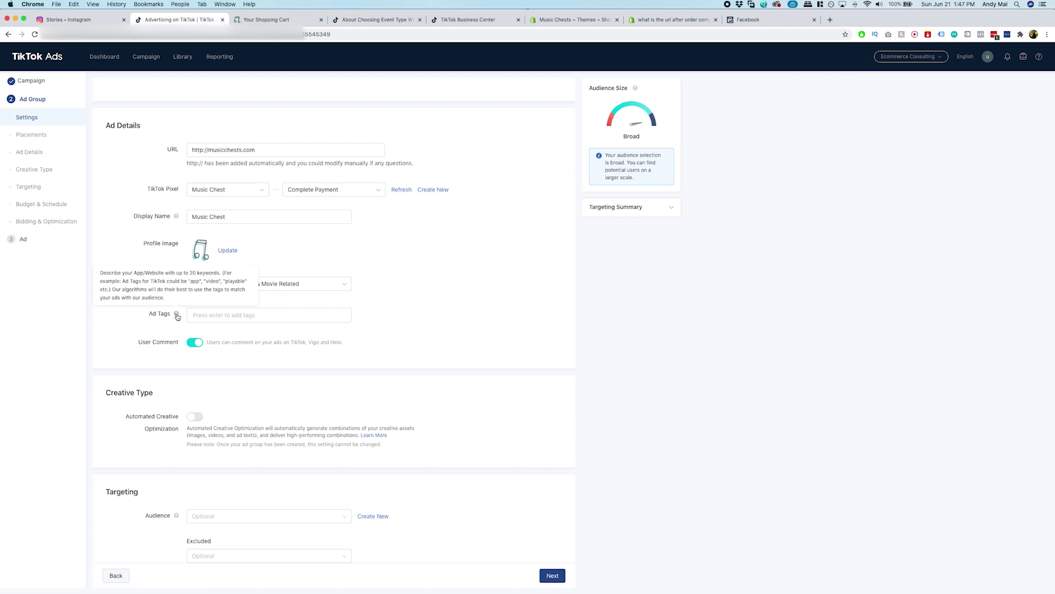
left_click(235, 318)
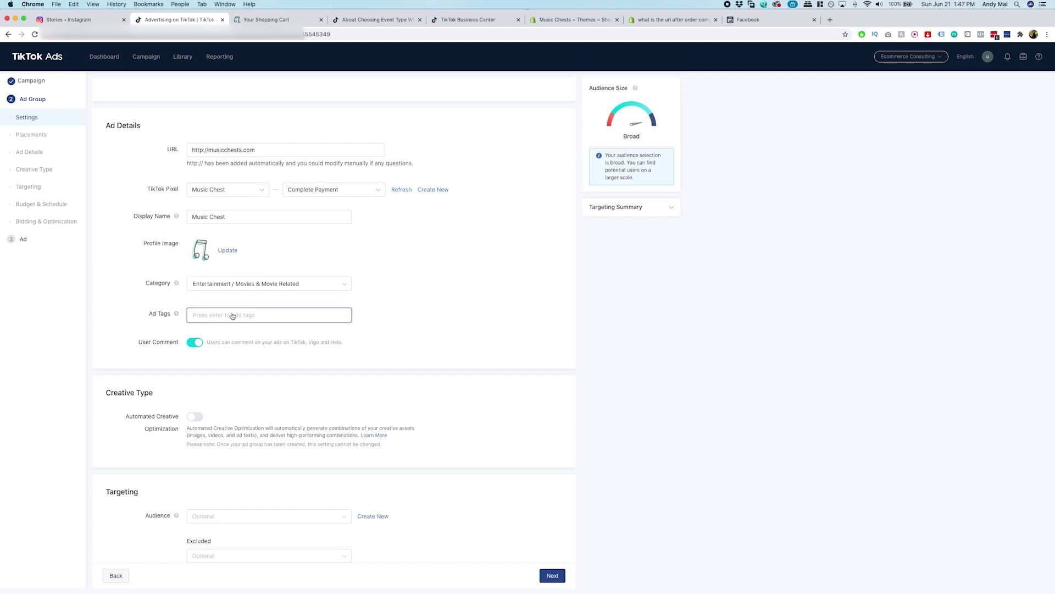
type("disney")
key("Return")
type("moana")
key("Return")
type("frozen")
key("Return")
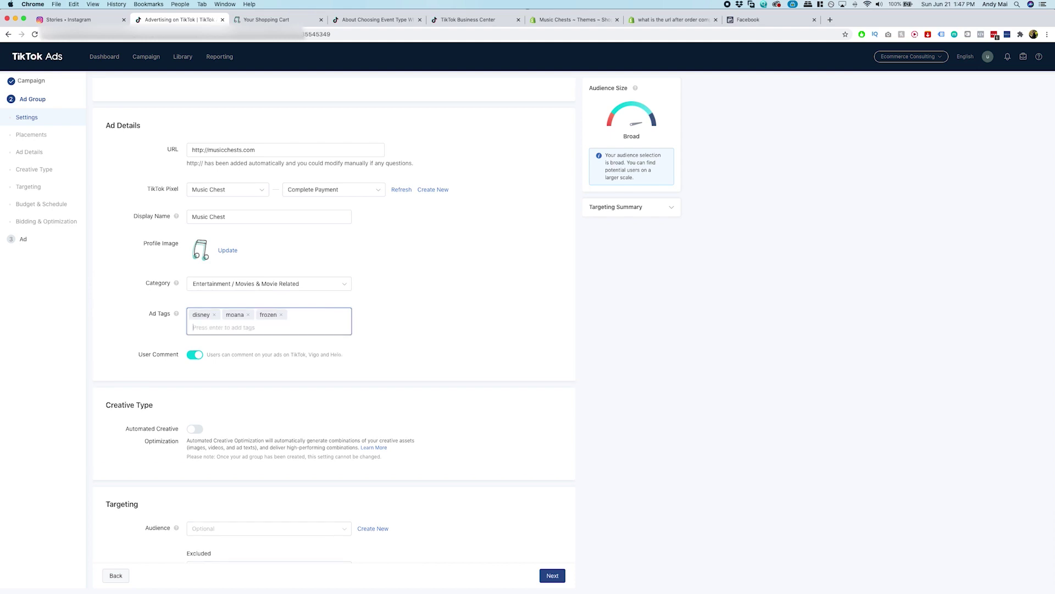
Step: Add the ad tags anime, movies, avengers and music
type("anime")
key("Return")
type("movies")
key("Return")
type("ave")
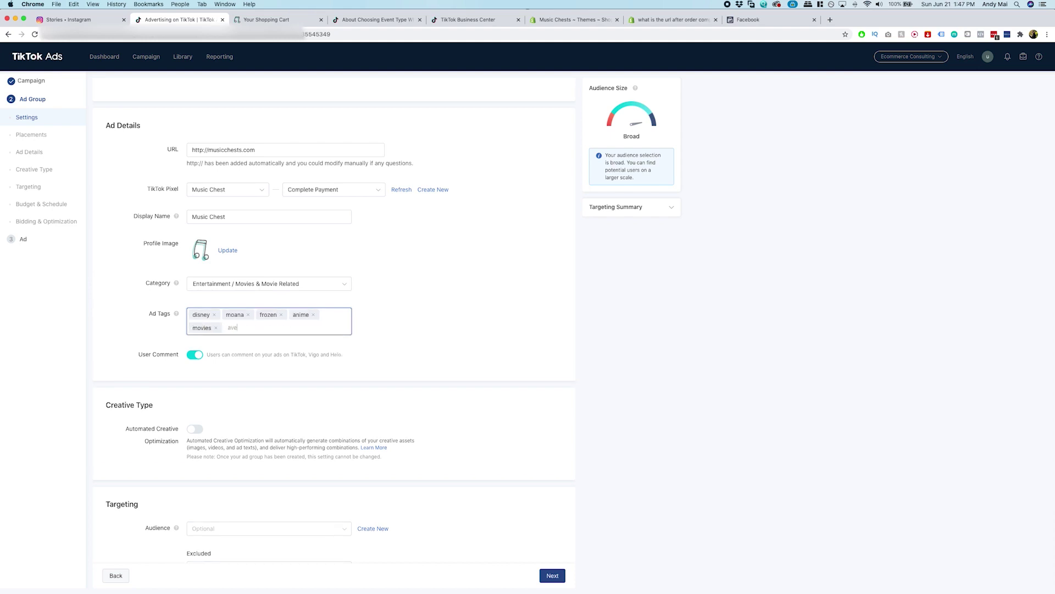
type("ngers")
key("Return")
type("music")
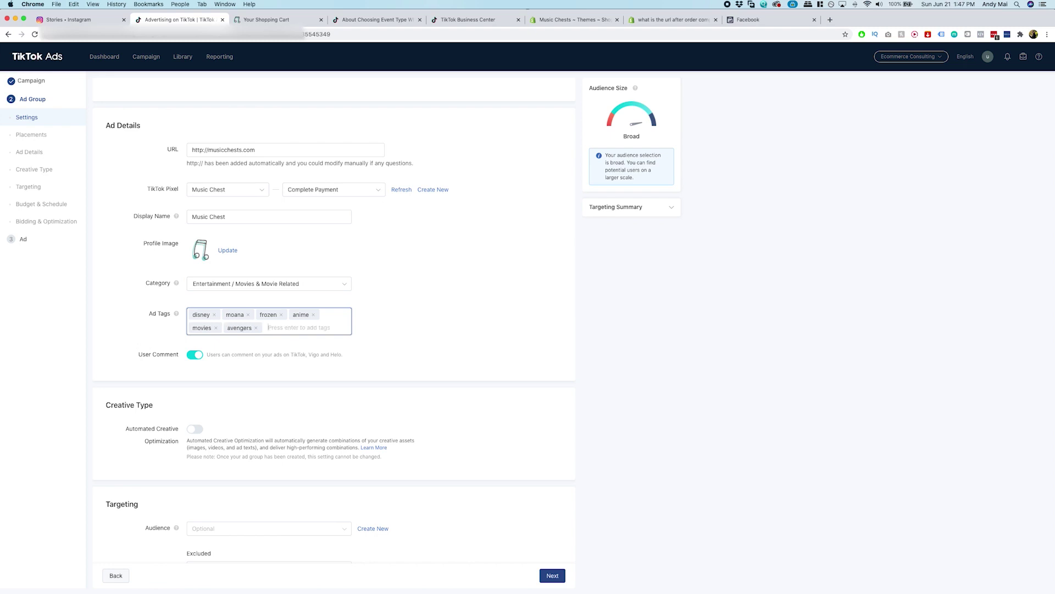
key("Return")
Step: Add the ad tags havana, musical, beauty and the beast, and pixar, correcting any misspelled tag
type("ha")
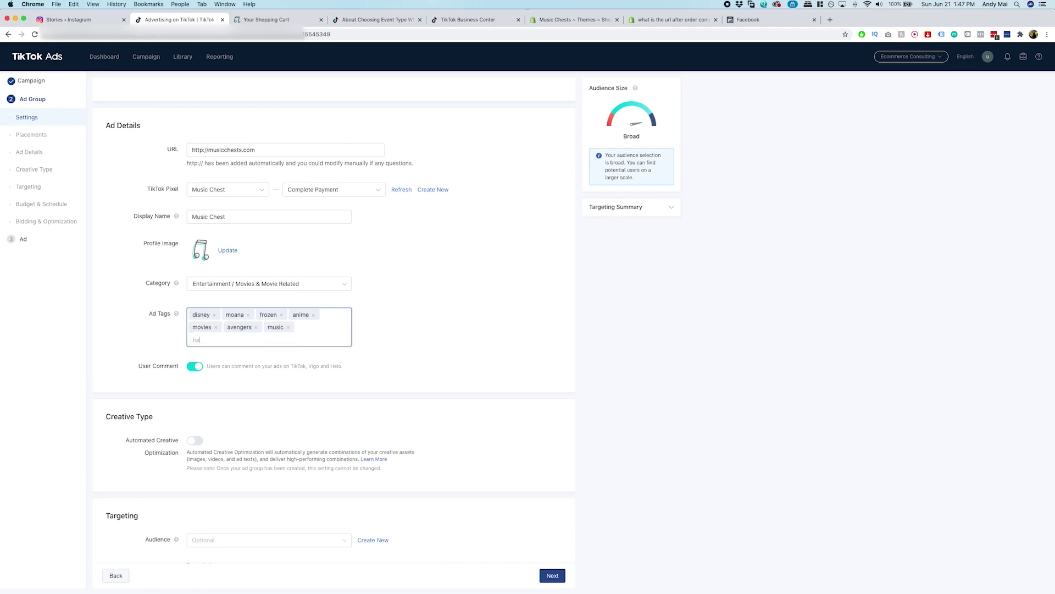
type("vana")
key("Return")
type("f")
key("BackSpace")
type("miscial")
key("Return")
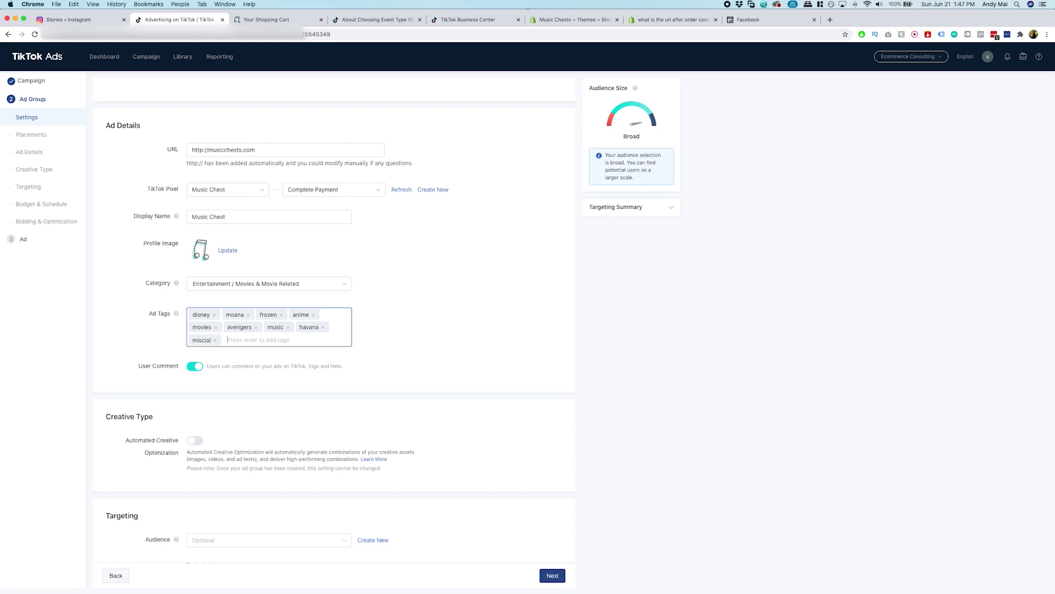
key("BackSpace")
type("musical")
key("Return")
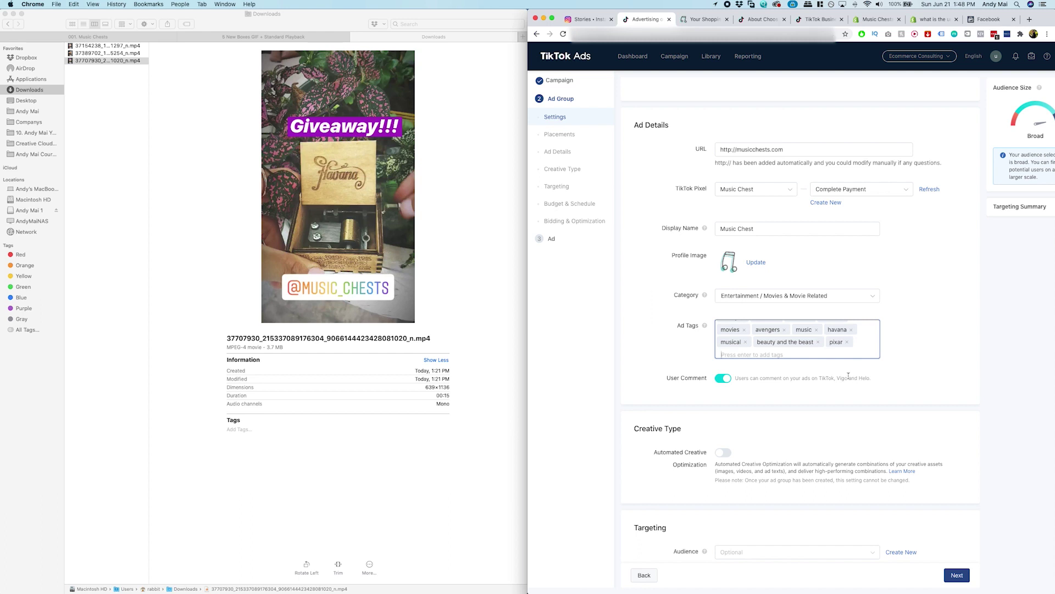
Step: In the bidding settings, choose Optimize Conversions at Learning Phase for the standard bid and activate the bid amount for entry
scroll(930, 497, "down", 15)
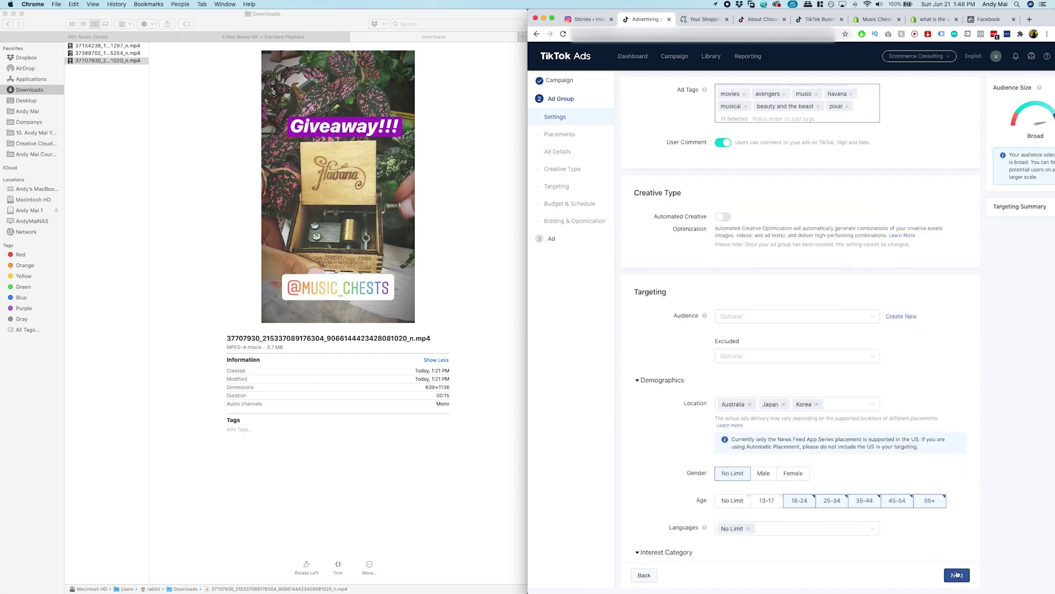
scroll(763, 359, "up", 3)
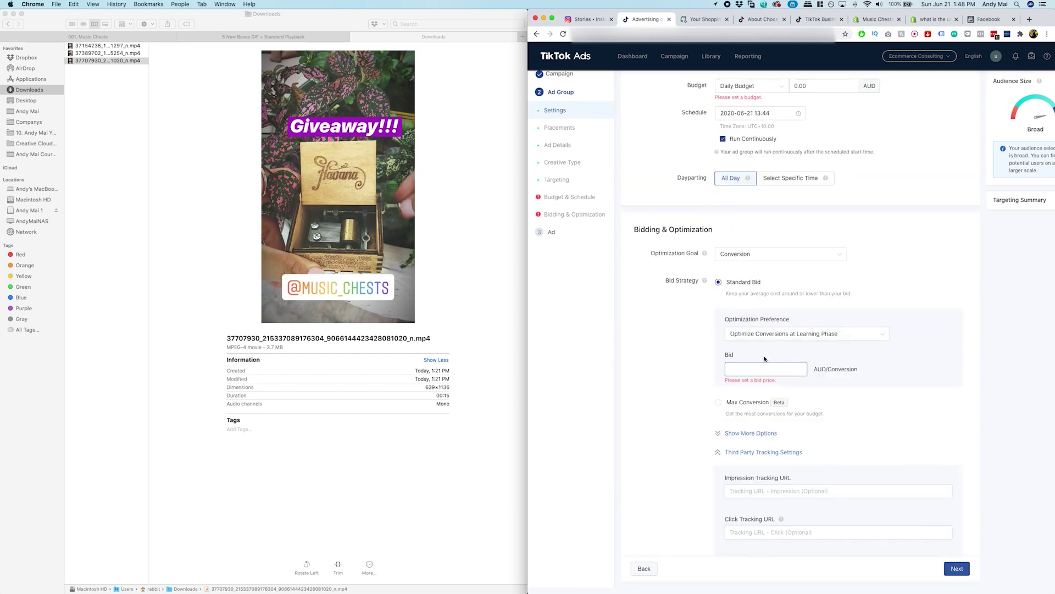
mouse_move(765, 359)
scroll(765, 359, "down", 3)
left_click(778, 325)
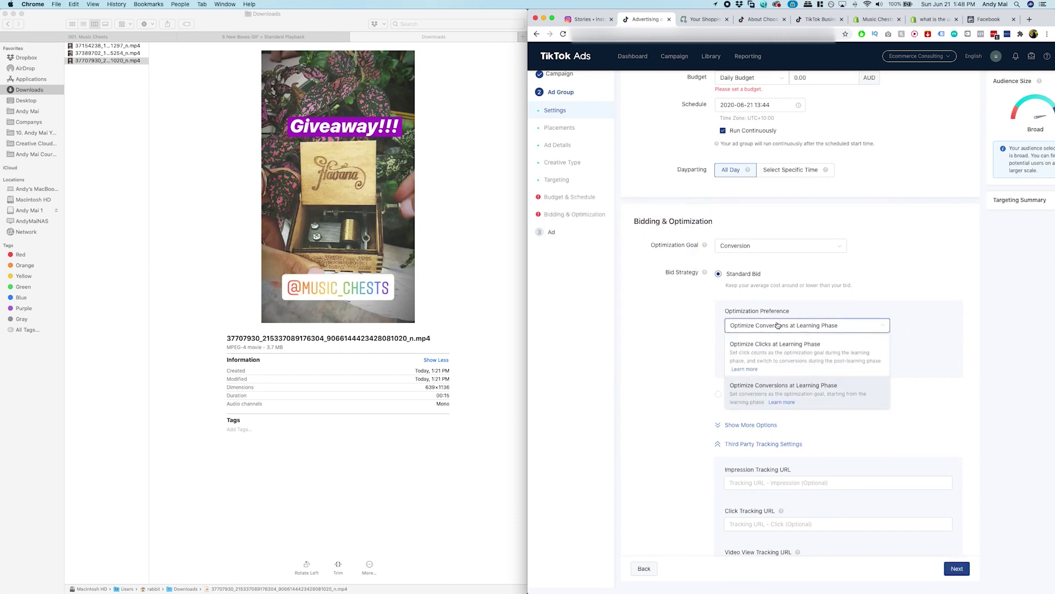
left_click(794, 400)
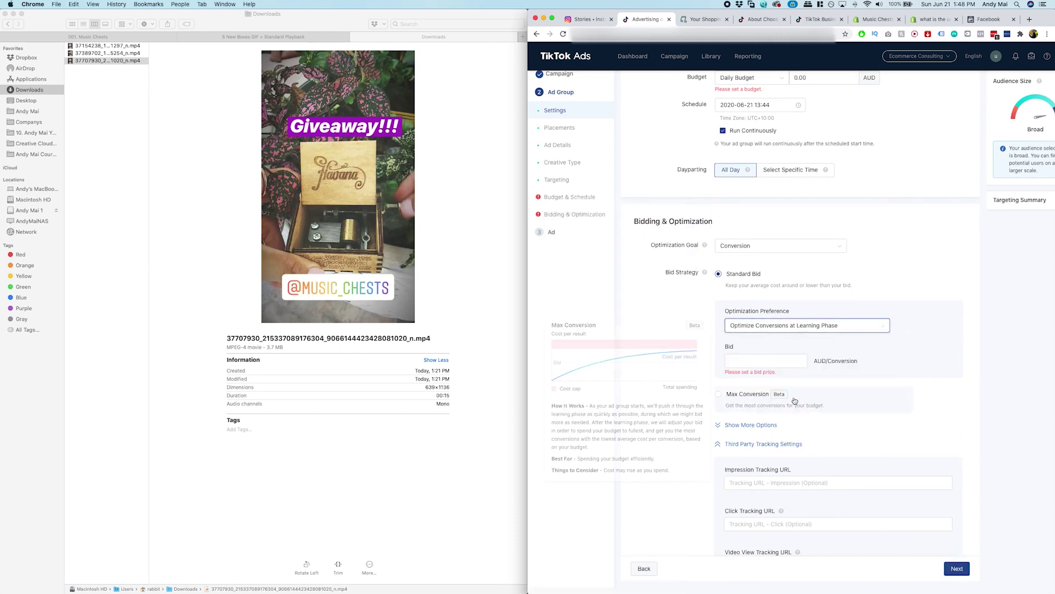
left_click(764, 360)
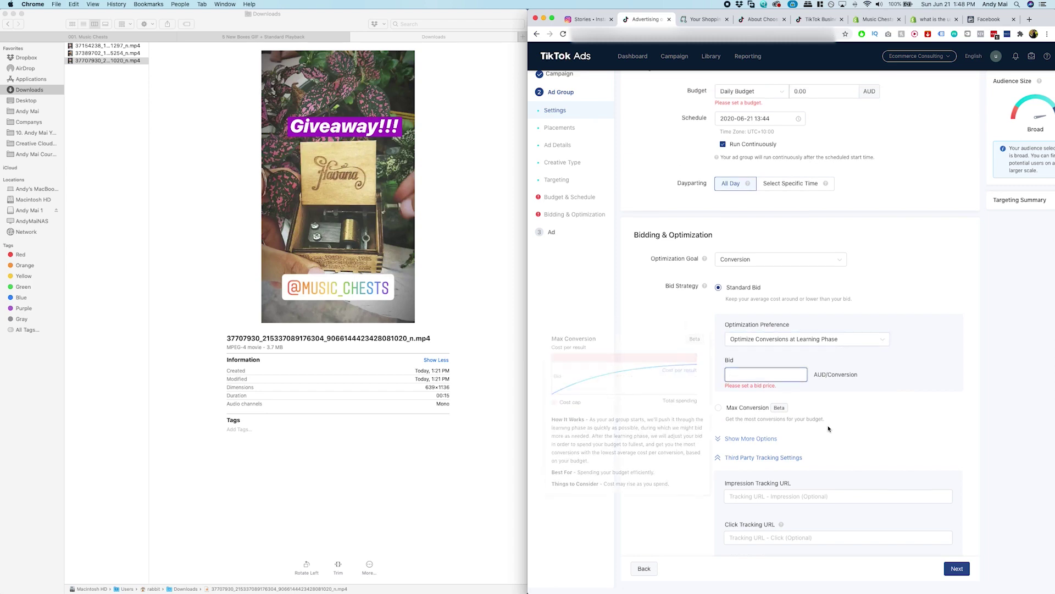
Step: Set the ad group's daily budget to 20 AUD in the budget and schedule settings
scroll(778, 389, "up", 10)
scroll(845, 462, "up", 2)
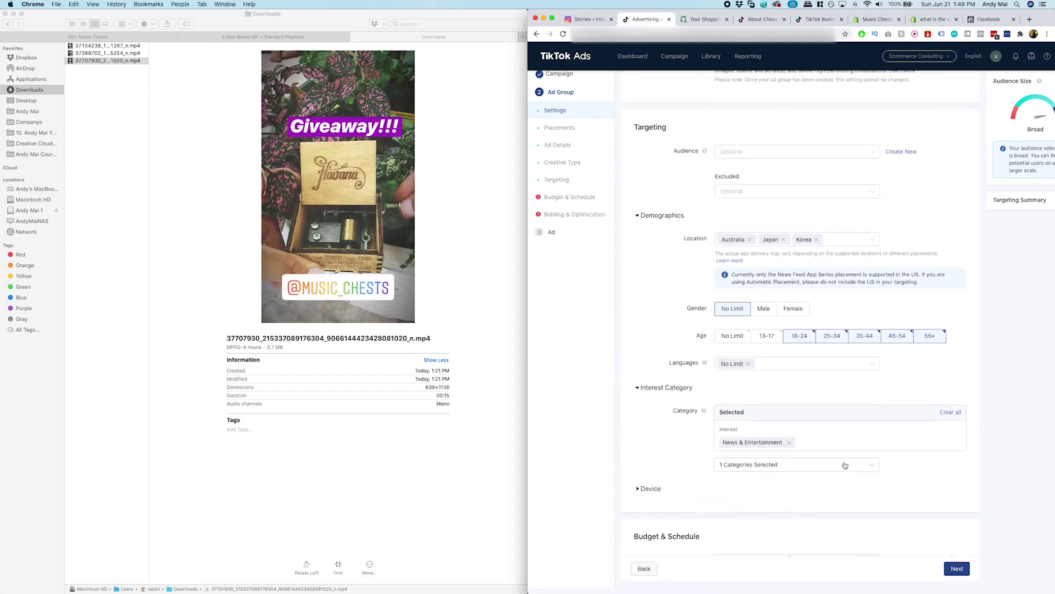
scroll(844, 463, "down", 10)
scroll(844, 465, "up", 8)
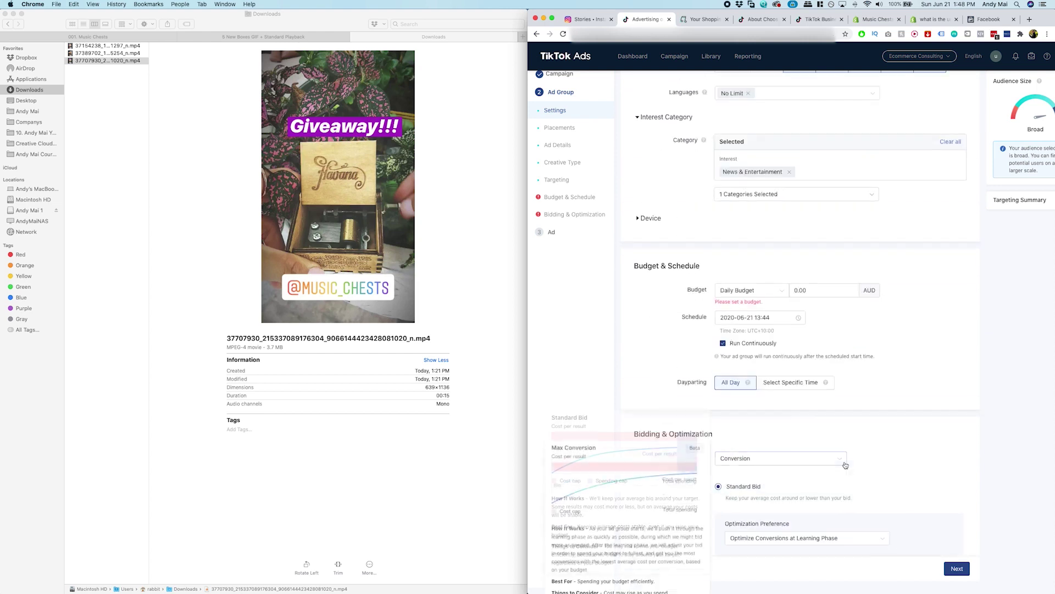
scroll(829, 457, "up", 1)
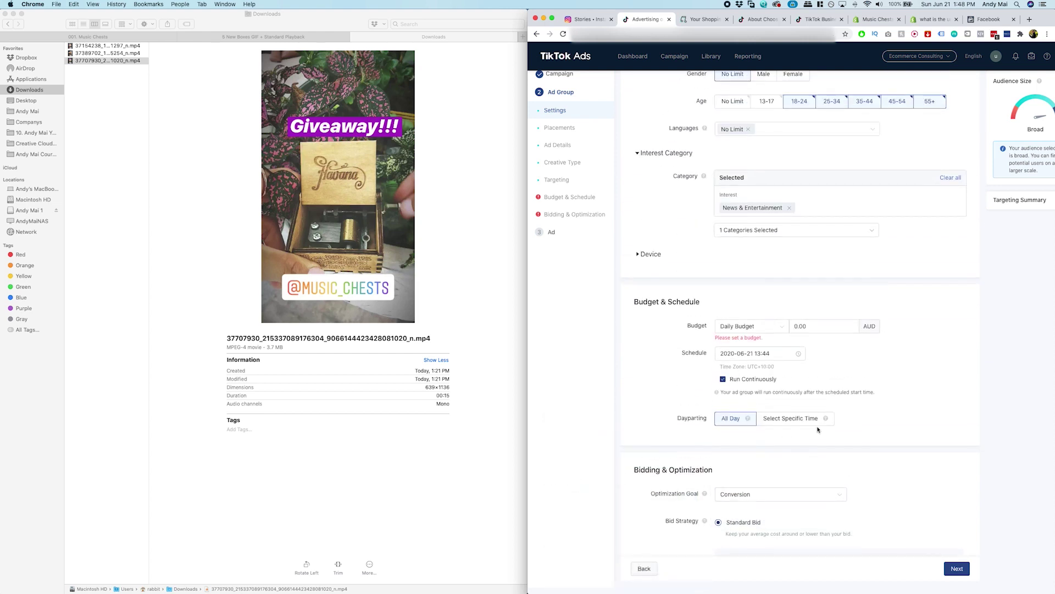
left_click(817, 328)
double_click(807, 326)
type("10")
double_click(798, 326)
type("20")
left_click(849, 374)
Step: Try the Max Conversion bid strategy and proceed to the ad without entering a bid amount
scroll(852, 401, "down", 3)
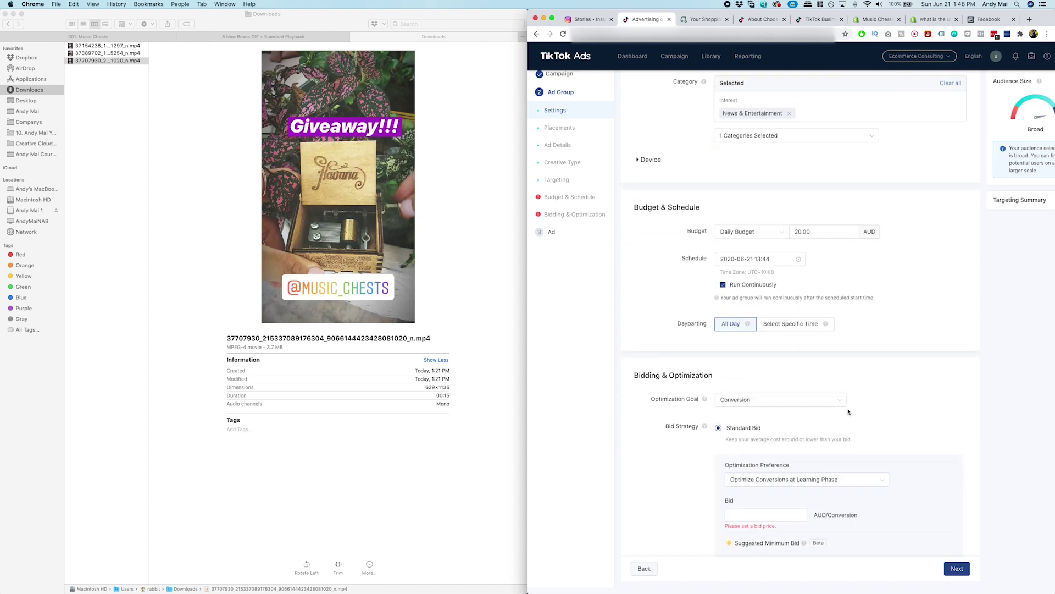
scroll(845, 412, "down", 4)
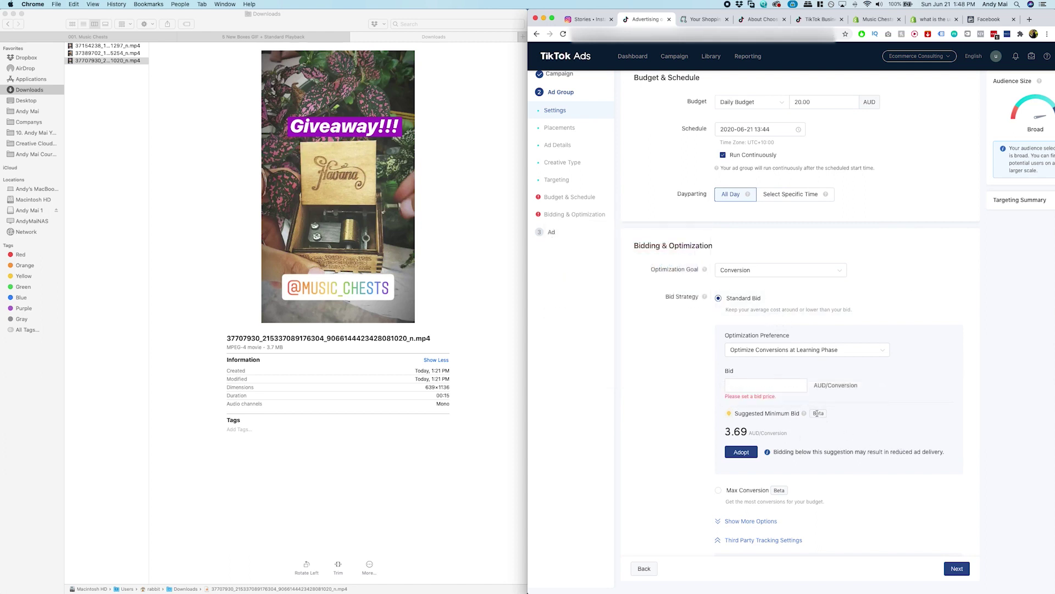
left_click(718, 493)
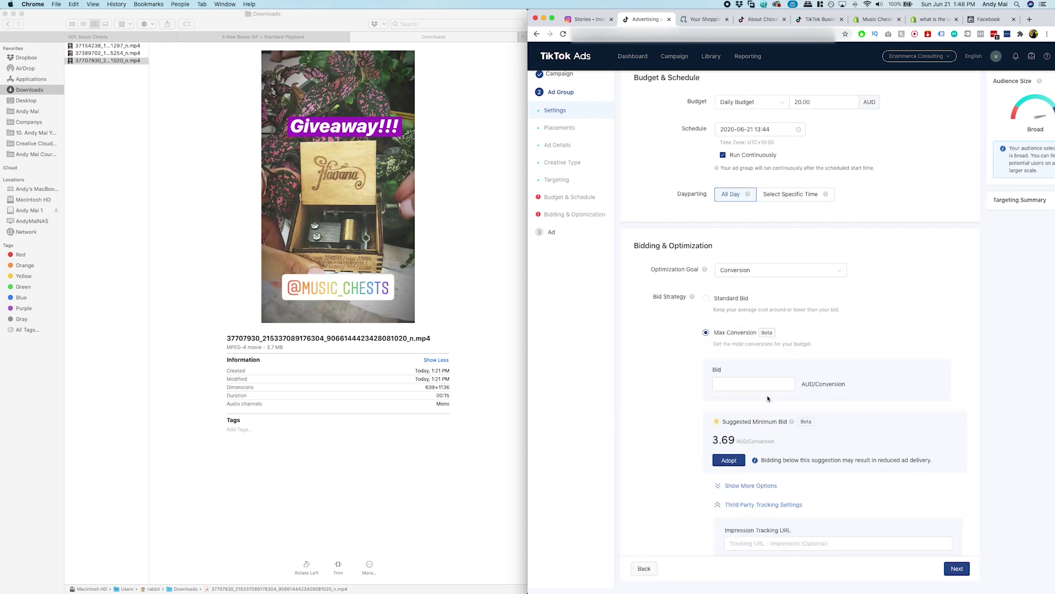
scroll(651, 388, "down", 3)
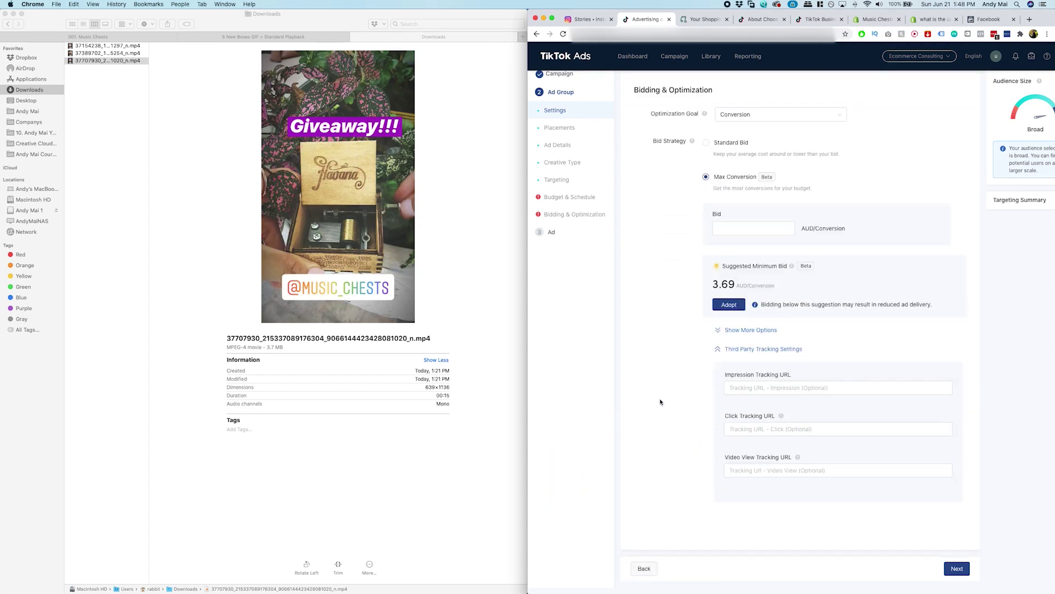
left_click(958, 568)
mouse_move(723, 150)
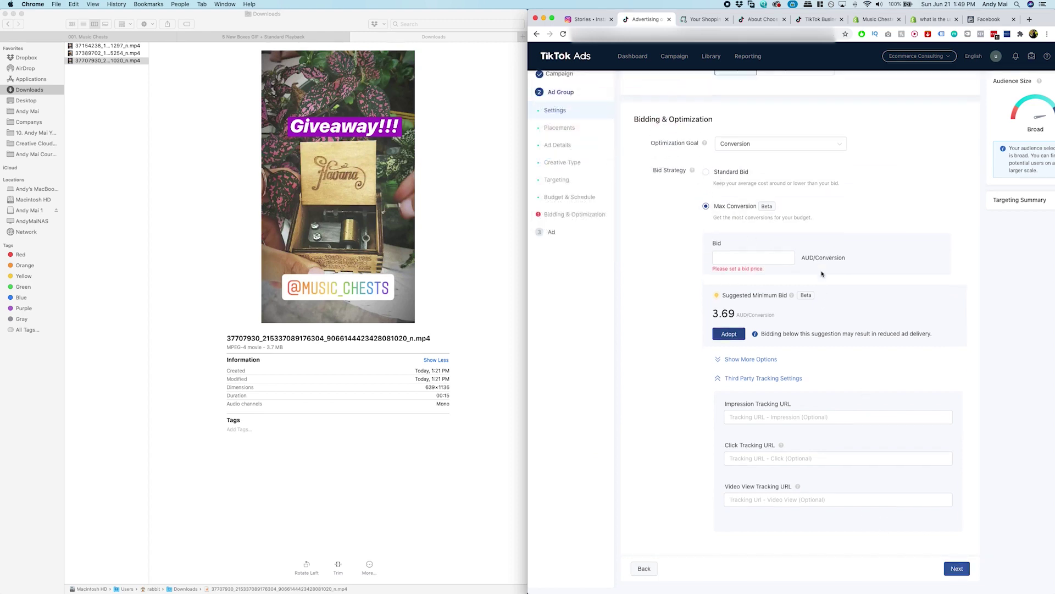
Step: Choose the Standard Bid strategy with a bid of 15 AUD per conversion and continue to the ad creation
scroll(728, 176, "up", 1)
mouse_move(733, 198)
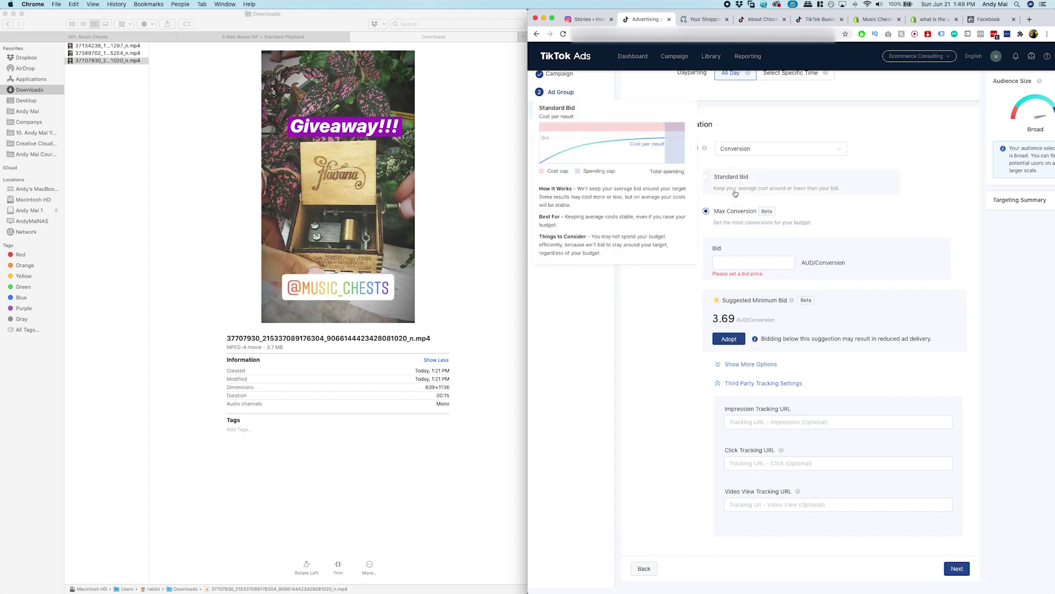
left_click(729, 184)
left_click(753, 263)
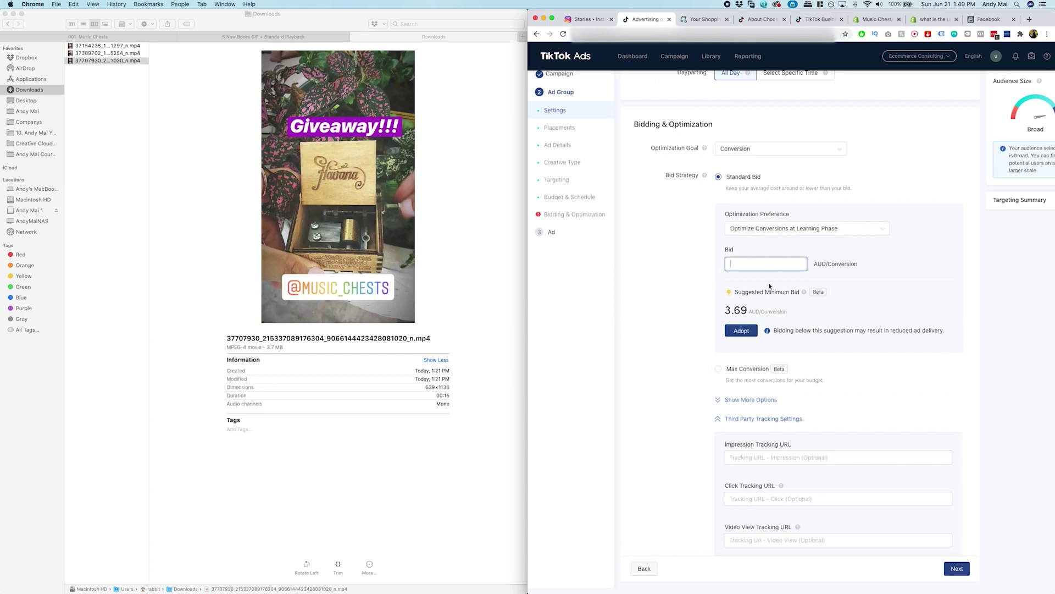
type("15")
left_click(661, 294)
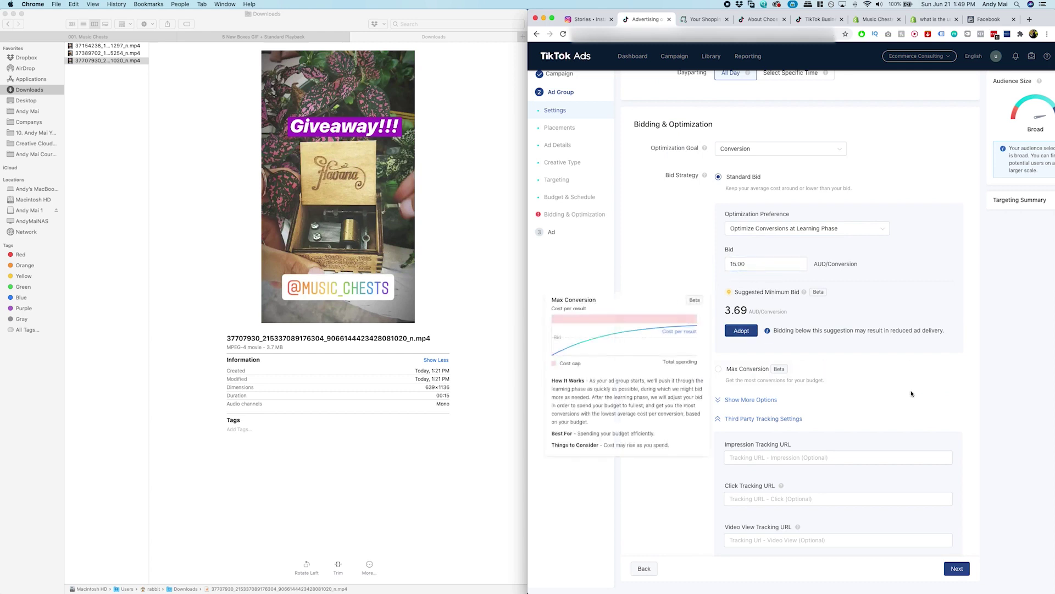
scroll(911, 394, "down", 3)
left_click(964, 575)
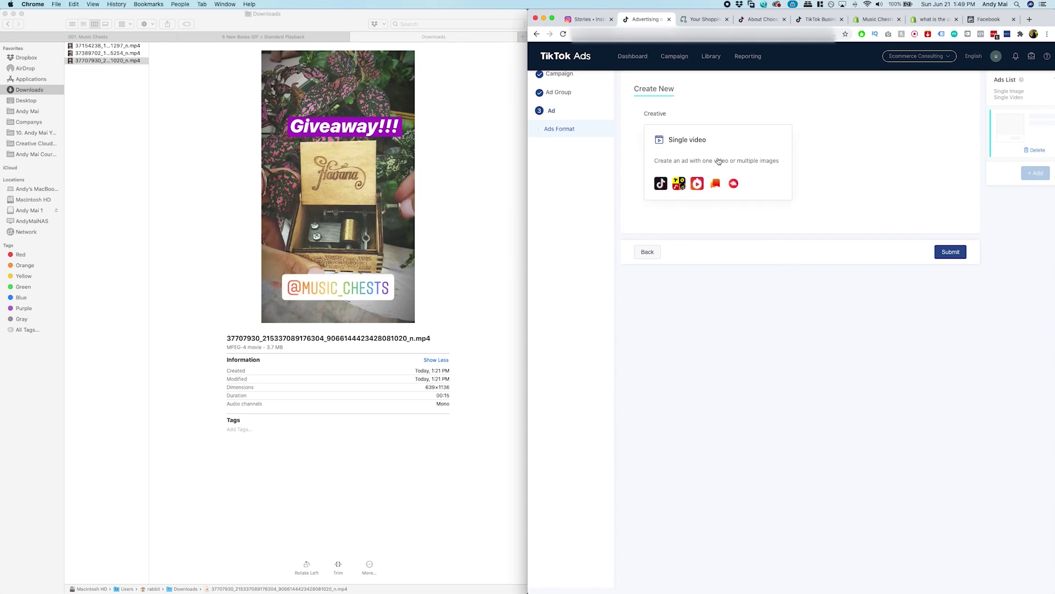
Step: Choose the single video creative and upload the 37389702_1...5254_n.mp4 video from the computer
left_click(719, 161)
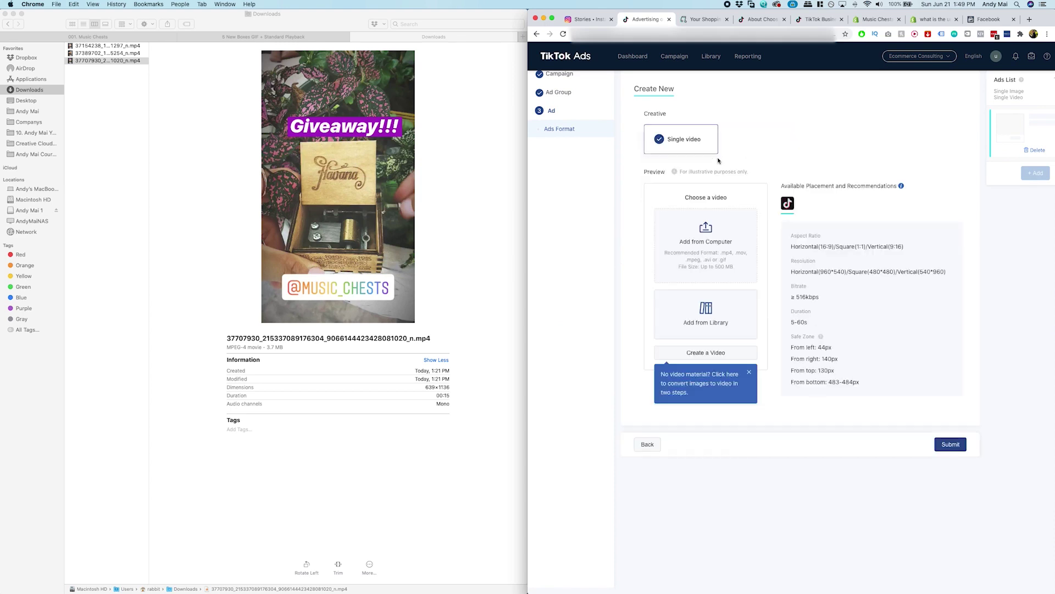
left_click(715, 264)
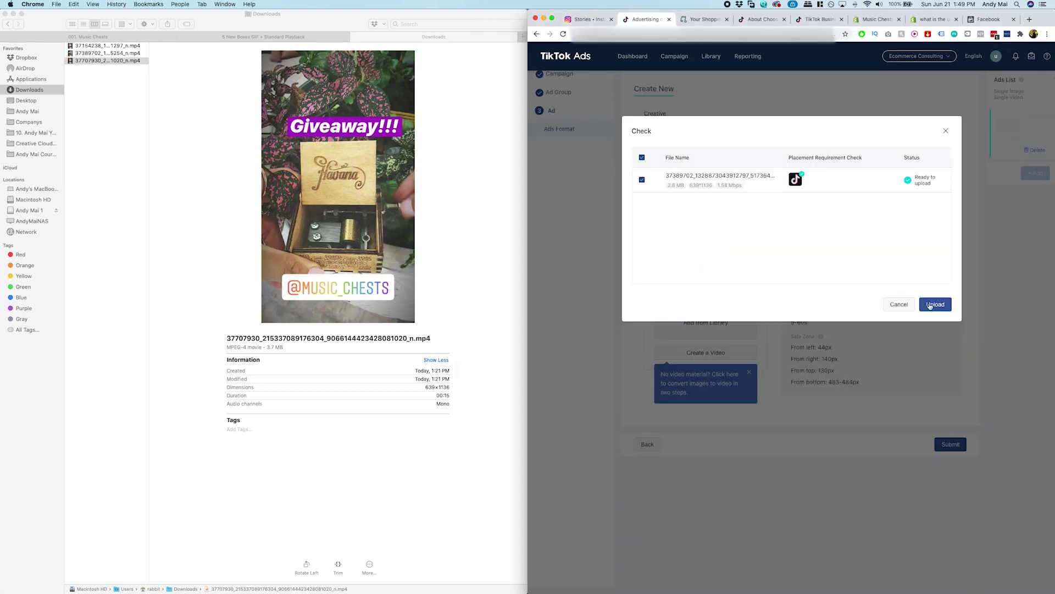
left_click(929, 305)
Step: Preview the Beauty and the Beast video file from Downloads in Finder and confirm the finished upload in TikTok Ads
left_click(97, 53)
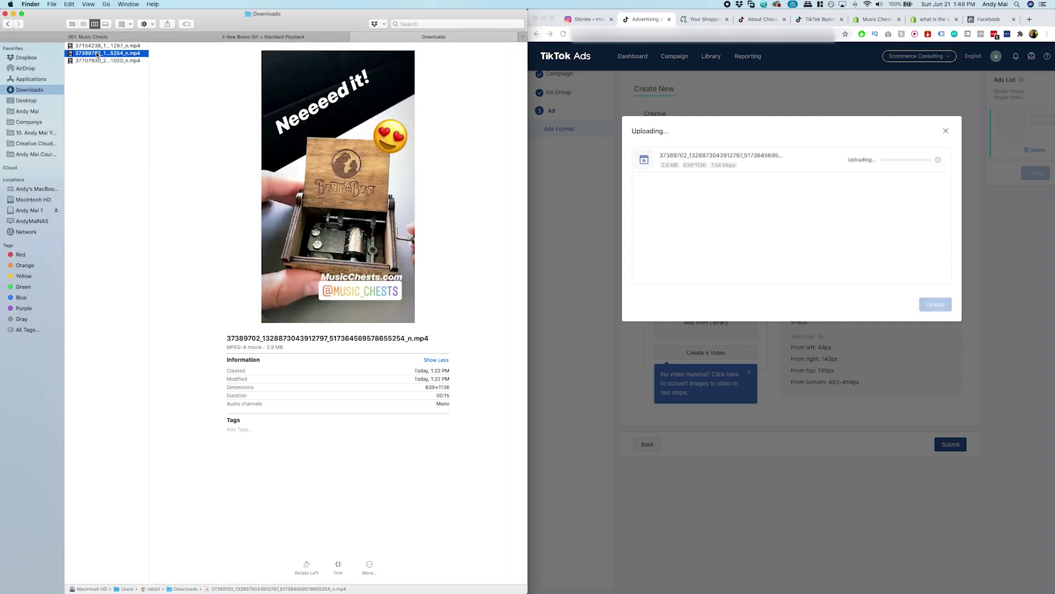
key("space")
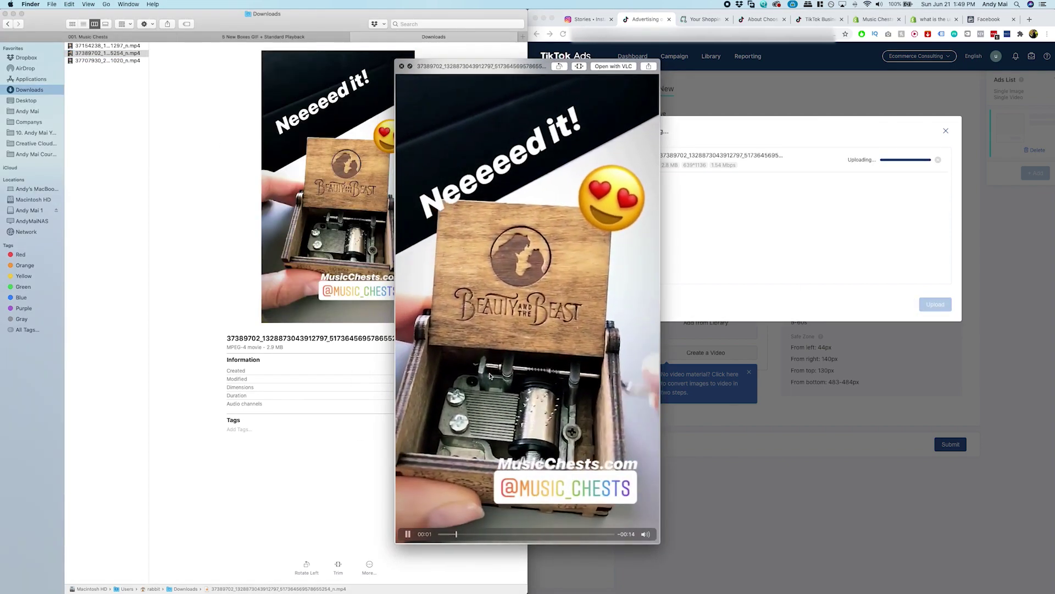
key("space")
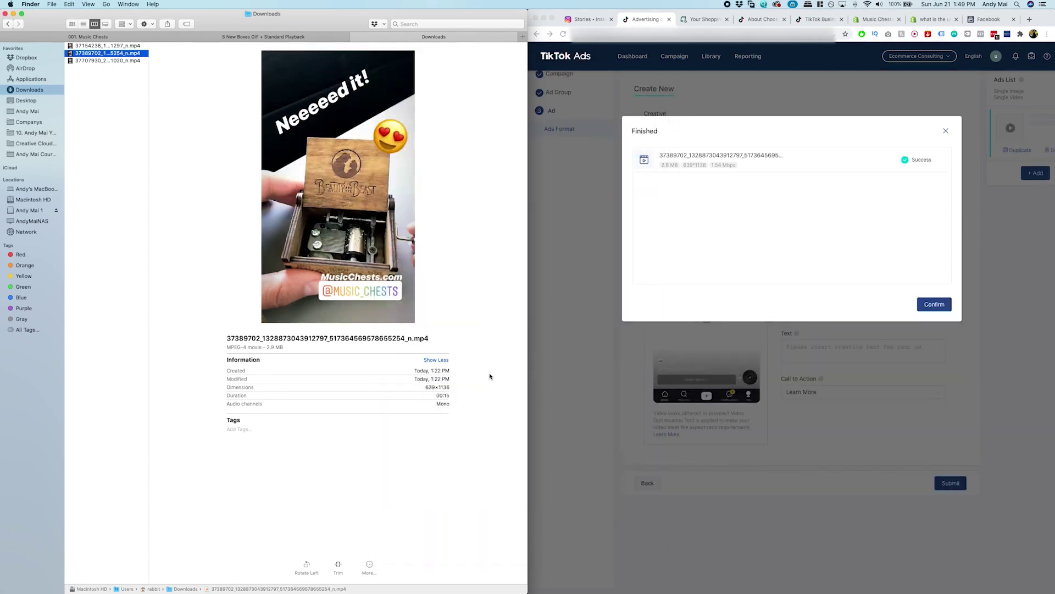
left_click(932, 306)
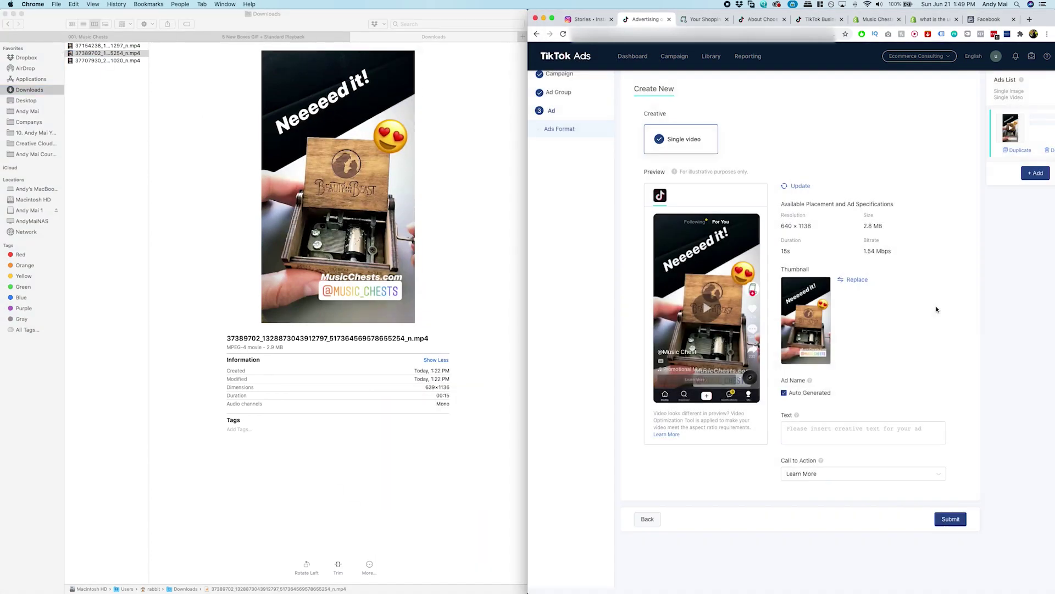
Step: Set the ad's call to action to Shop Now
left_click(818, 474)
scroll(835, 423, "down", 4)
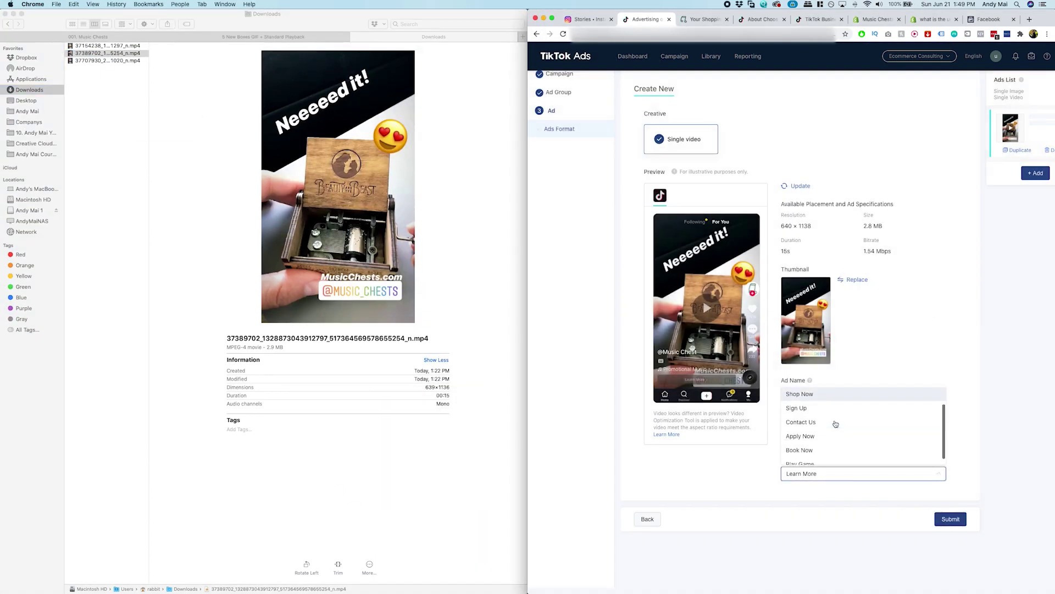
scroll(836, 424, "up", 3)
Step: Write the ad text "Things I Bought Just Because Of TikTok!!!", capitalizing each word
left_click(824, 426)
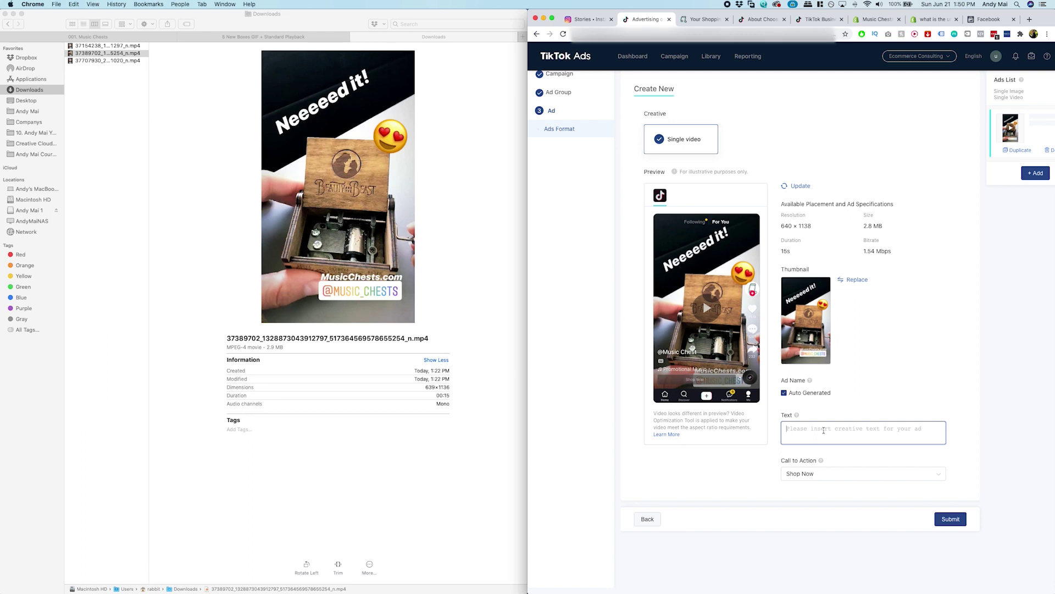
type("Things I bought ju")
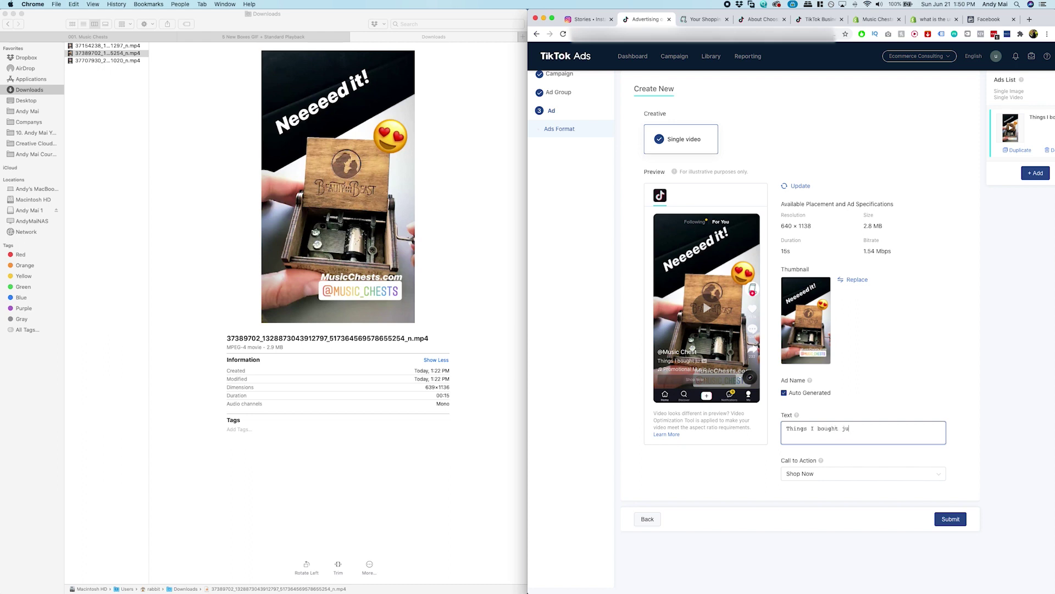
key("BackSpace")
key("BackSpace")
key("BackSpace")
key("BackSpace")
key("BackSpace")
key("BackSpace")
key("BackSpace")
key("BackSpace")
key("BackSpace")
key("BackSpace")
key("BackSpace")
key("BackSpace")
type("Bought Just Because Of Tikto")
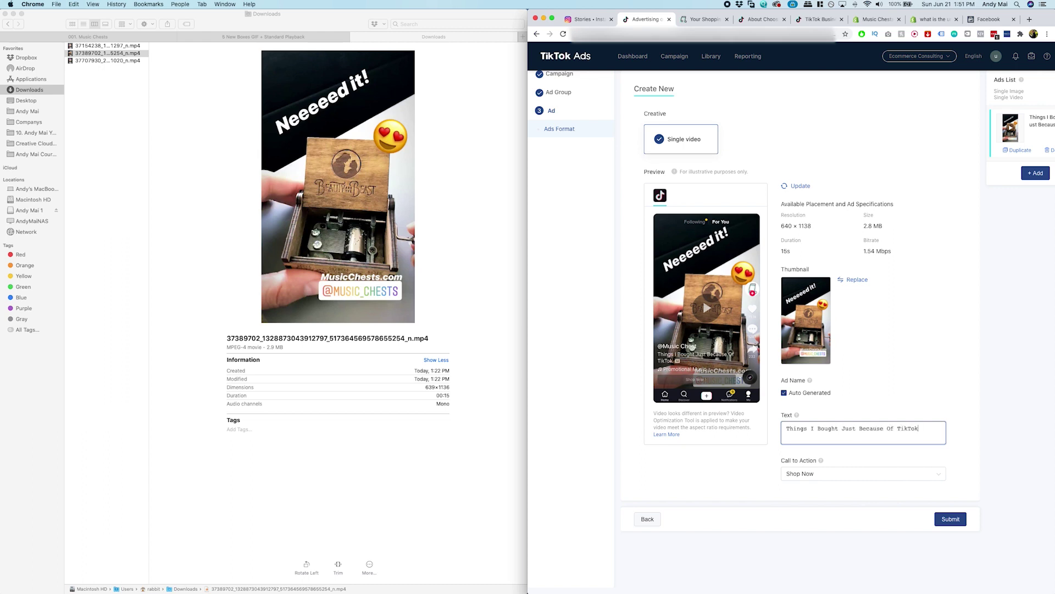
type("k!!!")
Step: Search Google for "fire emoji" in the tab with the shopping cart to get an emoji for the ad text
left_click(706, 20)
key("super+l")
type("fire emoji")
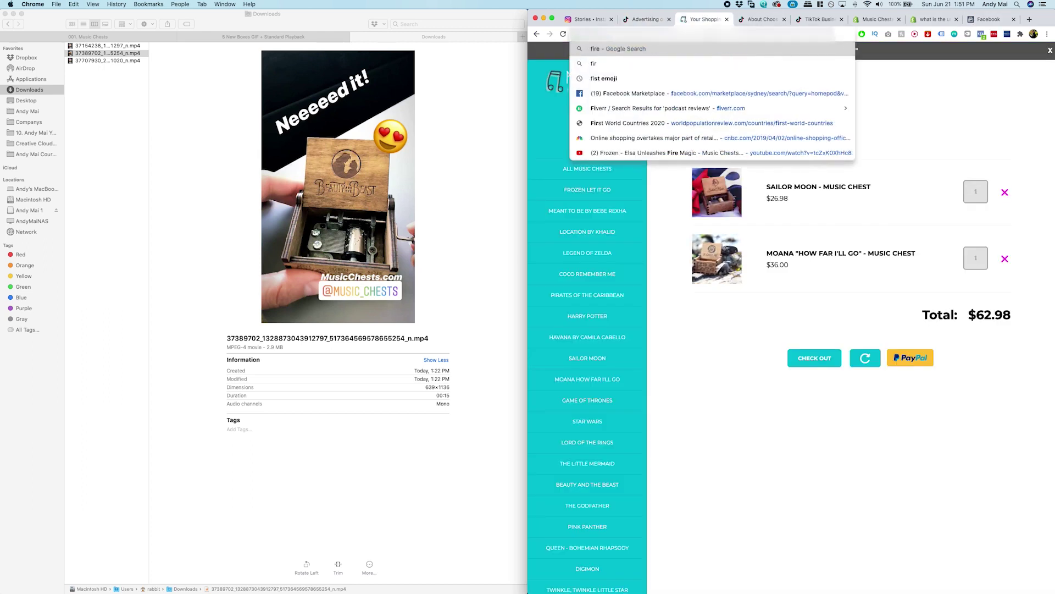
key("Return")
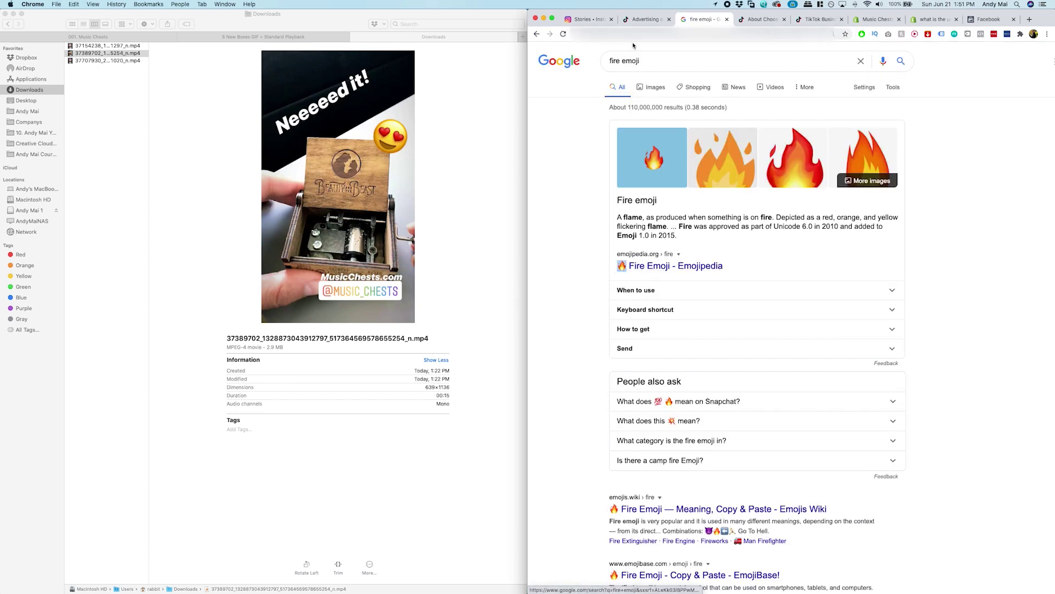
Step: Replace the exclamation marks at the end of the ad text with three fire emojis and try to submit the ad
left_click(646, 19)
type("🔥")
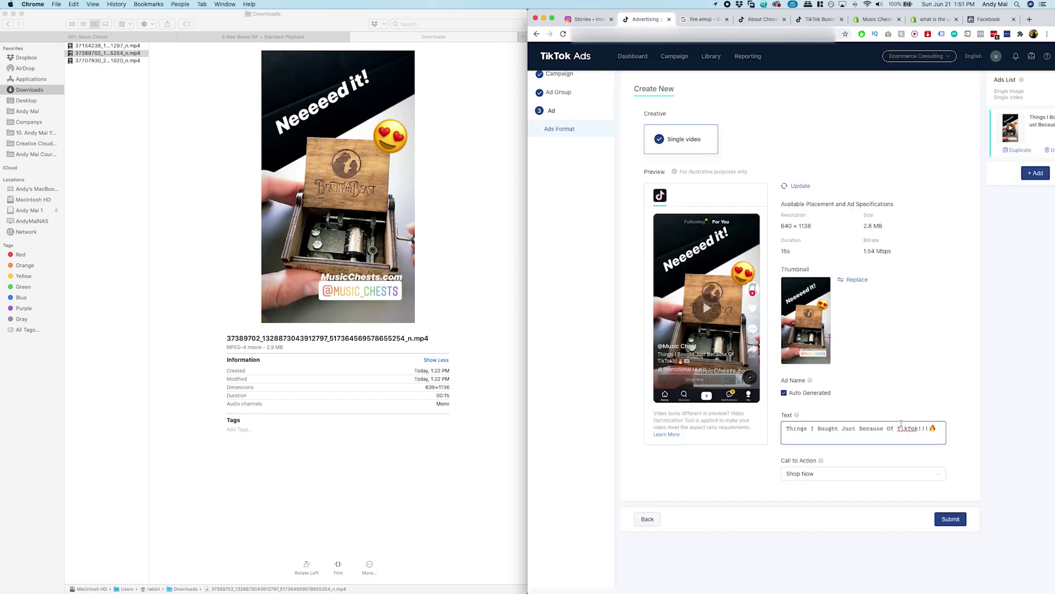
key("BackSpace")
key("BackSpace")
key("BackSpace")
type("🔥")
type("🔥")
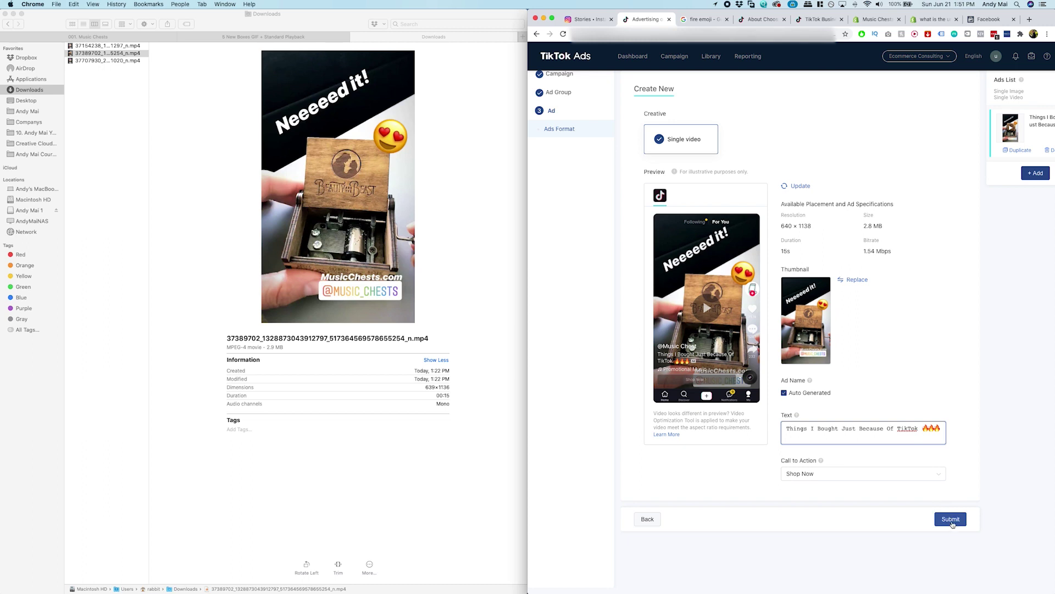
left_click(952, 521)
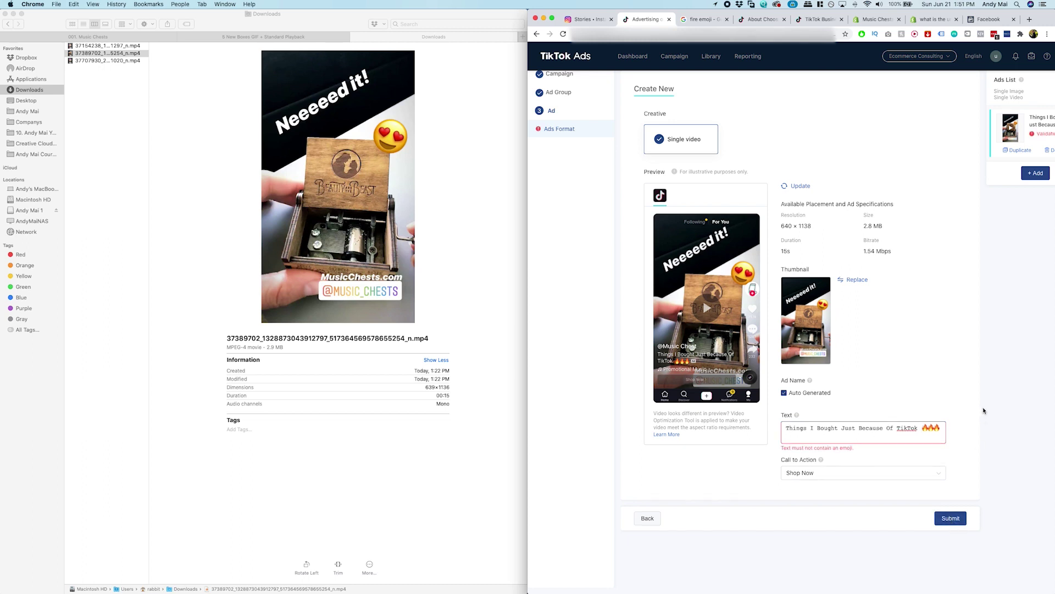
Step: Replace the fire emojis so the ad text reads "Things I Bought Just Because Of TikTok!!!" and submit the ad
key("BackSpace")
key("BackSpace")
key("BackSpace")
key("BackSpace")
key("BackSpace")
key("BackSpace")
type("ok!!!")
left_click(950, 519)
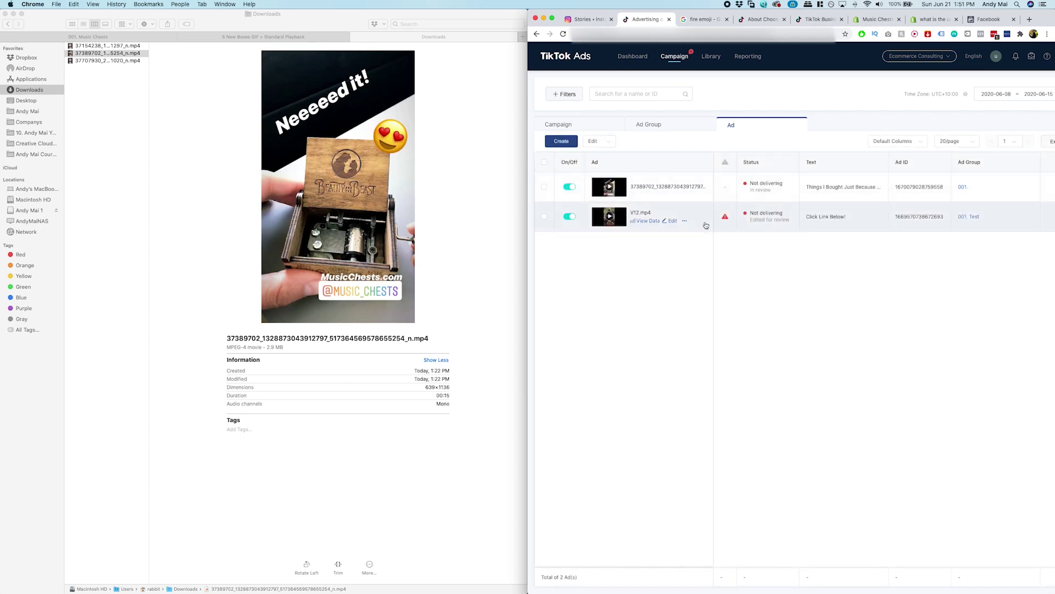
Step: Check the V12.mp4 ad's rejection reason, change its text to "Make The Change Now!" and save the ad
mouse_move(728, 219)
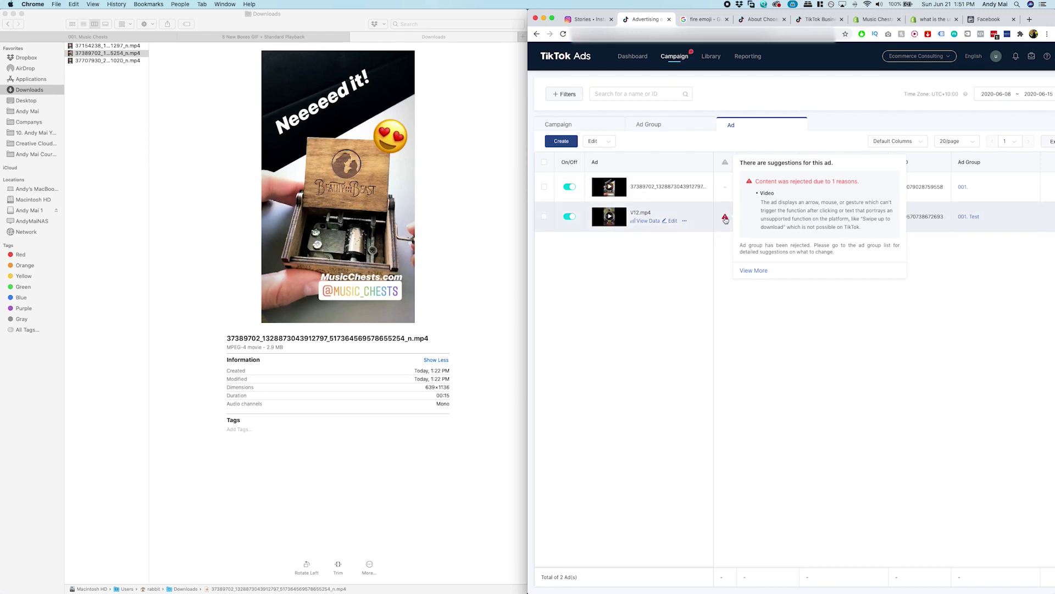
left_click(673, 222)
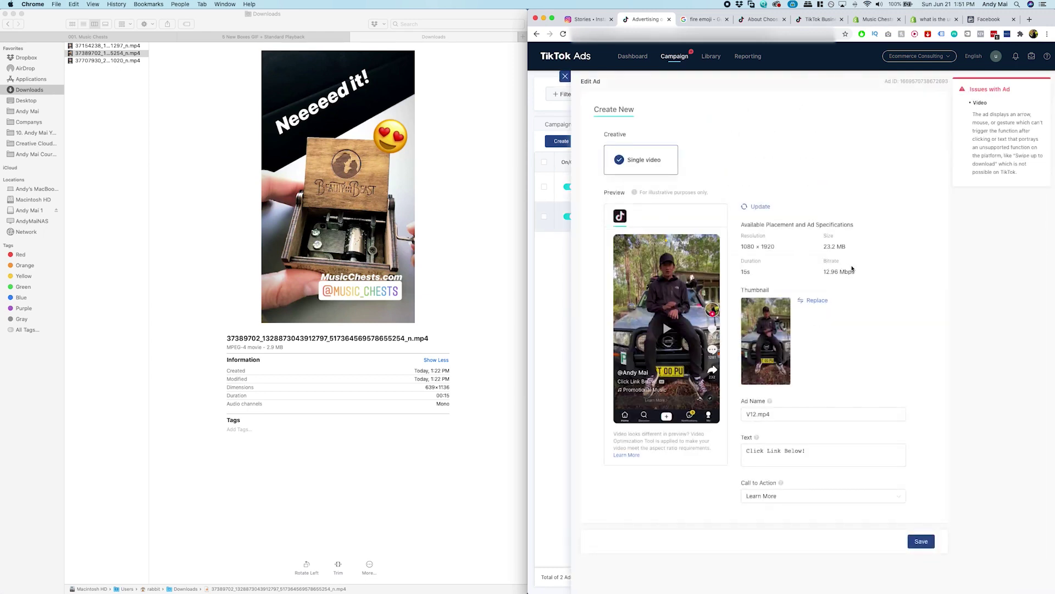
left_click(831, 451)
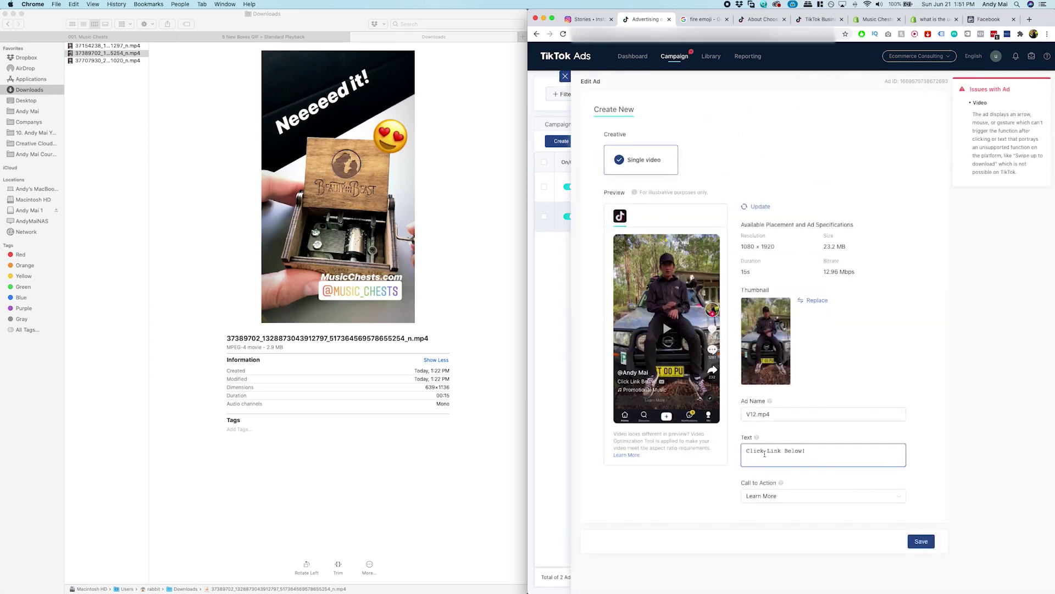
double_click(795, 451)
key("super+a")
type("Make The Cah")
type("nge Now!")
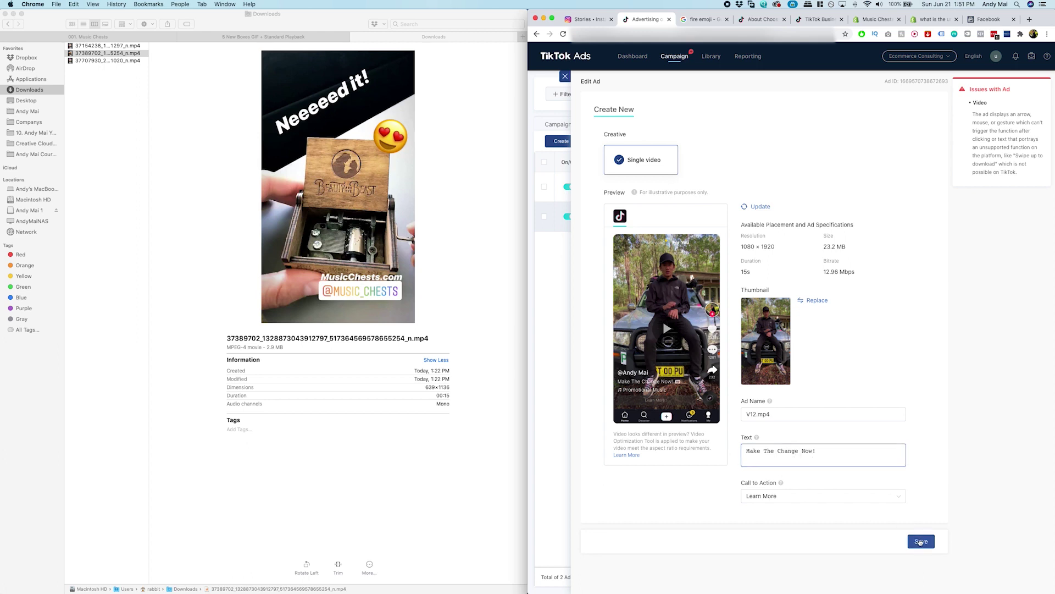
left_click(920, 541)
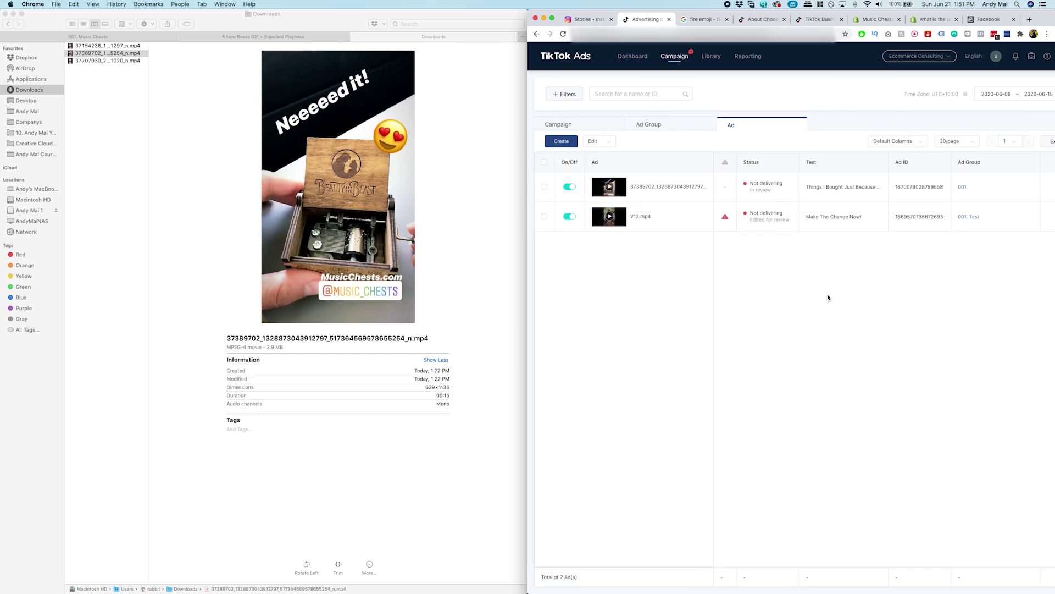
Step: Go through the ad group list to the overview of all campaigns
left_click(660, 127)
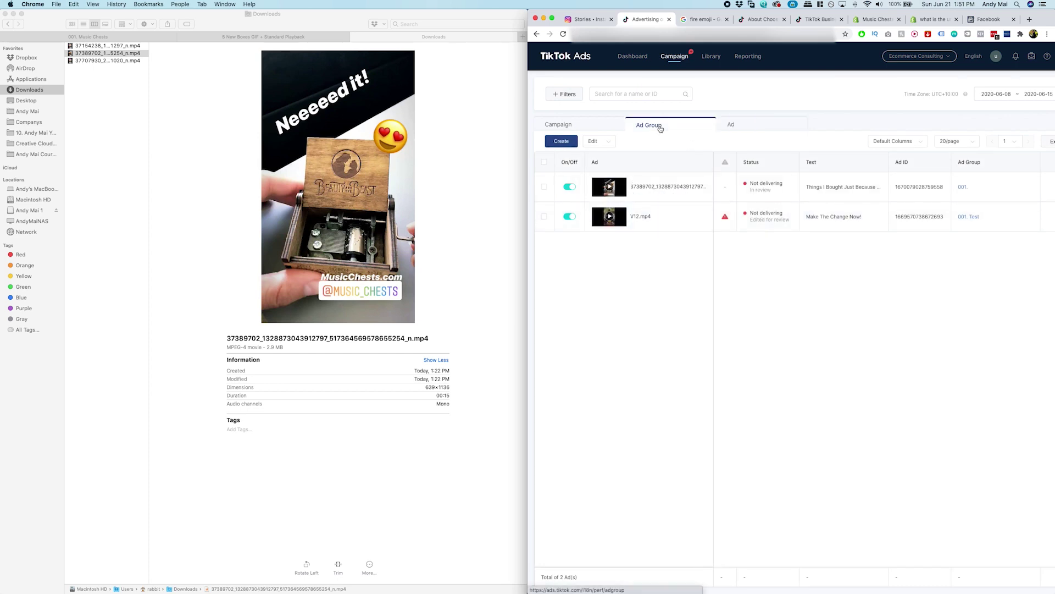
left_click(574, 126)
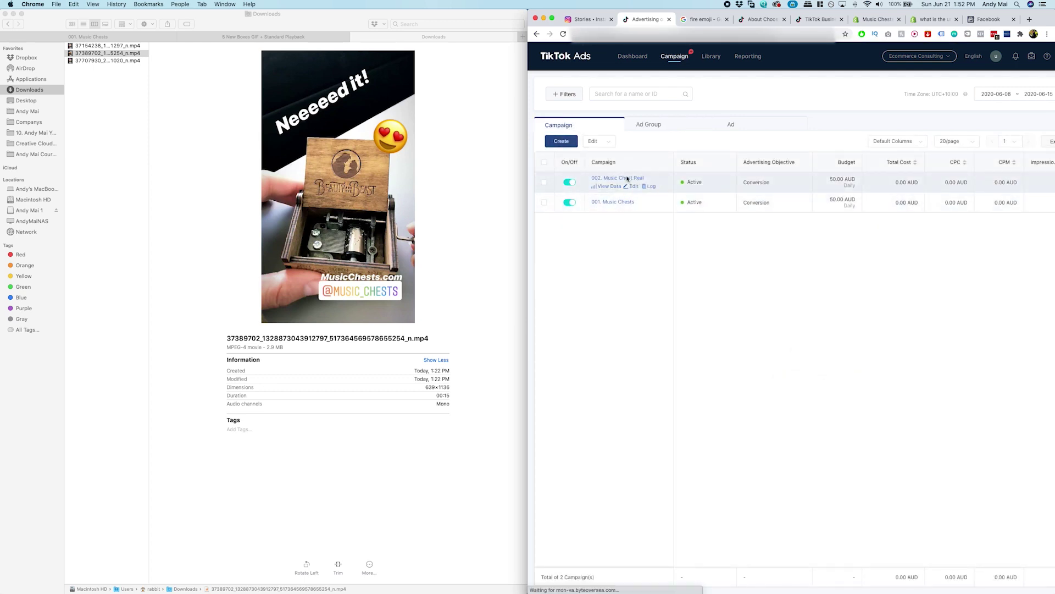
Step: Rename the "001. Music Chests" campaign as "001. Learn-Ecom" and save it
left_click(628, 180)
left_click(559, 124)
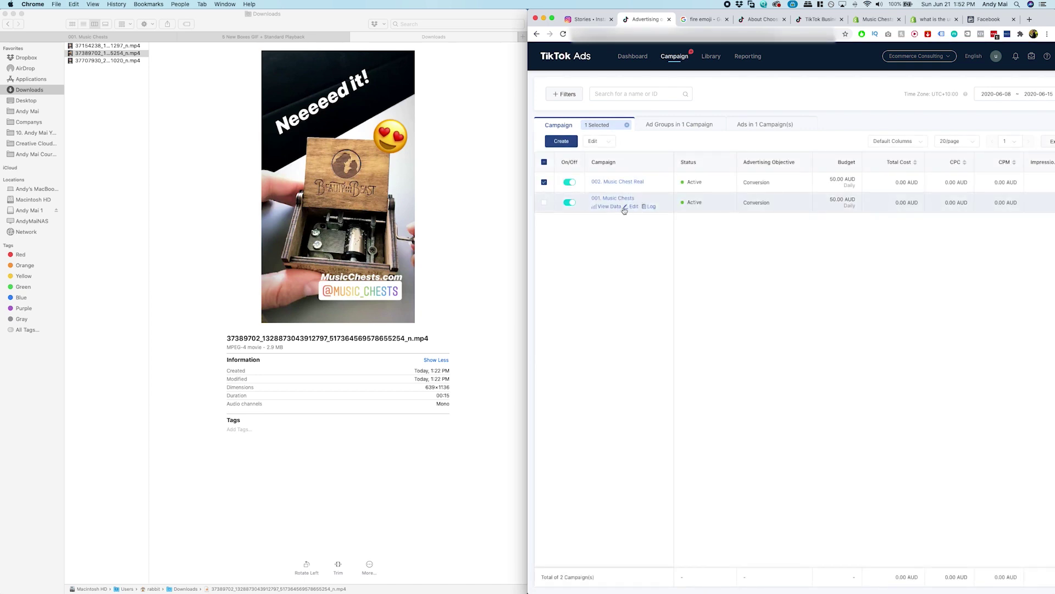
left_click(631, 207)
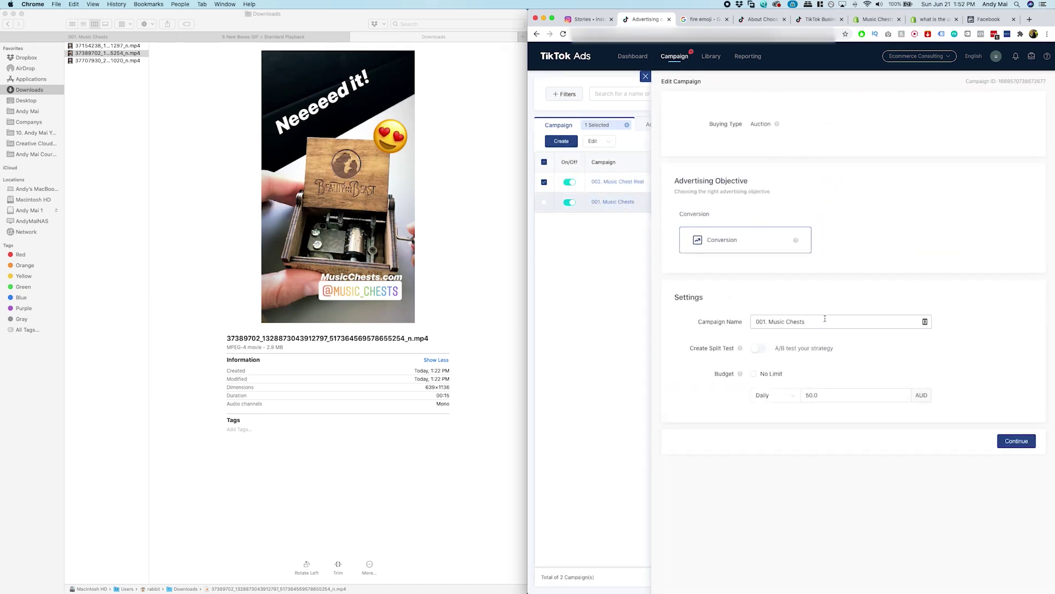
left_click(780, 321)
left_click(770, 323, "shift")
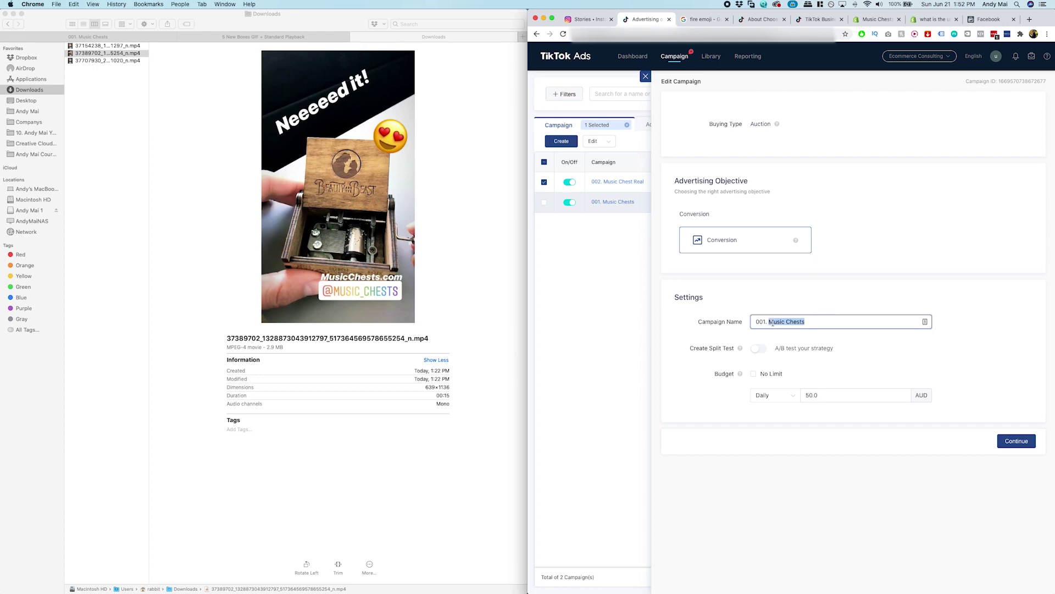
type("Learn-Ecom")
left_click(1036, 440)
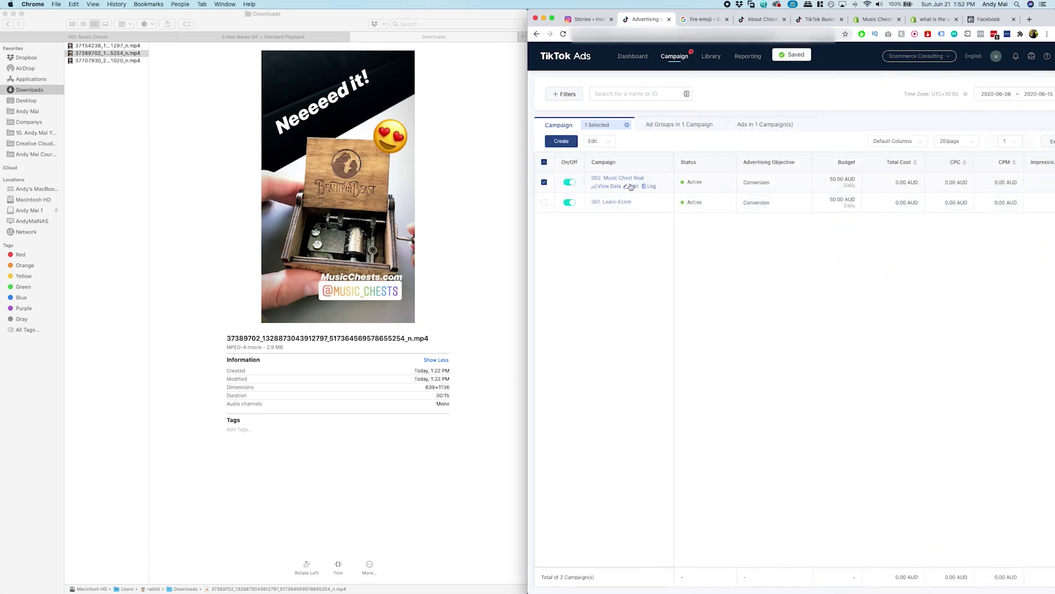
Step: Examine the ad details, ad tags, targeting and budget settings of the ad group in the 002. Music Chest Real campaign
left_click(617, 179)
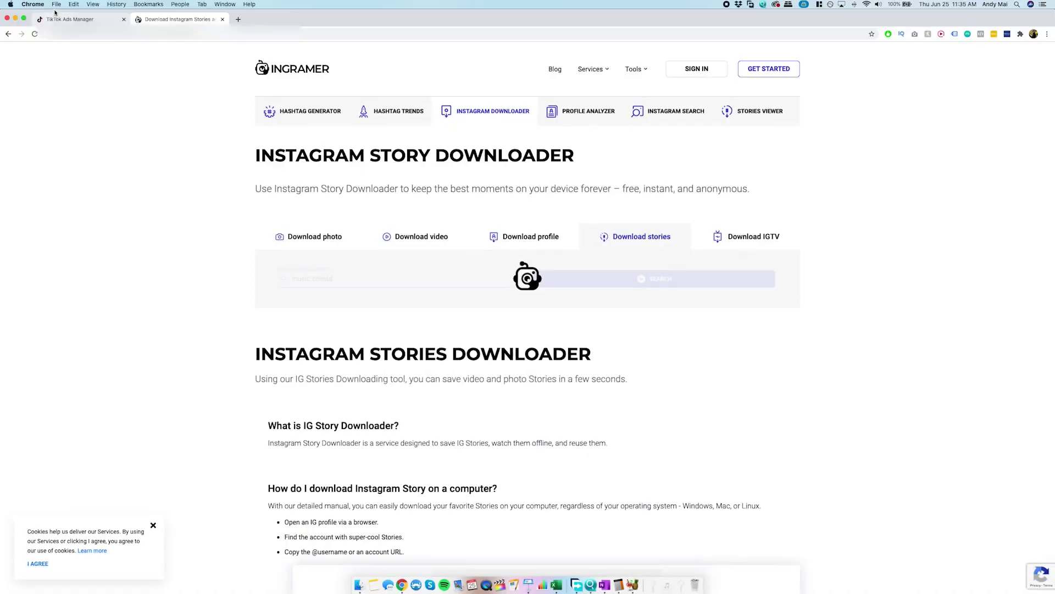
left_click(55, 19)
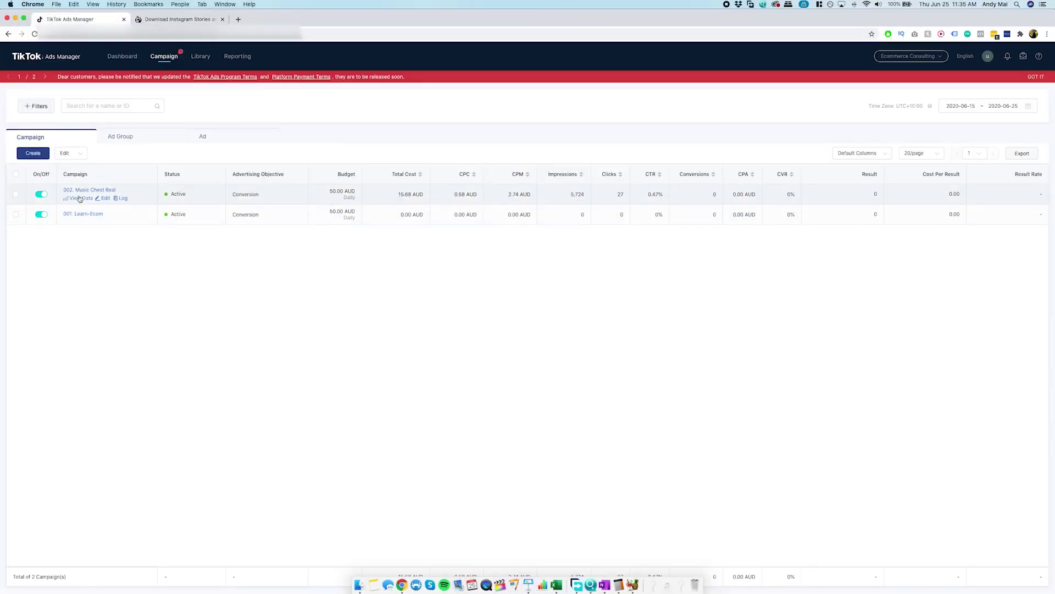
left_click(86, 191)
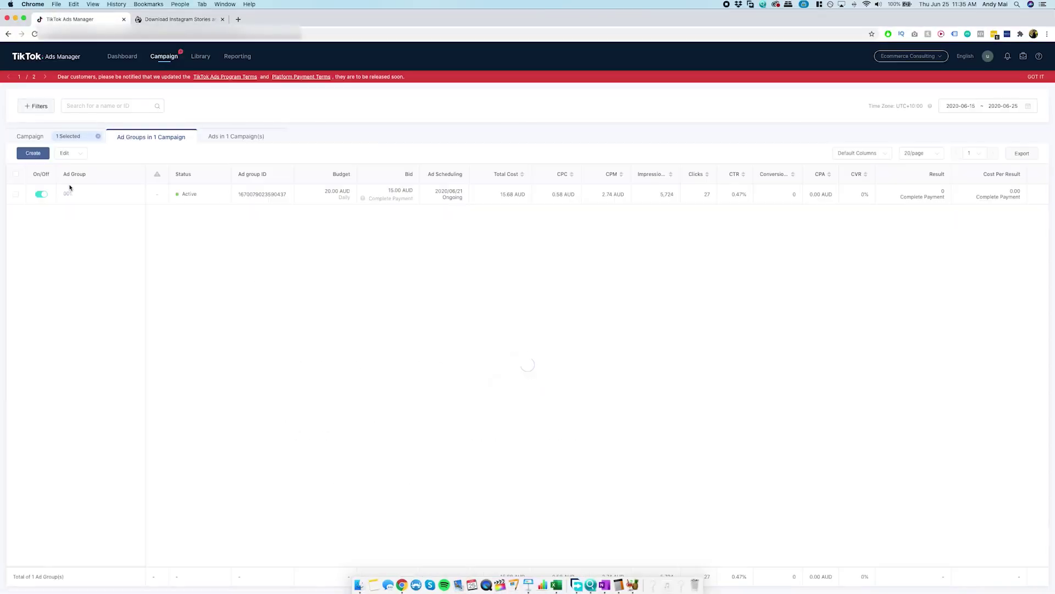
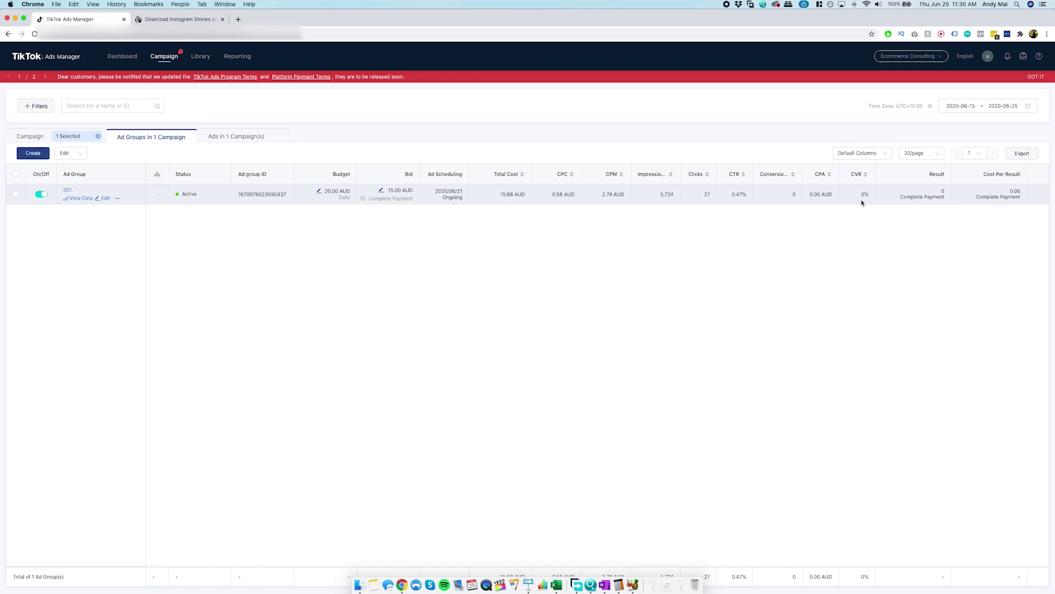
left_click(102, 199)
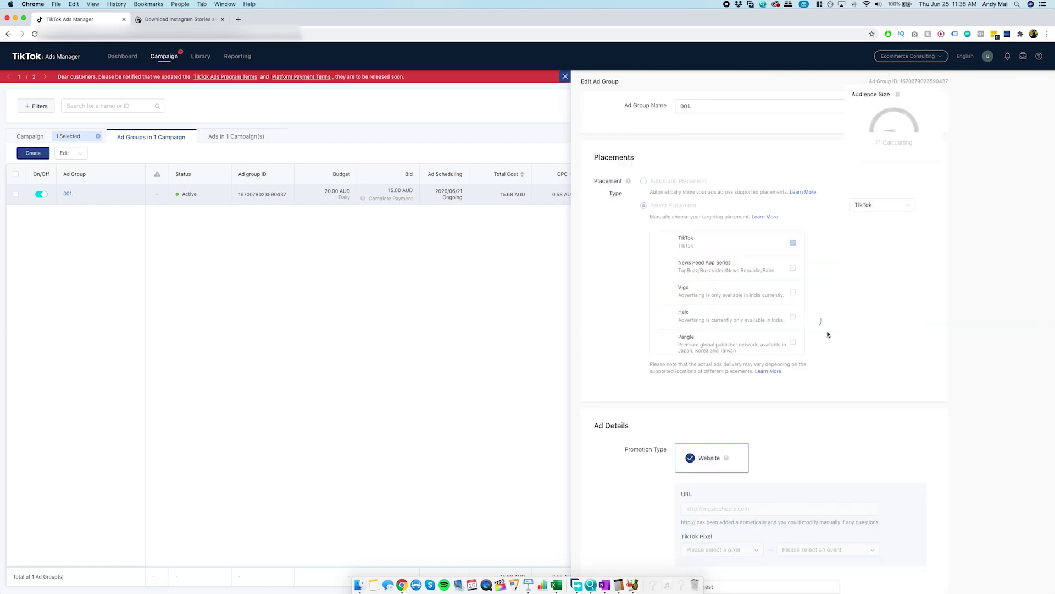
scroll(737, 409, "down", 10)
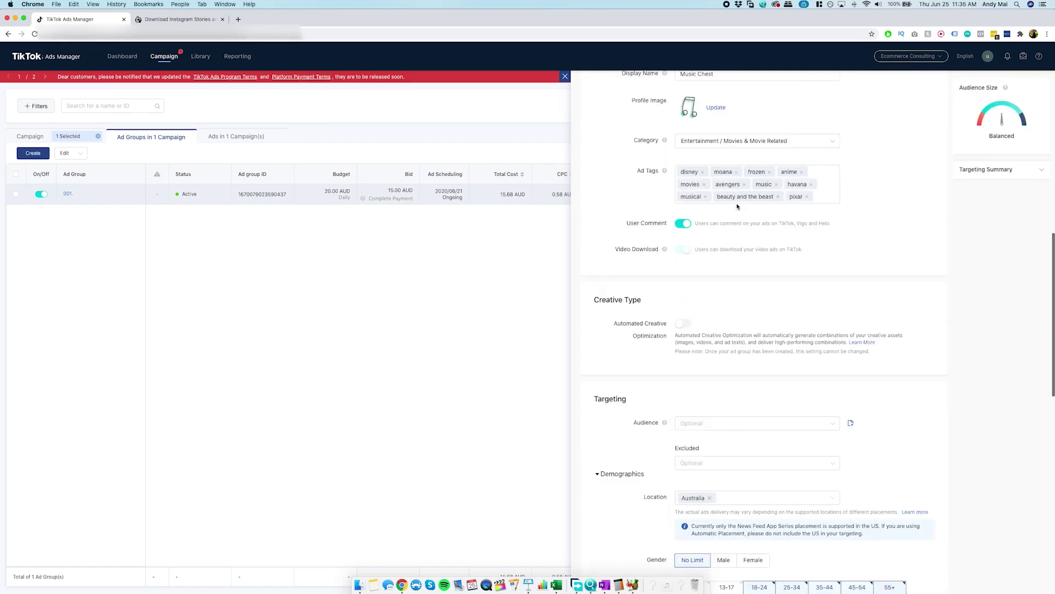
scroll(733, 297, "up", 7)
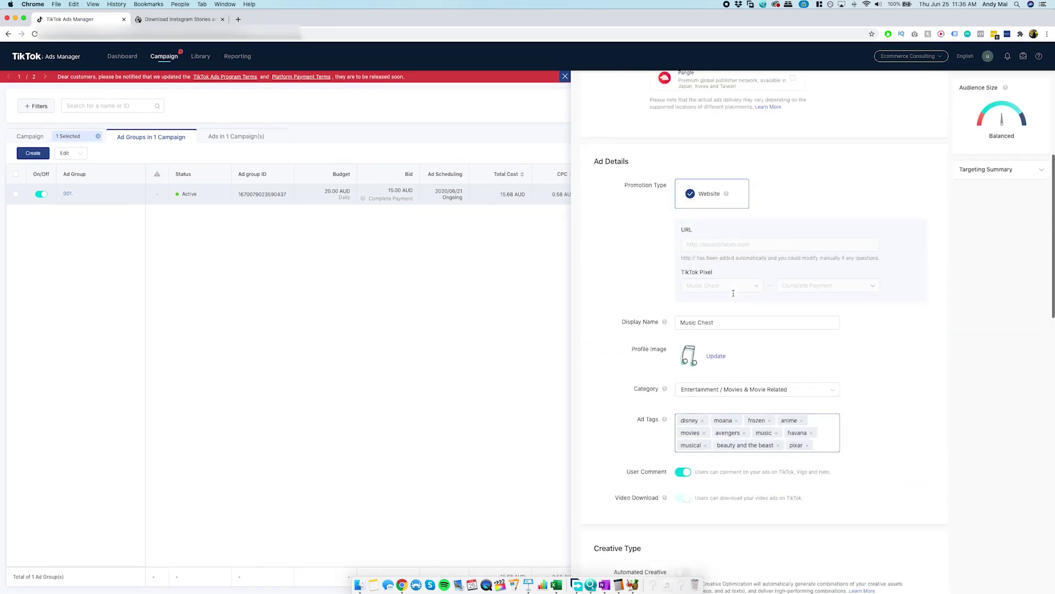
scroll(733, 295, "down", 16)
scroll(734, 295, "up", 4)
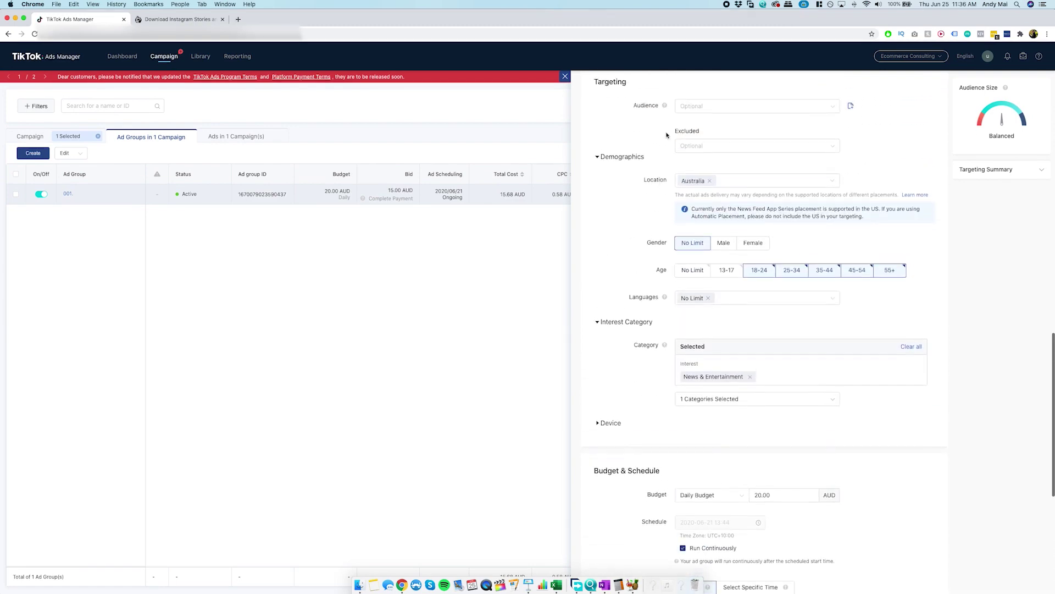
left_click(565, 77)
Step: Switch to the Ingramer story downloader and download the "It Calls Me" music box story video
left_click(178, 19)
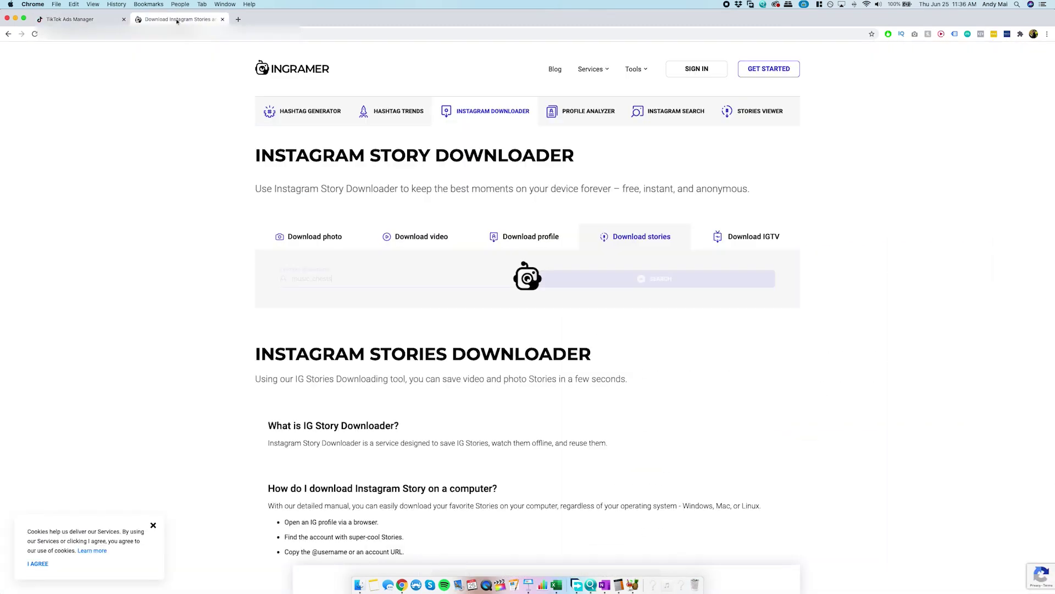
scroll(666, 327, "down", 15)
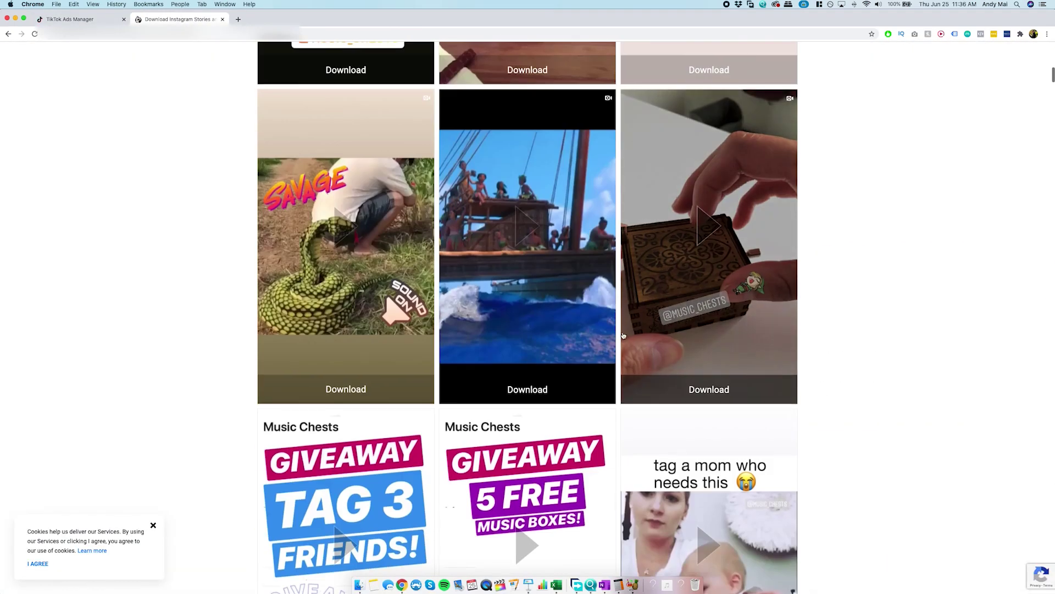
scroll(628, 334, "up", 5)
scroll(628, 334, "down", 12)
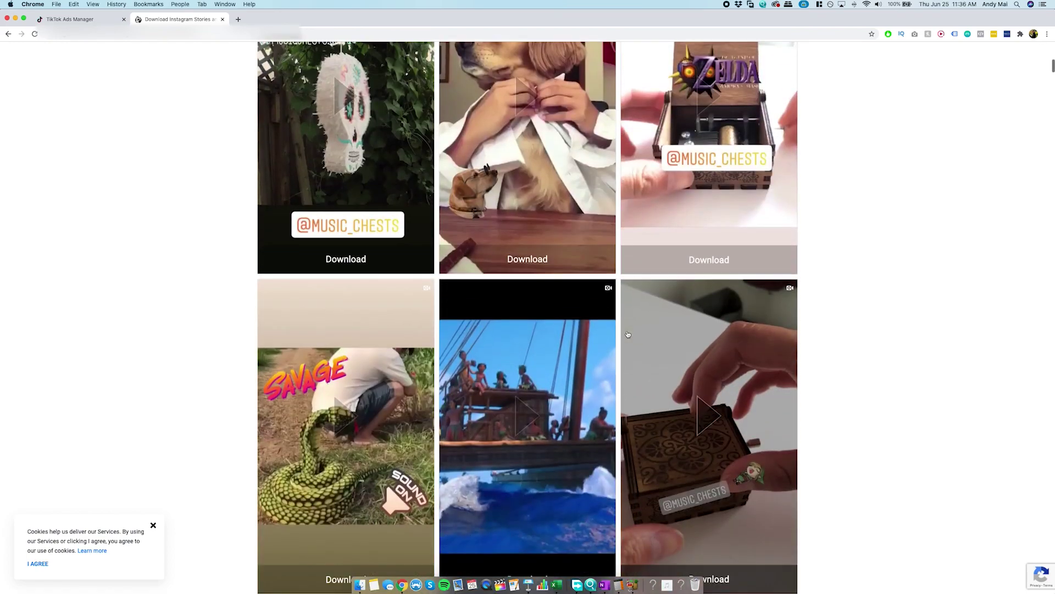
scroll(634, 341, "down", 10)
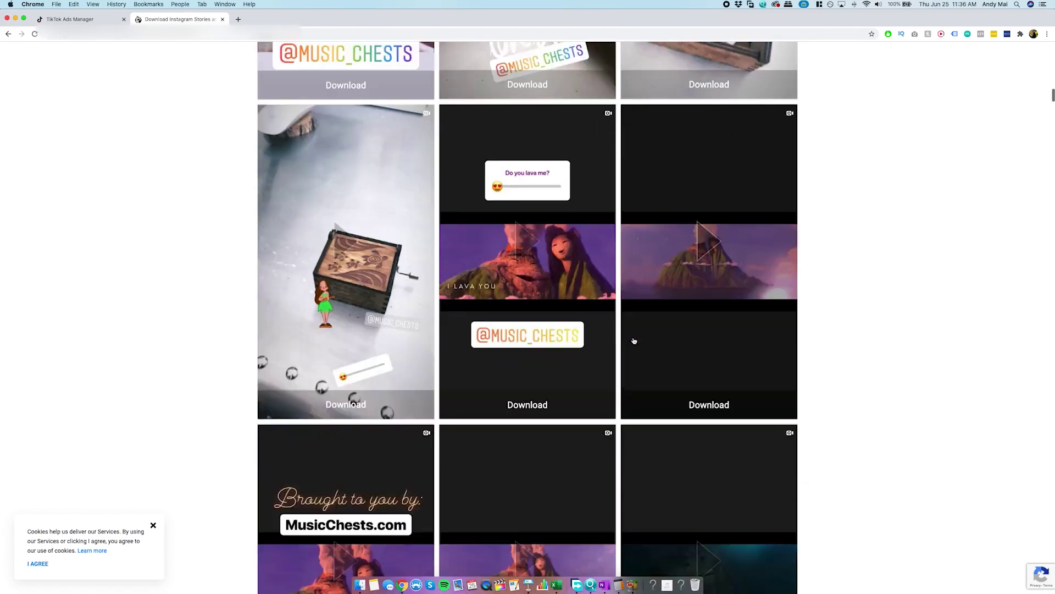
scroll(634, 341, "down", 6)
scroll(626, 341, "up", 5)
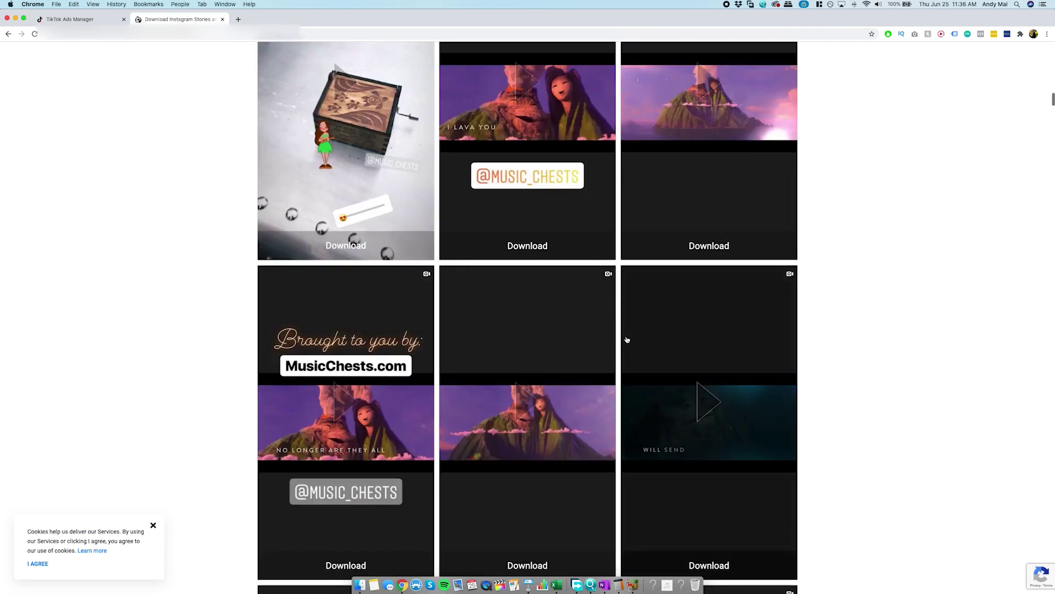
mouse_move(342, 124)
scroll(439, 237, "up", 3)
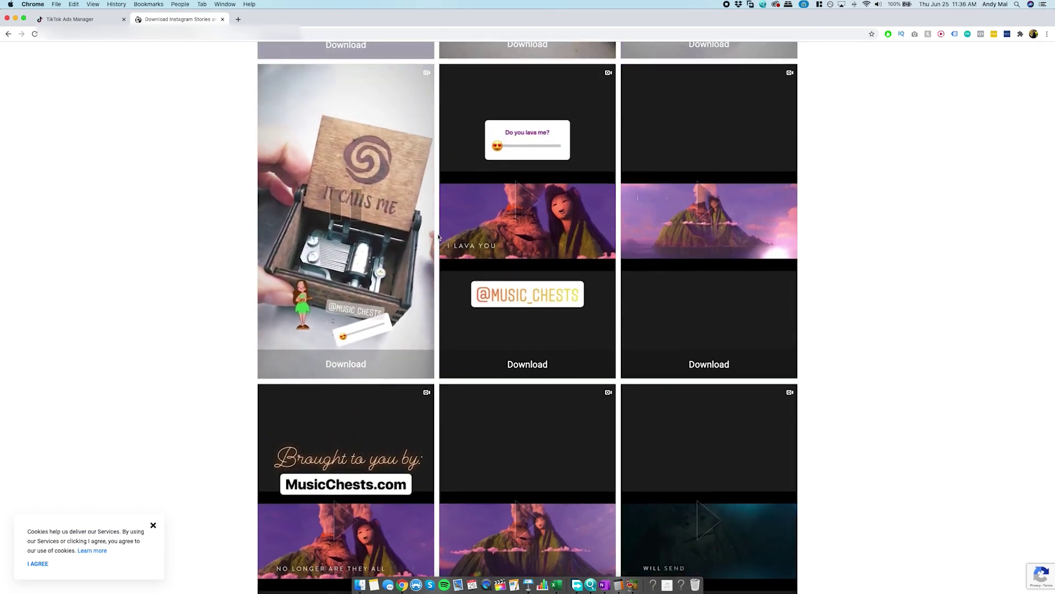
left_click(362, 364)
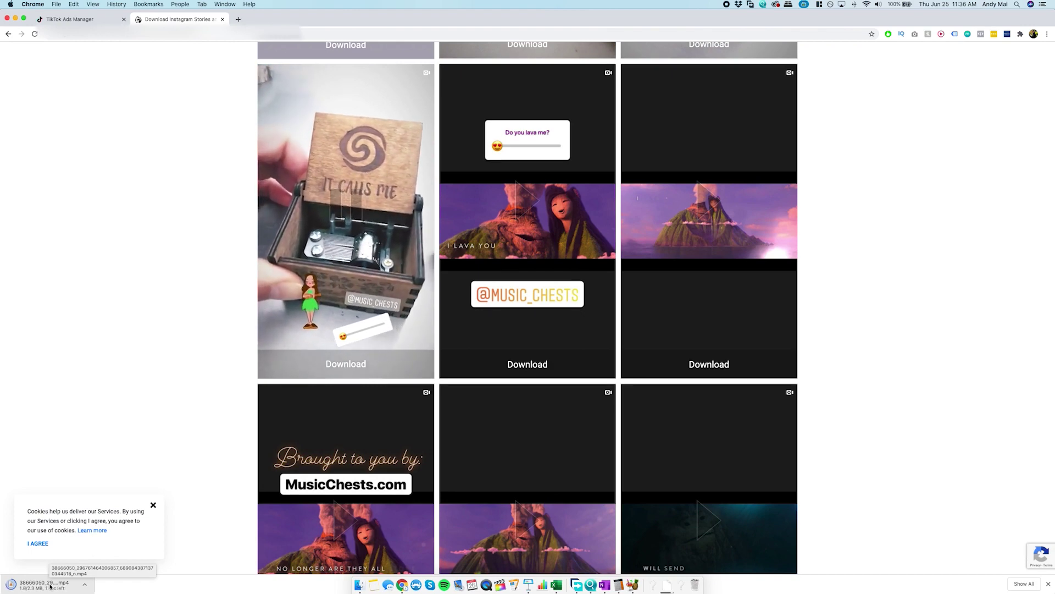
Step: Play the downloaded music box video to check it, pause it and close the player
left_click(50, 586)
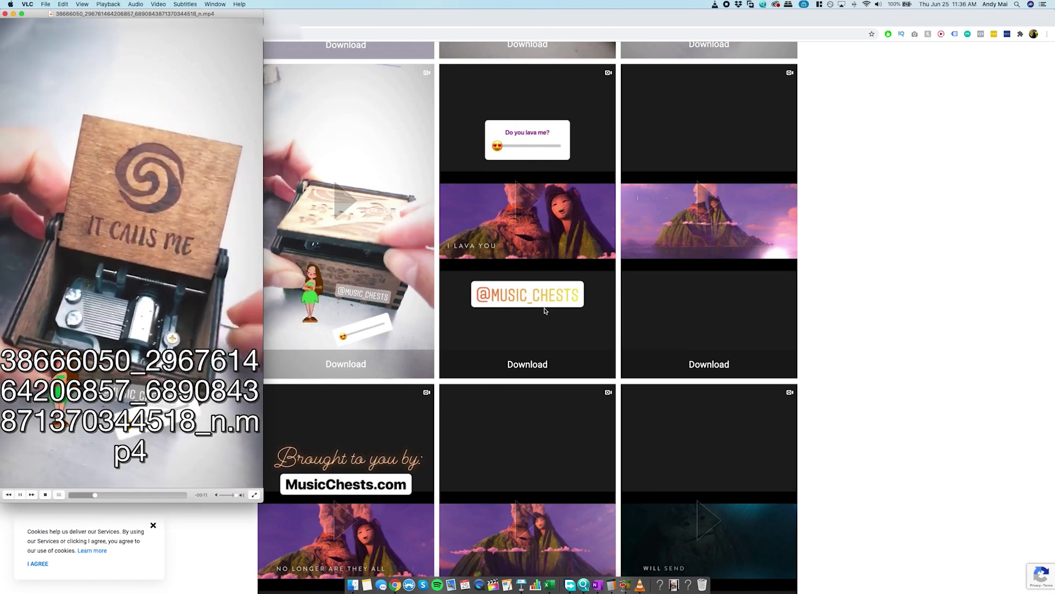
key("space")
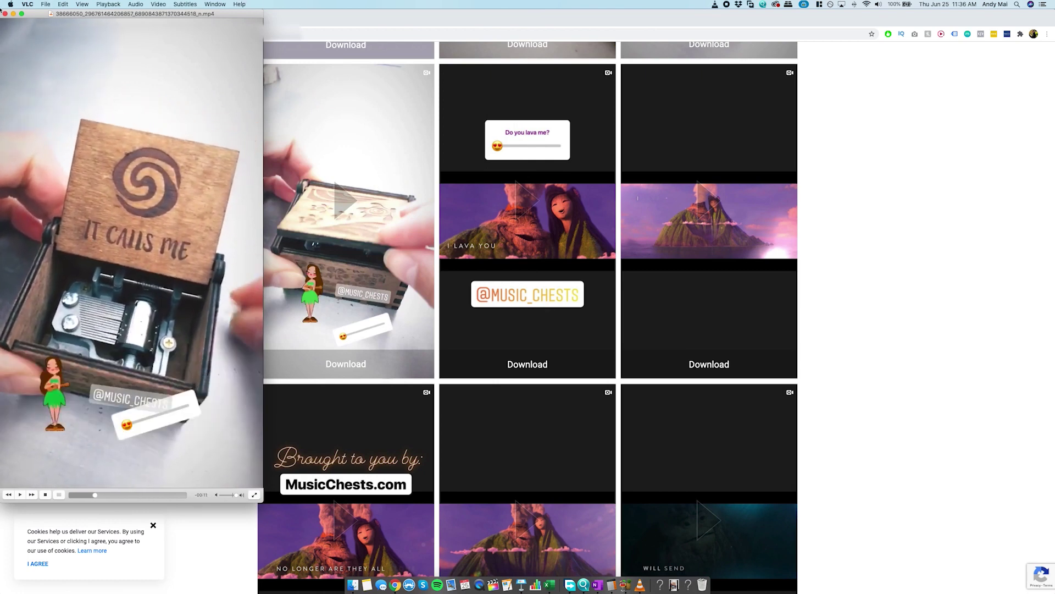
left_click(5, 14)
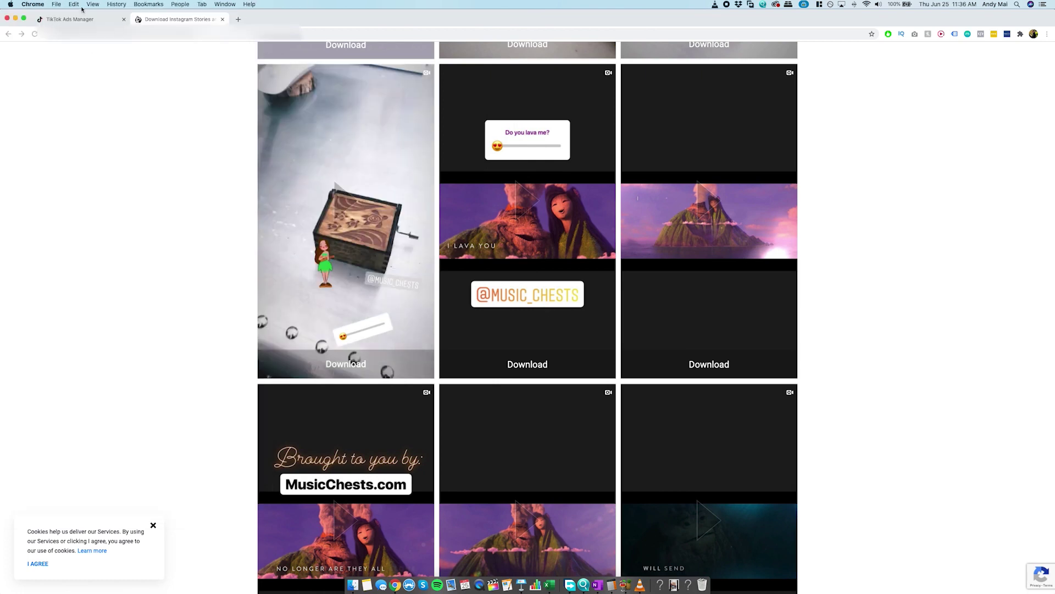
Step: Switch to TikTok Ads Manager and check the bulk edit options for ad group 001
left_click(69, 20)
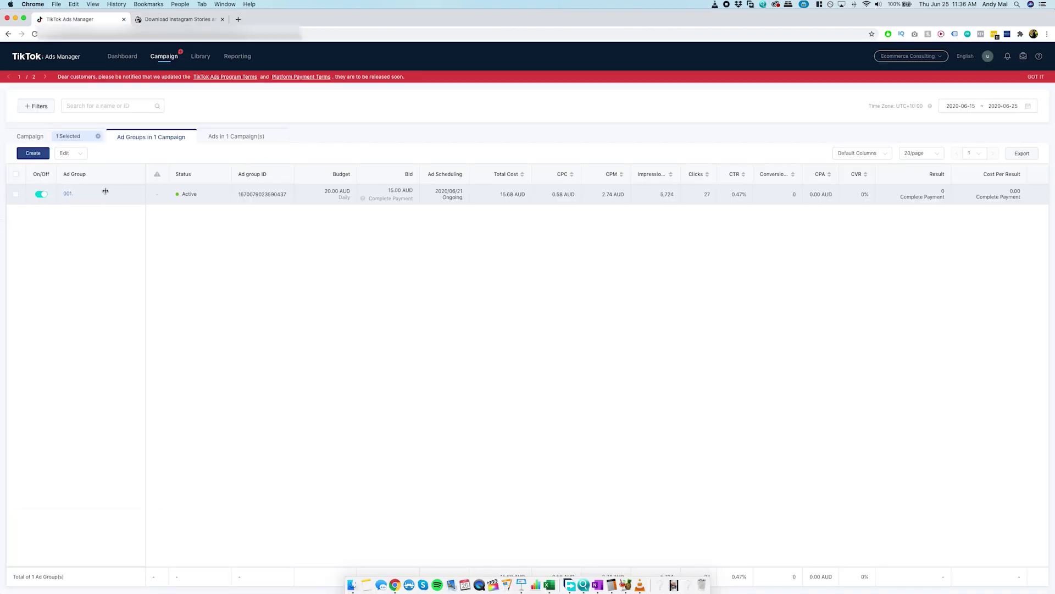
left_click(15, 195)
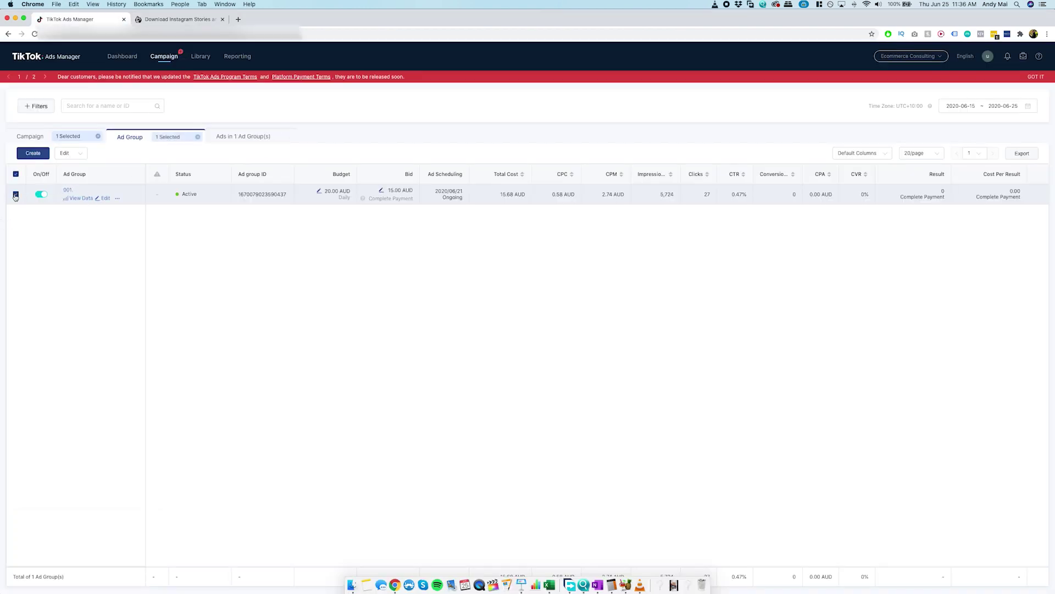
left_click(71, 153)
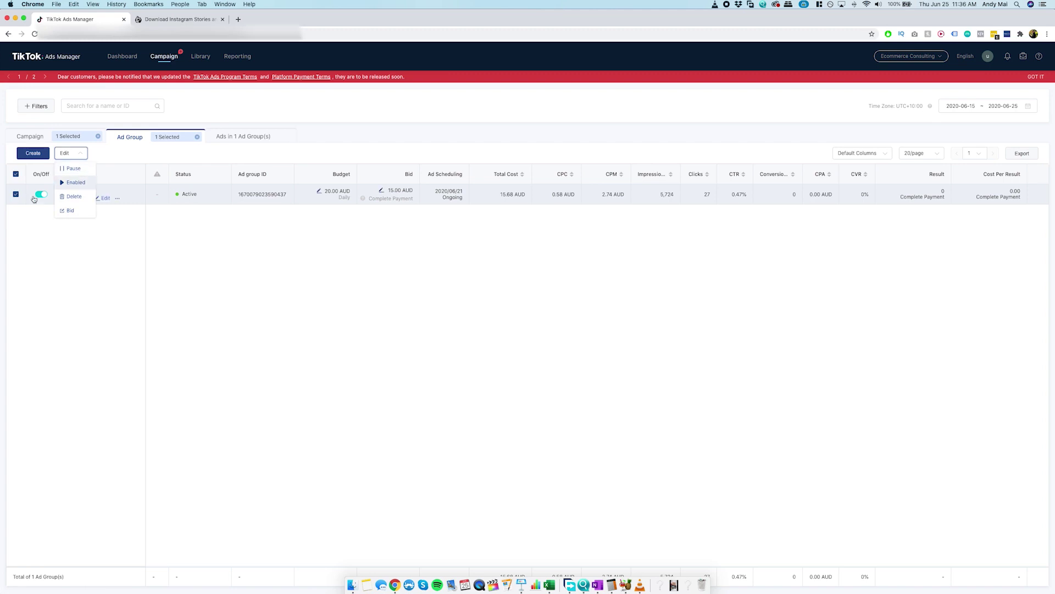
left_click(16, 197)
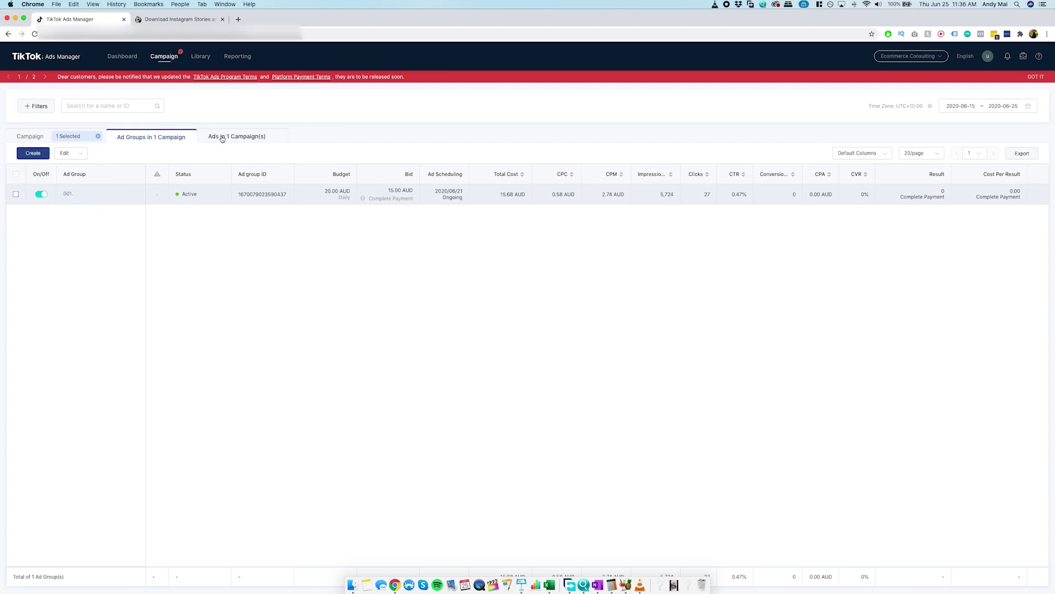
left_click(223, 137)
left_click(145, 137)
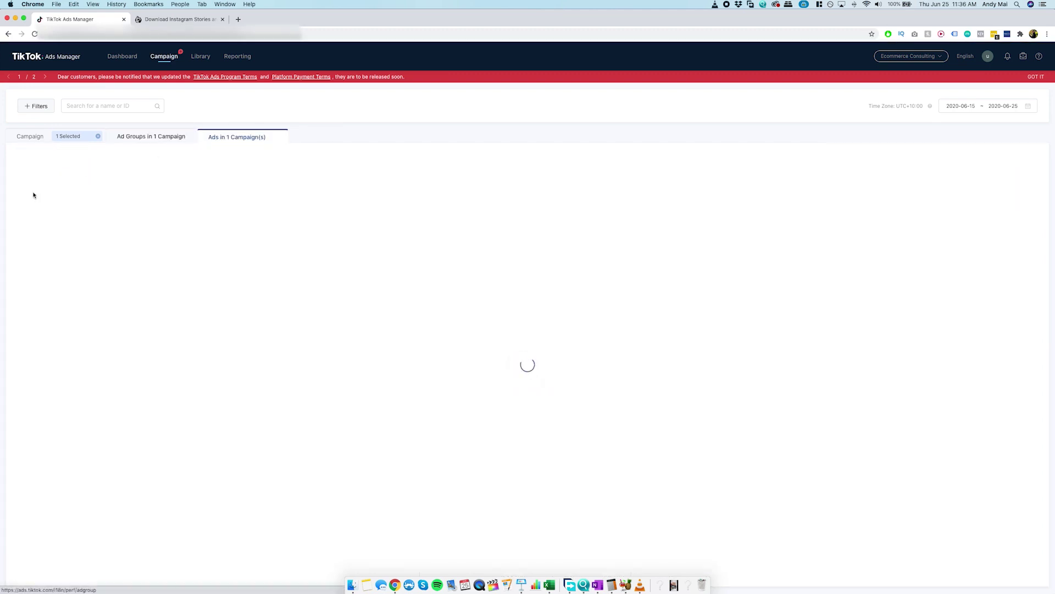
left_click(32, 153)
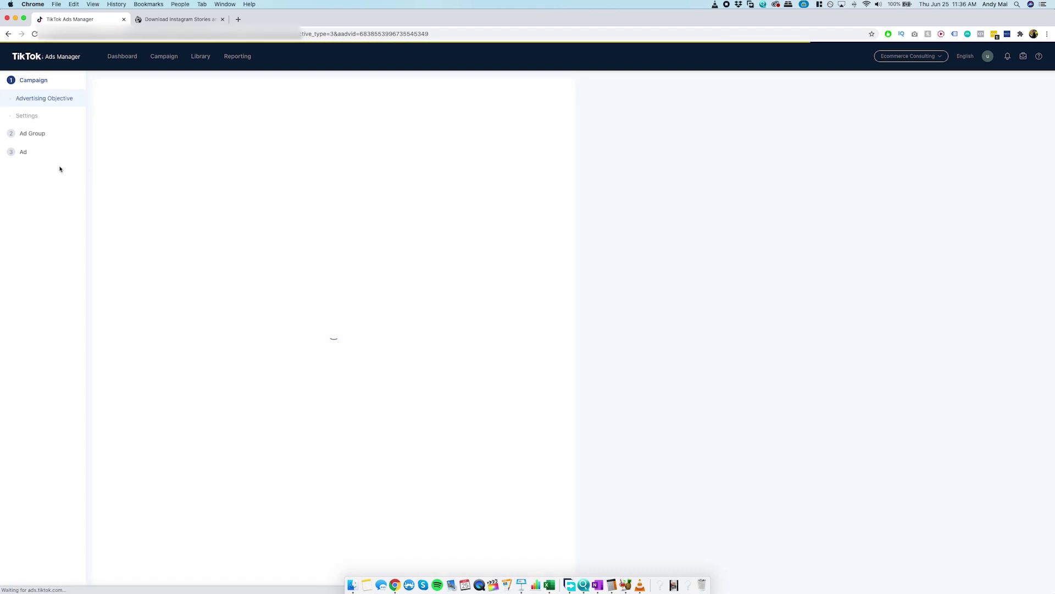
left_click(34, 82)
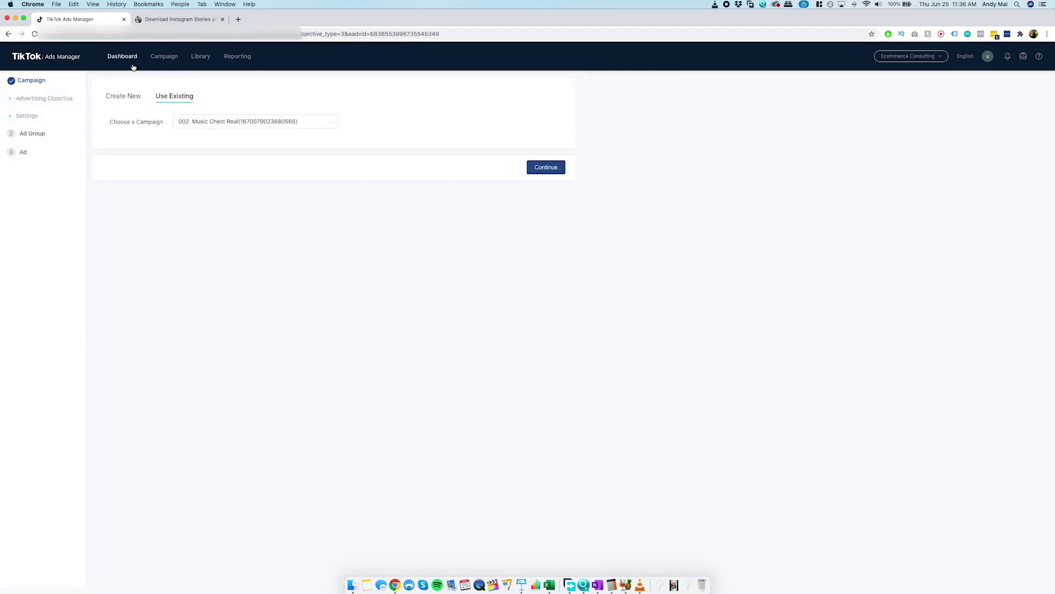
left_click(164, 68)
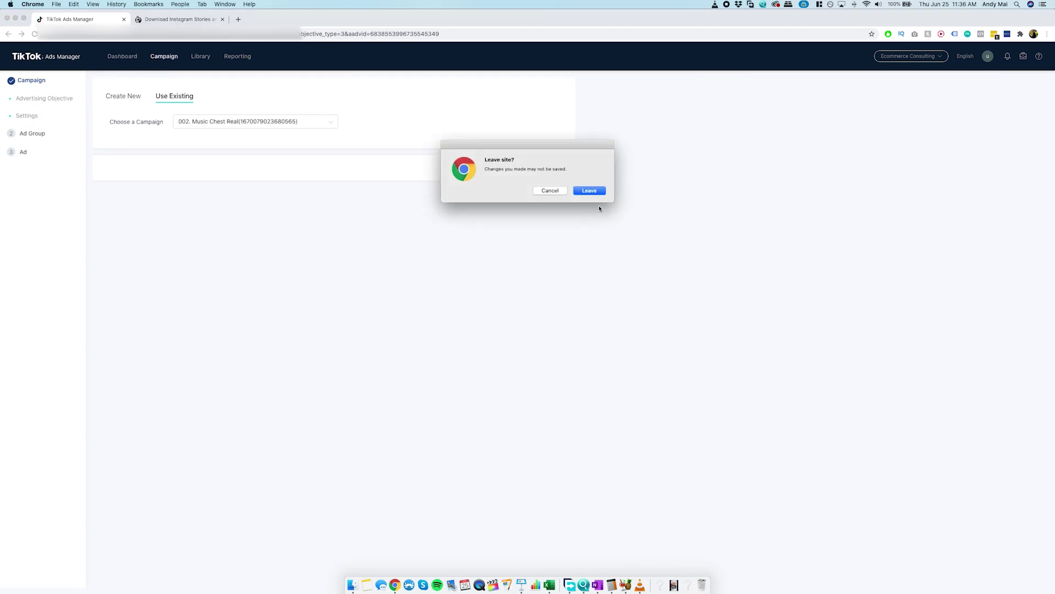
left_click(587, 190)
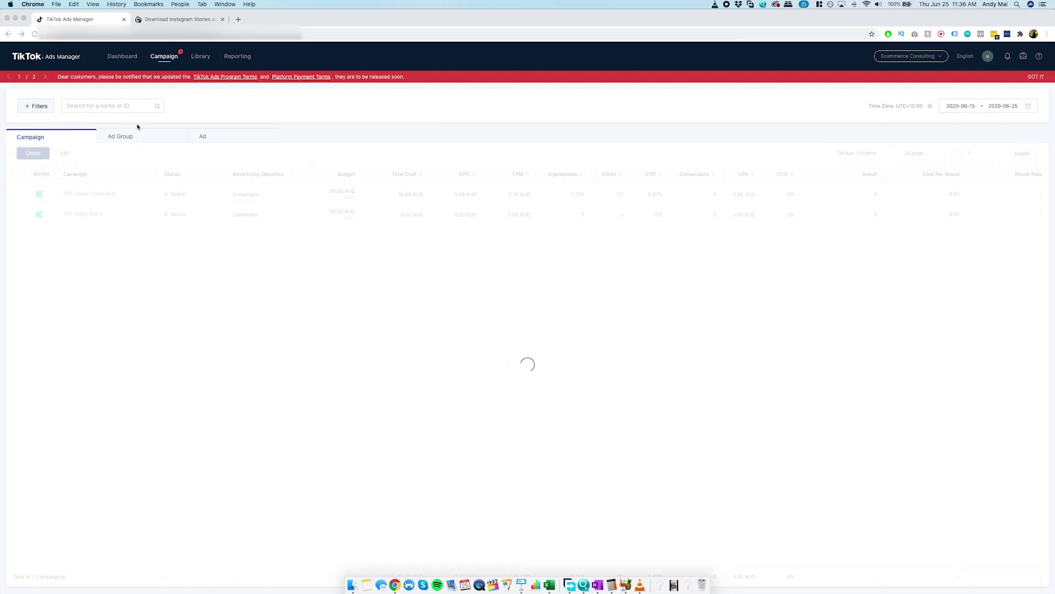
Step: Preview the video ad in the 002. Music Chest Real campaign's ad group and return to the ad group list
left_click(100, 191)
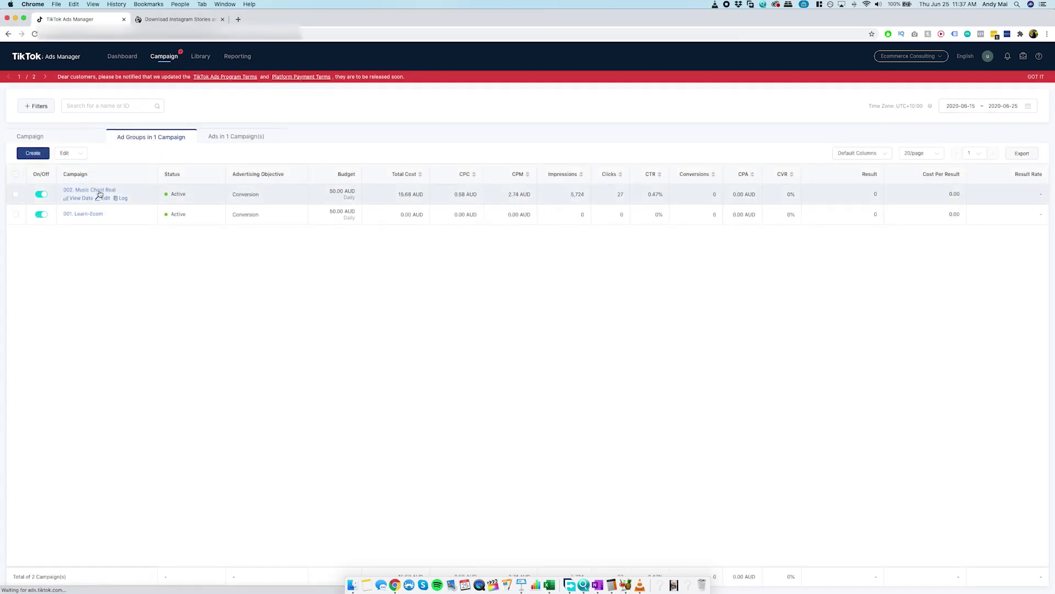
left_click(100, 191)
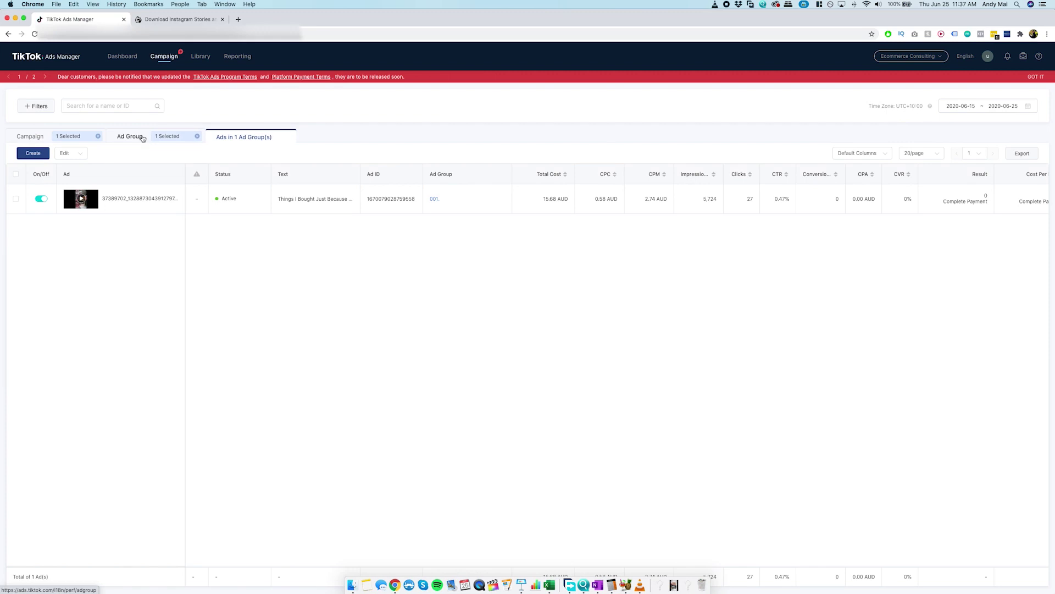
left_click(82, 199)
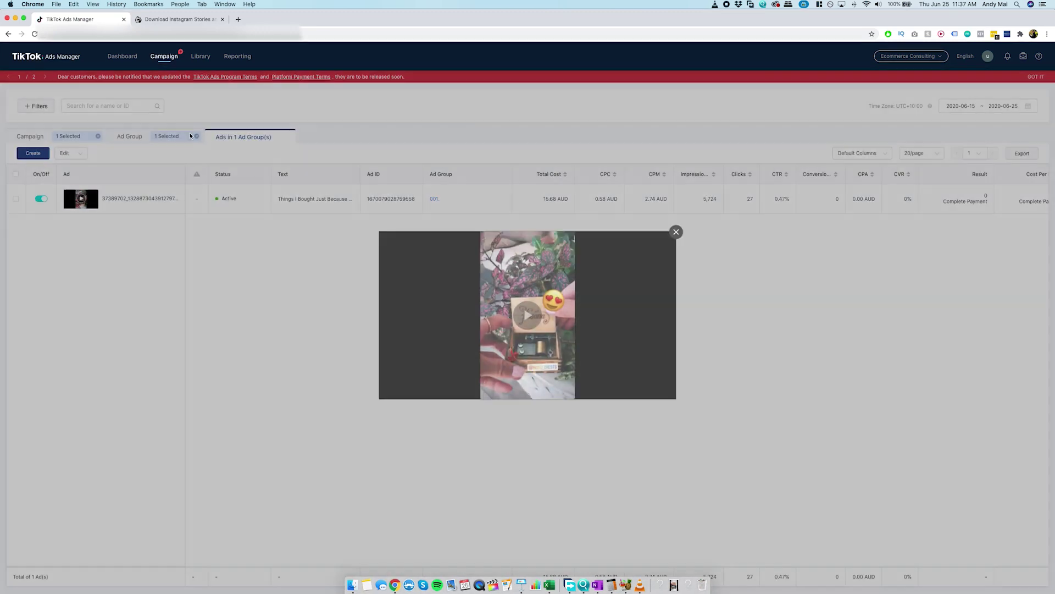
left_click(190, 135)
left_click(147, 137)
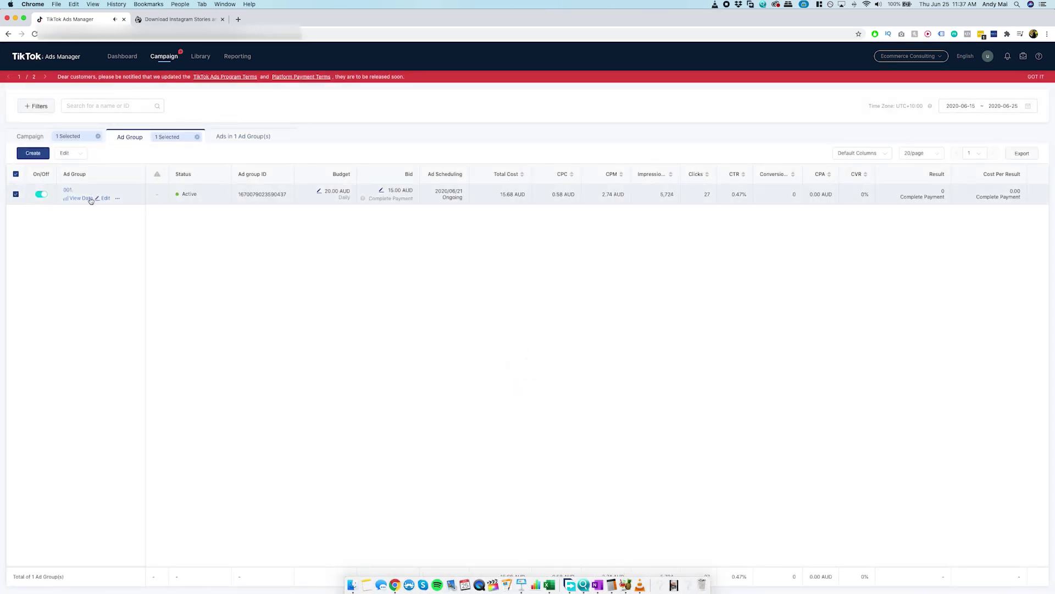
Step: Edit ad group 001, add a descriptive label after "001." in its name, and save the ad group
left_click(105, 199)
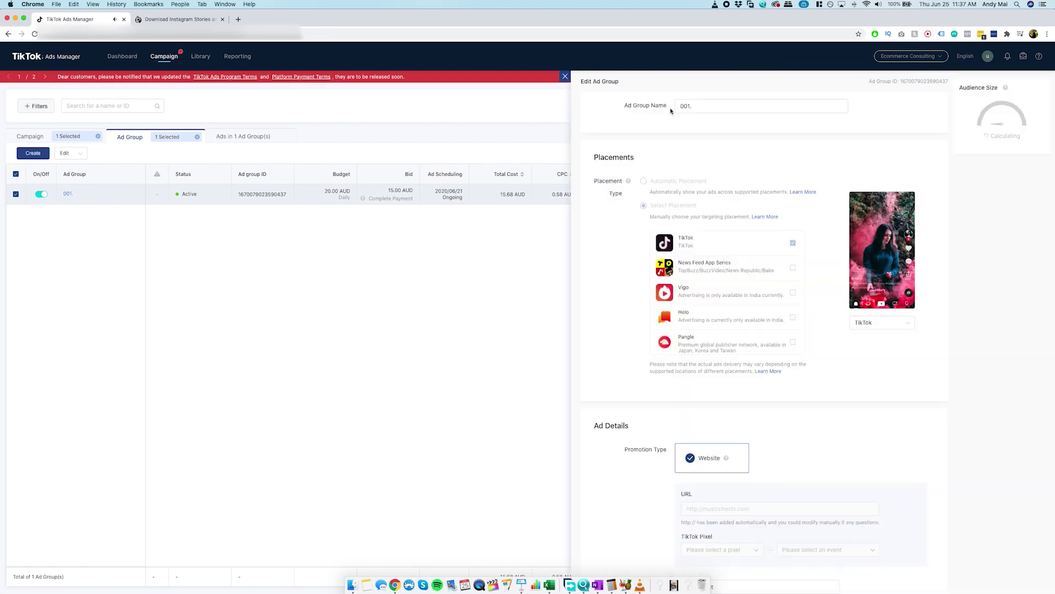
left_click(722, 105)
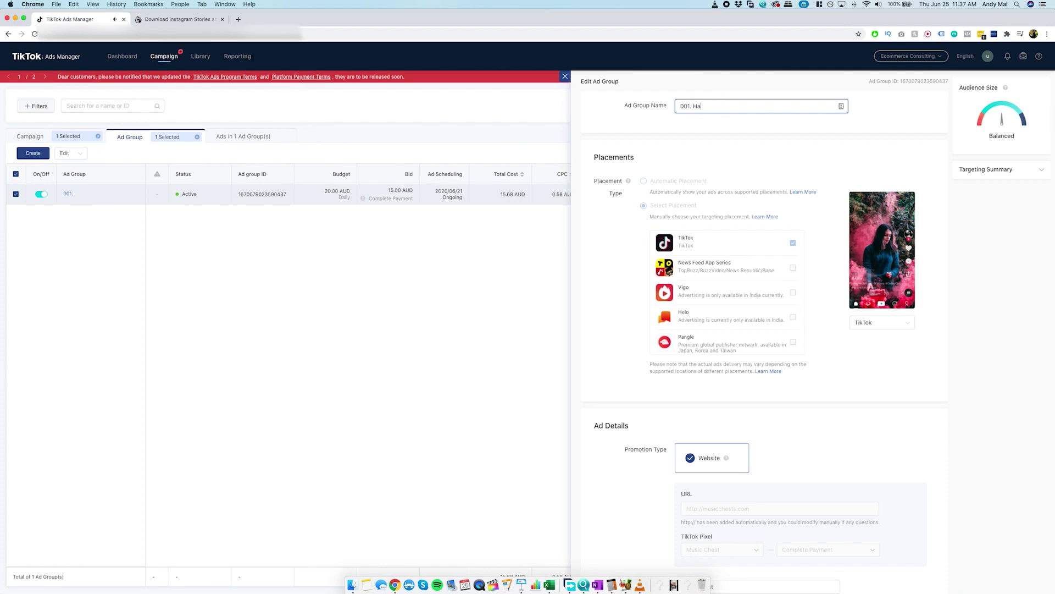
scroll(863, 417, "down", 15)
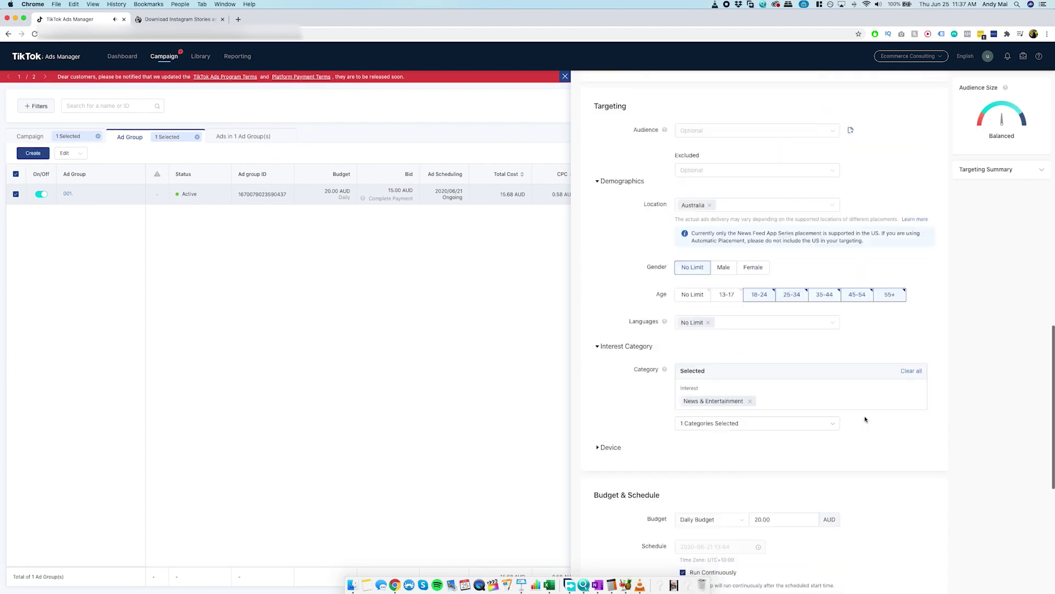
left_click(924, 571)
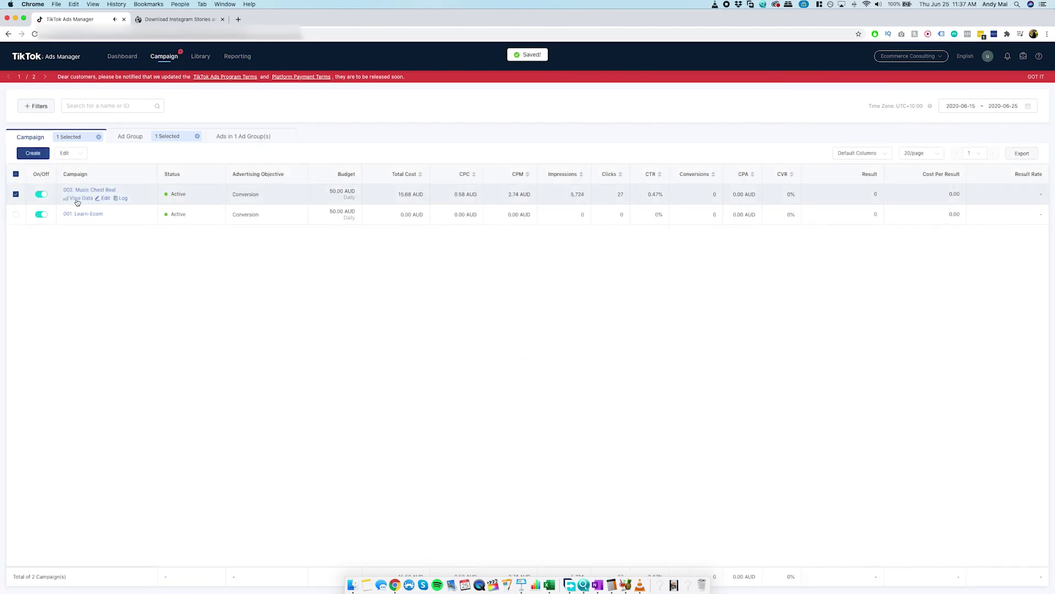
Step: Review the performance data and change log of the 002. Music Chest Real campaign
left_click(78, 199)
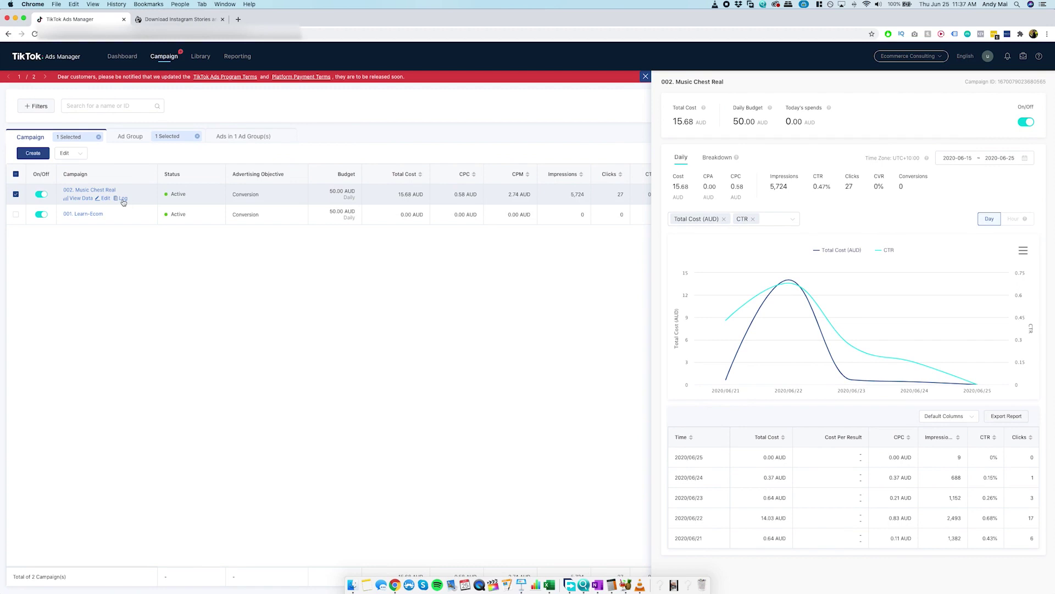
left_click(122, 199)
left_click(646, 76)
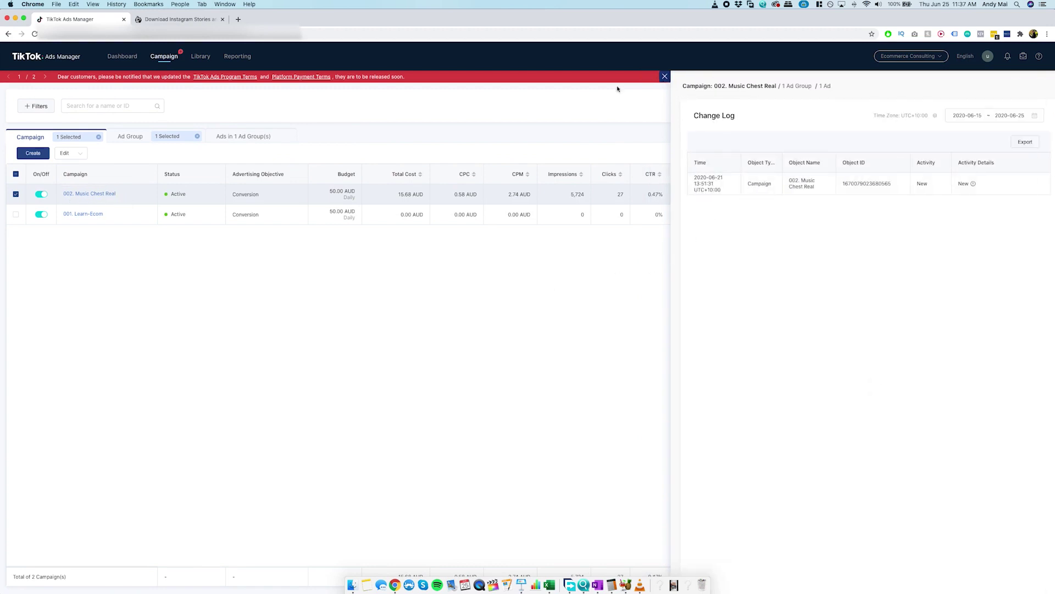
Step: Create a new ad group in the 002. Music Chest Real campaign and name it "002. It Calls Me"
left_click(94, 191)
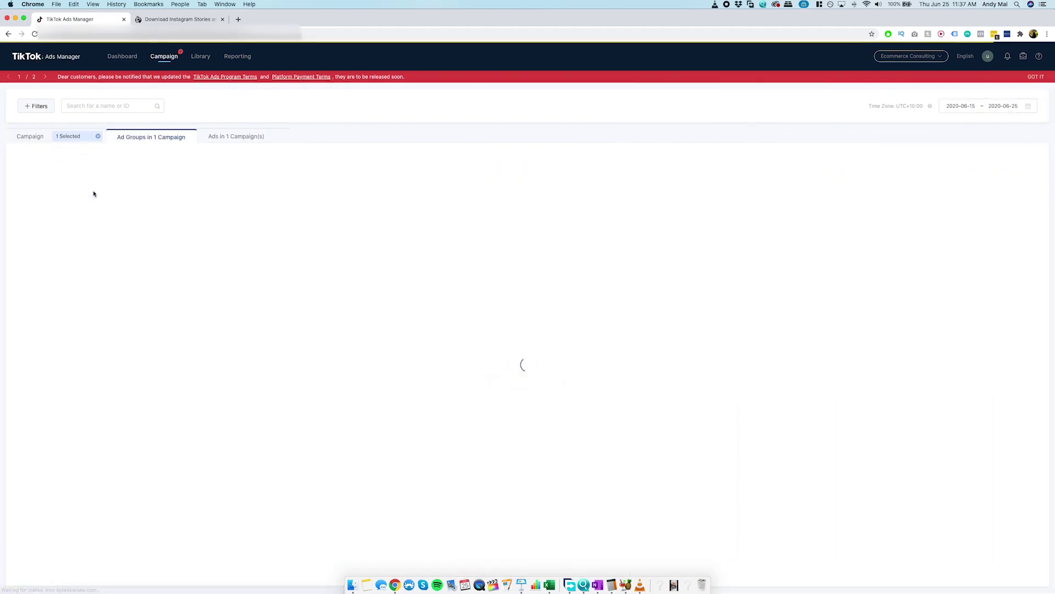
left_click(32, 153)
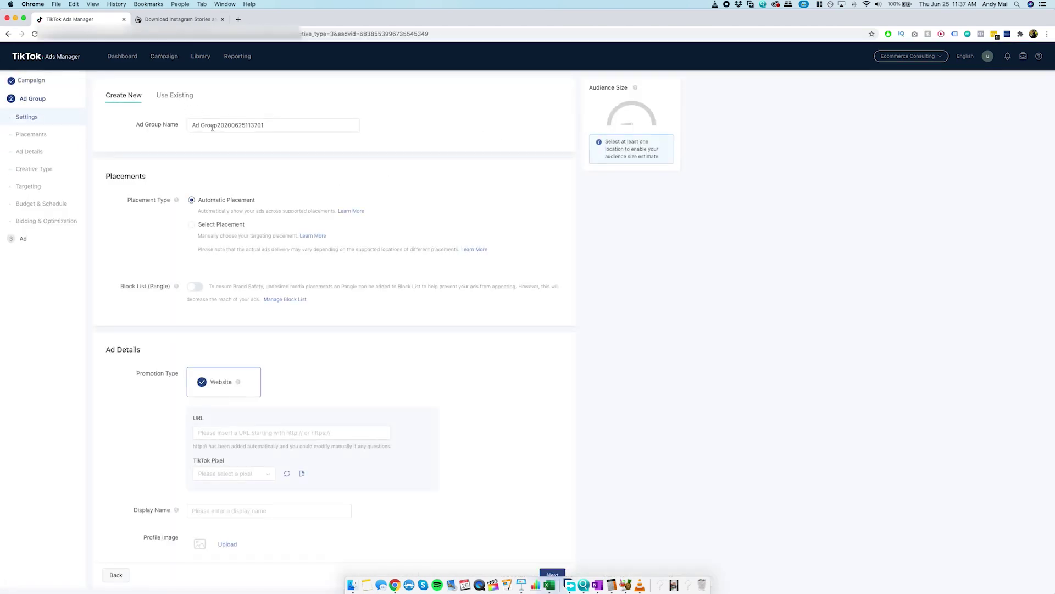
triple_click(214, 127)
type("002. It Calls Me")
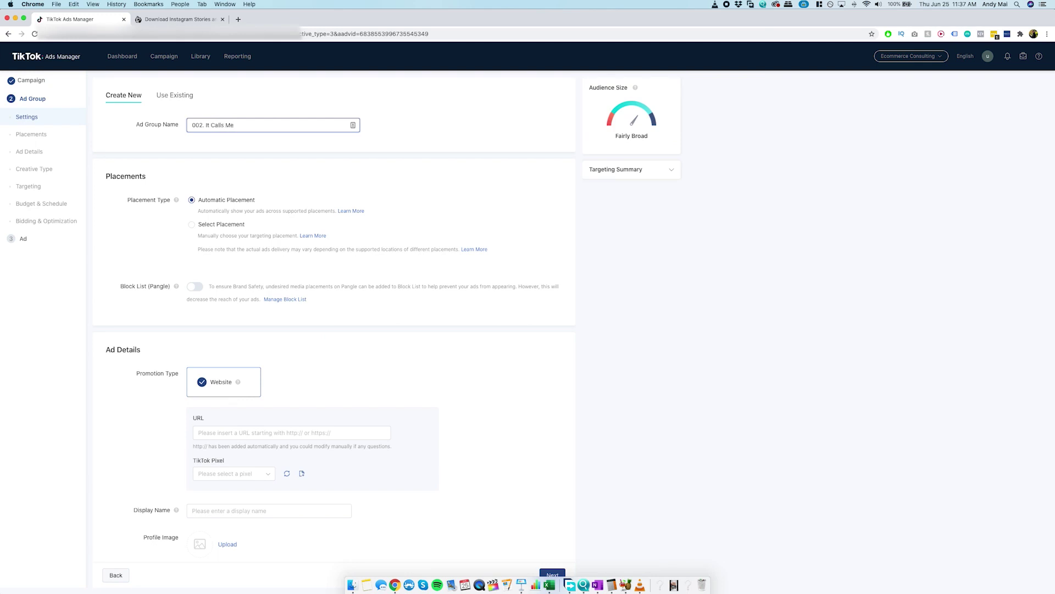
Step: Switch the ad group to manually selected placements and keep only TikTok enabled
left_click(211, 227)
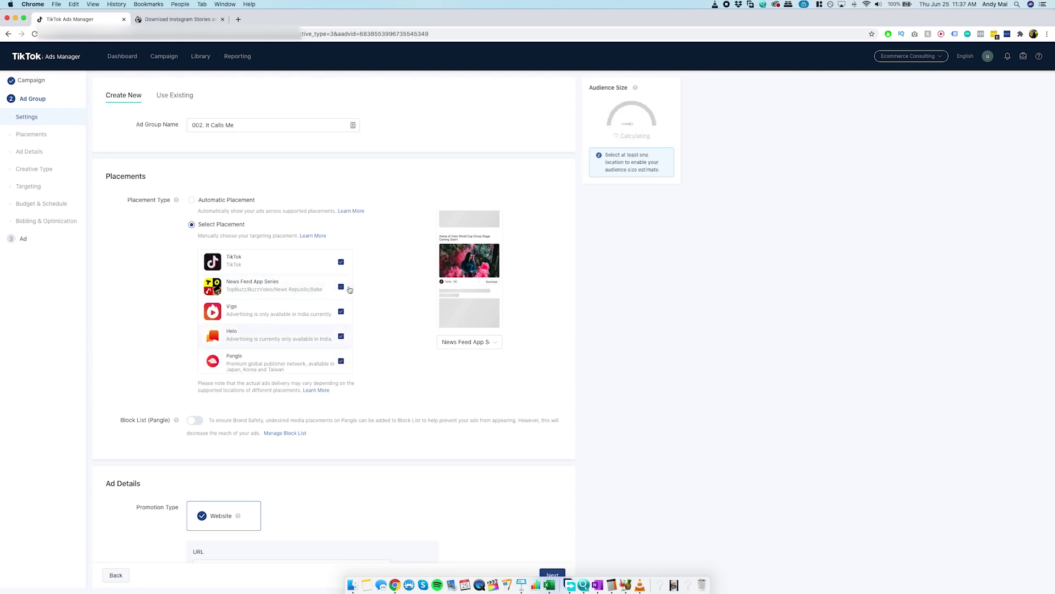
left_click(341, 360)
scroll(407, 363, "down", 3)
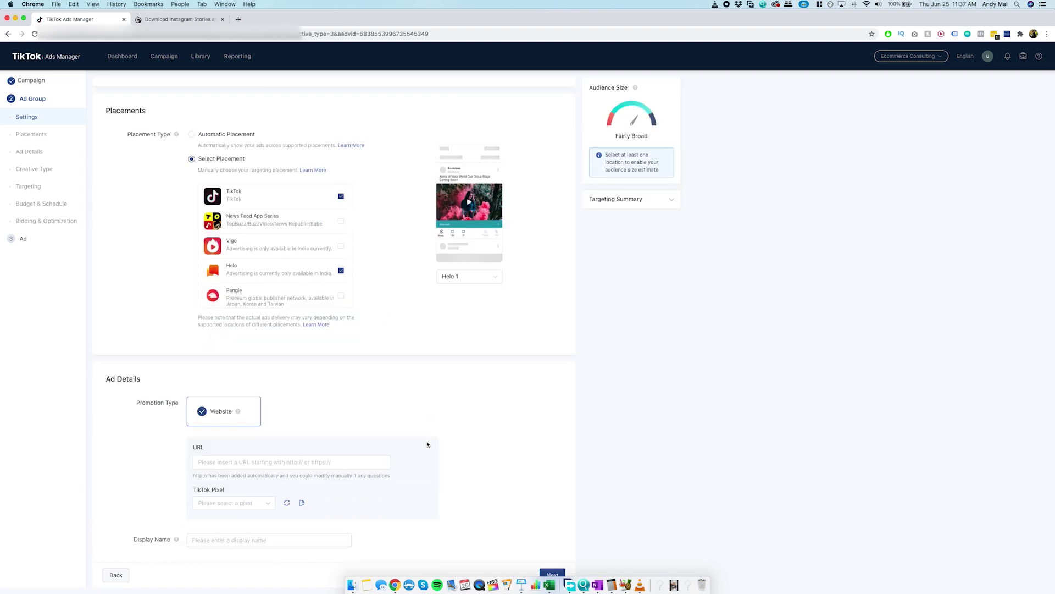
scroll(339, 244, "up", 1)
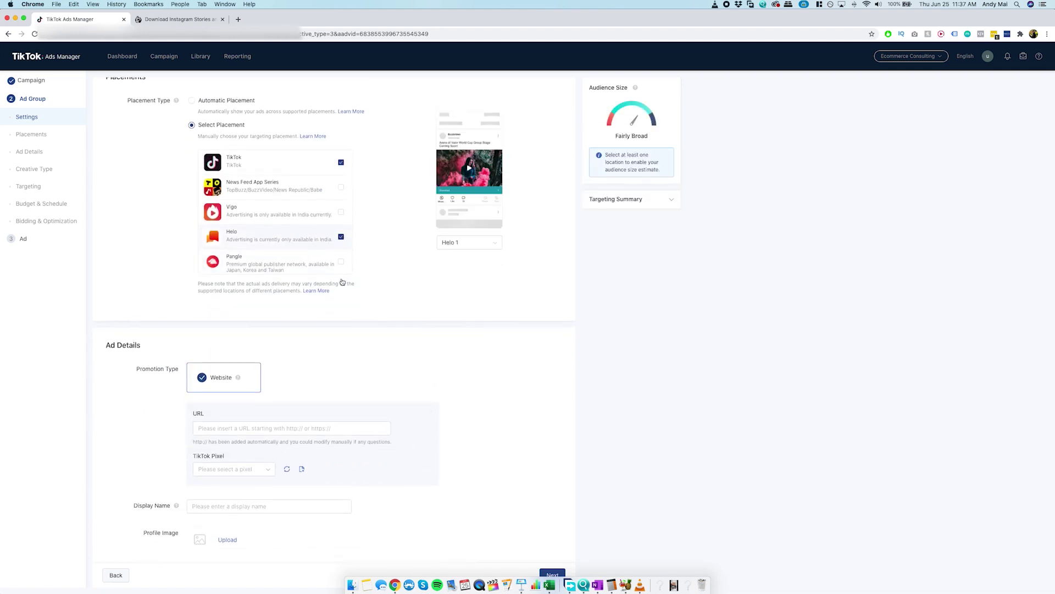
left_click(247, 427)
left_click(220, 465)
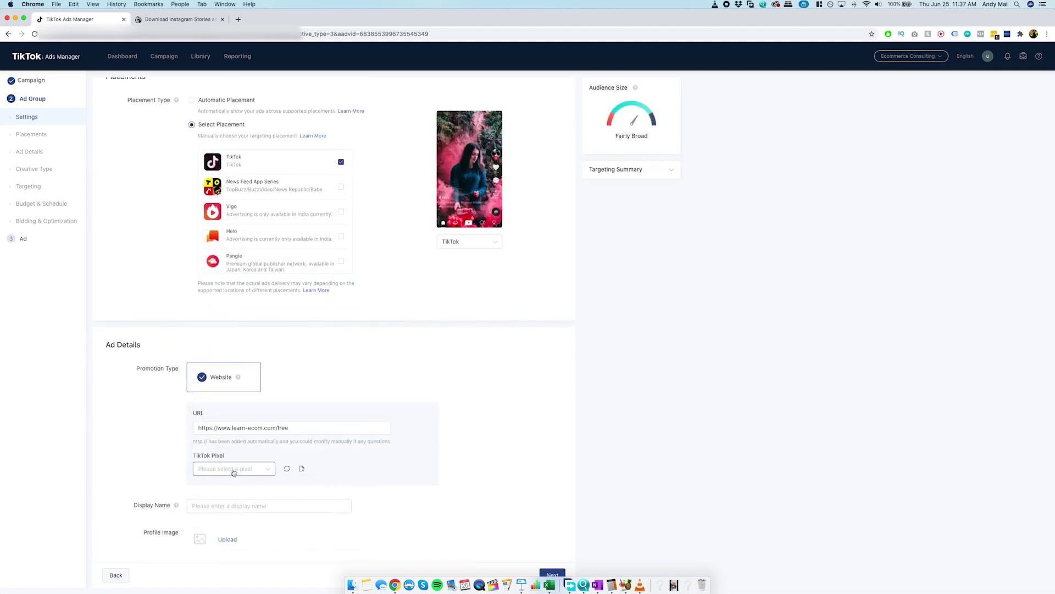
left_click(234, 468)
left_click(237, 505)
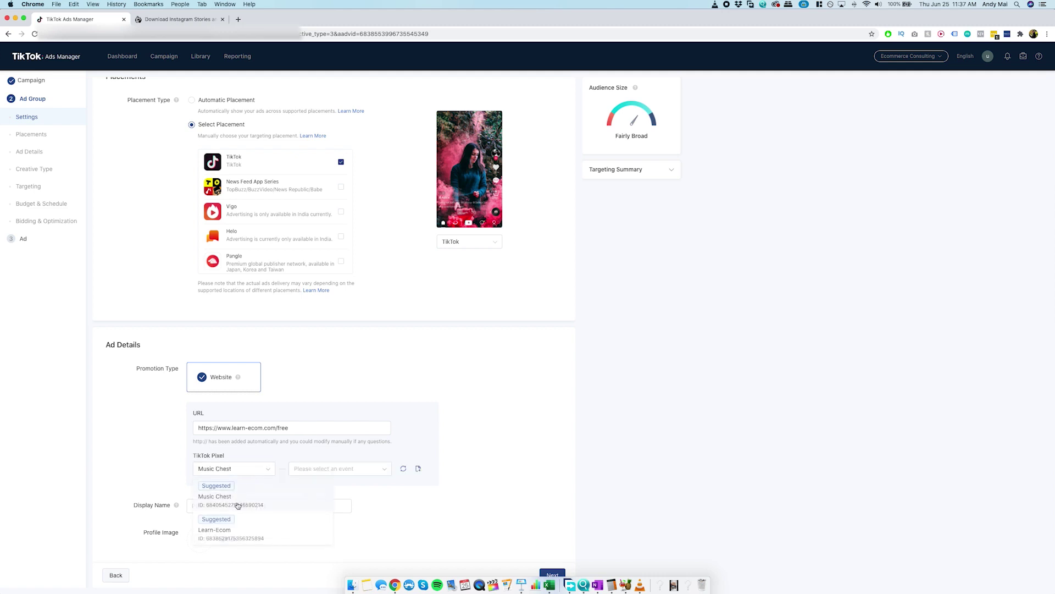
key("super+a")
left_click(321, 429)
key("super+a")
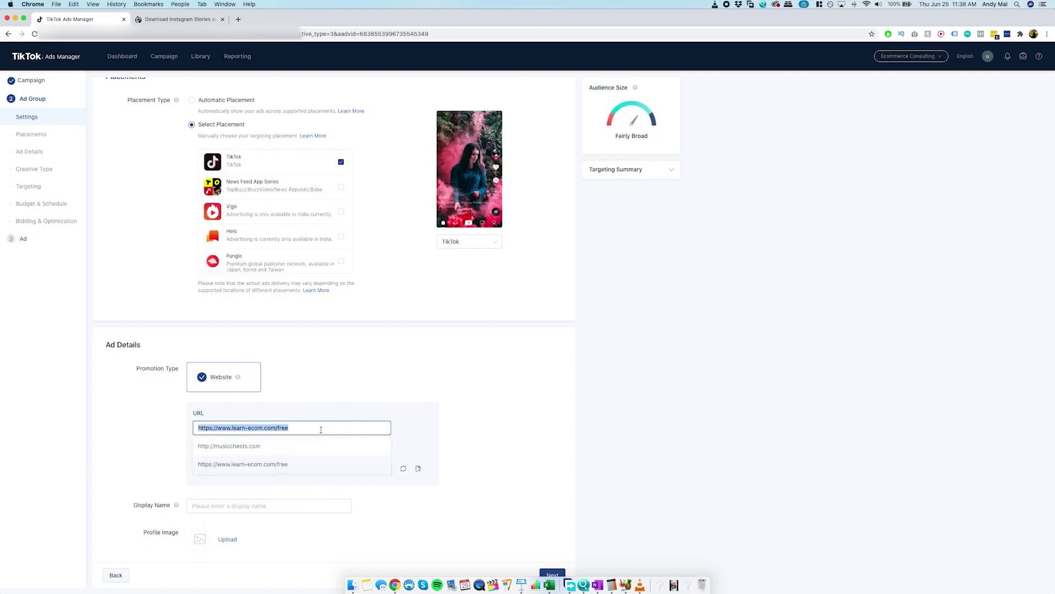
type("w")
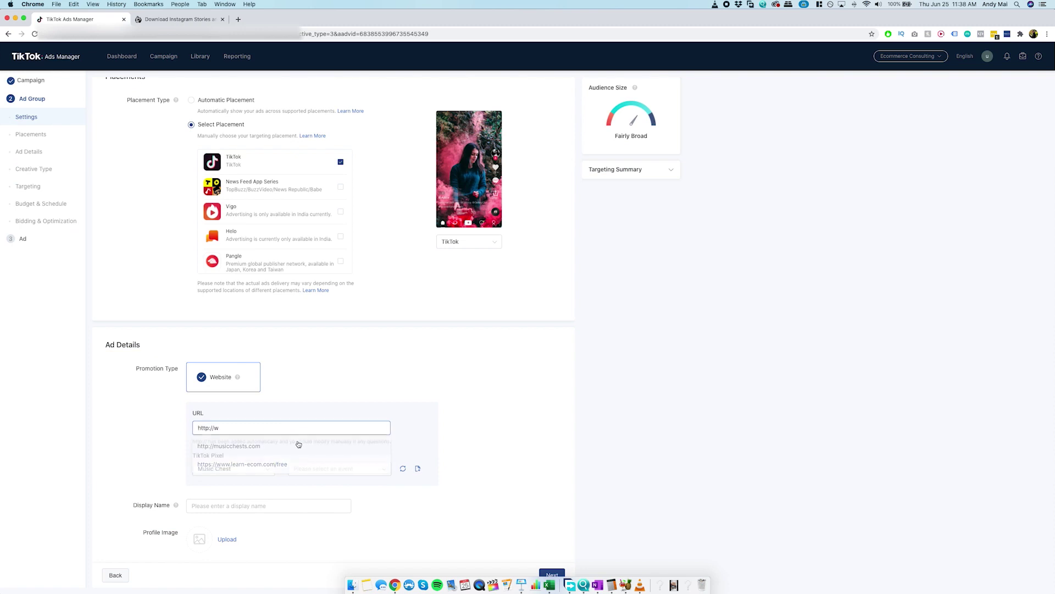
left_click(297, 443)
type("ww.musicchests.com")
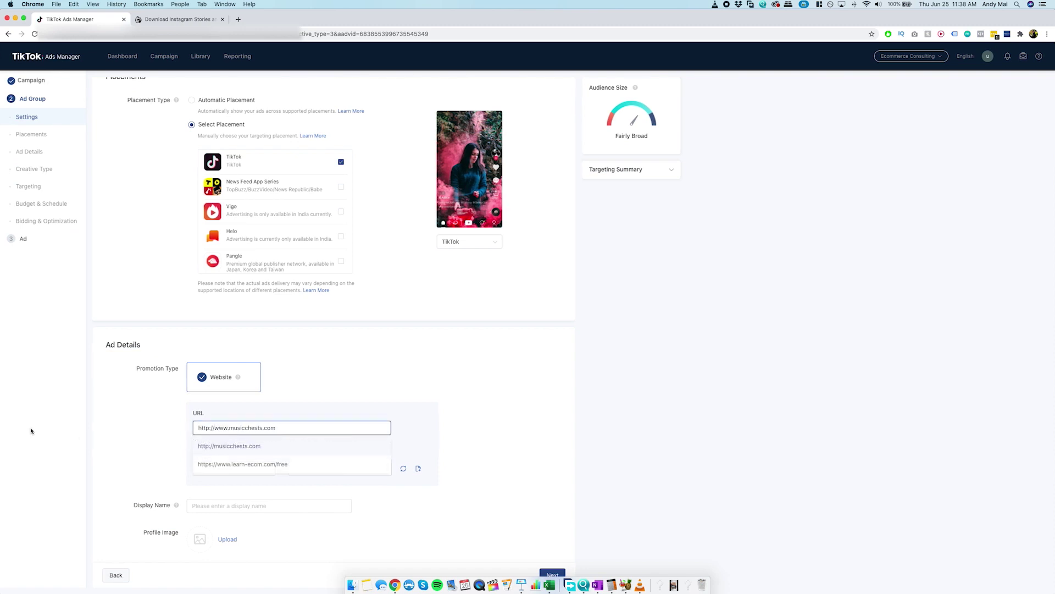
left_click(118, 430)
Step: Set Complete Payment as the conversion event for the Music Chest pixel
scroll(187, 472, "down", 1)
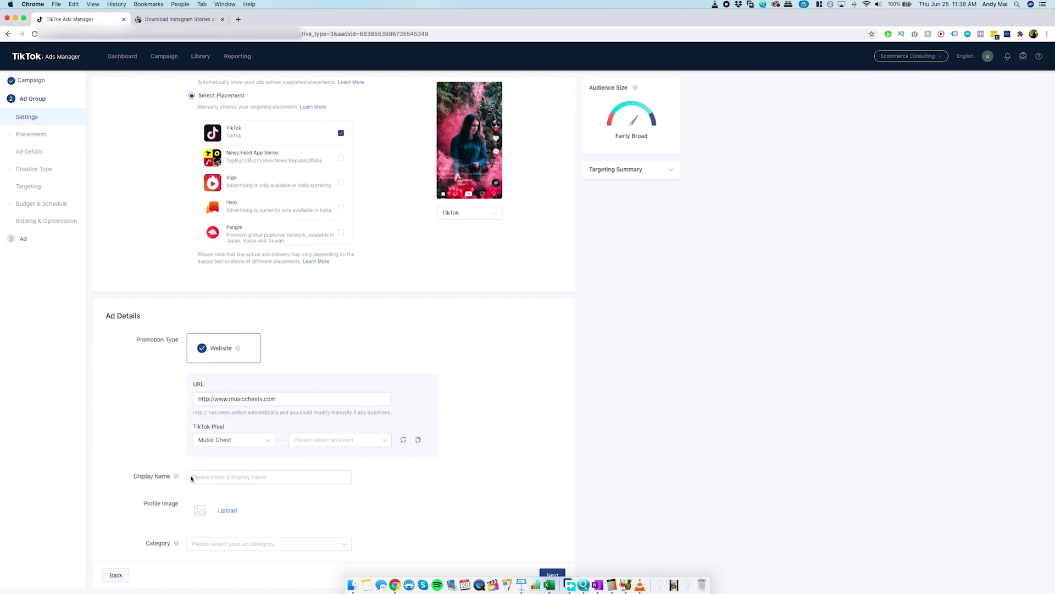
left_click(313, 416)
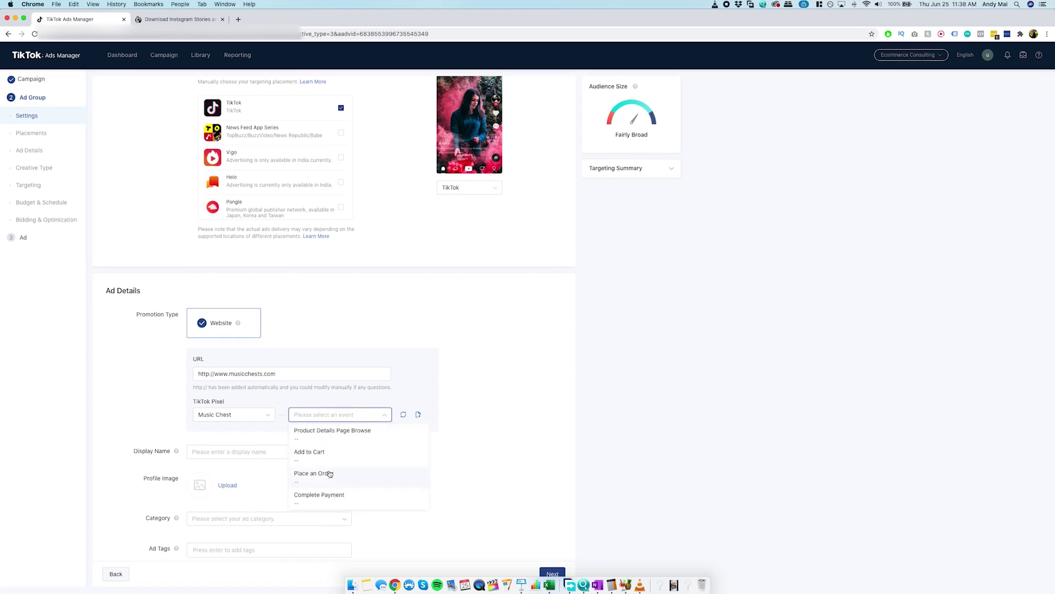
left_click(328, 499)
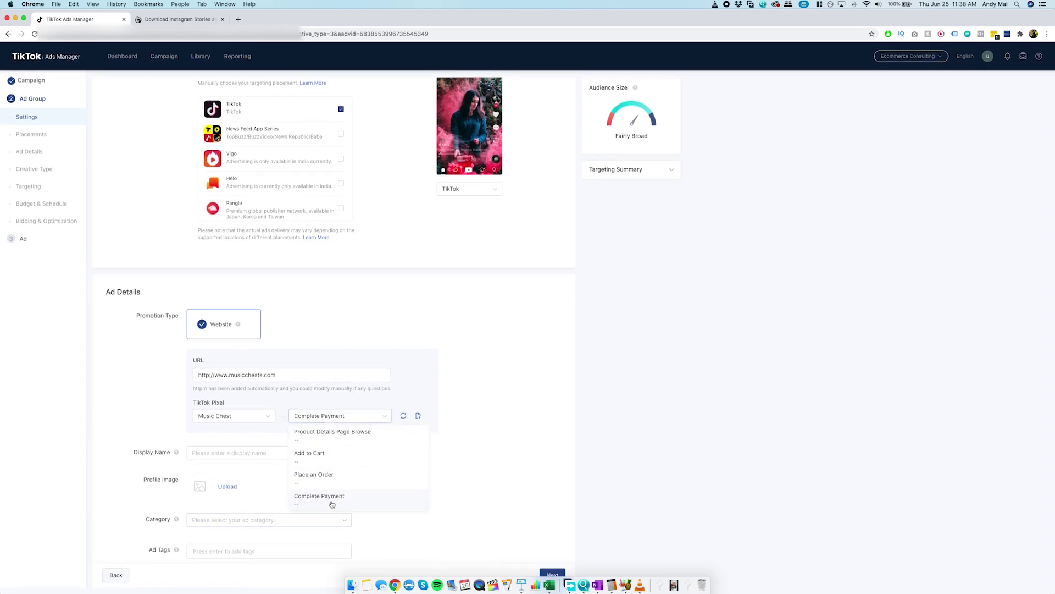
left_click(323, 416)
left_click(130, 424)
scroll(197, 432, "down", 1)
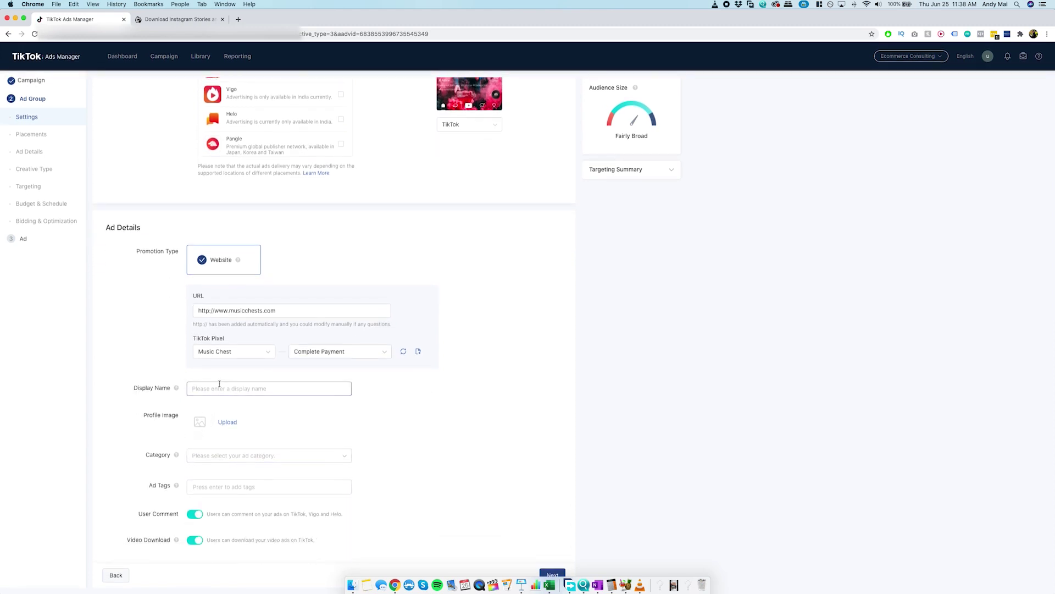
Step: Check the ad group settings entered so far and enter 001 as the display name
scroll(240, 432, "up", 4)
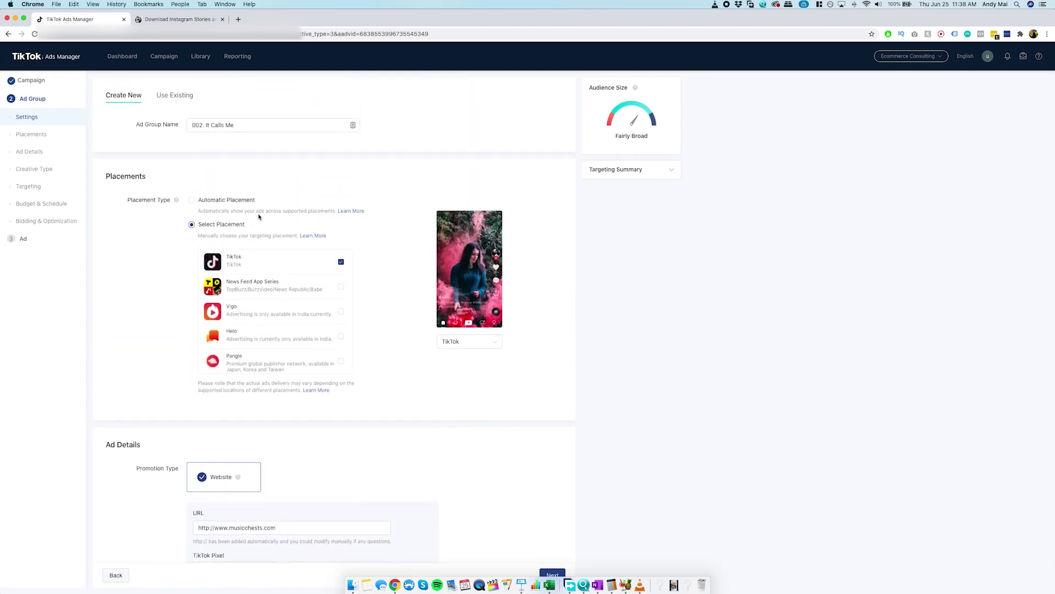
scroll(259, 216, "down", 10)
scroll(261, 280, "up", 4)
left_click(263, 280)
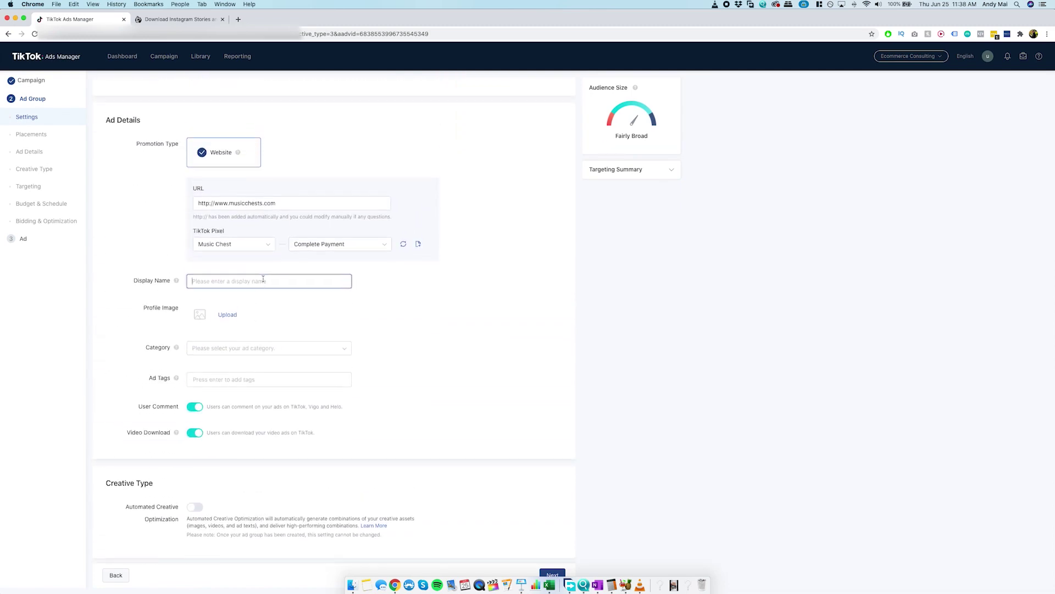
type("001")
Step: Upload the music-note logo from the 001. Music Chest Assets Logos folder as the profile image, cropped closely around the note
left_click(234, 318)
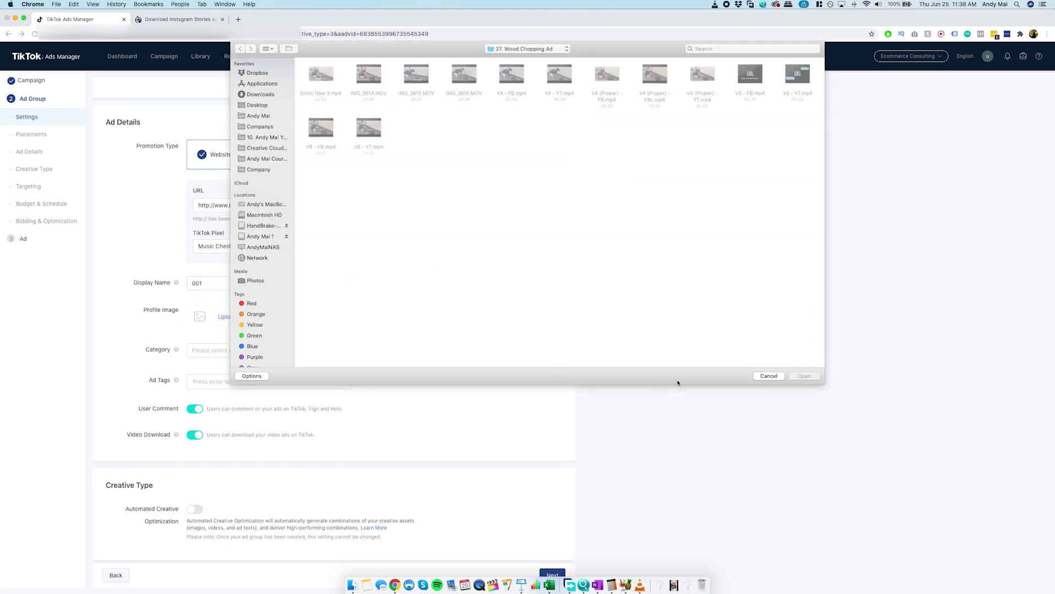
key("Escape")
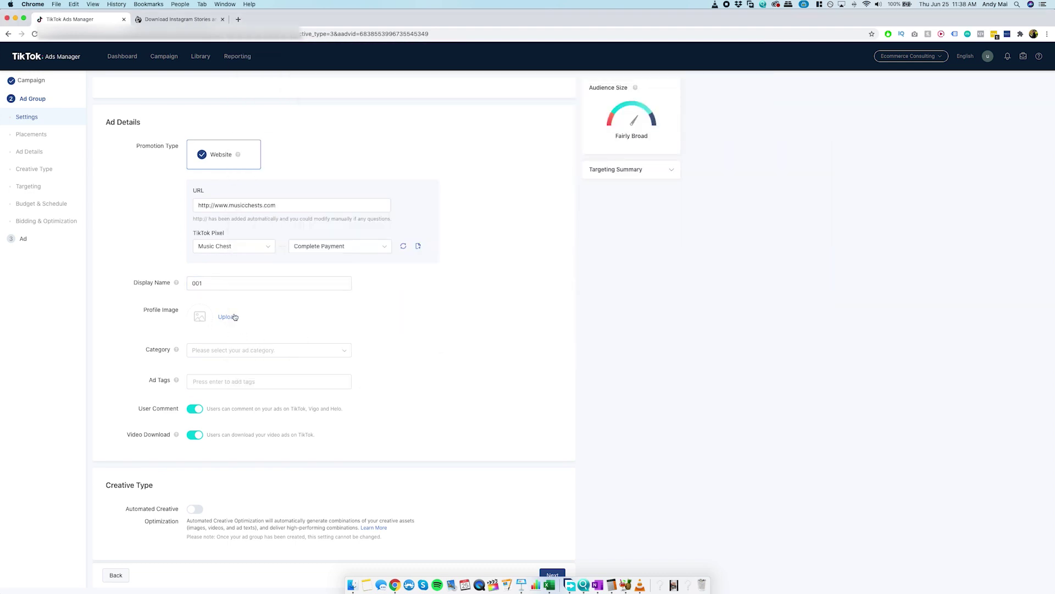
left_click(227, 317)
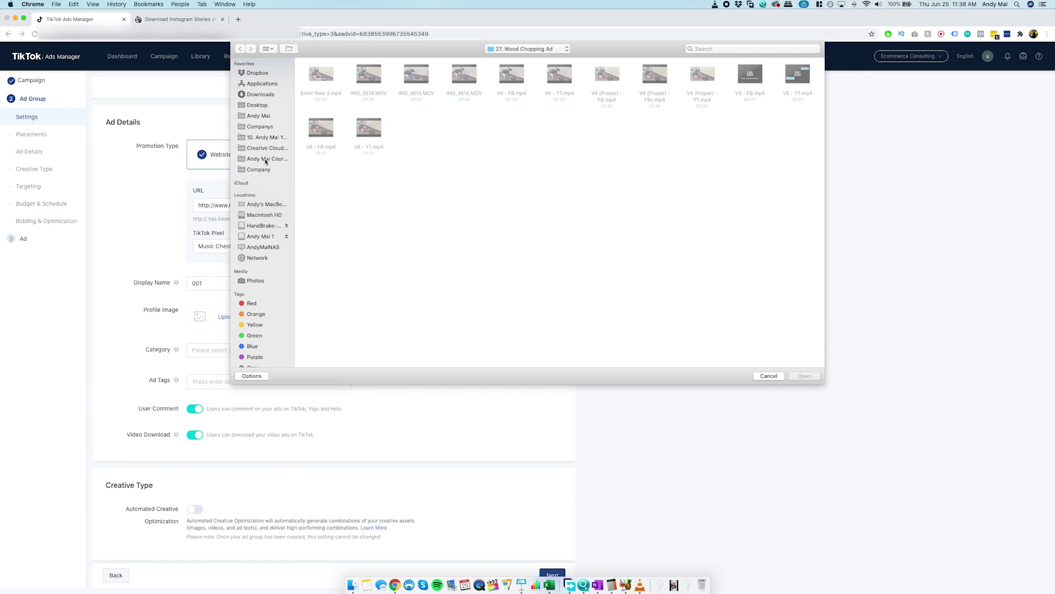
left_click(261, 169)
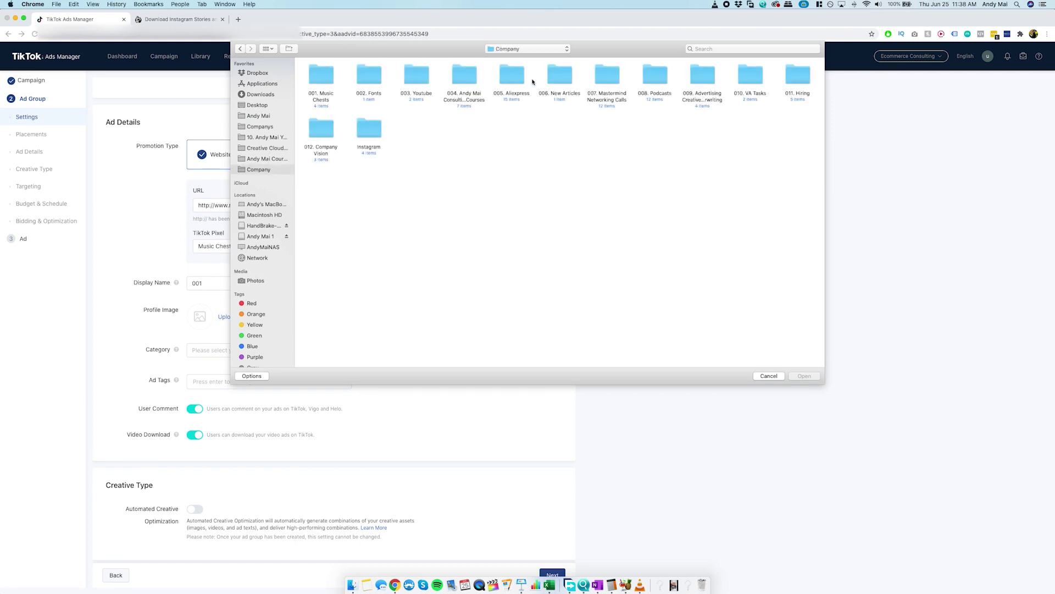
double_click(321, 77)
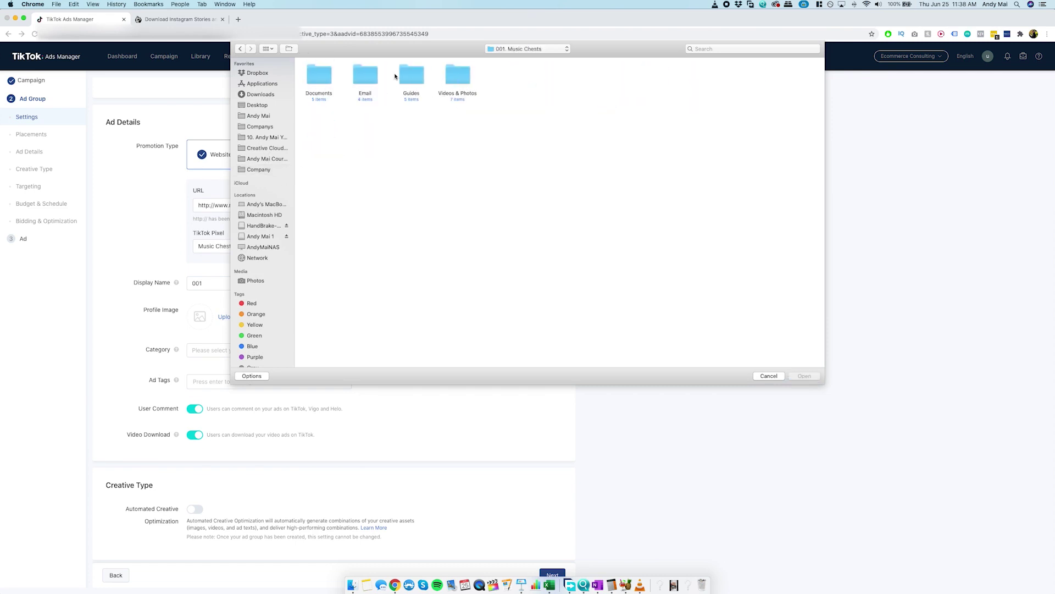
double_click(460, 75)
double_click(323, 76)
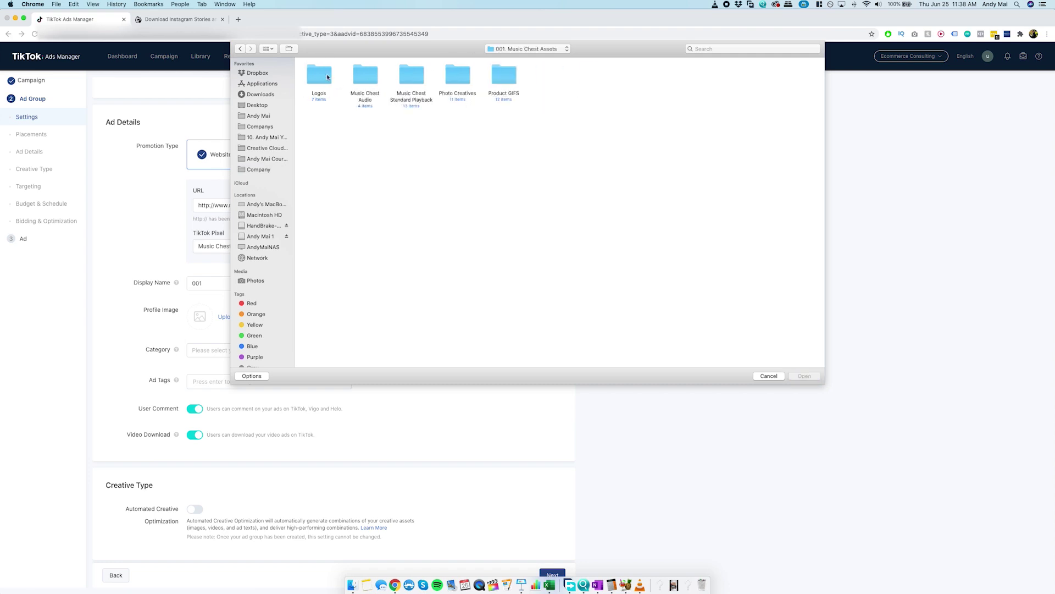
double_click(324, 75)
double_click(596, 77)
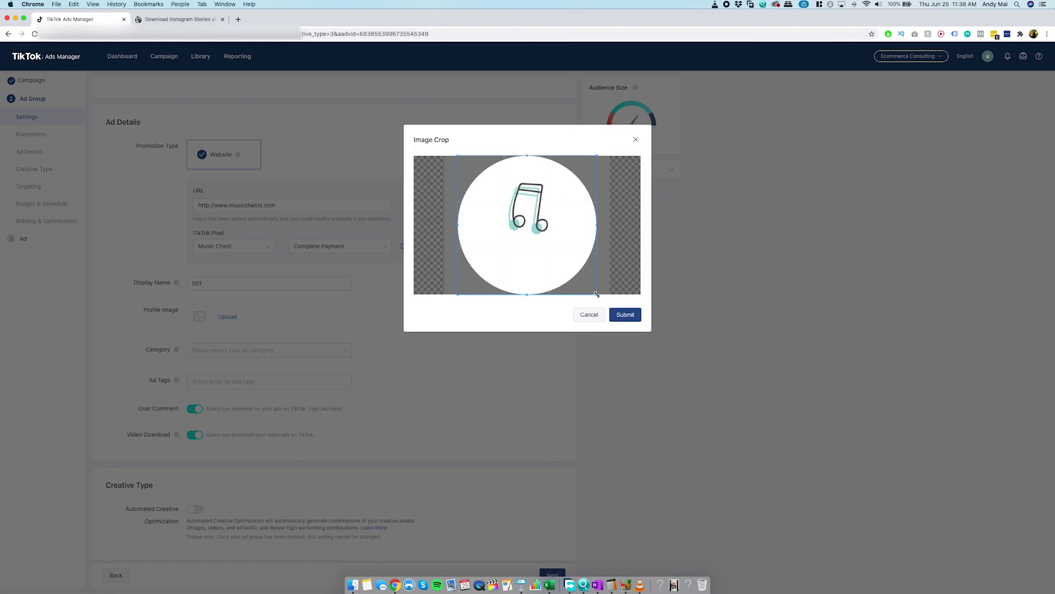
left_click_drag(596, 294, 537, 226)
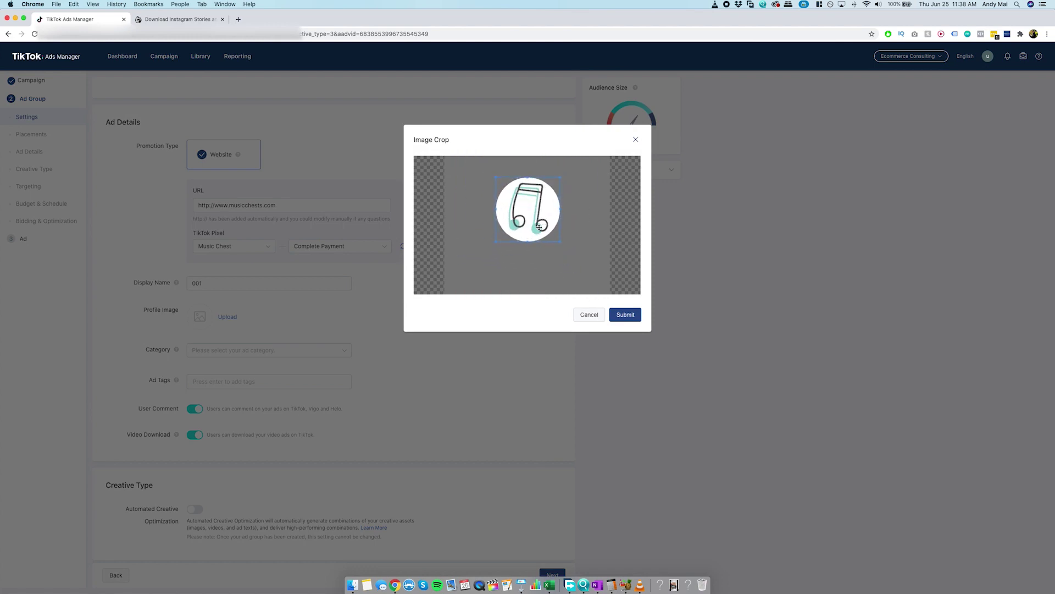
left_click(629, 315)
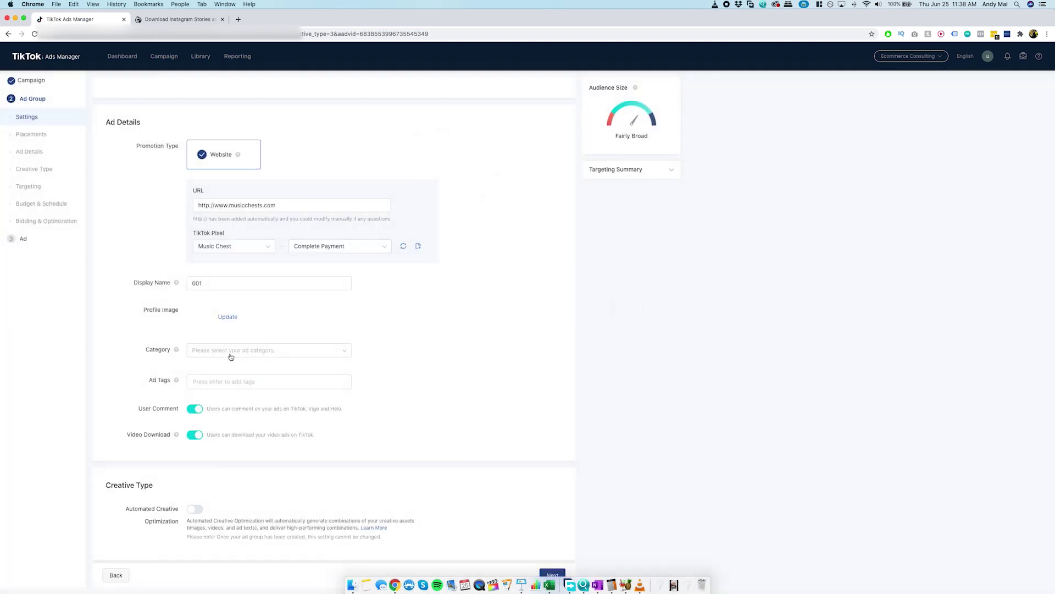
Step: Set the ad category to Entertainment / Movies & Movie Related
left_click(231, 357)
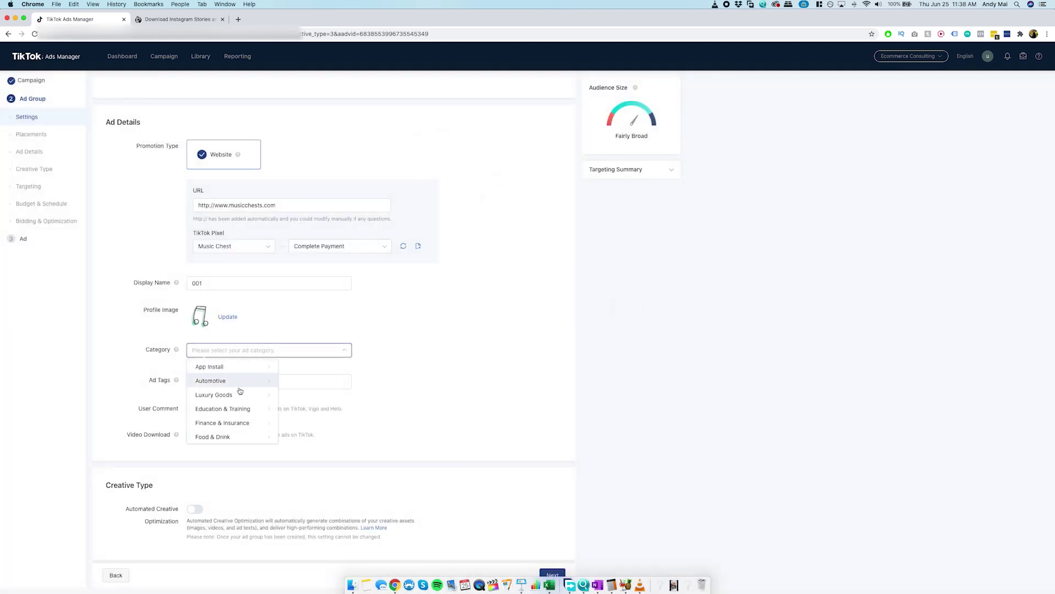
scroll(242, 405, "down", 2)
scroll(240, 407, "down", 5)
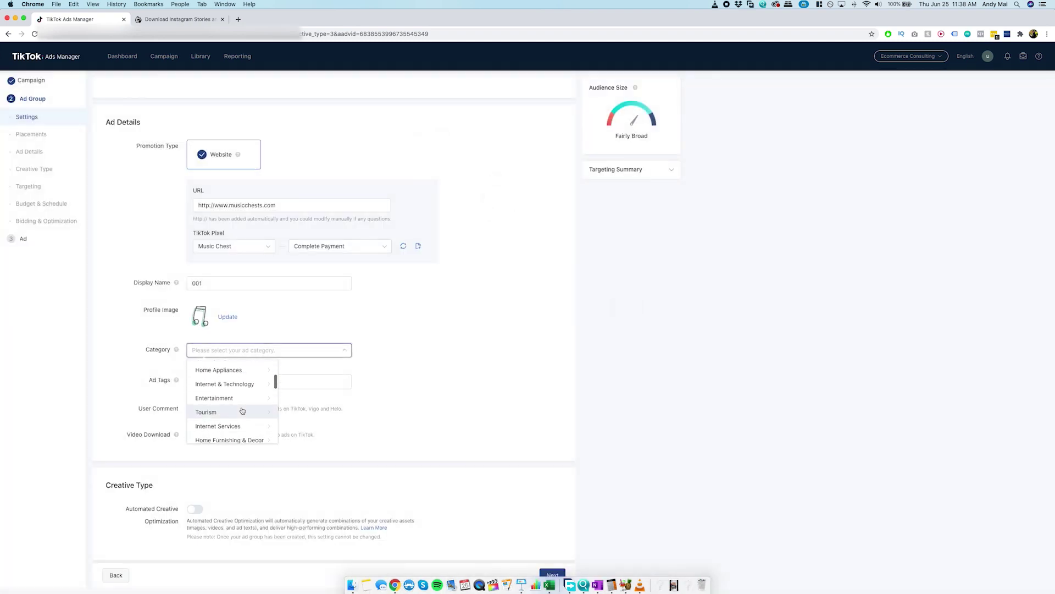
scroll(241, 417, "down", 5)
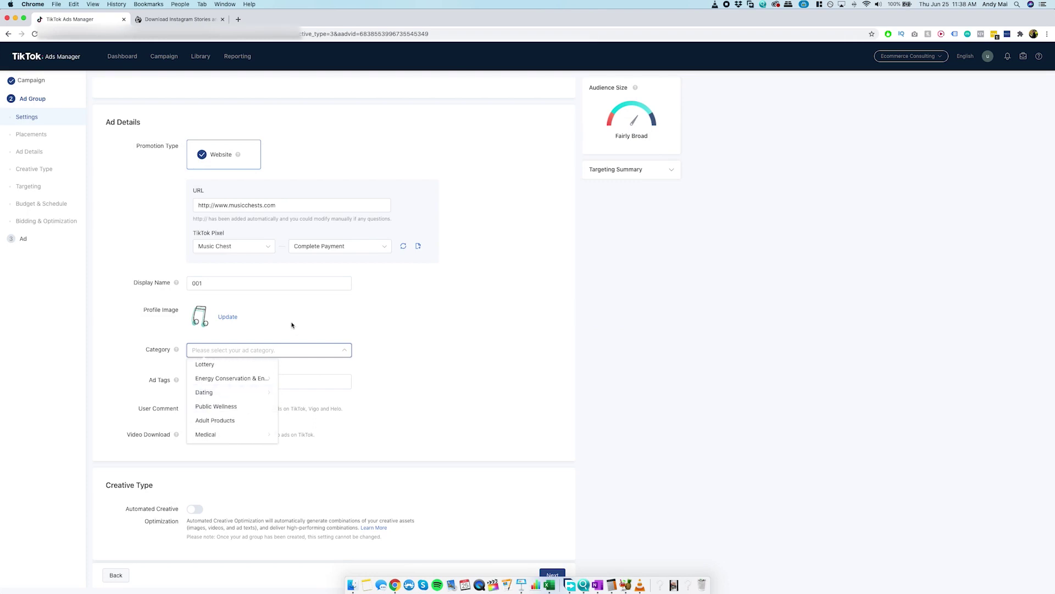
left_click(282, 348)
left_click(278, 353)
scroll(250, 399, "down", 5)
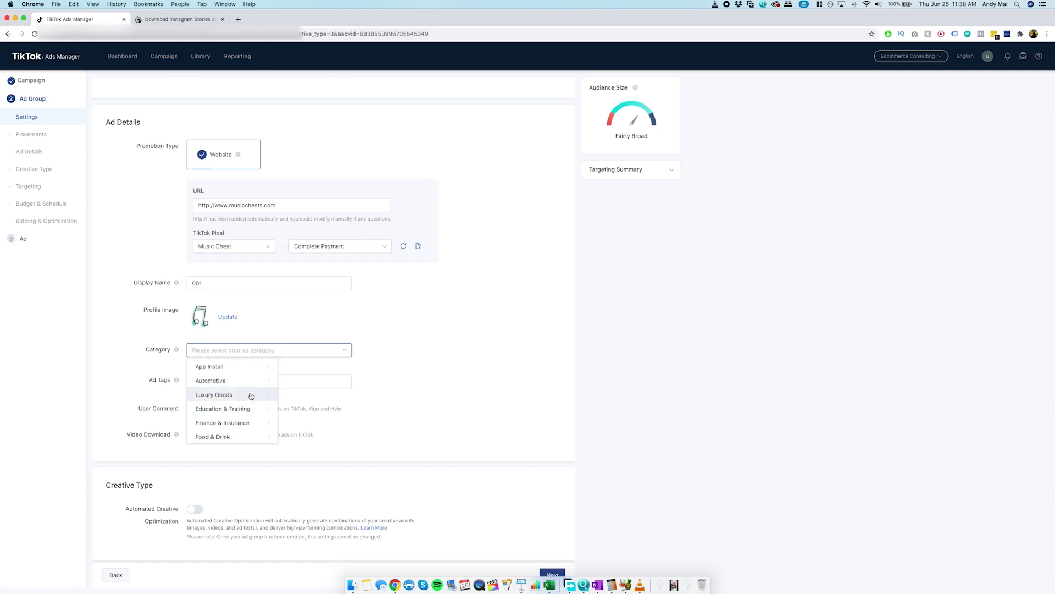
scroll(242, 418, "up", 5)
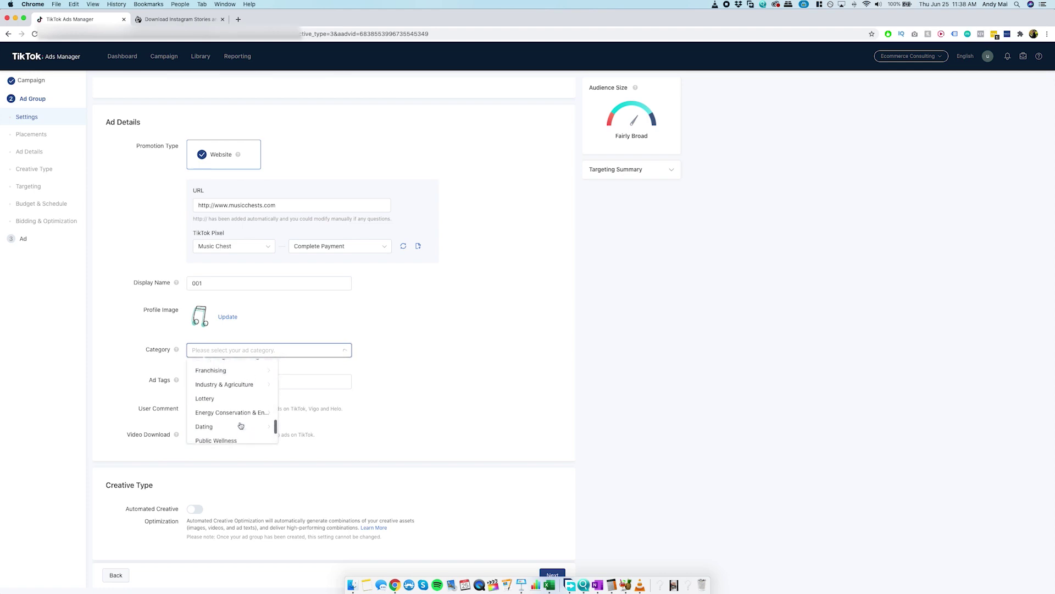
scroll(240, 425, "up", 4)
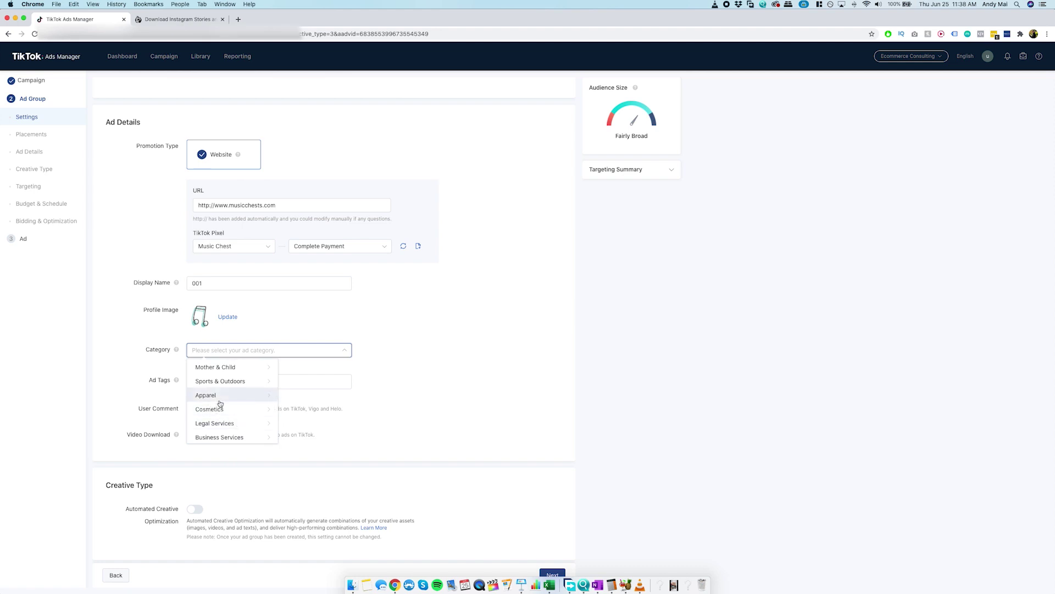
scroll(220, 403, "up", 3)
scroll(220, 403, "up", 5)
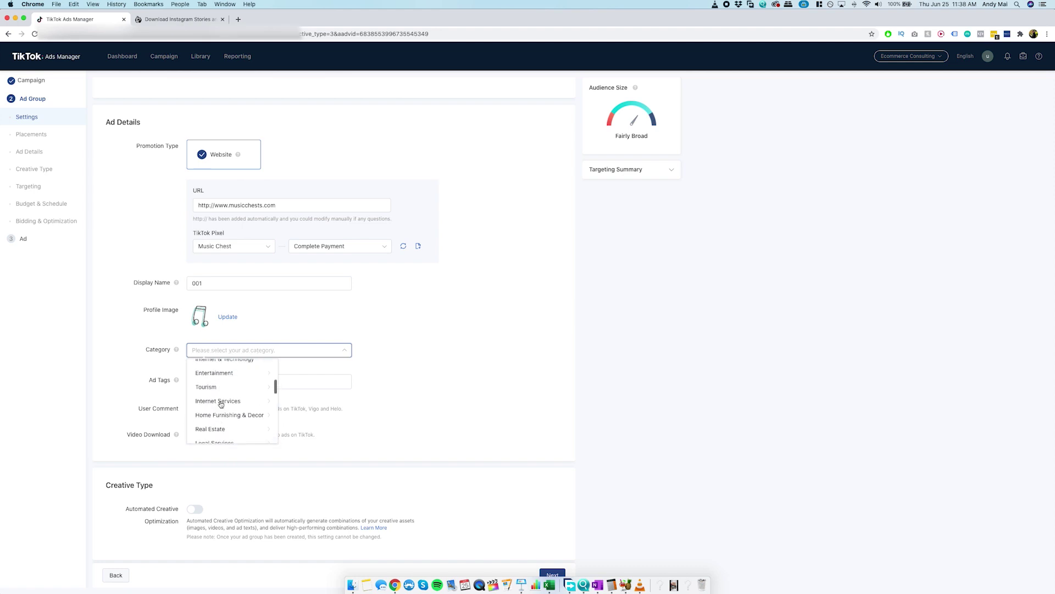
scroll(220, 408, "up", 3)
left_click(219, 435)
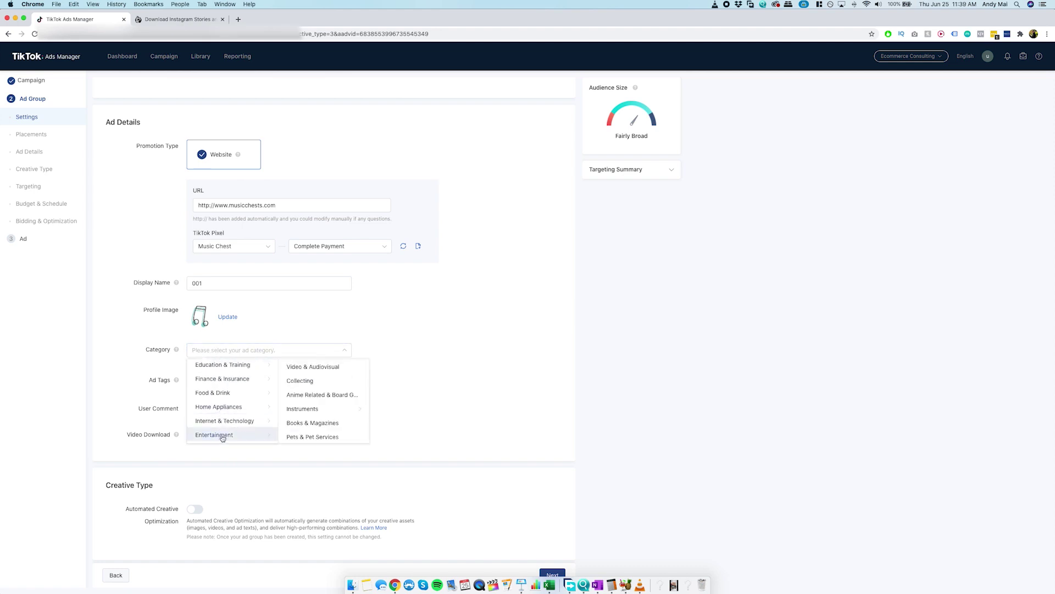
scroll(329, 408, "down", 3)
scroll(328, 409, "up", 2)
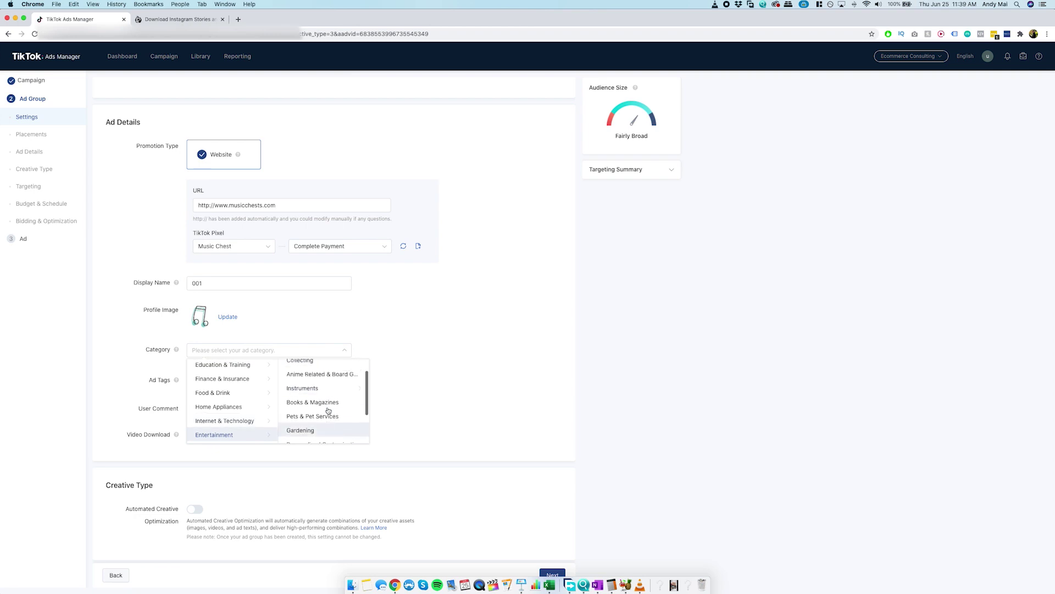
scroll(328, 411, "down", 3)
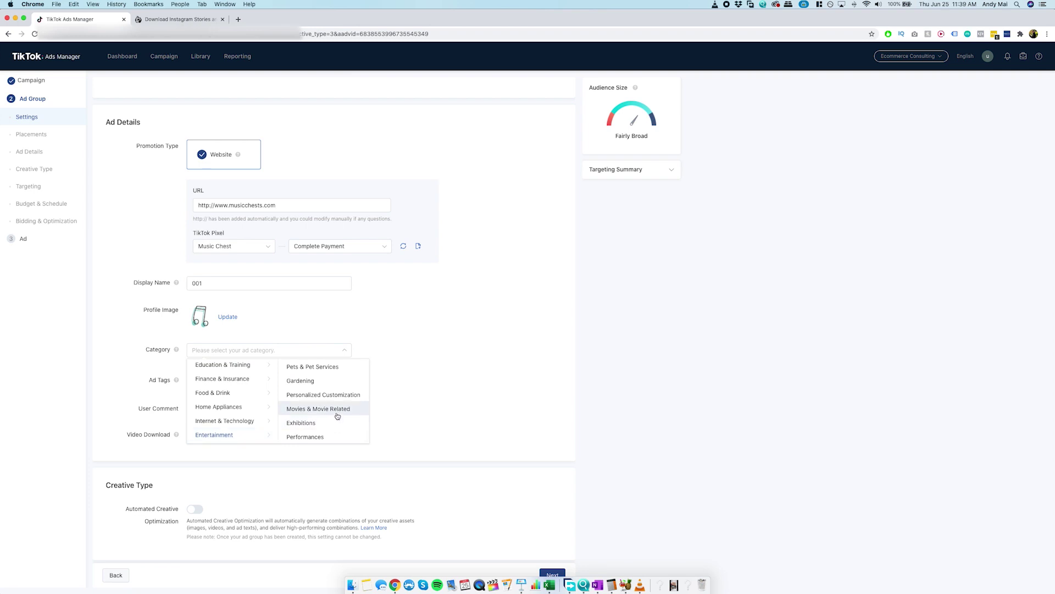
left_click(334, 410)
Step: Add the ad tags moana, disney, frozen and let it go
left_click(226, 386)
type("mo")
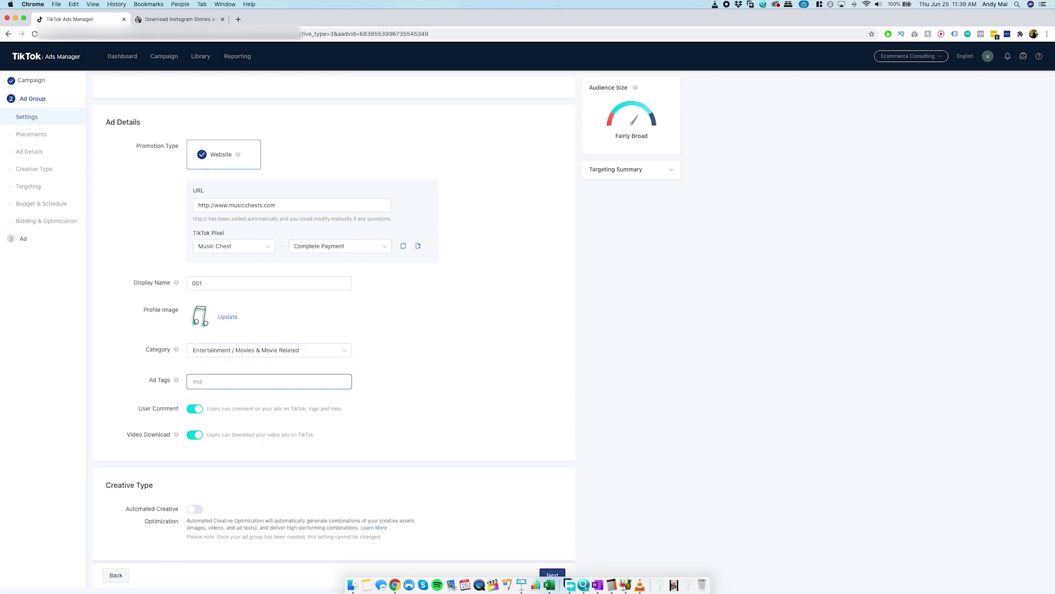
type("ana")
key("Return")
type("disney")
key("Return")
type("fr")
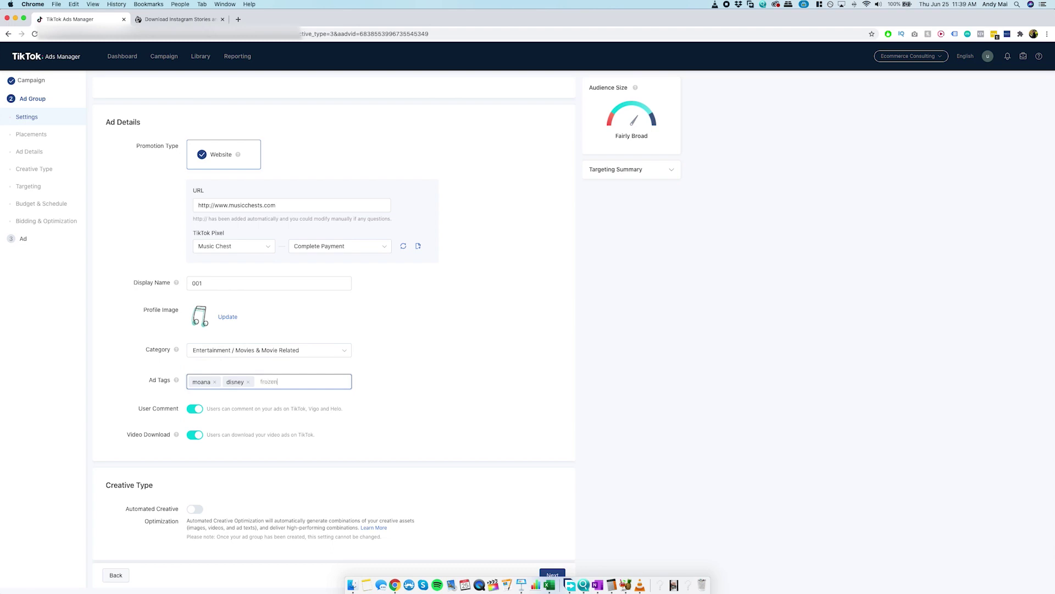
type("ozen")
key("Return")
type("let it g")
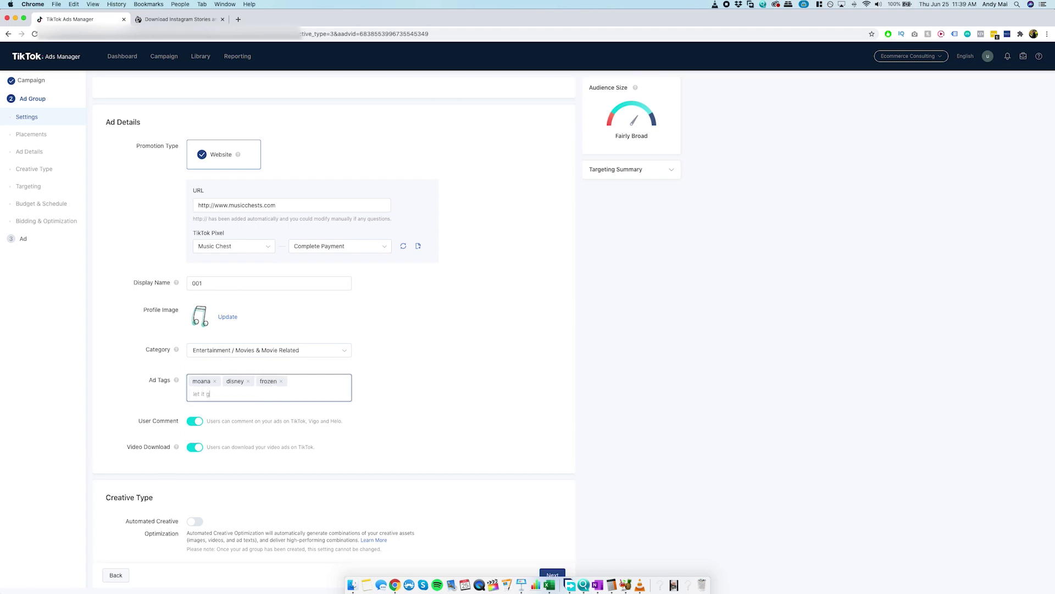
type("o")
key("Return")
Step: Extend the ad tags with it calls me, the rock, hawaii, music and singing
type("it calls me")
key("Return")
type("the")
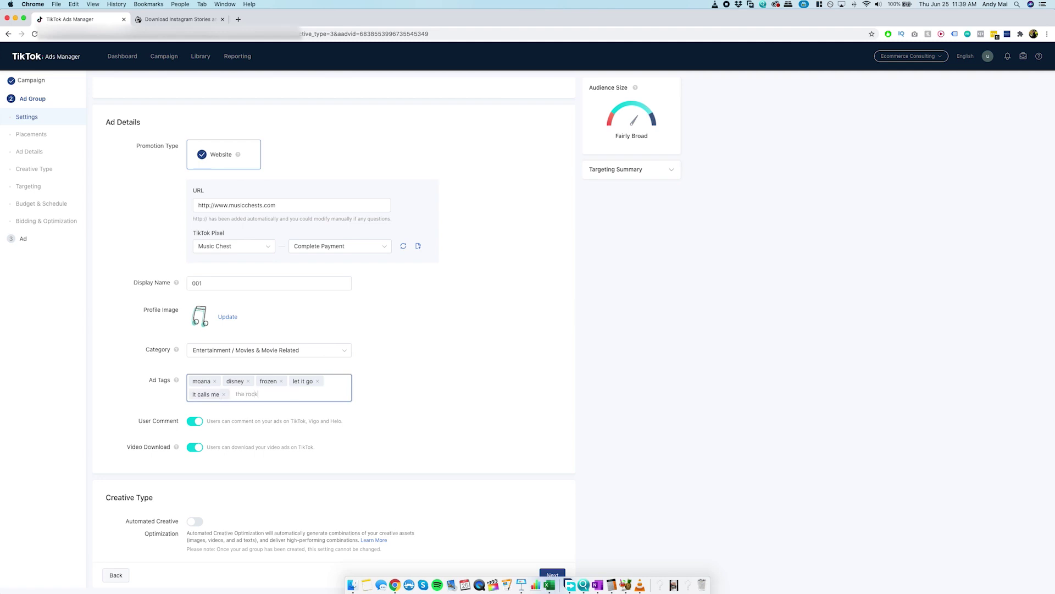
type(" rock")
key("Return")
type("hawaii")
key("Return")
type("music")
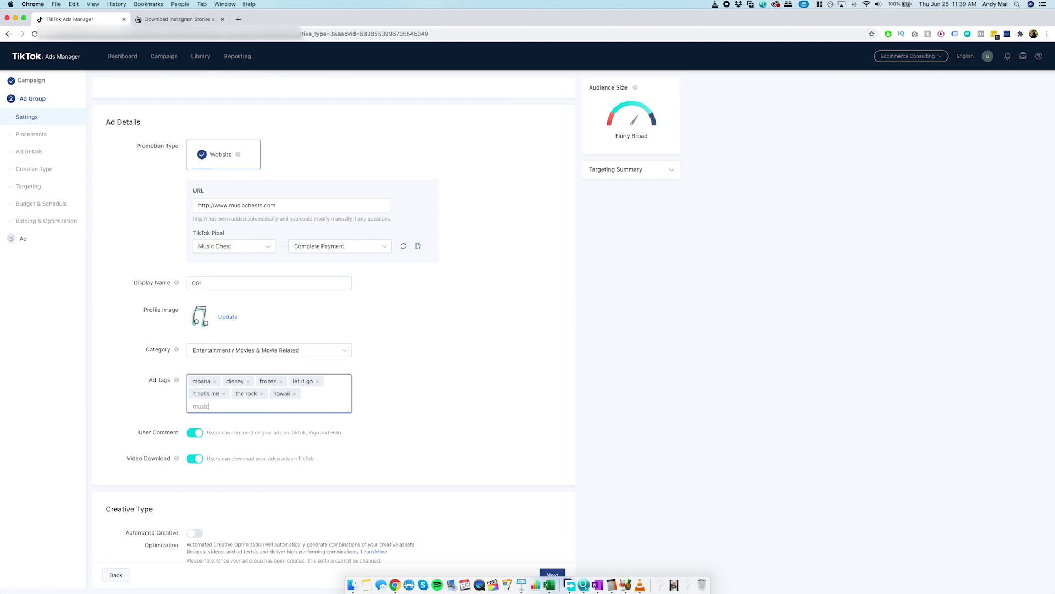
key("Return")
type("singing")
key("Return")
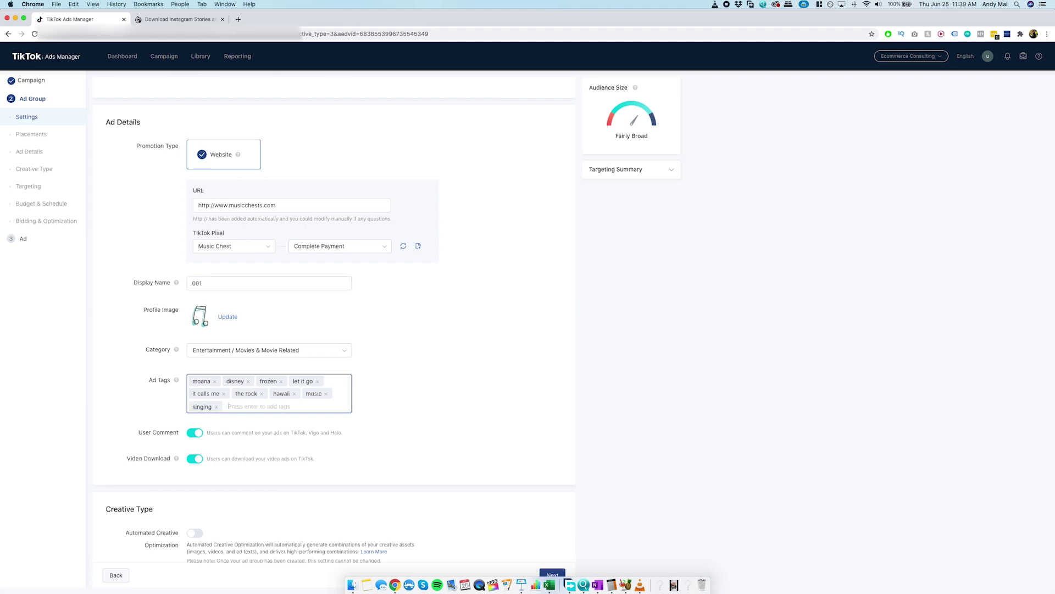
Step: Add music box, piano and pixar as further ad tags and look over the tag list
type("music box")
key("Return")
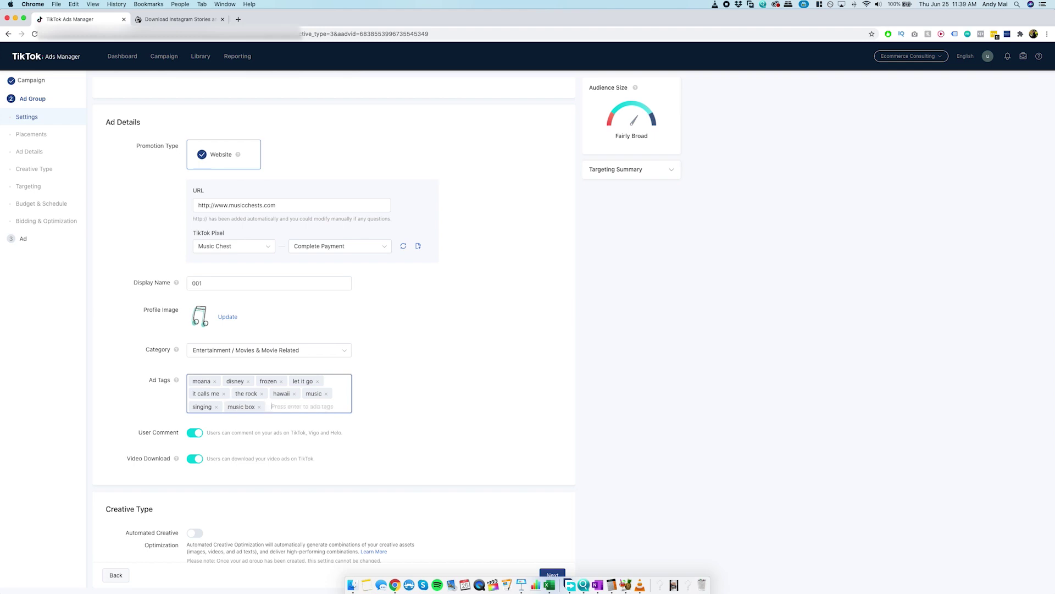
type("pa")
type("ano")
key("Return")
type("pixar")
key("Return")
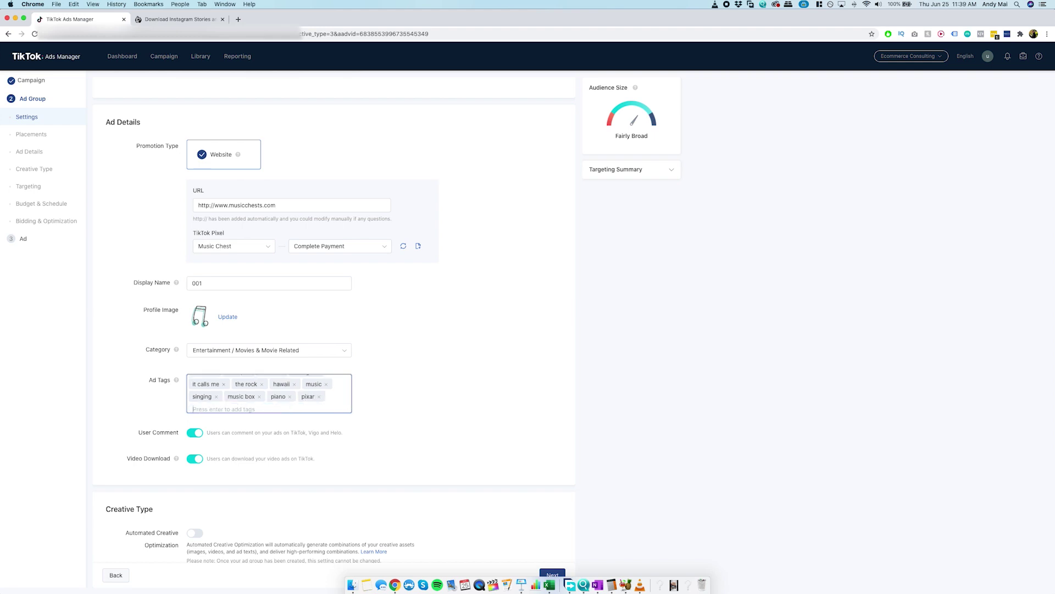
scroll(231, 406, "up", 2)
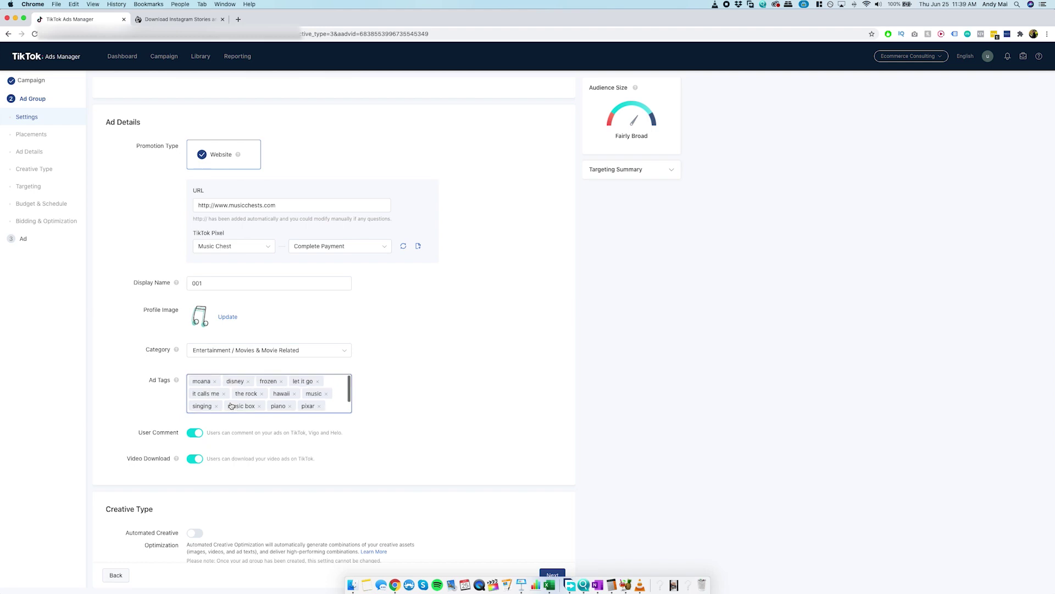
scroll(232, 406, "down", 2)
scroll(231, 406, "up", 2)
scroll(230, 409, "down", 2)
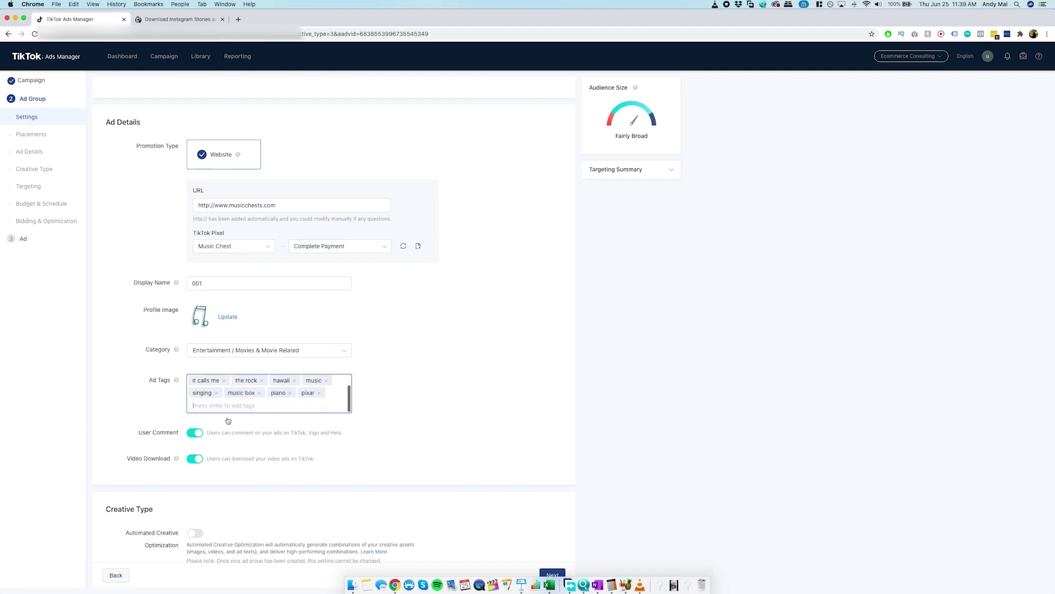
Step: Examine the included audience, excluded audience and location choices in the targeting settings
scroll(259, 476, "down", 1)
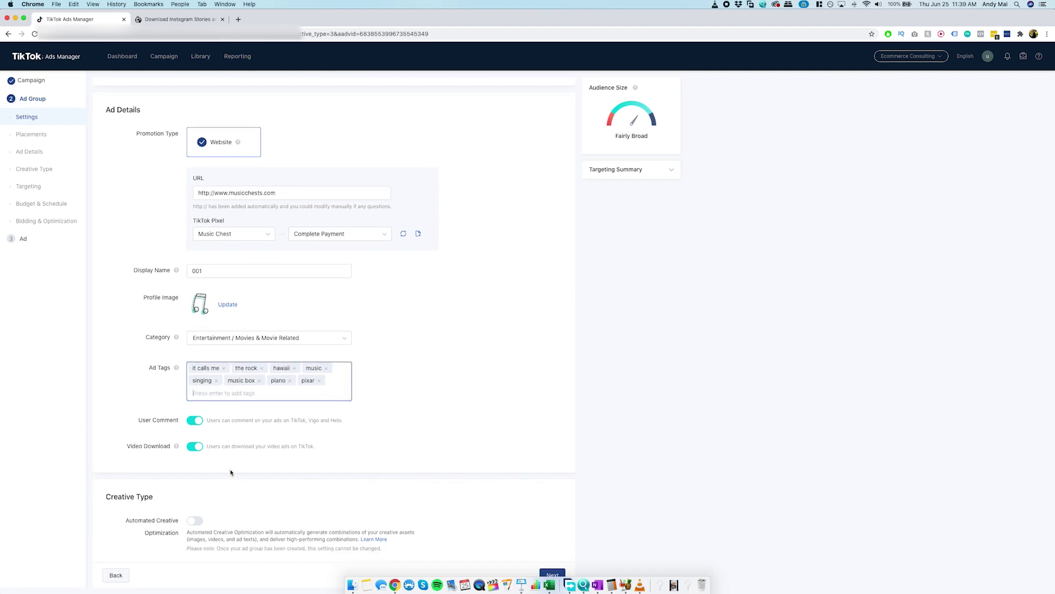
scroll(273, 453, "down", 10)
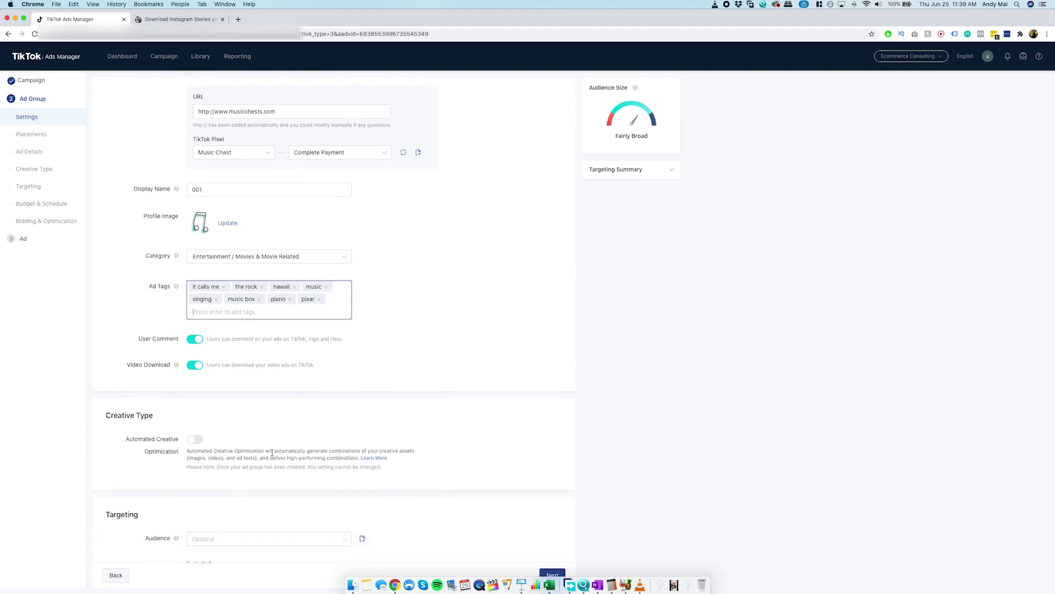
left_click(254, 424)
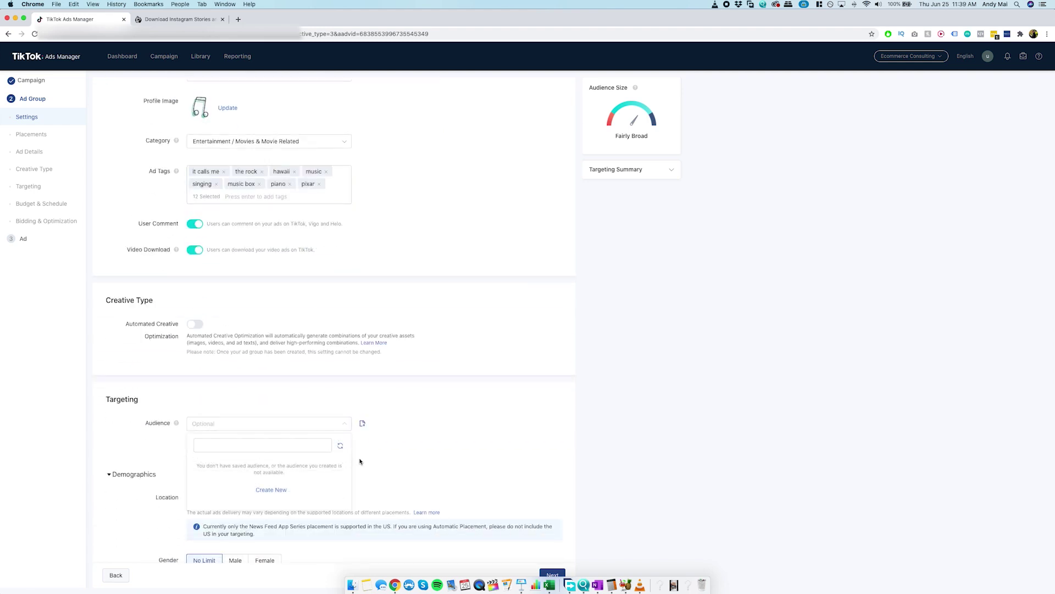
left_click(390, 462)
left_click(258, 461)
left_click(414, 464)
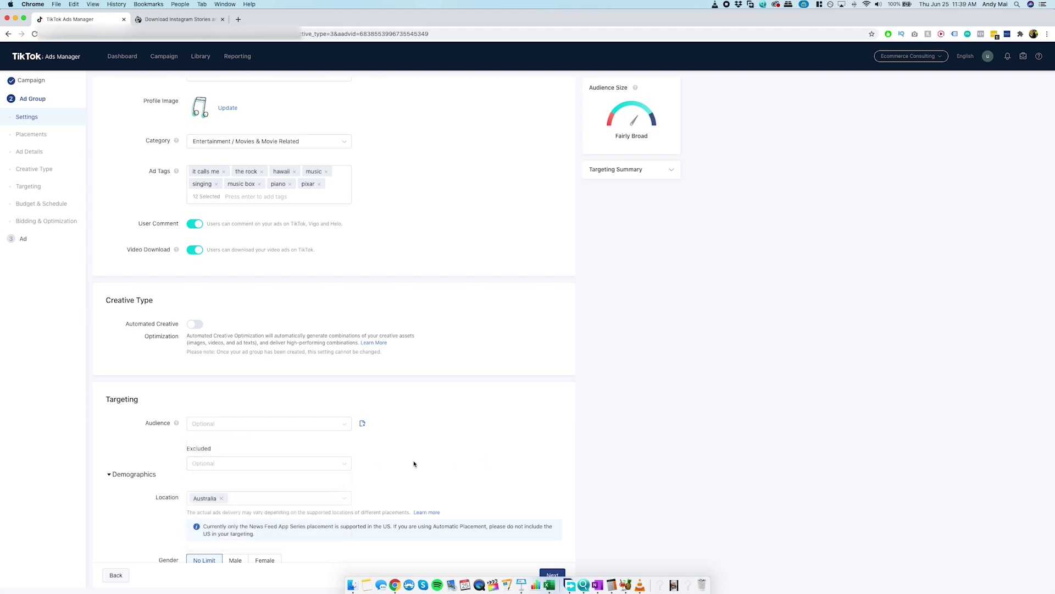
scroll(414, 463, "down", 5)
left_click(258, 408)
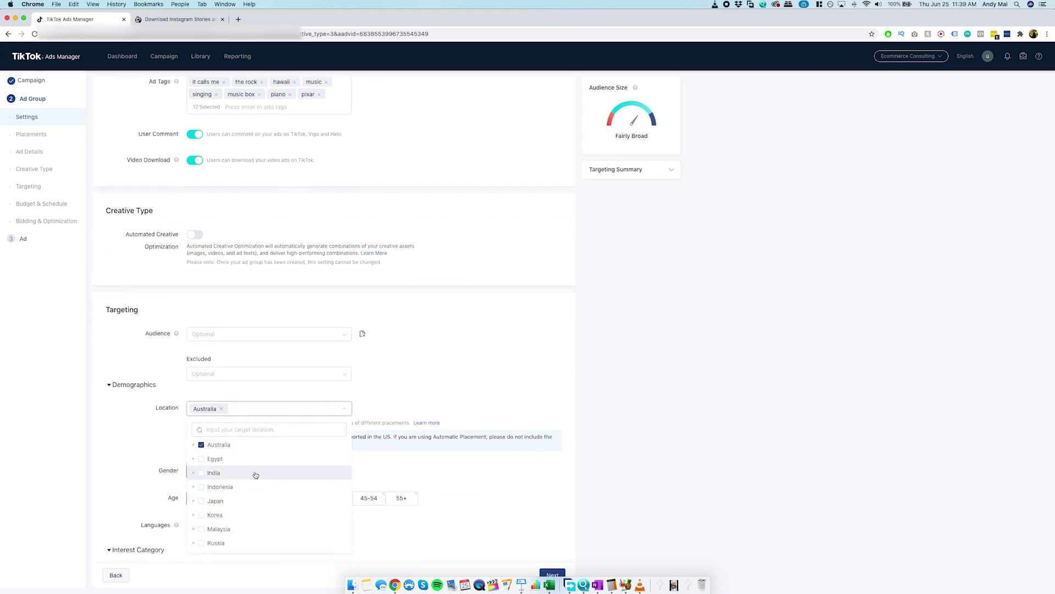
left_click(420, 427)
Step: Limit the target ages to the groups 25-34, 35-44, 45-54 and 55+
scroll(420, 426, "down", 4)
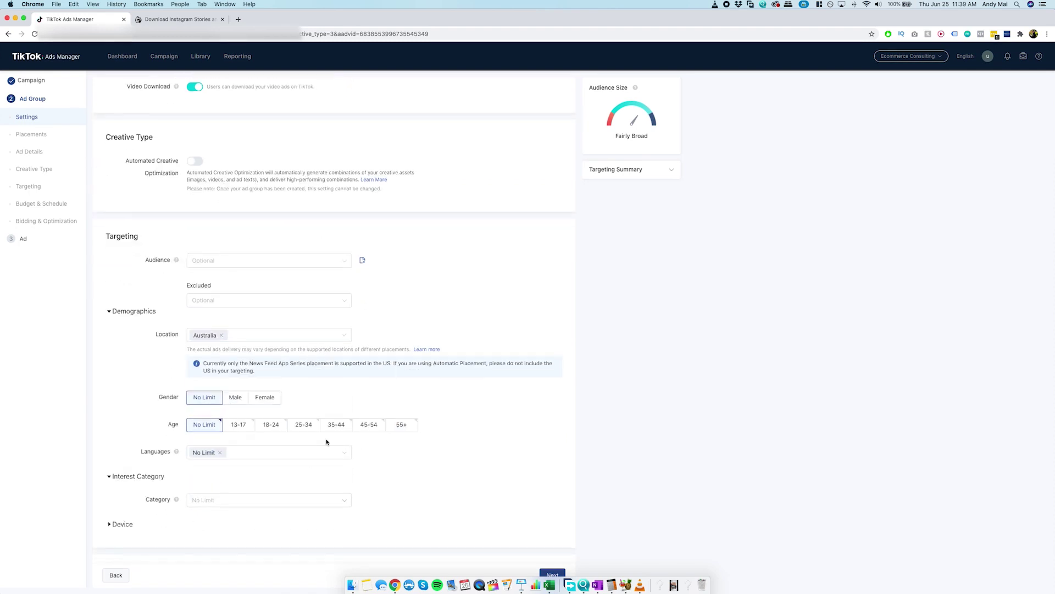
left_click(303, 424)
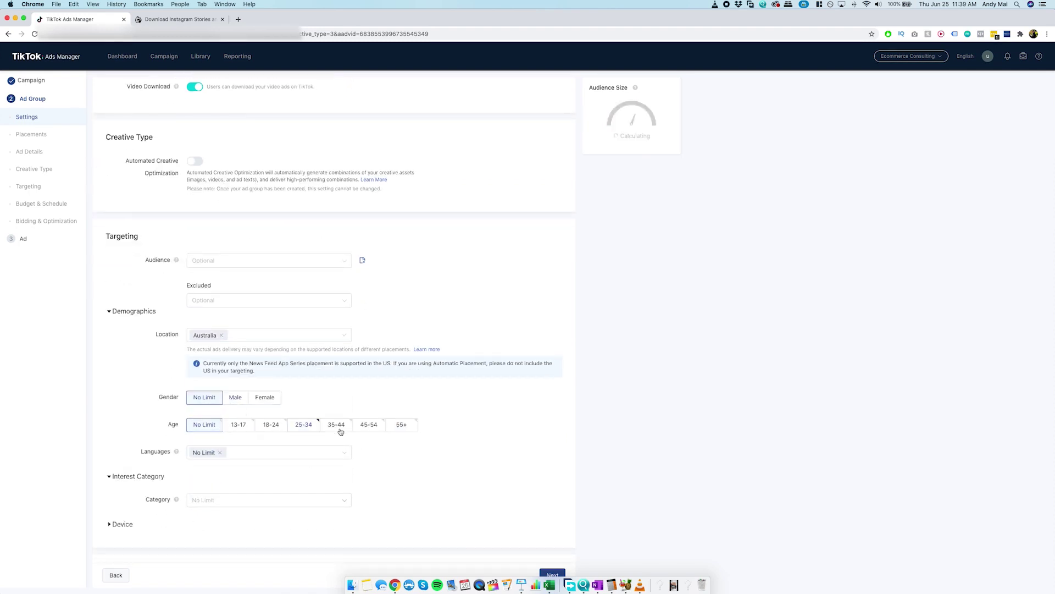
left_click(336, 424)
left_click(369, 424)
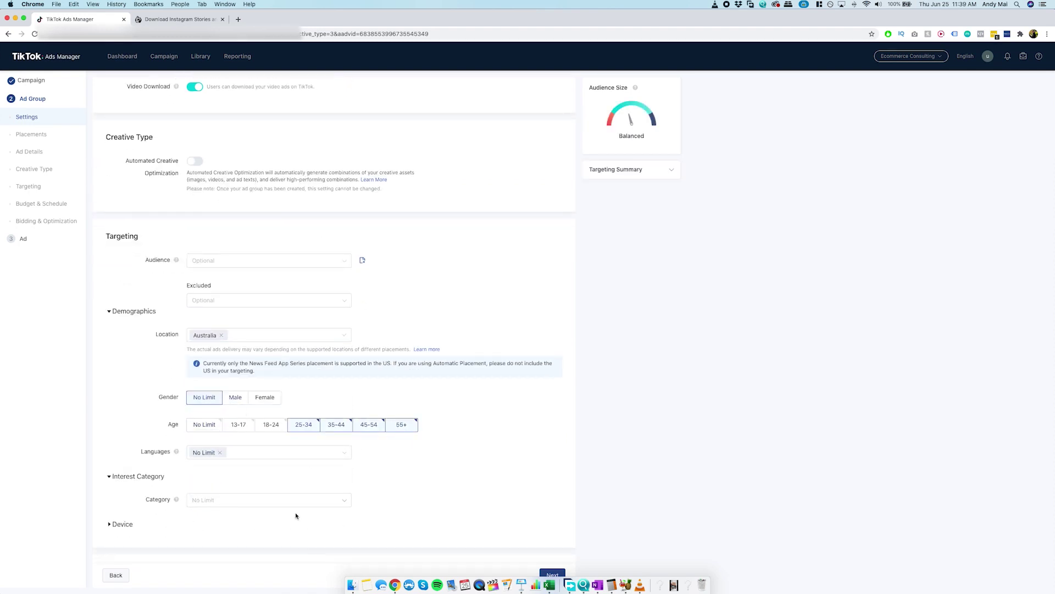
Step: Set the target language to English
scroll(297, 513, "down", 3)
scroll(252, 456, "down", 8)
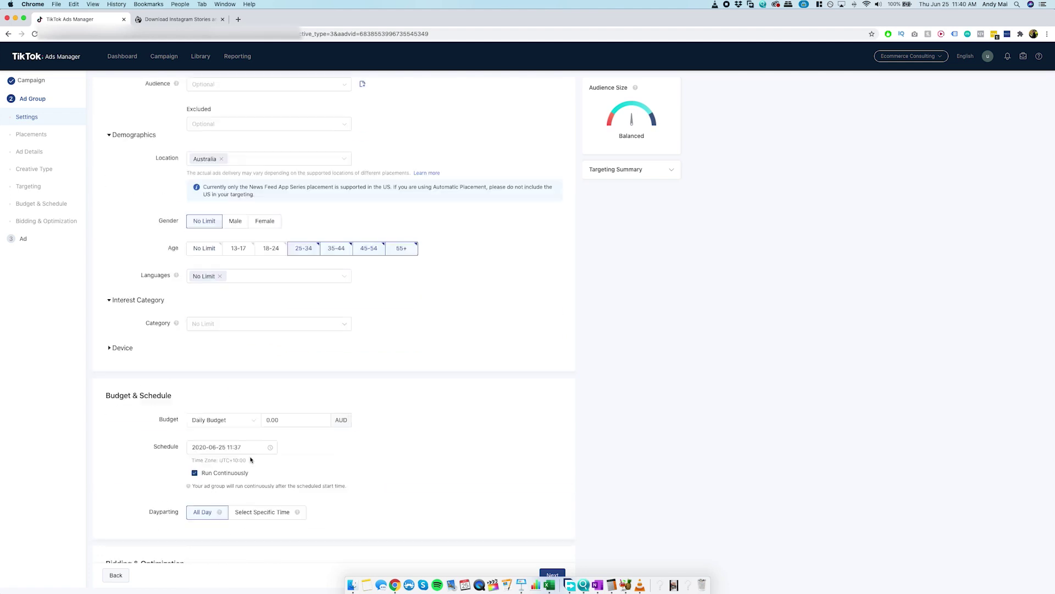
left_click(231, 251)
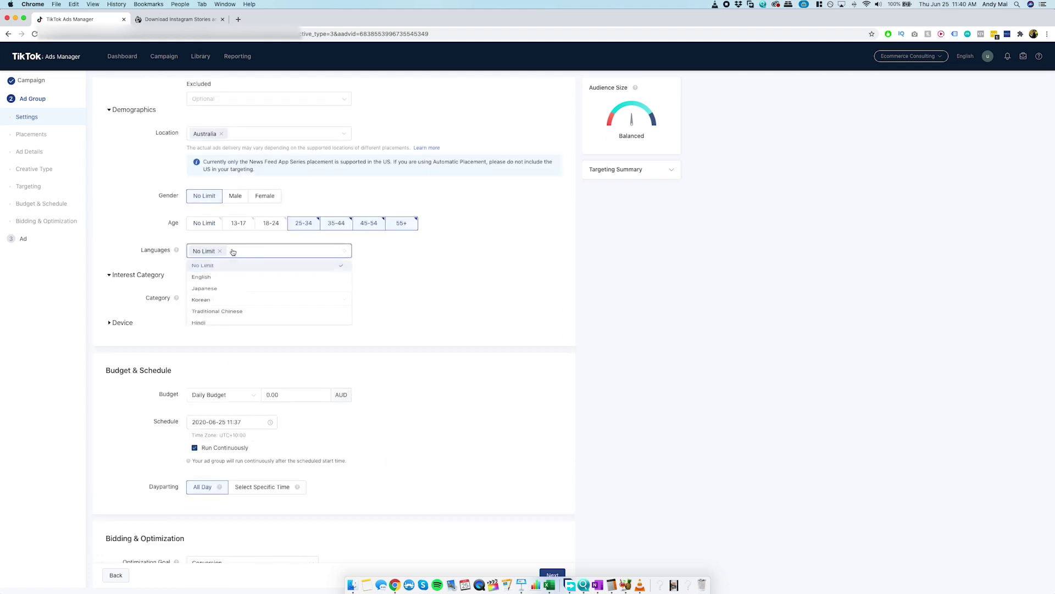
left_click(231, 281)
left_click(467, 356)
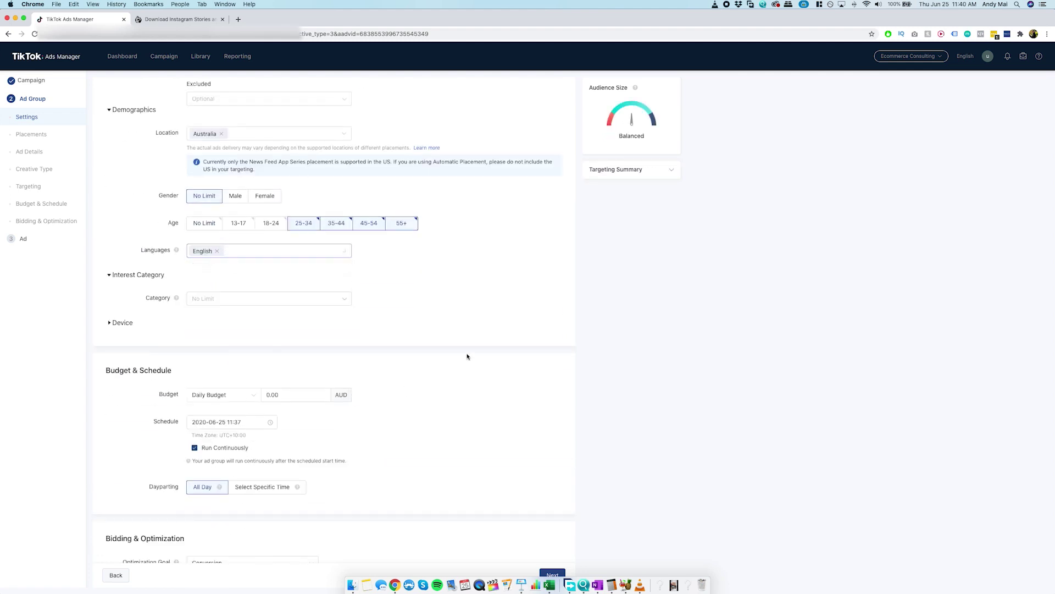
Step: Look through the interest categories and expand News & Entertainment without leaving the whole category selected
left_click(247, 300)
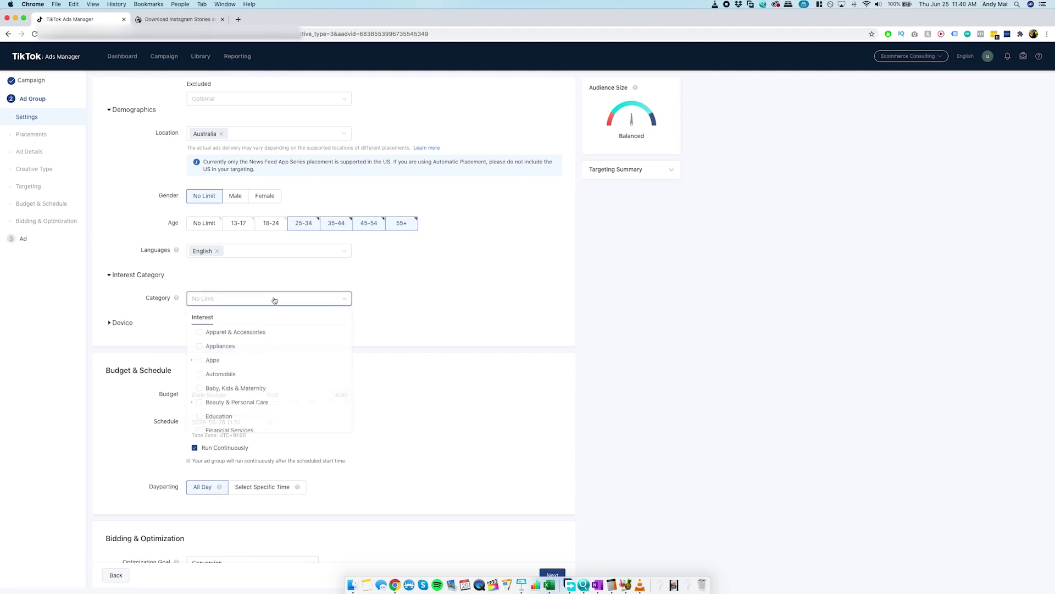
scroll(244, 395, "down", 3)
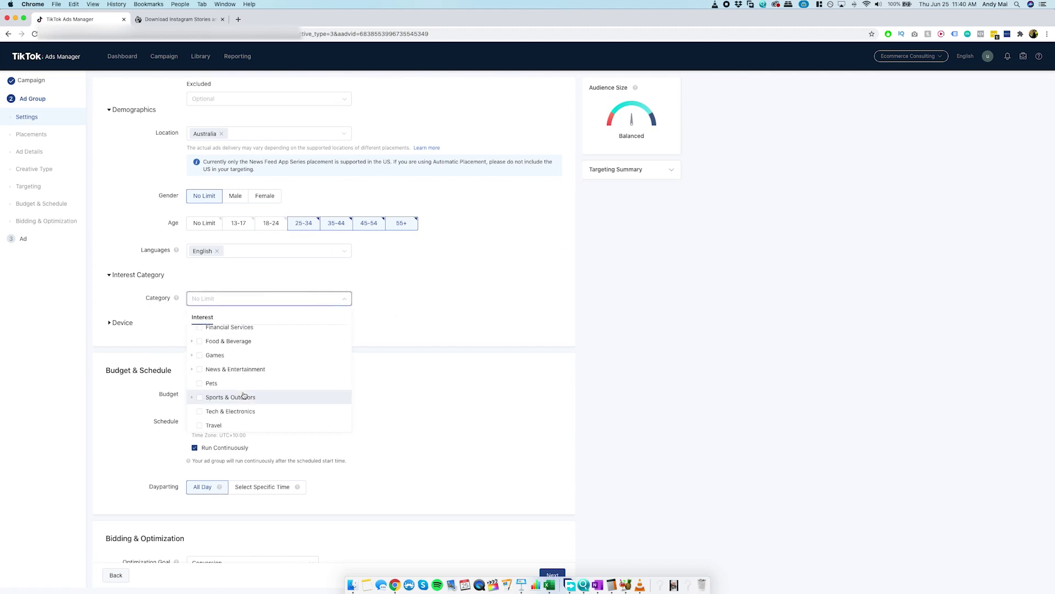
scroll(238, 419, "up", 3)
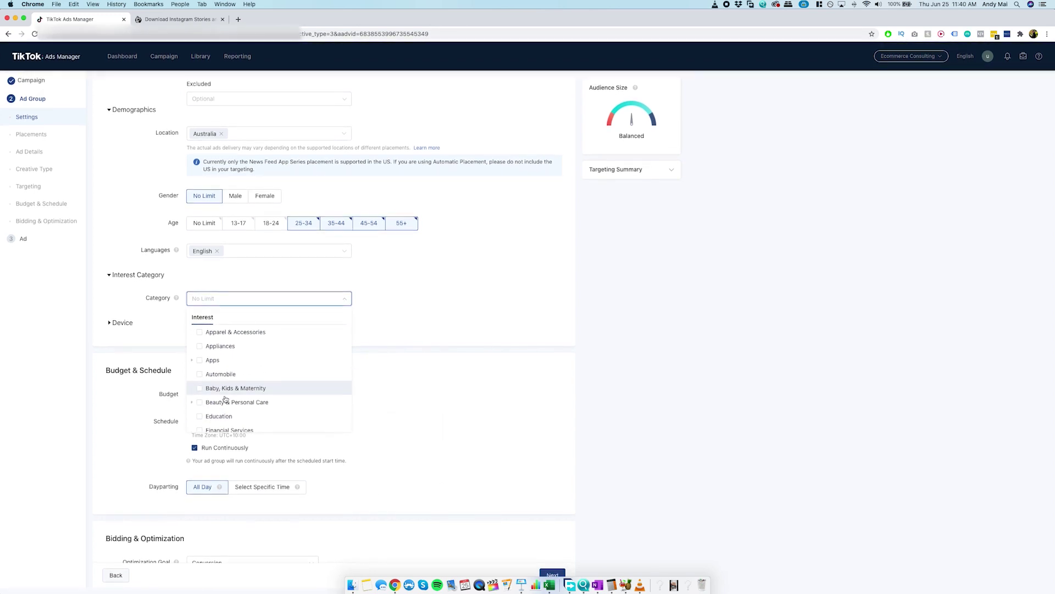
scroll(231, 410, "down", 2)
scroll(236, 406, "down", 3)
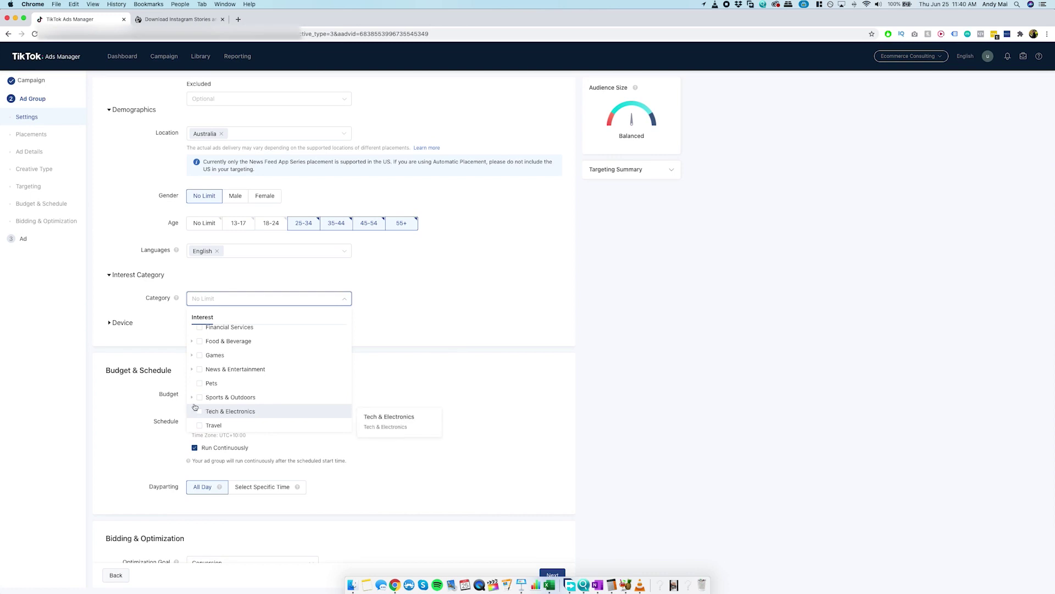
scroll(220, 409, "up", 3)
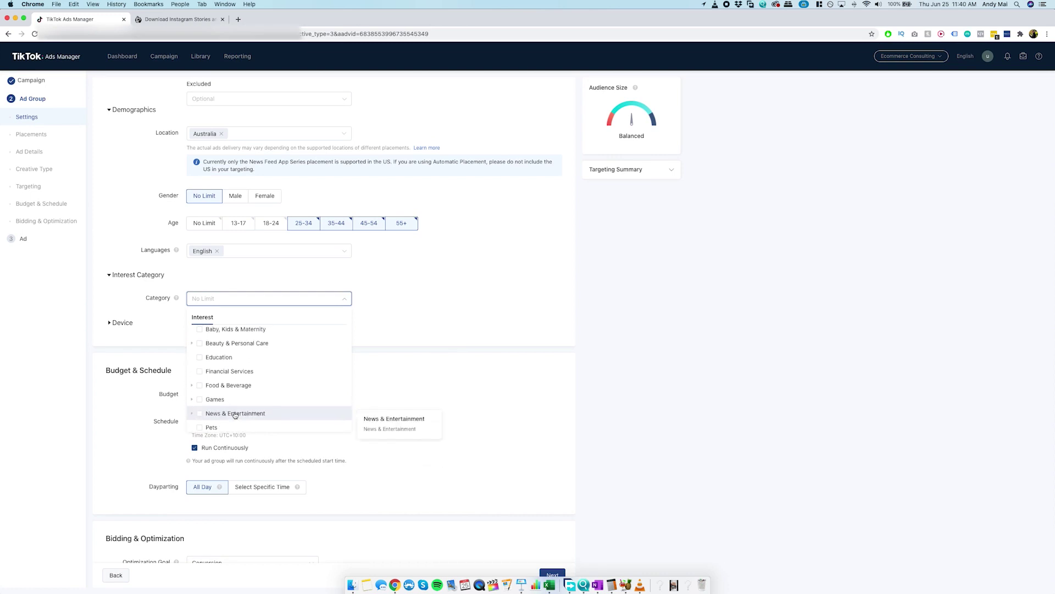
left_click(235, 414)
scroll(239, 432, "down", 3)
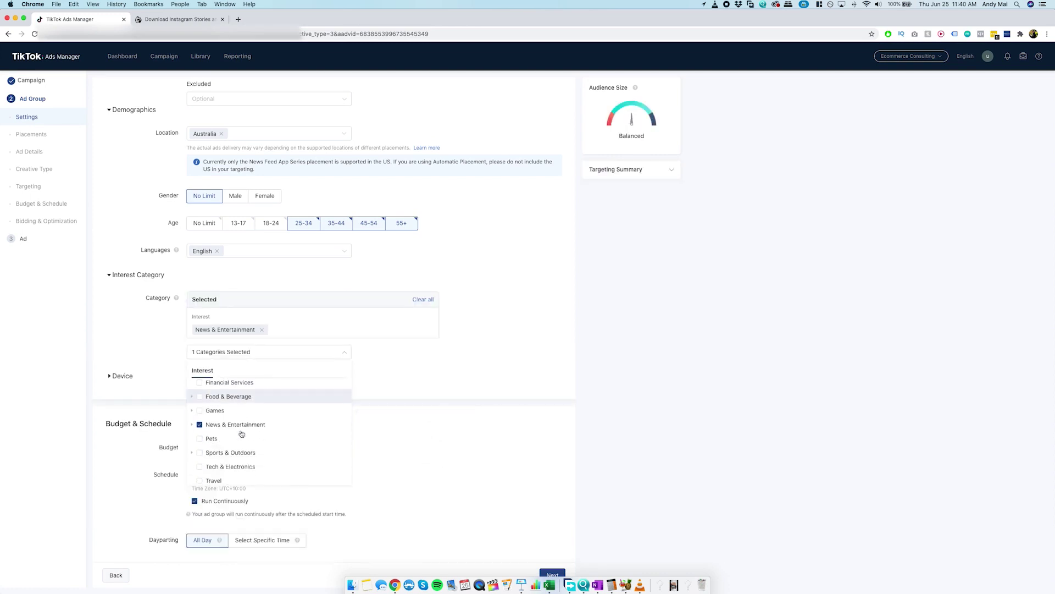
left_click(192, 423)
left_click(200, 423)
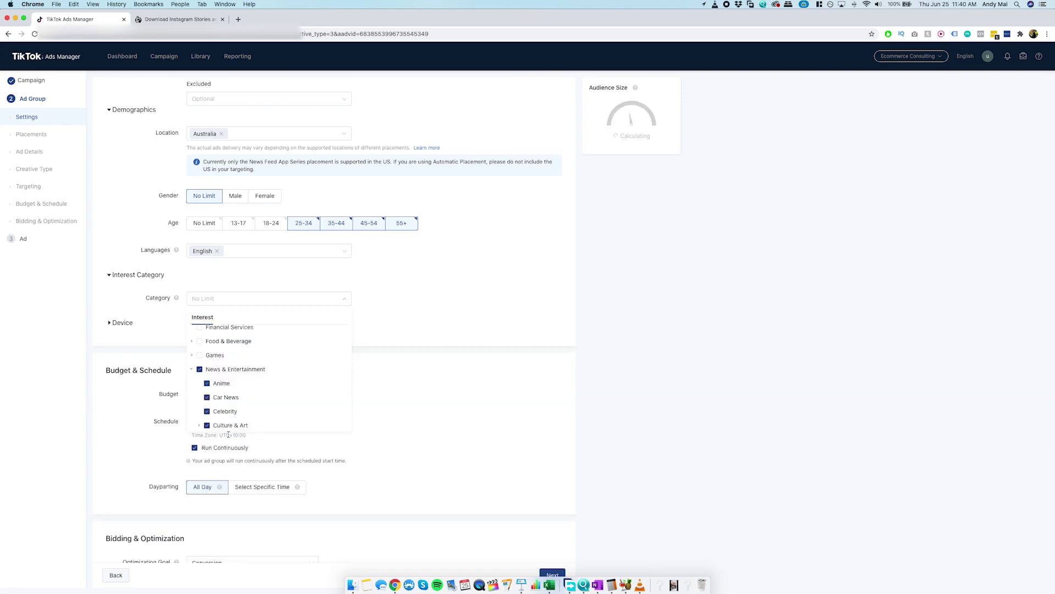
Step: Target the Anime, Celebrity, Movie and TV Drama / TV Series interests under News & Entertainment
left_click(217, 388)
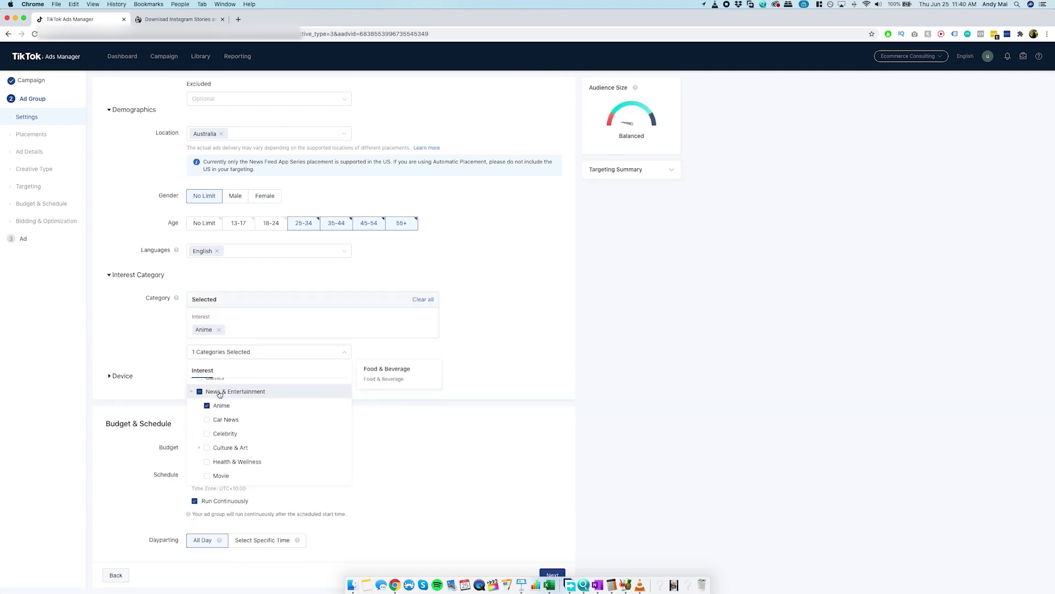
left_click(207, 416)
left_click(199, 431)
scroll(220, 434, "down", 1)
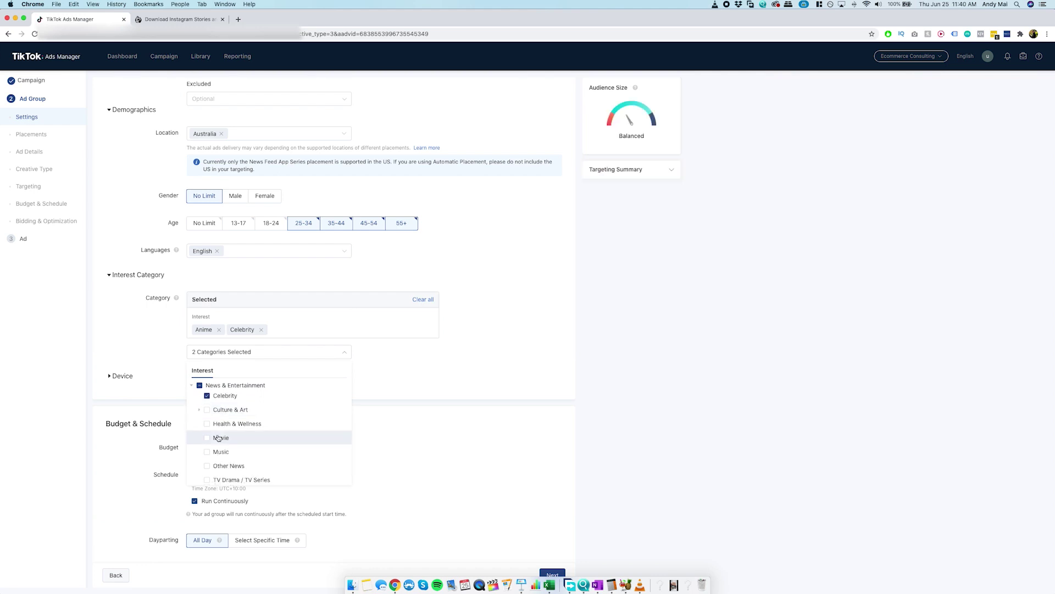
scroll(230, 432, "down", 2)
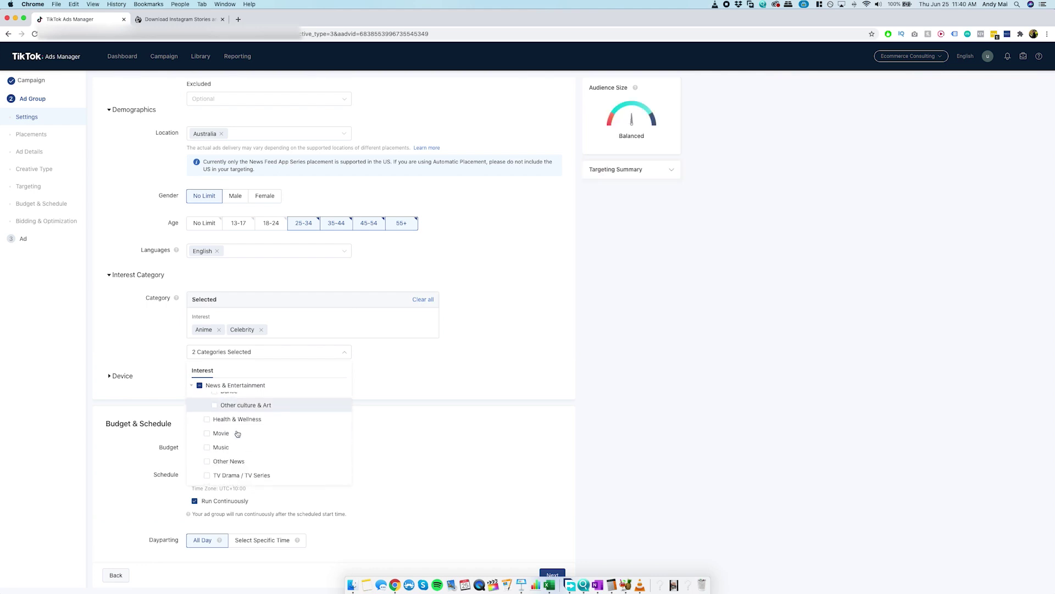
left_click(209, 435)
scroll(209, 435, "down", 1)
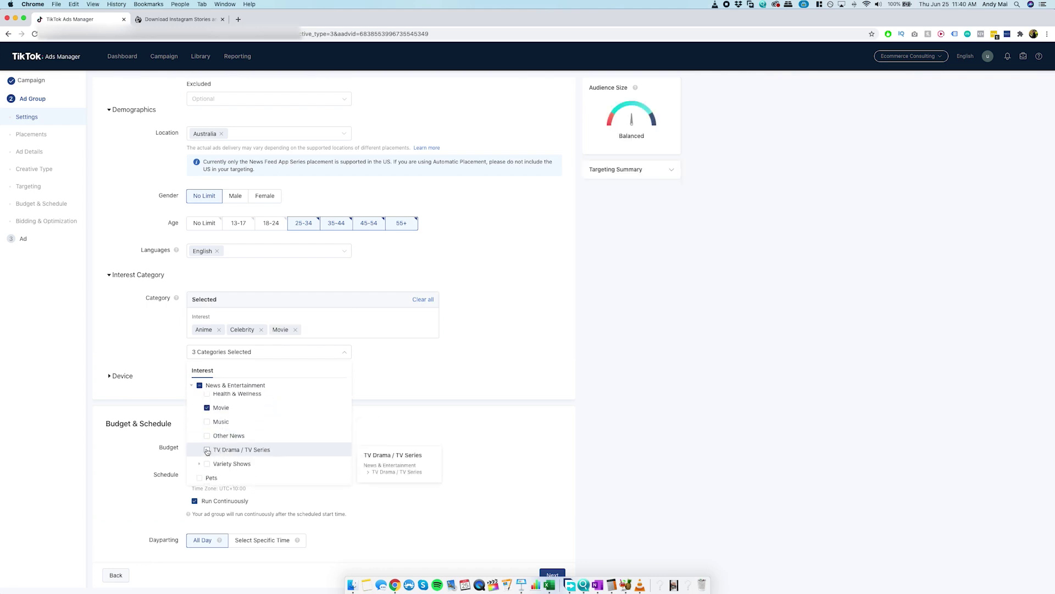
left_click(208, 449)
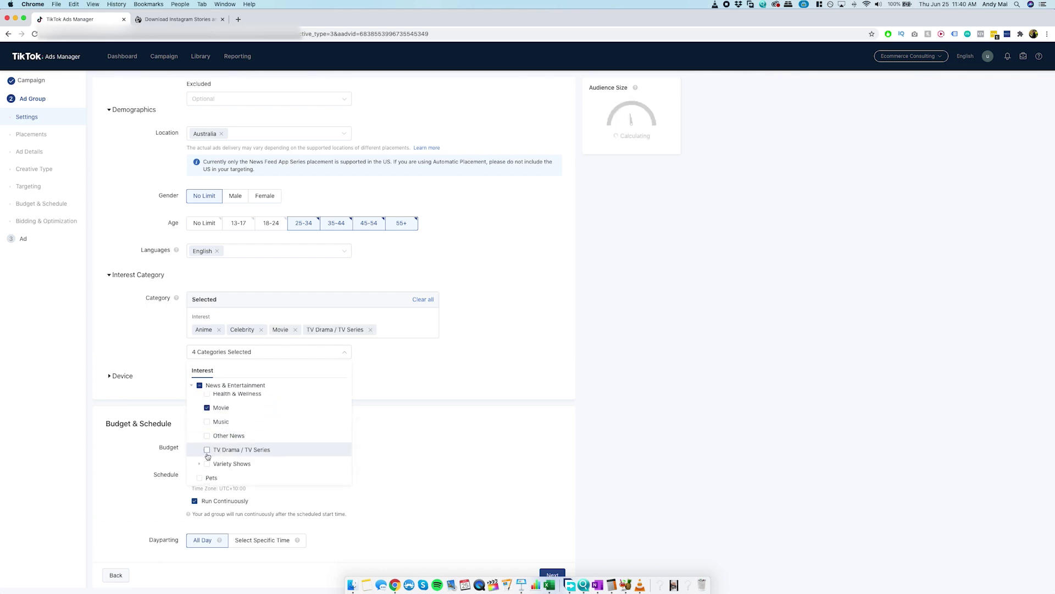
left_click(436, 385)
Step: Set the ad group's daily budget to 20 AUD
scroll(325, 417, "down", 3)
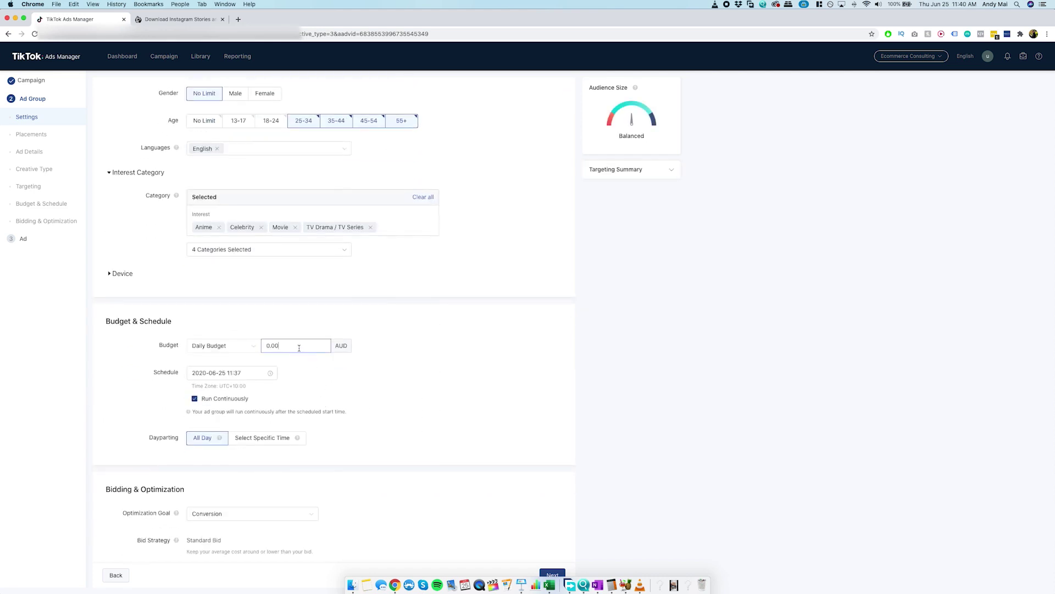
type("15")
left_click(413, 426)
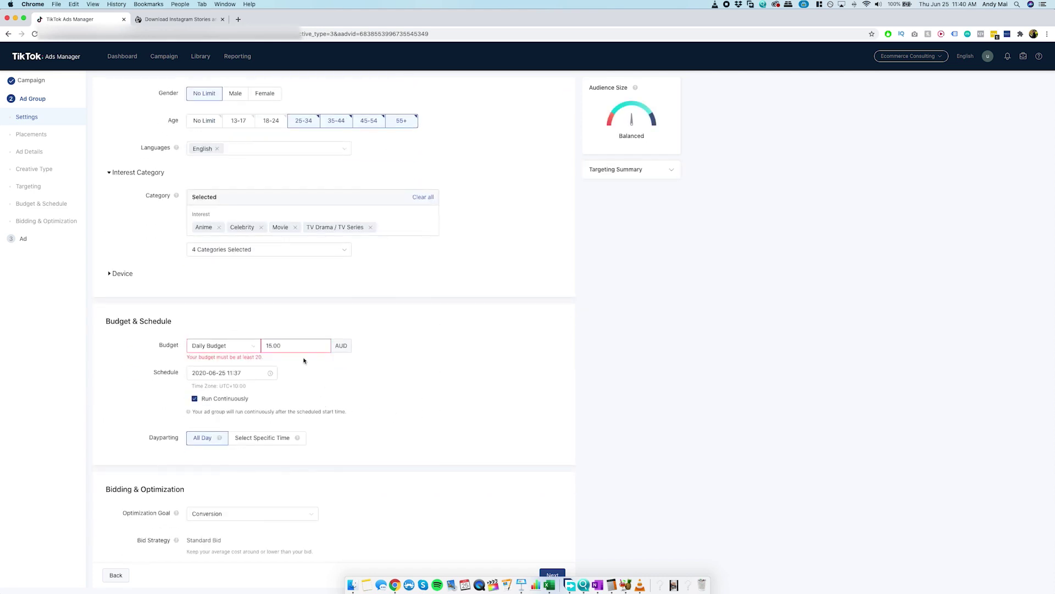
double_click(288, 345)
type("20")
scroll(298, 412, "down", 3)
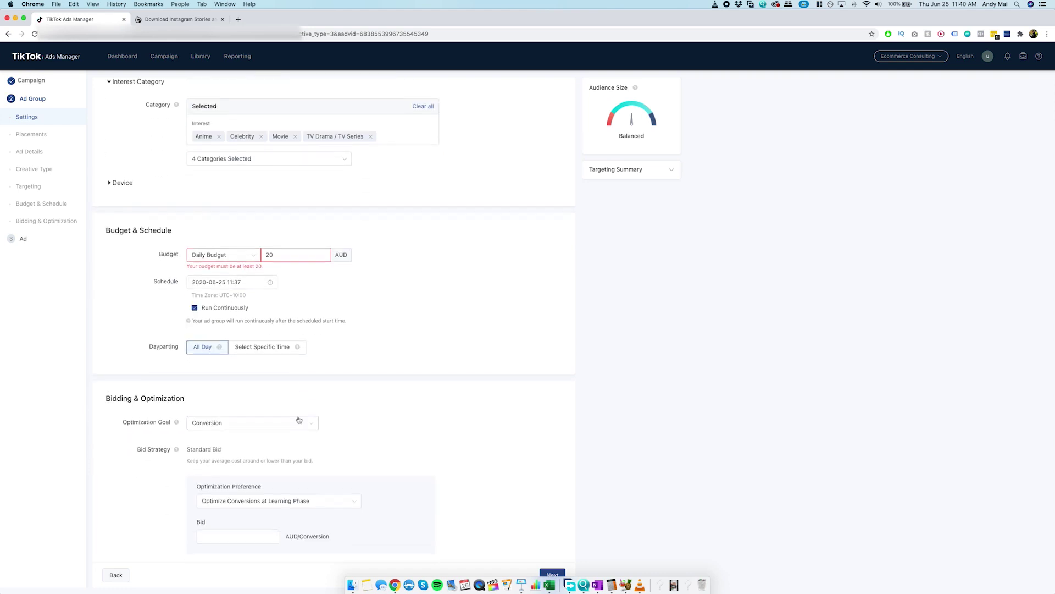
Step: Keep Conversion as the optimization goal and try to continue with a bid of 20 AUD per conversion
left_click(253, 427)
left_click(253, 438)
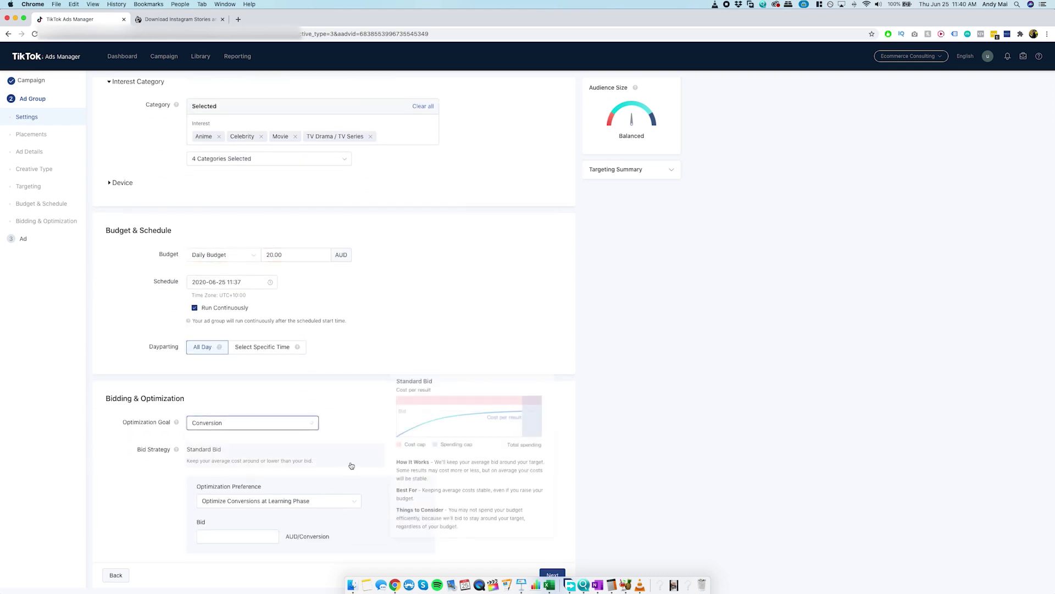
scroll(263, 449, "down", 4)
left_click(240, 416)
type("2")
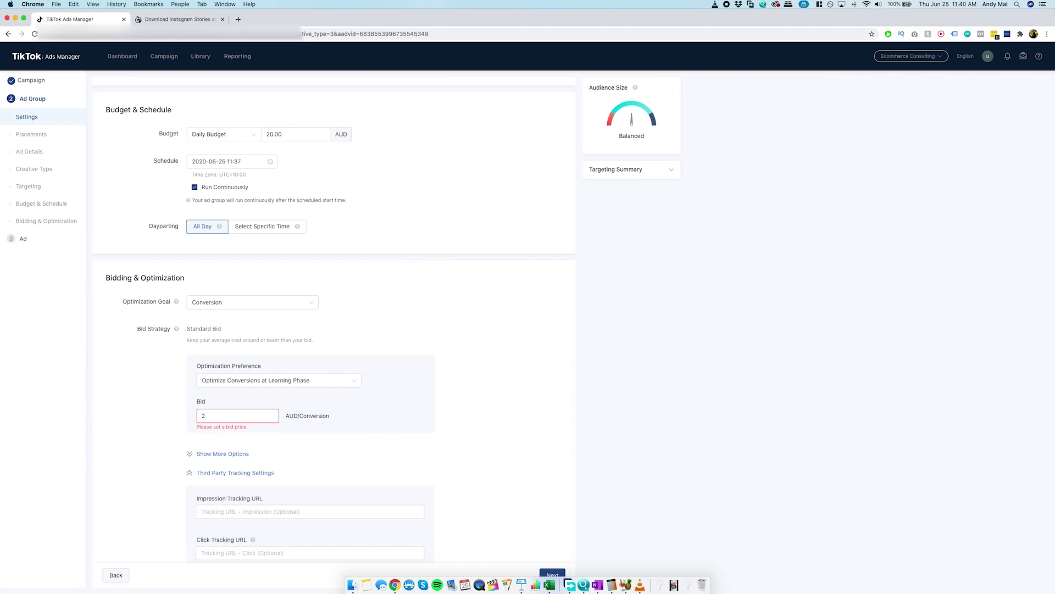
type("0")
left_click(424, 452)
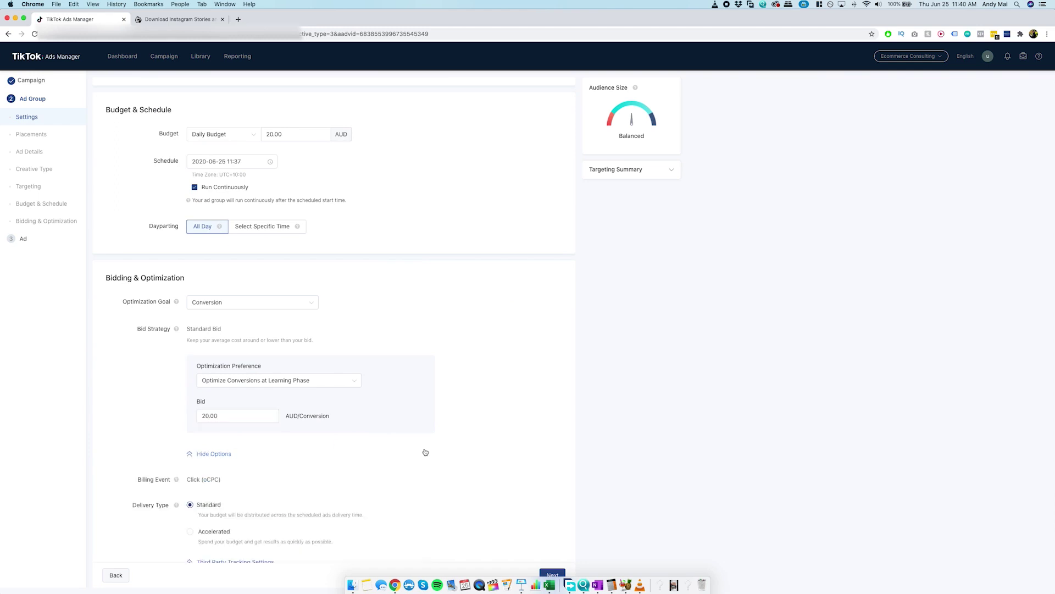
scroll(426, 452, "down", 5)
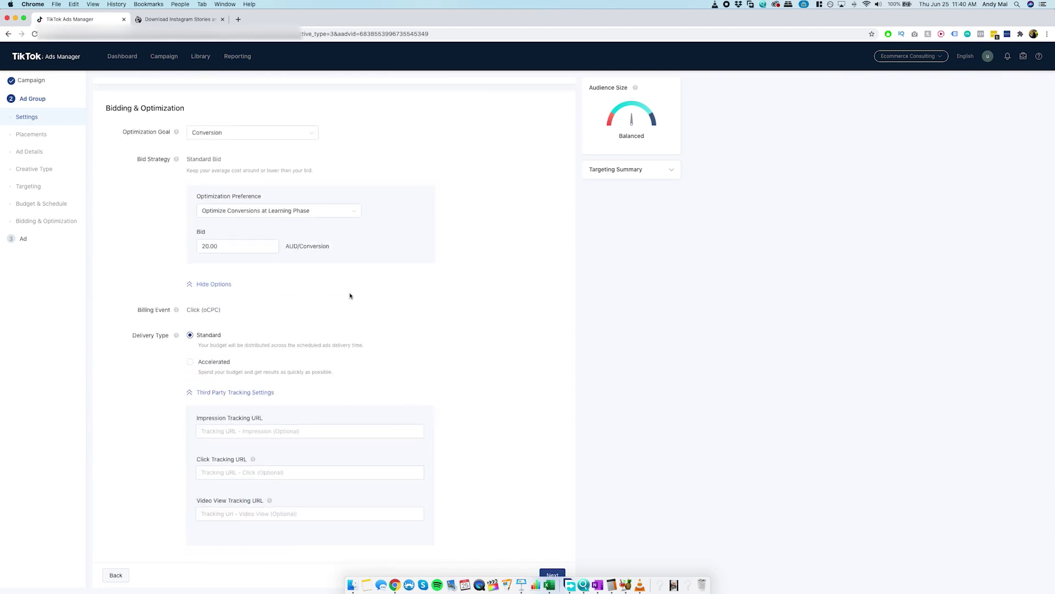
scroll(354, 317, "down", 1)
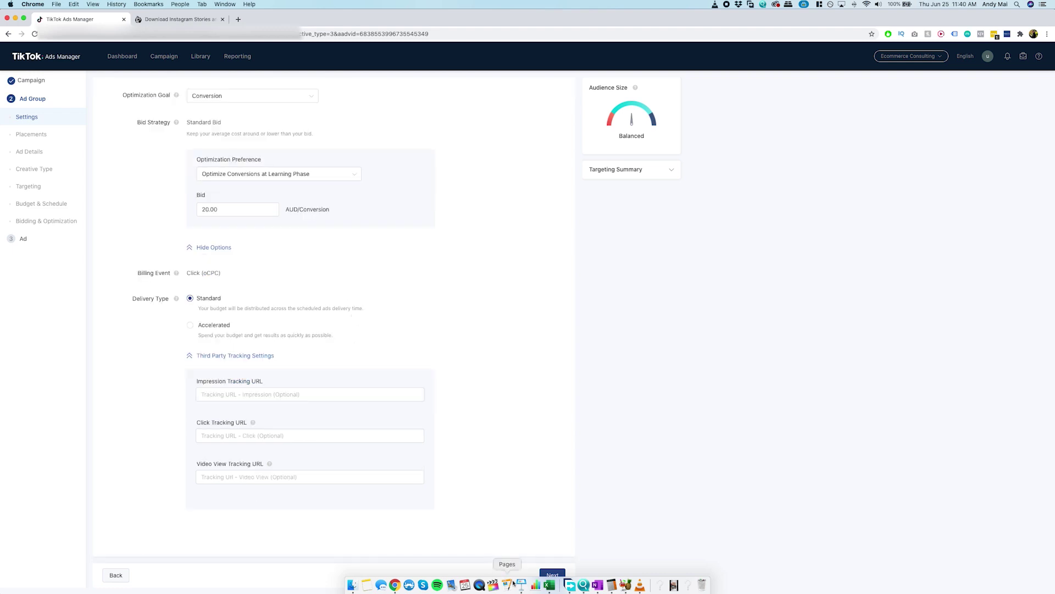
left_click(552, 575)
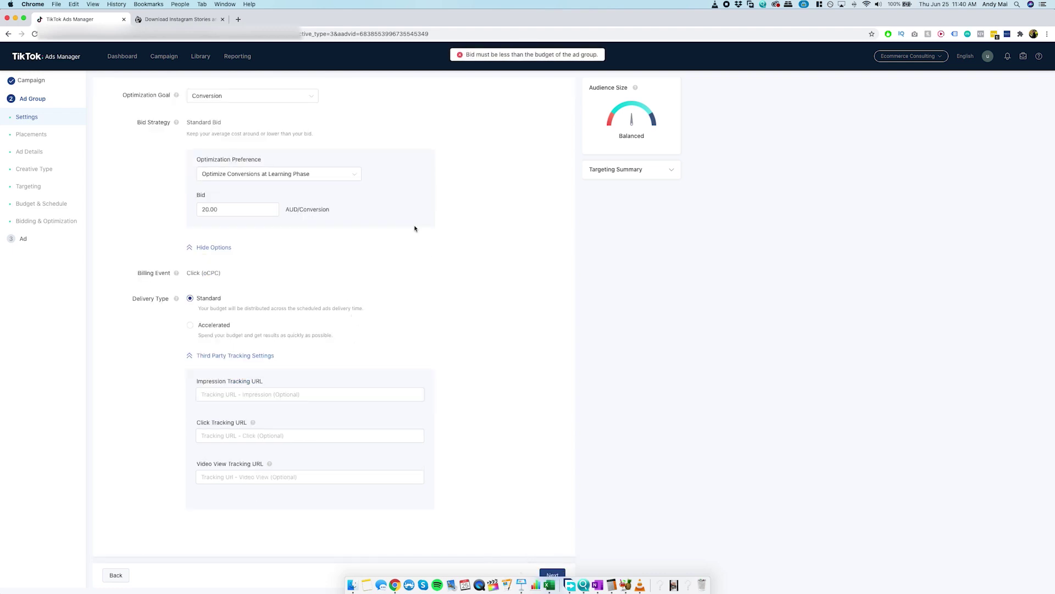
Step: Set the bid to 19.99 AUD per conversion and continue to the ad setup
scroll(425, 281, "up", 8)
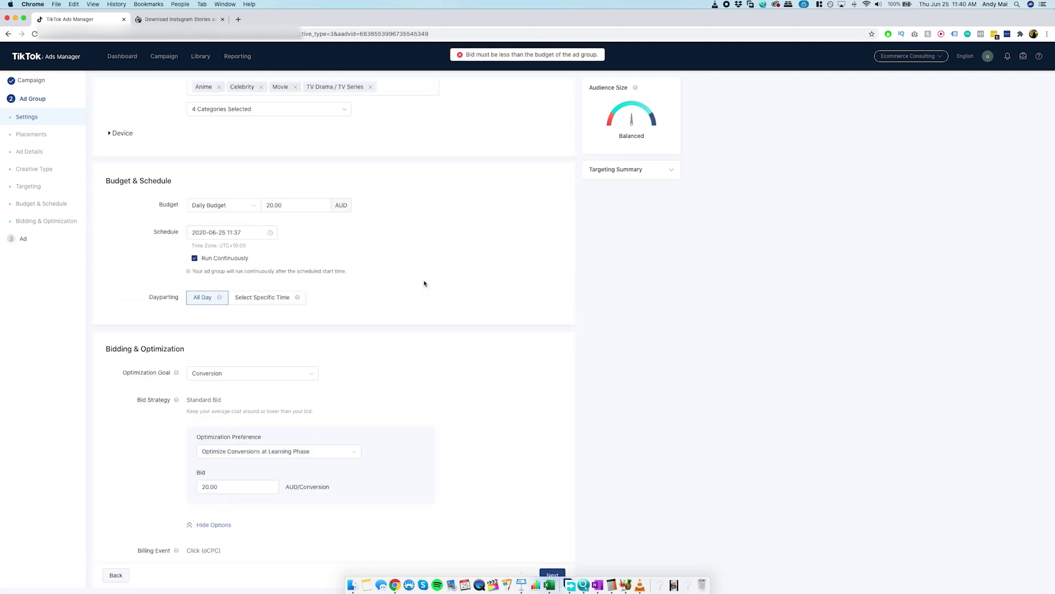
left_click(220, 486)
left_click_drag(220, 486, 182, 492)
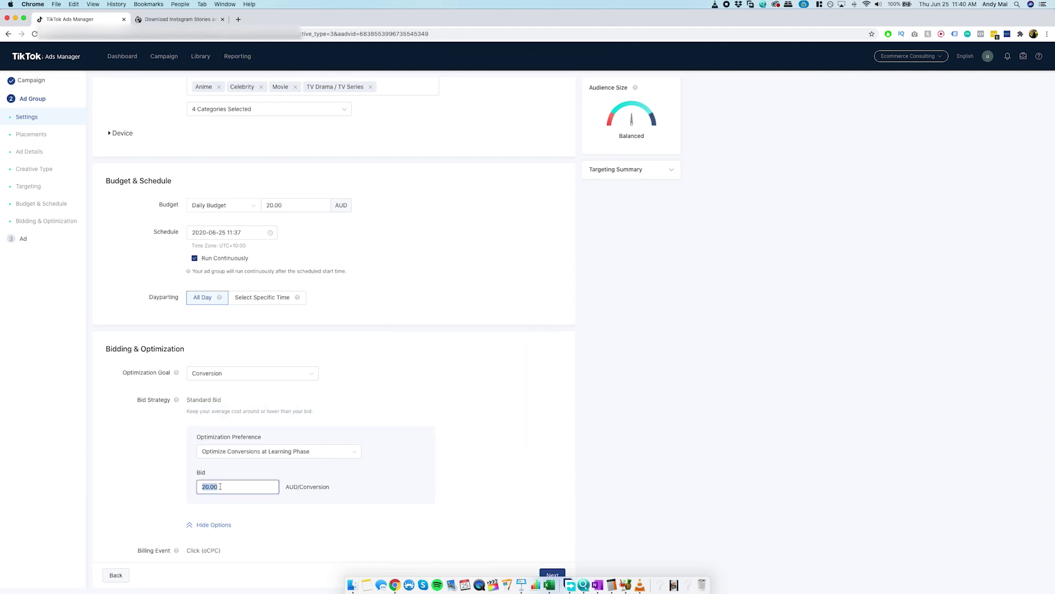
type("19.99")
scroll(402, 474, "down", 5)
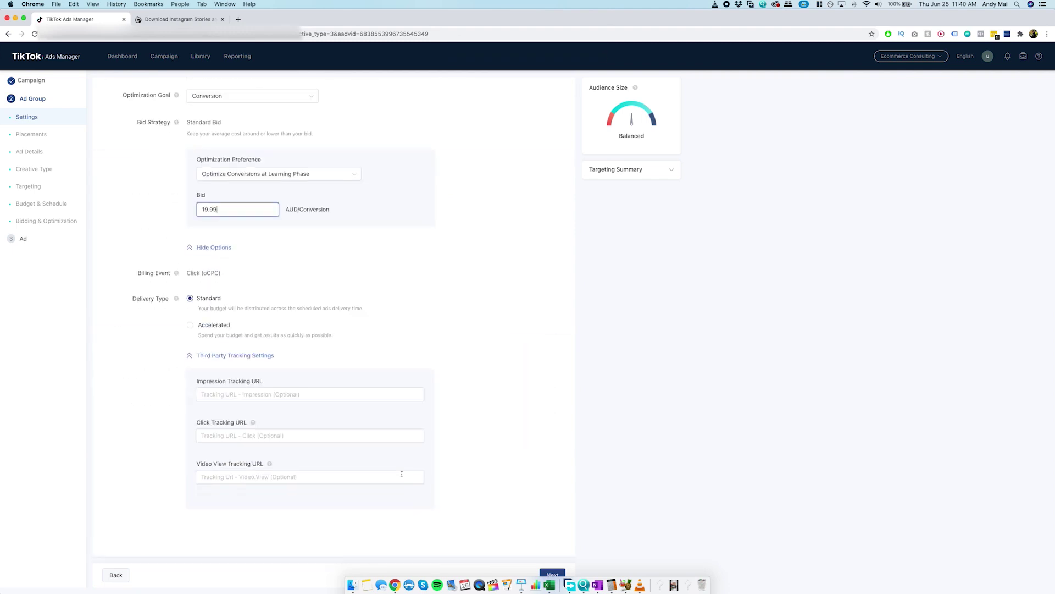
left_click(558, 575)
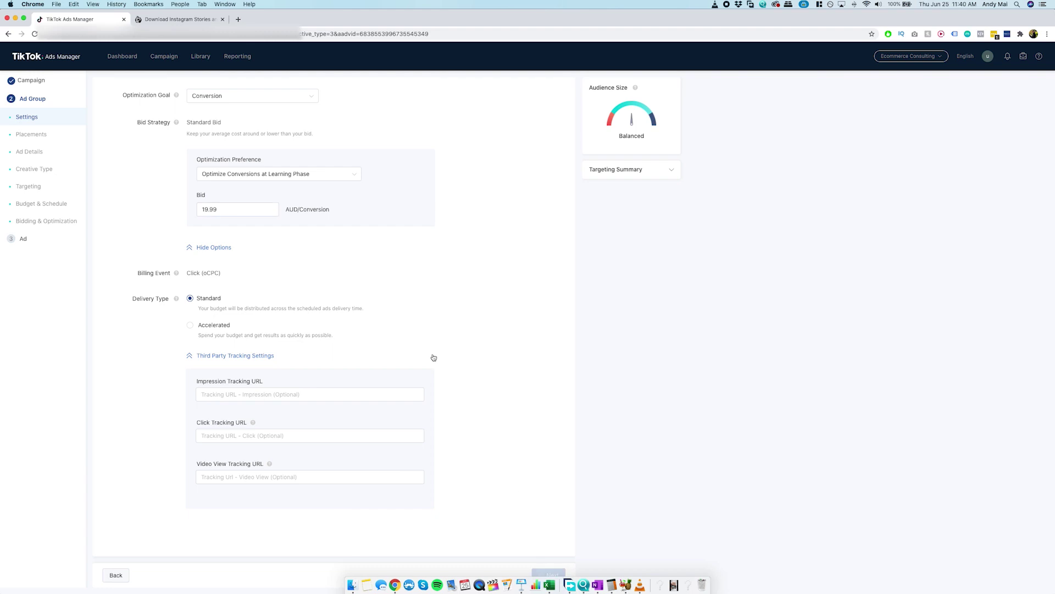
Step: Choose the single video format and upload the music box video from the computer
left_click(181, 164)
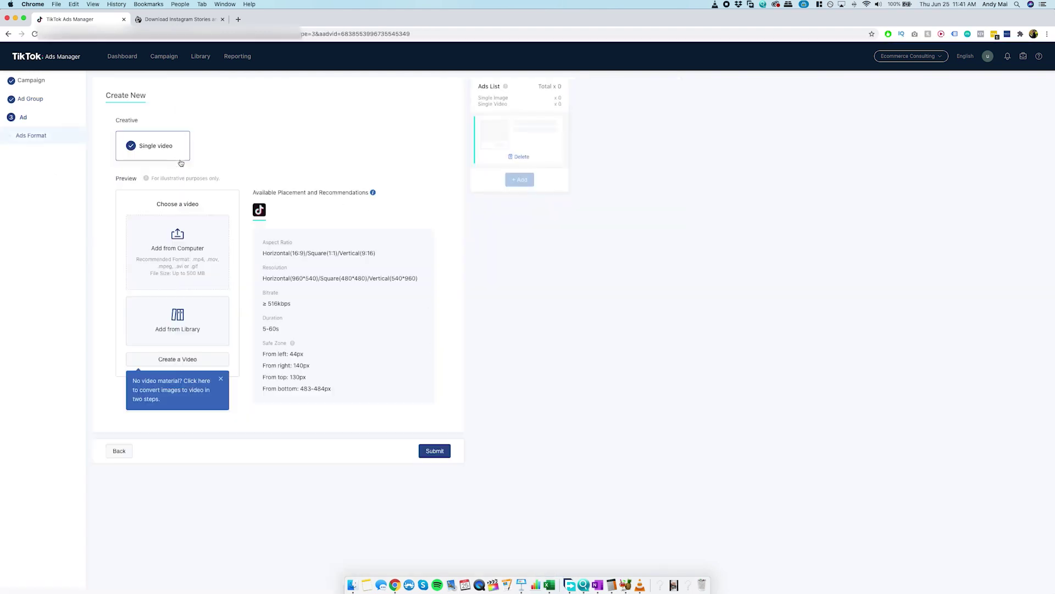
left_click(178, 245)
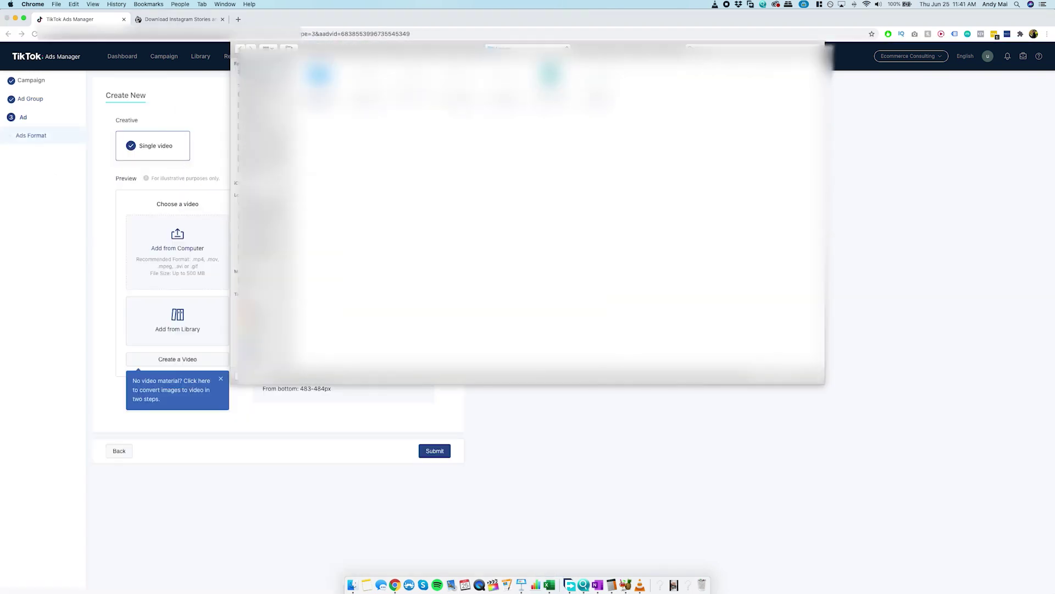
key("Return")
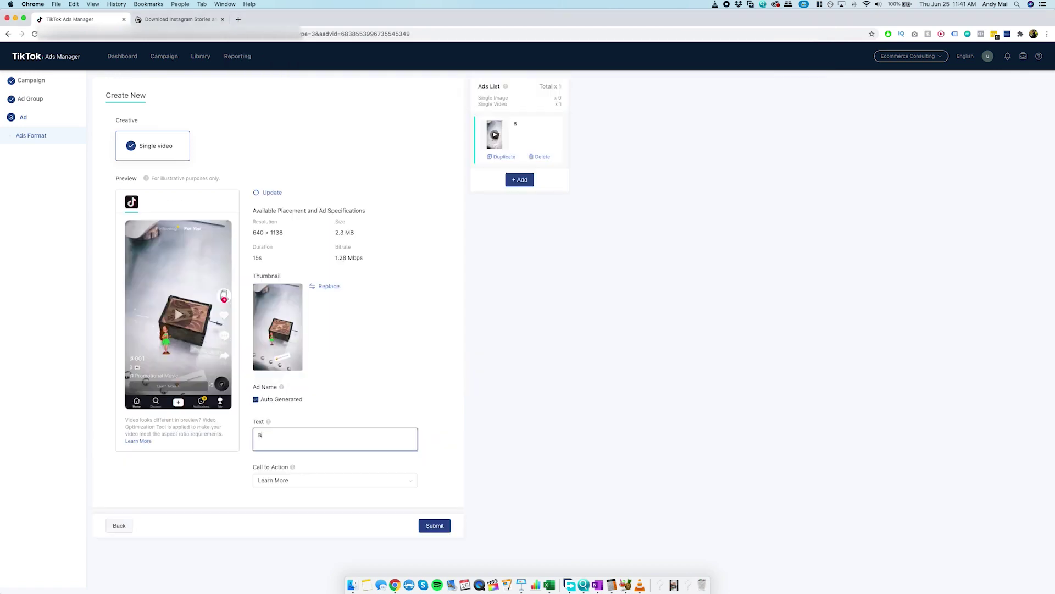
Step: Enter the ad text "Best Decision Everrrr!", set the call to action to Shop Now and submit the ad
type("est Decision Everrrr!")
double_click(298, 435)
left_click(312, 486)
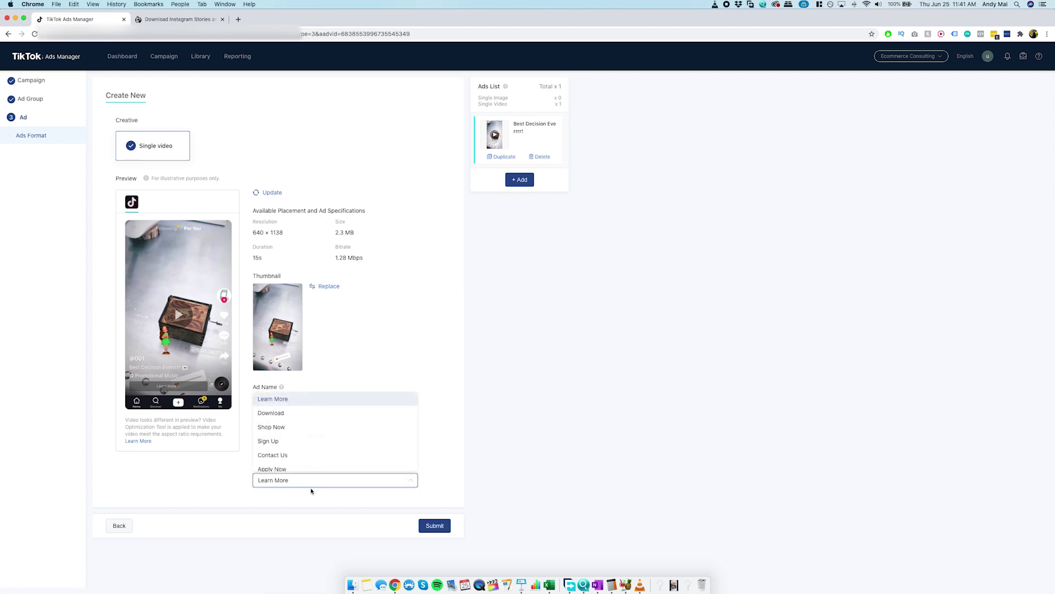
left_click(294, 428)
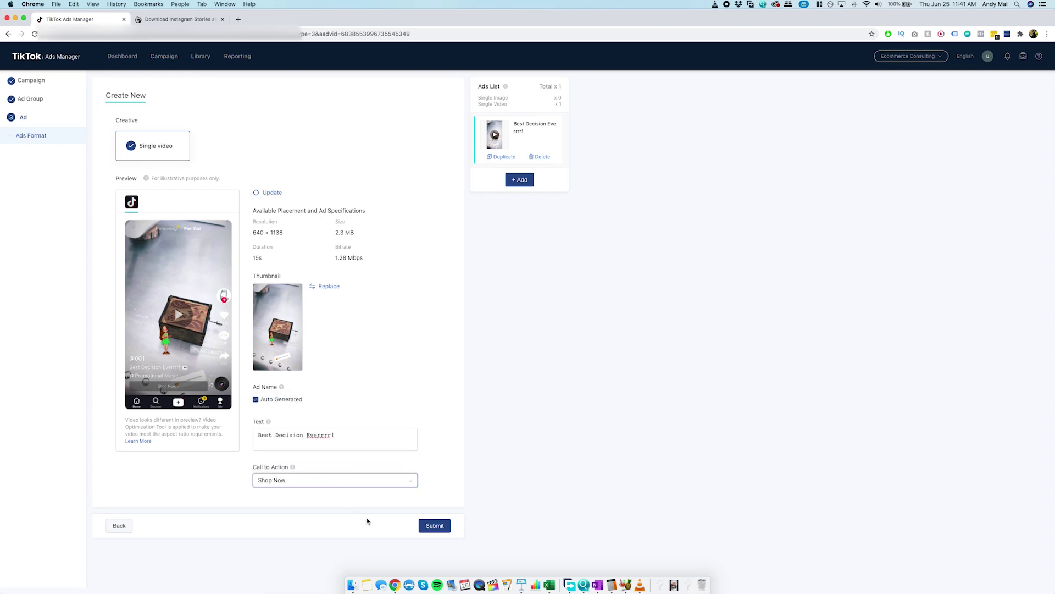
left_click(434, 526)
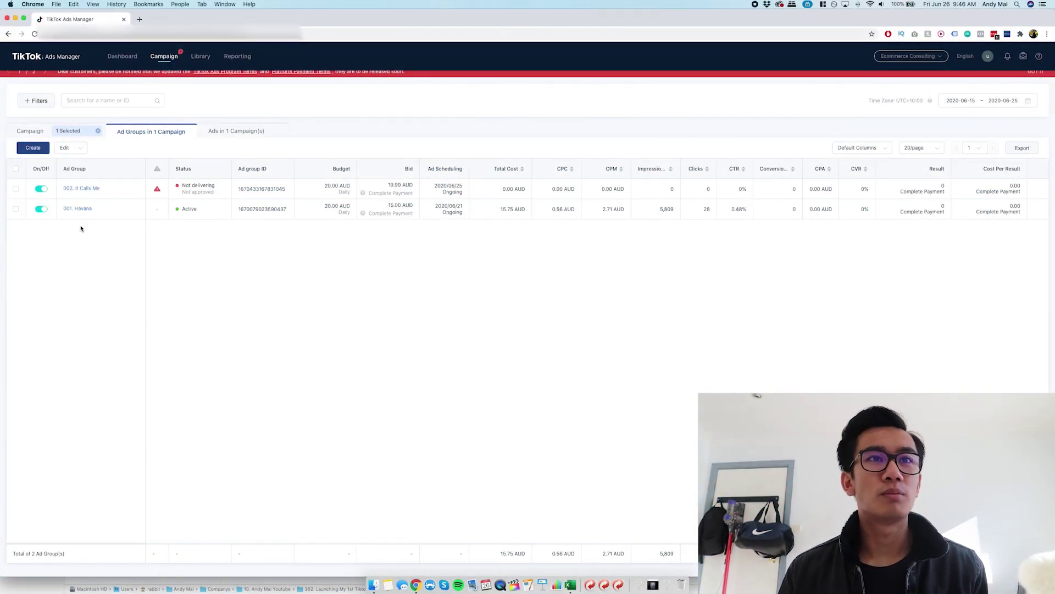
Step: Examine the delivery status and performance of both ad groups, then the 001. Havana cost data broken down by age
mouse_move(184, 181)
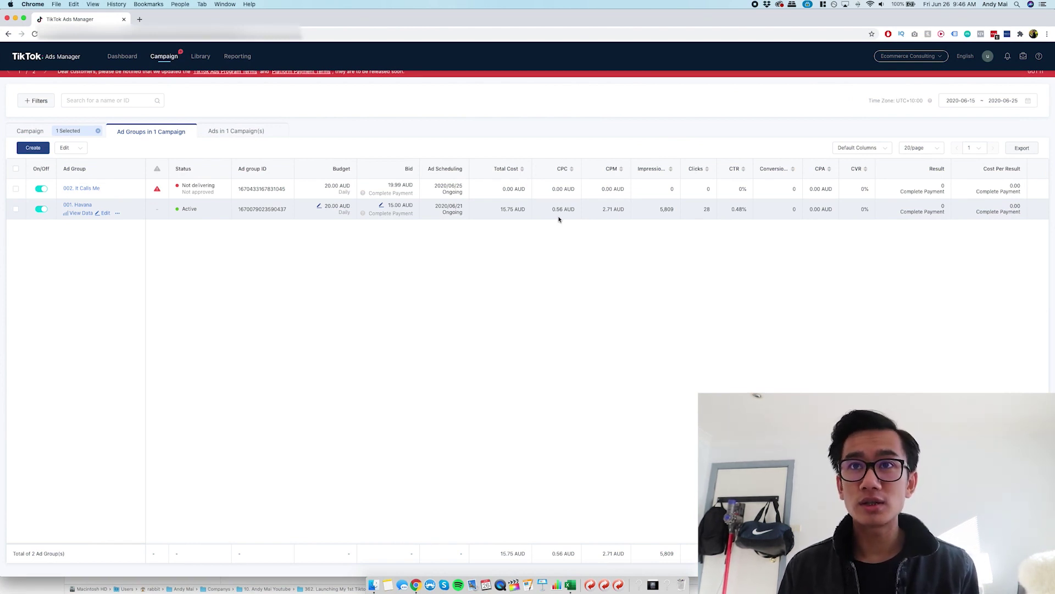
scroll(559, 219, "right", 1)
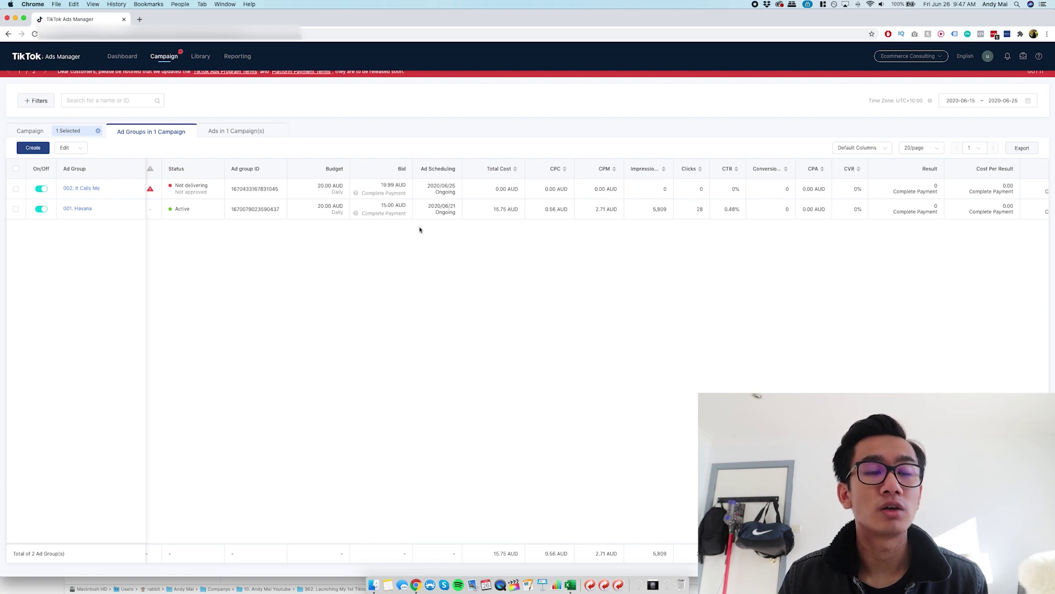
mouse_move(259, 189)
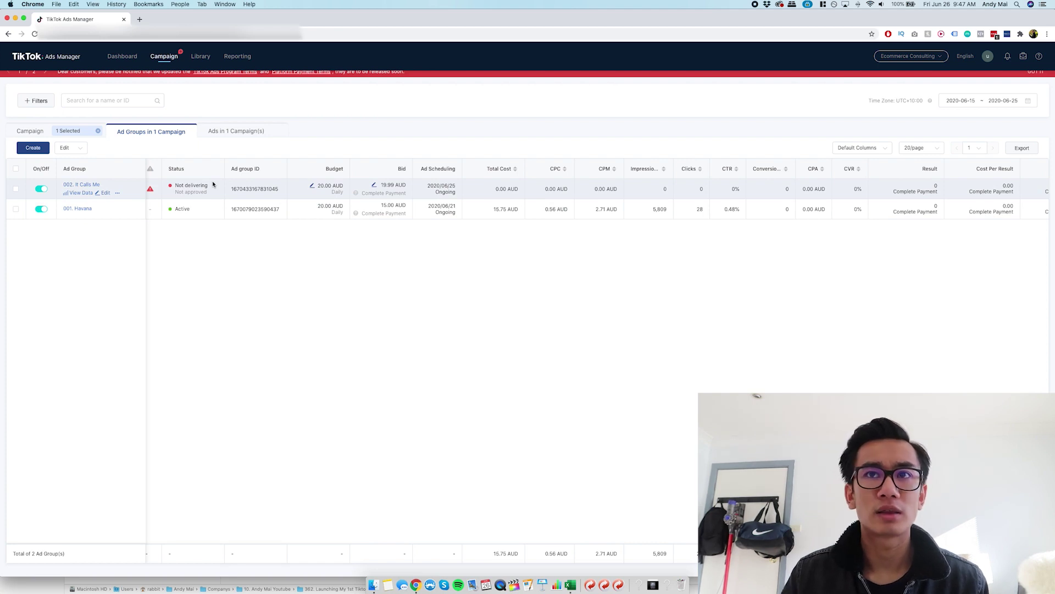
left_click_drag(493, 209, 673, 213)
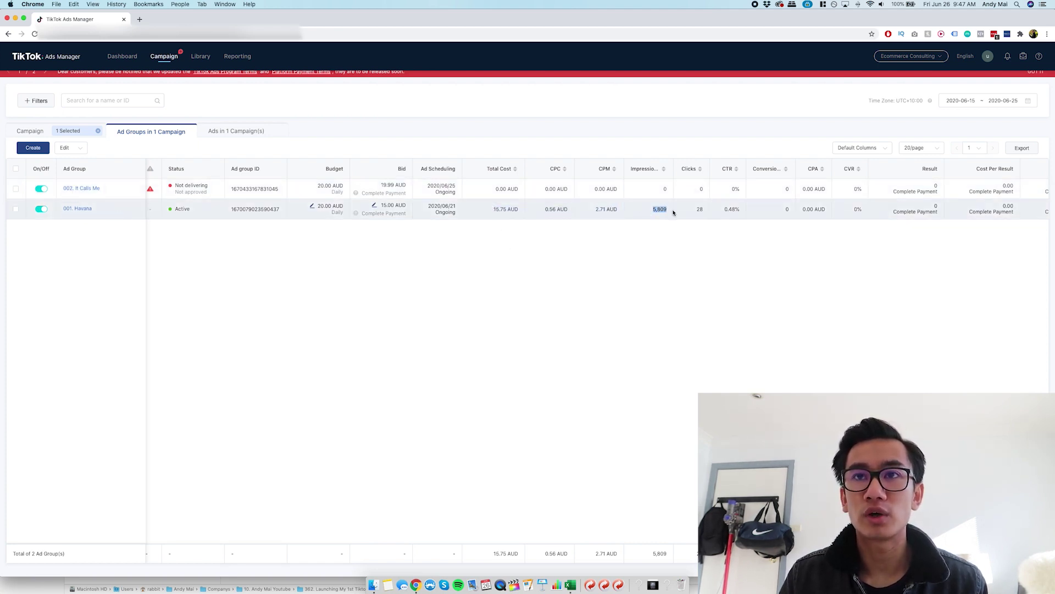
left_click(664, 214)
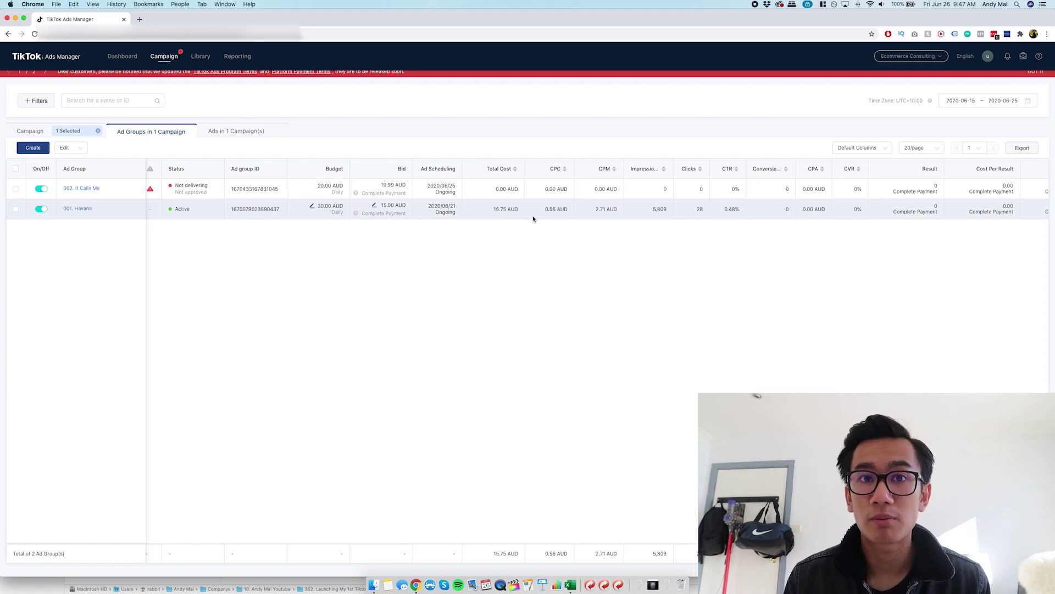
left_click(82, 213)
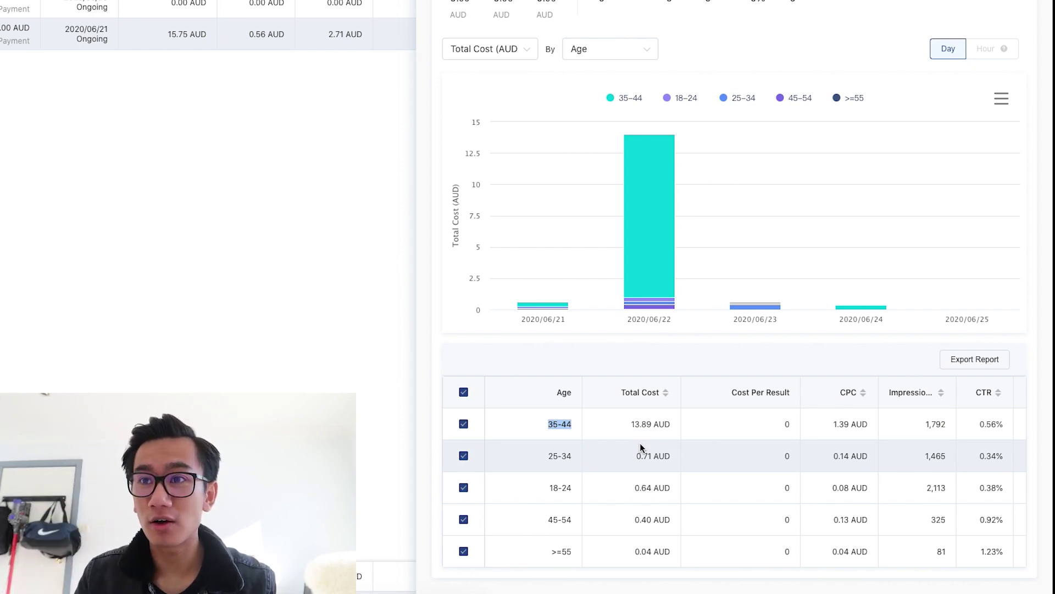
left_click(549, 427)
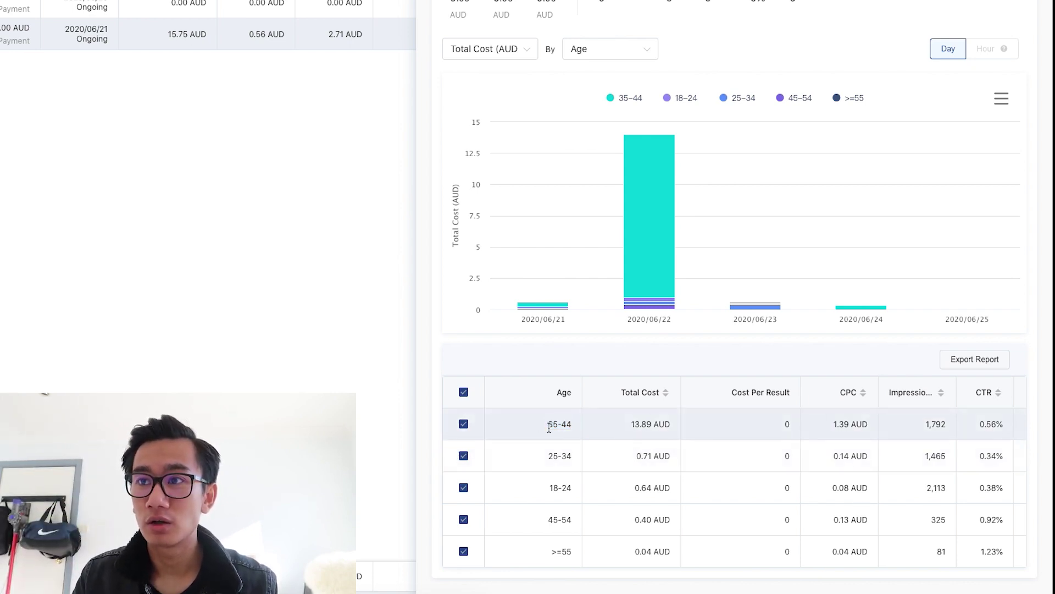